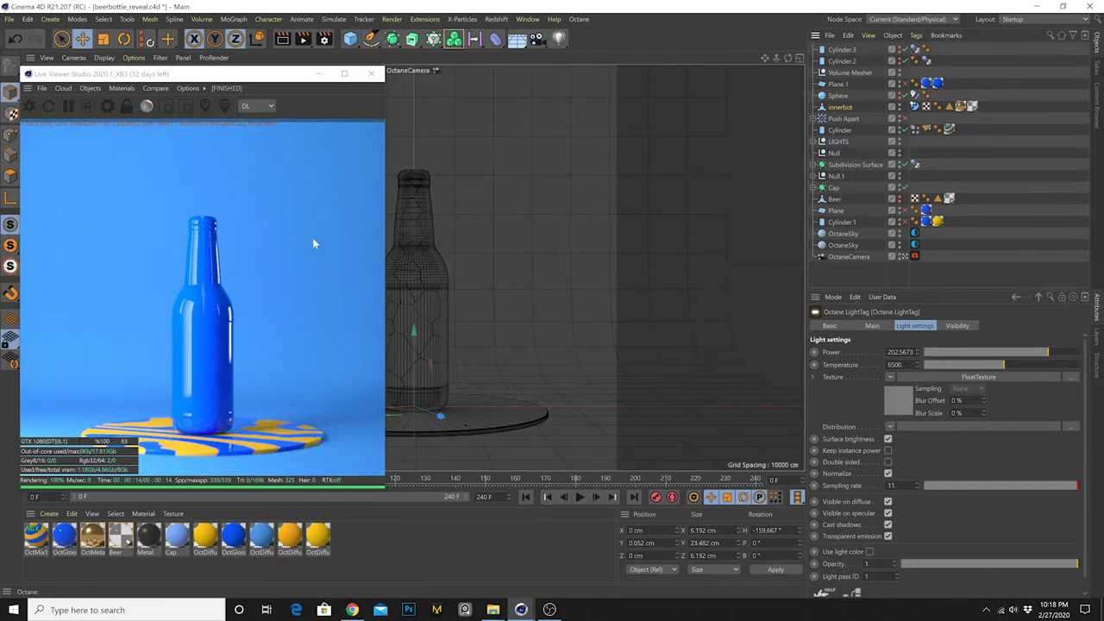
# Play the beer bottle animation, pausing at several points to examine how the outer shell breaks apart in the live render
pyautogui.click(580, 498)
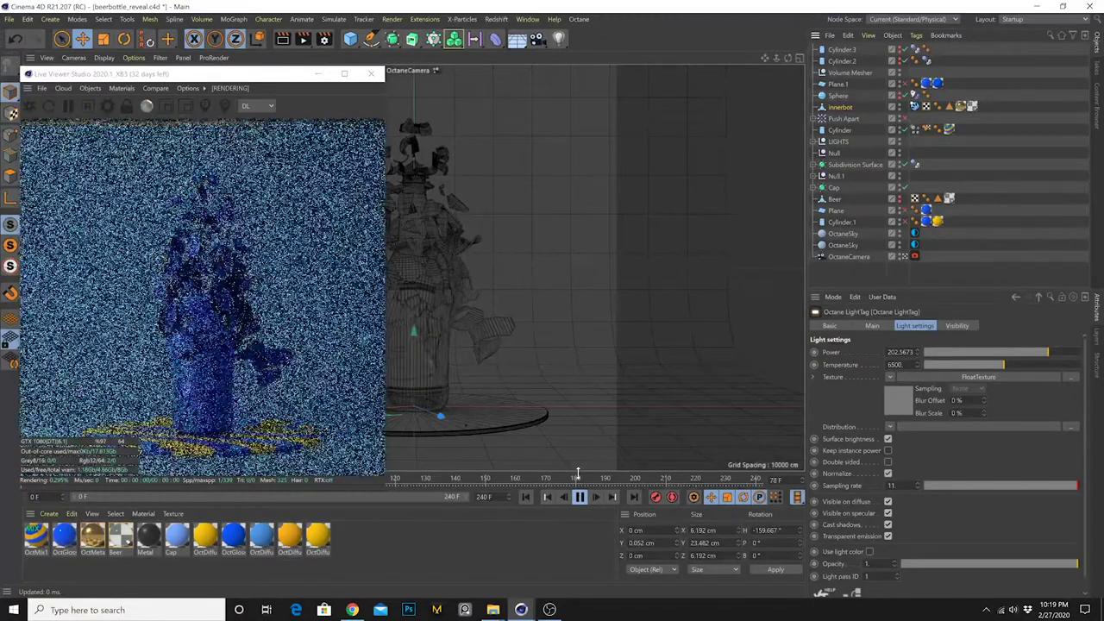
pyautogui.click(579, 496)
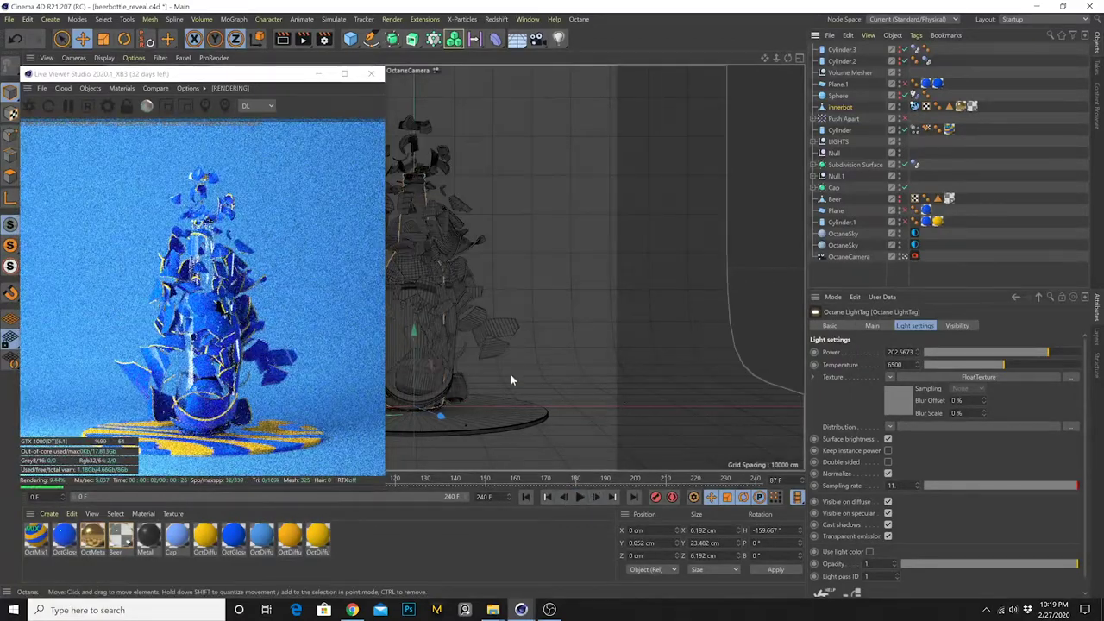
pyautogui.click(579, 497)
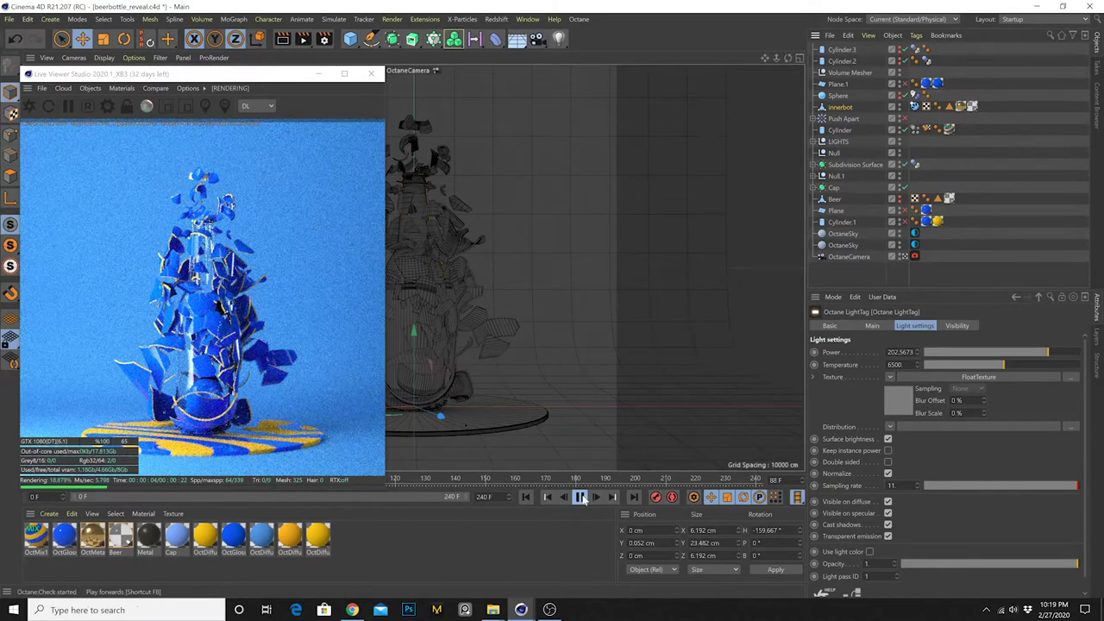
pyautogui.click(580, 497)
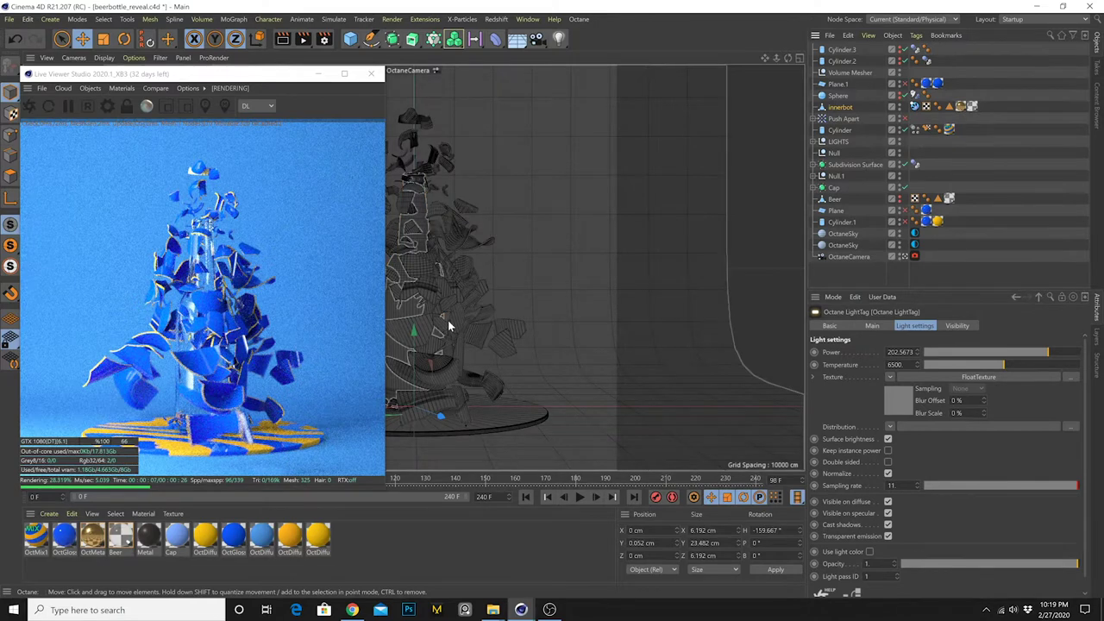
pyautogui.click(582, 497)
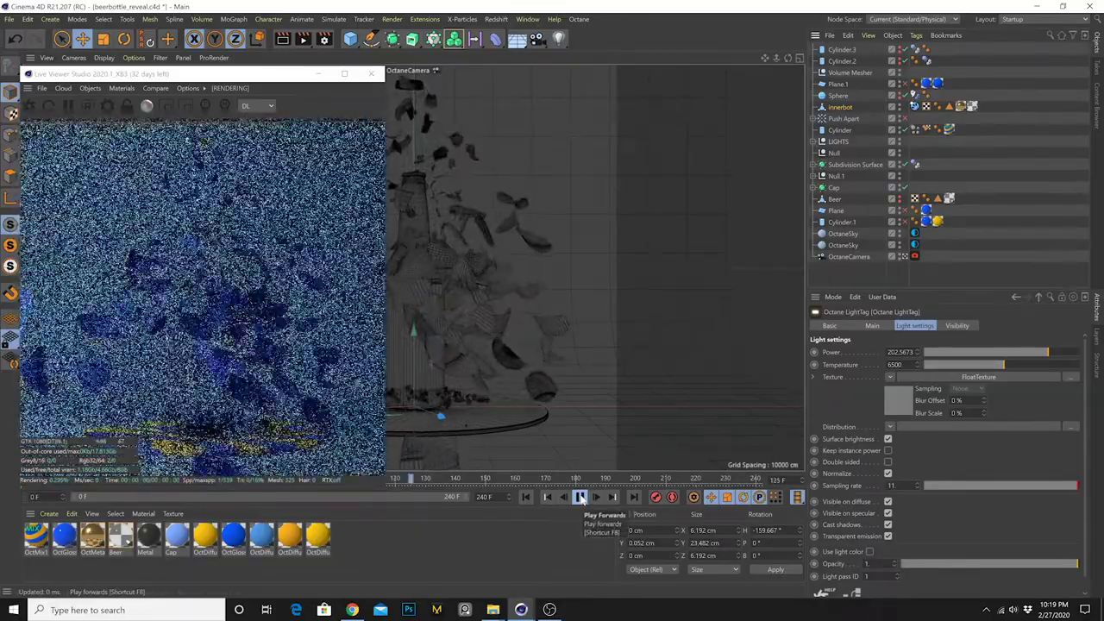
pyautogui.click(582, 498)
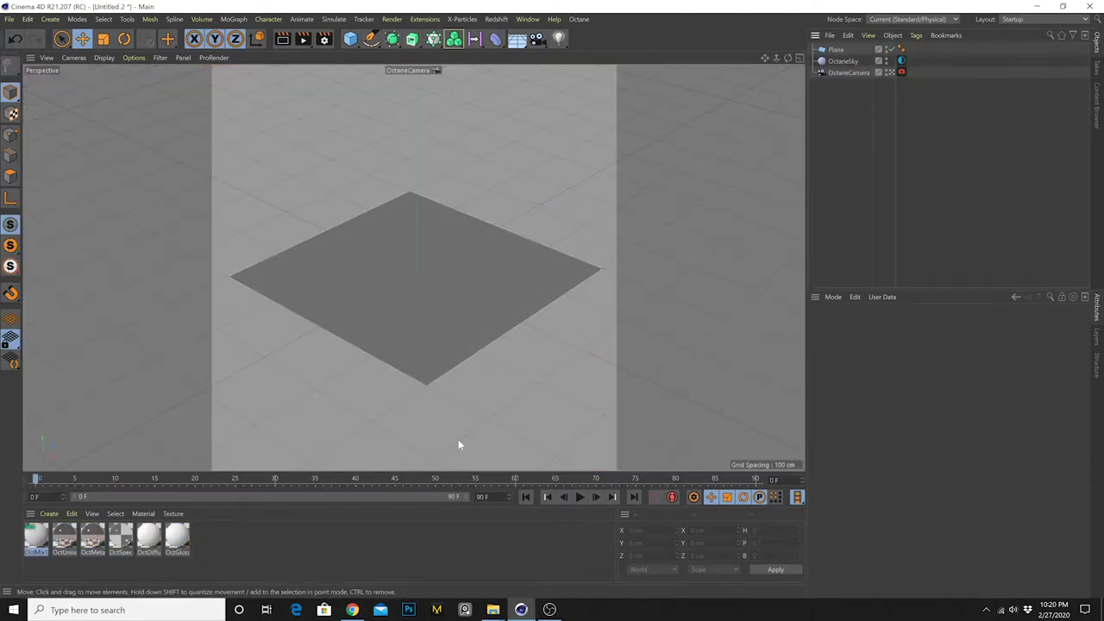
# Delete the existing plane from the scene and add a cube primitive in its place
pyautogui.click(406, 288)
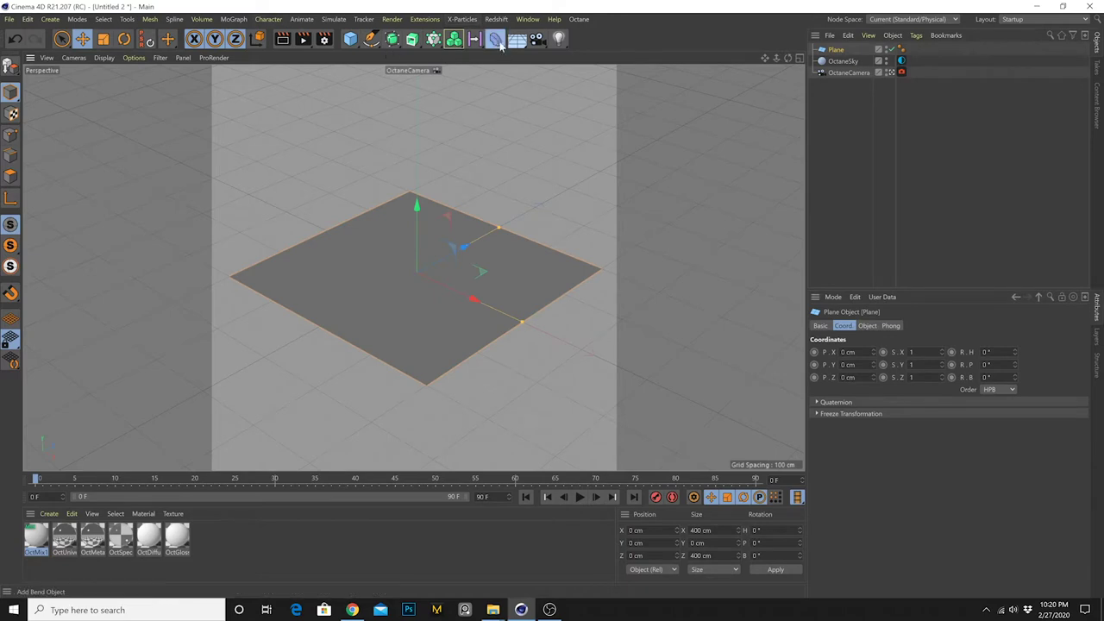
pyautogui.moveTo(499, 42); pyautogui.dragTo(807, 62)
pyautogui.press('Delete')
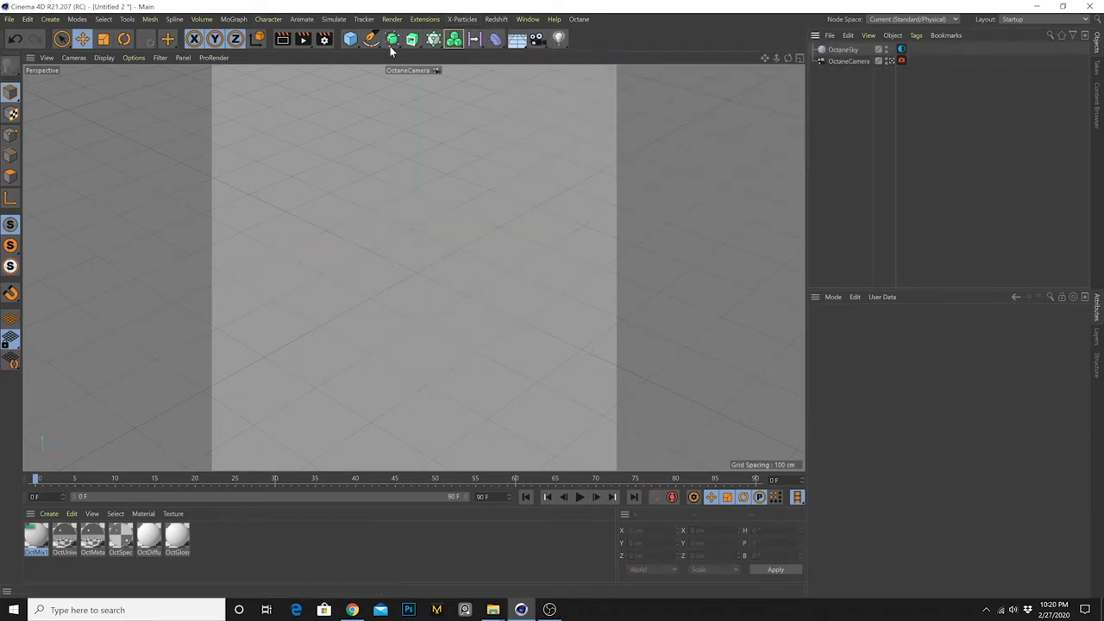
pyautogui.moveTo(352, 38); pyautogui.dragTo(453, 55)
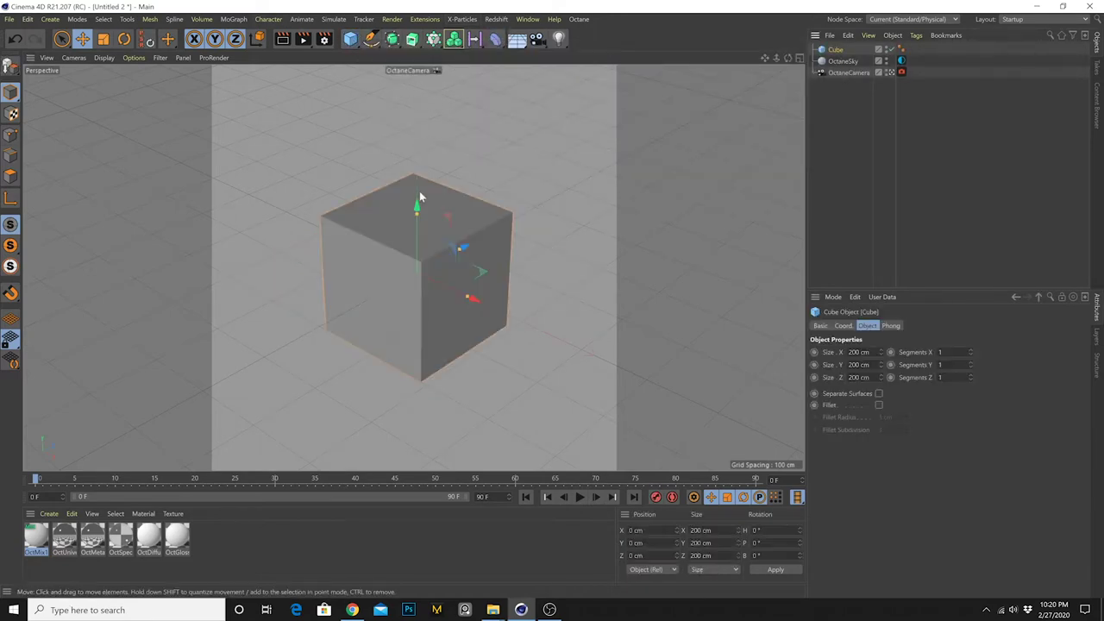
# Make the cube editable and delete four of its polygons, keeping only the floor and the back wall
pyautogui.press('c')
pyautogui.click(10, 176)
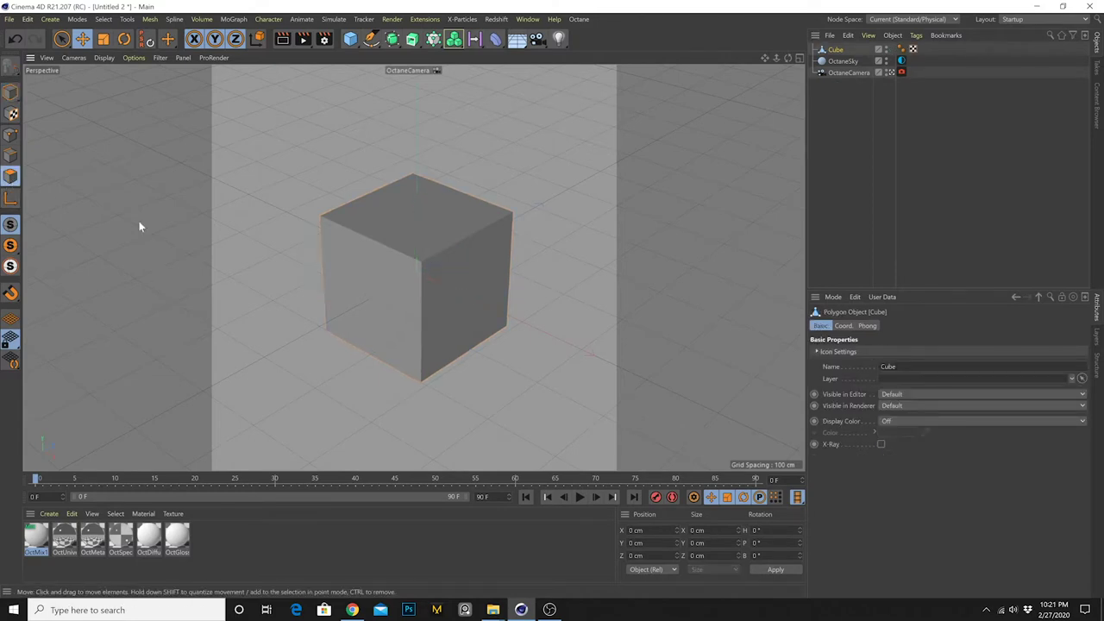
pyautogui.click(423, 343)
pyautogui.press('Delete')
pyautogui.click(390, 326)
pyautogui.press('Delete')
pyautogui.click(441, 241)
pyautogui.press('Delete')
pyautogui.click(467, 268)
pyautogui.press('Delete')
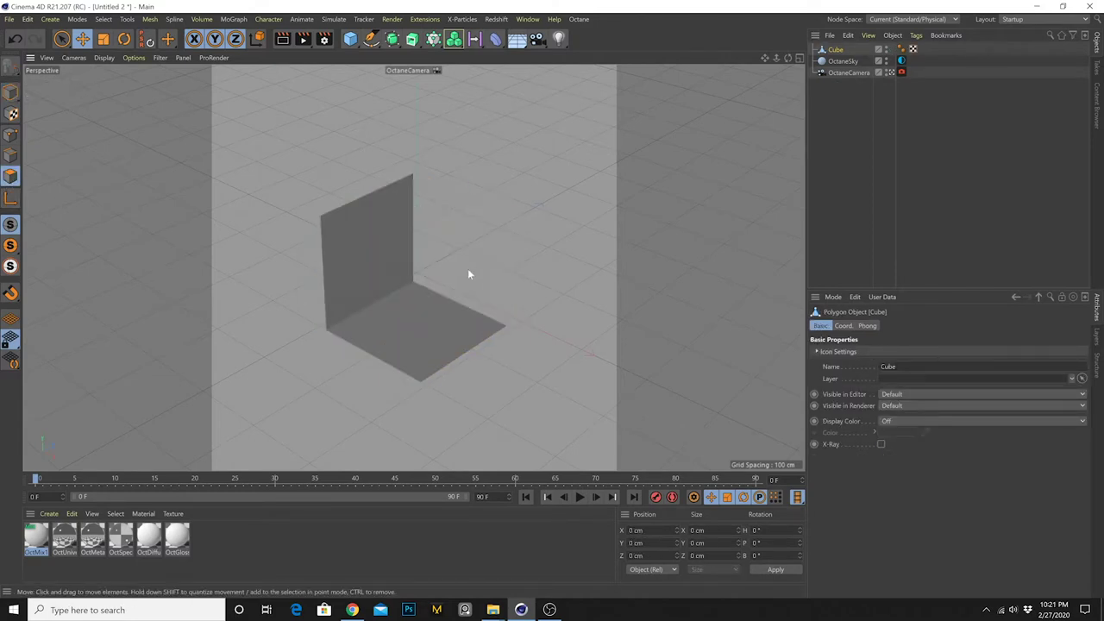
# Place the cube mesh under a Subdivision Surface and subdivide the mesh twice to tighten the backdrop's curved bend
pyautogui.click(11, 92)
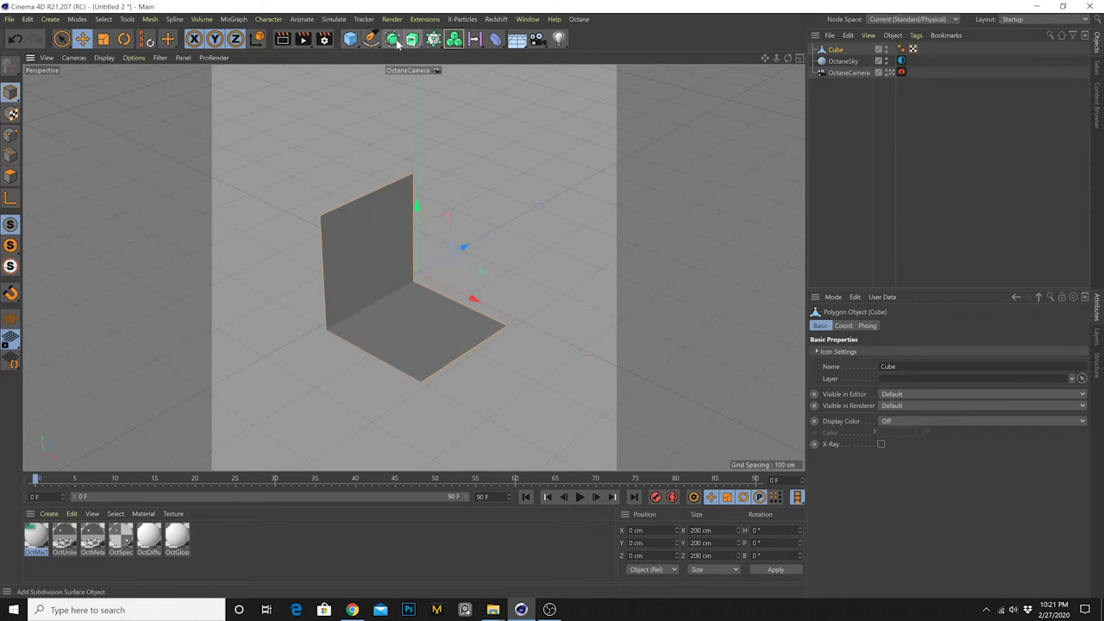
pyautogui.keyDown('alt'); pyautogui.moveTo(395, 42); pyautogui.dragTo(444, 57); pyautogui.keyUp('alt')
pyautogui.click(836, 62)
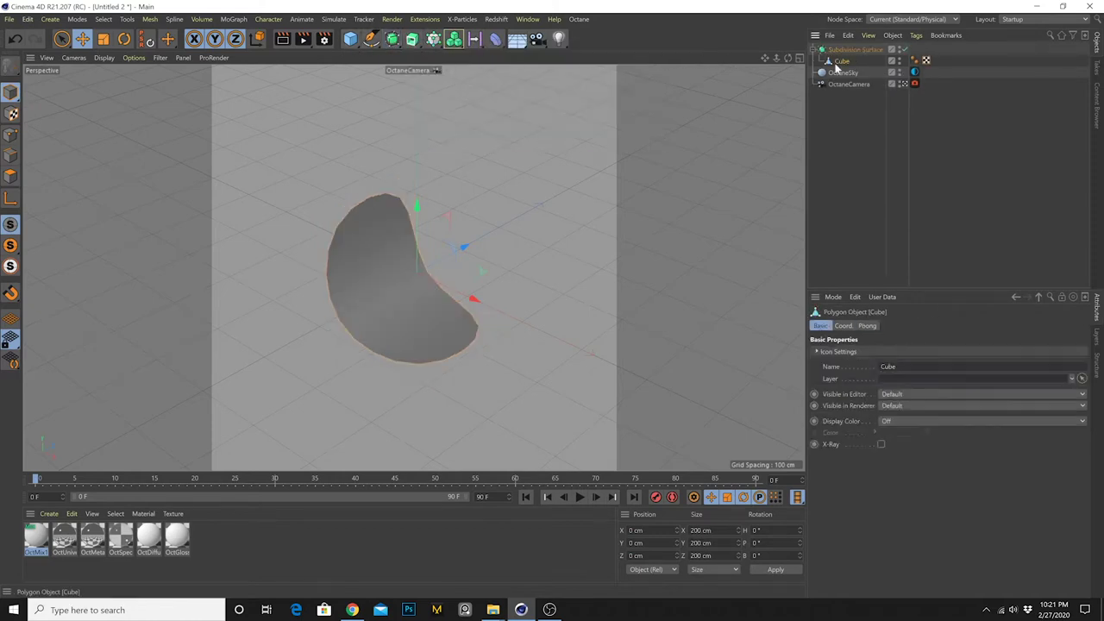
pyautogui.press('u')
pyautogui.press('s')
pyautogui.press('u')
pyautogui.press('s')
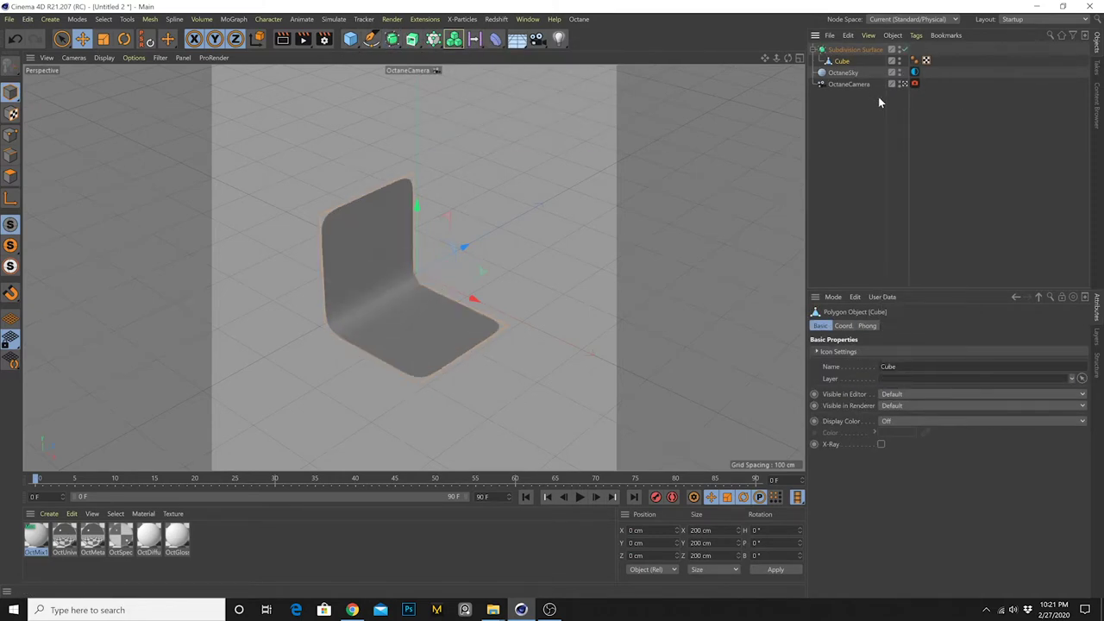
# Rename the subdivision surface CYC and its mesh CYCLO, and group them in a null named BG
pyautogui.scroll(10, 431, 331)
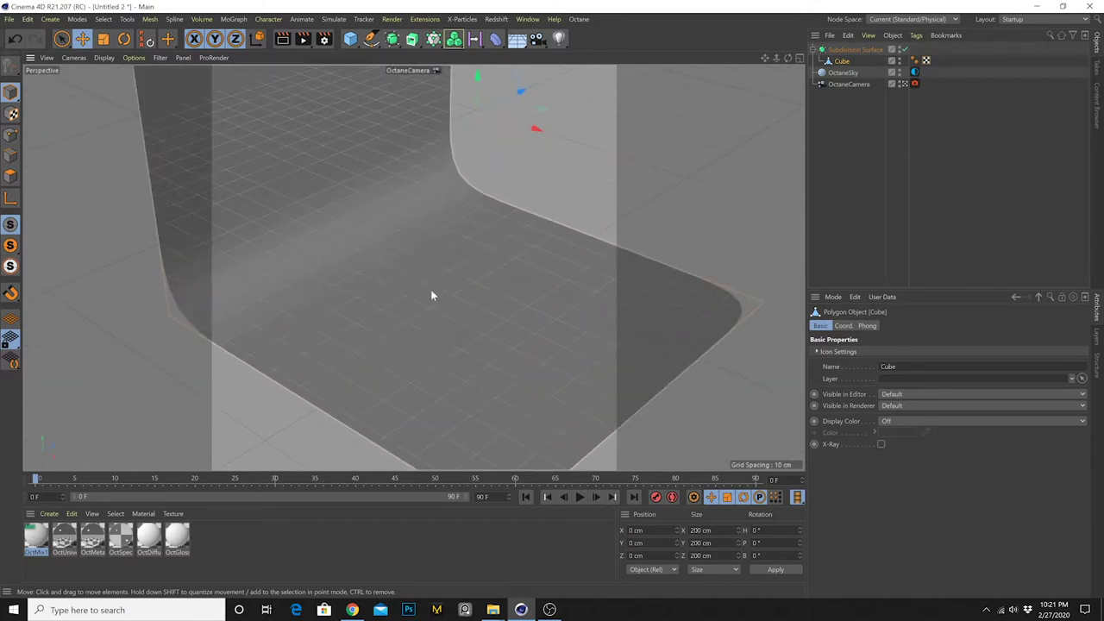
pyautogui.keyDown('alt'); pyautogui.moveTo(432, 296); pyautogui.dragTo(439, 258); pyautogui.keyUp('alt')
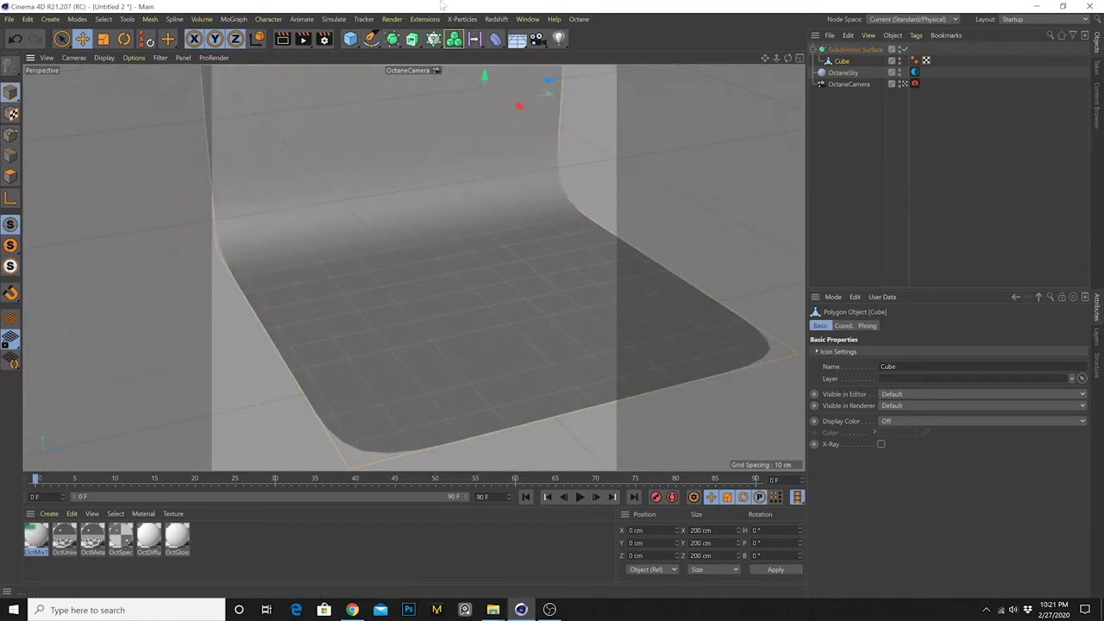
pyautogui.doubleClick(857, 49)
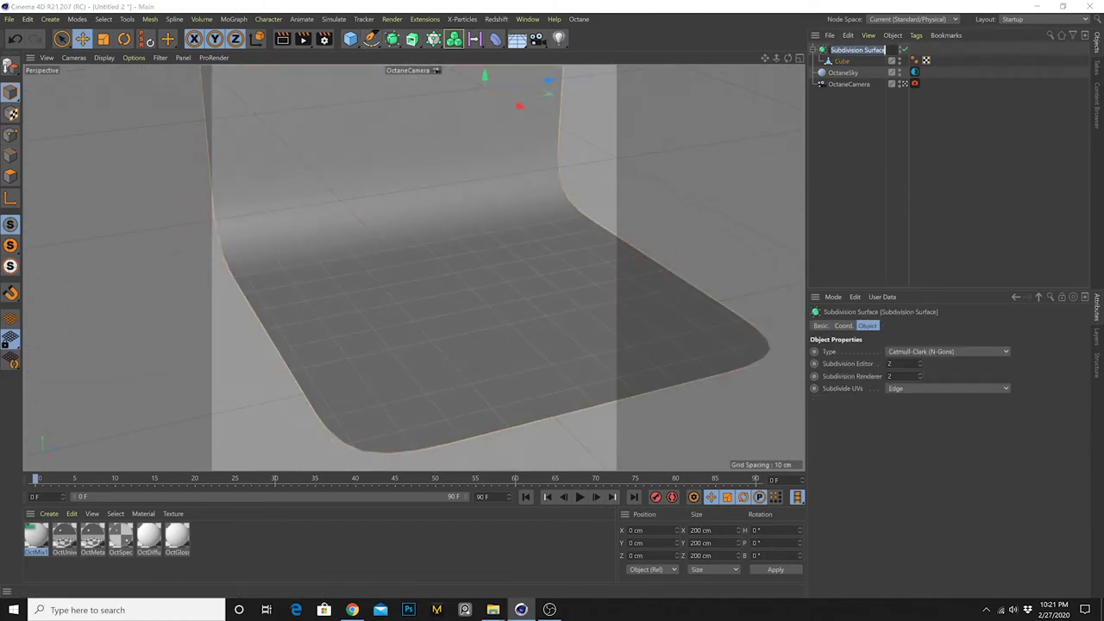
pyautogui.write('CYC')
pyautogui.press('Return')
pyautogui.doubleClick(839, 61)
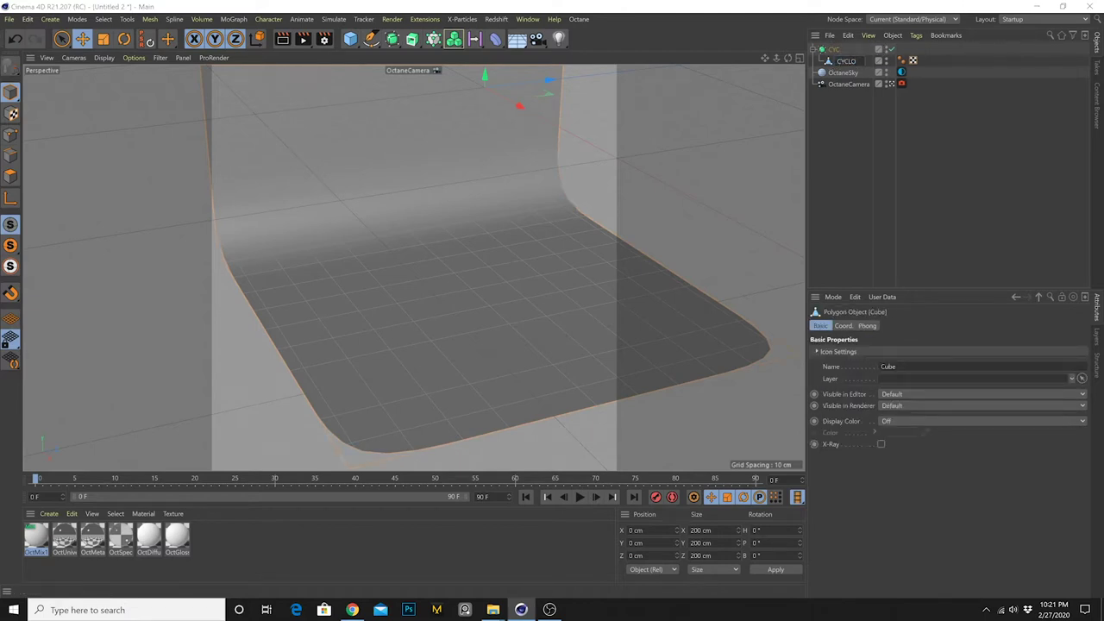
pyautogui.write('CYCLO')
pyautogui.press('Return')
pyautogui.click(834, 50)
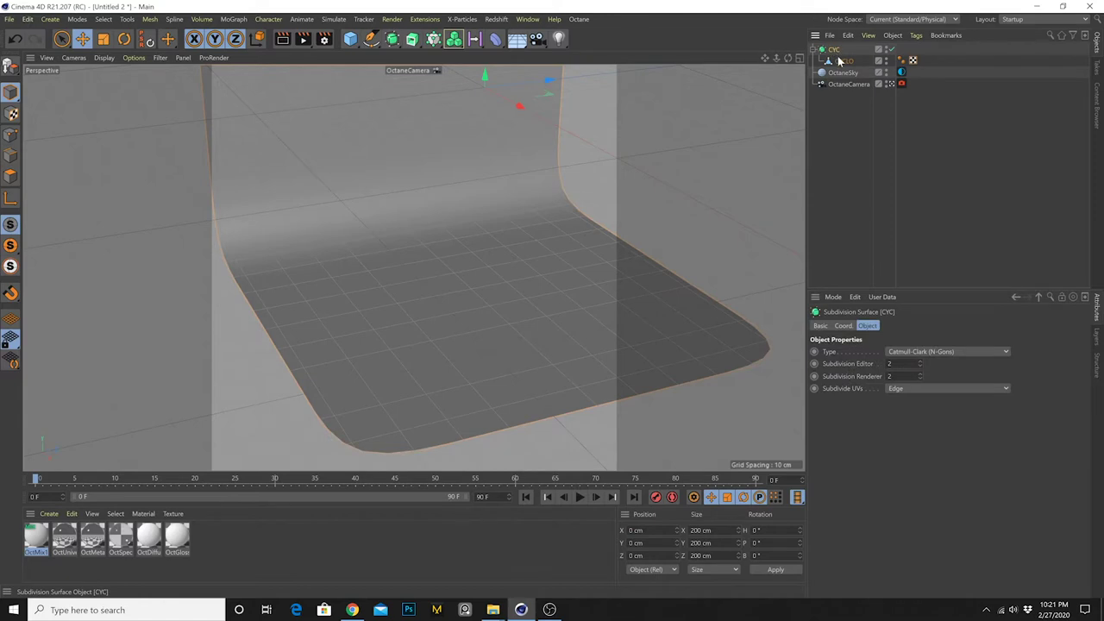
pyautogui.hotkey('alt', 'g')
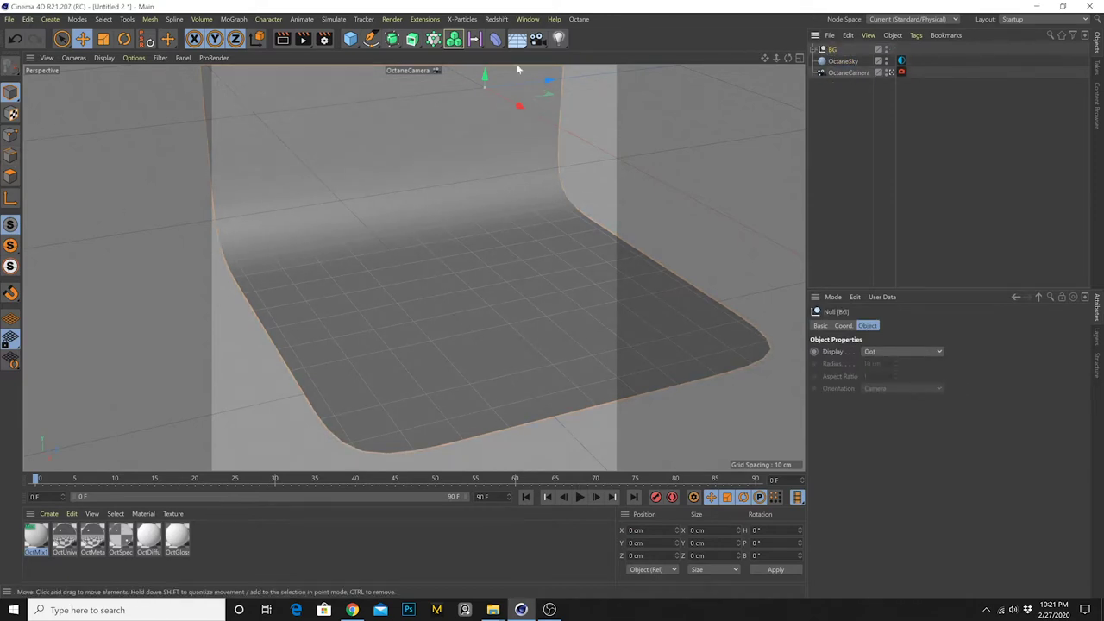
# Add a 30 cm cube and lower it onto the backdrop floor, at about Y -79 cm
pyautogui.scroll(3, 515, 240)
pyautogui.click(350, 39)
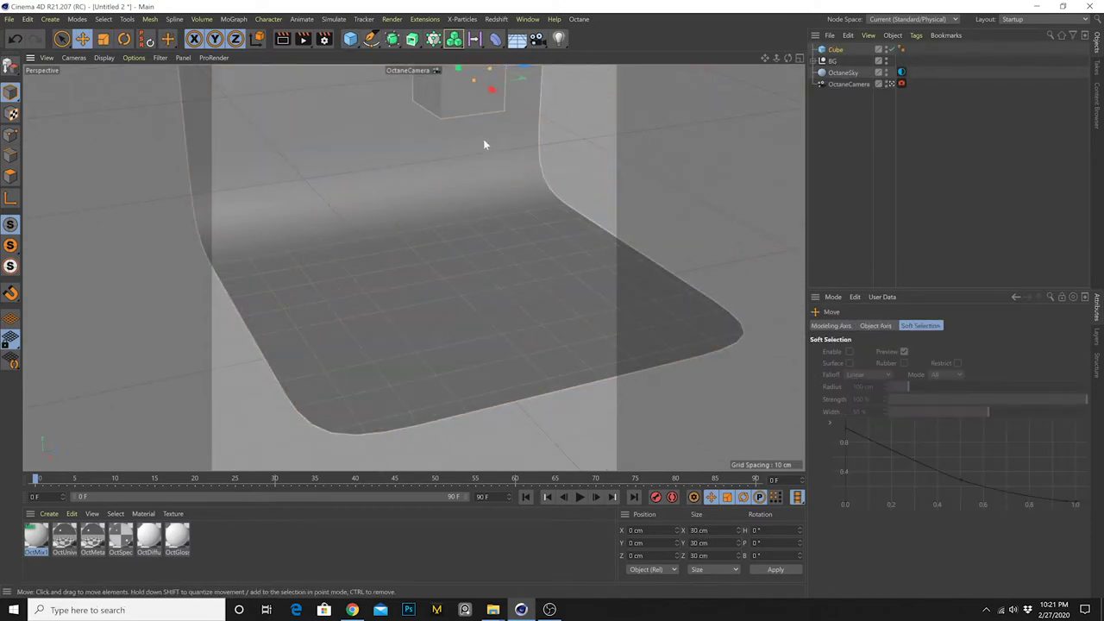
pyautogui.keyDown('alt'); pyautogui.moveTo(484, 145); pyautogui.dragTo(475, 222, button='middle'); pyautogui.keyUp('alt')
pyautogui.moveTo(450, 124); pyautogui.dragTo(441, 292)
pyautogui.keyDown('alt'); pyautogui.moveTo(441, 293); pyautogui.dragTo(452, 265, button='middle'); pyautogui.keyUp('alt')
pyautogui.scroll(1, 413, 271)
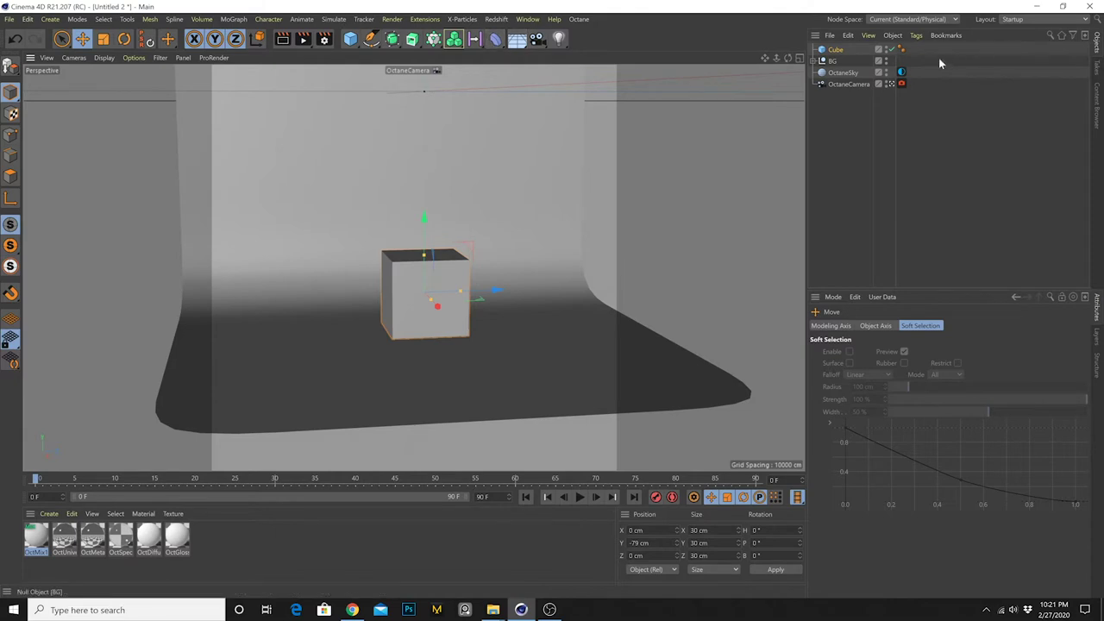
# Open the Octane Live Viewer and add an Octane Targetted Arealight to the scene
pyautogui.click(522, 21)
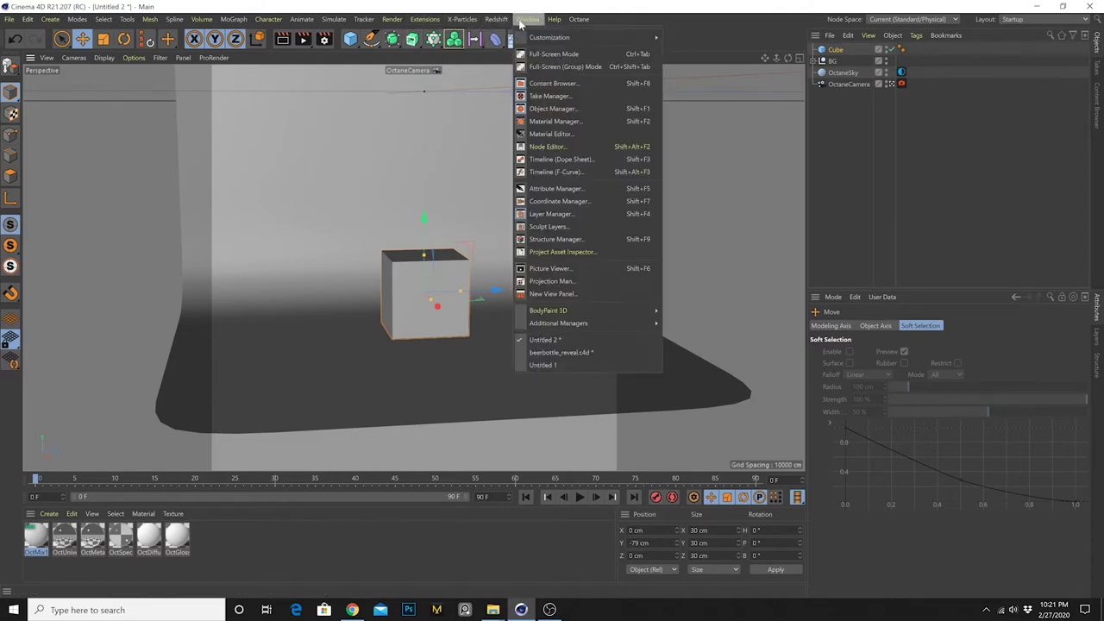
pyautogui.press('Escape')
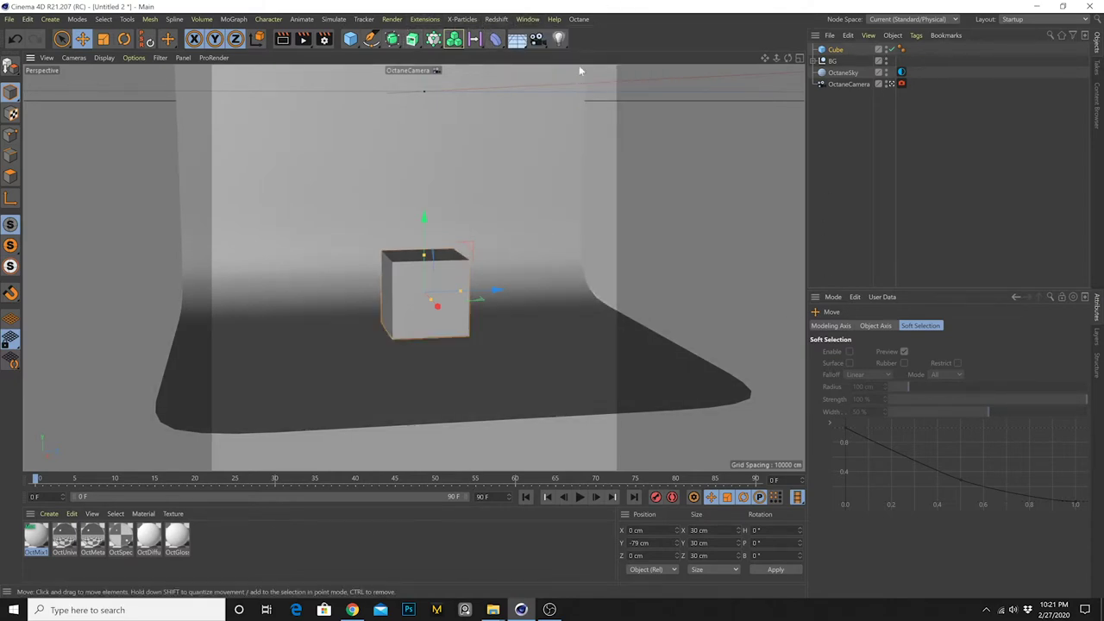
pyautogui.click(579, 19)
pyautogui.click(613, 50)
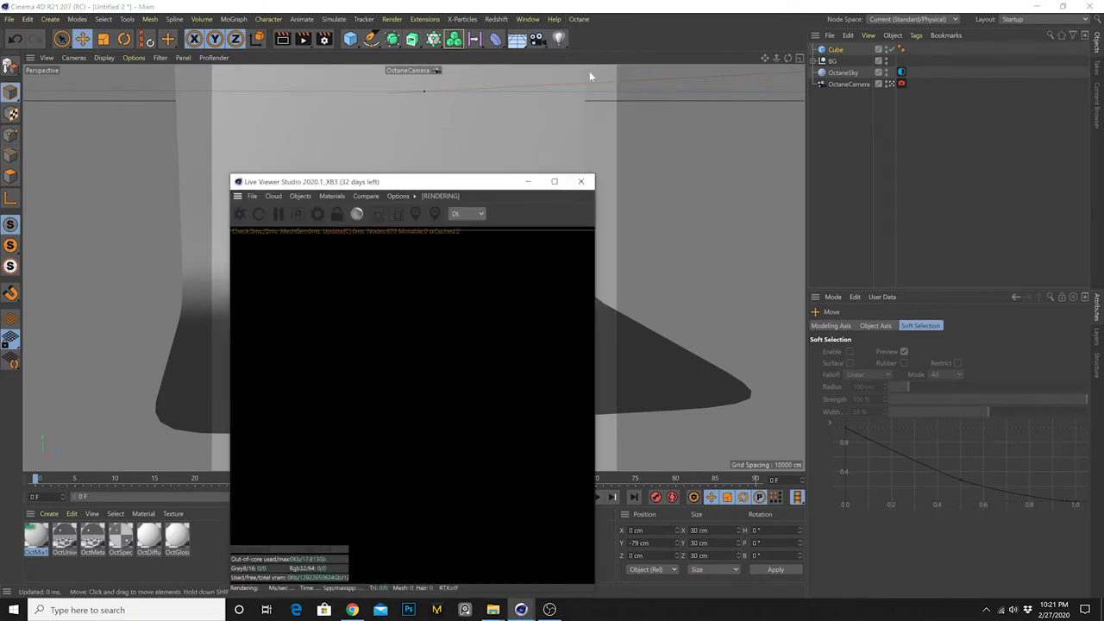
pyautogui.click(299, 196)
pyautogui.moveTo(324, 248)
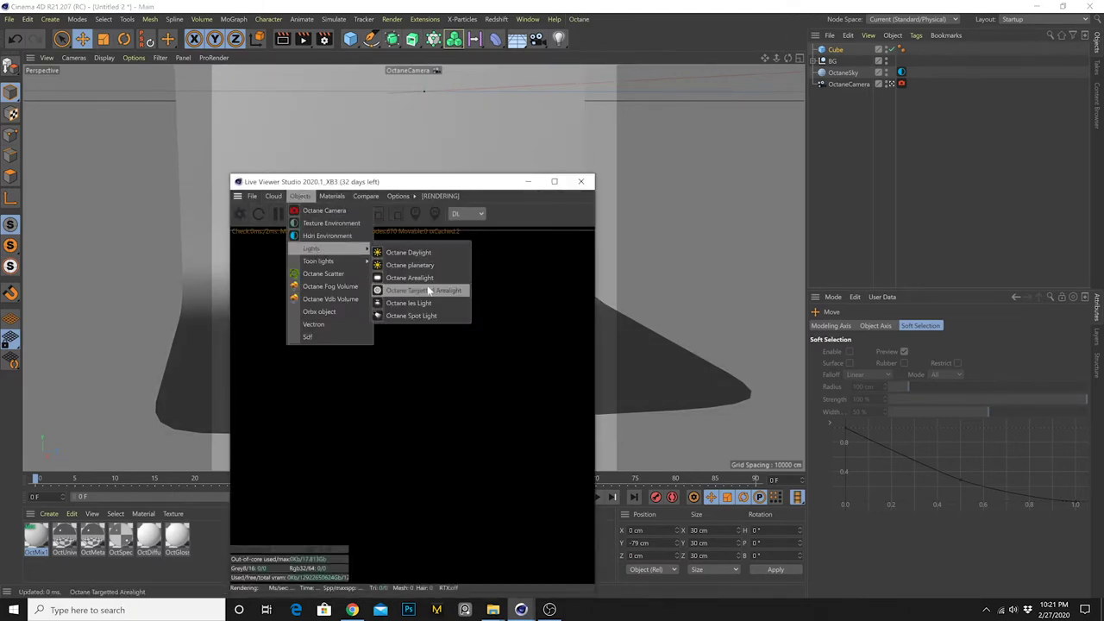
pyautogui.click(429, 290)
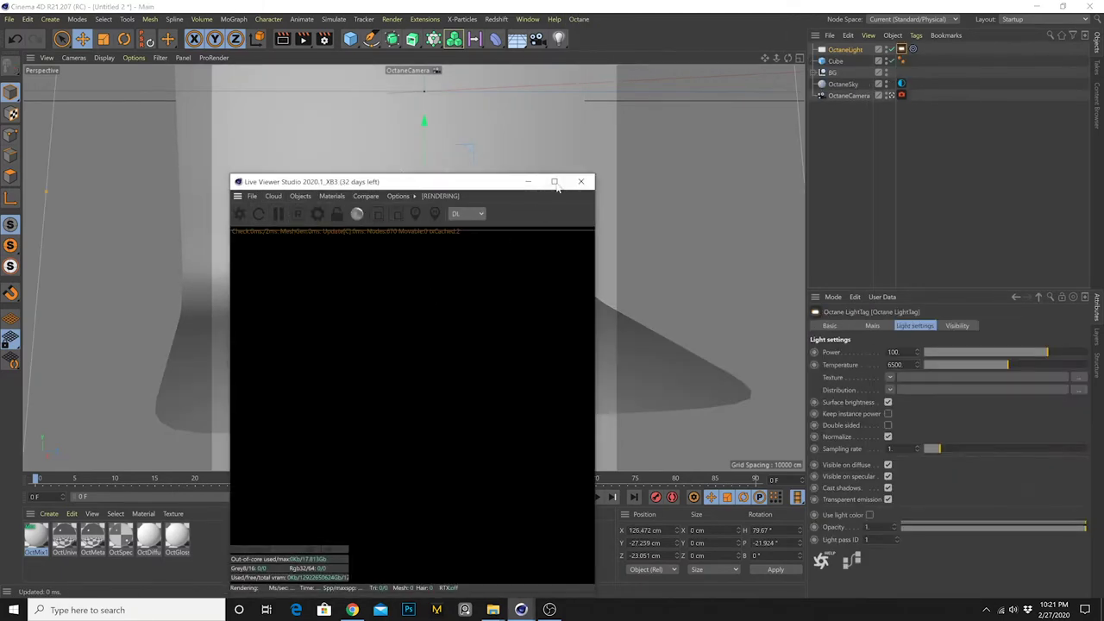
# Scale the area light down to suit the cube and adjust its height
pyautogui.press('r')
pyautogui.press('t')
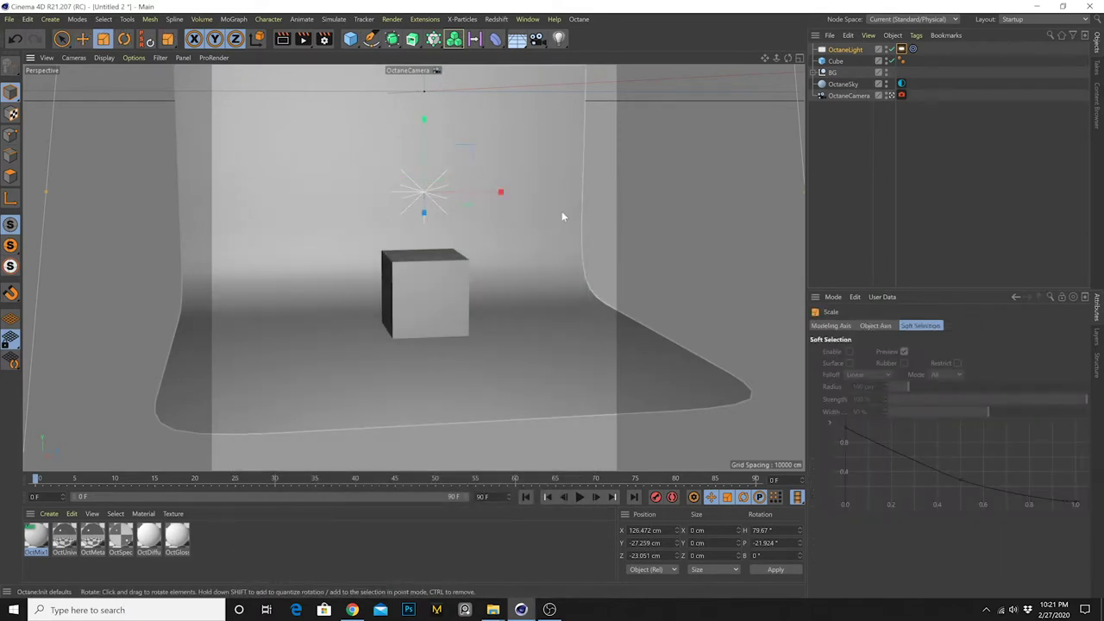
pyautogui.moveTo(457, 302); pyautogui.dragTo(255, 380)
pyautogui.press('e')
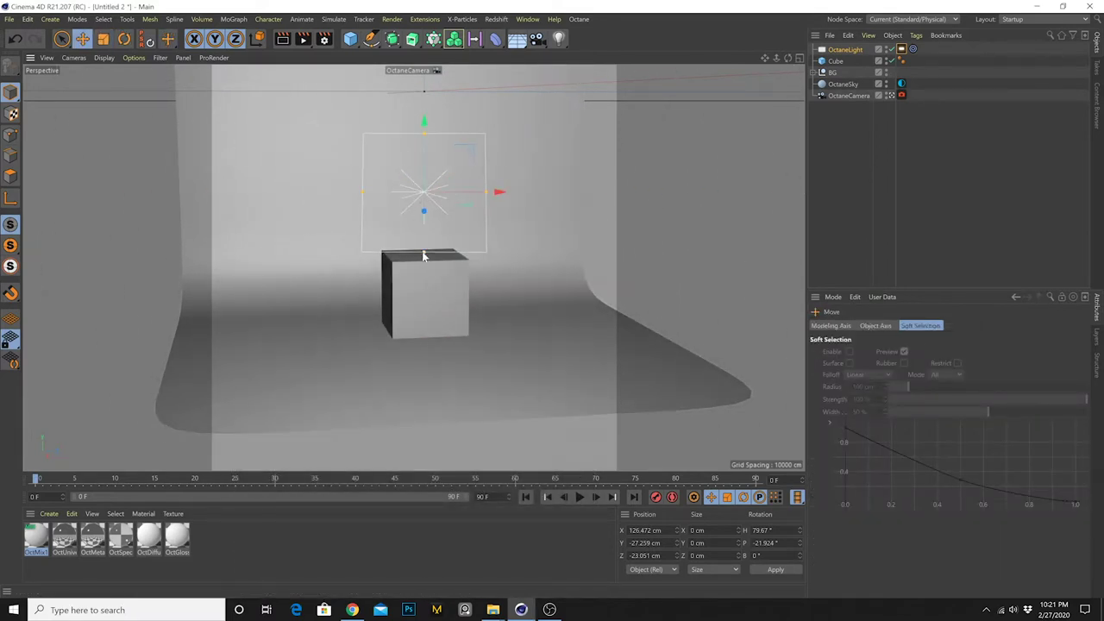
pyautogui.moveTo(424, 255); pyautogui.dragTo(439, 290)
# Move the area light beside the cube and lower it, to about X 100 cm, Y -46 cm, Z 39 cm
pyautogui.moveTo(485, 193); pyautogui.dragTo(660, 192)
pyautogui.keyDown('alt'); pyautogui.moveTo(615, 252); pyautogui.dragTo(503, 325, button='middle'); pyautogui.keyUp('alt')
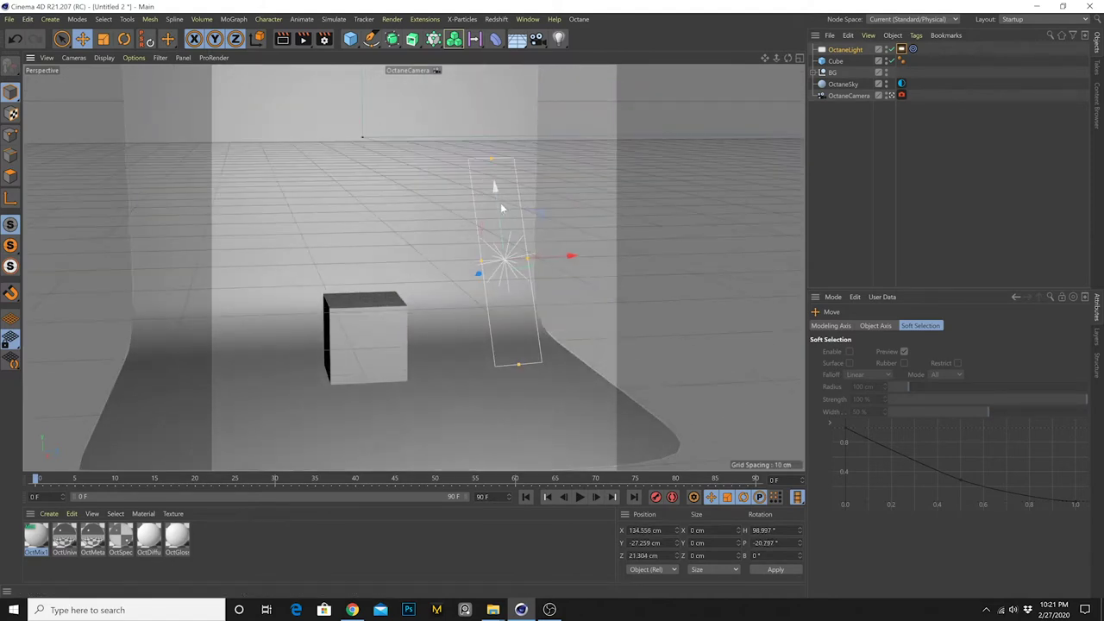
pyautogui.moveTo(500, 203); pyautogui.dragTo(508, 233)
pyautogui.moveTo(515, 302); pyautogui.dragTo(544, 316)
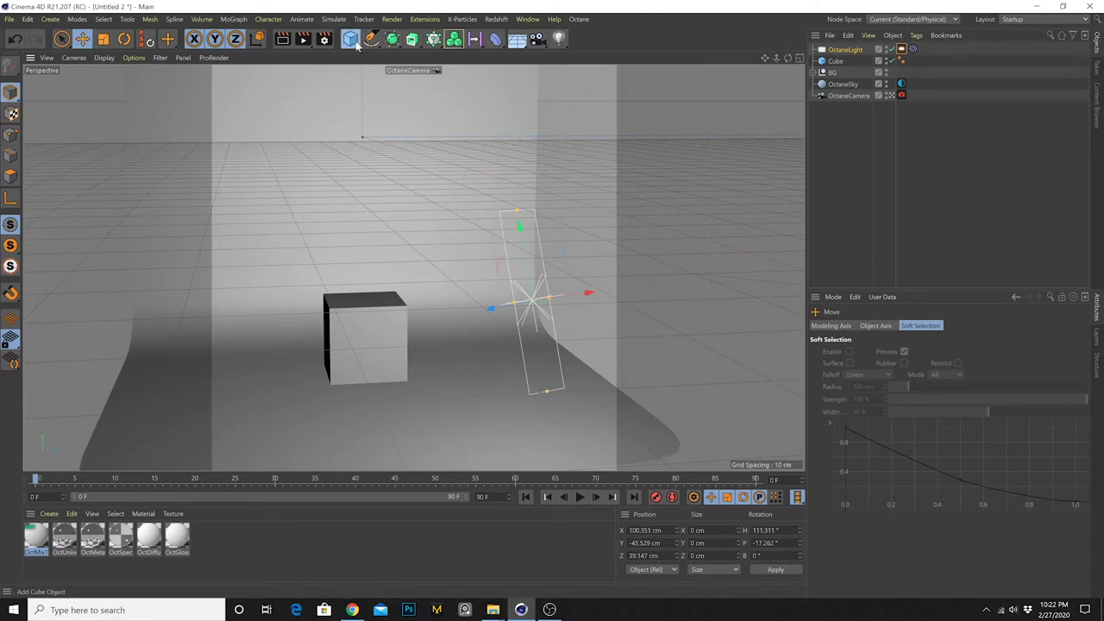
# Add a null and lower it to the top of the cube, at about Y -71 cm
pyautogui.moveTo(354, 41); pyautogui.dragTo(343, 281)
pyautogui.press('t')
pyautogui.press('e')
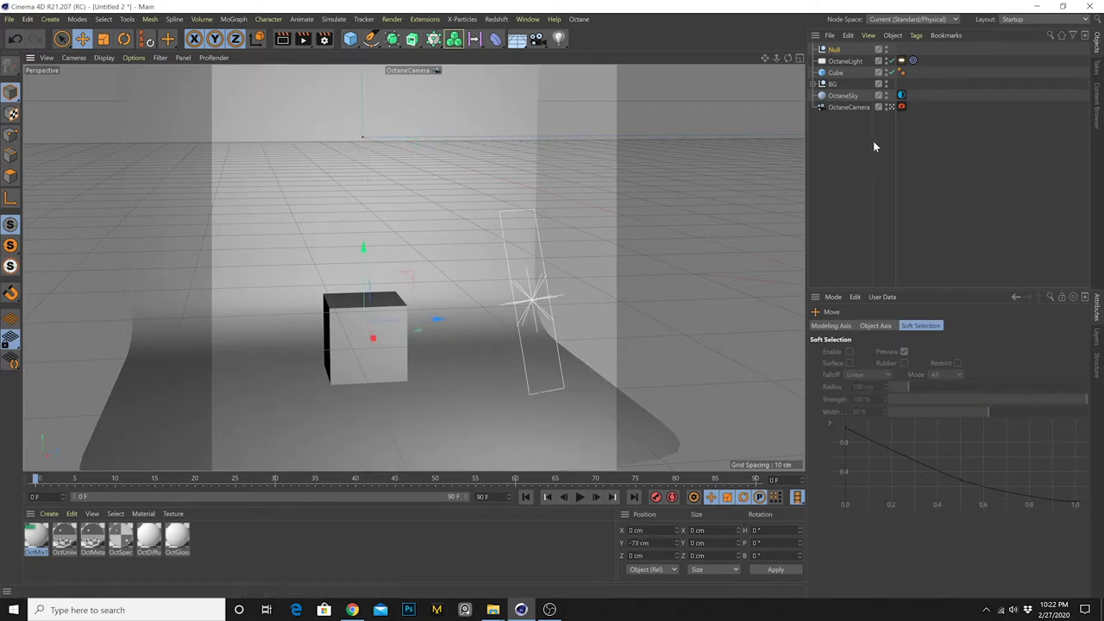
pyautogui.hotkey('ctrl', 'z')
pyautogui.moveTo(377, 86); pyautogui.dragTo(316, 222)
pyautogui.moveTo(316, 296); pyautogui.dragTo(318, 285)
# Rename the null LIGHT TARGET and assign it as the target object of the area light's Target tag
pyautogui.click(911, 61)
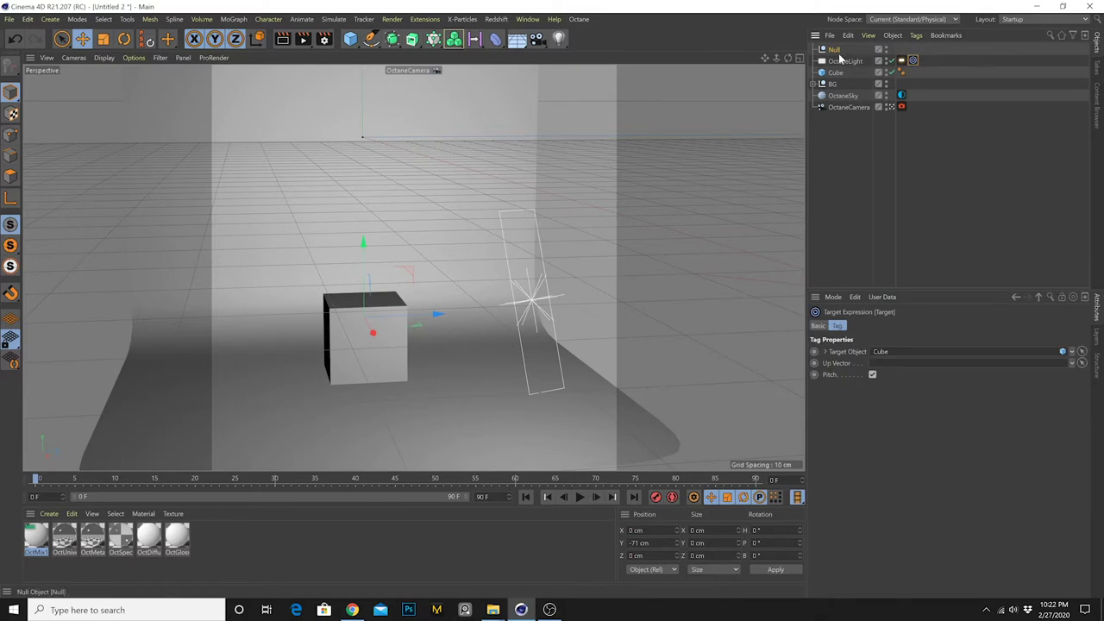
pyautogui.click(836, 50)
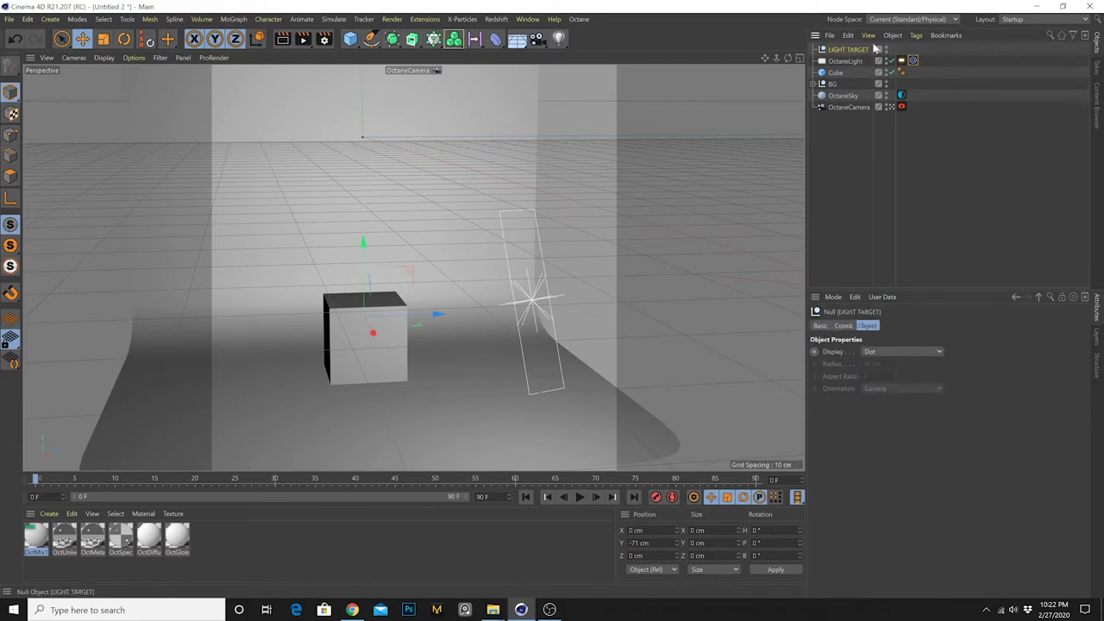
pyautogui.click(912, 61)
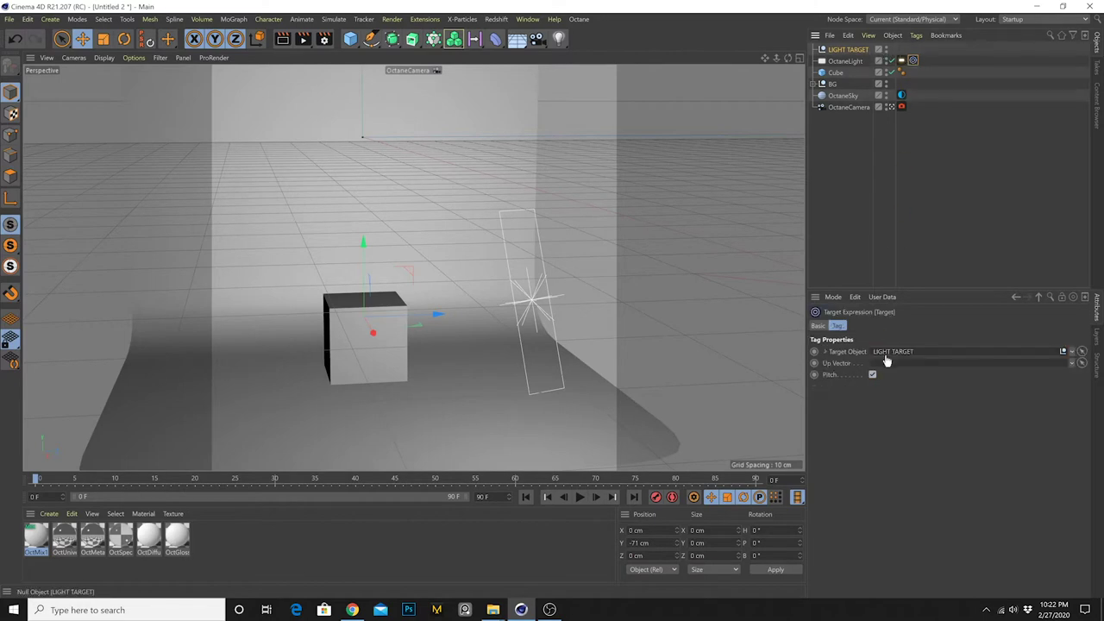
# Move the area light directly beside the cube, to about X 0 cm, Y -65 cm, Z 51 cm
pyautogui.click(847, 61)
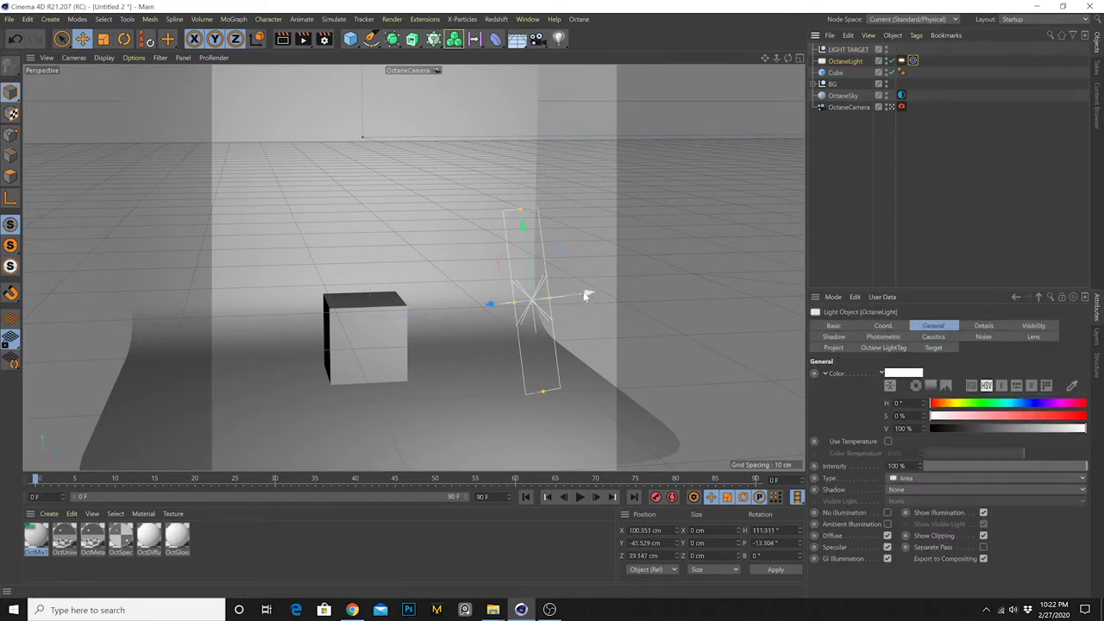
pyautogui.middleClick(614, 220)
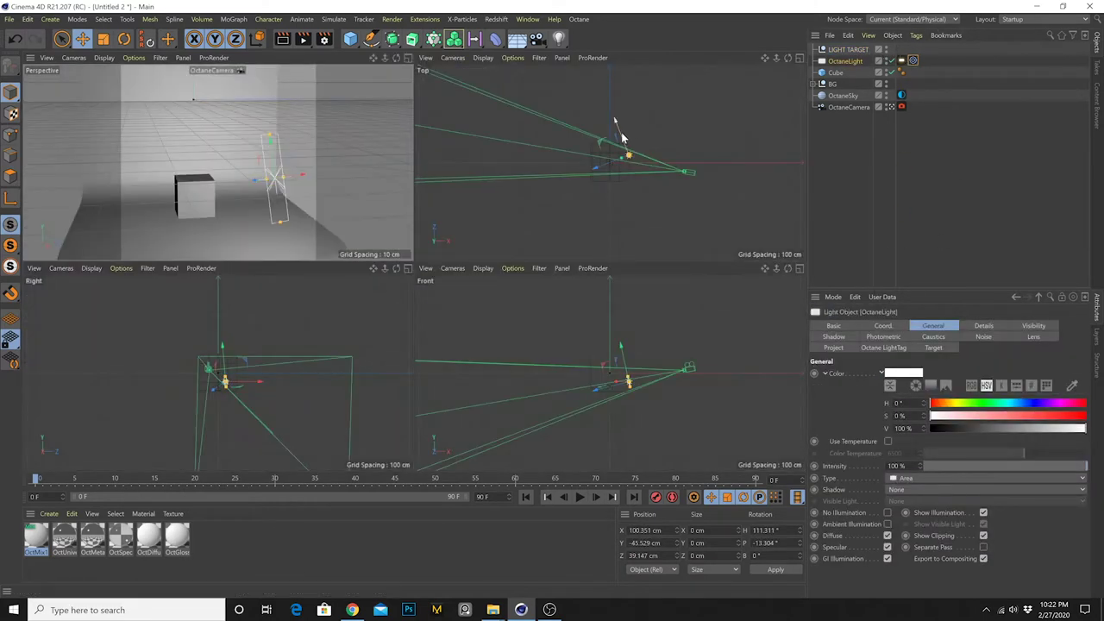
pyautogui.moveTo(618, 126)
pyautogui.mouseDown()
pyautogui.moveTo(626, 147)
pyautogui.moveTo(567, 119)
pyautogui.moveTo(591, 119)
pyautogui.moveTo(576, 123)
pyautogui.moveTo(614, 247)
pyautogui.mouseUp()
pyautogui.scroll(7, 617, 135)
pyautogui.scroll(-2, 593, 146)
pyautogui.keyDown('alt'); pyautogui.moveTo(595, 208); pyautogui.dragTo(580, 75, button='middle'); pyautogui.keyUp('alt')
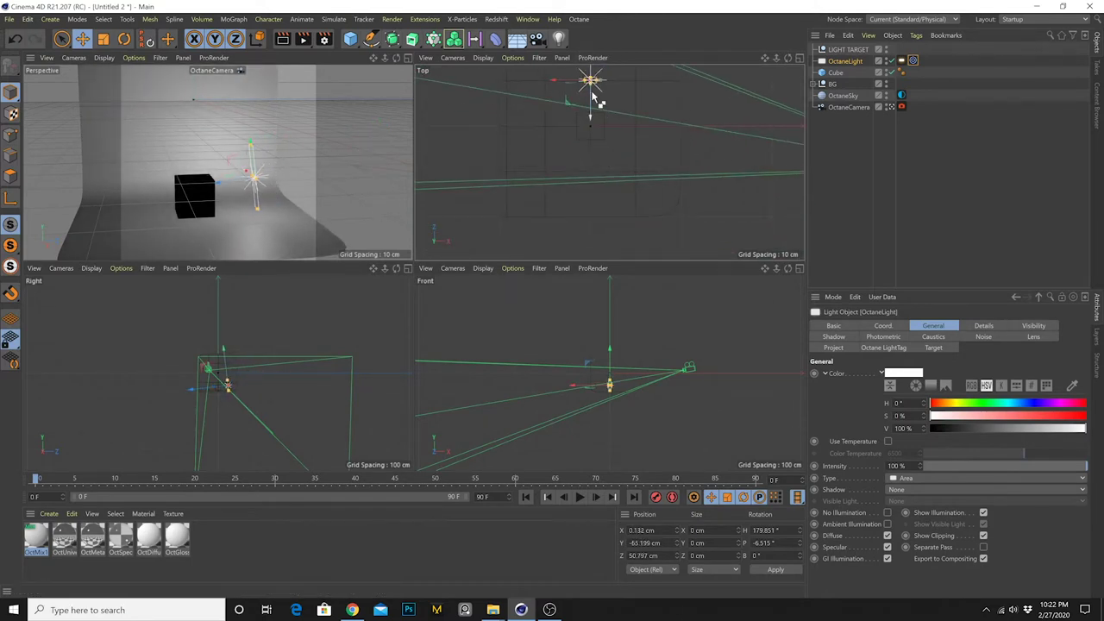
# Duplicate the area light to the opposite side of the cube, at about Y -71 cm, Z -68 cm
pyautogui.keyDown('ctrl'); pyautogui.moveTo(593, 98); pyautogui.dragTo(594, 166); pyautogui.keyUp('ctrl')
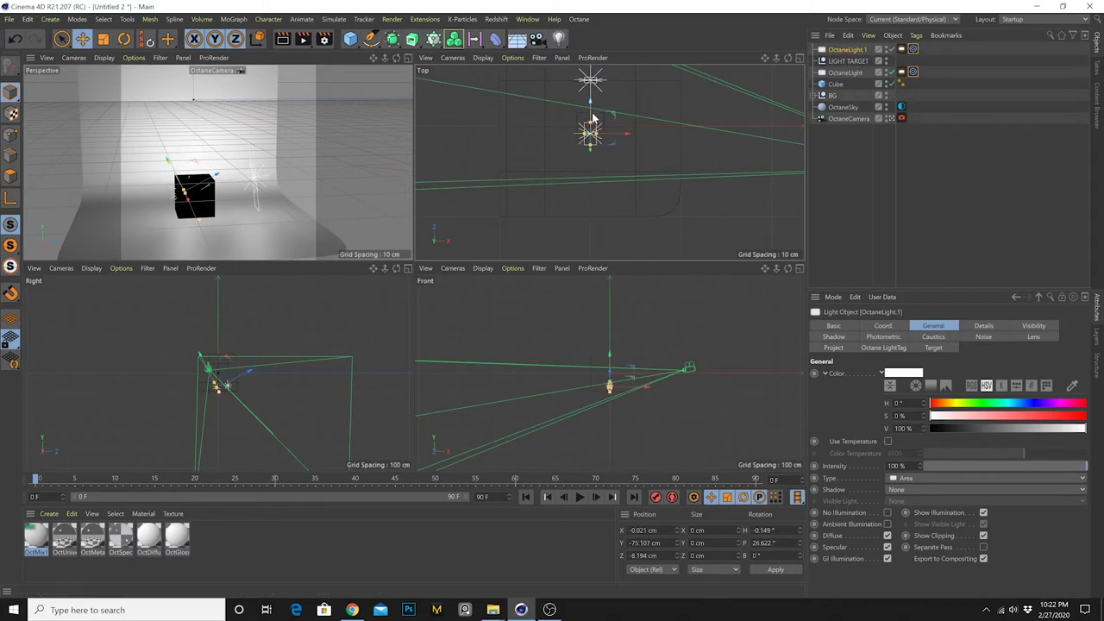
pyautogui.keyDown('ctrl'); pyautogui.moveTo(593, 118); pyautogui.dragTo(592, 158); pyautogui.keyUp('ctrl')
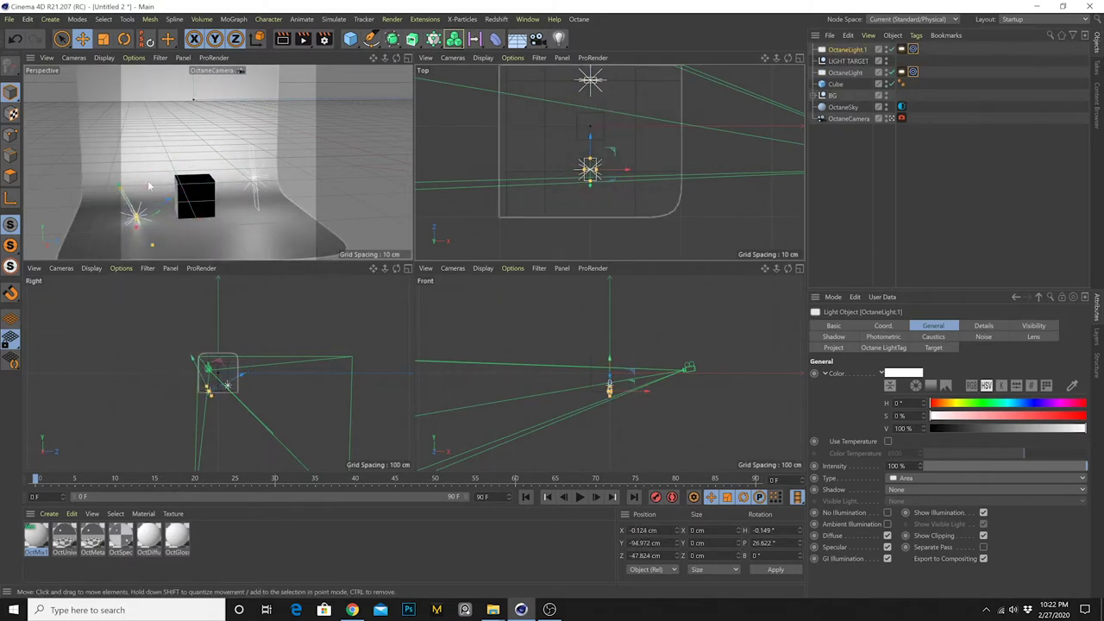
pyautogui.moveTo(140, 192)
pyautogui.mouseDown()
pyautogui.moveTo(125, 168)
pyautogui.moveTo(144, 189)
pyautogui.mouseUp()
# Duplicate the second light and place the copy centred above the cube as a top light, at about Y -16 cm, Z -2 cm
pyautogui.keyDown('ctrl'); pyautogui.moveTo(593, 170); pyautogui.dragTo(593, 118); pyautogui.keyUp('ctrl')
pyautogui.moveTo(181, 152); pyautogui.dragTo(204, 98)
pyautogui.hotkey('ctrl', 'z')
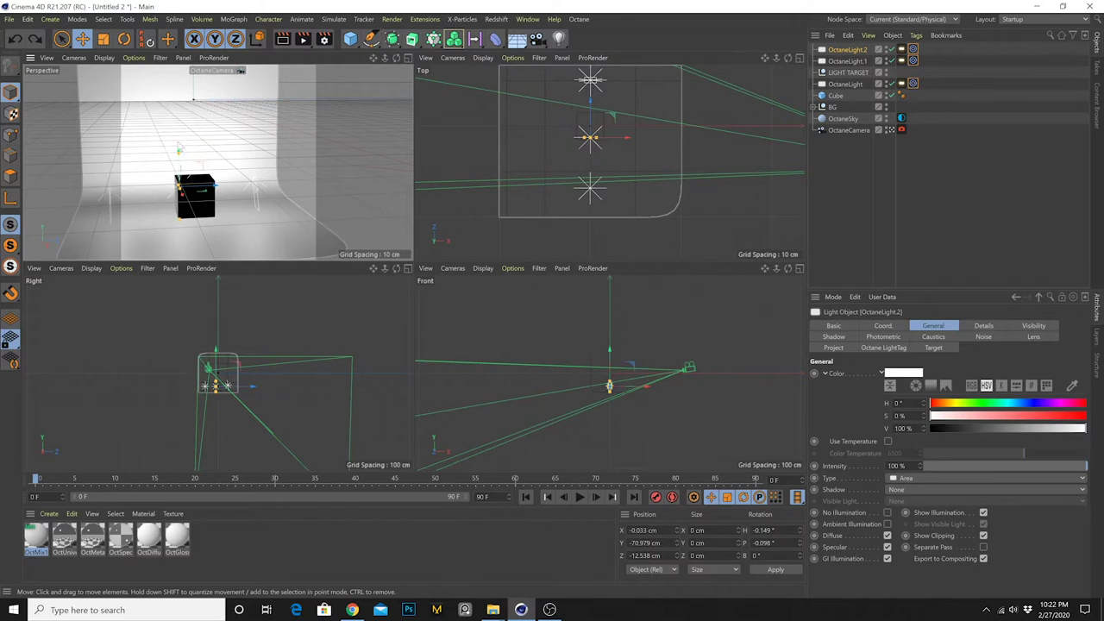
pyautogui.moveTo(179, 149); pyautogui.dragTo(204, 124)
pyautogui.hotkey('ctrl', 'z')
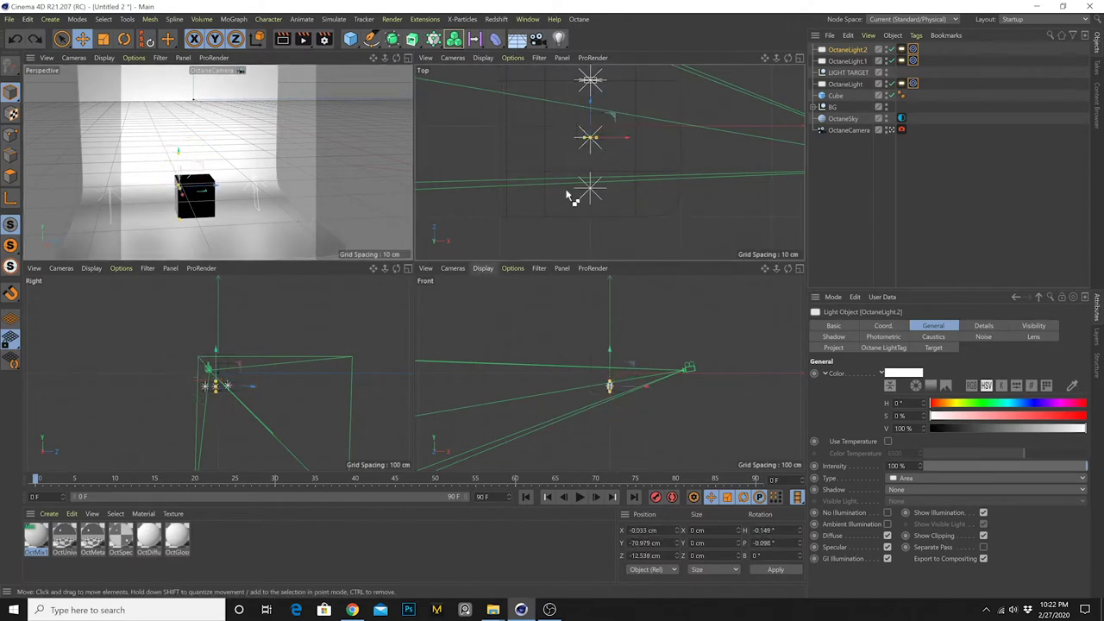
pyautogui.moveTo(592, 111)
pyautogui.mouseDown()
pyautogui.moveTo(592, 86)
pyautogui.moveTo(592, 99)
pyautogui.mouseUp()
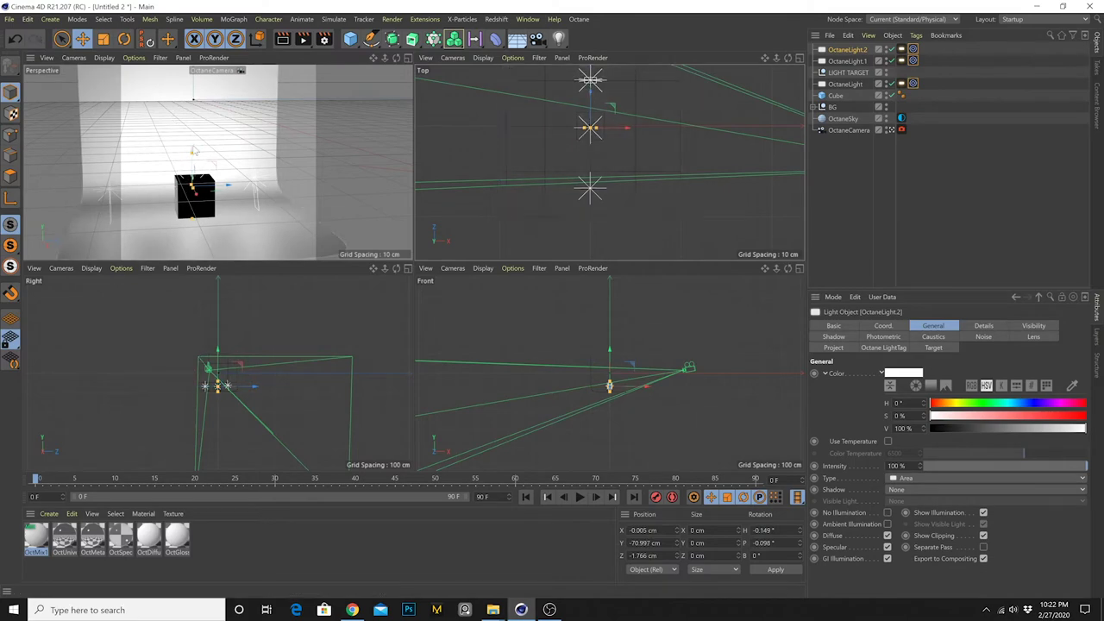
pyautogui.moveTo(194, 150); pyautogui.dragTo(205, 86)
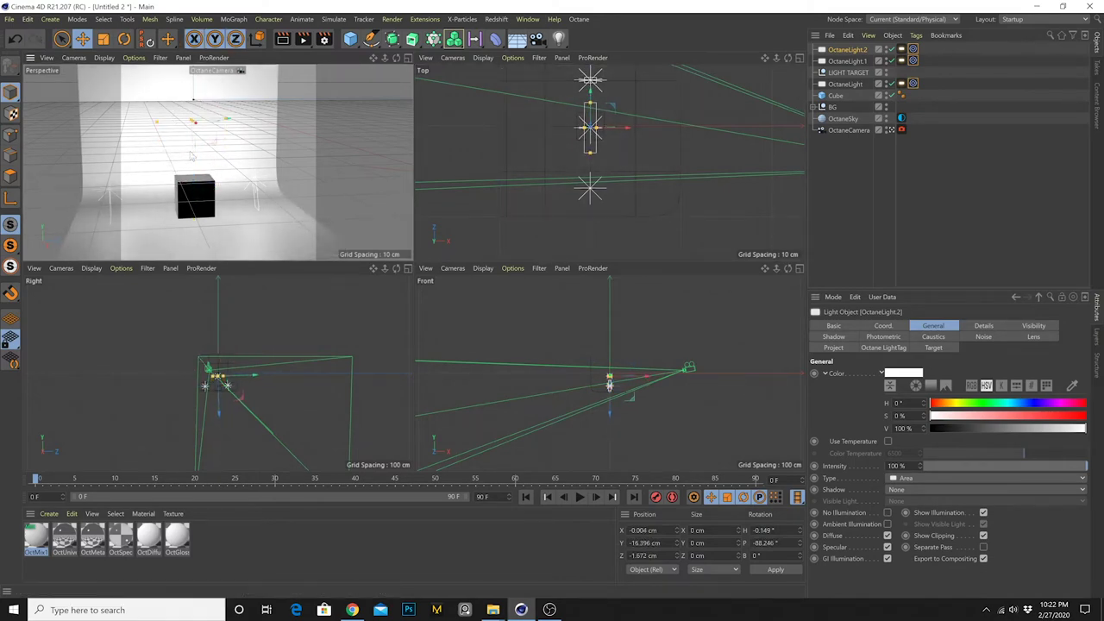
# Group the three Octane lights under a null named 3 PT LIGHT
pyautogui.middleClick(183, 185)
pyautogui.scroll(2, 403, 317)
pyautogui.keyDown('alt'); pyautogui.moveTo(405, 319); pyautogui.dragTo(426, 307, button='middle'); pyautogui.keyUp('alt')
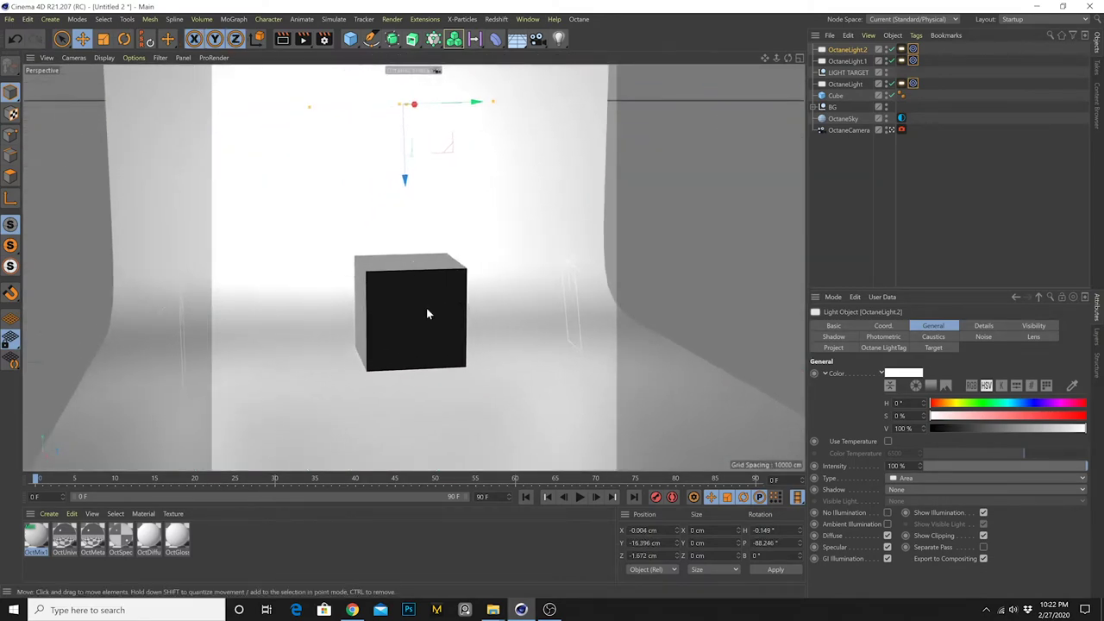
pyautogui.click(851, 64)
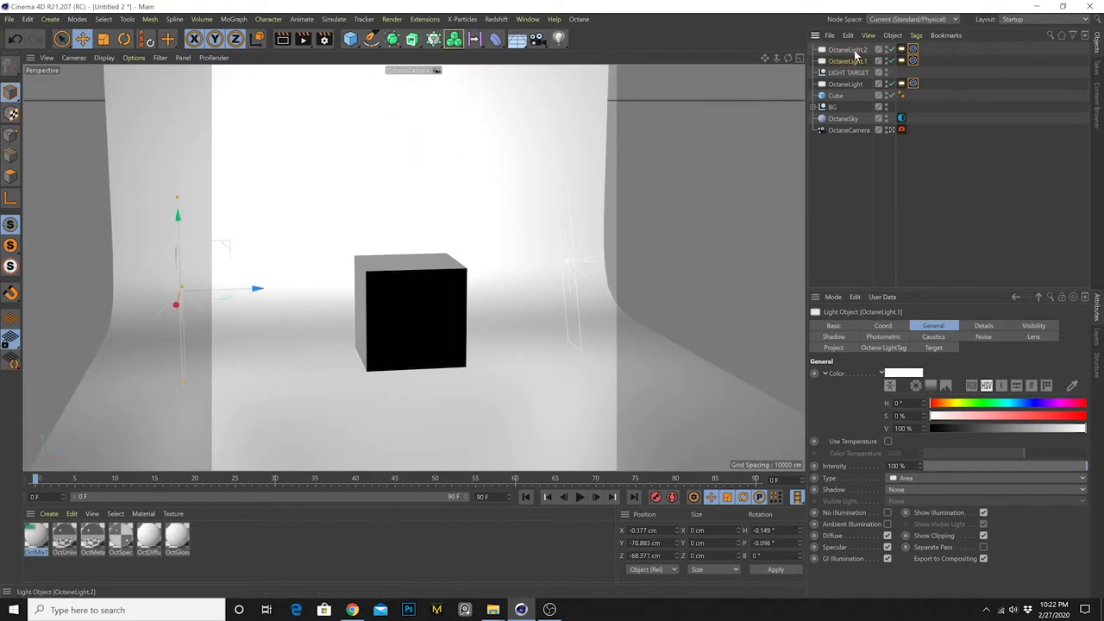
pyautogui.keyDown('shift'); pyautogui.click(850, 50); pyautogui.keyUp('shift')
pyautogui.hotkey('alt', 'g')
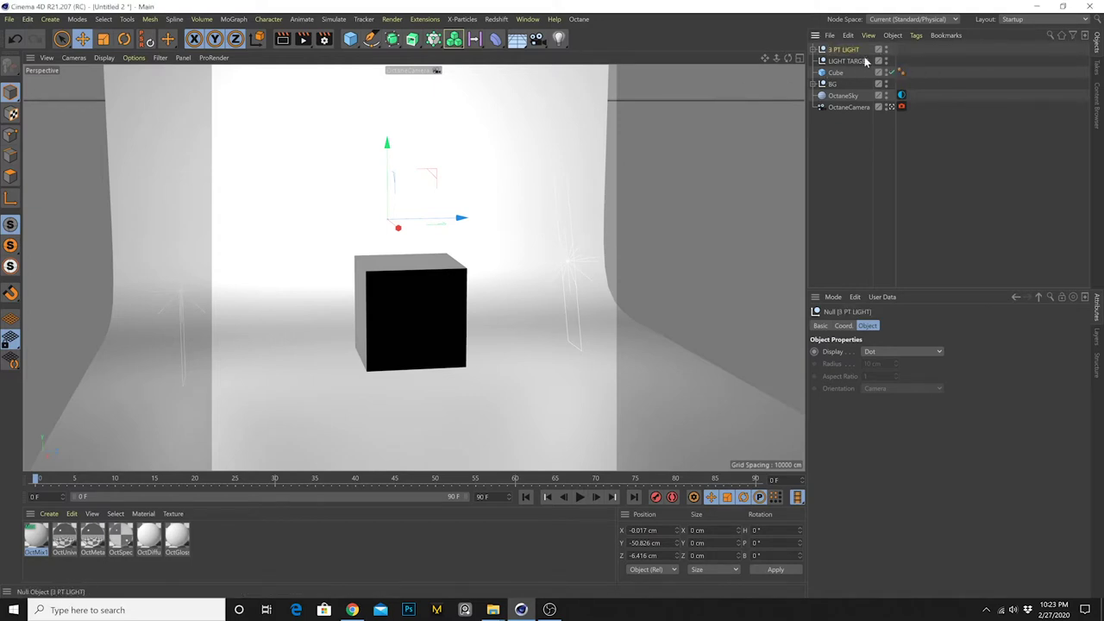
# Group 3 PT LIGHT and LIGHT TARGET under a null named LIGHTS
pyautogui.keyDown('shift'); pyautogui.click(849, 61); pyautogui.keyUp('shift')
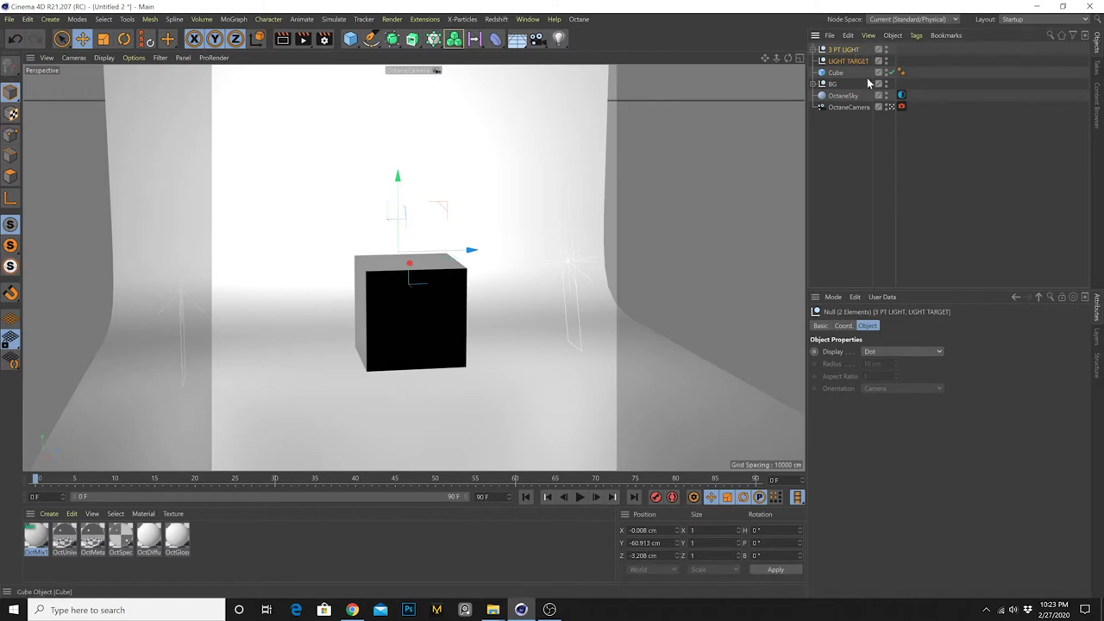
pyautogui.hotkey('alt', 'g')
pyautogui.doubleClick(833, 50)
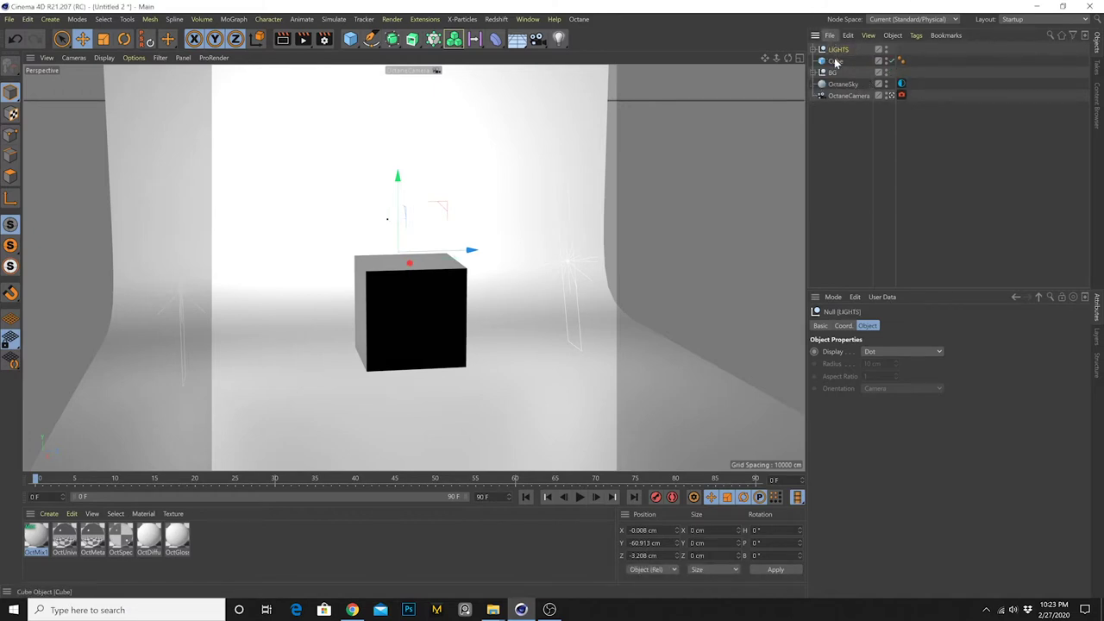
# Place LIGHTS below the Cube in the hierarchy and group it with BG under a null named SCENE
pyautogui.moveTo(844, 50); pyautogui.dragTo(839, 62)
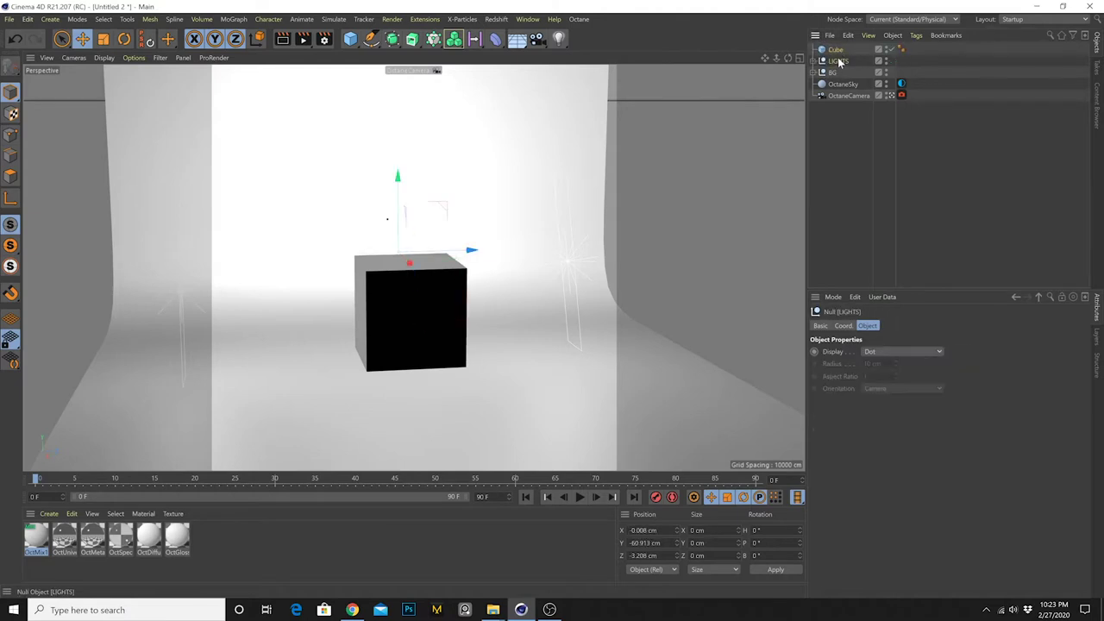
pyautogui.keyDown('ctrl'); pyautogui.click(834, 74); pyautogui.keyUp('ctrl')
pyautogui.hotkey('alt', 'g')
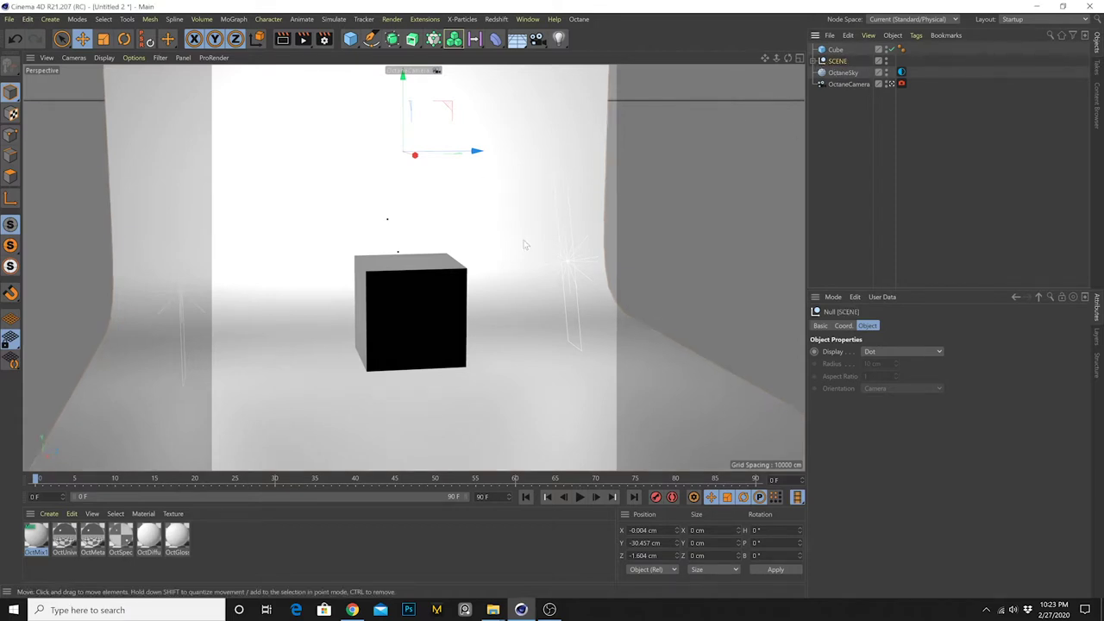
# Delete the cube and add the Bottle - Beer 0,5L preset to the scene, searching the content library for "beer"
pyautogui.click(417, 274)
pyautogui.press('Delete')
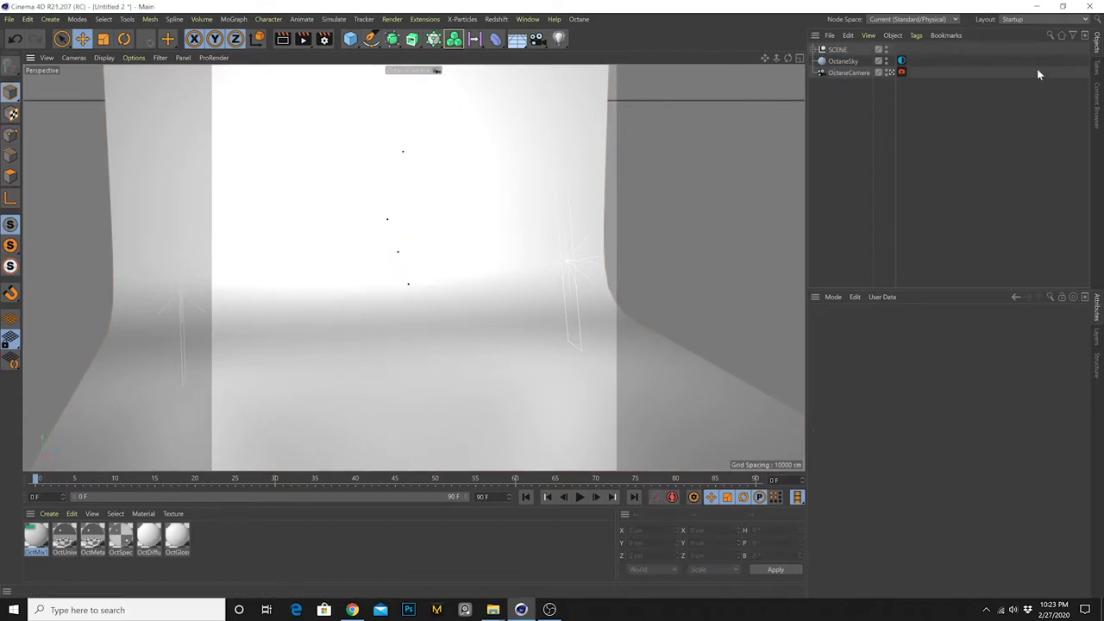
pyautogui.click(1097, 102)
pyautogui.click(1075, 37)
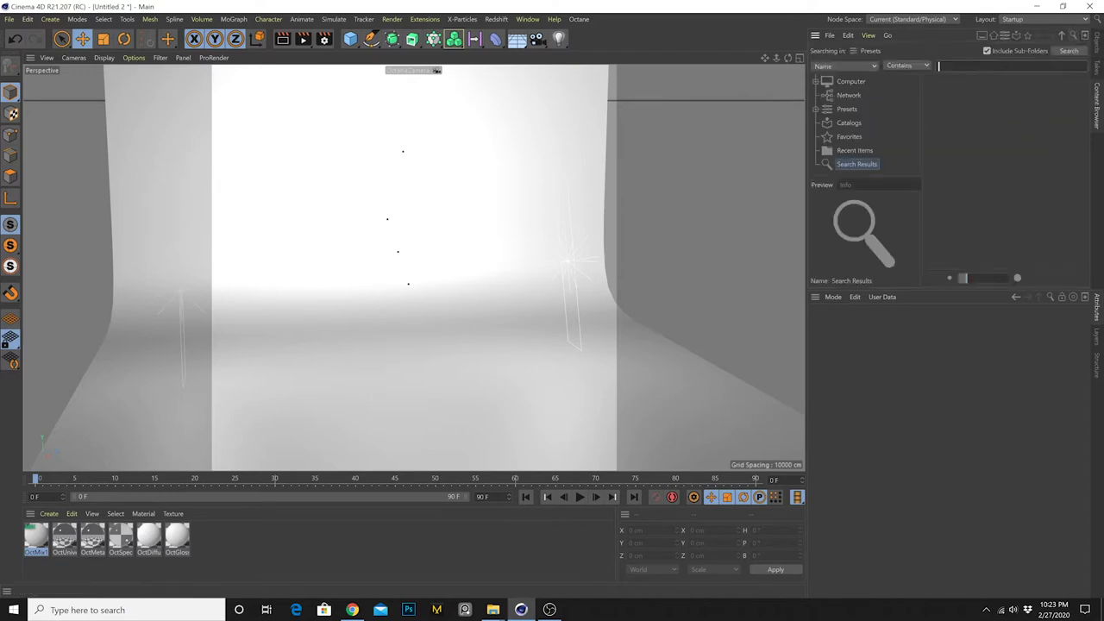
pyautogui.press('Return')
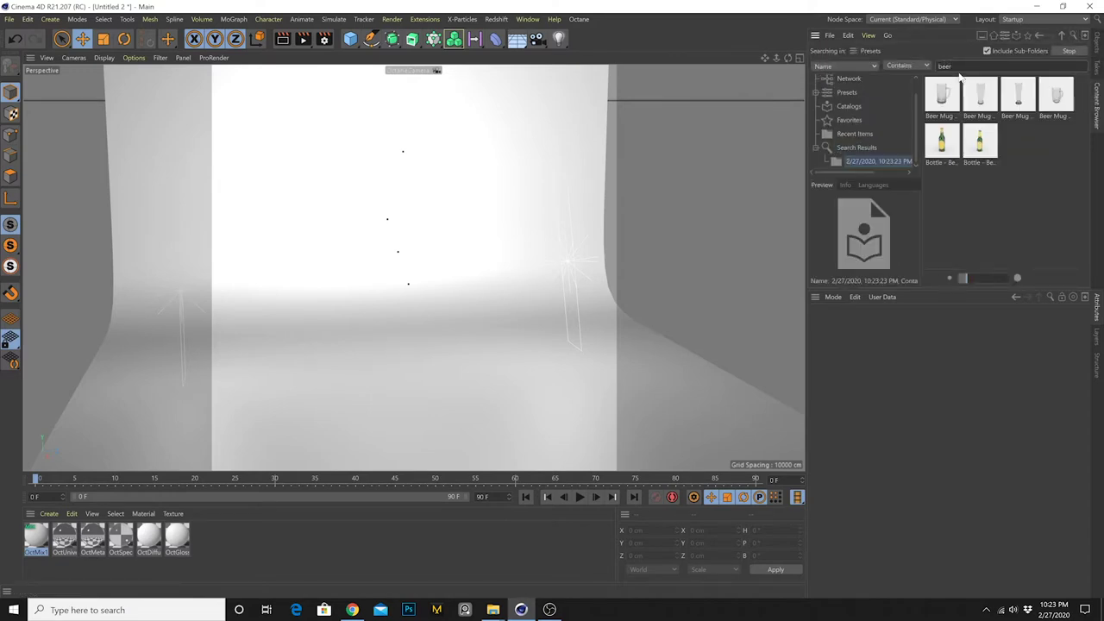
pyautogui.click(943, 141)
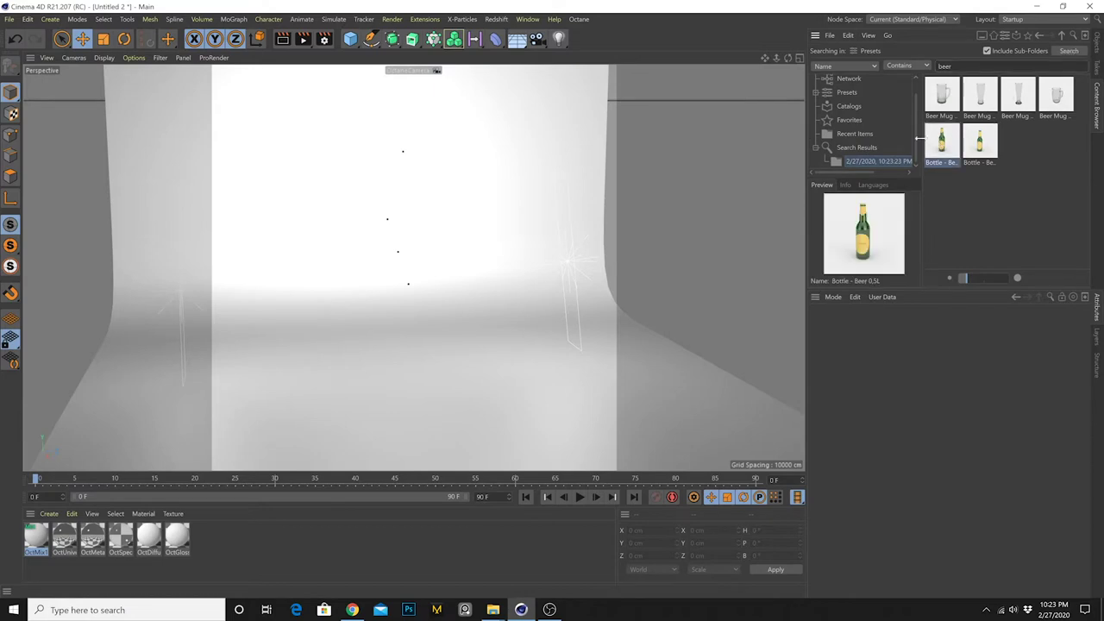
pyautogui.moveTo(399, 294); pyautogui.dragTo(398, 295)
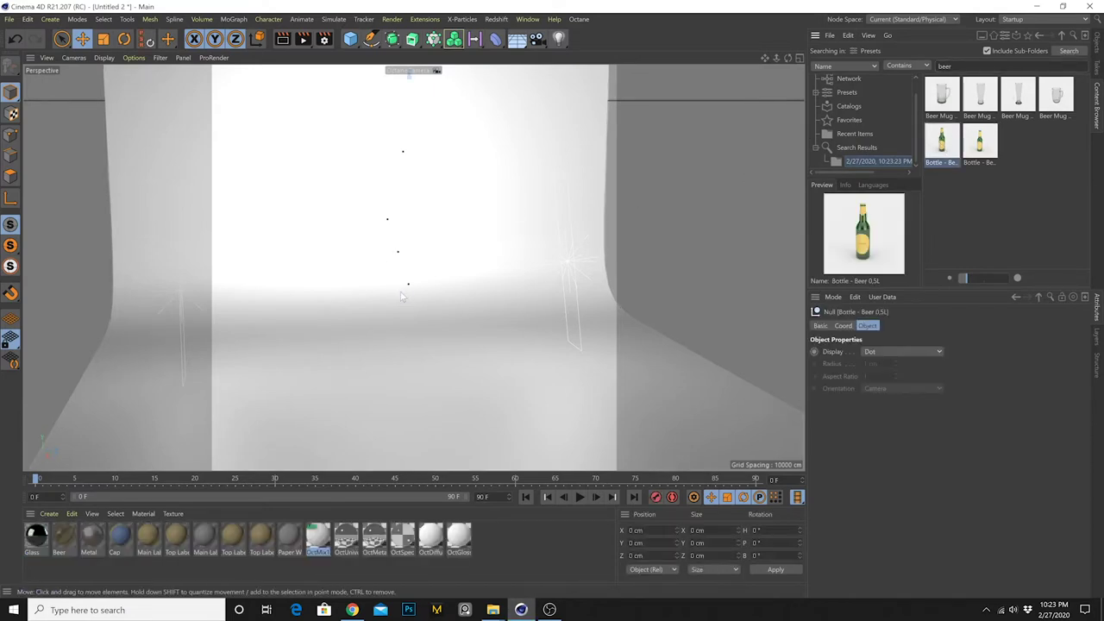
# Expand the beer bottle's hierarchy and delete every material in the scene, including Glass and Beer
pyautogui.click(1098, 49)
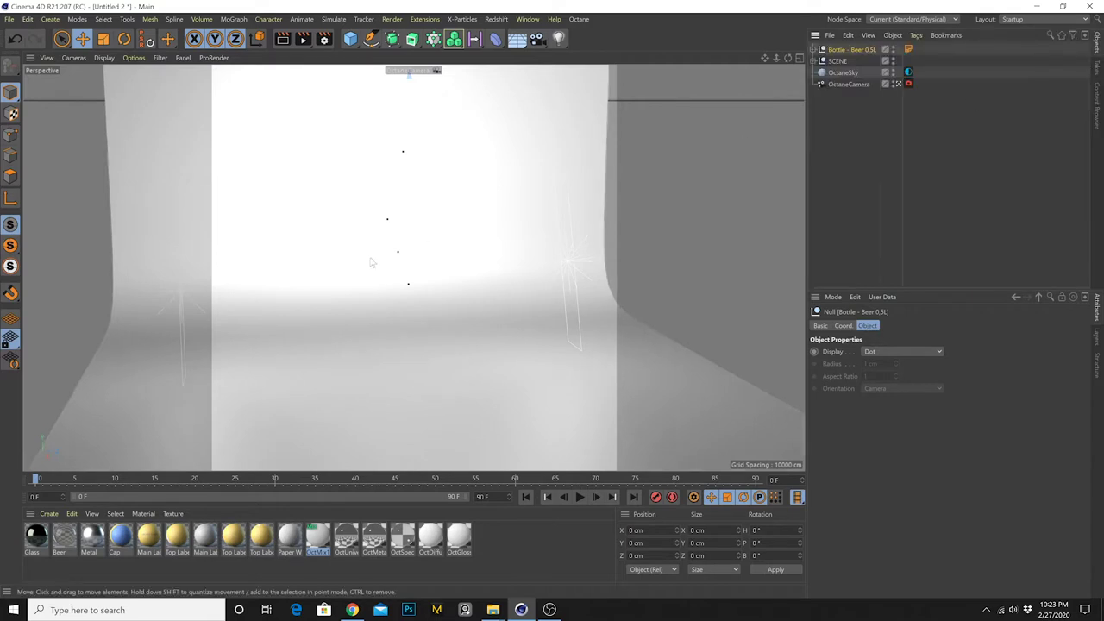
pyautogui.click(816, 49)
pyautogui.click(532, 554)
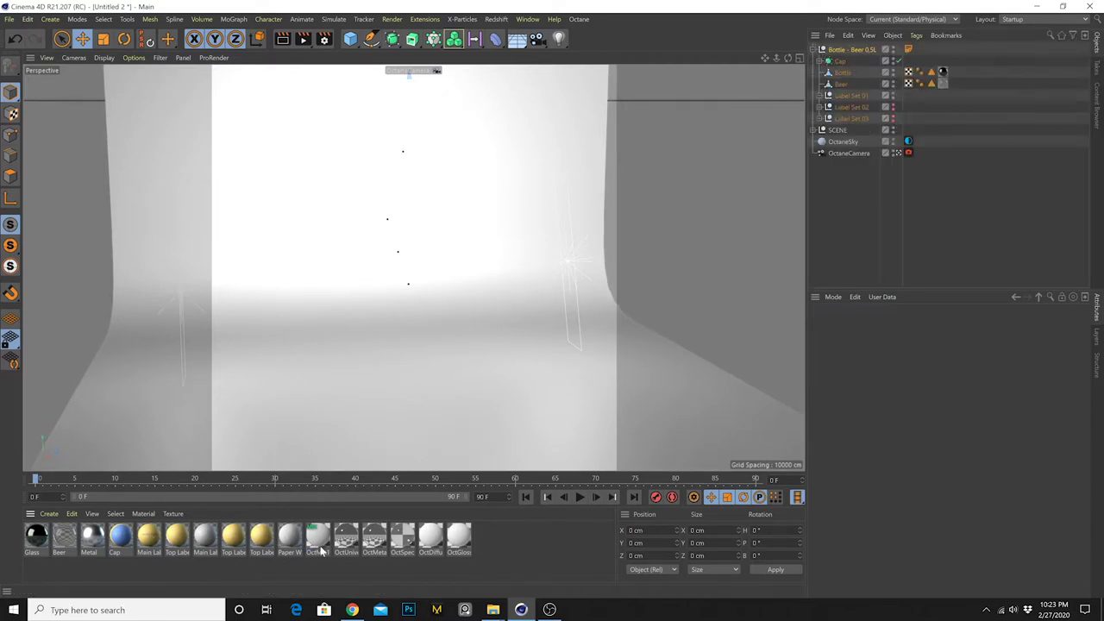
pyautogui.click(289, 538)
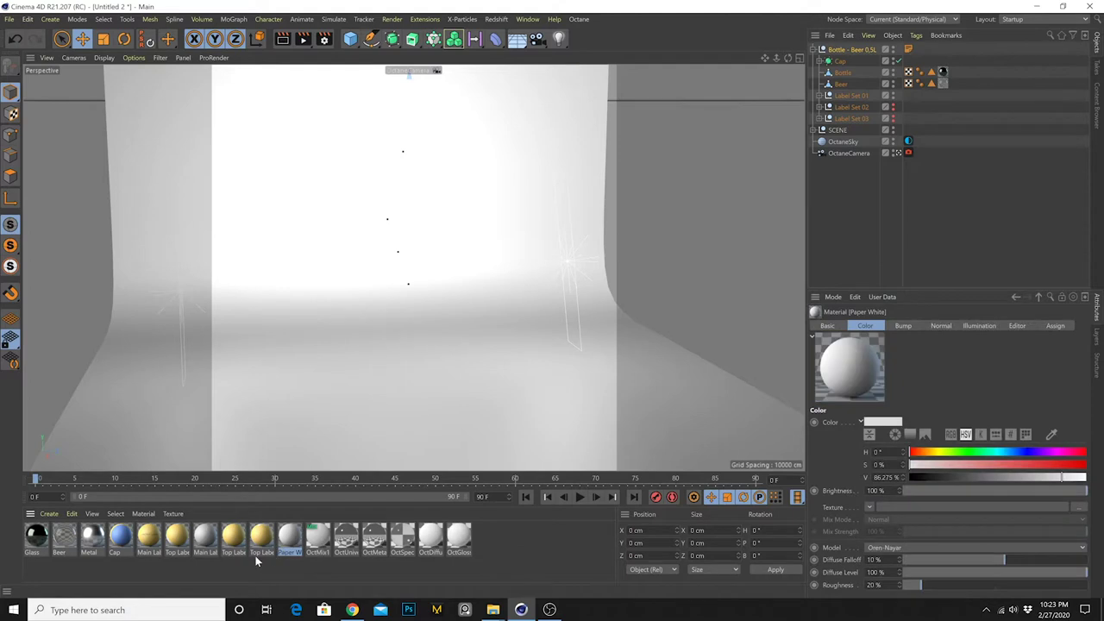
pyautogui.click(94, 537)
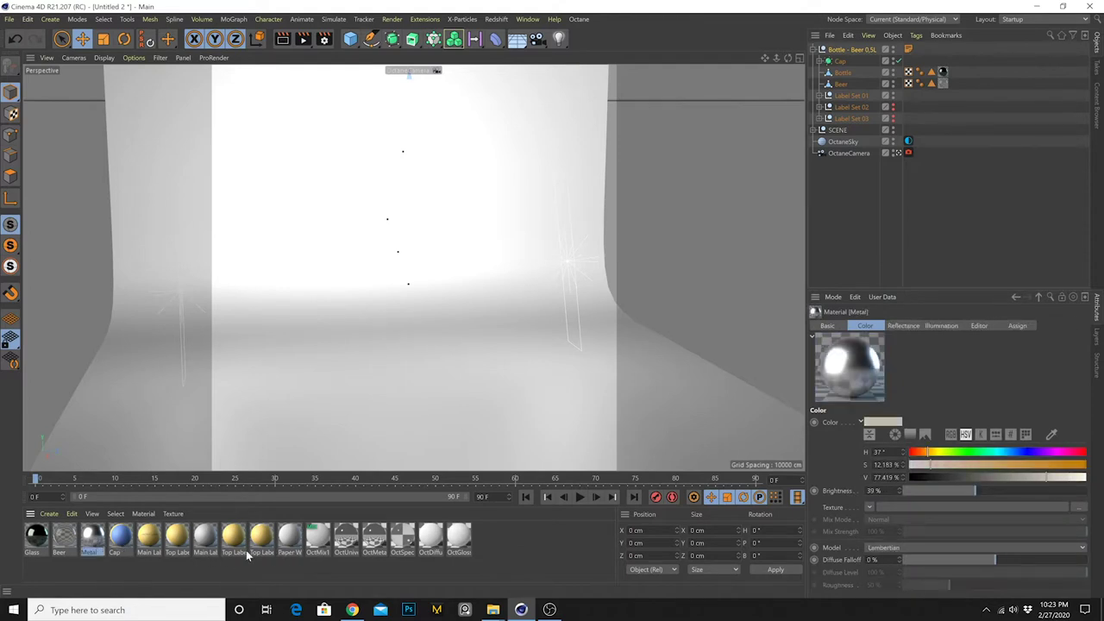
pyautogui.keyDown('shift'); pyautogui.click(460, 538); pyautogui.keyUp('shift')
pyautogui.press('Delete')
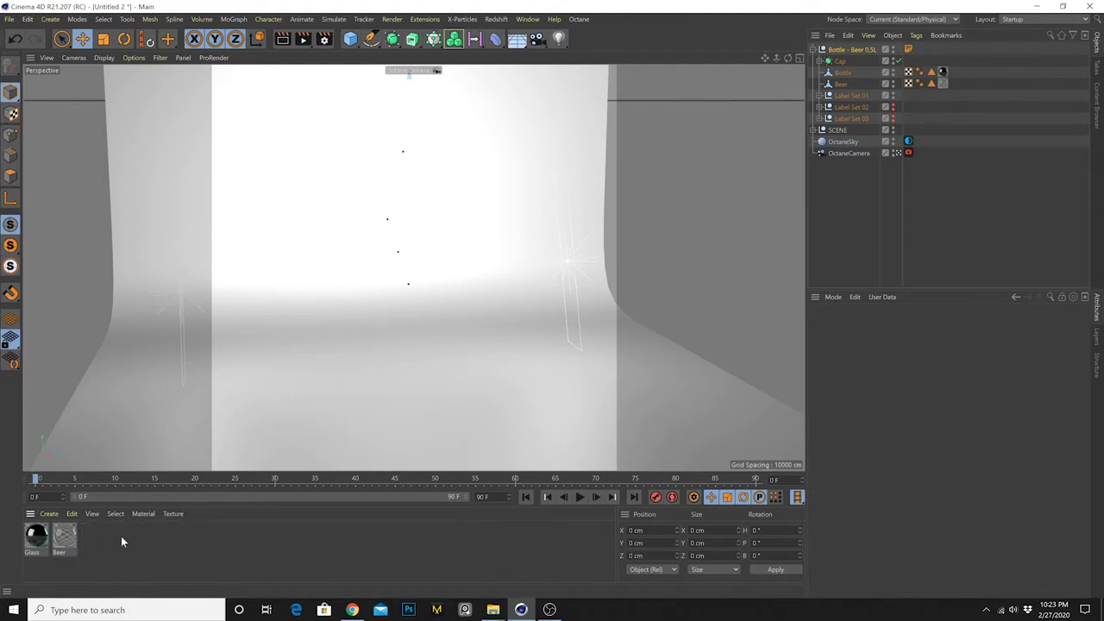
pyautogui.click(36, 546)
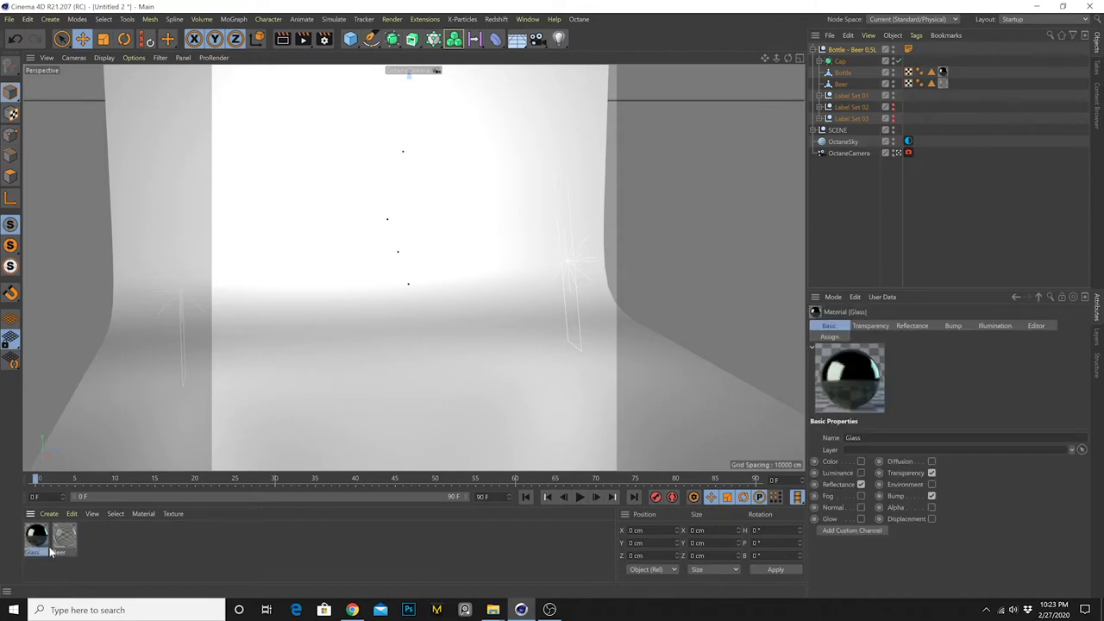
pyautogui.moveTo(102, 538); pyautogui.dragTo(34, 565)
pyautogui.press('Delete')
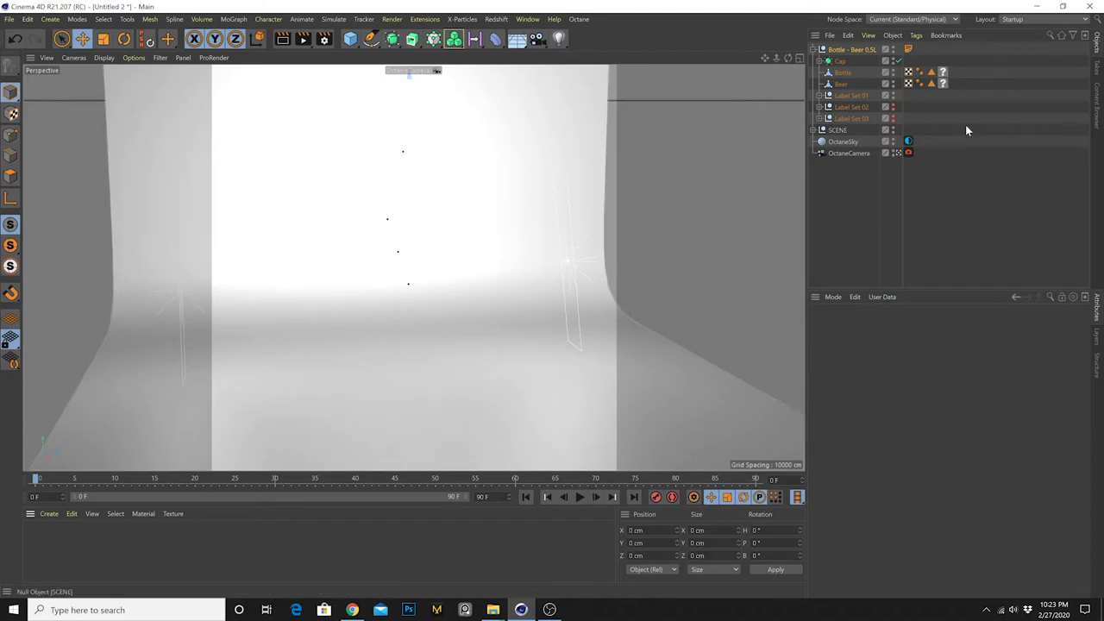
# Delete the empty material tags from the Bottle and Beer objects and remove Label Set 01, 02 and 03
pyautogui.moveTo(938, 102); pyautogui.dragTo(938, 106)
pyautogui.press('Delete')
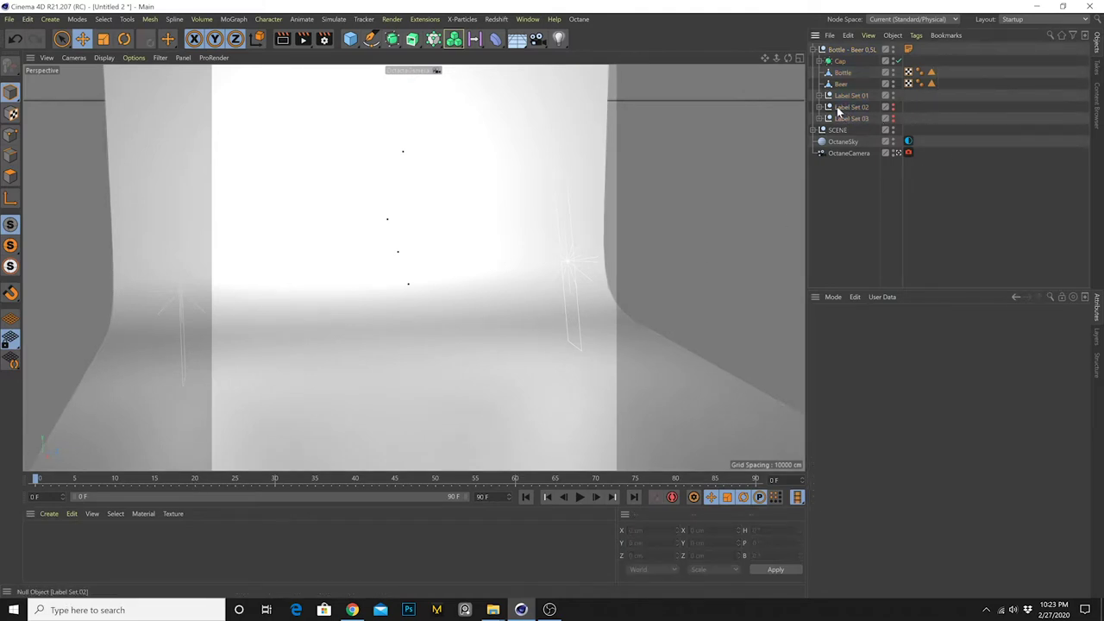
pyautogui.click(848, 97)
pyautogui.keyDown('shift'); pyautogui.click(848, 115); pyautogui.keyUp('shift')
pyautogui.press('Delete')
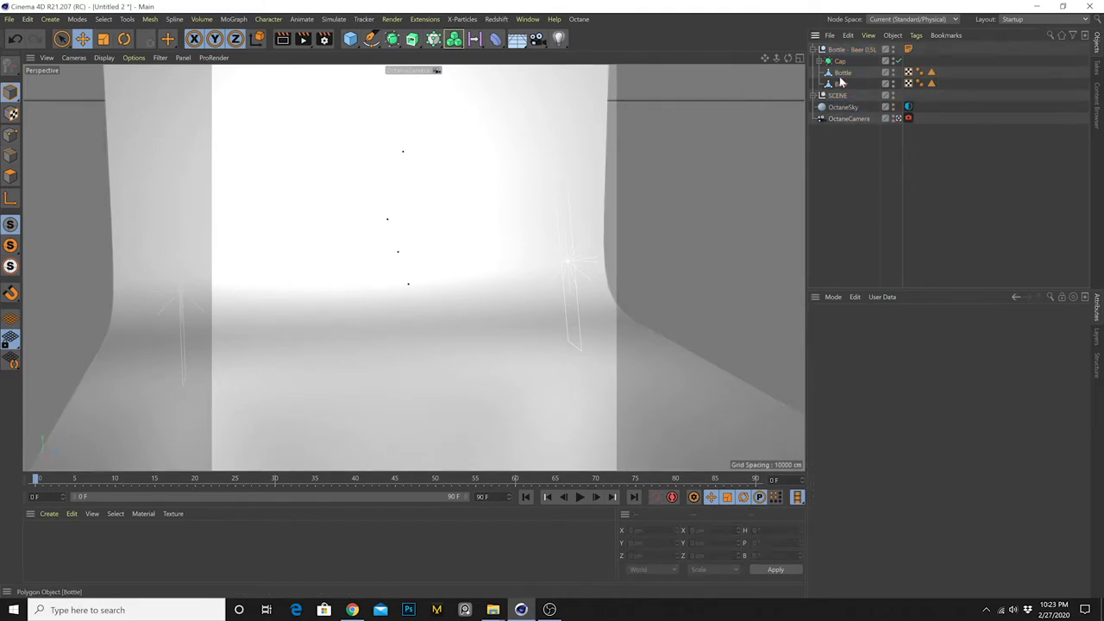
# Frame the cap to locate the bottle, then lower the whole Bottle - Beer 0,5L group onto the backdrop floor, at about Y -98 cm
pyautogui.click(840, 79)
pyautogui.click(838, 63)
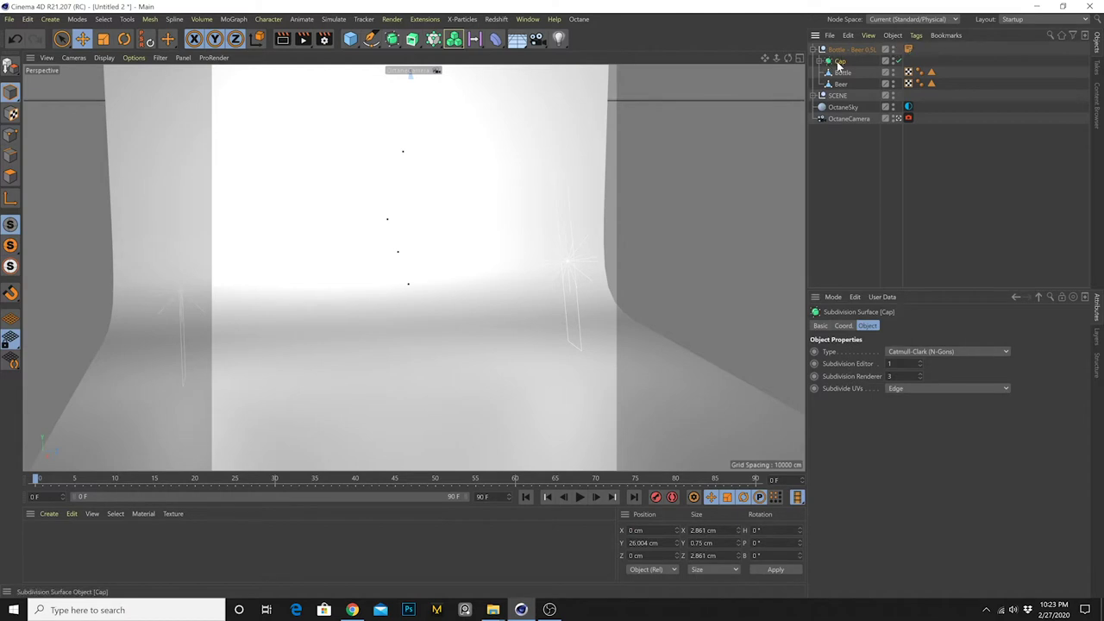
pyautogui.press('o')
pyautogui.scroll(-6, 459, 388)
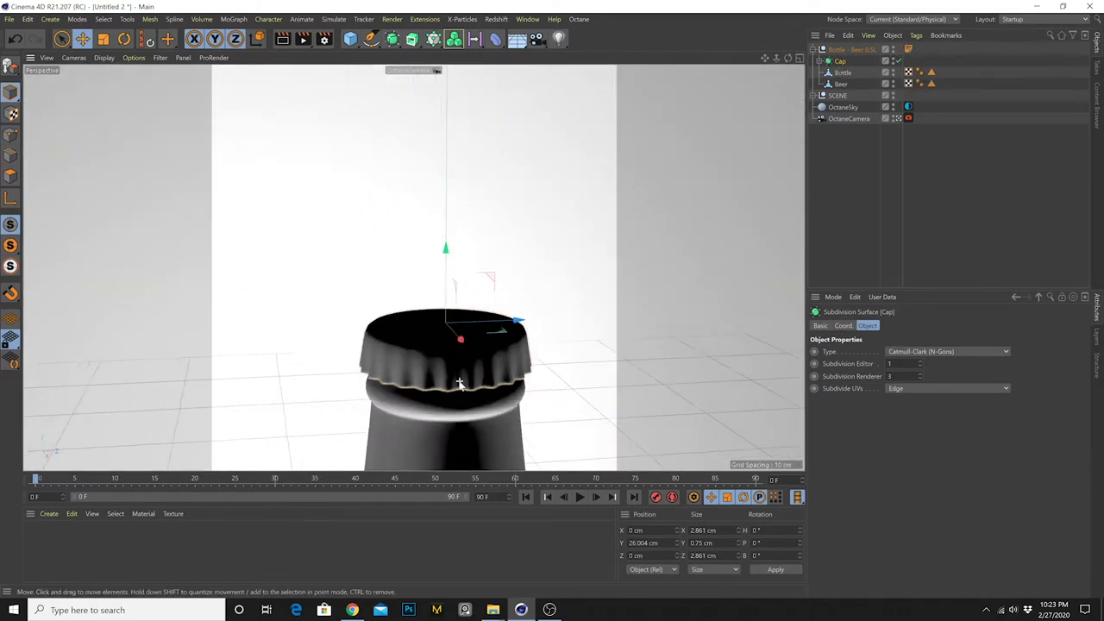
pyautogui.scroll(-10, 460, 384)
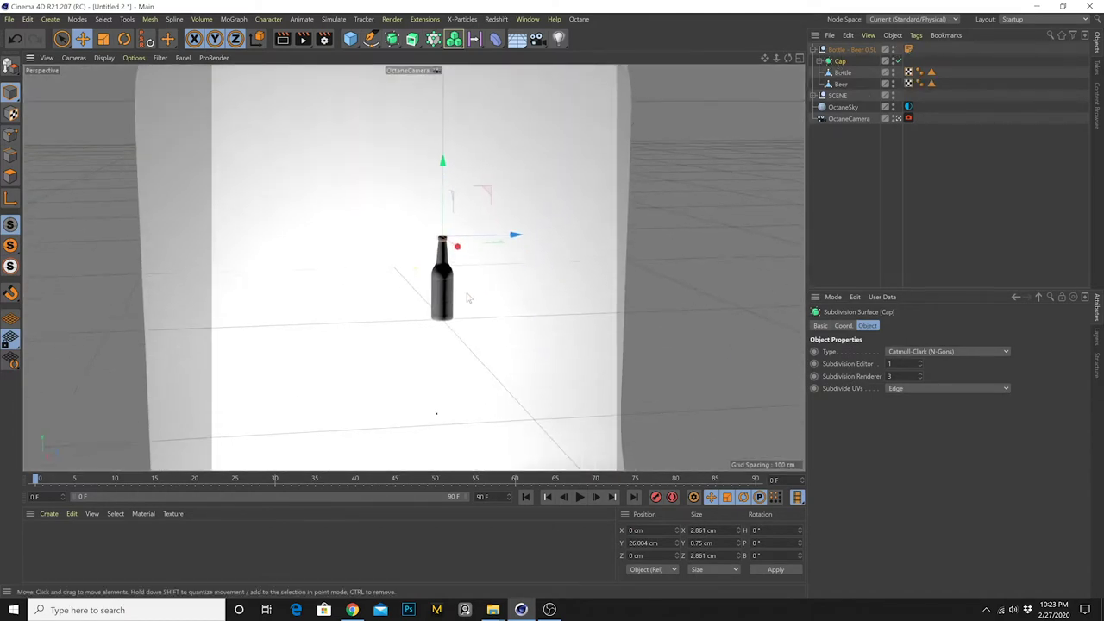
pyautogui.keyDown('alt'); pyautogui.moveTo(467, 298); pyautogui.dragTo(471, 269); pyautogui.keyUp('alt')
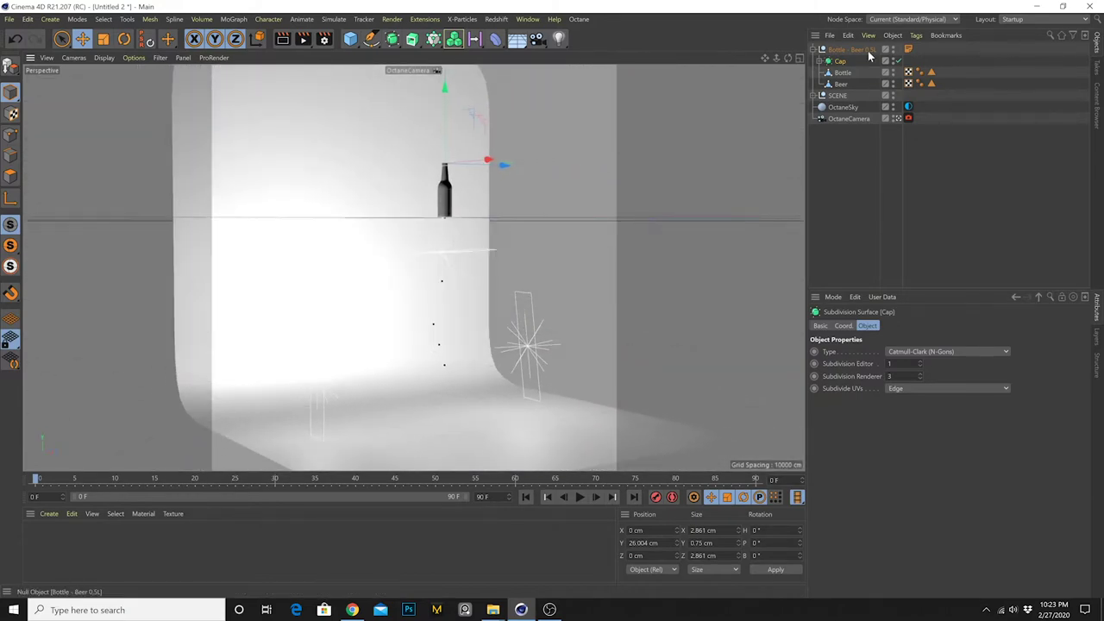
pyautogui.click(867, 50)
pyautogui.moveTo(436, 164); pyautogui.dragTo(429, 363)
pyautogui.scroll(2, 473, 417)
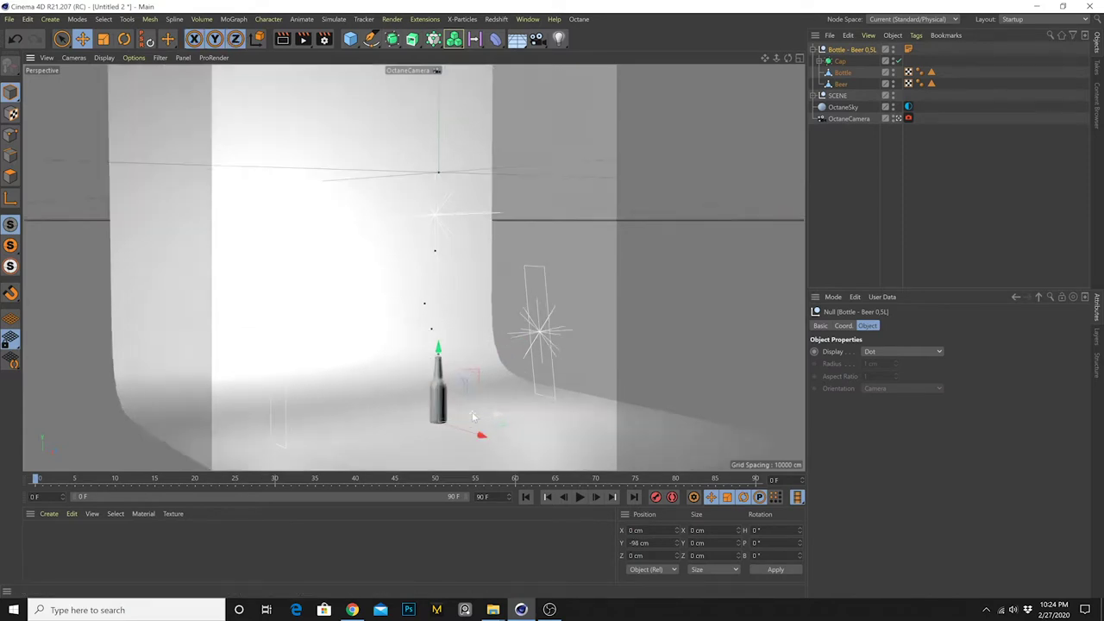
# Add a cylinder to the scene and scale it down to about 44.7 cm wide and 89.4 cm high
pyautogui.keyDown('alt'); pyautogui.moveTo(473, 418); pyautogui.dragTo(482, 380); pyautogui.keyUp('alt')
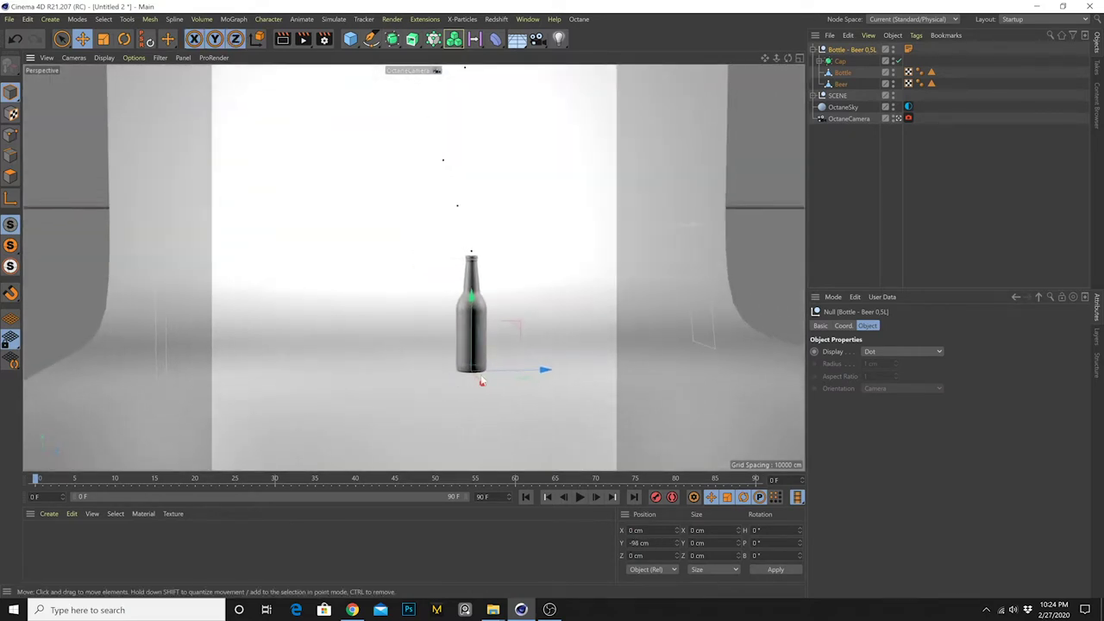
pyautogui.keyDown('alt'); pyautogui.moveTo(482, 381); pyautogui.dragTo(414, 382, button='middle'); pyautogui.keyUp('alt')
pyautogui.scroll(1, 447, 380)
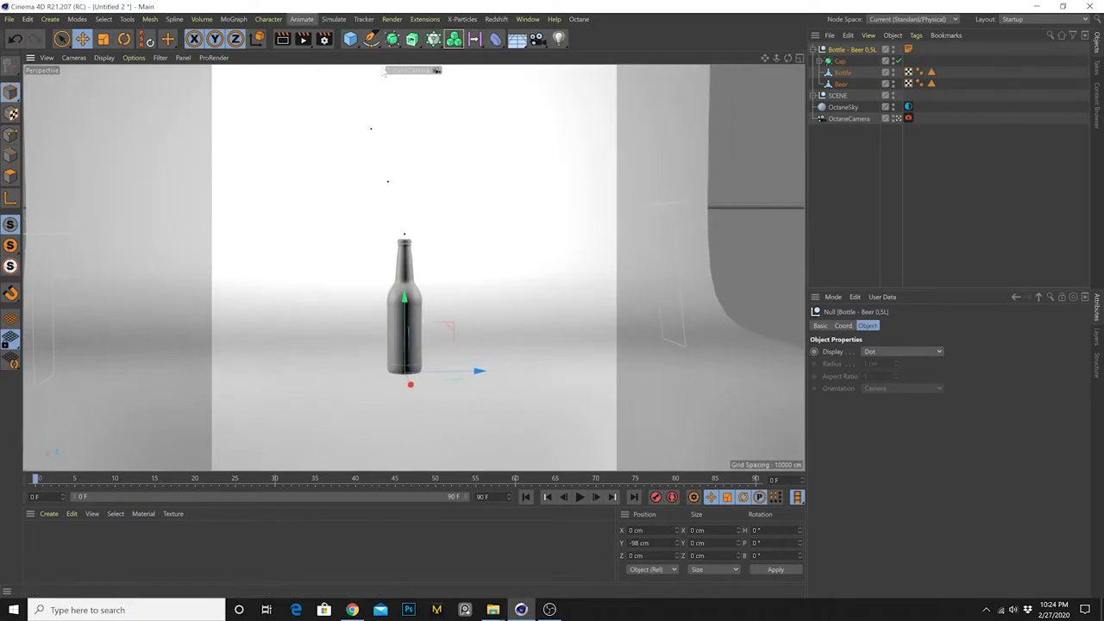
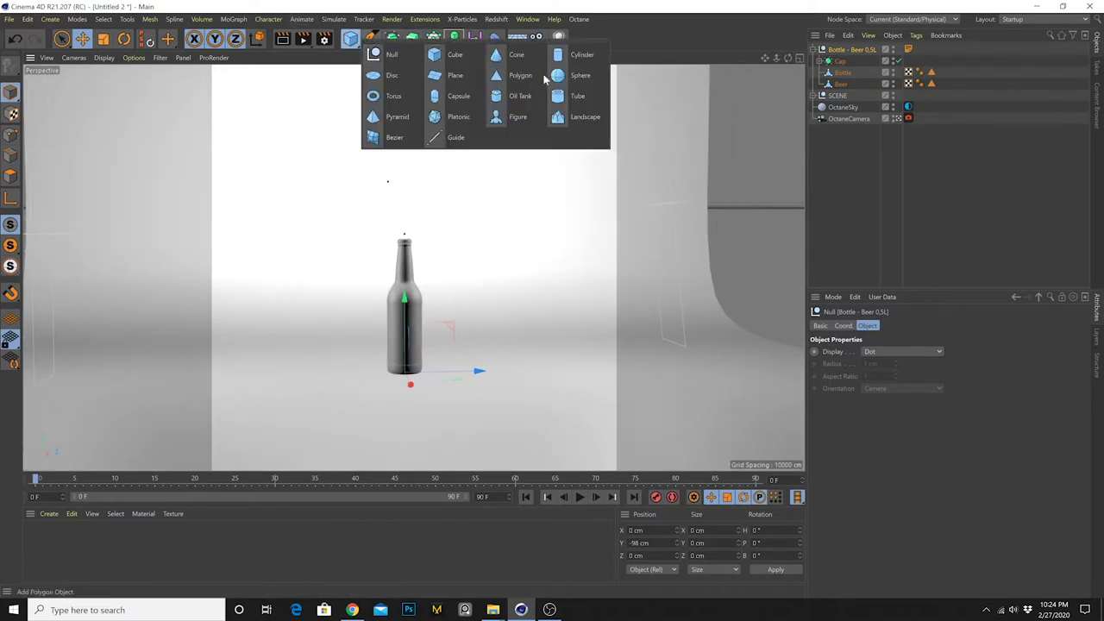
pyautogui.click(584, 53)
pyautogui.press('t')
pyautogui.moveTo(512, 156); pyautogui.dragTo(360, 267)
pyautogui.press('e')
pyautogui.keyDown('alt'); pyautogui.moveTo(465, 173); pyautogui.dragTo(441, 457, button='middle'); pyautogui.keyUp('alt')
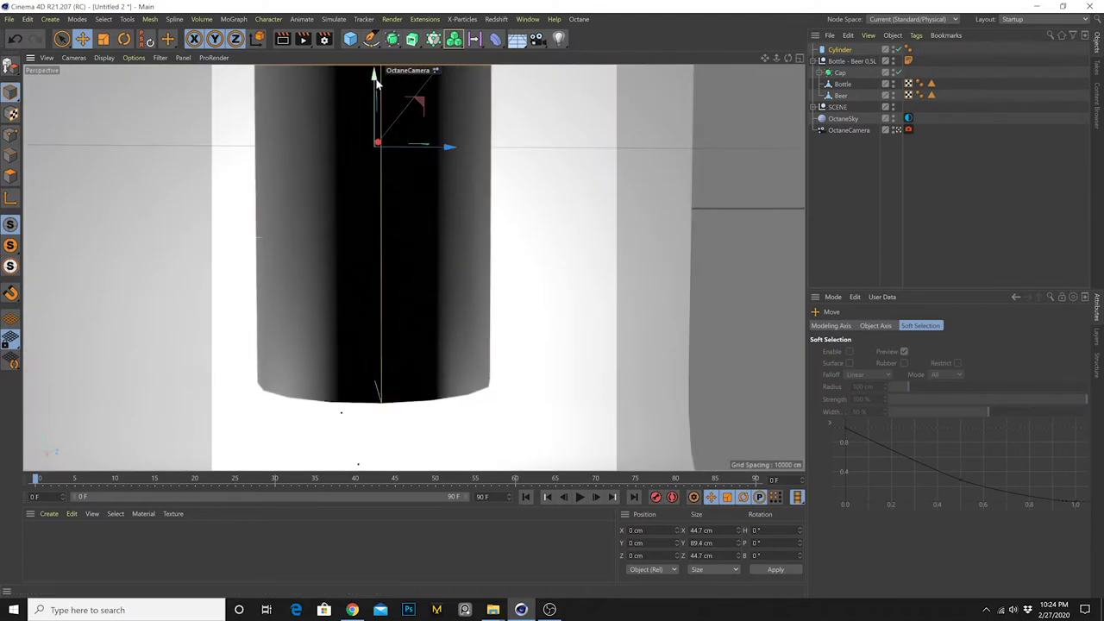
# Flatten the cylinder into a thin disc about 0.267 cm high and lower it beneath the bottle to about Y -99.9 cm
pyautogui.moveTo(375, 81); pyautogui.dragTo(355, 447)
pyautogui.keyDown('alt'); pyautogui.moveTo(360, 316); pyautogui.dragTo(370, 188, button='middle'); pyautogui.keyUp('alt')
pyautogui.moveTo(386, 315); pyautogui.dragTo(390, 490)
pyautogui.keyDown('alt'); pyautogui.moveTo(388, 352); pyautogui.dragTo(406, 195, button='middle'); pyautogui.keyUp('alt')
pyautogui.moveTo(409, 267); pyautogui.dragTo(406, 338)
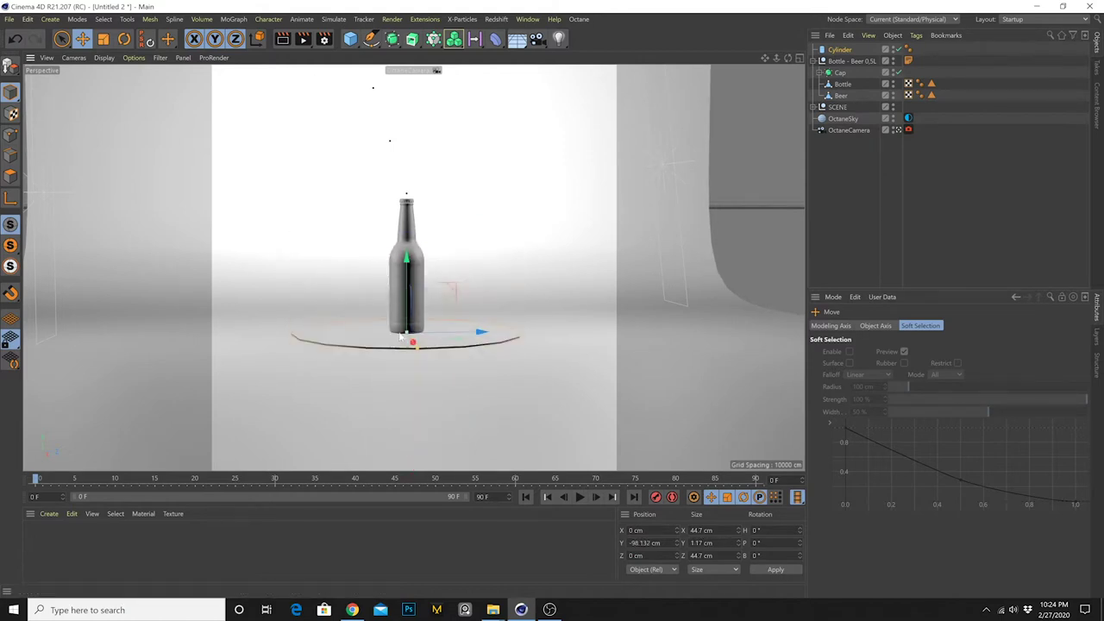
pyautogui.moveTo(407, 298)
pyautogui.mouseDown()
pyautogui.moveTo(405, 308)
pyautogui.moveTo(406, 263)
pyautogui.moveTo(410, 288)
pyautogui.mouseUp()
pyautogui.click(406, 264)
pyautogui.hotkey('ctrl', 'z')
# Adjust the height of the Bottle - Beer 0,5L group so it rests on the disc, at about Y -99.83 cm
pyautogui.click(852, 61)
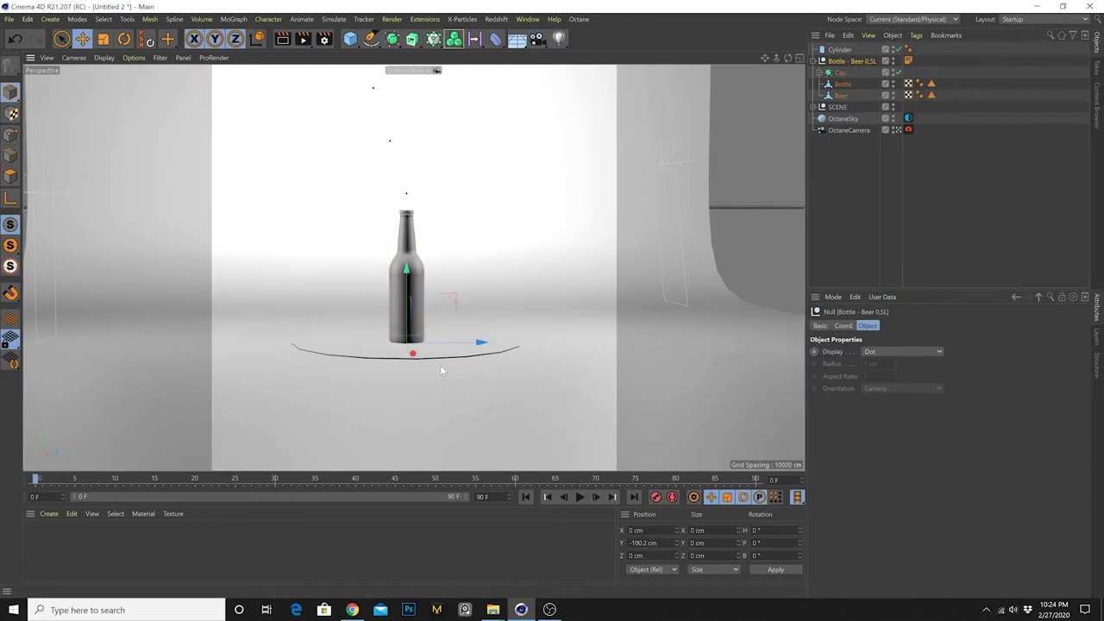
pyautogui.scroll(5, 414, 328)
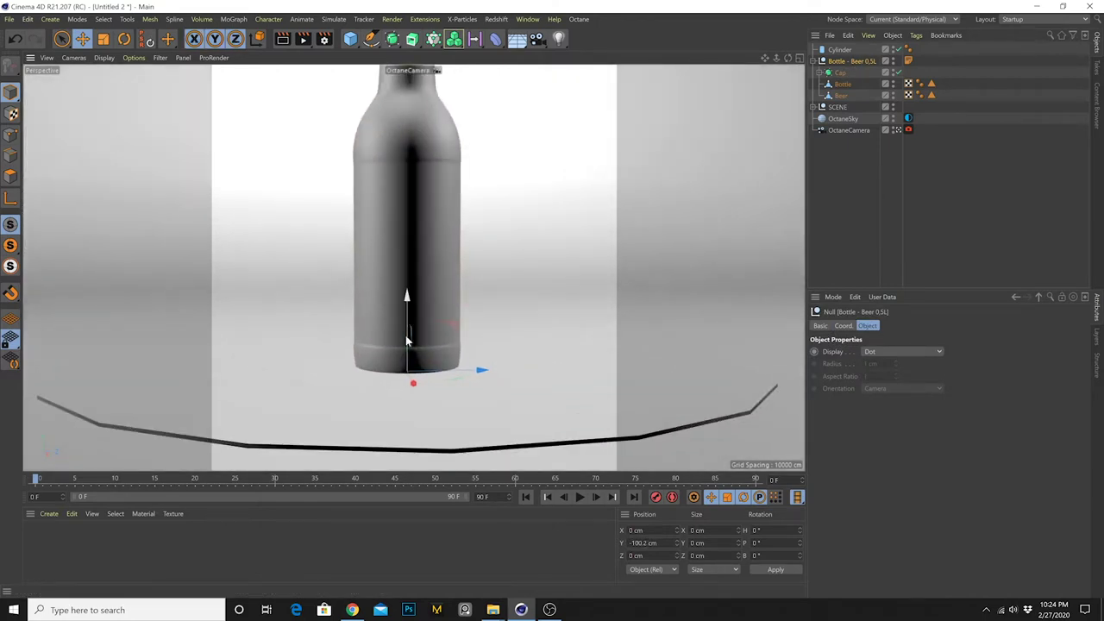
pyautogui.moveTo(406, 336); pyautogui.dragTo(406, 330)
# Smooth the disc's outline by setting the cylinder's rotation segments to 60
pyautogui.click(580, 369)
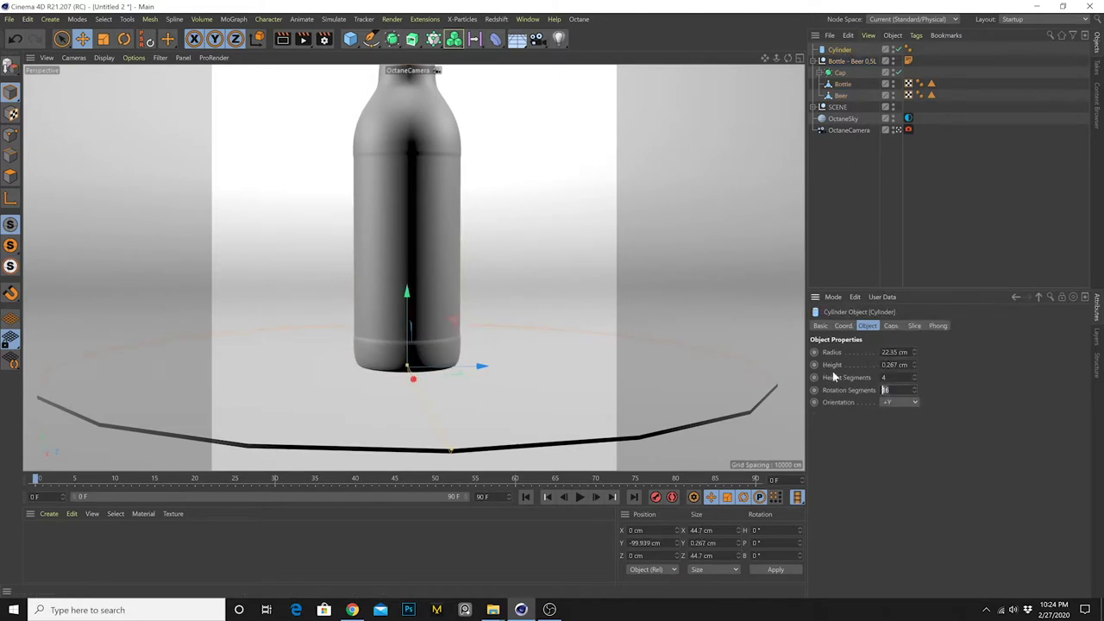
pyautogui.write('60')
pyautogui.press('Return')
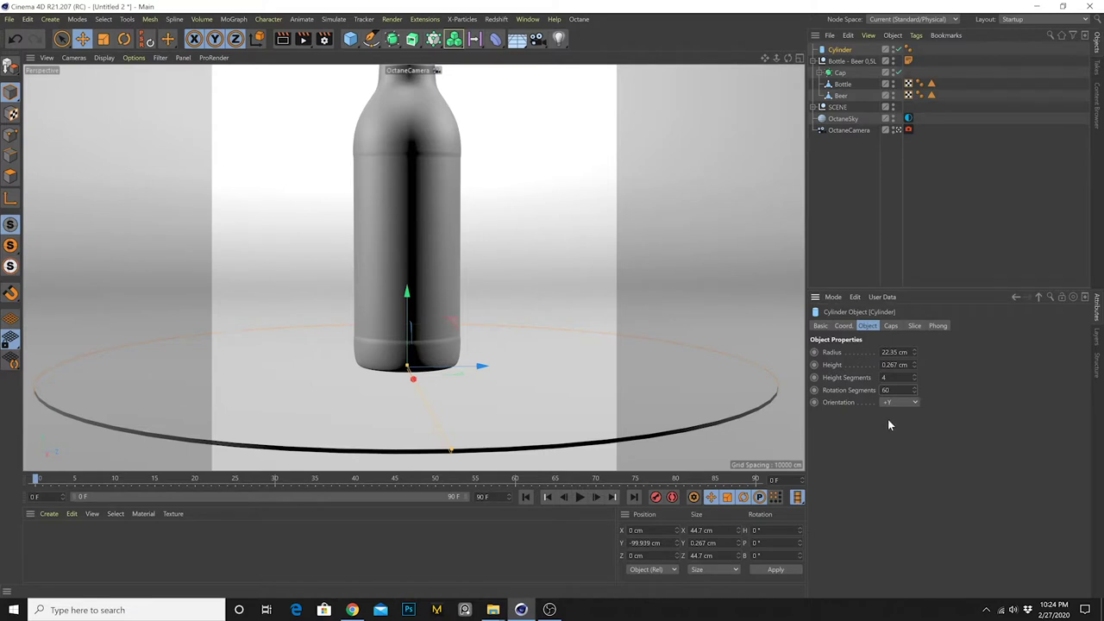
# Enable a fillet on the cylinder's caps with 12 segments and a 0.1 cm radius
pyautogui.click(891, 326)
pyautogui.click(856, 379)
pyautogui.moveTo(860, 391); pyautogui.dragTo(780, 388)
pyautogui.write('12')
pyautogui.press('Tab')
pyautogui.write('0.1')
pyautogui.press('Return')
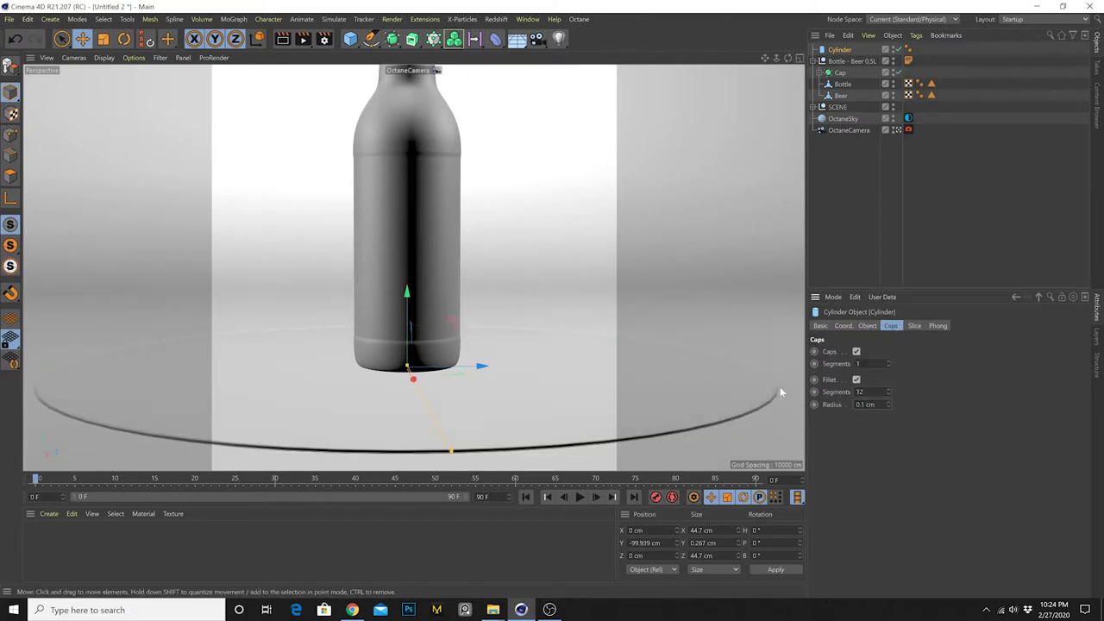
# Frame the bottle on its disc and open the Octane Live Viewer to render the scene beside the viewport
pyautogui.scroll(-5, 410, 308)
pyautogui.moveTo(424, 290)
pyautogui.keyDown('alt'); pyautogui.mouseDown()
pyautogui.moveTo(449, 313)
pyautogui.moveTo(431, 308)
pyautogui.mouseUp(); pyautogui.keyUp('alt')
pyautogui.click(578, 19)
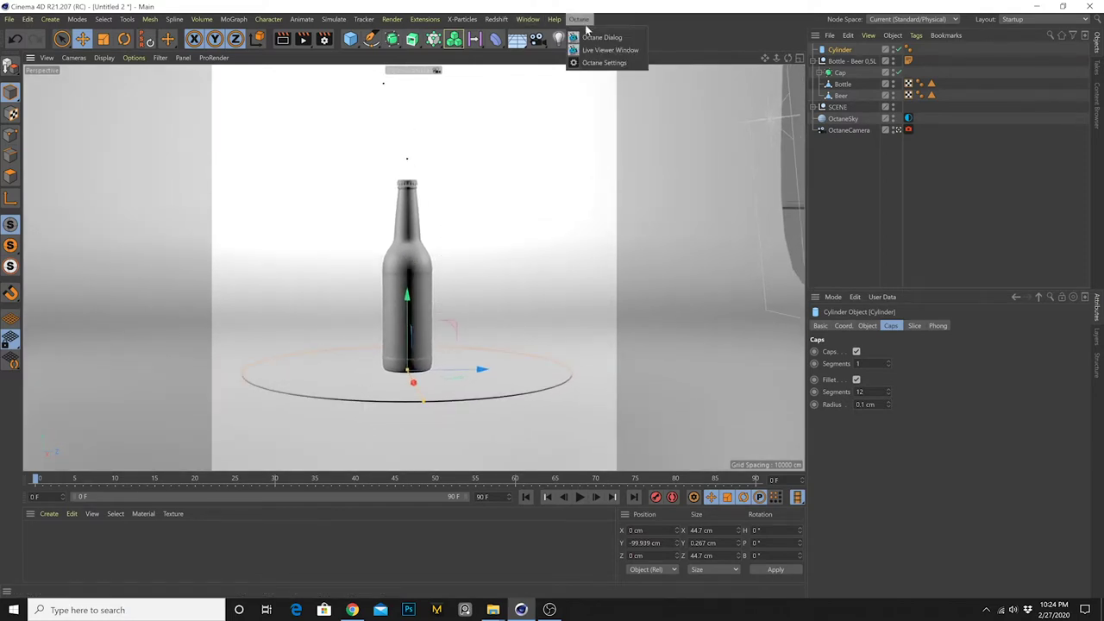
pyautogui.click(597, 50)
pyautogui.moveTo(285, 181); pyautogui.dragTo(97, 56)
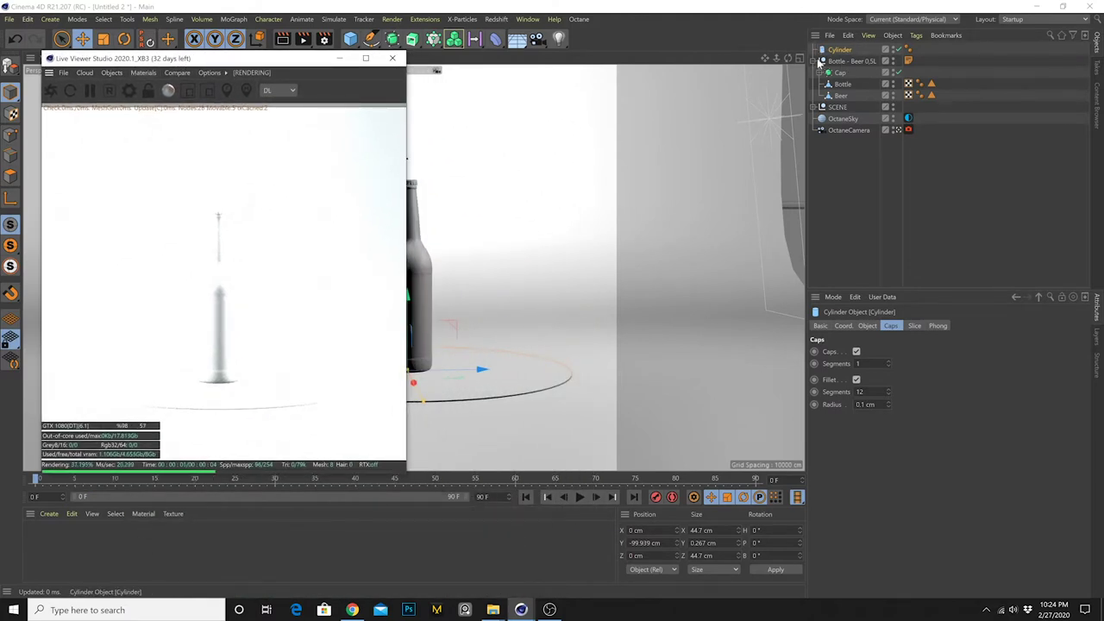
# Expand the 3 PT LIGHT group, select the light tags of all three Octane lights and apply the area light preset
pyautogui.click(816, 107)
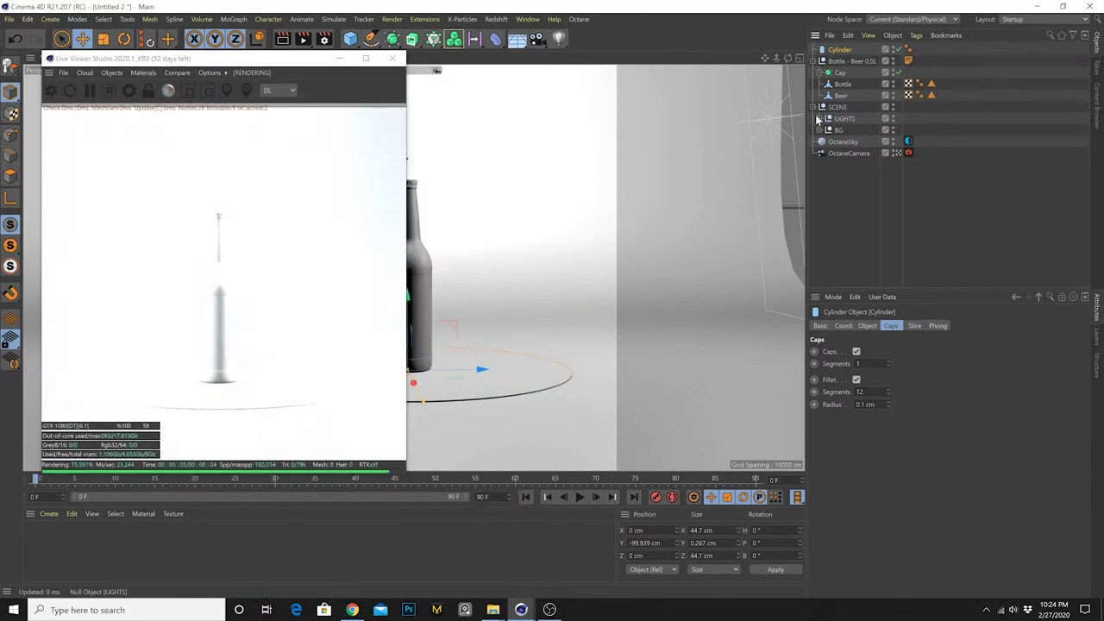
pyautogui.click(821, 119)
pyautogui.click(835, 130)
pyautogui.click(865, 141)
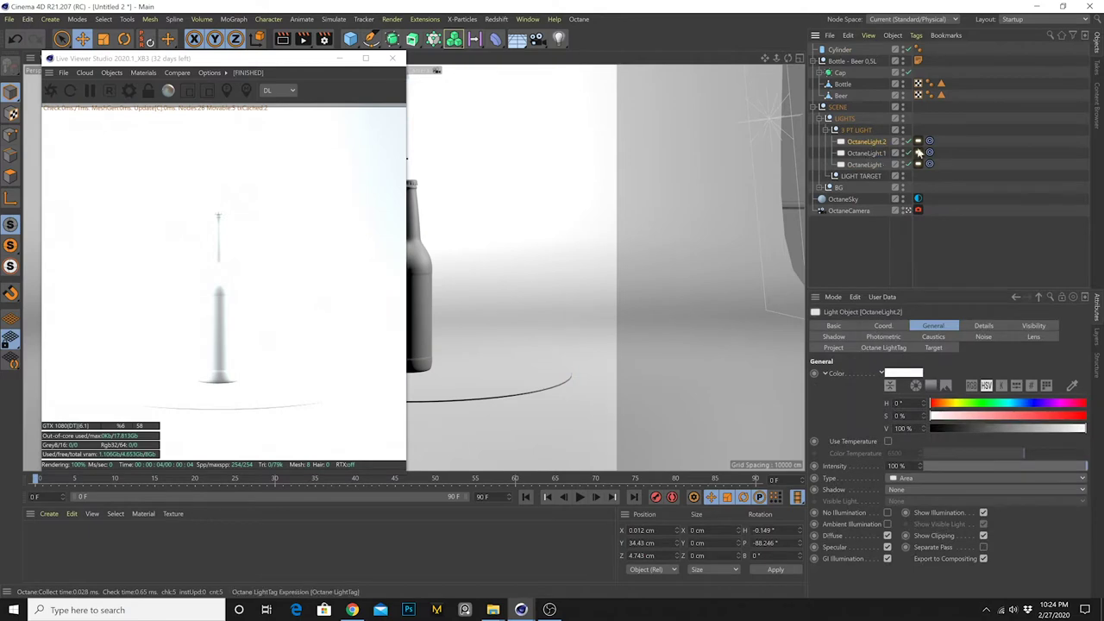
pyautogui.click(918, 141)
pyautogui.keyDown('shift'); pyautogui.click(919, 164); pyautogui.keyUp('shift')
pyautogui.click(874, 326)
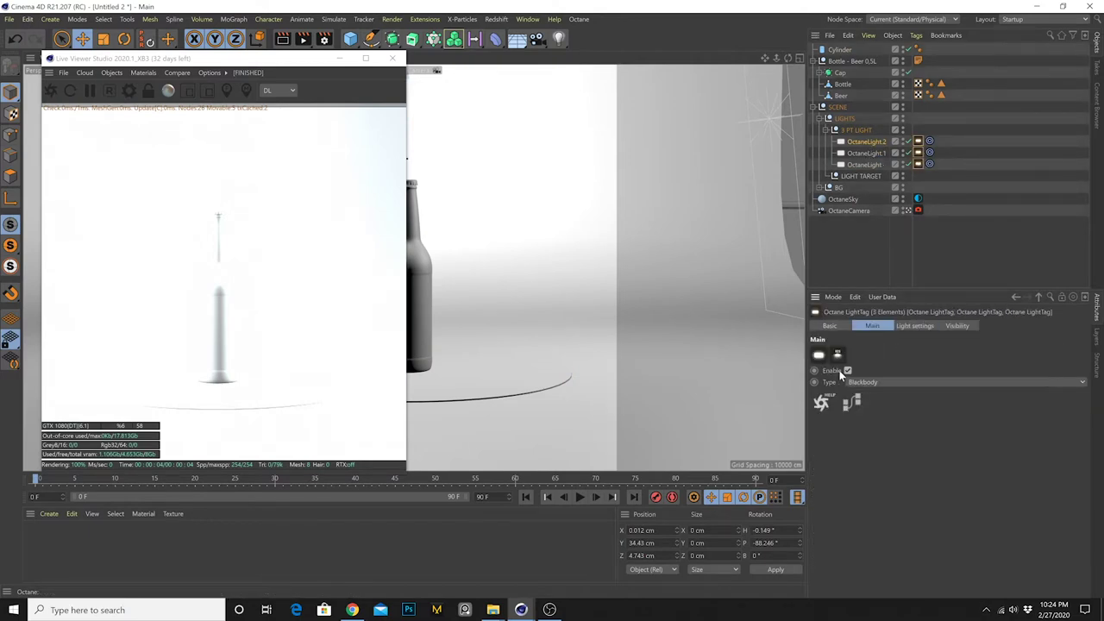
pyautogui.click(819, 355)
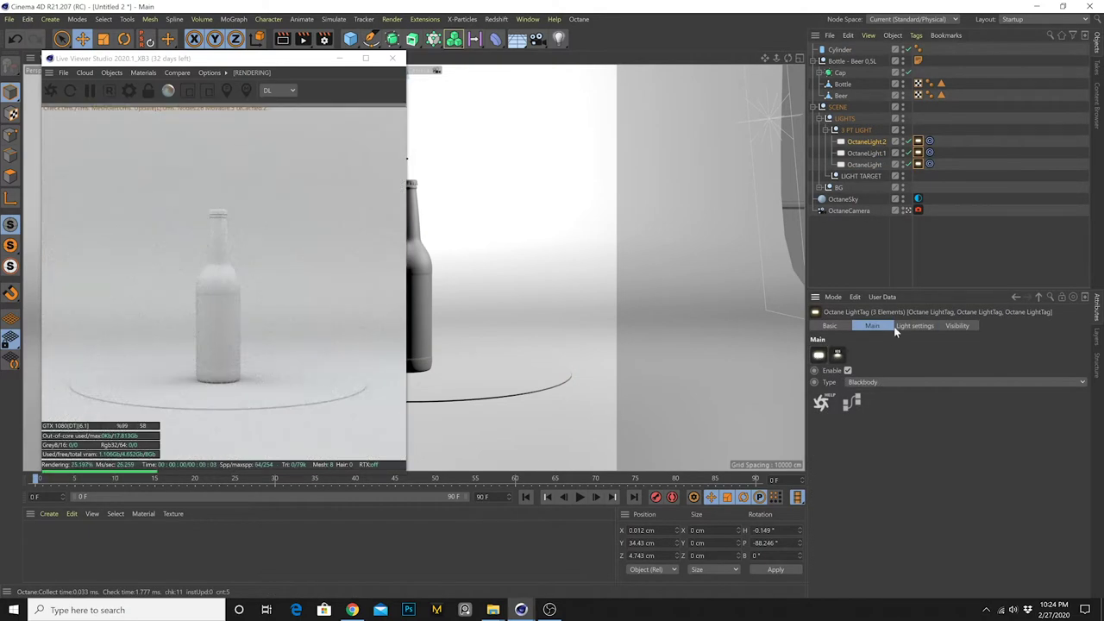
# Assign an Octane Noise shader to the distribution of all three lights
pyautogui.click(915, 326)
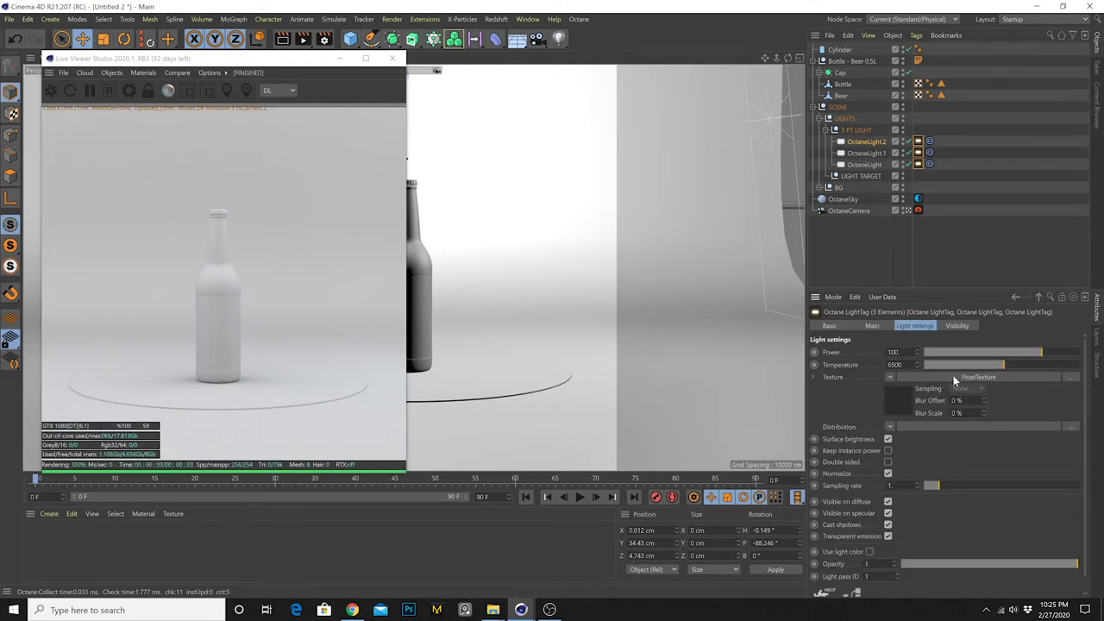
pyautogui.click(889, 427)
pyautogui.moveTo(902, 336)
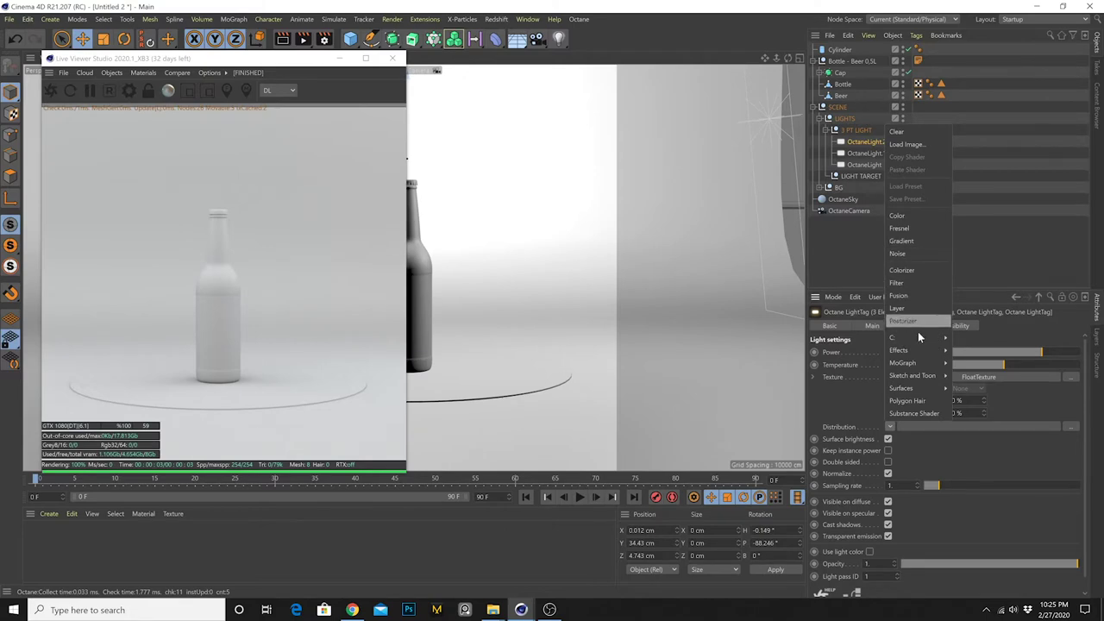
pyautogui.moveTo(983, 337)
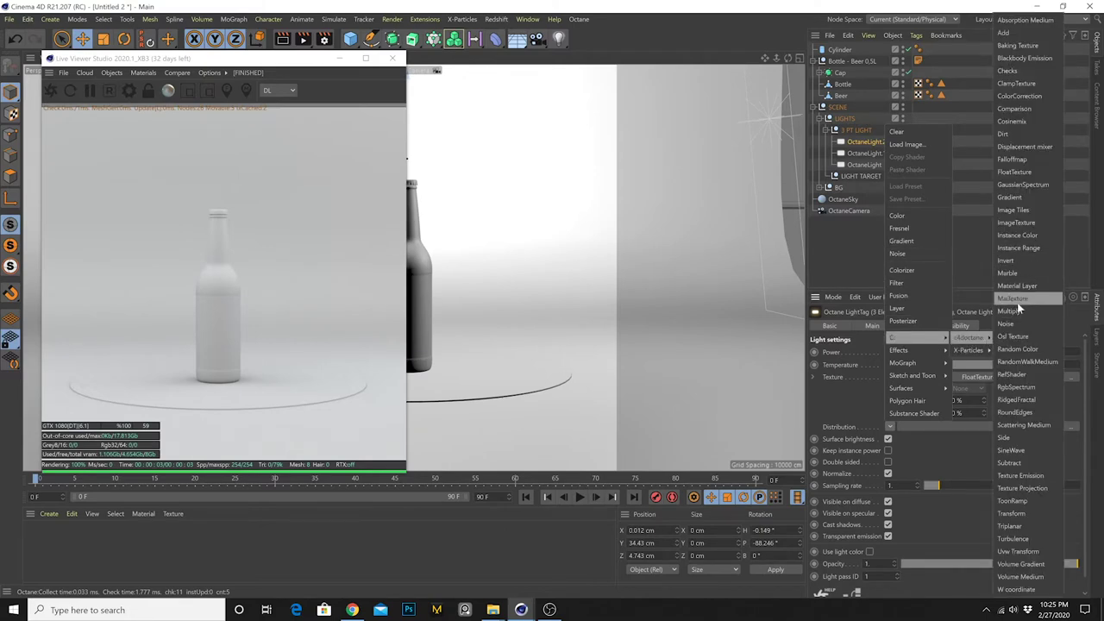
pyautogui.click(1014, 323)
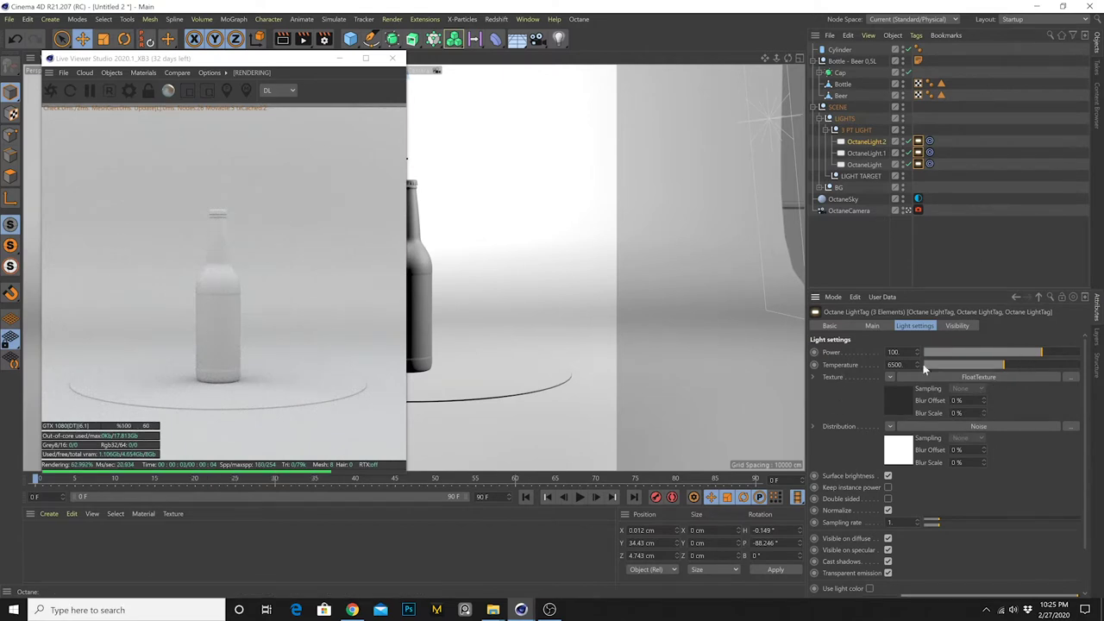
# Set the three lights' sampling rate to 11 and power to about 397, then close the Live Viewer and collapse the SCENE group
pyautogui.click(889, 476)
pyautogui.click(888, 476)
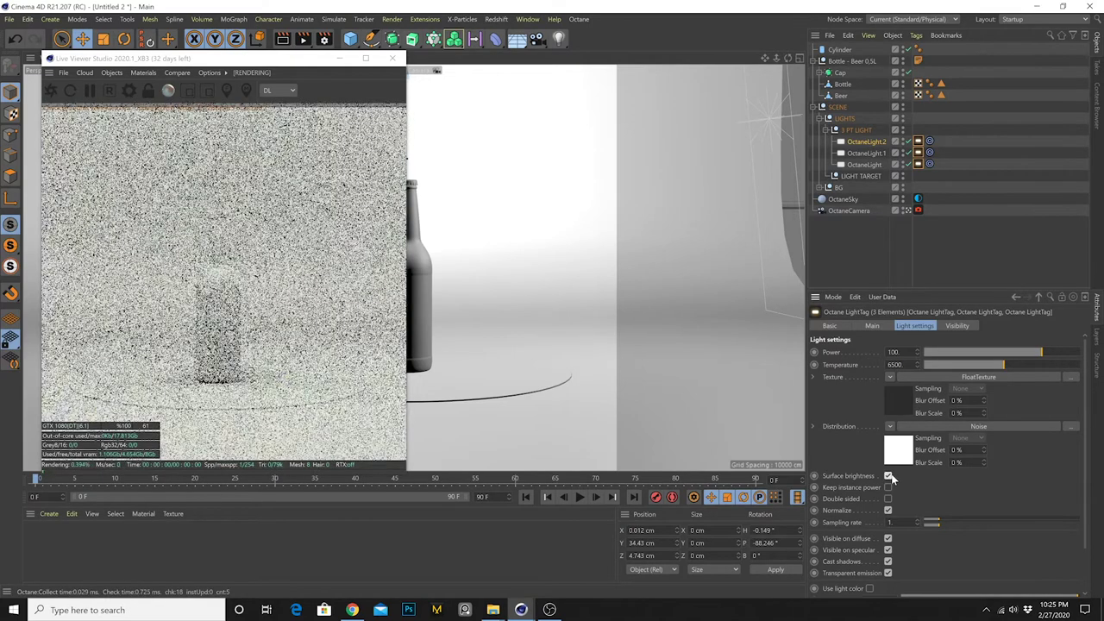
pyautogui.moveTo(974, 520); pyautogui.dragTo(1079, 522)
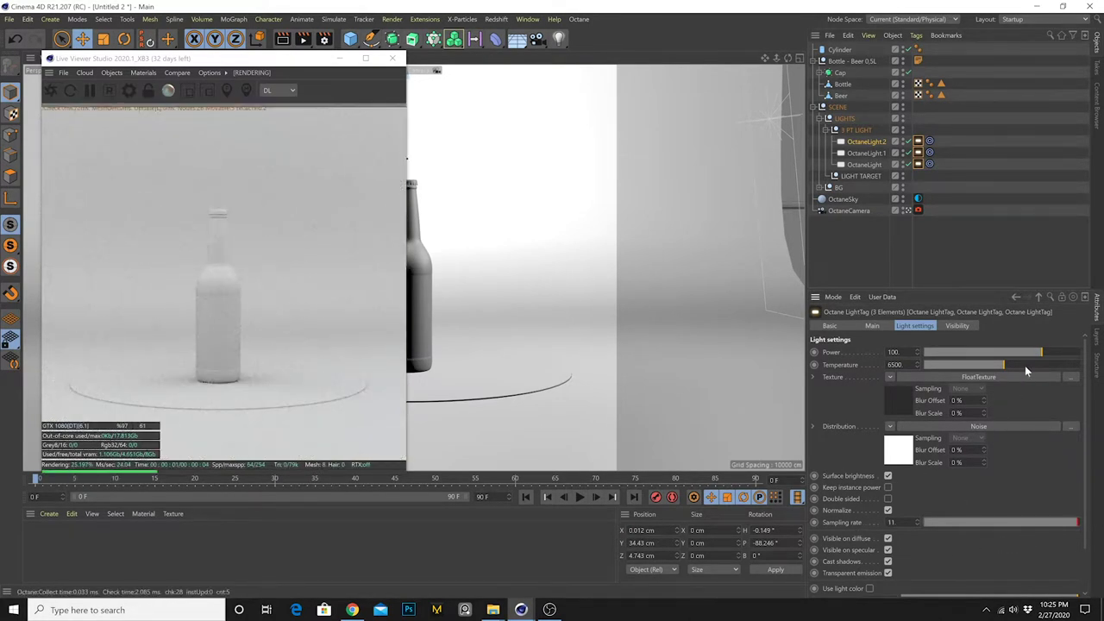
pyautogui.moveTo(1039, 352); pyautogui.dragTo(1050, 354)
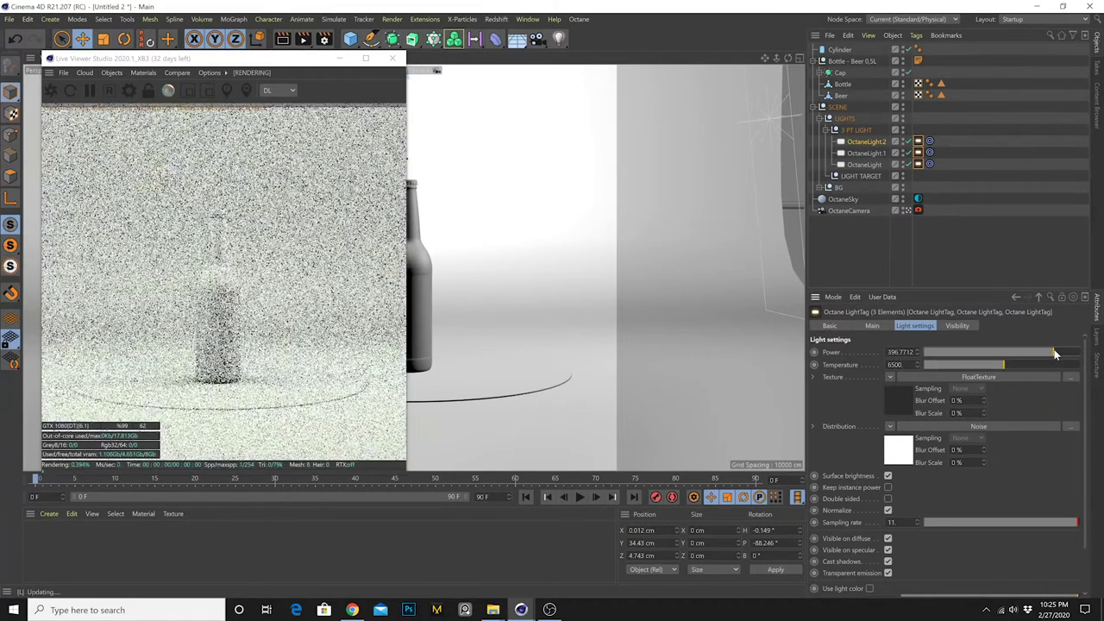
pyautogui.click(392, 61)
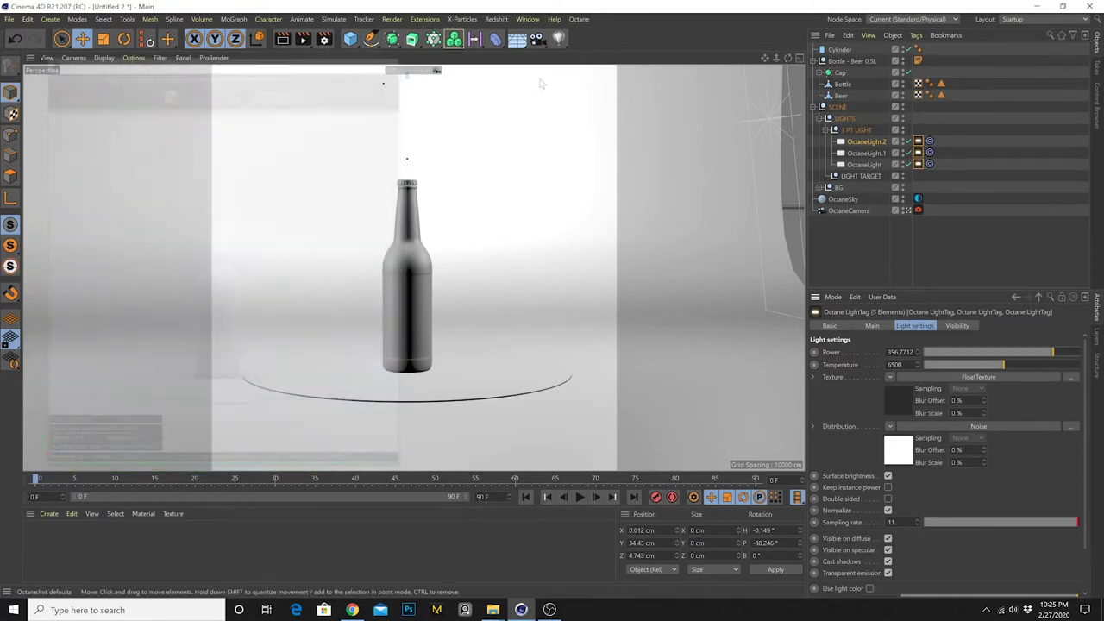
pyautogui.click(822, 107)
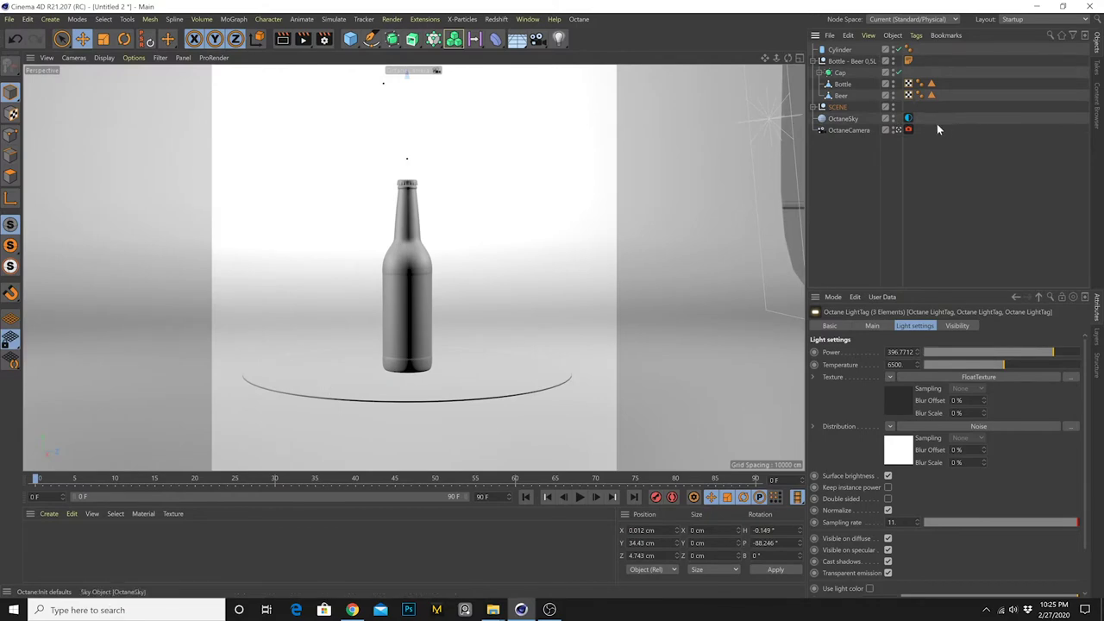
# Save the project as Beer_Bottle_Shatter_002 in the 022720 folder
pyautogui.hotkey('ctrl', 's')
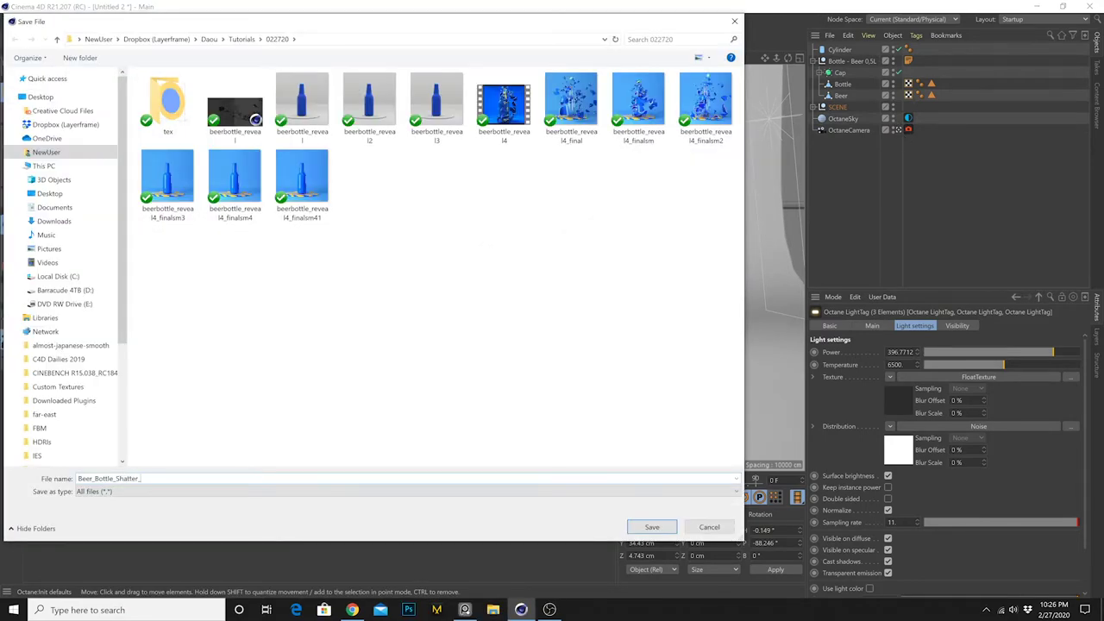
pyautogui.write('2')
pyautogui.press('Return')
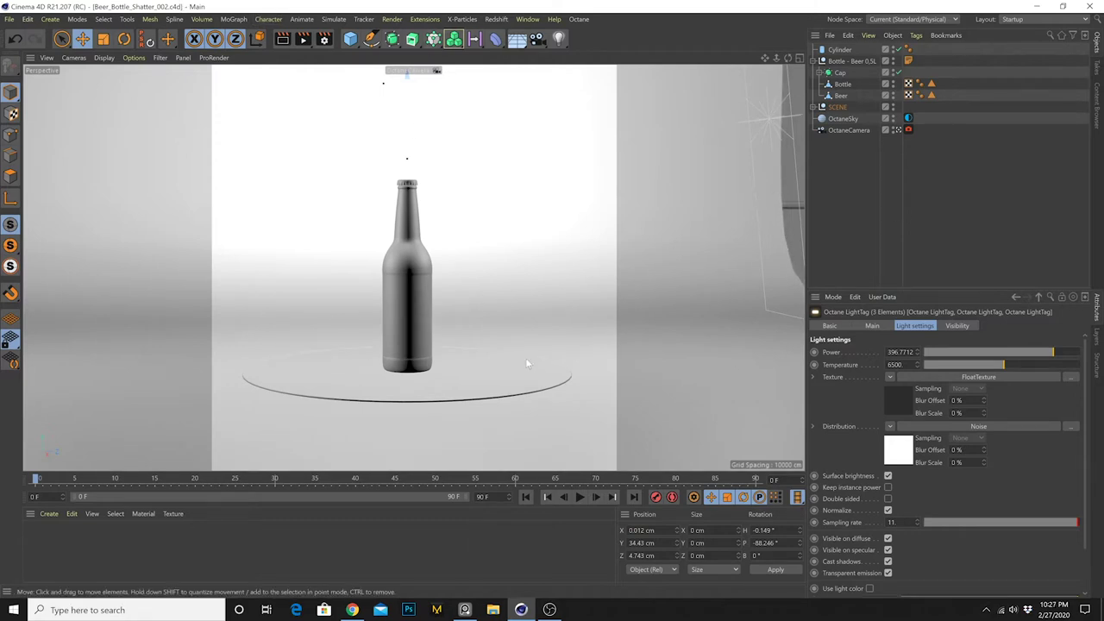
# Leave the OctaneCamera view, disable and hide the bottle's Cap, and inspect the open bottle from several angles
pyautogui.click(897, 130)
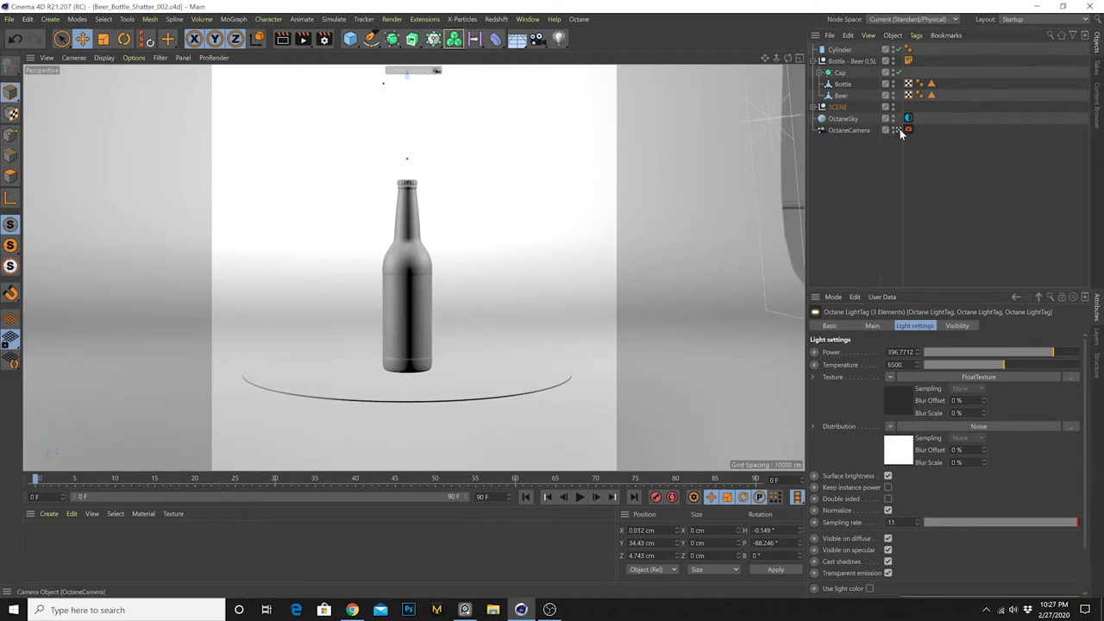
pyautogui.keyDown('alt'); pyautogui.moveTo(390, 348); pyautogui.dragTo(434, 316); pyautogui.keyUp('alt')
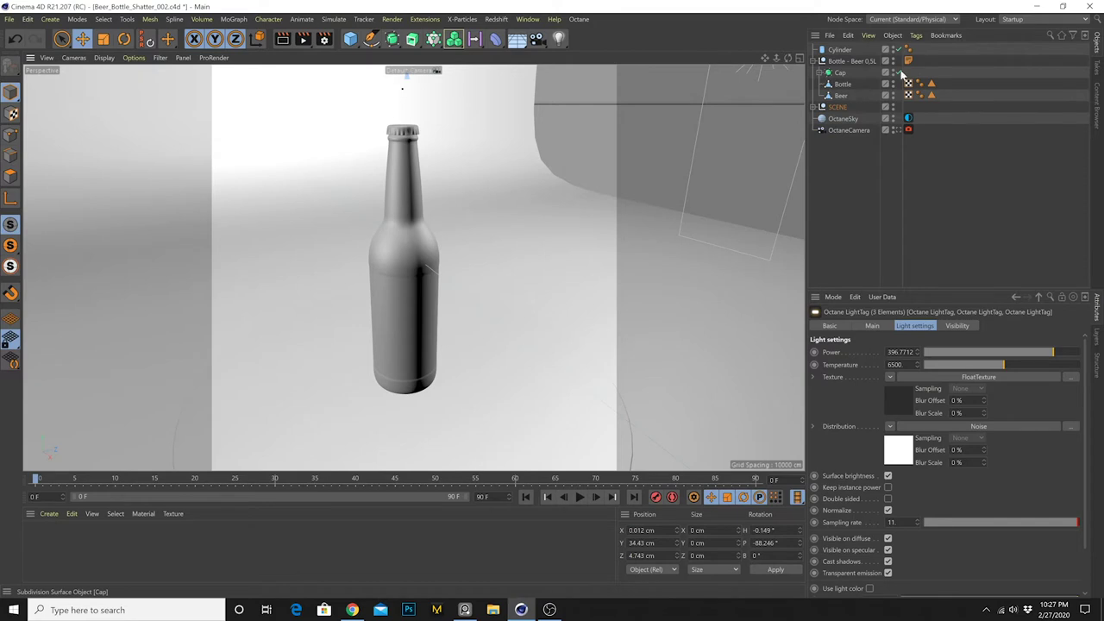
pyautogui.keyDown('alt'); pyautogui.moveTo(527, 174); pyautogui.dragTo(384, 212); pyautogui.keyUp('alt')
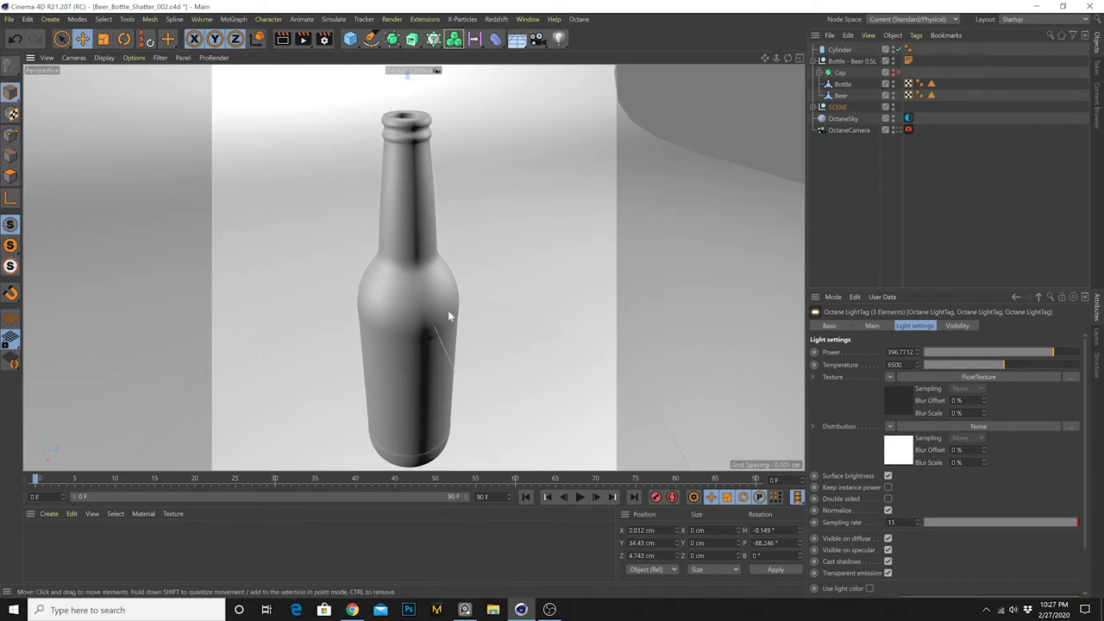
pyautogui.scroll(4, 430, 357)
pyautogui.scroll(-6, 421, 370)
pyautogui.keyDown('alt'); pyautogui.moveTo(419, 375); pyautogui.dragTo(380, 306); pyautogui.keyUp('alt')
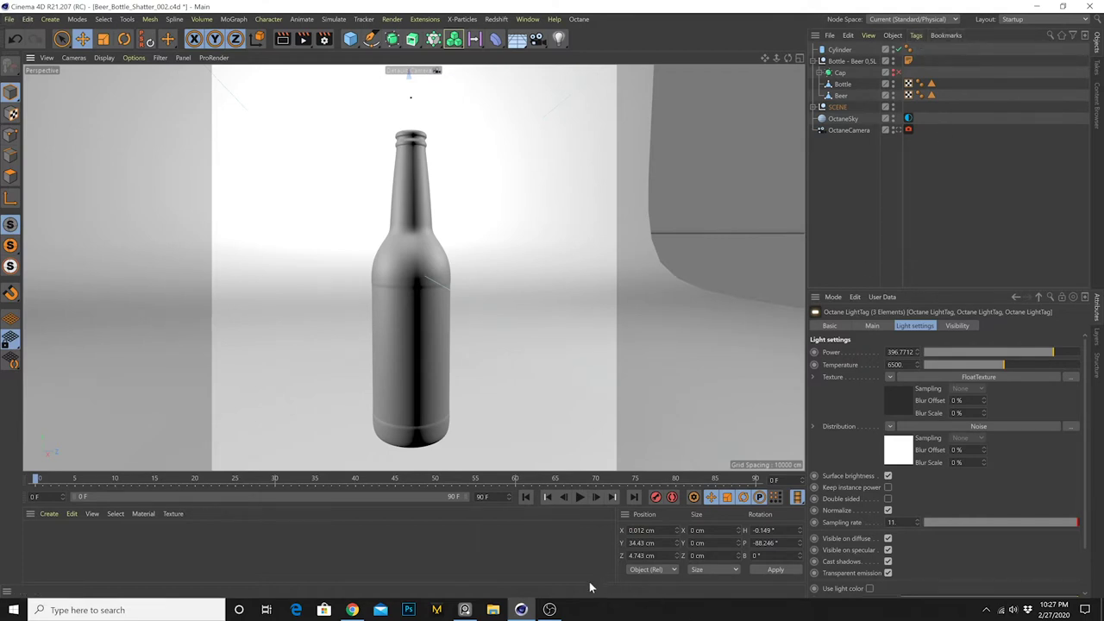
pyautogui.click(549, 609)
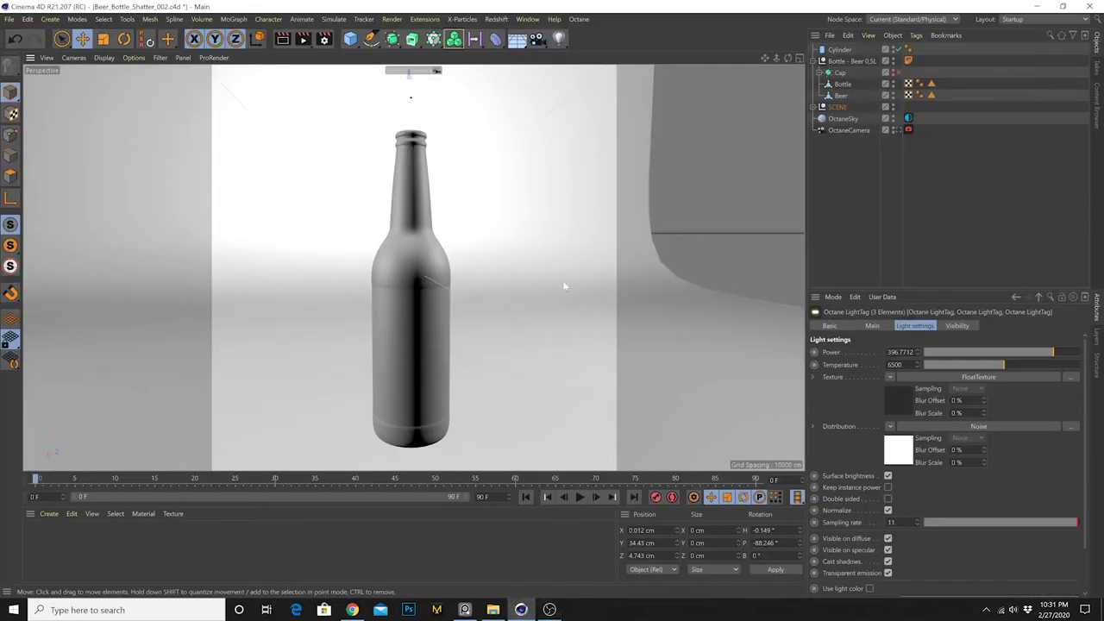
# Duplicate the Bottle - Beer 0,5L group, hide the original as a backup and move it collapsed below OctaneCamera in the hierarchy
pyautogui.click(847, 62)
pyautogui.keyDown('ctrl'); pyautogui.moveTo(859, 65); pyautogui.dragTo(888, 109); pyautogui.keyUp('ctrl')
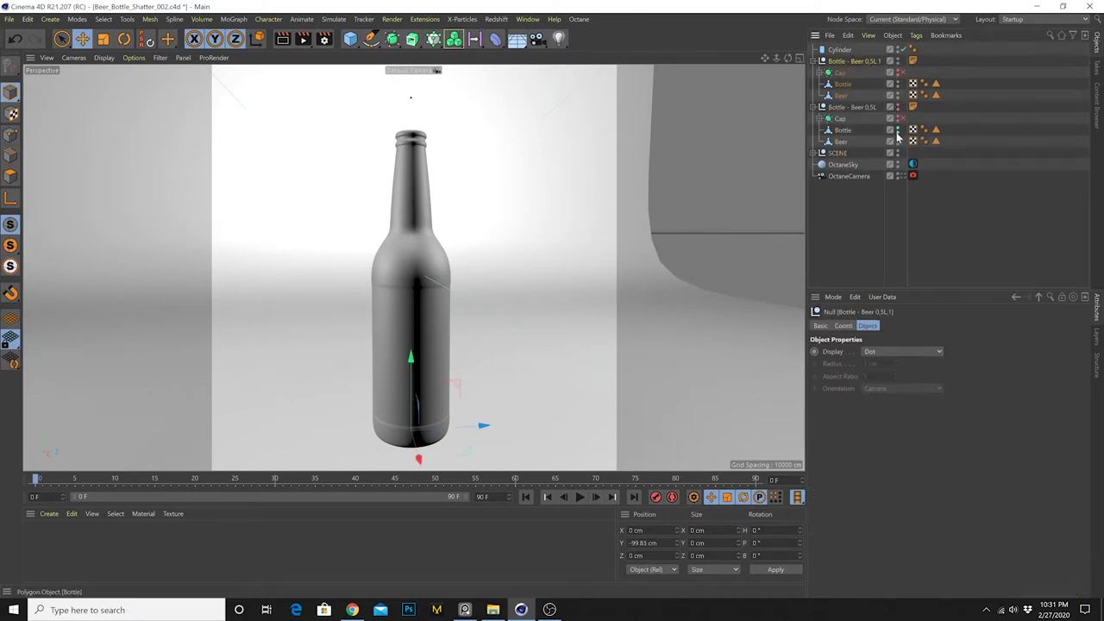
pyautogui.click(815, 108)
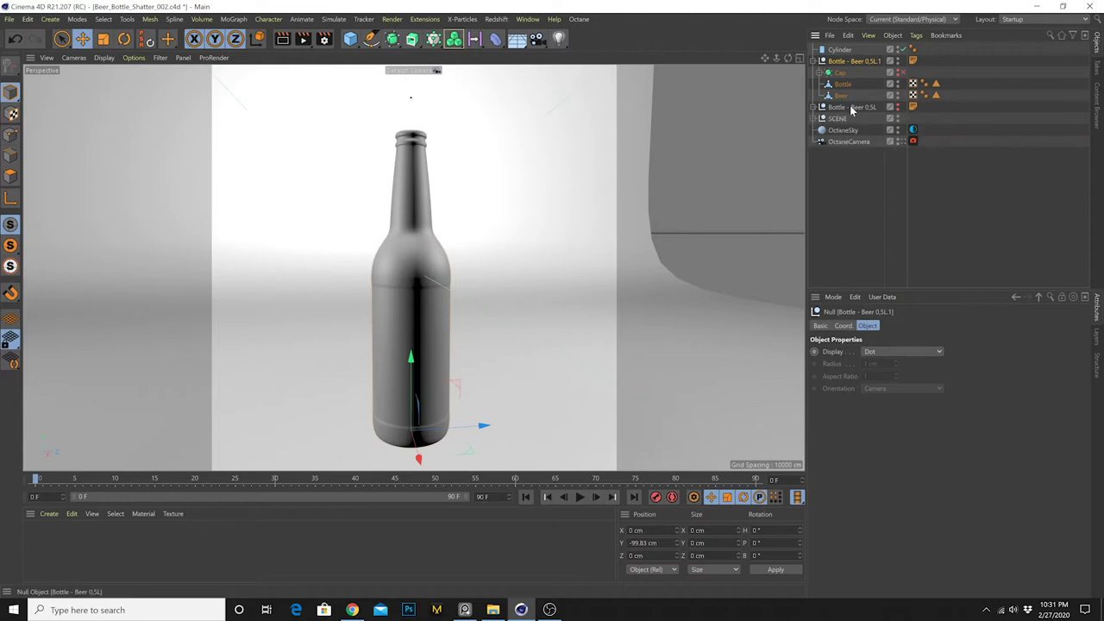
pyautogui.moveTo(852, 107); pyautogui.dragTo(852, 147)
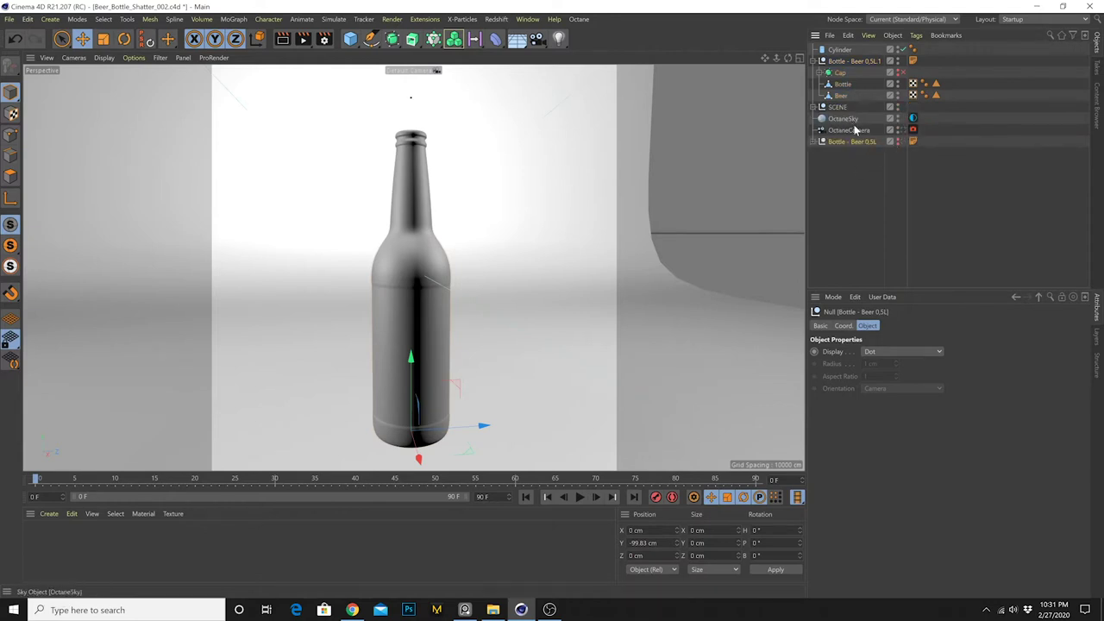
# Rename the hidden original bottle group BACKUP BOTTLE and the visible duplicate group INNER BOTTLE
pyautogui.doubleClick(853, 141)
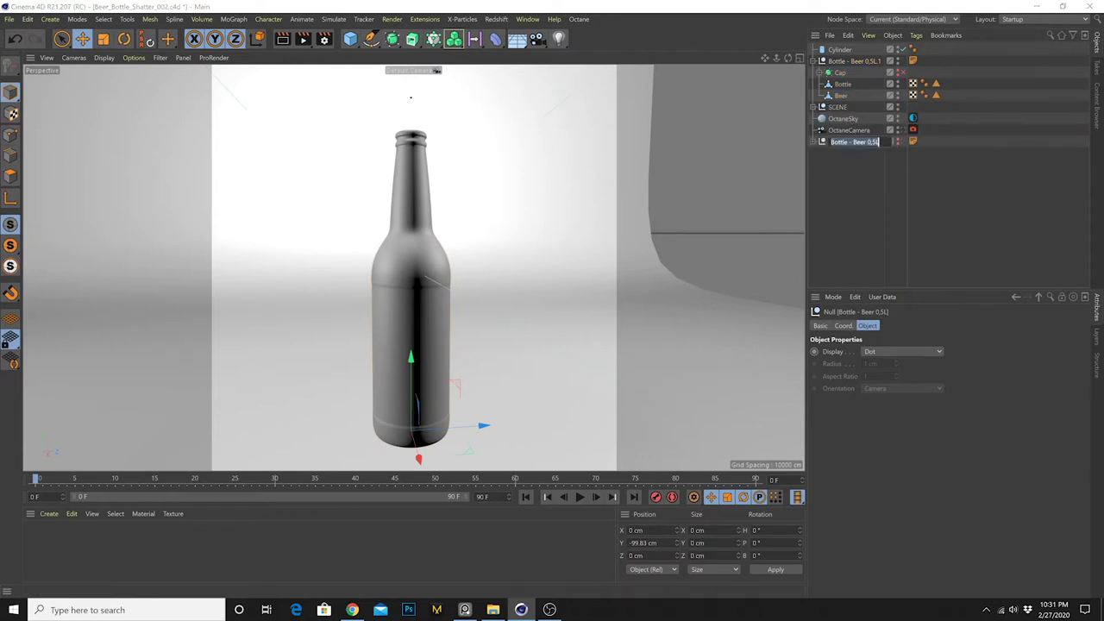
pyautogui.write('BACKUP BOTTLE')
pyautogui.press('Return')
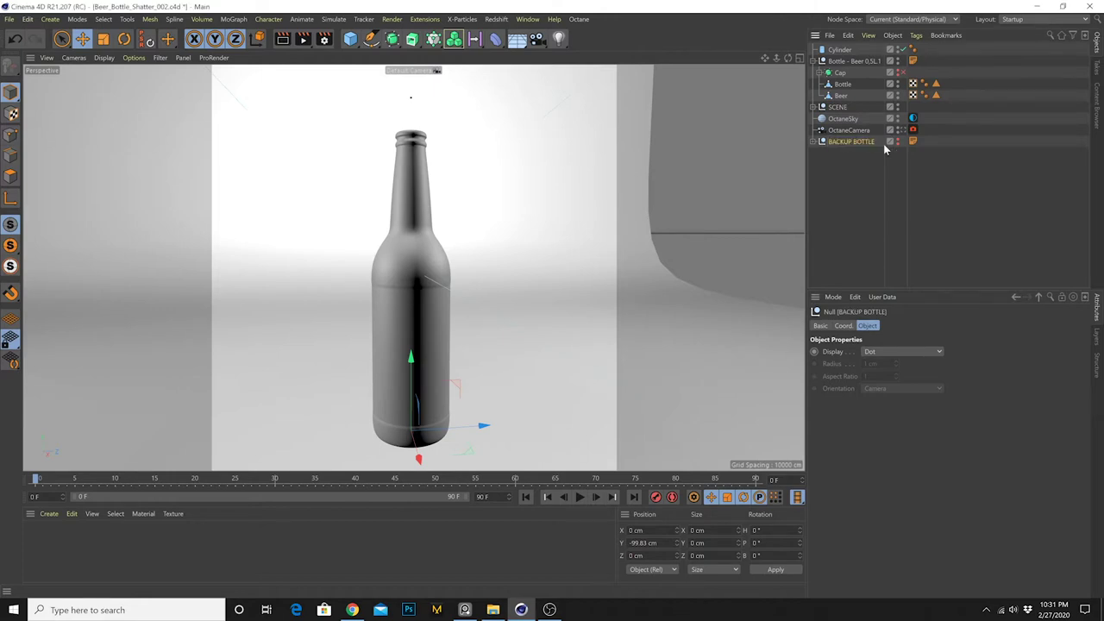
pyautogui.doubleClick(850, 61)
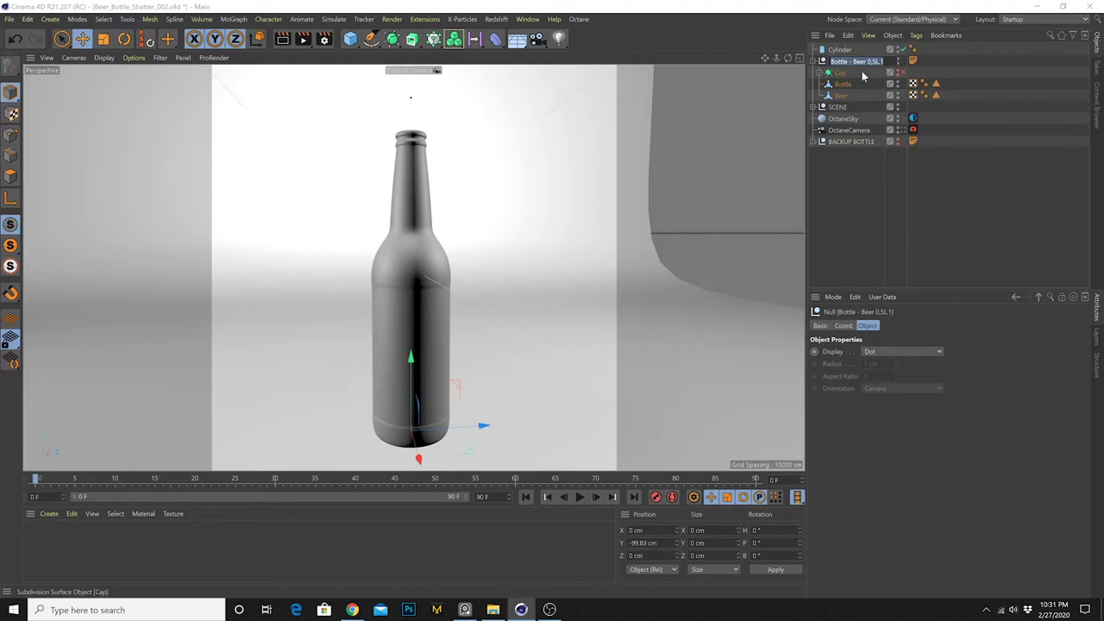
pyautogui.write('INNER BOTTLE')
pyautogui.press('Return')
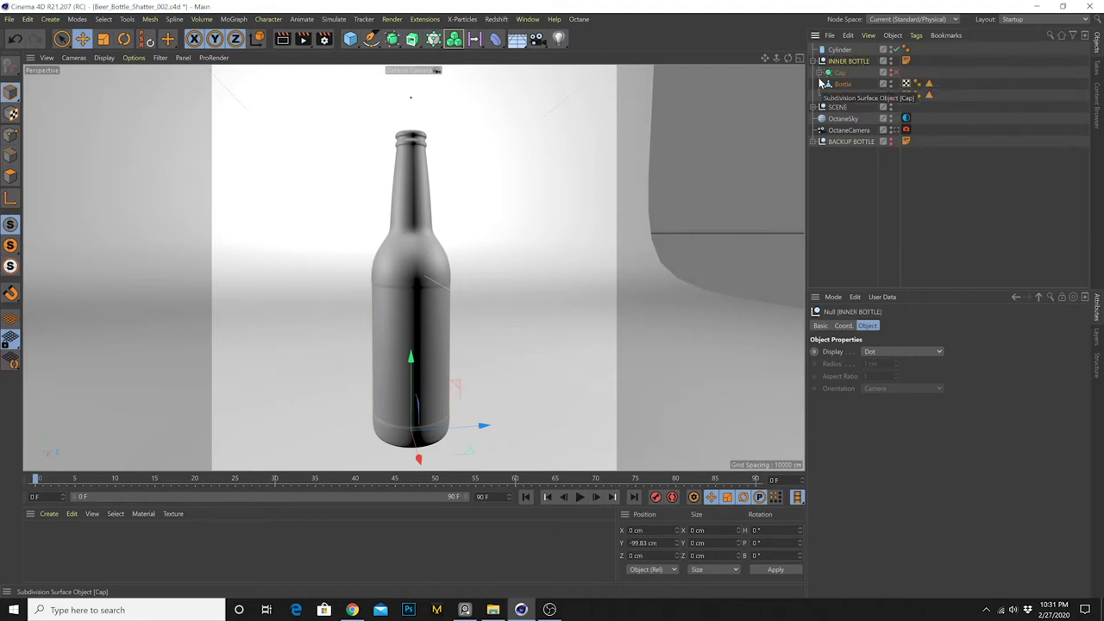
# Duplicate the INNER BOTTLE group and move the Cap out of the copy to the top level of the hierarchy
pyautogui.click(859, 54)
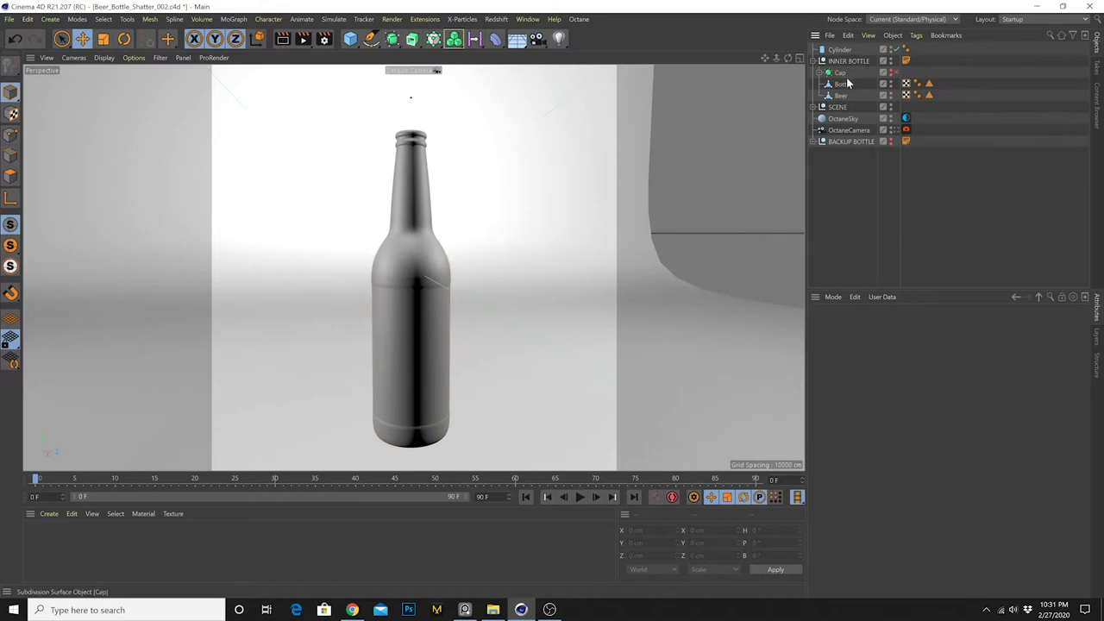
pyautogui.click(840, 63)
pyautogui.hotkey('ctrl', 'c')
pyautogui.hotkey('ctrl', 'v')
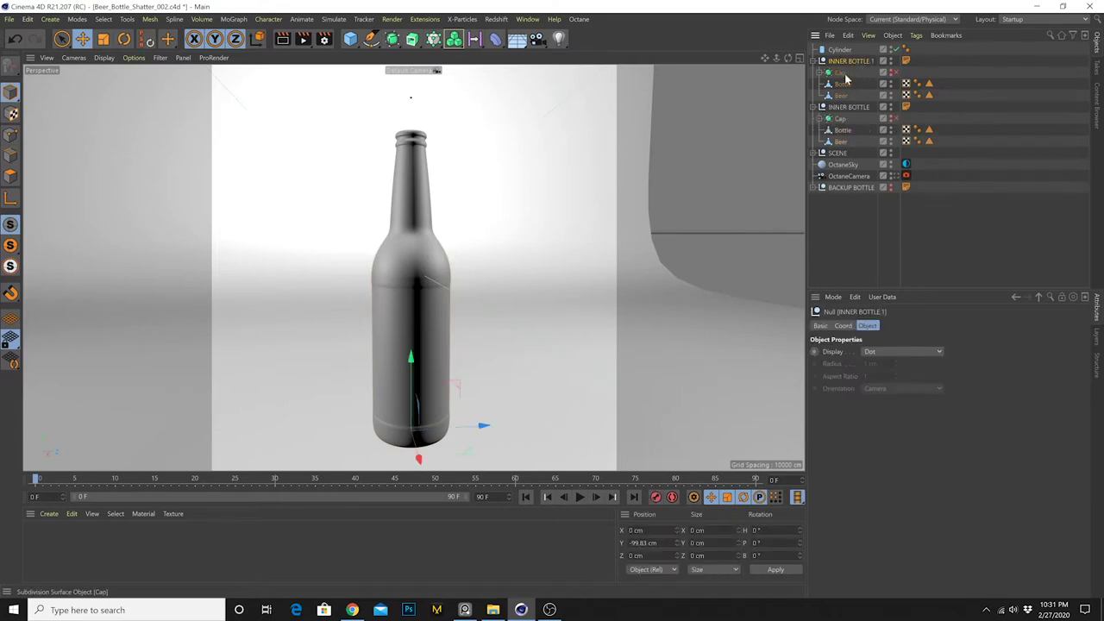
pyautogui.click(843, 73)
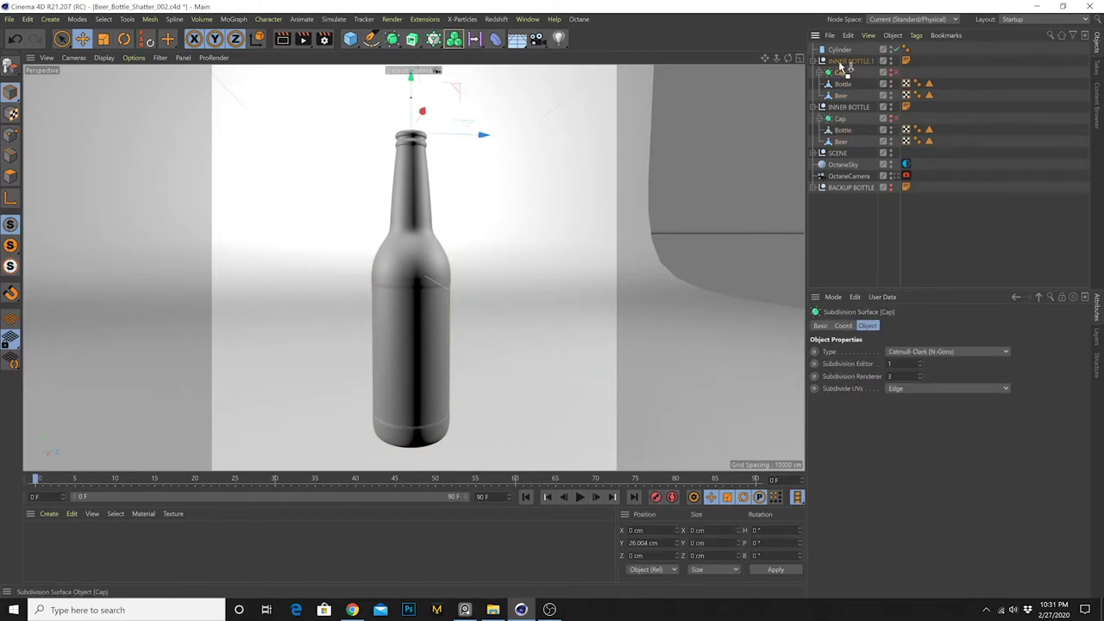
pyautogui.moveTo(843, 57); pyautogui.dragTo(844, 59)
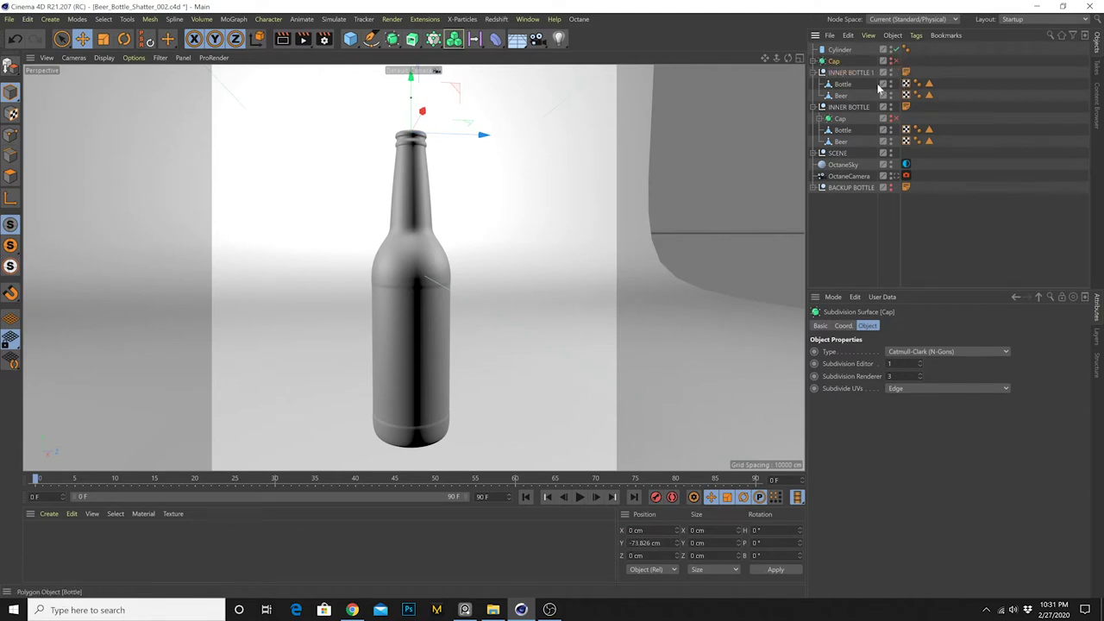
# Delete the Beer mesh from the duplicated group and rename that group INNERBEER
pyautogui.click(842, 94)
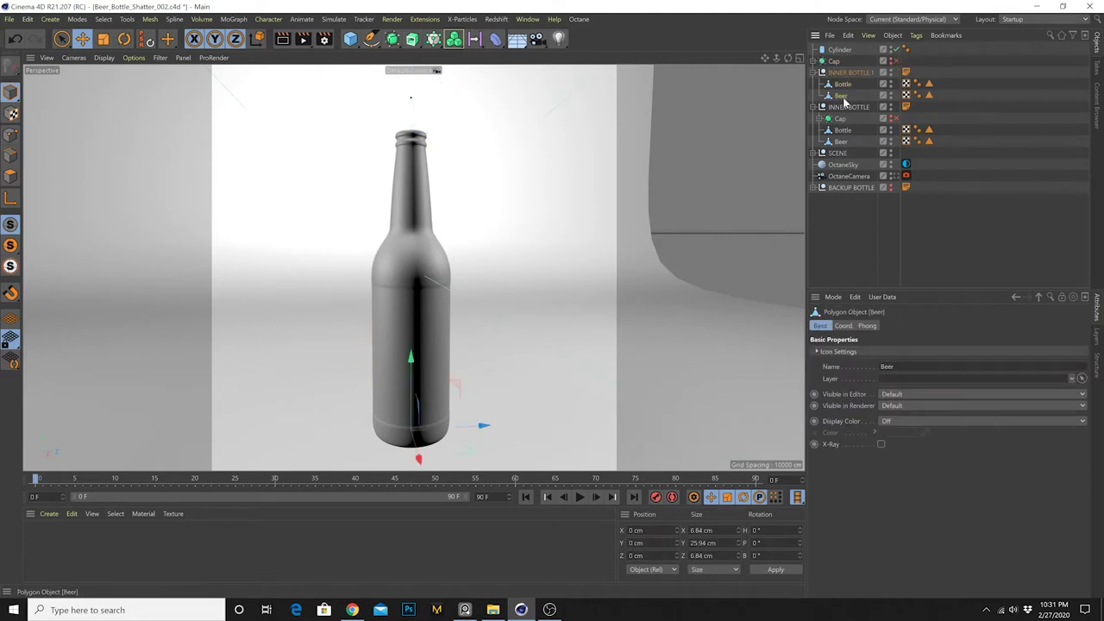
pyautogui.press('Delete')
pyautogui.doubleClick(859, 74)
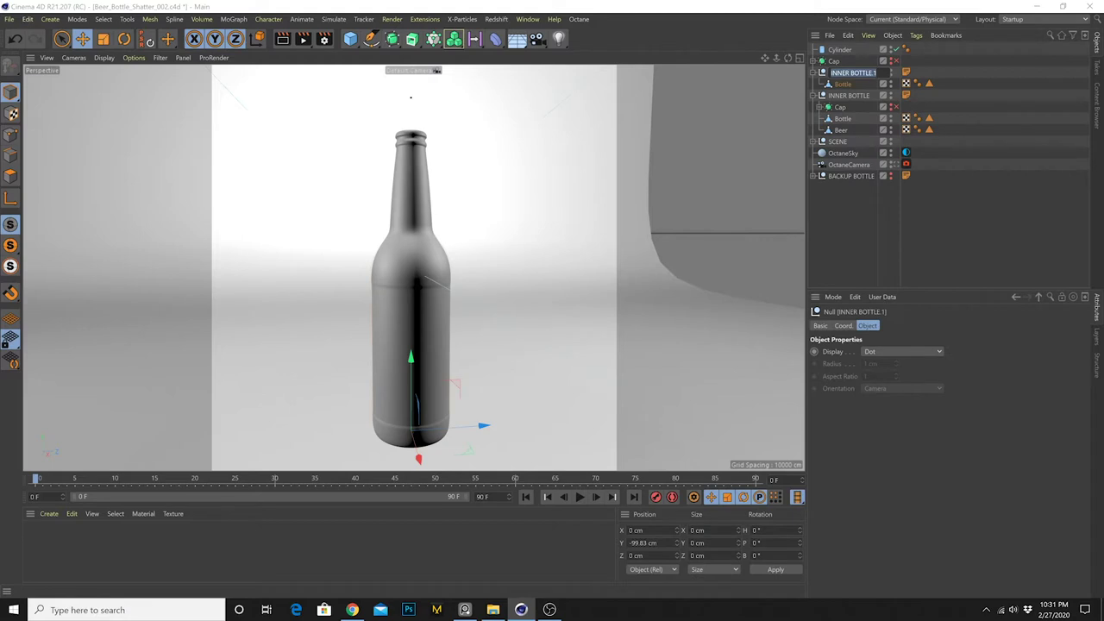
pyautogui.write('INNERBEER')
pyautogui.press('Return')
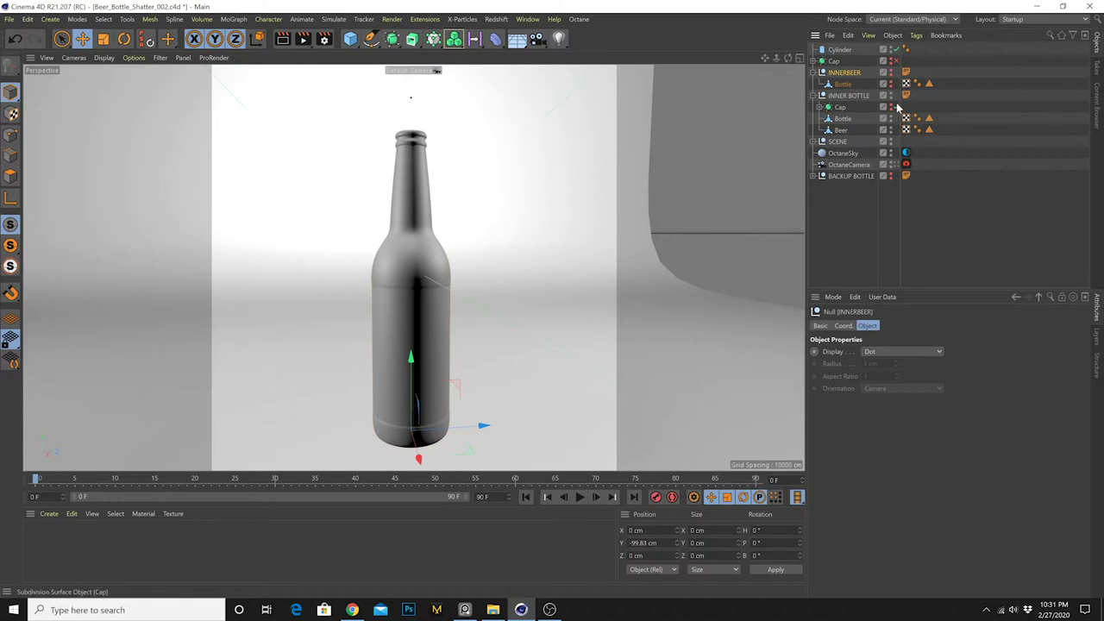
# Delete the Cap and Beer from the INNER BOTTLE group and rename its remaining Bottle mesh INner bottle
pyautogui.click(856, 109)
pyautogui.press('Delete')
pyautogui.click(844, 117)
pyautogui.press('Delete')
pyautogui.click(842, 106)
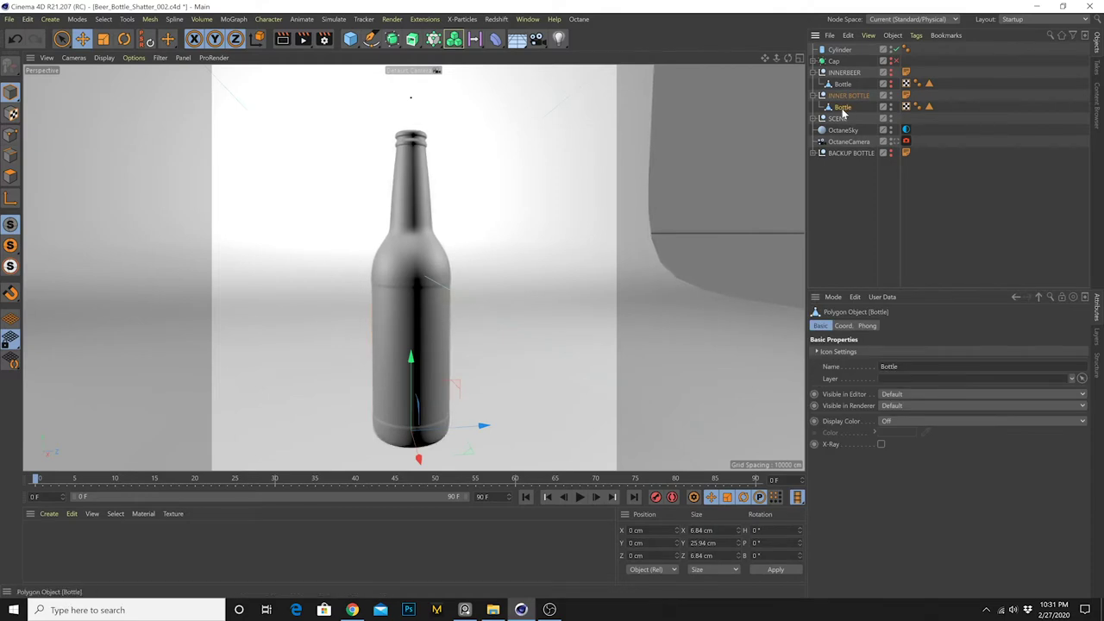
pyautogui.doubleClick(842, 108)
pyautogui.write('INner bottle')
pyautogui.press('Return')
# Move the INNERBEER group to the end of the hierarchy below BACKUP BOTTLE and rename it BEER
pyautogui.keyDown('ctrl'); pyautogui.moveTo(838, 92); pyautogui.dragTo(852, 100); pyautogui.keyUp('ctrl')
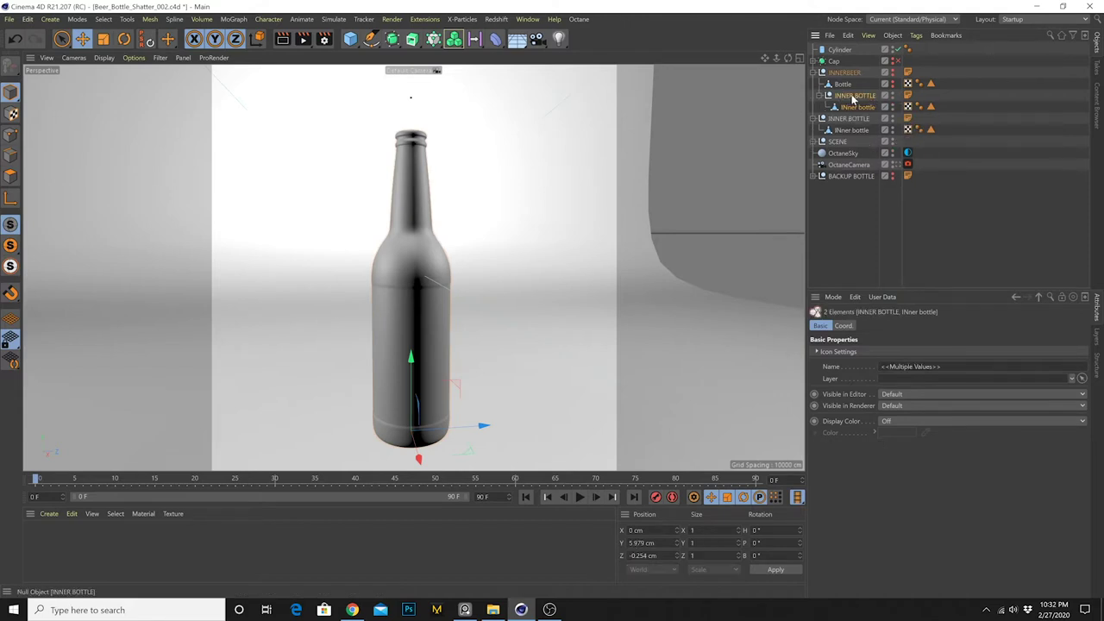
pyautogui.hotkey('ctrl', 'z')
pyautogui.moveTo(835, 140); pyautogui.dragTo(846, 173)
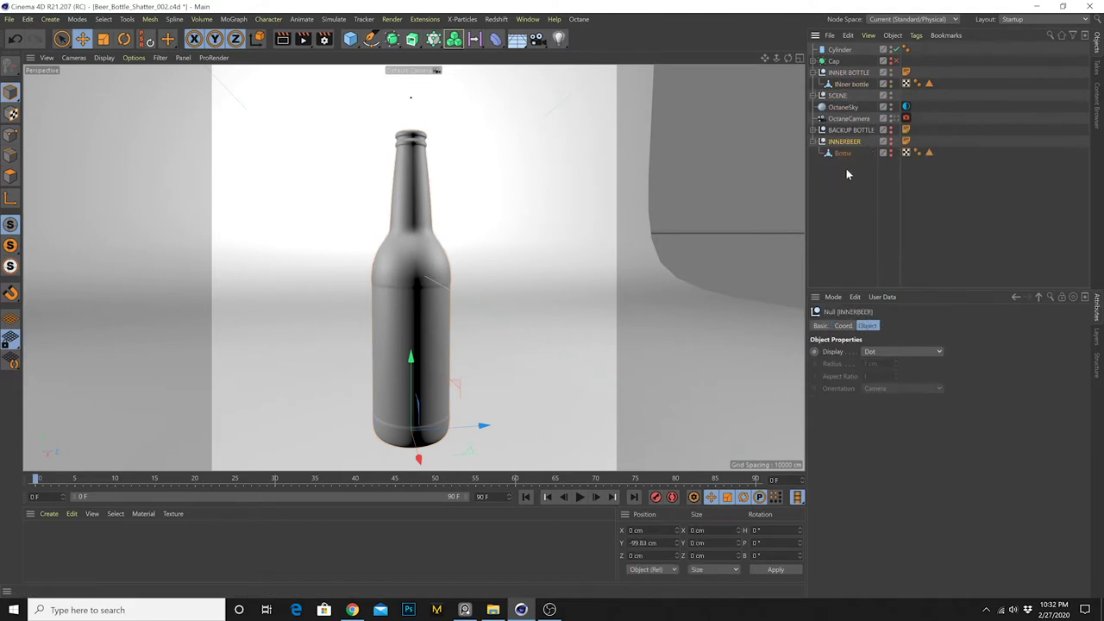
pyautogui.doubleClick(852, 143)
pyautogui.write('BEER')
pyautogui.press('Return')
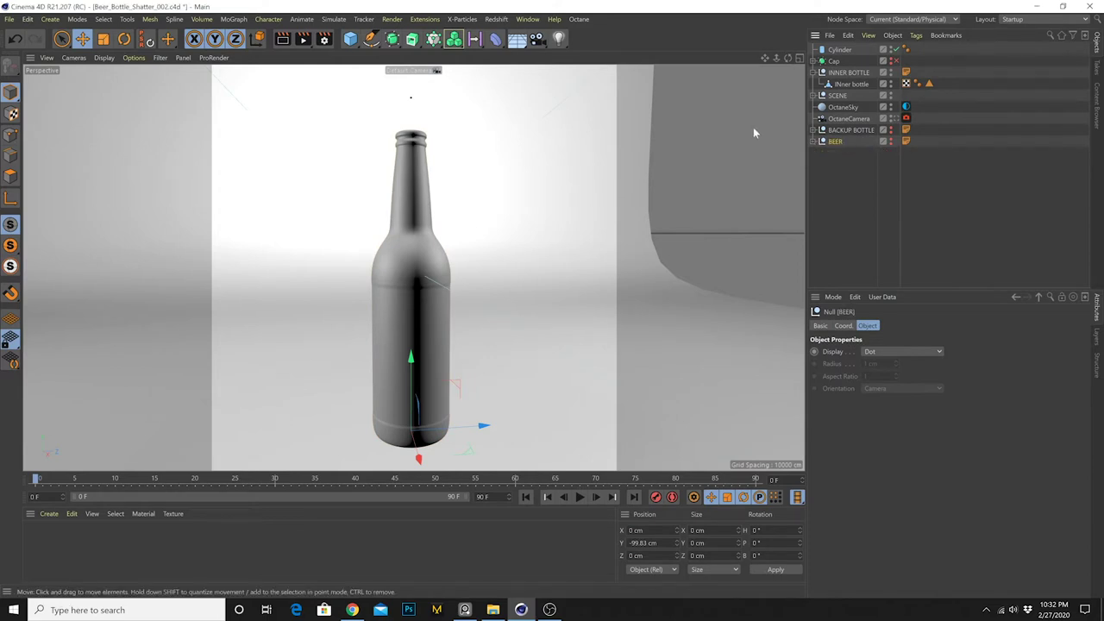
# Duplicate the INNER BOTTLE group as a new group named SHELL and move the Cap to the end of the hierarchy
pyautogui.keyDown('ctrl'); pyautogui.moveTo(834, 67); pyautogui.dragTo(835, 63); pyautogui.keyUp('ctrl')
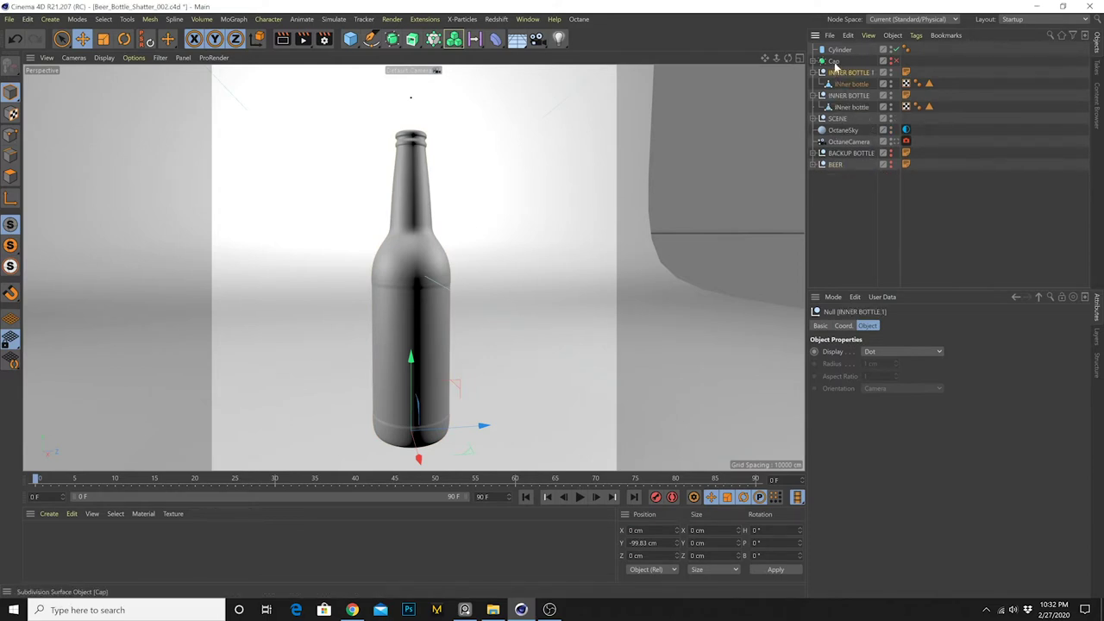
pyautogui.moveTo(835, 184); pyautogui.dragTo(835, 172)
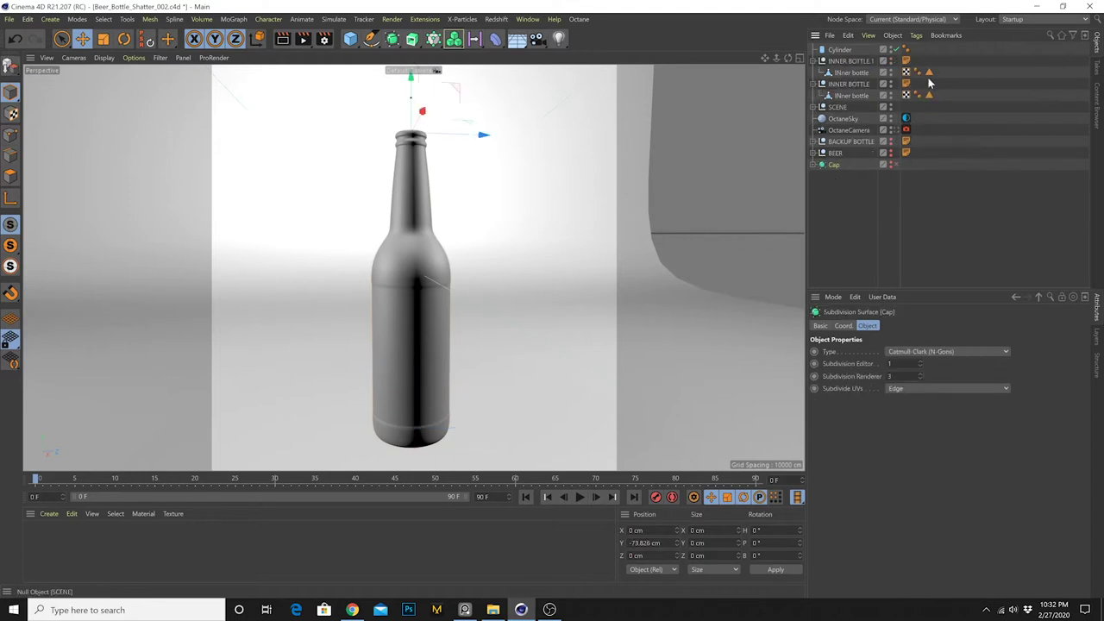
pyautogui.doubleClick(853, 61)
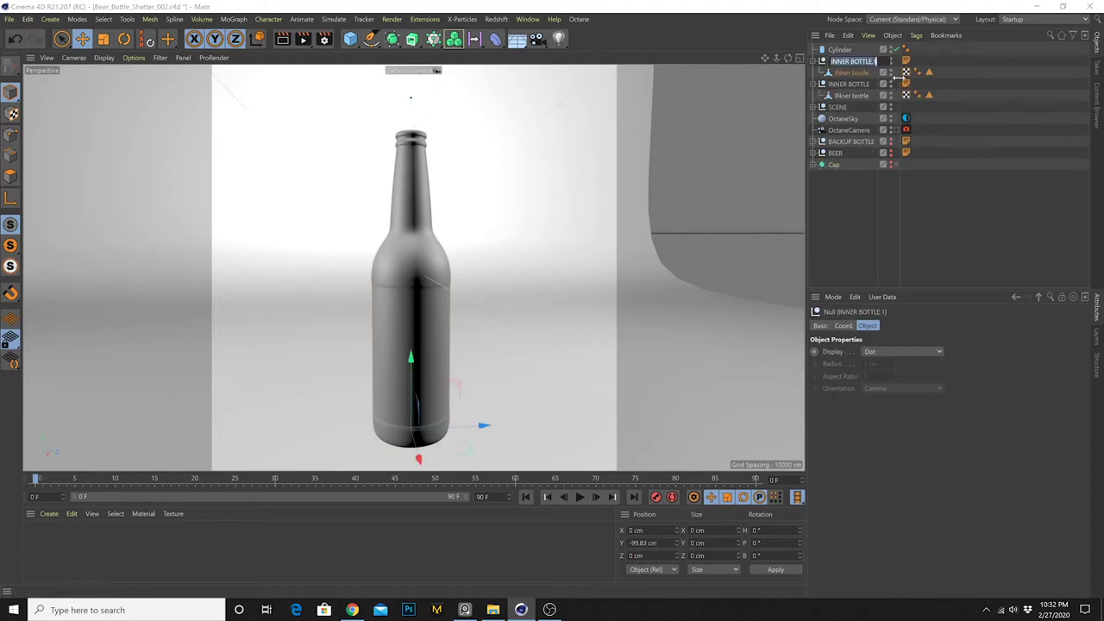
pyautogui.press('Return')
# Select all polygons of the bottle mesh inside SHELL and inspect its mouth, neck and shoulder
pyautogui.click(850, 72)
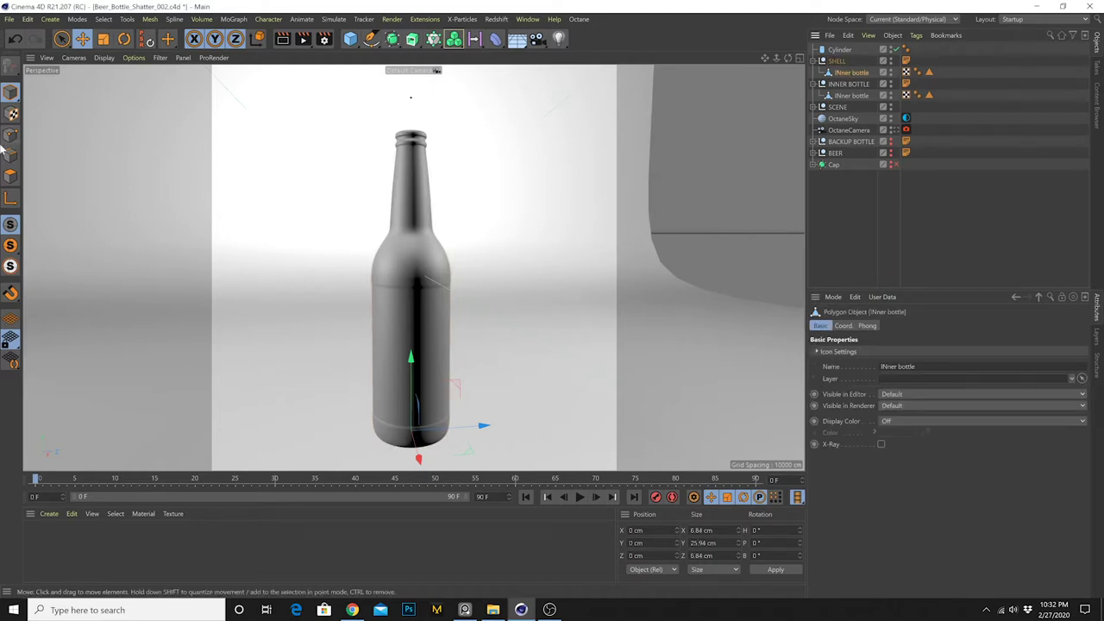
pyautogui.click(11, 177)
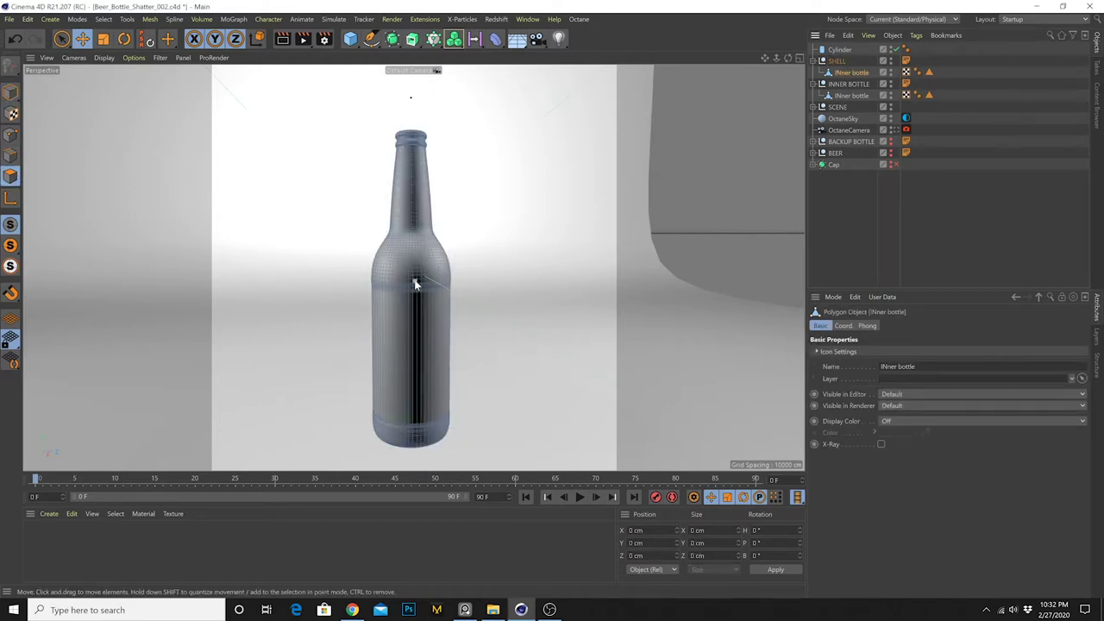
pyautogui.hotkey('ctrl', 'a')
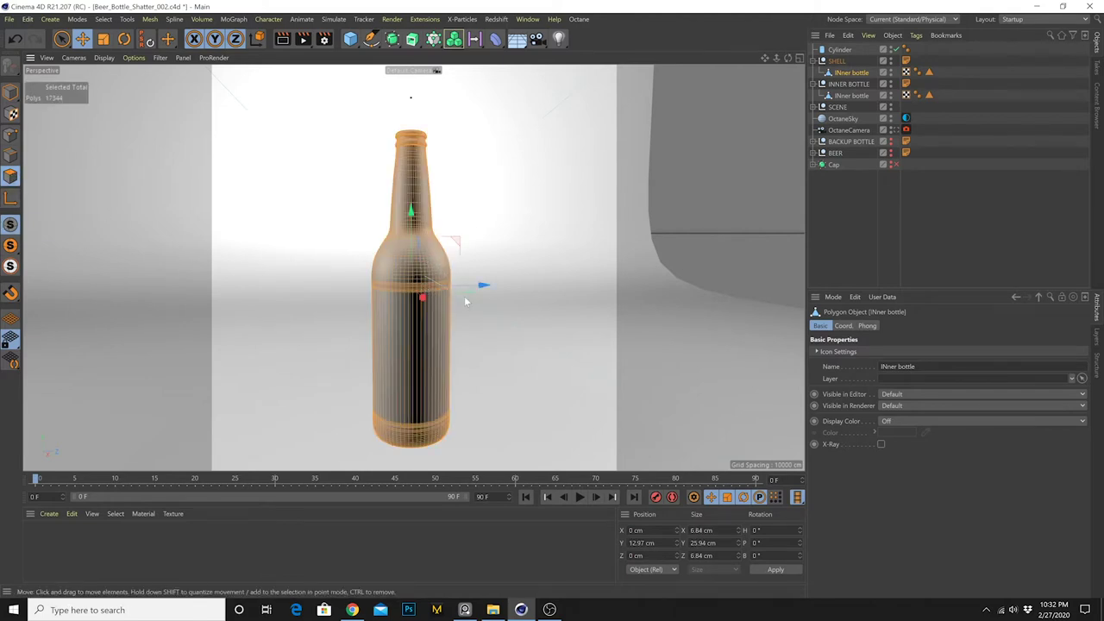
pyautogui.keyDown('alt'); pyautogui.moveTo(430, 295); pyautogui.dragTo(412, 248); pyautogui.keyUp('alt')
pyautogui.keyDown('alt'); pyautogui.moveTo(431, 182); pyautogui.dragTo(432, 214, button='middle'); pyautogui.keyUp('alt')
pyautogui.scroll(5, 423, 170)
pyautogui.moveTo(424, 170)
pyautogui.keyDown('alt'); pyautogui.mouseDown()
pyautogui.moveTo(406, 204)
pyautogui.moveTo(414, 227)
pyautogui.moveTo(443, 224)
pyautogui.moveTo(438, 191)
pyautogui.moveTo(397, 199)
pyautogui.moveTo(389, 213)
pyautogui.moveTo(399, 180)
pyautogui.moveTo(414, 196)
pyautogui.moveTo(435, 174)
pyautogui.moveTo(389, 202)
pyautogui.moveTo(457, 166)
pyautogui.moveTo(440, 152)
pyautogui.moveTo(412, 170)
pyautogui.moveTo(423, 186)
pyautogui.mouseUp(); pyautogui.keyUp('alt')
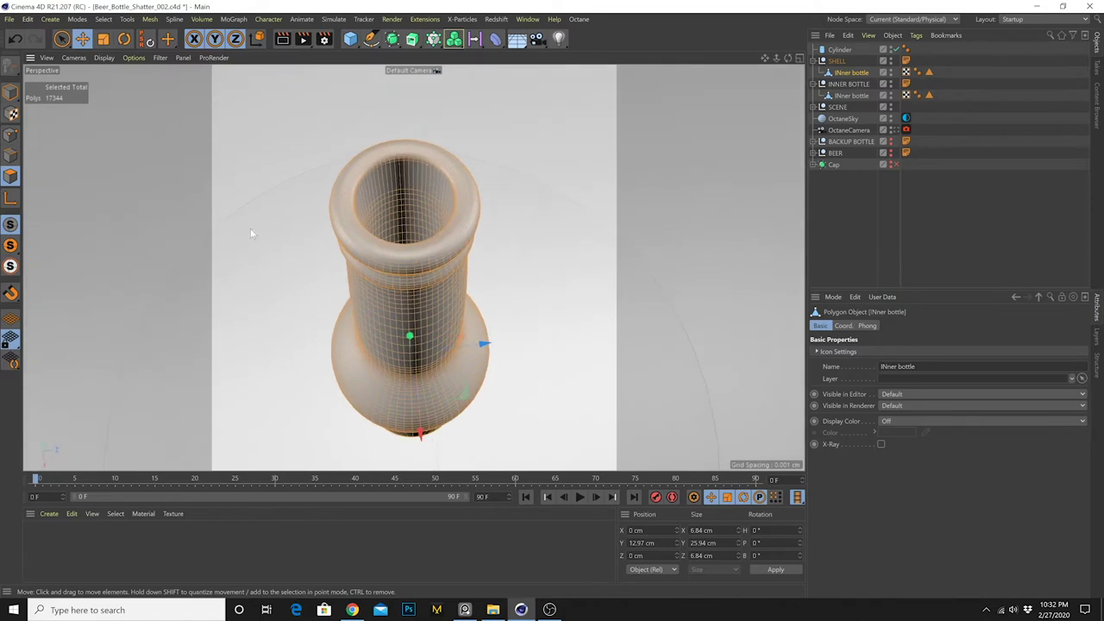
pyautogui.keyDown('alt'); pyautogui.moveTo(434, 396); pyautogui.dragTo(411, 333); pyautogui.keyUp('alt')
pyautogui.keyDown('alt'); pyautogui.moveTo(411, 333); pyautogui.dragTo(422, 219, button='middle'); pyautogui.keyUp('alt')
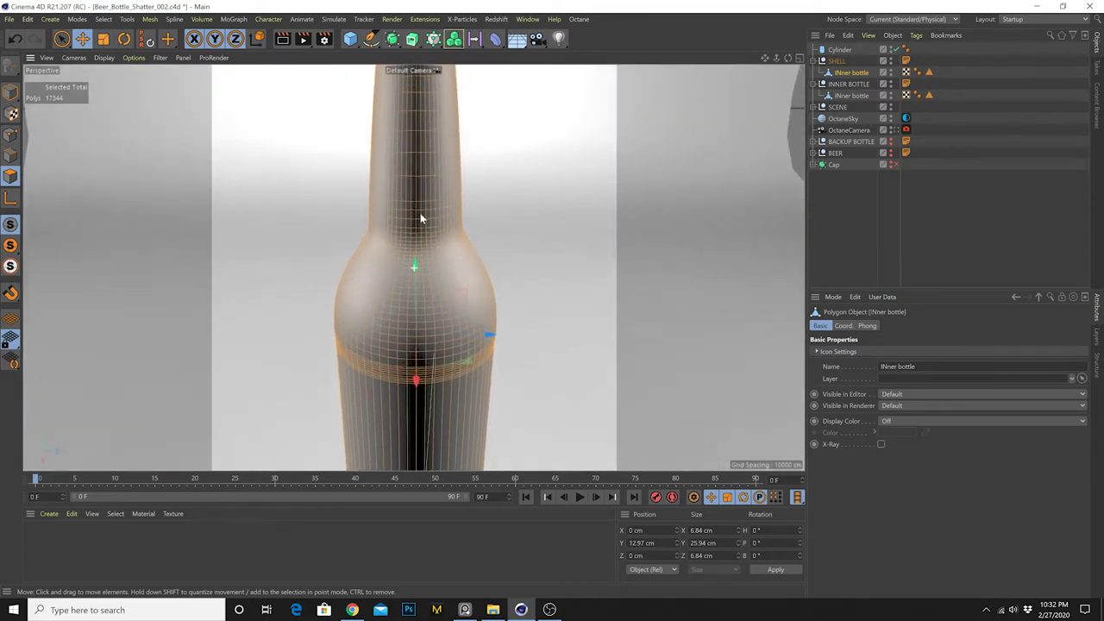
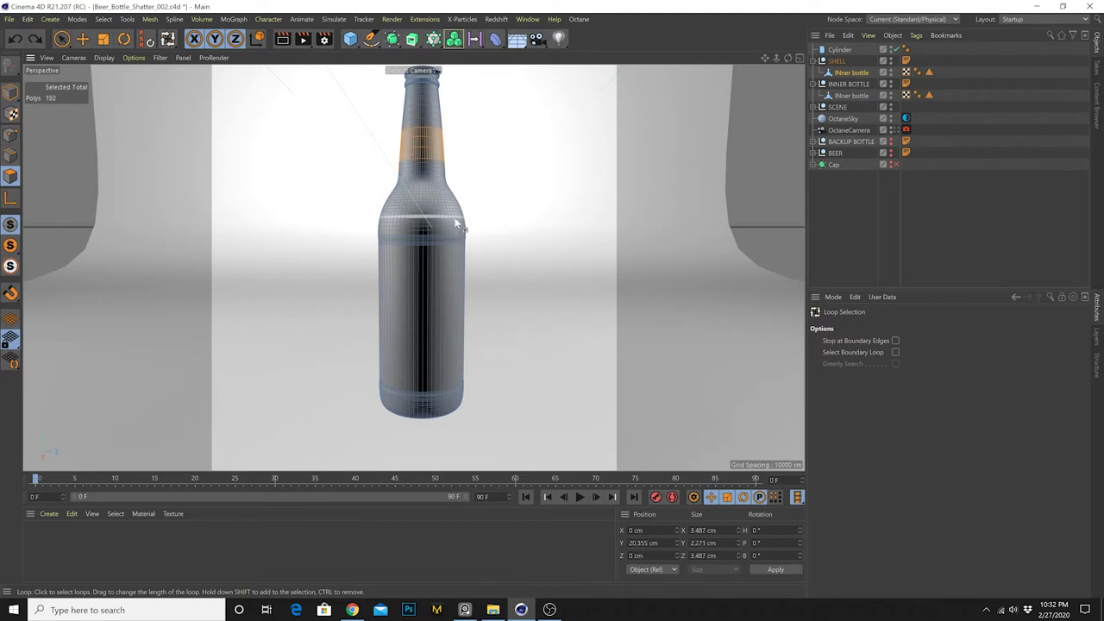
# Loop-select a vertical strip of the SHELL bottle, grow the selection over the whole mesh, and clear it
pyautogui.hotkey('ctrl', 'a')
pyautogui.click(422, 229)
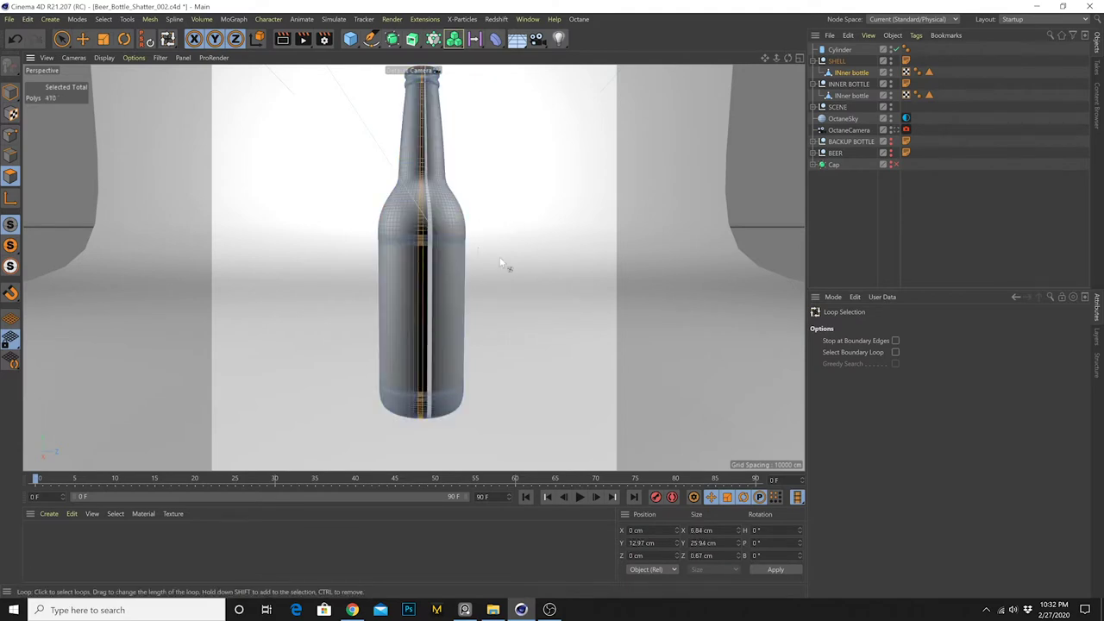
pyautogui.press('u')
pyautogui.press('g')
pyautogui.press('u')
pyautogui.press('g')
pyautogui.press('u')
pyautogui.press('g')
pyautogui.press('u')
pyautogui.press('g')
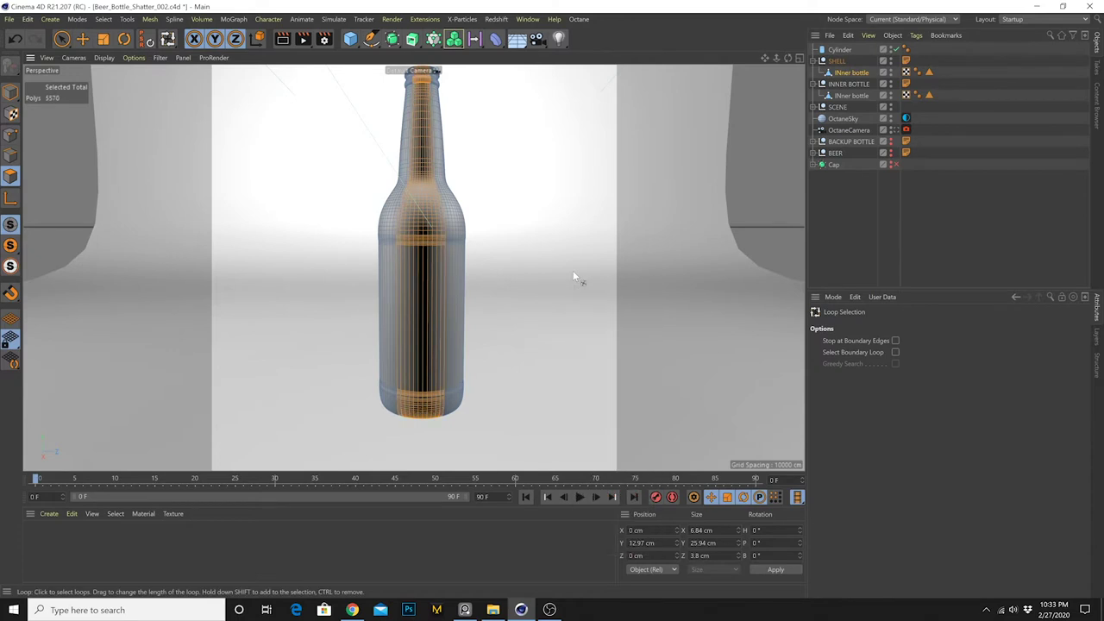
pyautogui.press('u')
pyautogui.press('g')
pyautogui.press('u')
pyautogui.press('g')
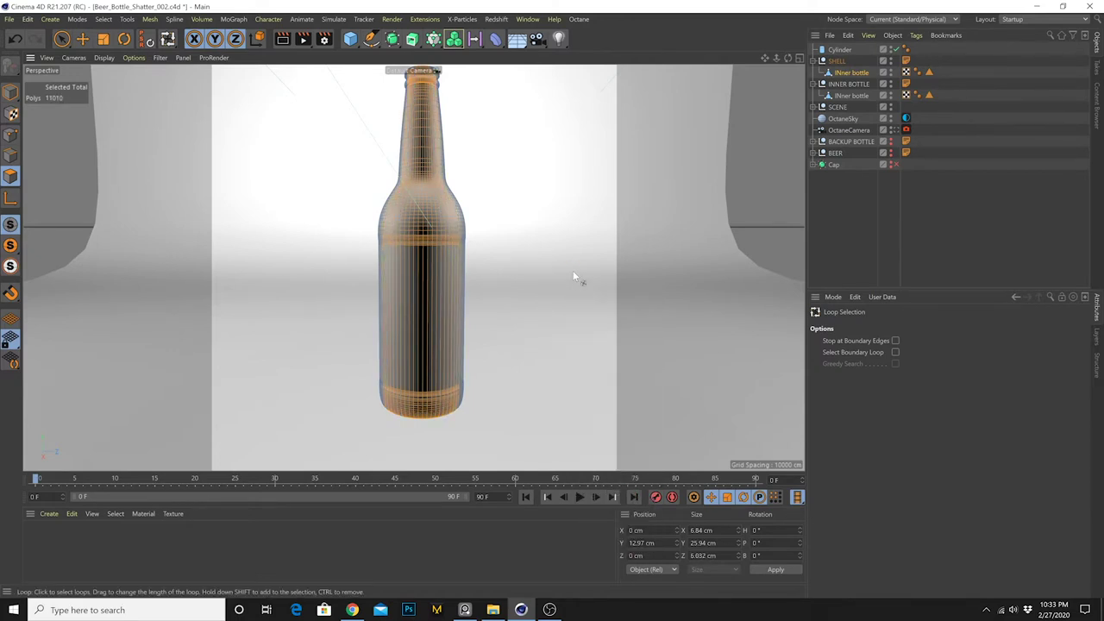
pyautogui.press('u')
pyautogui.press('g')
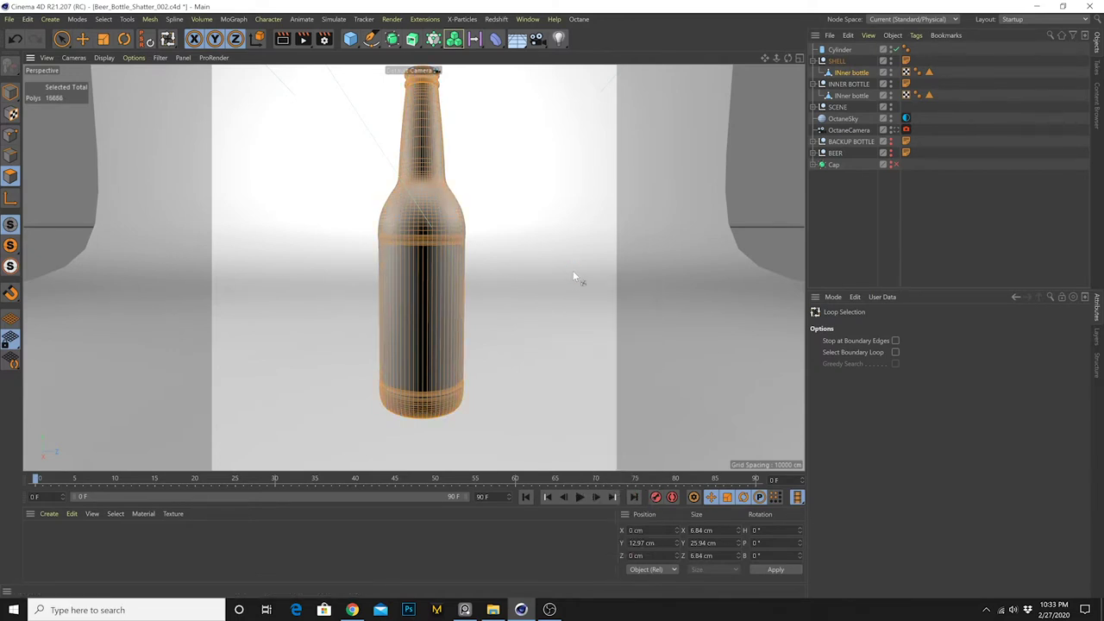
pyautogui.press('u')
pyautogui.press('g')
pyautogui.press('u')
pyautogui.press('g')
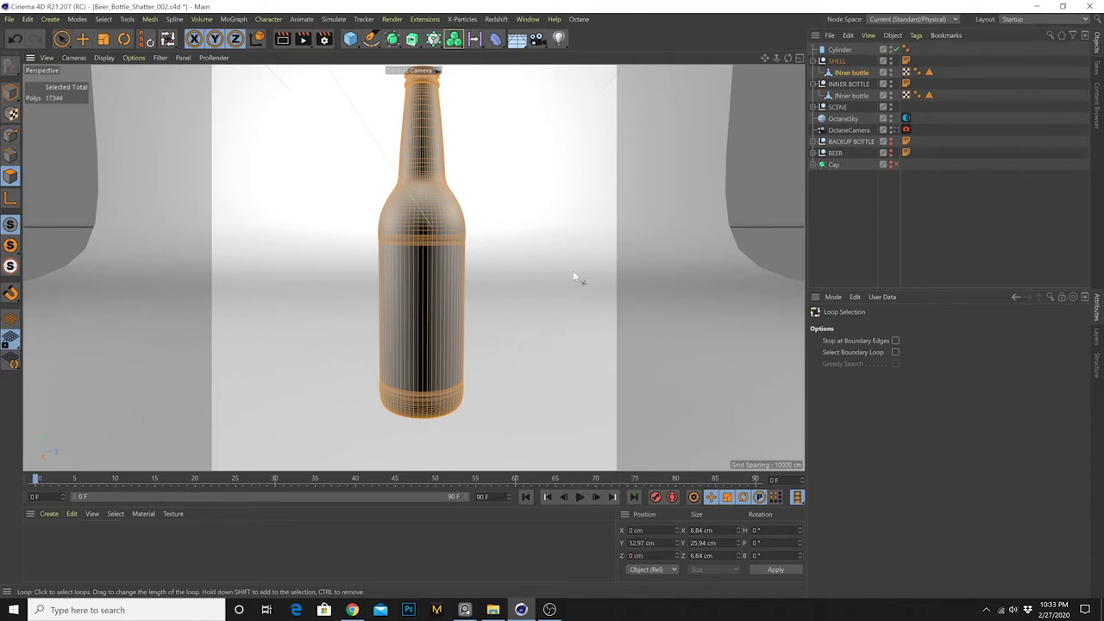
pyautogui.keyDown('alt'); pyautogui.moveTo(574, 276); pyautogui.dragTo(427, 207); pyautogui.keyUp('alt')
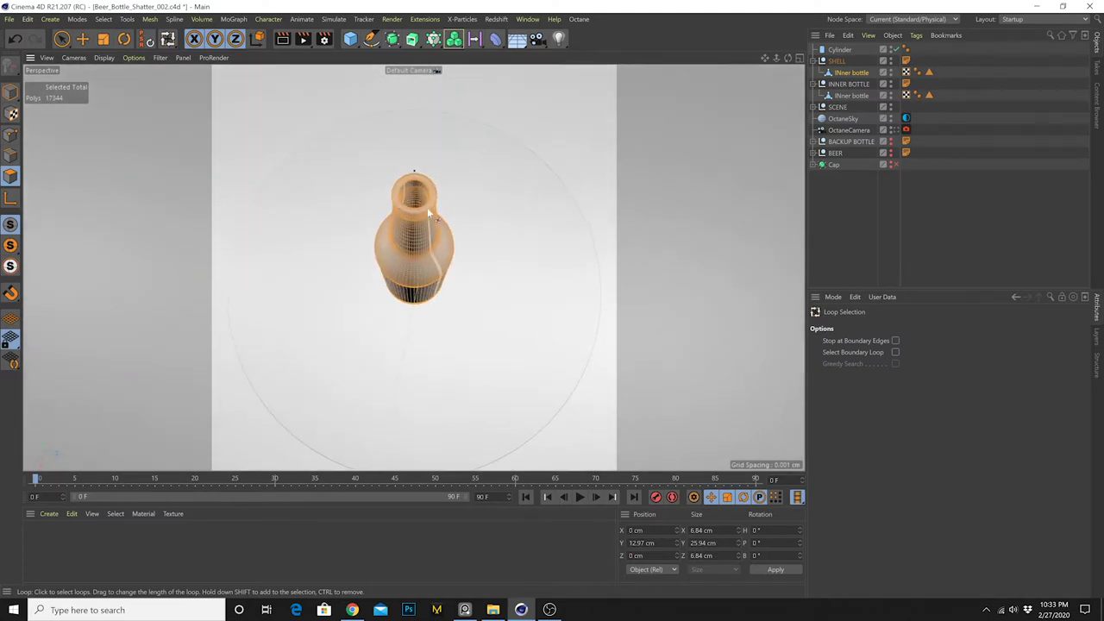
pyautogui.click(656, 132)
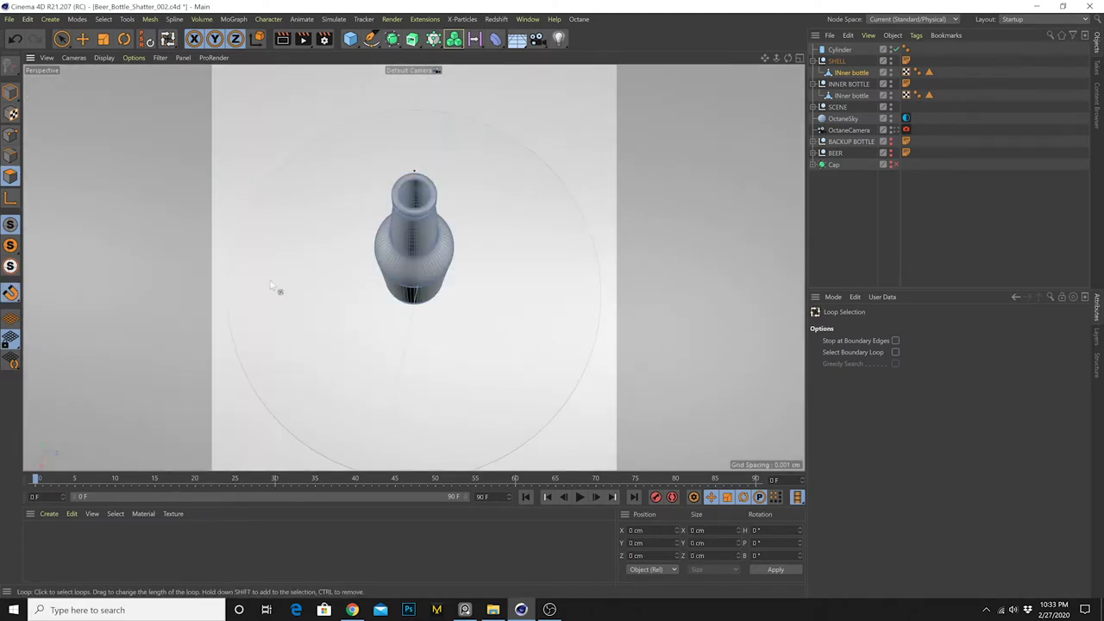
# Loop-select a ring of polygons around the SHELL bottle's neck and grow the selection toward the lip and down over the shoulder
pyautogui.scroll(5, 438, 237)
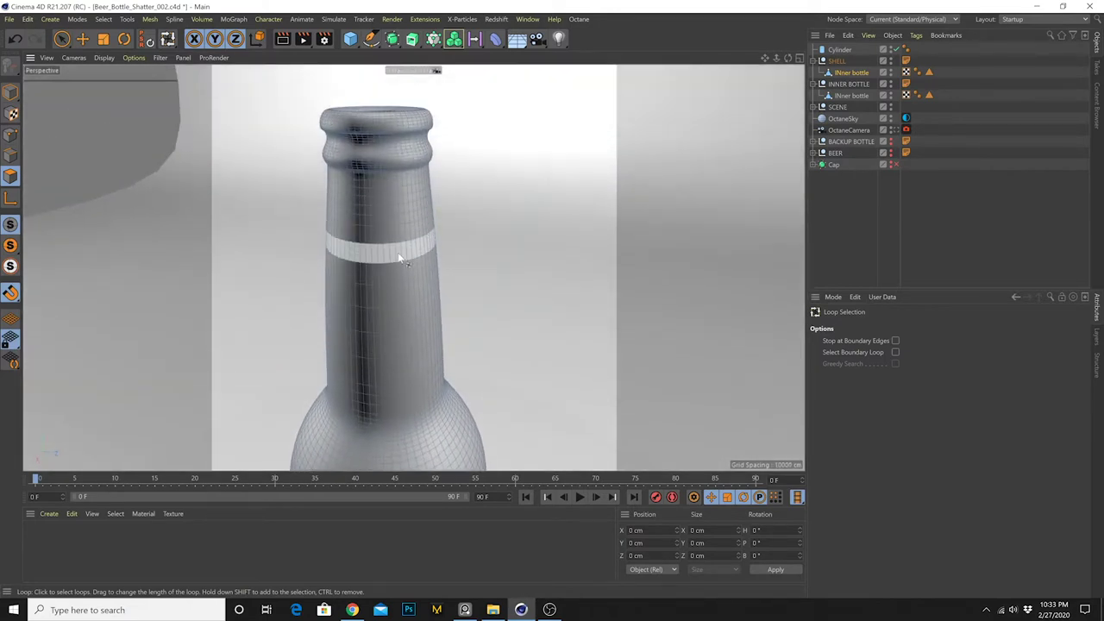
pyautogui.click(405, 246)
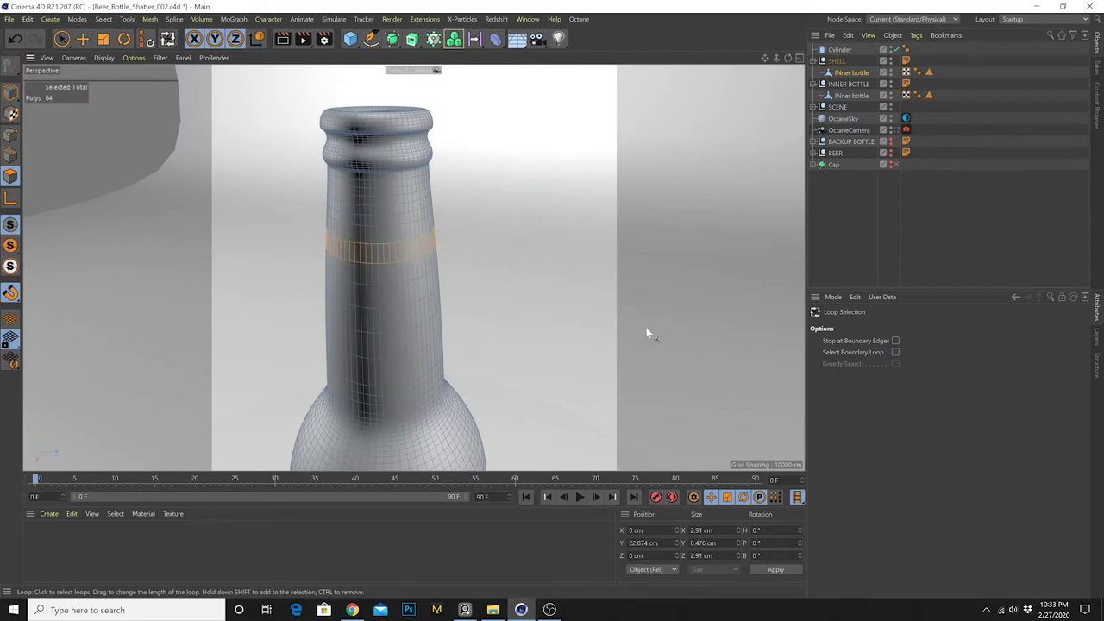
pyautogui.press('u')
pyautogui.press('g')
pyautogui.press('u')
pyautogui.press('g')
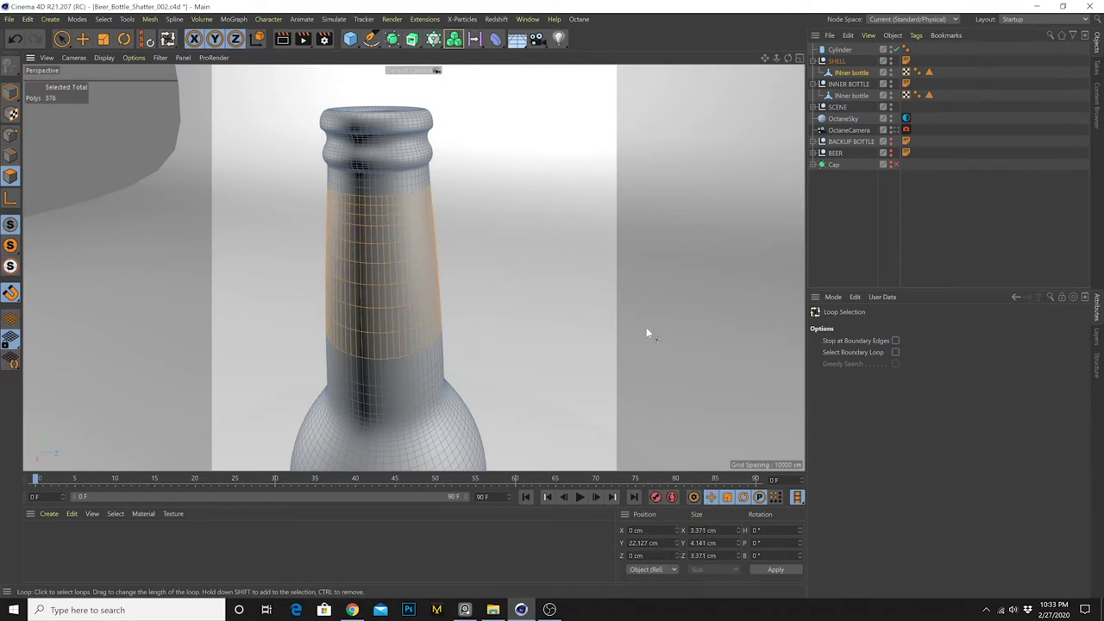
pyautogui.press('u')
pyautogui.press('g')
pyautogui.press('u')
pyautogui.press('g')
pyautogui.press('u')
pyautogui.press('g')
pyautogui.press('u')
pyautogui.press('y')
pyautogui.press('u')
pyautogui.press('y')
pyautogui.press('u')
pyautogui.press('y')
pyautogui.press('u')
pyautogui.press('y')
pyautogui.press('u')
pyautogui.press('y')
pyautogui.press('u')
pyautogui.press('y')
pyautogui.press('u')
pyautogui.press('y')
pyautogui.press('u')
pyautogui.press('y')
pyautogui.press('u')
pyautogui.press('y')
pyautogui.press('u')
pyautogui.press('y')
pyautogui.press('u')
pyautogui.press('y')
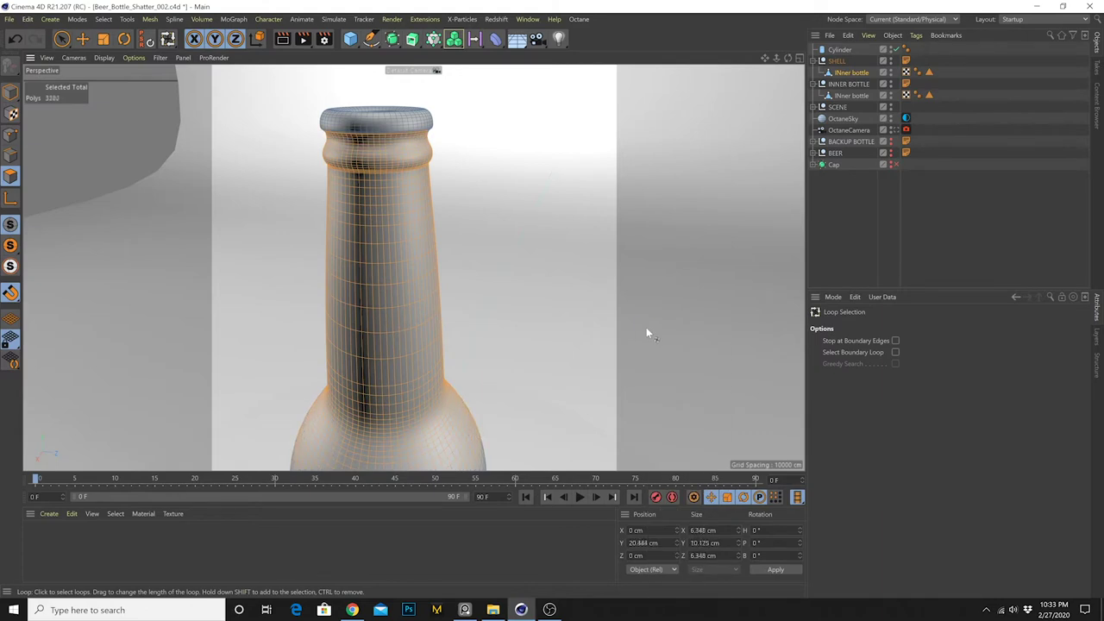
# Add the tall polygon loop around the bottle's straight body to the selection and grow it past both ends of the body
pyautogui.keyDown('alt'); pyautogui.moveTo(646, 327); pyautogui.dragTo(410, 214); pyautogui.keyUp('alt')
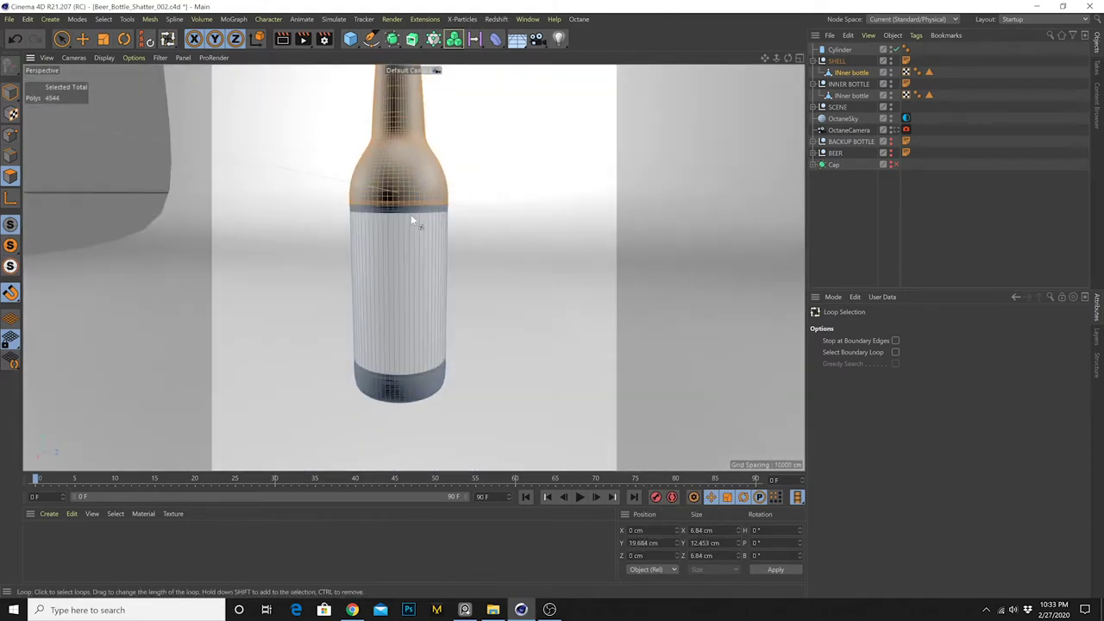
pyautogui.click(435, 285)
pyautogui.hotkey('ctrl', 'z')
pyautogui.keyDown('shift'); pyautogui.click(438, 285); pyautogui.keyUp('shift')
pyautogui.press('u')
pyautogui.press('y')
pyautogui.press('u')
pyautogui.press('y')
pyautogui.press('u')
pyautogui.press('y')
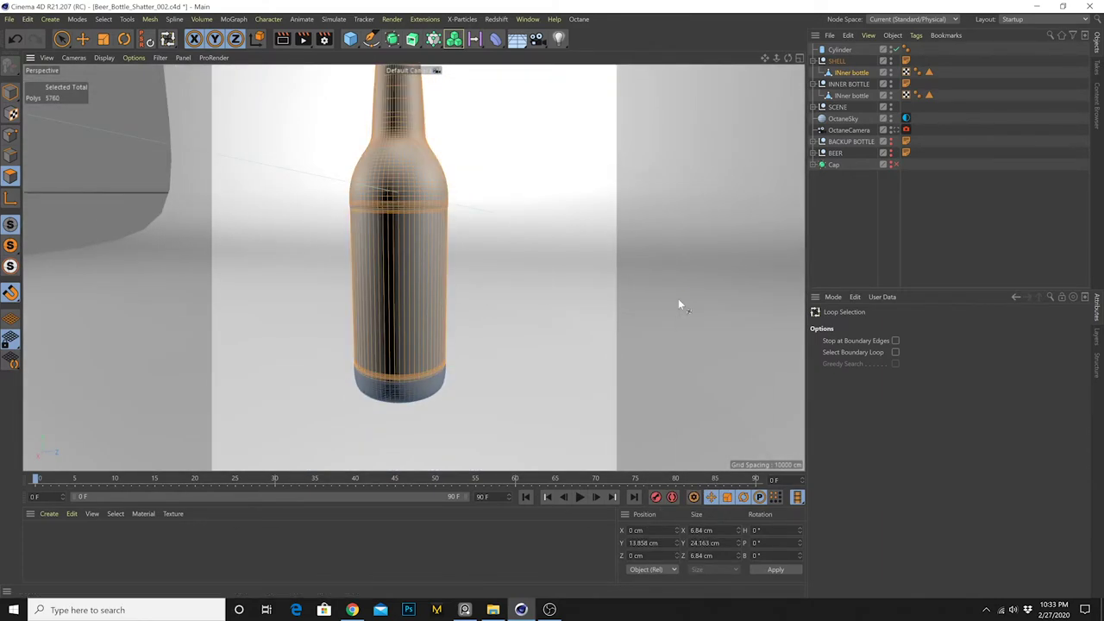
# Add a polygon loop near the bottle's base to the selection and grow it over the lower outer wall
pyautogui.scroll(4, 435, 414)
pyautogui.keyDown('shift'); pyautogui.click(362, 335); pyautogui.keyUp('shift')
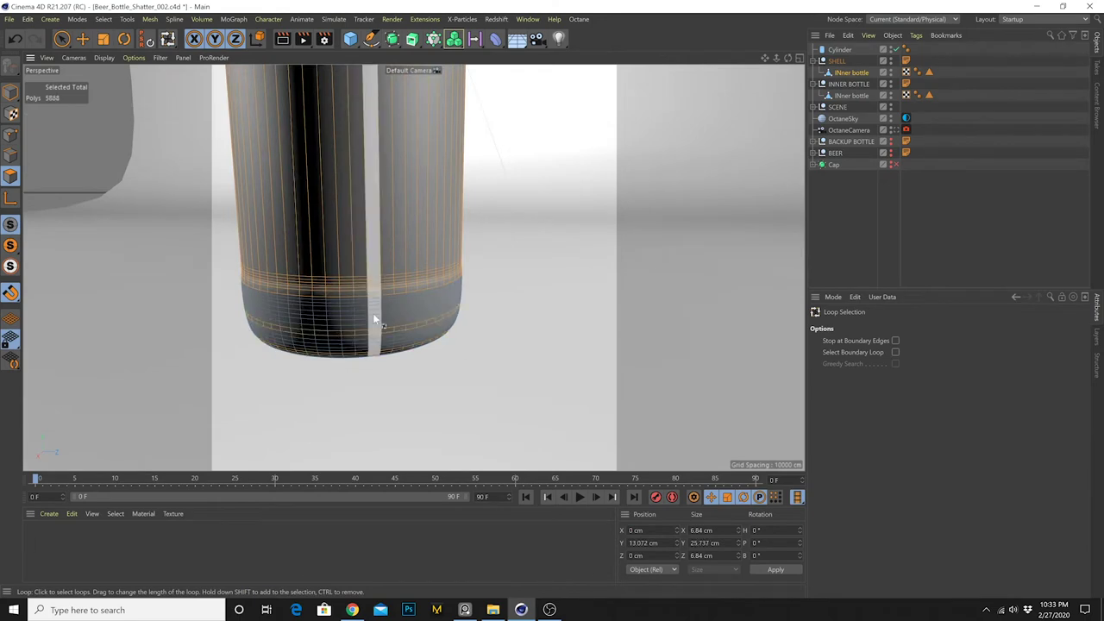
pyautogui.press('u')
pyautogui.press('y')
pyautogui.keyDown('alt'); pyautogui.moveTo(564, 338); pyautogui.dragTo(377, 406); pyautogui.keyUp('alt')
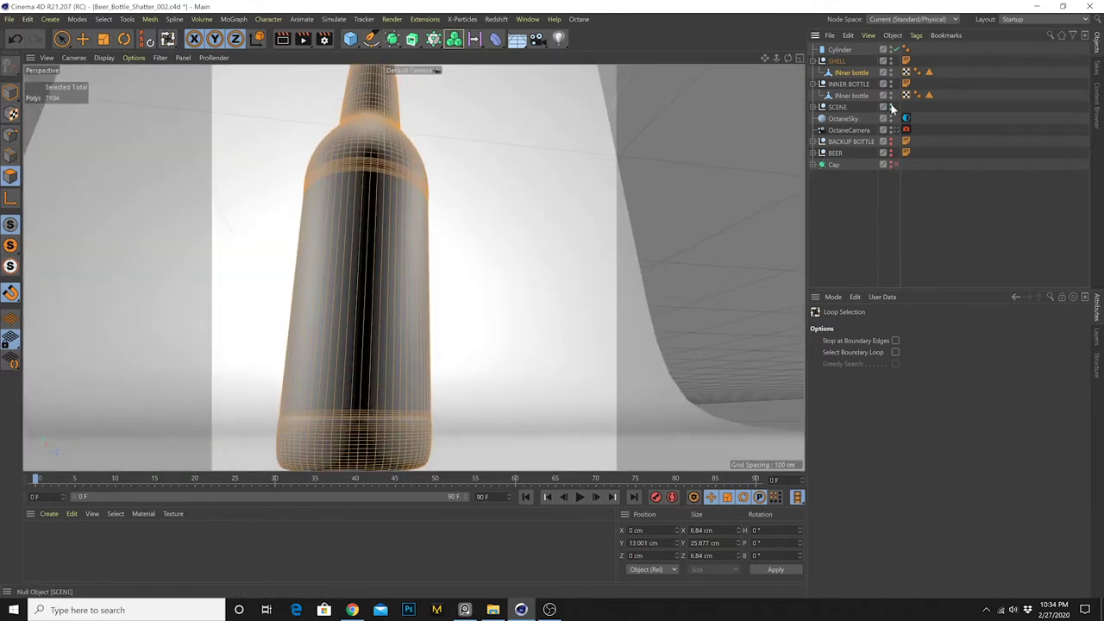
# Hide the SCENE group and disable the Cylinder to isolate the bottle
pyautogui.click(891, 105)
pyautogui.keyDown('alt'); pyautogui.moveTo(519, 467); pyautogui.dragTo(538, 422, button='middle'); pyautogui.keyUp('alt')
pyautogui.press('e')
pyautogui.click(539, 422)
pyautogui.hotkey('ctrl', 'z')
pyautogui.keyDown('alt'); pyautogui.moveTo(388, 308); pyautogui.dragTo(399, 332); pyautogui.keyUp('alt')
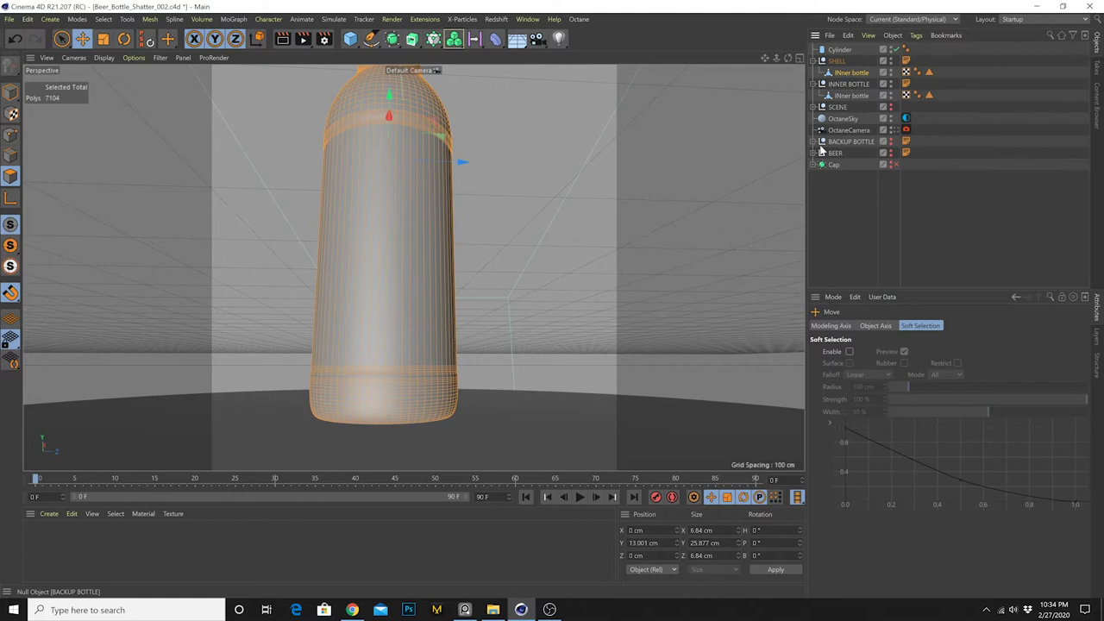
pyautogui.click(10, 92)
pyautogui.click(552, 414)
pyautogui.keyDown('alt'); pyautogui.moveTo(388, 259); pyautogui.dragTo(389, 342); pyautogui.keyUp('alt')
pyautogui.click(896, 49)
# Return to the polygons of the bottle mesh in SHELL and add two more loops around the underside's outer edge to the selection
pyautogui.click(10, 176)
pyautogui.click(851, 95)
pyautogui.click(851, 73)
pyautogui.keyDown('alt'); pyautogui.moveTo(414, 268); pyautogui.dragTo(430, 244, button='right'); pyautogui.keyUp('alt')
pyautogui.keyDown('alt'); pyautogui.moveTo(409, 219); pyautogui.dragTo(443, 276); pyautogui.keyUp('alt')
pyautogui.press('u')
pyautogui.press('l')
pyautogui.keyDown('shift'); pyautogui.click(451, 274); pyautogui.keyUp('shift')
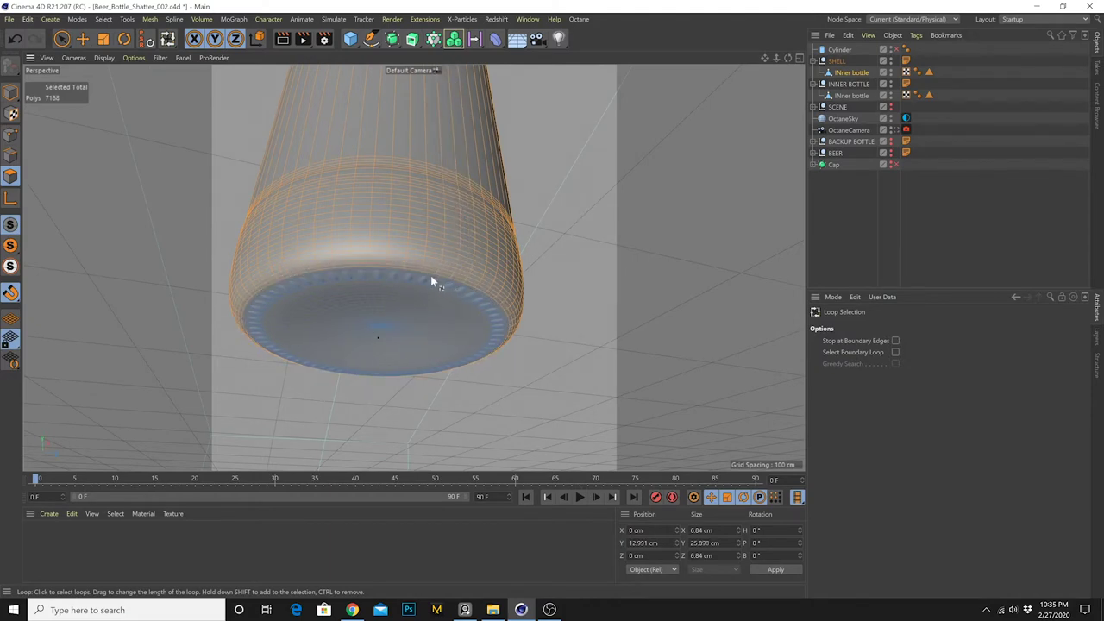
pyautogui.keyDown('shift'); pyautogui.click(434, 275); pyautogui.keyUp('shift')
# Split the selected outer polygons into a separate mesh and hide the original bottle meshes in SHELL and INNER BOTTLE
pyautogui.press('u')
pyautogui.press('p')
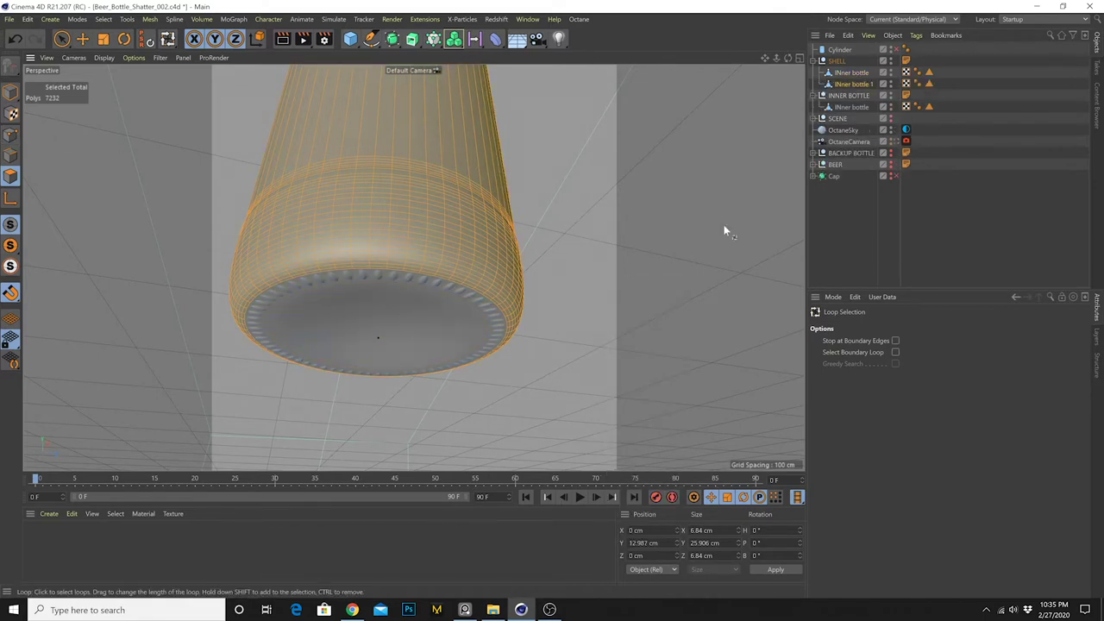
pyautogui.click(11, 93)
pyautogui.click(82, 39)
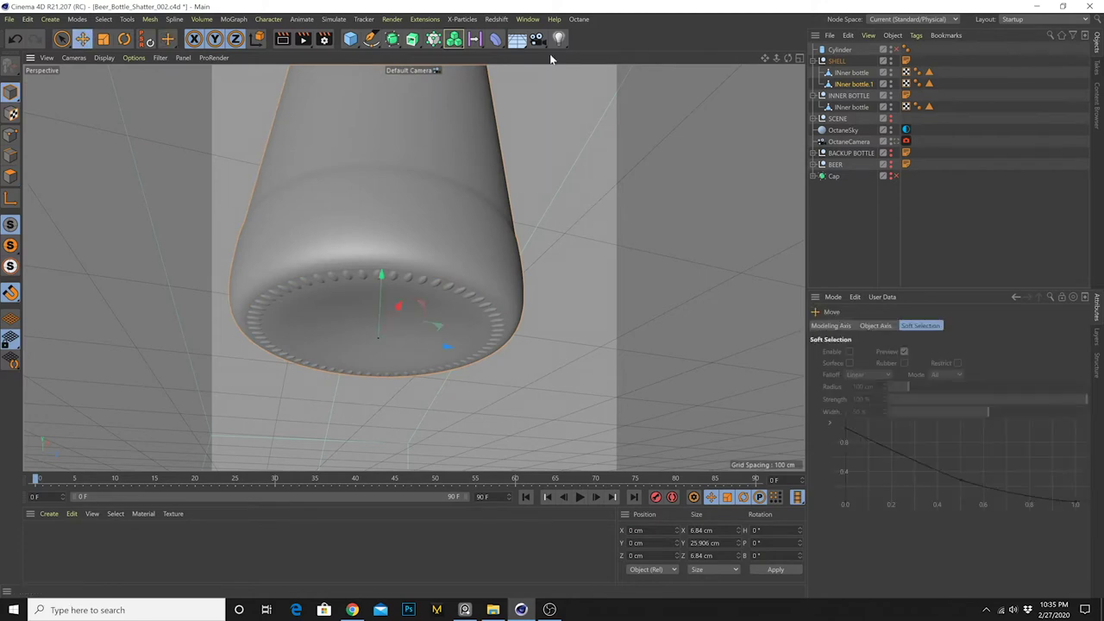
pyautogui.click(891, 107)
pyautogui.keyDown('alt'); pyautogui.moveTo(390, 254); pyautogui.dragTo(405, 226); pyautogui.keyUp('alt')
pyautogui.scroll(-5, 414, 254)
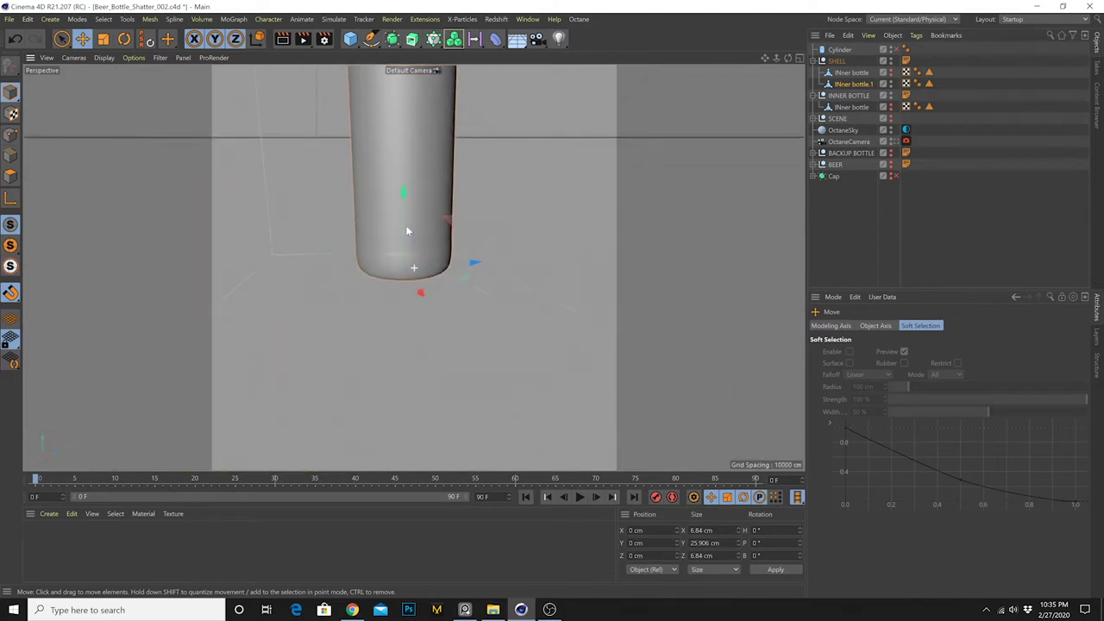
# Examine the split outer shell around its mouth, neck and shoulder
pyautogui.keyDown('alt'); pyautogui.moveTo(405, 226); pyautogui.dragTo(403, 417, button='middle'); pyautogui.keyUp('alt')
pyautogui.keyDown('alt'); pyautogui.moveTo(399, 167); pyautogui.dragTo(389, 230); pyautogui.keyUp('alt')
pyautogui.keyDown('alt'); pyautogui.moveTo(397, 163); pyautogui.dragTo(419, 288, button='middle'); pyautogui.keyUp('alt')
pyautogui.scroll(-3, 420, 290)
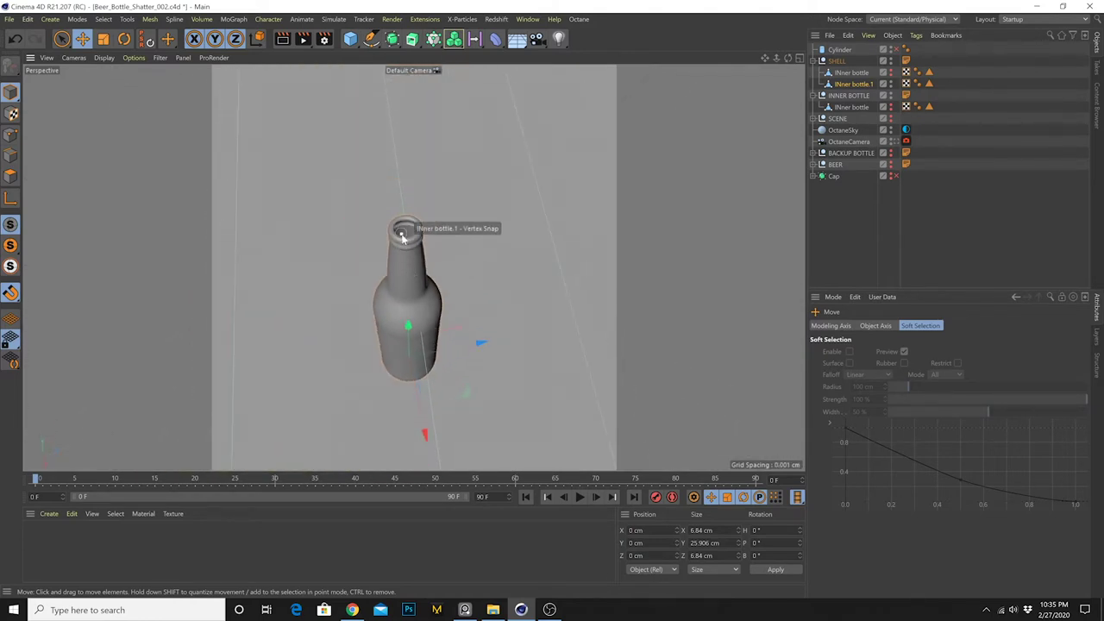
pyautogui.scroll(5, 412, 245)
pyautogui.keyDown('alt'); pyautogui.moveTo(372, 248); pyautogui.dragTo(407, 248); pyautogui.keyUp('alt')
pyautogui.keyDown('alt'); pyautogui.moveTo(400, 257); pyautogui.dragTo(410, 213, button='middle'); pyautogui.keyUp('alt')
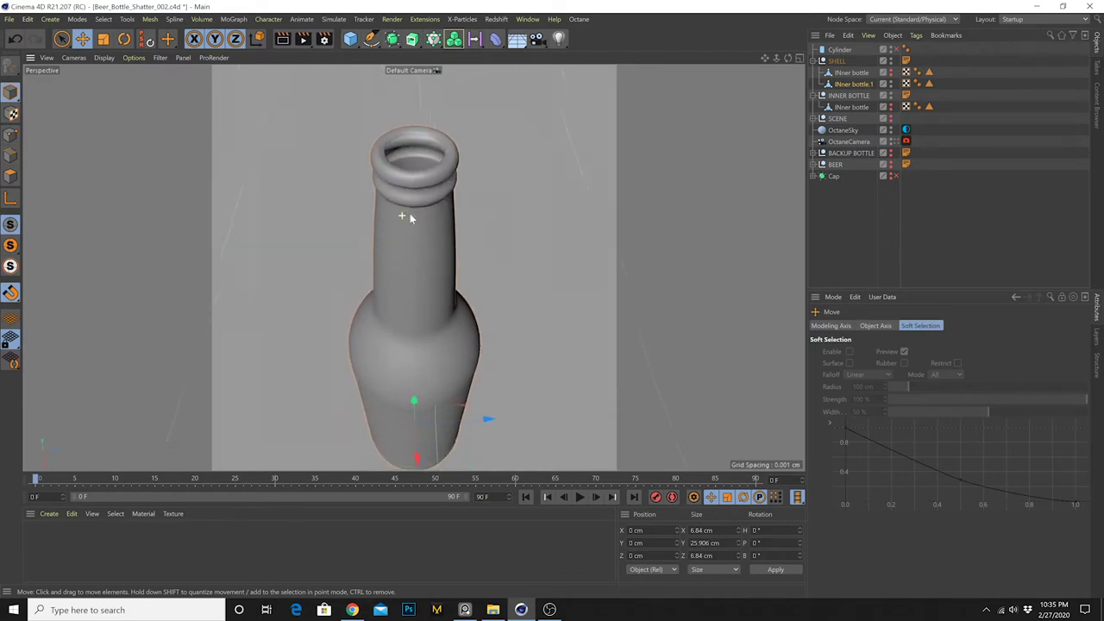
pyautogui.moveTo(410, 213)
pyautogui.keyDown('alt'); pyautogui.mouseDown()
pyautogui.moveTo(452, 173)
pyautogui.moveTo(407, 221)
pyautogui.moveTo(507, 155)
pyautogui.moveTo(402, 178)
pyautogui.moveTo(389, 216)
pyautogui.moveTo(399, 214)
pyautogui.mouseUp(); pyautogui.keyUp('alt')
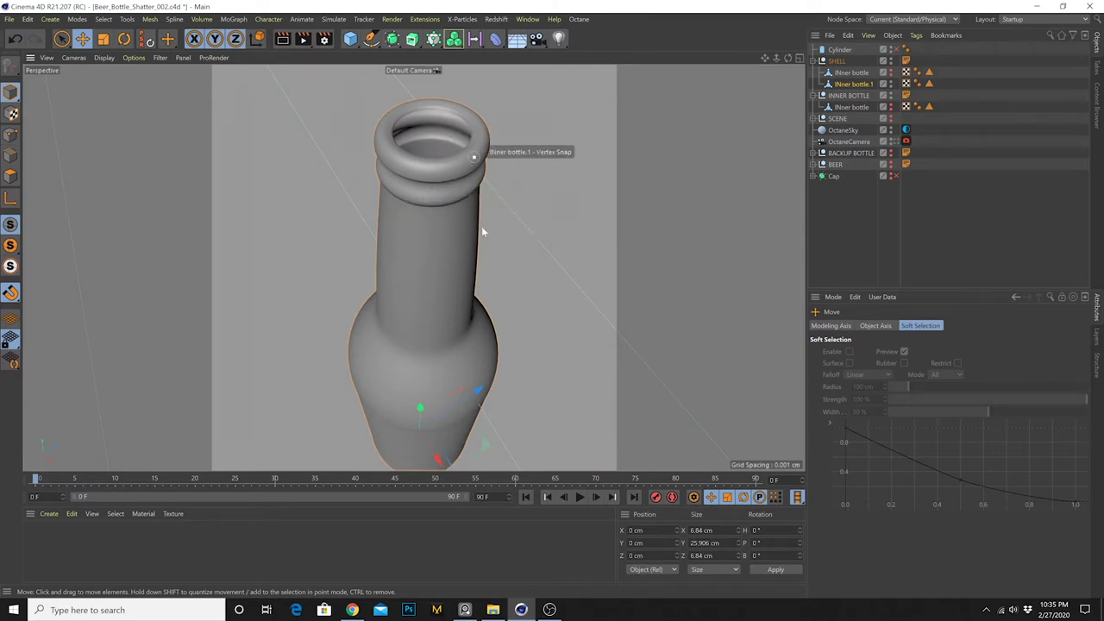
pyautogui.keyDown('alt'); pyautogui.moveTo(425, 316); pyautogui.dragTo(470, 269); pyautogui.keyUp('alt')
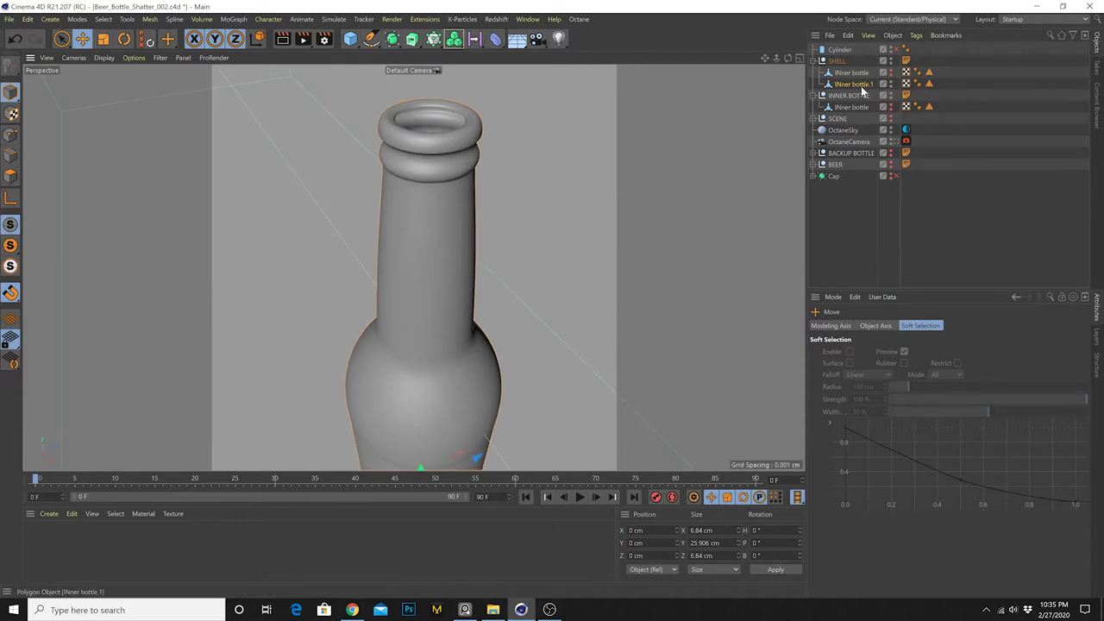
# Extrude all polygons of the split shell outward by 0.125 cm with caps created
pyautogui.click(11, 176)
pyautogui.keyDown('alt'); pyautogui.moveTo(363, 247); pyautogui.dragTo(402, 262); pyautogui.keyUp('alt')
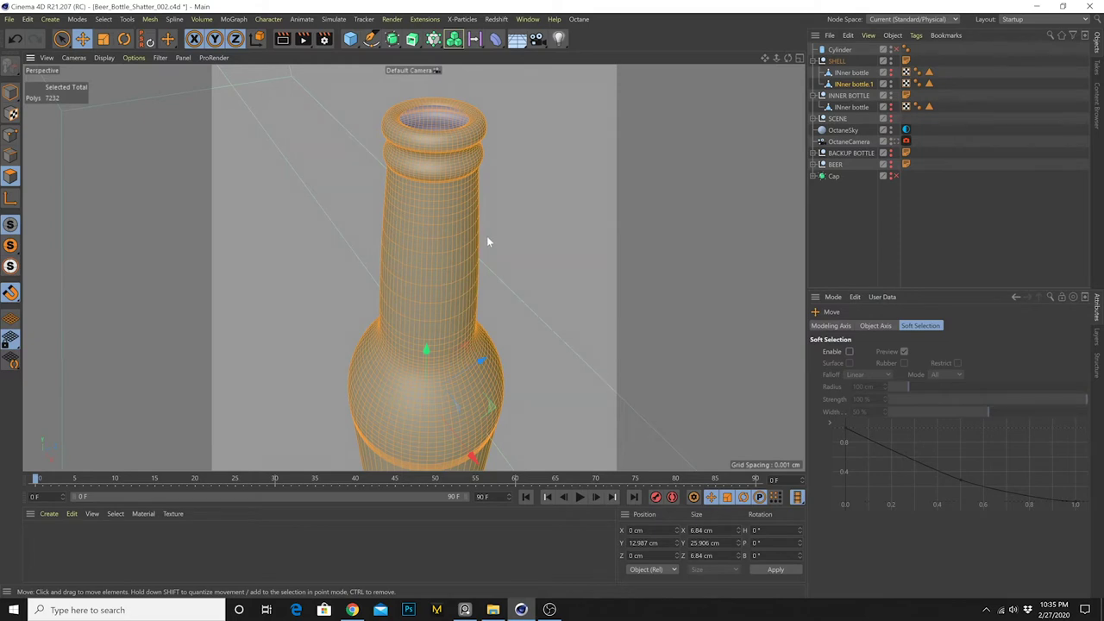
pyautogui.press('d')
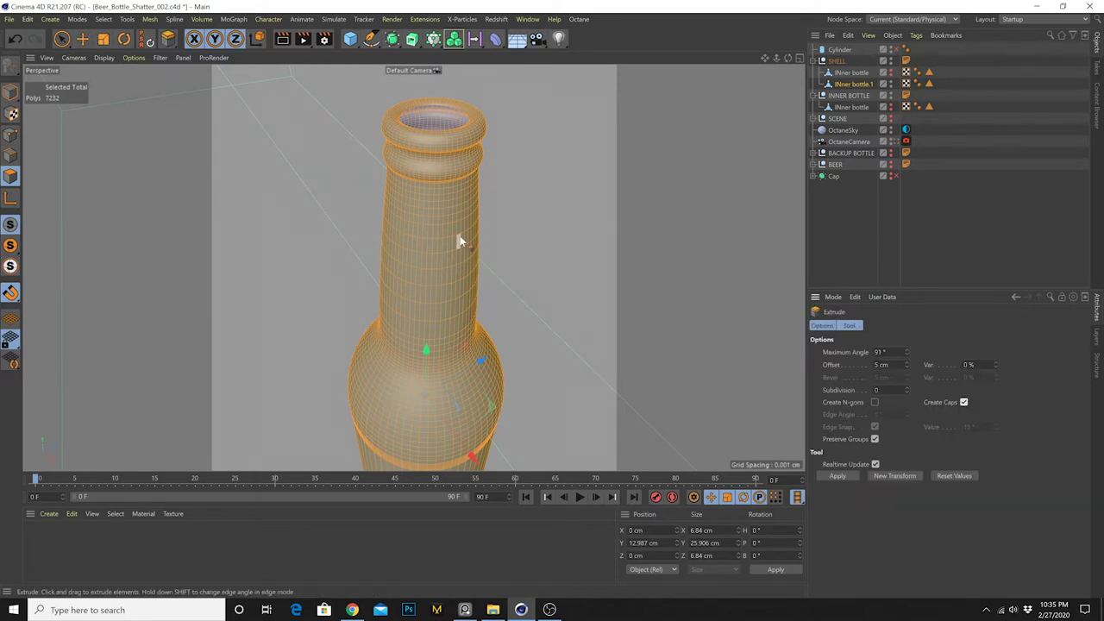
pyautogui.moveTo(462, 241); pyautogui.dragTo(464, 241)
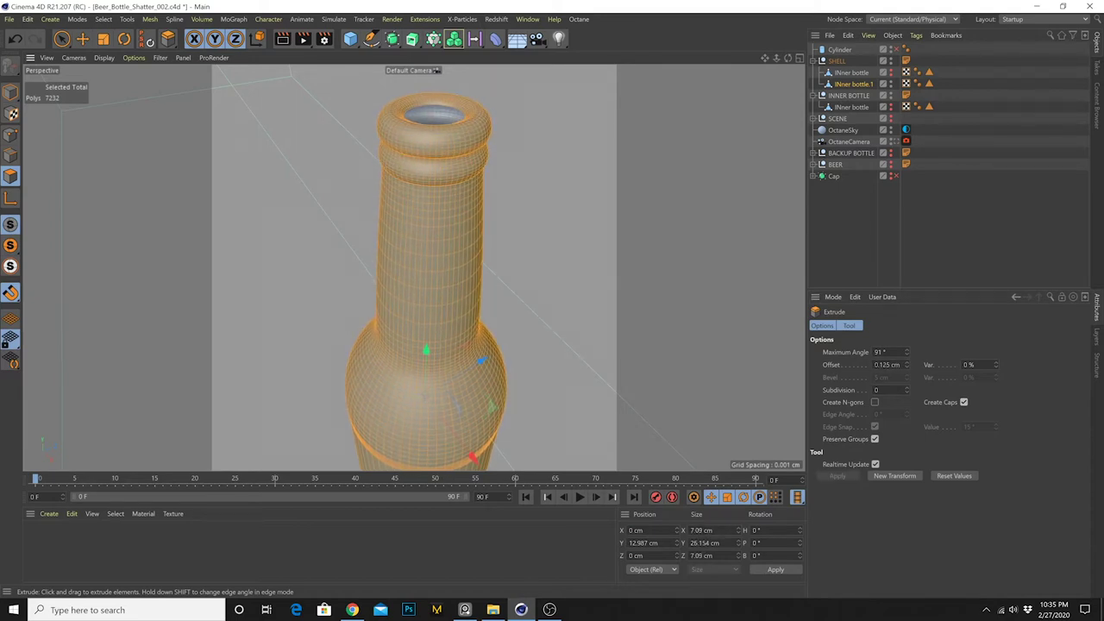
pyautogui.click(12, 92)
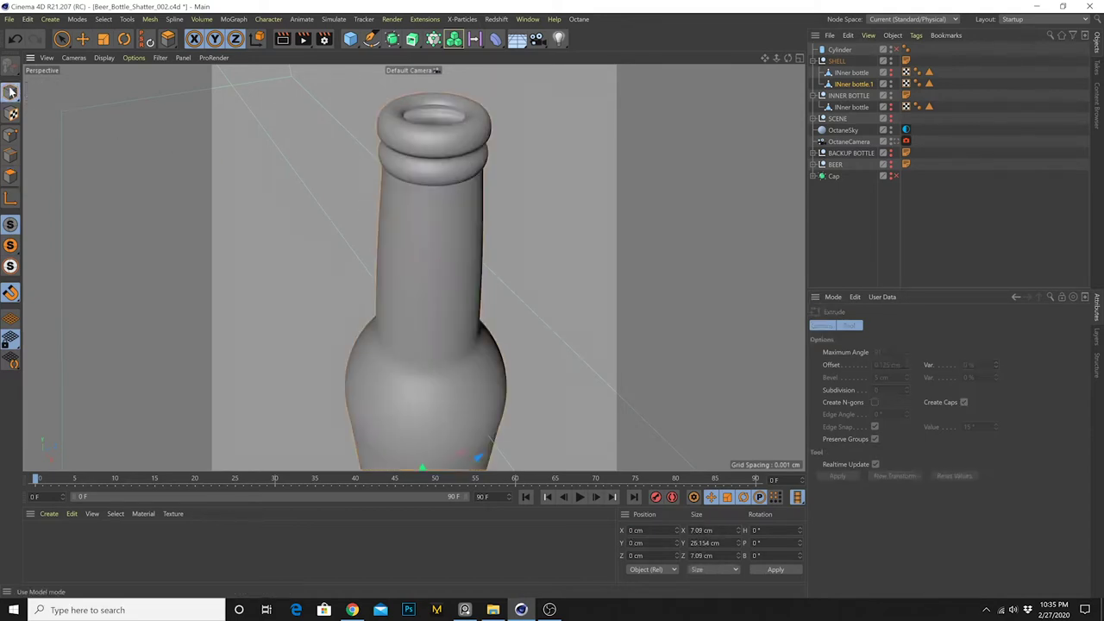
pyautogui.click(83, 44)
# Inspect the thickened shell's open base, body and mouth from several angles
pyautogui.scroll(-5, 484, 347)
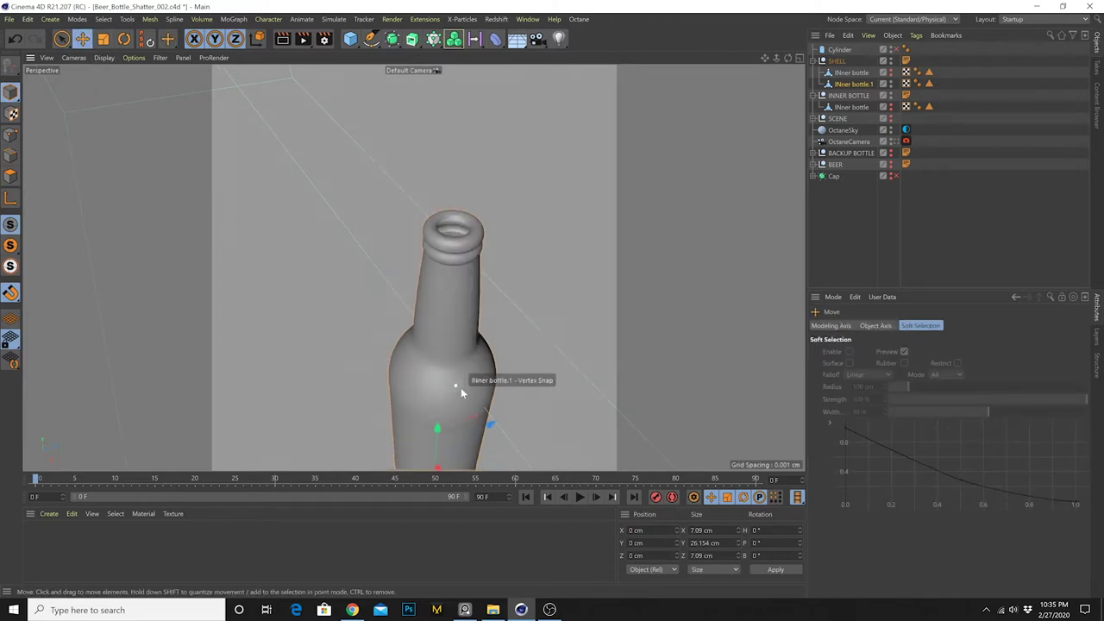
pyautogui.keyDown('alt'); pyautogui.moveTo(477, 395); pyautogui.dragTo(443, 244, button='middle'); pyautogui.keyUp('alt')
pyautogui.keyDown('alt'); pyautogui.moveTo(428, 305); pyautogui.dragTo(391, 207); pyautogui.keyUp('alt')
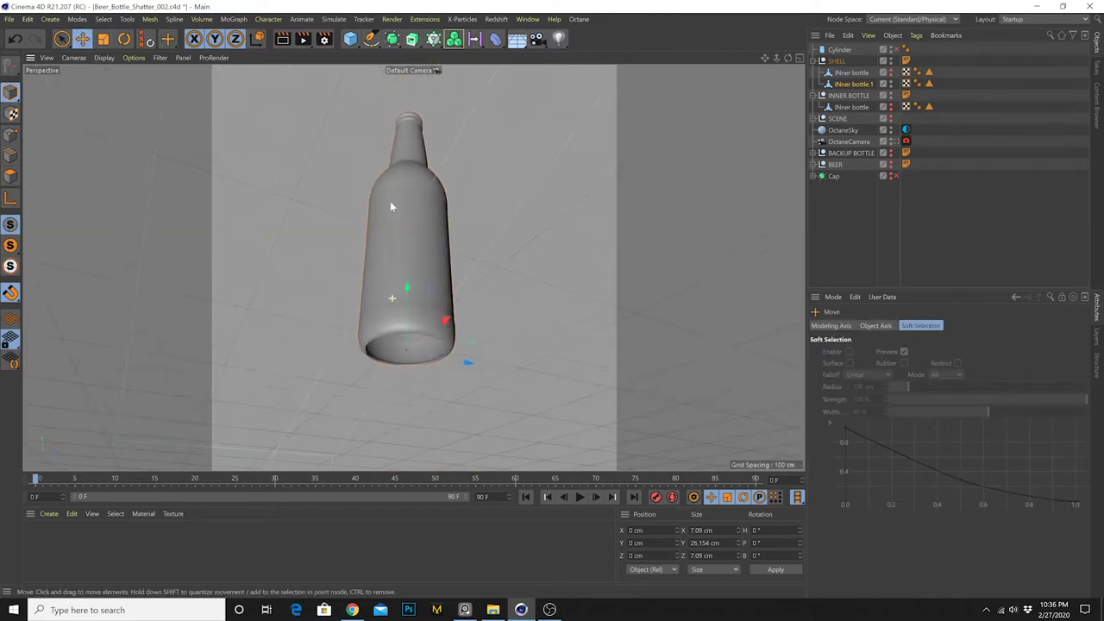
pyautogui.scroll(6, 433, 348)
pyautogui.moveTo(403, 355)
pyautogui.keyDown('alt'); pyautogui.mouseDown()
pyautogui.moveTo(452, 333)
pyautogui.moveTo(507, 329)
pyautogui.moveTo(426, 334)
pyautogui.moveTo(462, 364)
pyautogui.mouseUp(); pyautogui.keyUp('alt')
pyautogui.scroll(-6, 470, 363)
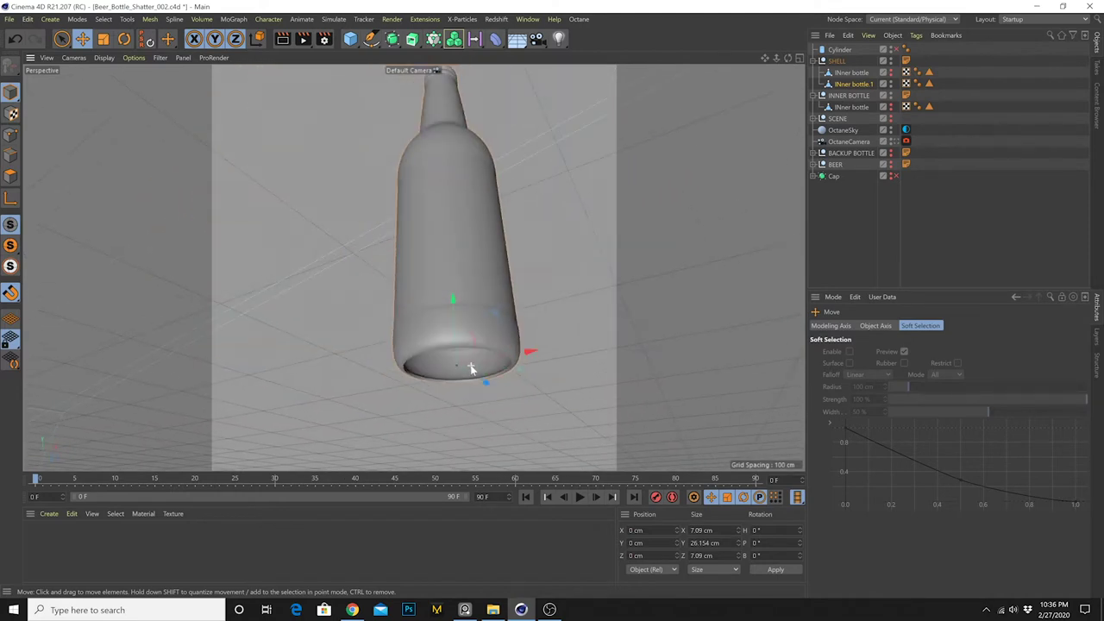
pyautogui.keyDown('alt'); pyautogui.moveTo(464, 240); pyautogui.dragTo(453, 299); pyautogui.keyUp('alt')
pyautogui.keyDown('alt'); pyautogui.moveTo(453, 303); pyautogui.dragTo(442, 348, button='middle'); pyautogui.keyUp('alt')
pyautogui.scroll(-6, 434, 267)
pyautogui.keyDown('alt'); pyautogui.moveTo(435, 215); pyautogui.dragTo(435, 259); pyautogui.keyUp('alt')
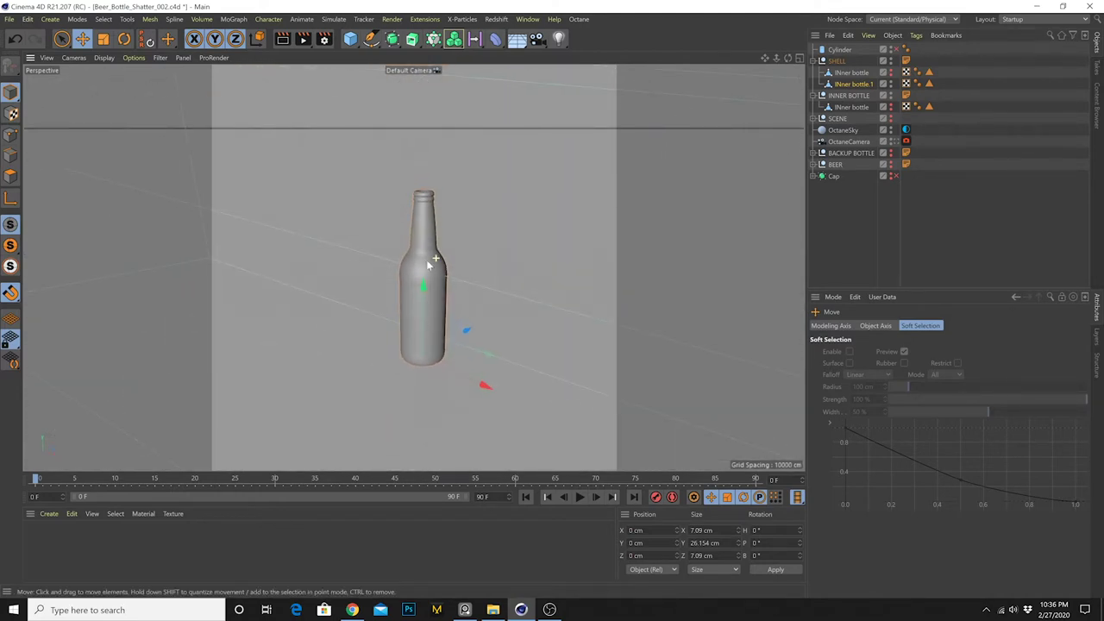
pyautogui.scroll(4, 430, 252)
pyautogui.keyDown('alt'); pyautogui.moveTo(430, 191); pyautogui.dragTo(424, 205); pyautogui.keyUp('alt')
pyautogui.scroll(3, 424, 205)
pyautogui.moveTo(424, 143); pyautogui.dragTo(467, 202)
pyautogui.hotkey('ctrl', 'z')
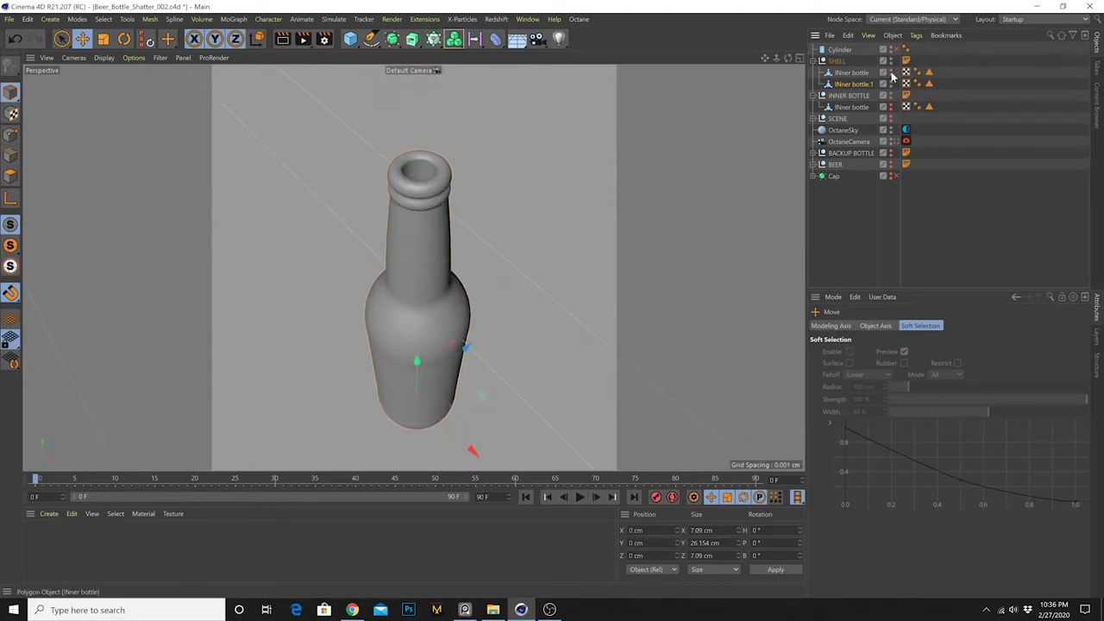
# Try to scale down the polygons of the original bottle mesh in SHELL, and undo the scaling
pyautogui.click(10, 176)
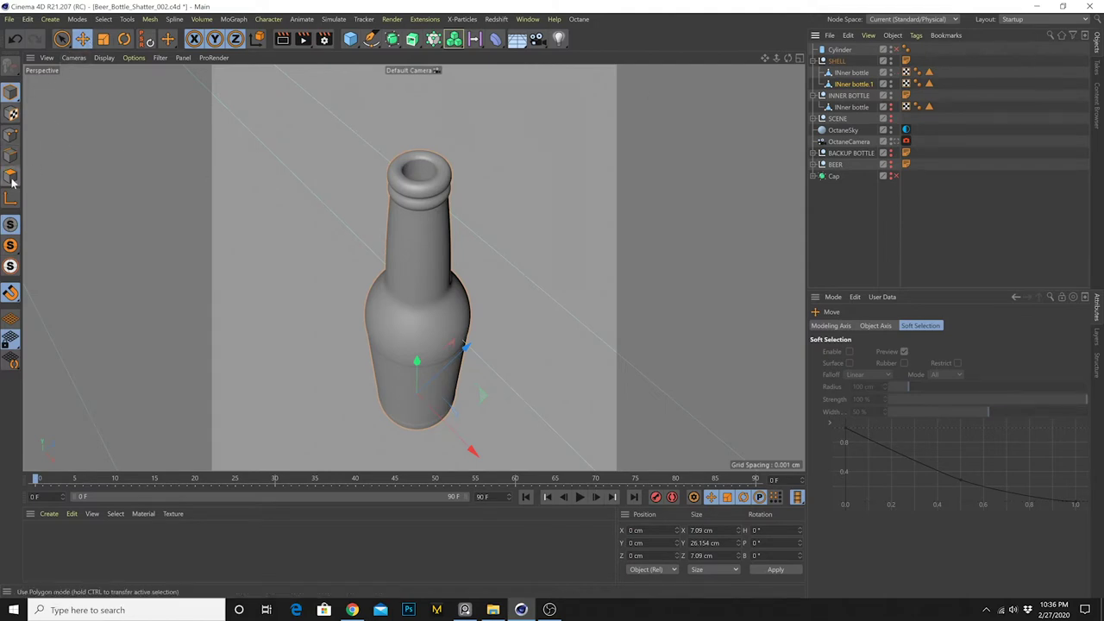
pyautogui.click(854, 73)
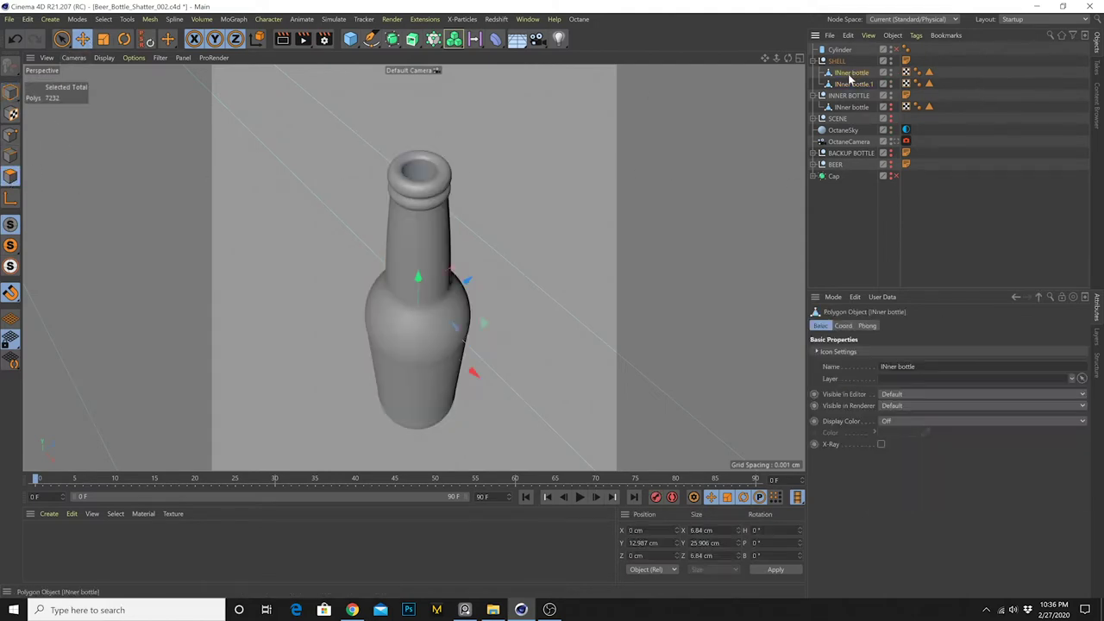
pyautogui.click(82, 40)
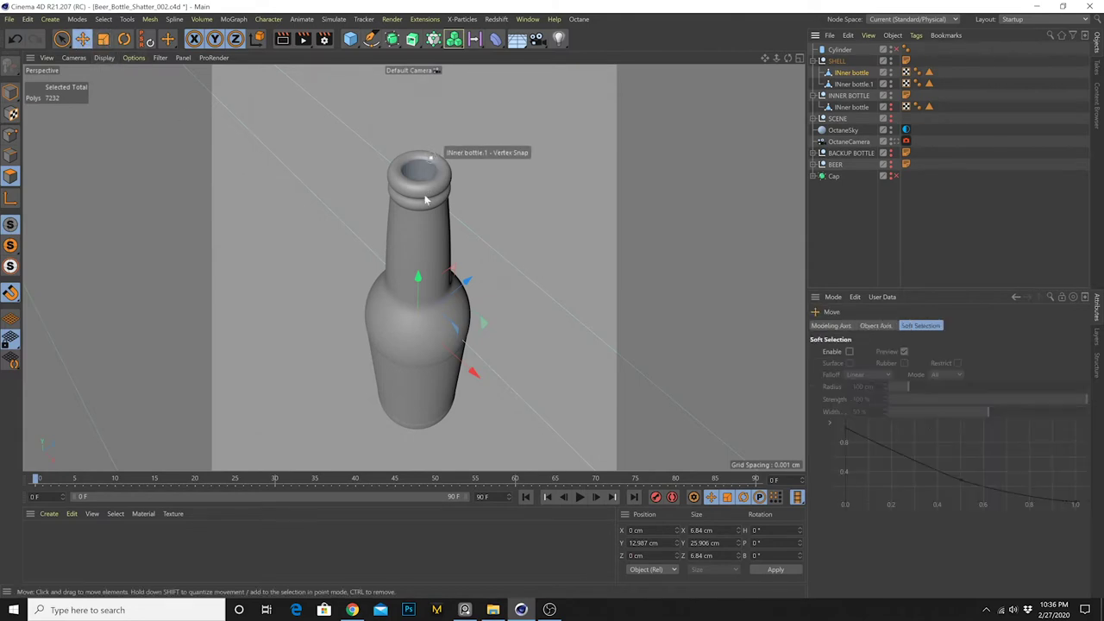
pyautogui.click(857, 73)
pyautogui.press('t')
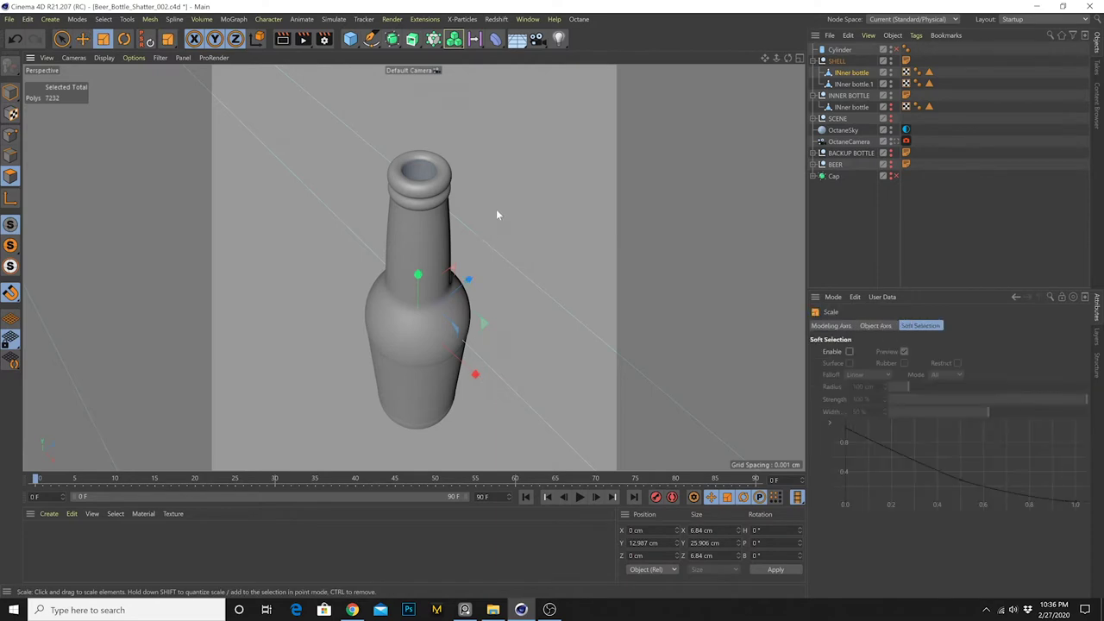
pyautogui.moveTo(495, 209); pyautogui.dragTo(489, 211)
pyautogui.hotkey('ctrl', 'z')
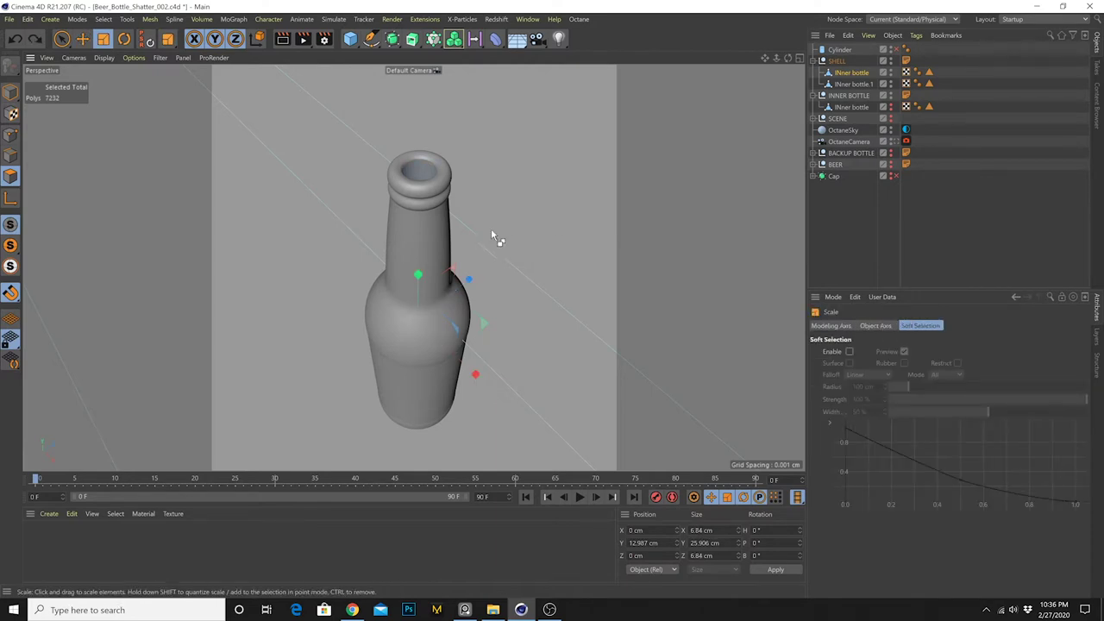
# Try to move the original bottle mesh in SHELL as a whole object, and undo the move
pyautogui.click(10, 92)
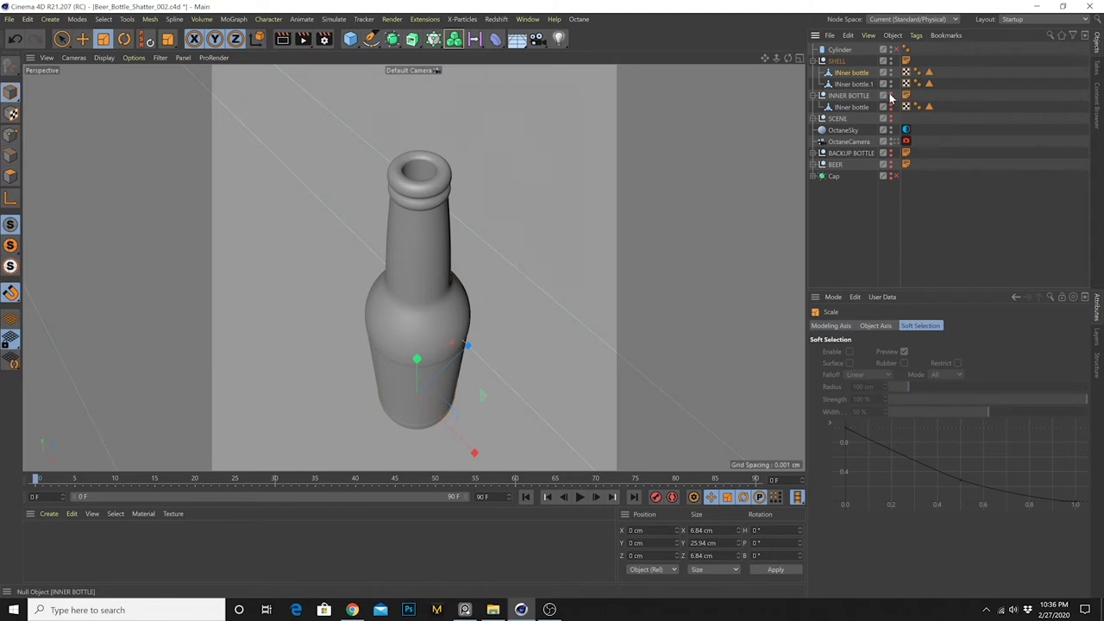
pyautogui.click(857, 76)
pyautogui.press('e')
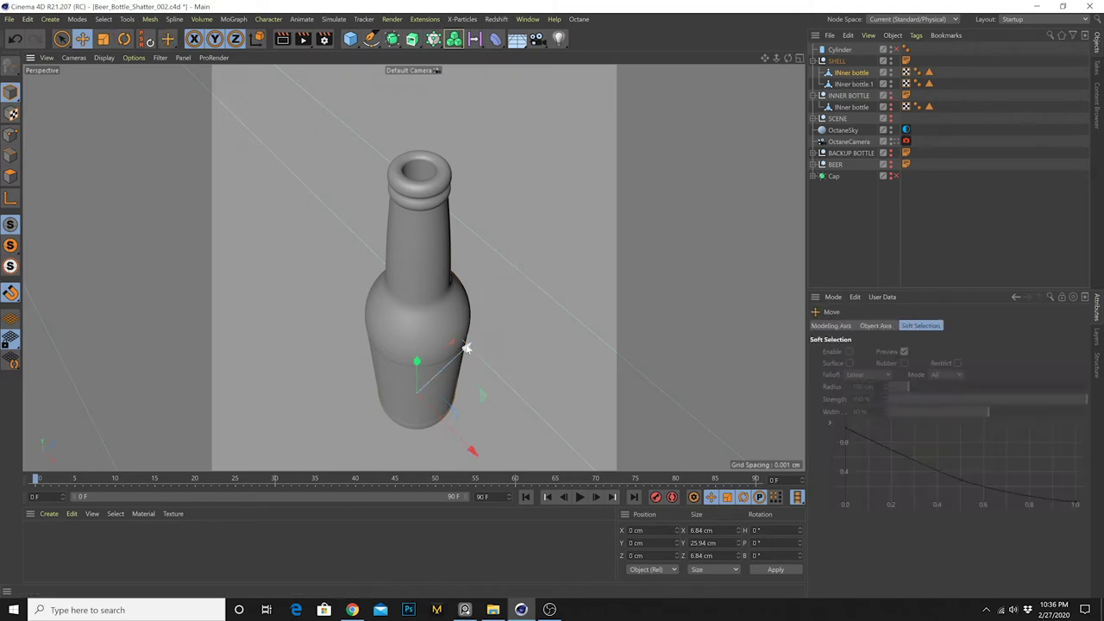
pyautogui.moveTo(418, 378); pyautogui.dragTo(371, 237)
pyautogui.hotkey('ctrl', 'z')
pyautogui.scroll(-3, 425, 324)
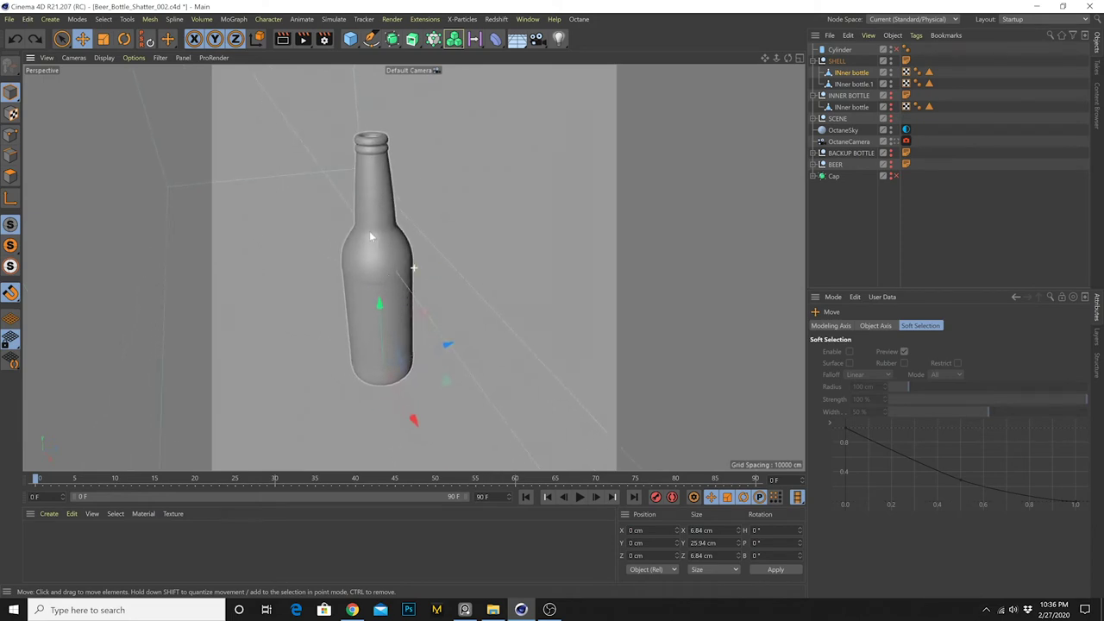
# Add a cylinder primitive and scale it down toward the size of the bottle's body
pyautogui.click(838, 61)
pyautogui.moveTo(352, 39); pyautogui.dragTo(580, 59)
pyautogui.moveTo(564, 201); pyautogui.dragTo(345, 264)
pyautogui.keyDown('alt'); pyautogui.moveTo(529, 262); pyautogui.dragTo(525, 357); pyautogui.keyUp('alt')
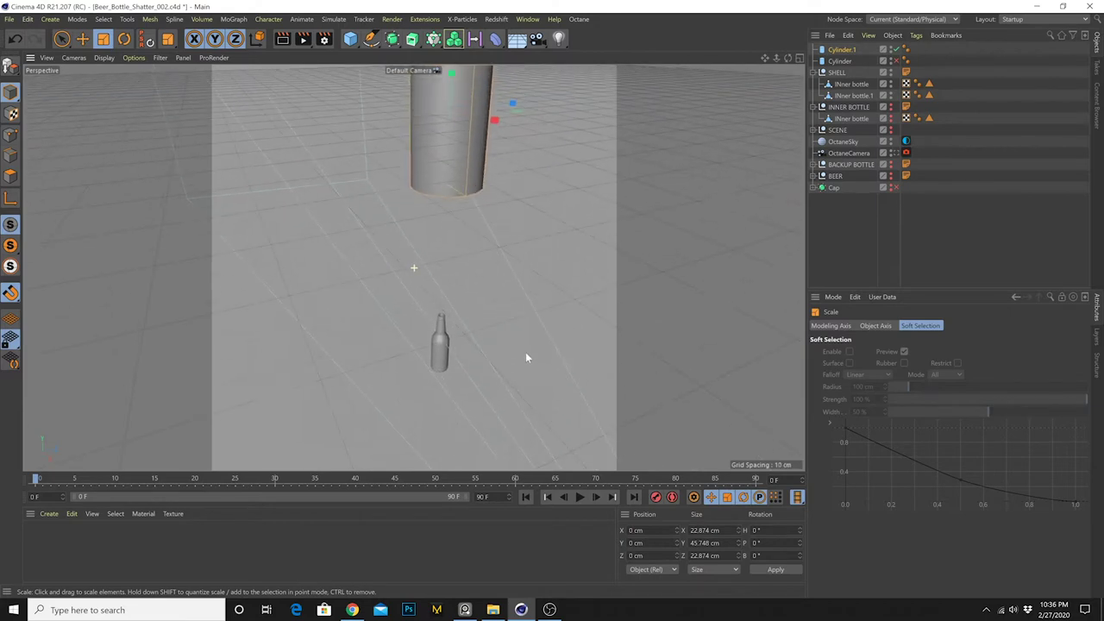
pyautogui.moveTo(529, 146); pyautogui.dragTo(298, 233)
# Move the new cylinder down into the bottle's body and size it to about 7 cm wide and 13.7 cm tall
pyautogui.press('e')
pyautogui.press('t')
pyautogui.moveTo(451, 89); pyautogui.dragTo(431, 368)
pyautogui.scroll(8, 438, 368)
pyautogui.press('e')
pyautogui.moveTo(448, 266); pyautogui.dragTo(448, 284)
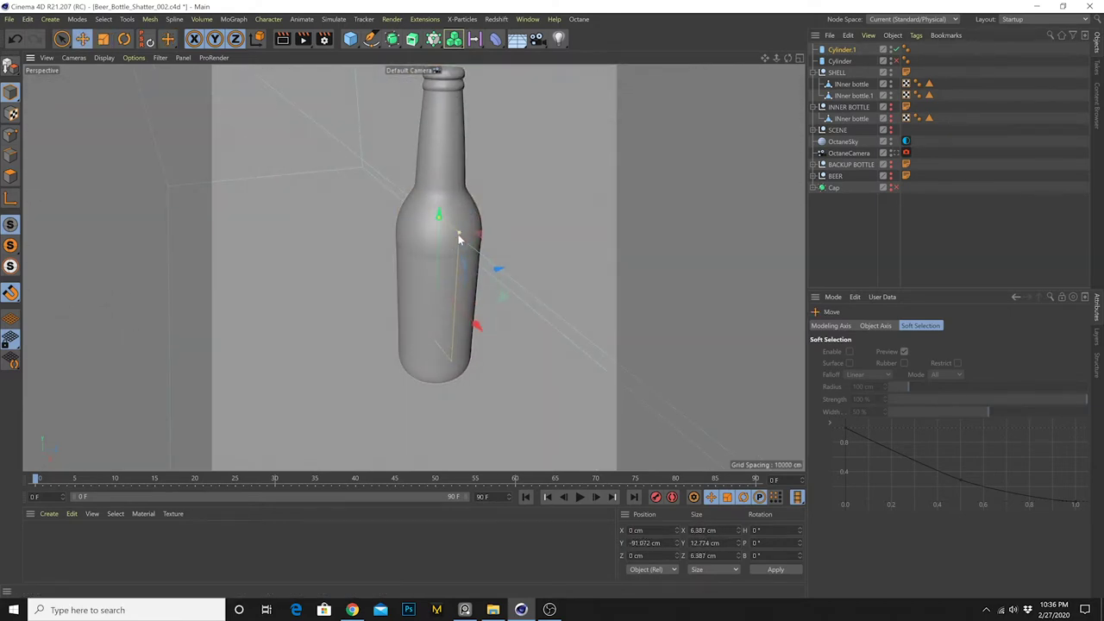
pyautogui.moveTo(458, 236); pyautogui.dragTo(439, 223)
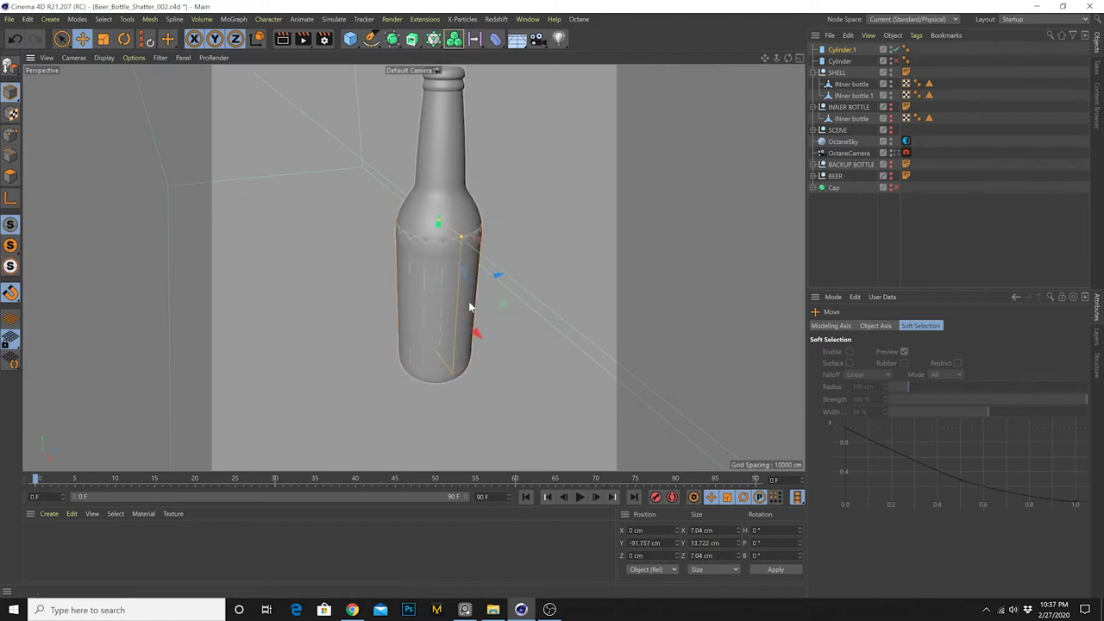
pyautogui.keyDown('alt'); pyautogui.moveTo(455, 263); pyautogui.dragTo(446, 301, button='middle'); pyautogui.keyUp('alt')
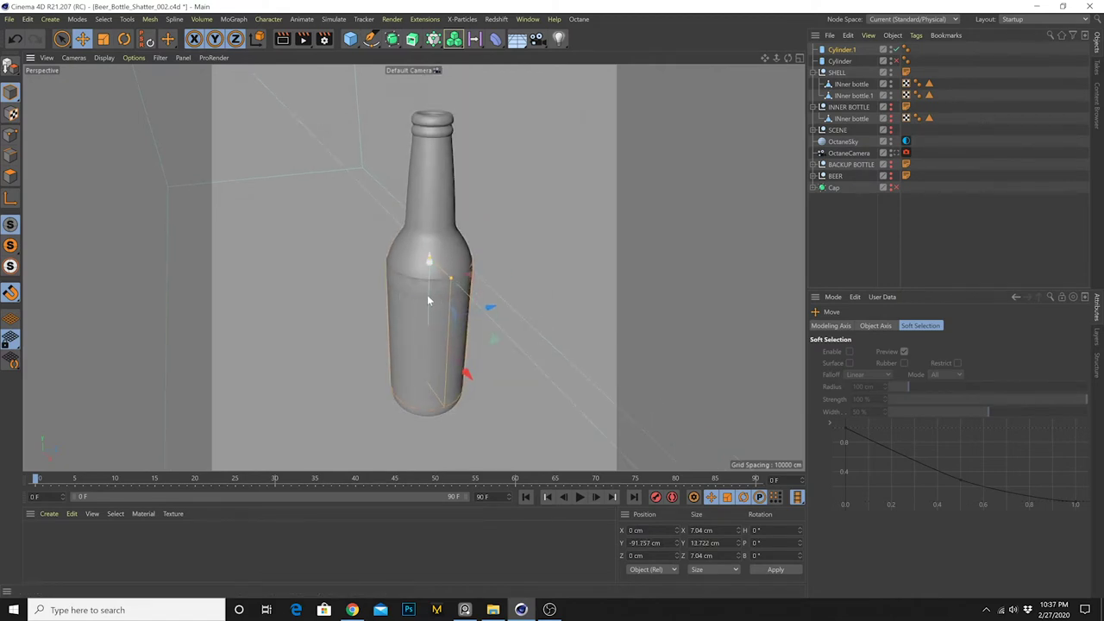
# Add a cone primitive and scale it down toward the bottle's width
pyautogui.moveTo(351, 42); pyautogui.dragTo(515, 55)
pyautogui.press('t')
pyautogui.moveTo(501, 243); pyautogui.dragTo(445, 242)
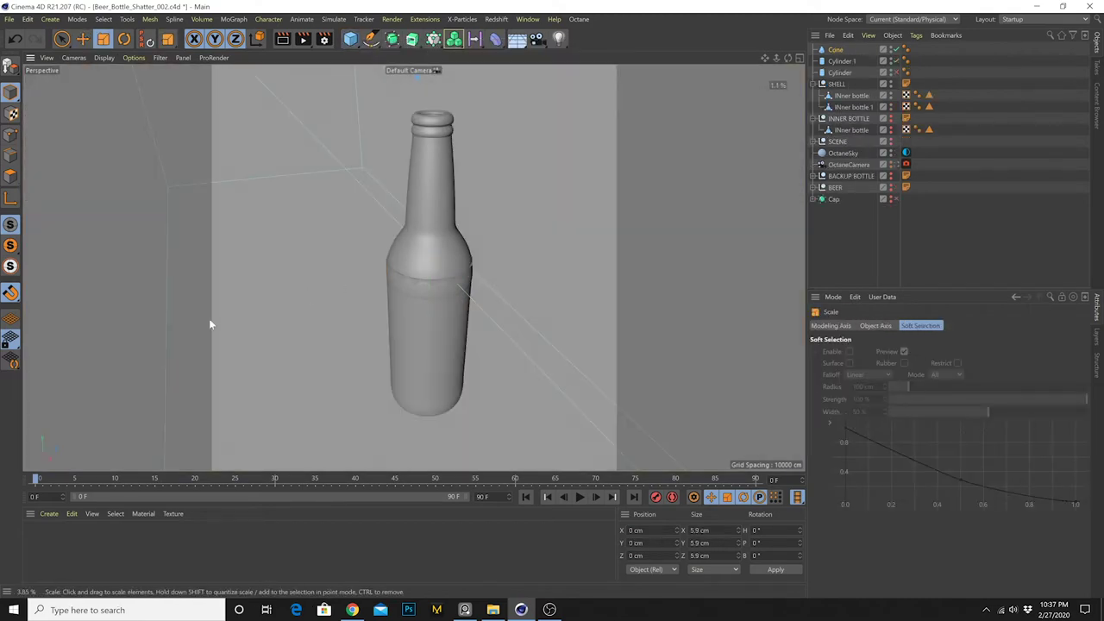
pyautogui.hotkey('ctrl', 'z')
pyautogui.press('o')
pyautogui.moveTo(490, 274); pyautogui.dragTo(362, 301)
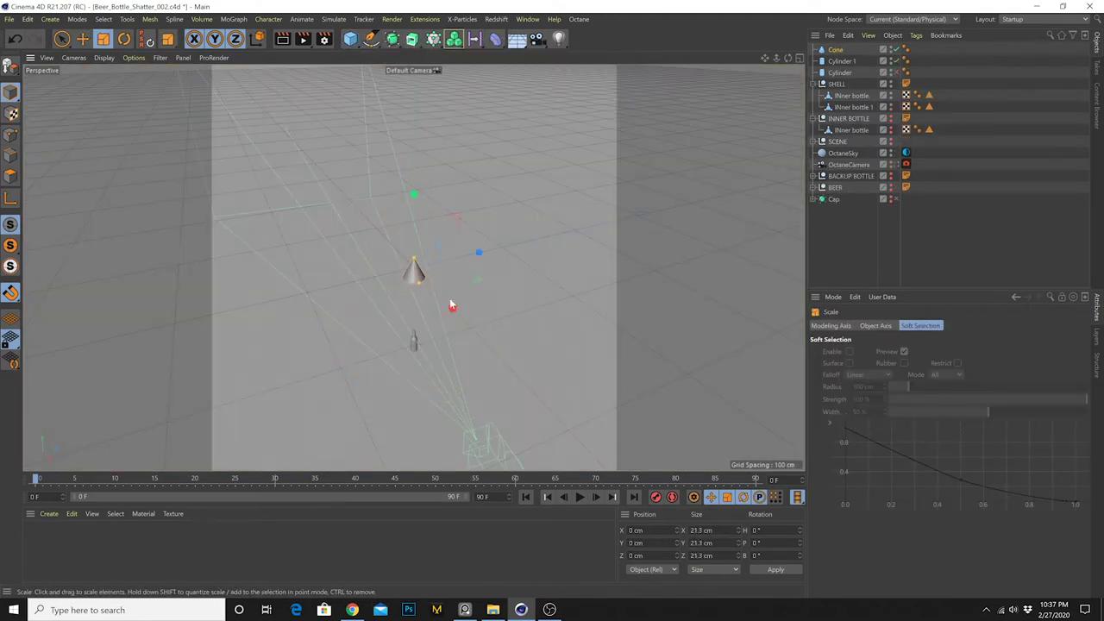
pyautogui.moveTo(449, 302); pyautogui.dragTo(371, 298)
# Move the cone down into the bottle's shoulder, scale it to about 6.8 cm, and undo a sideways shift
pyautogui.press('e')
pyautogui.moveTo(412, 207); pyautogui.dragTo(401, 299)
pyautogui.scroll(8, 412, 343)
pyautogui.press('t')
pyautogui.moveTo(526, 368); pyautogui.dragTo(432, 368)
pyautogui.press('e')
pyautogui.moveTo(439, 266); pyautogui.dragTo(439, 235)
pyautogui.moveTo(485, 264); pyautogui.dragTo(533, 253)
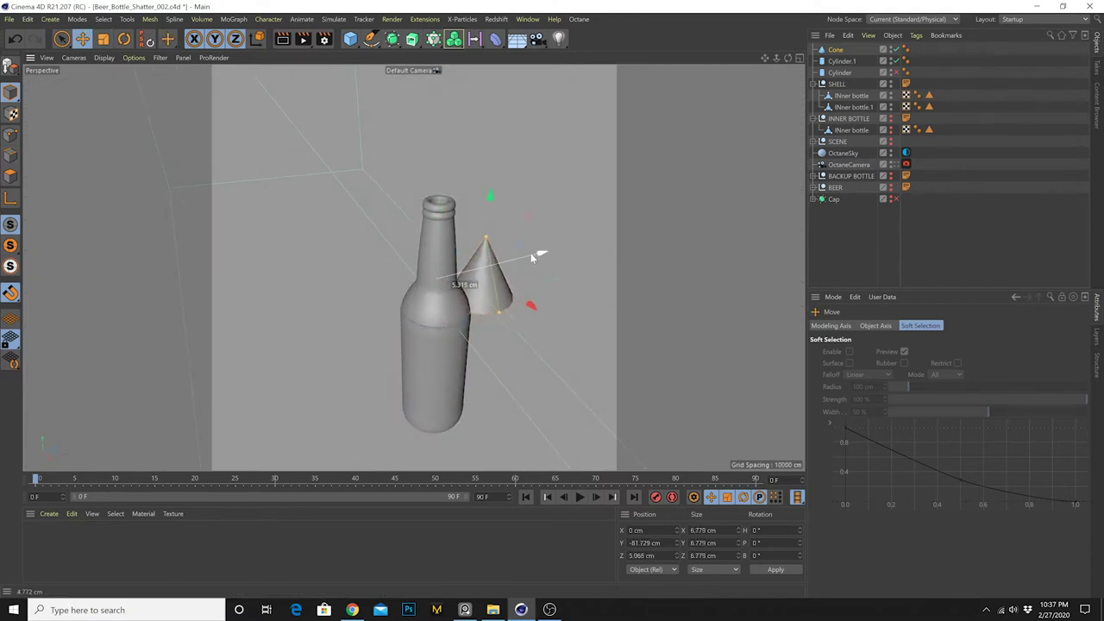
pyautogui.hotkey('ctrl', 'z')
# Duplicate the body cylinder upward into the neck and shrink the copy to about 3.8 cm wide and 7.7 cm tall
pyautogui.click(452, 255)
pyautogui.click(842, 60)
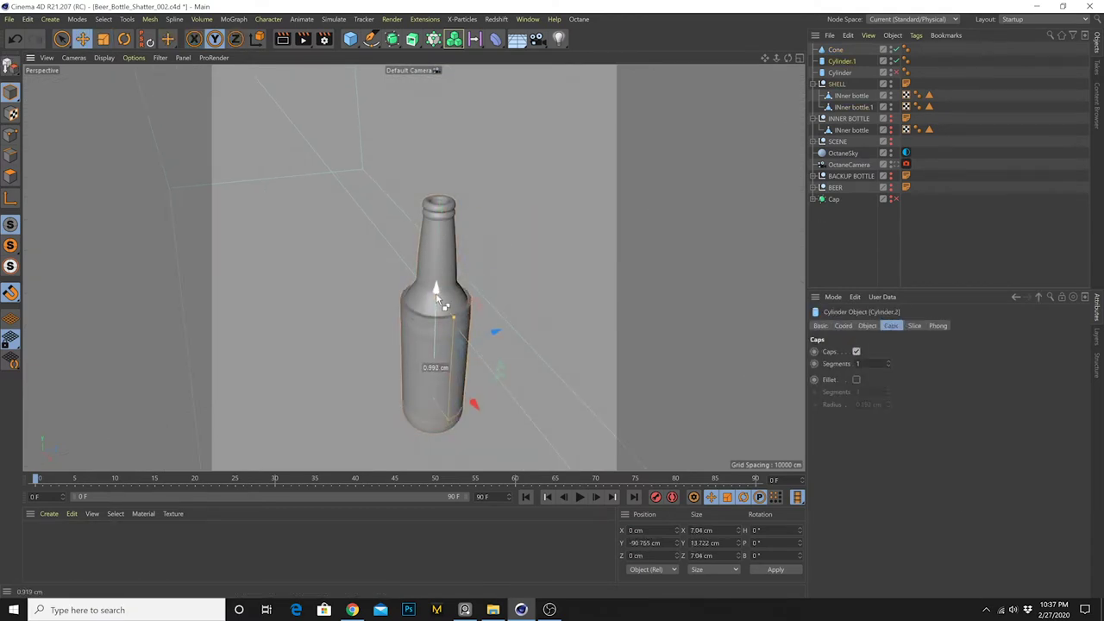
pyautogui.keyDown('ctrl'); pyautogui.moveTo(437, 299); pyautogui.dragTo(369, 297); pyautogui.keyUp('ctrl')
pyautogui.press('t')
pyautogui.press('e')
pyautogui.moveTo(449, 204); pyautogui.dragTo(447, 209)
# Add a Taper deformer under the neck cylinder and adjust it to narrow the cylinder toward the bottle's mouth
pyautogui.click(495, 39)
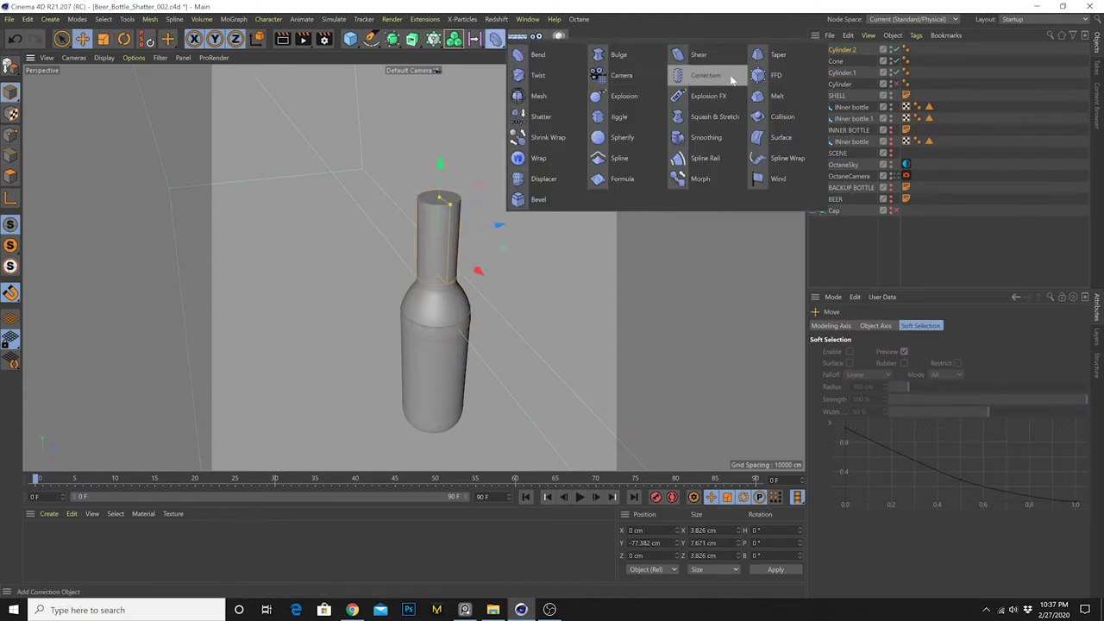
pyautogui.keyDown('shift'); pyautogui.click(776, 54); pyautogui.keyUp('shift')
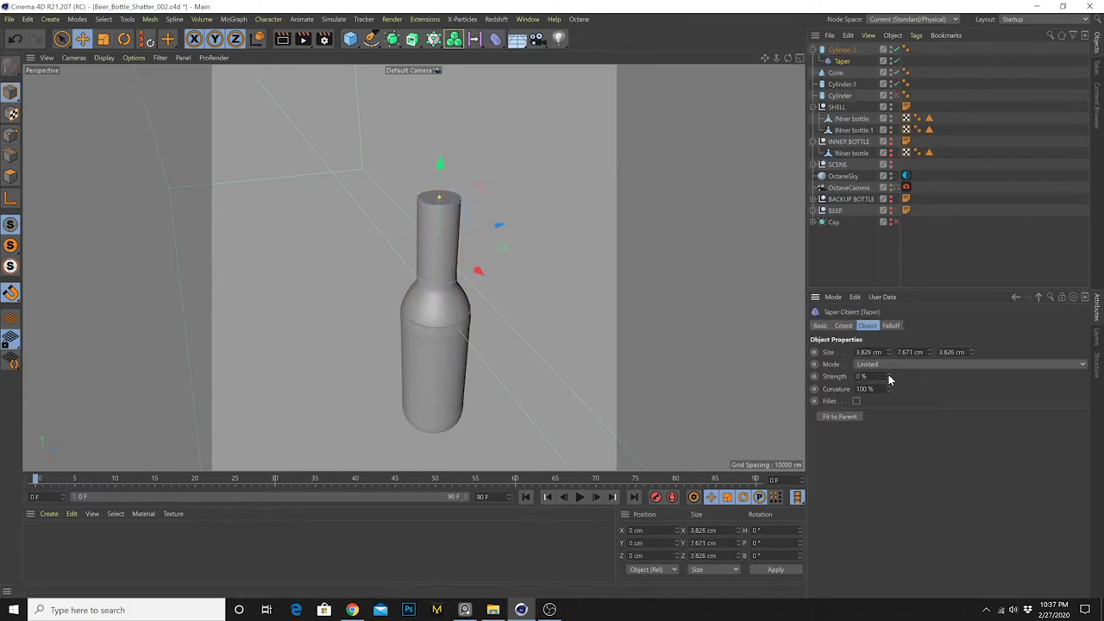
pyautogui.press('e')
pyautogui.moveTo(444, 193); pyautogui.dragTo(443, 196)
# Move the neck cylinder, cone and body cylinder together about 9.8 cm along Z, clear of the bottle
pyautogui.click(842, 49)
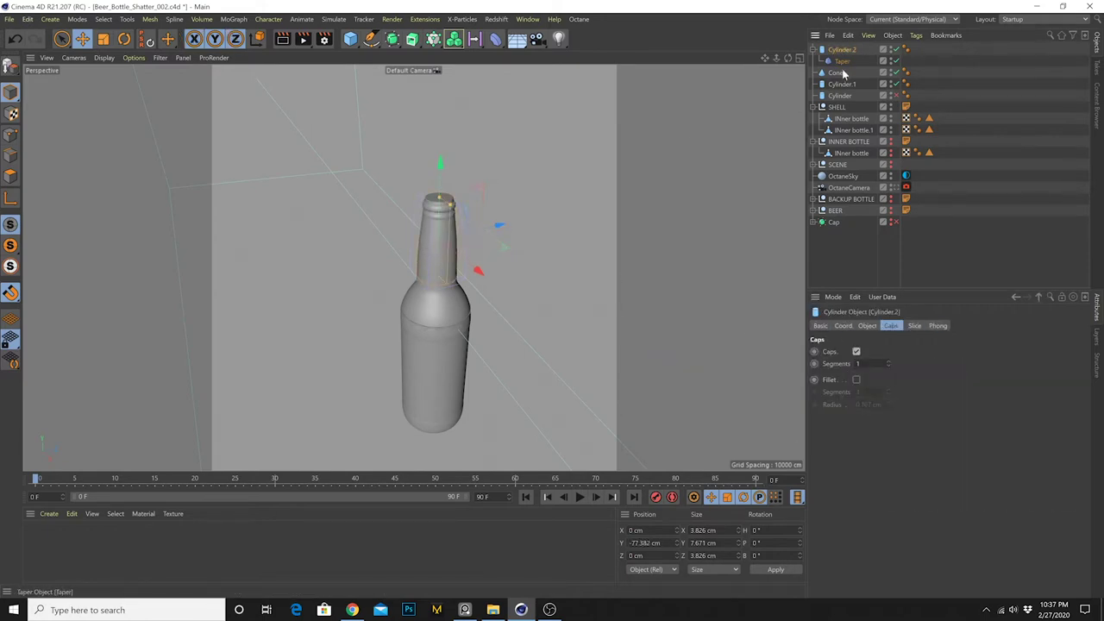
pyautogui.keyDown('shift'); pyautogui.click(841, 85); pyautogui.keyUp('shift')
pyautogui.moveTo(496, 288); pyautogui.dragTo(572, 266)
pyautogui.click(868, 71)
pyautogui.click(842, 49)
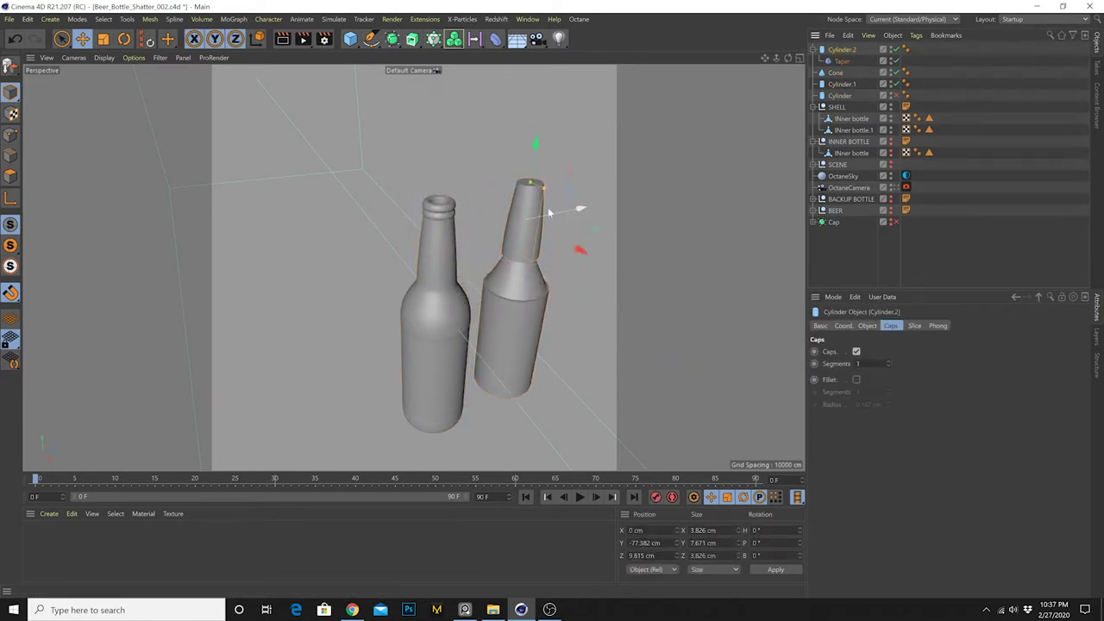
# Set the cone's top radius to 1 cm to blend the shoulder into the neck
pyautogui.click(835, 72)
pyautogui.click(866, 325)
pyautogui.moveTo(914, 352)
pyautogui.mouseDown()
pyautogui.moveTo(914, 335)
pyautogui.moveTo(914, 350)
pyautogui.mouseUp()
pyautogui.click(915, 354)
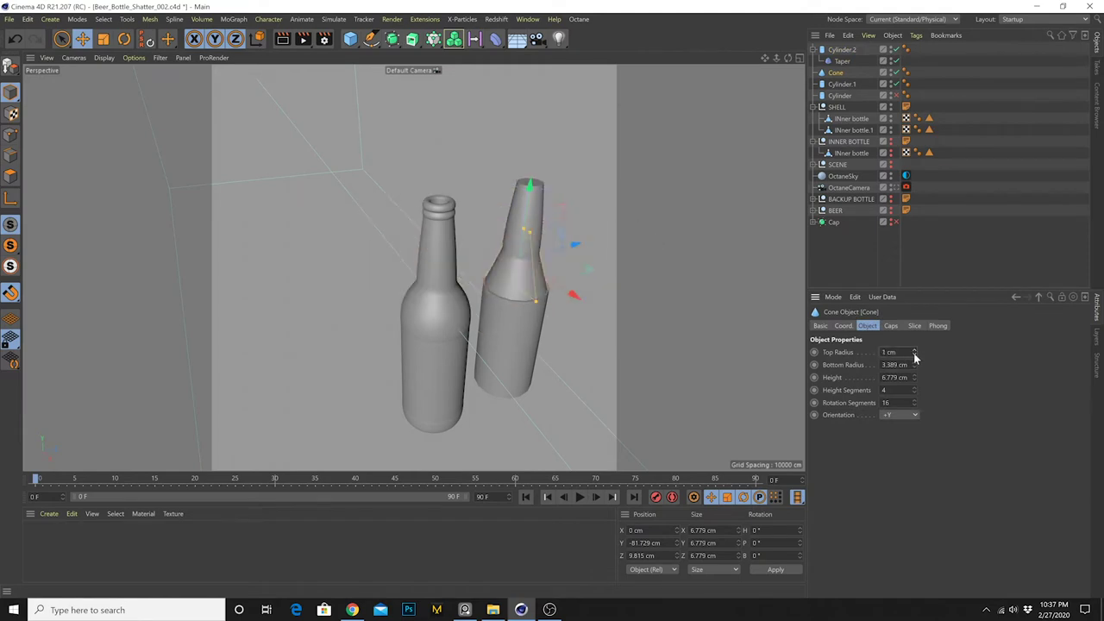
# Merge the tapered neck cylinder, cone and body cylinder into a single polygon object, removing the originals
pyautogui.click(842, 61)
pyautogui.click(835, 73)
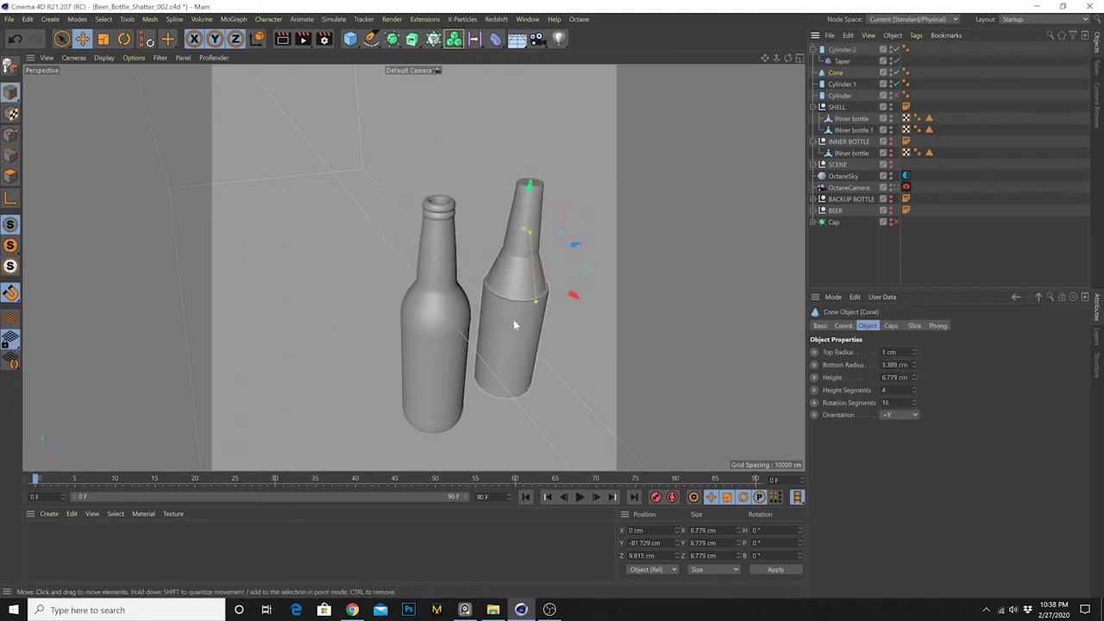
pyautogui.click(515, 320)
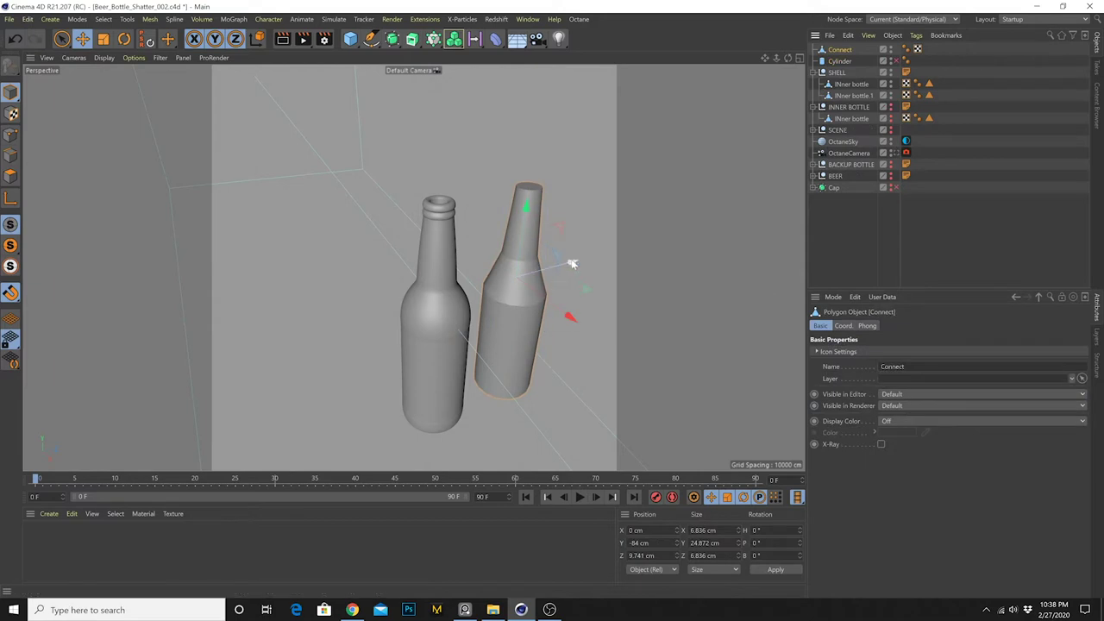
# Move the merged shape back inside the bottle and scale it down to about 6.1 cm wide and 22.2 cm tall
pyautogui.moveTo(572, 263); pyautogui.dragTo(500, 300)
pyautogui.press('t')
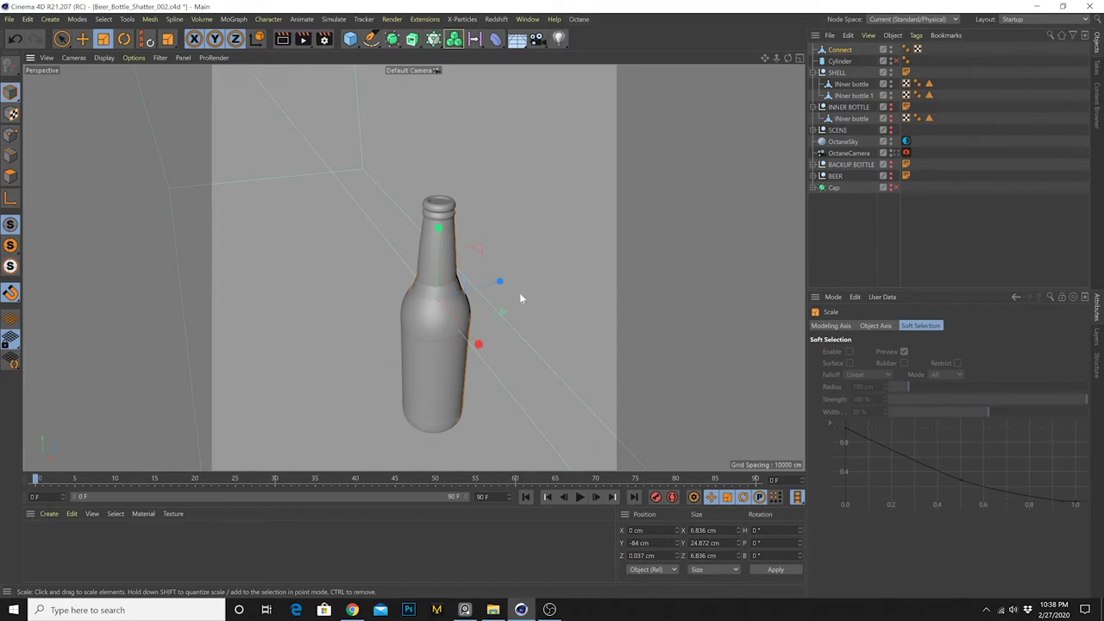
pyautogui.moveTo(520, 294); pyautogui.dragTo(469, 308)
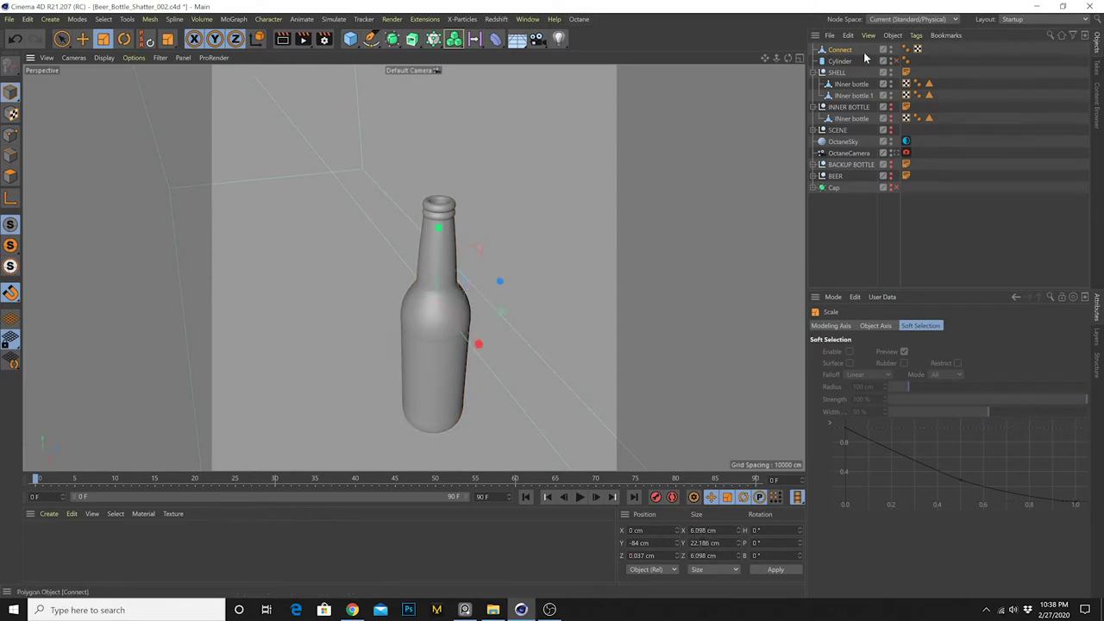
# Rename the merged object as INNER DYNAMIC COLLIDER
pyautogui.doubleClick(842, 51)
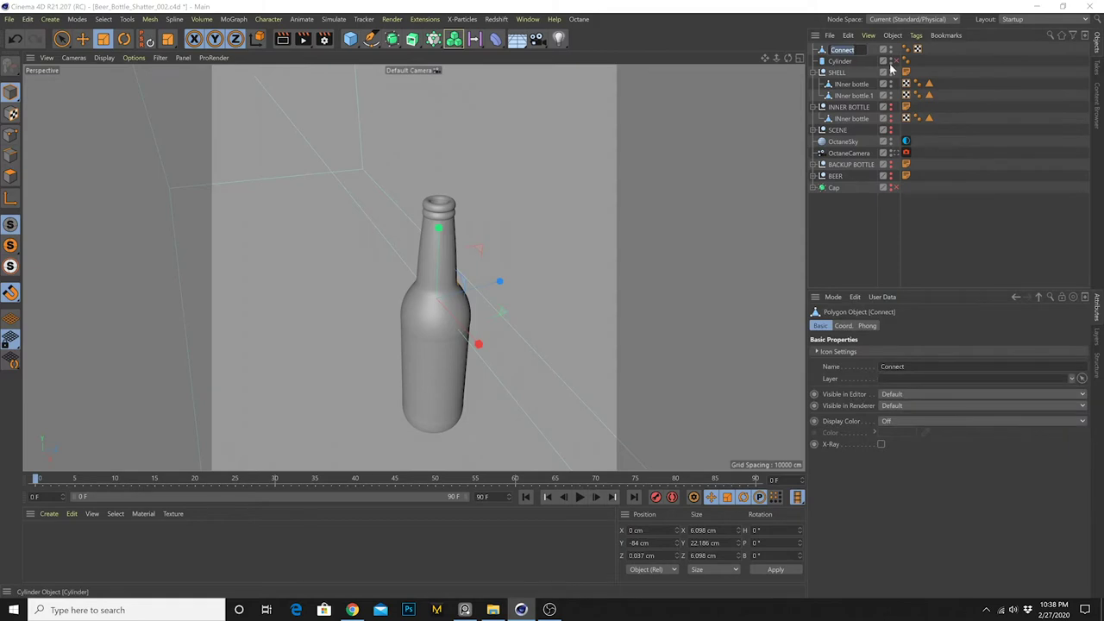
pyautogui.write('INNER DYNAMIC COLLIDER')
pyautogui.press('Return')
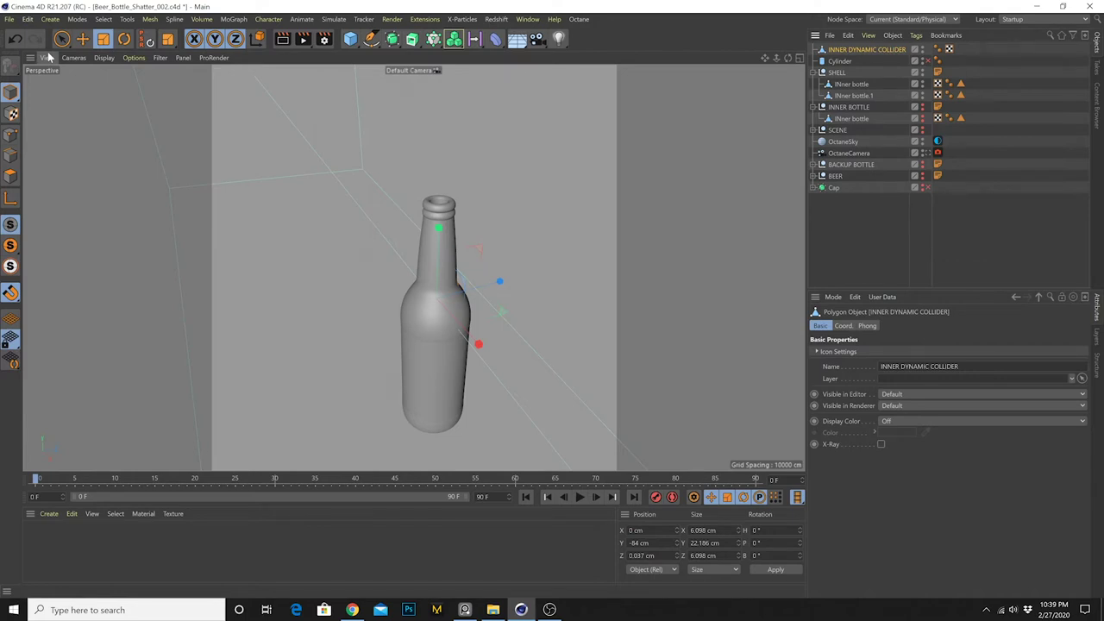
# Enable the base cylinder and make the SCENE group visible, with the bottle framed from the front
pyautogui.click(926, 61)
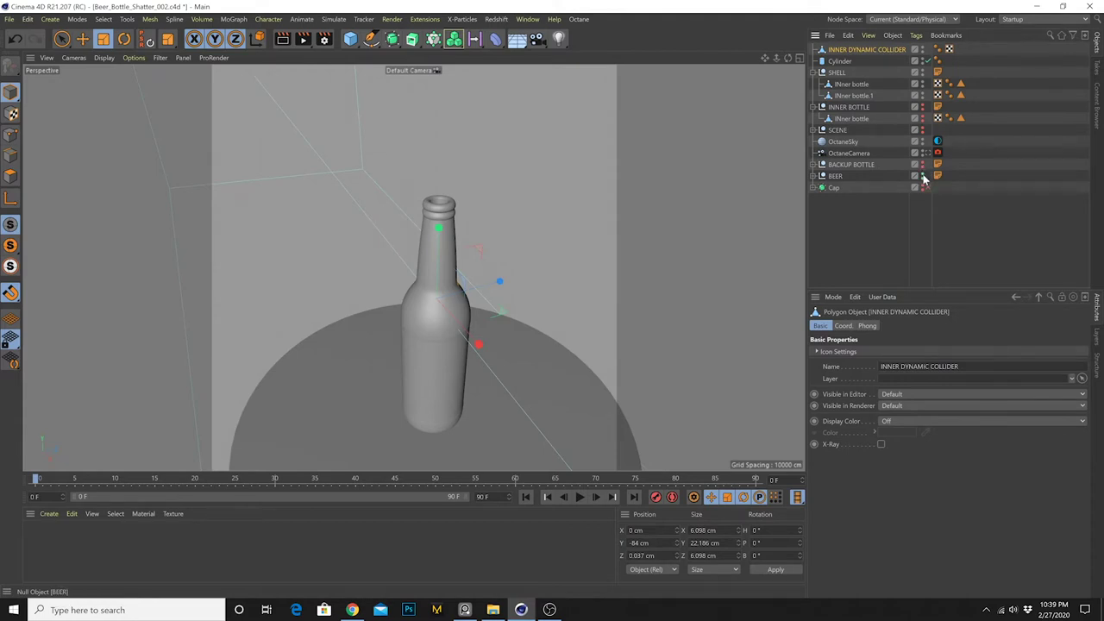
pyautogui.keyDown('alt'); pyautogui.click(922, 130); pyautogui.keyUp('alt')
pyautogui.keyDown('alt'); pyautogui.moveTo(493, 281); pyautogui.dragTo(438, 310); pyautogui.keyUp('alt')
pyautogui.click(82, 38)
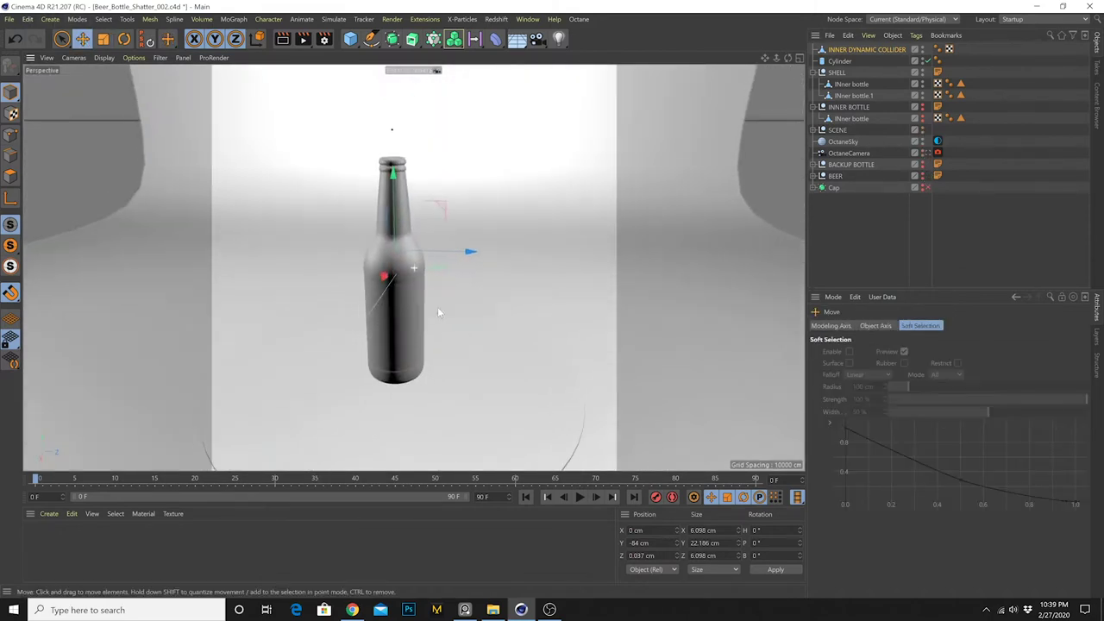
pyautogui.keyDown('alt'); pyautogui.moveTo(438, 310); pyautogui.dragTo(492, 317, button='middle'); pyautogui.keyUp('alt')
# Spread the pieces along Z, moving INNER DYNAMIC COLLIDER to one side of the shell and INner bottle 12 cm to the other
pyautogui.click(868, 49)
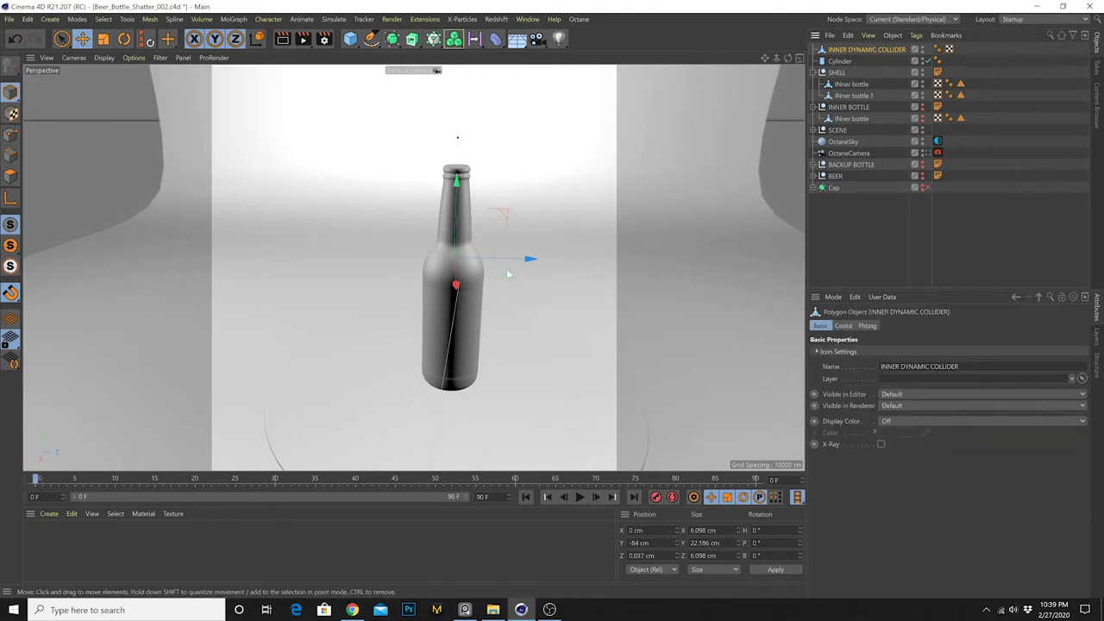
pyautogui.moveTo(526, 258); pyautogui.dragTo(431, 256)
pyautogui.click(853, 84)
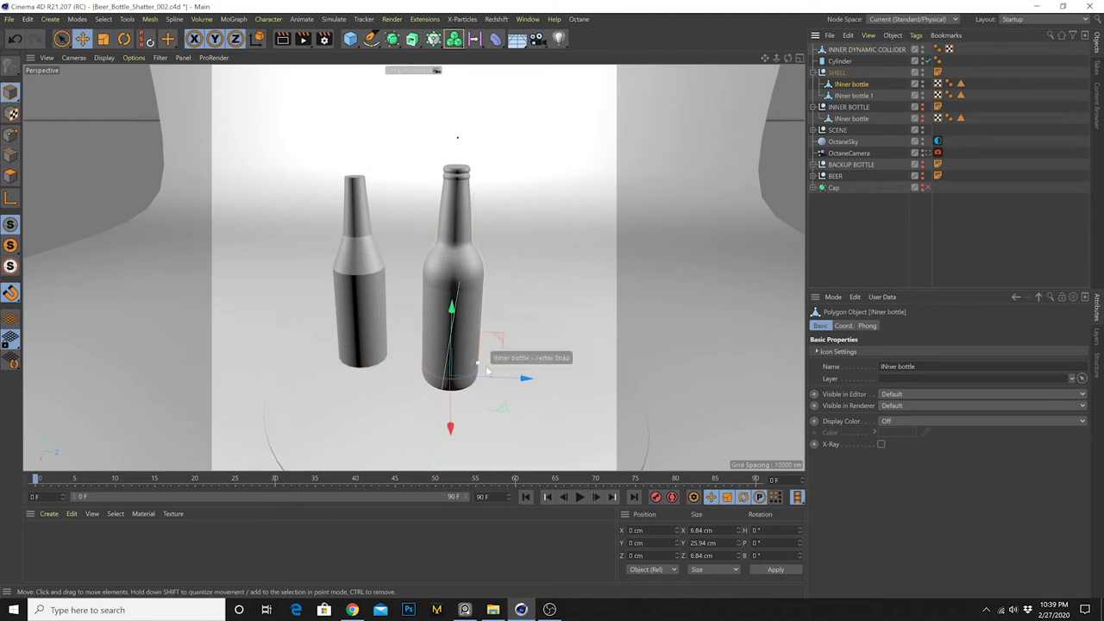
pyautogui.moveTo(491, 373); pyautogui.dragTo(595, 377)
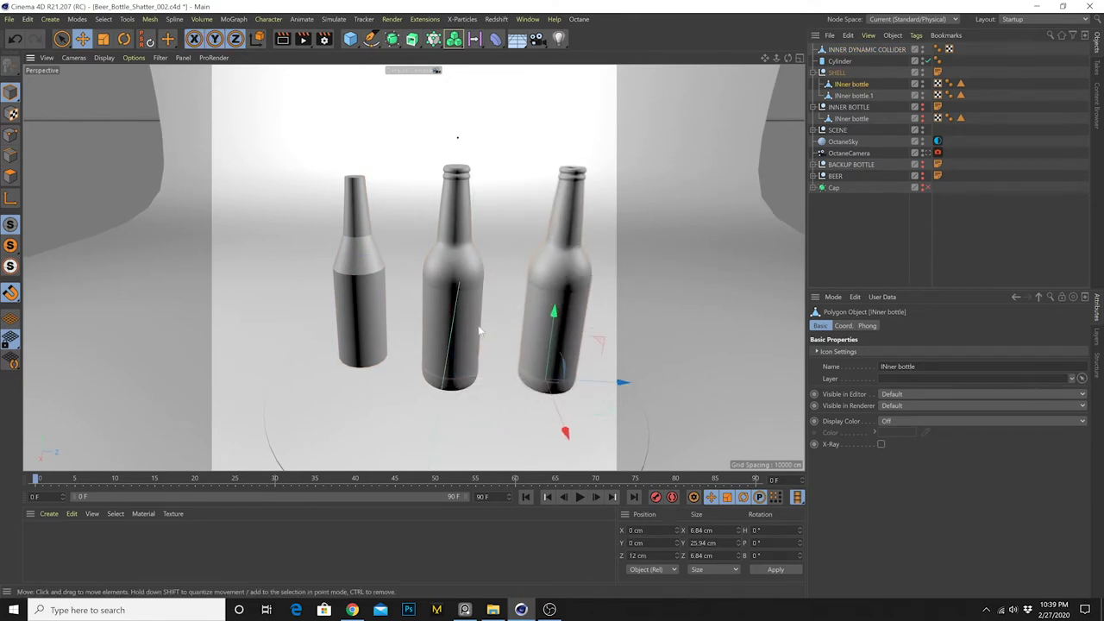
# Rename the thickened middle bottle in the SHELL group as OUTERSHELL
pyautogui.keyDown('alt'); pyautogui.moveTo(478, 329); pyautogui.dragTo(487, 292); pyautogui.keyUp('alt')
pyautogui.click(466, 298)
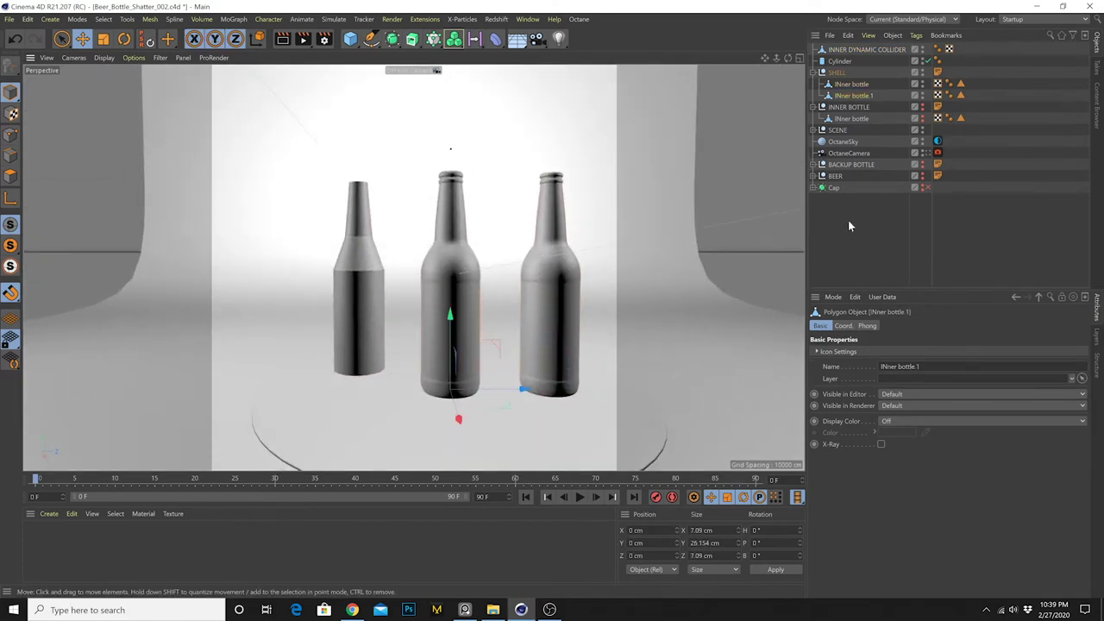
pyautogui.doubleClick(852, 96)
pyautogui.write('OUT')
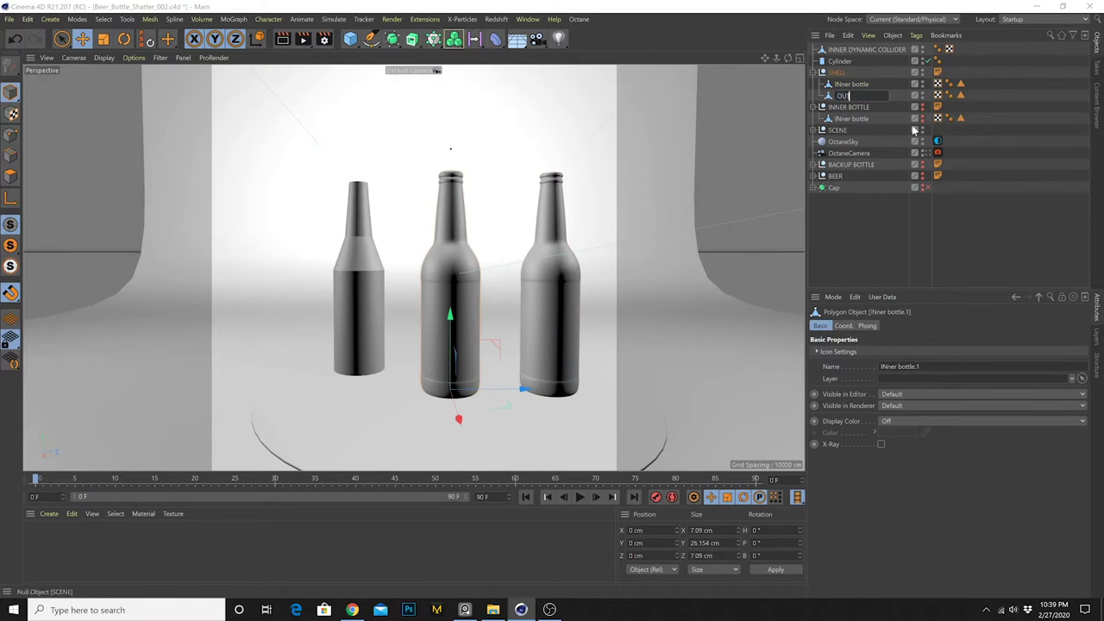
pyautogui.write('ERSHELL')
pyautogui.press('Return')
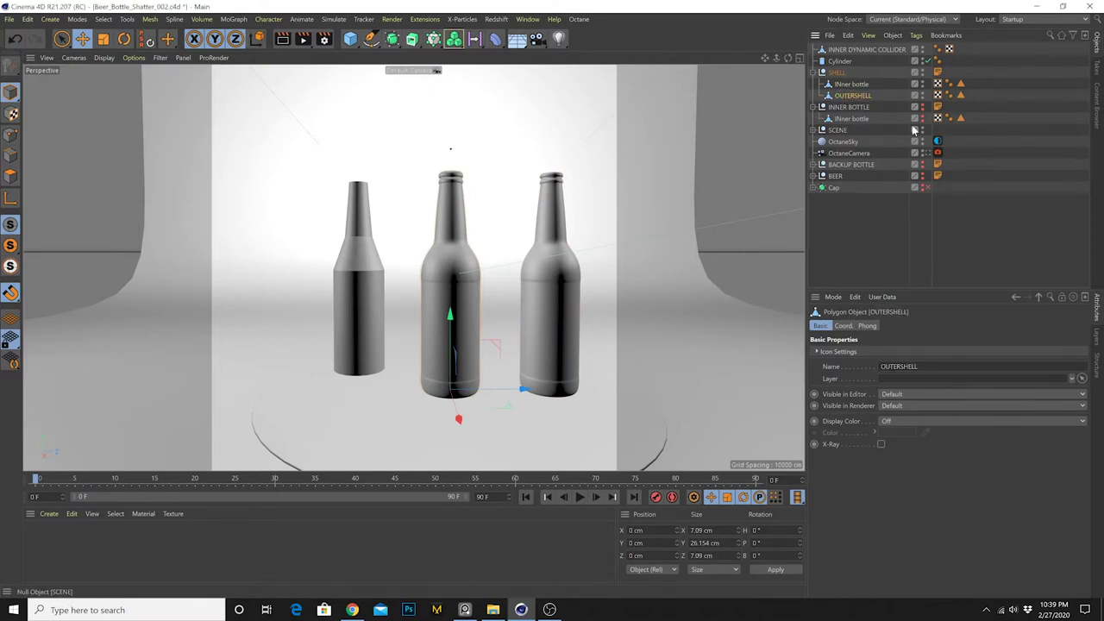
# Delete the INNER BOTTLE group with its mesh and select OUTERSHELL in the scene
pyautogui.click(850, 107)
pyautogui.press('Delete')
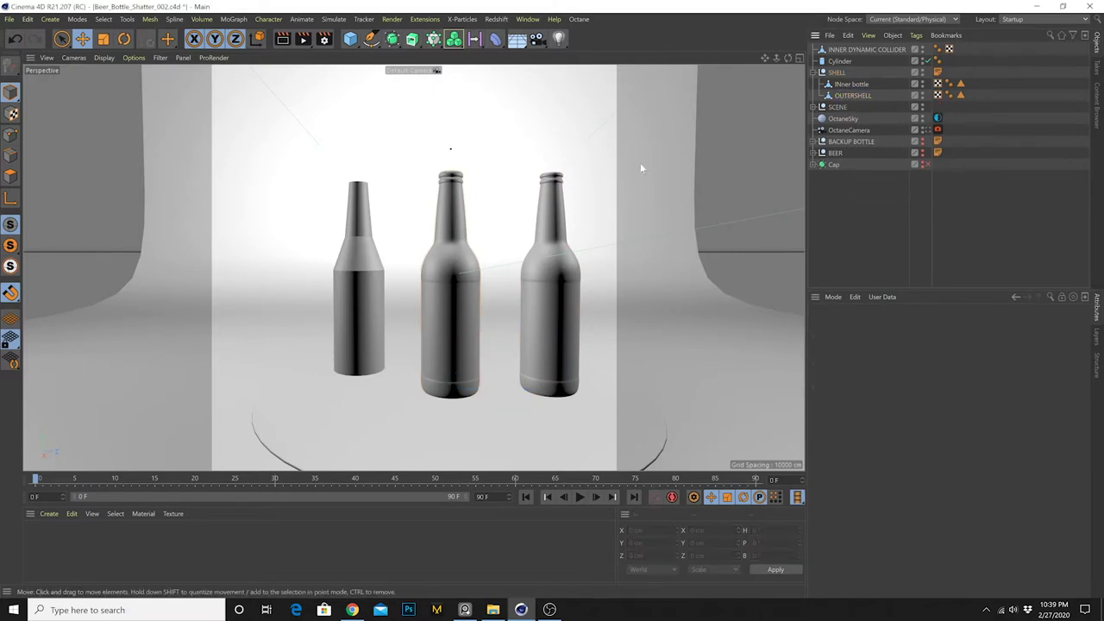
pyautogui.click(431, 259)
pyautogui.keyDown('alt'); pyautogui.moveTo(549, 307); pyautogui.dragTo(542, 307, button='middle'); pyautogui.keyUp('alt')
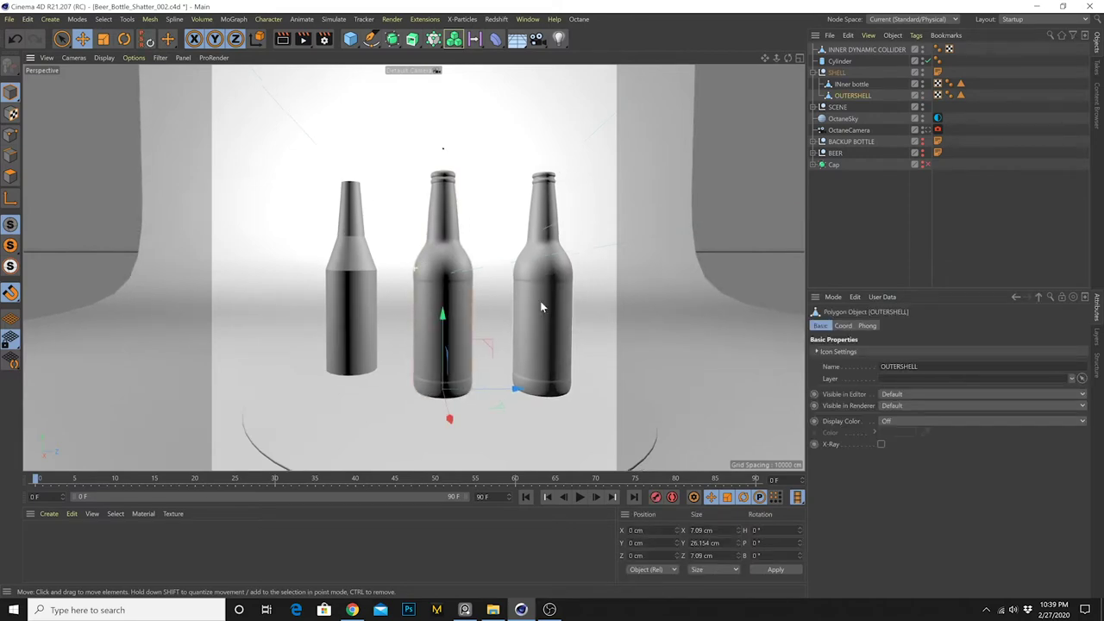
# Open the Octane Live Viewer, start rendering the scene, and place the viewer clear of the bottles
pyautogui.click(579, 19)
pyautogui.click(604, 38)
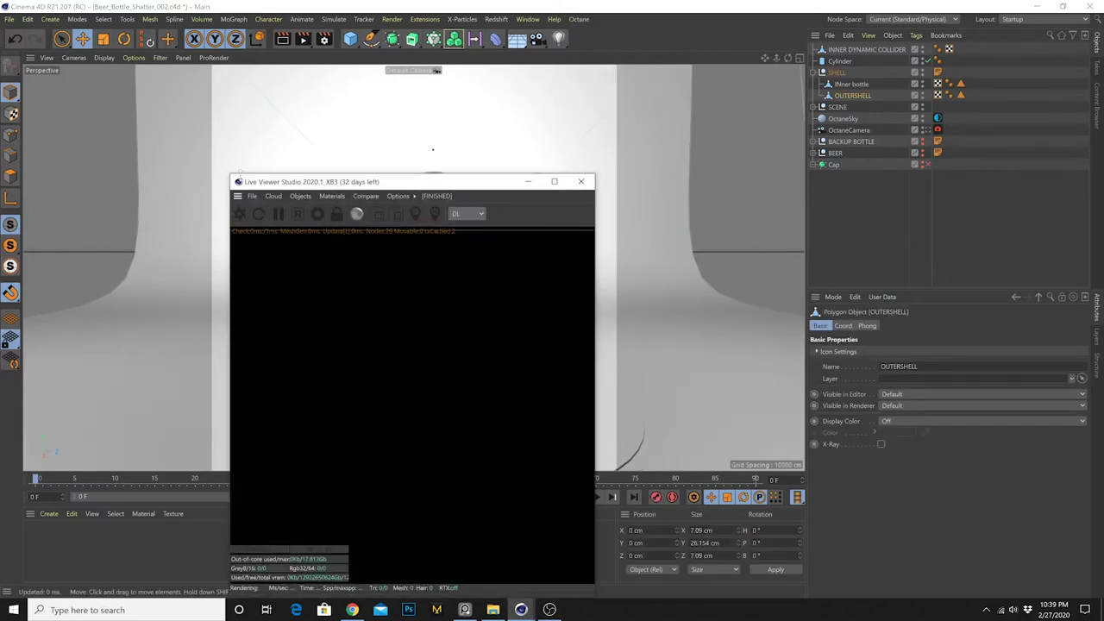
pyautogui.click(240, 214)
pyautogui.moveTo(379, 184); pyautogui.dragTo(177, 63)
# Create an Octane Specular material and assign it to INner bottle
pyautogui.click(128, 74)
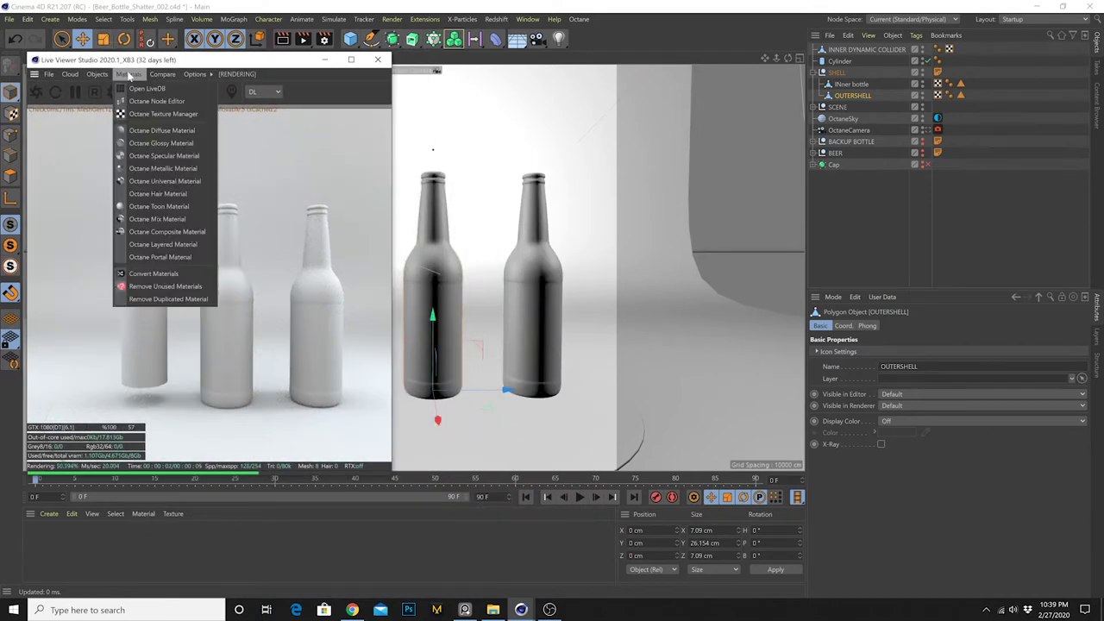
pyautogui.click(162, 156)
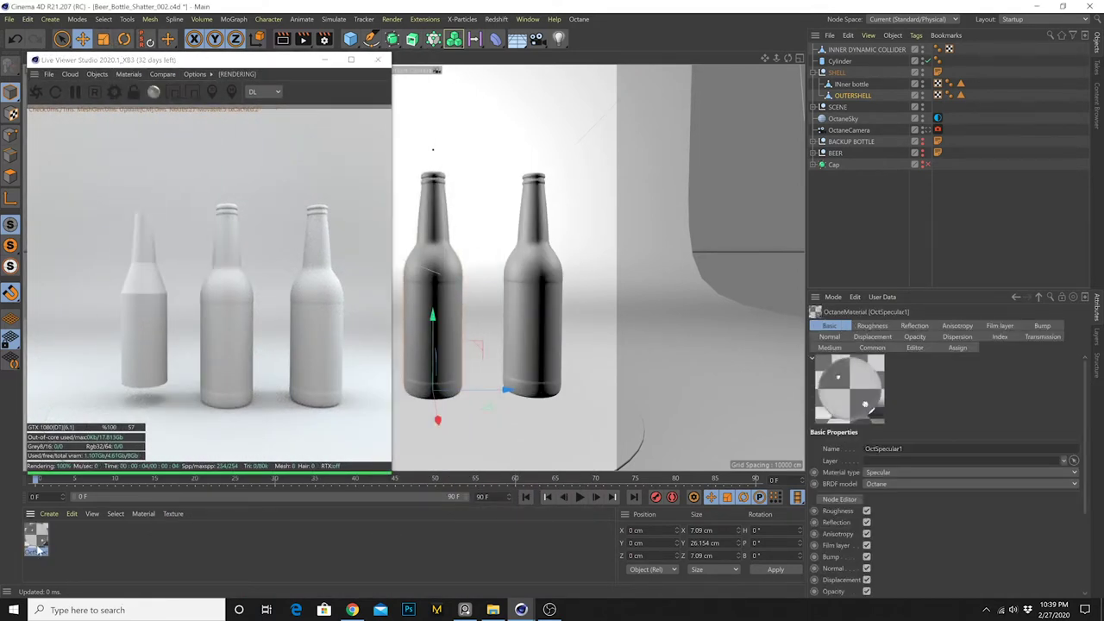
pyautogui.moveTo(553, 302); pyautogui.dragTo(543, 301)
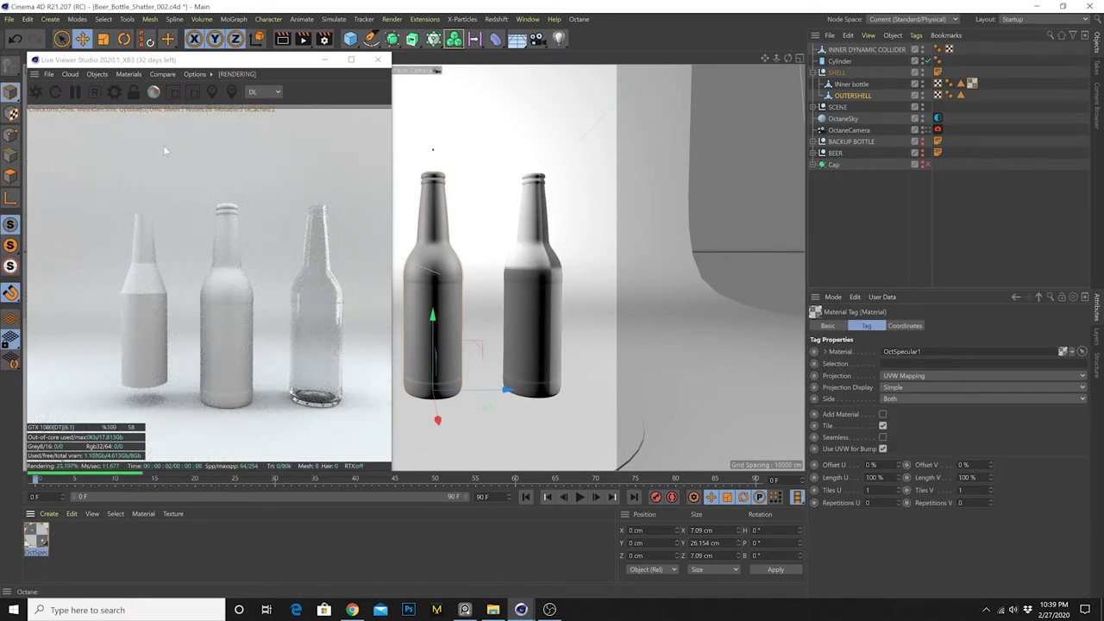
# Create an Octane Glossy material and assign it to OUTERSHELL
pyautogui.click(128, 75)
pyautogui.click(167, 145)
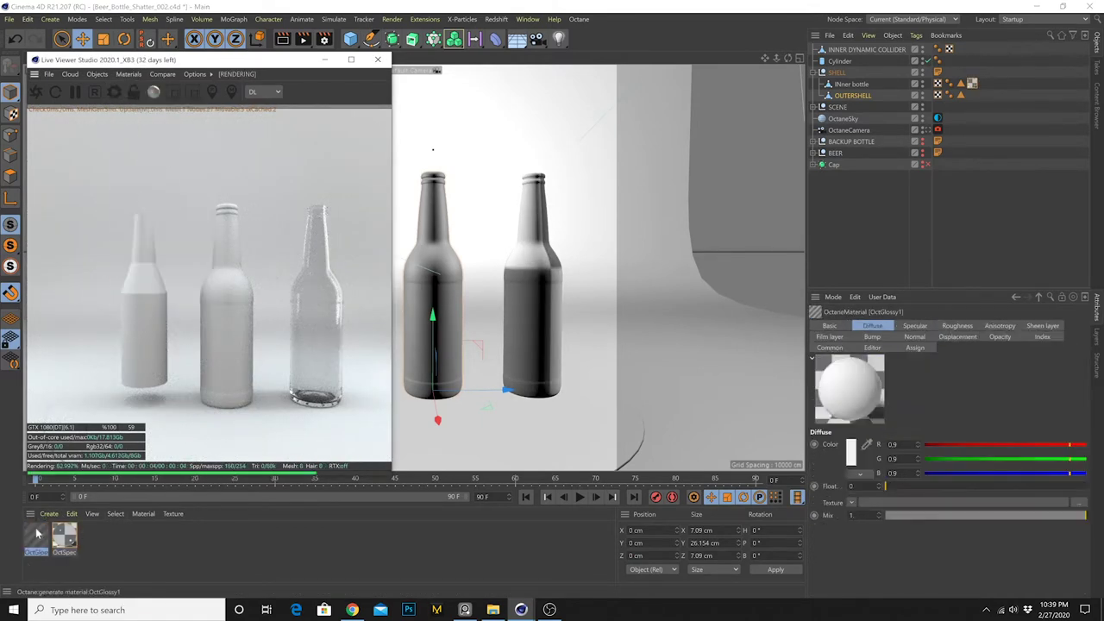
pyautogui.moveTo(247, 455); pyautogui.dragTo(438, 290)
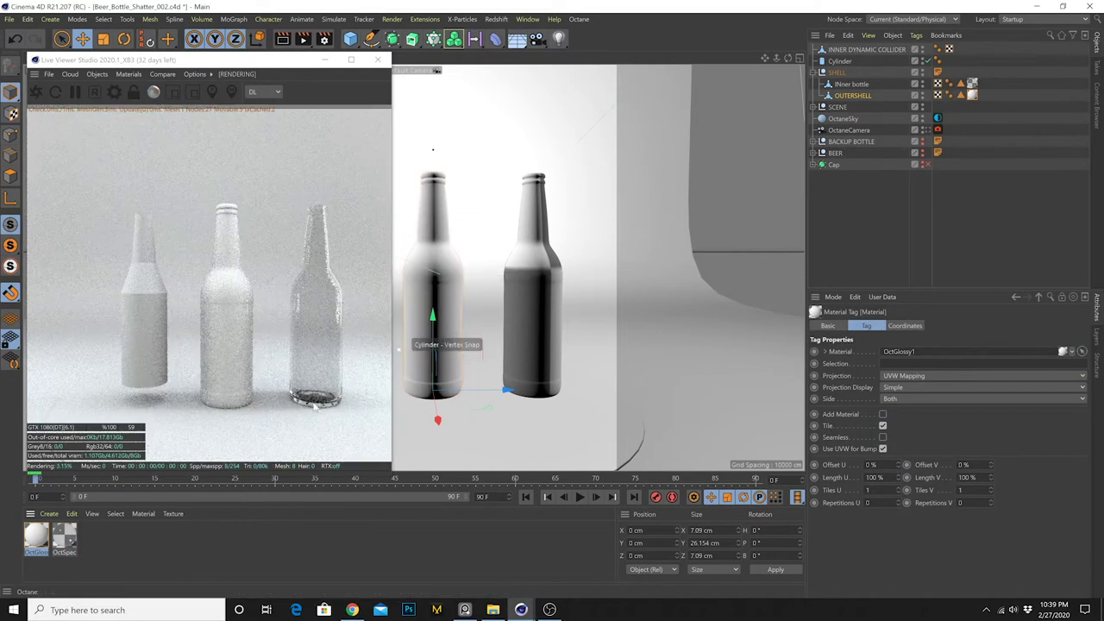
# Set the diffuse color of OUTERSHELL's glossy material to blue with hue 249° and saturation 85%
pyautogui.click(42, 534)
pyautogui.click(984, 473)
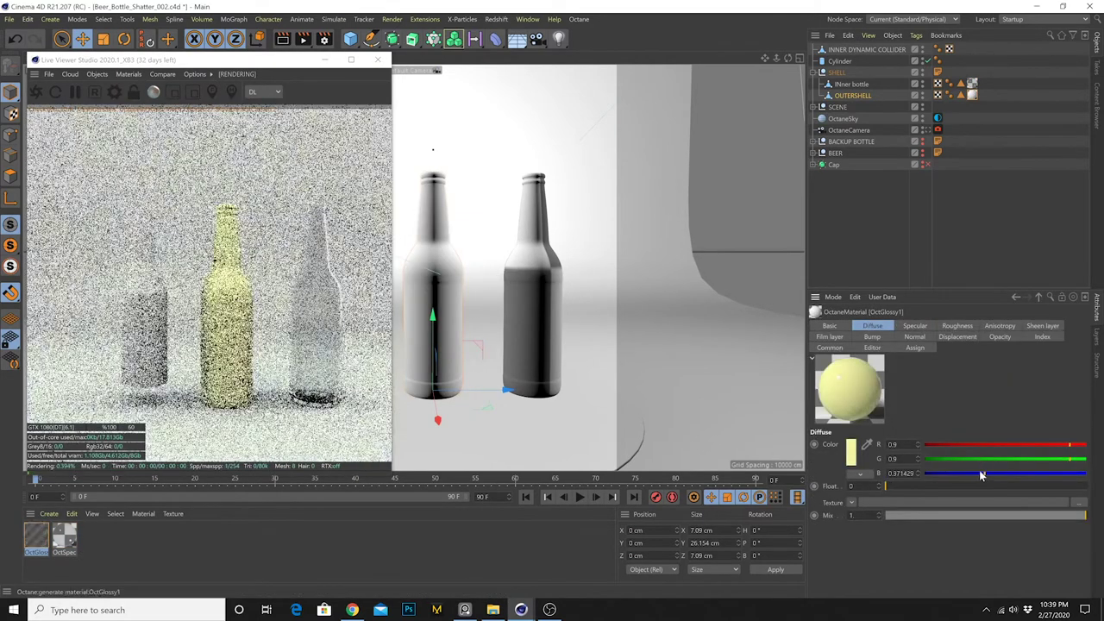
pyautogui.click(964, 459)
pyautogui.click(852, 452)
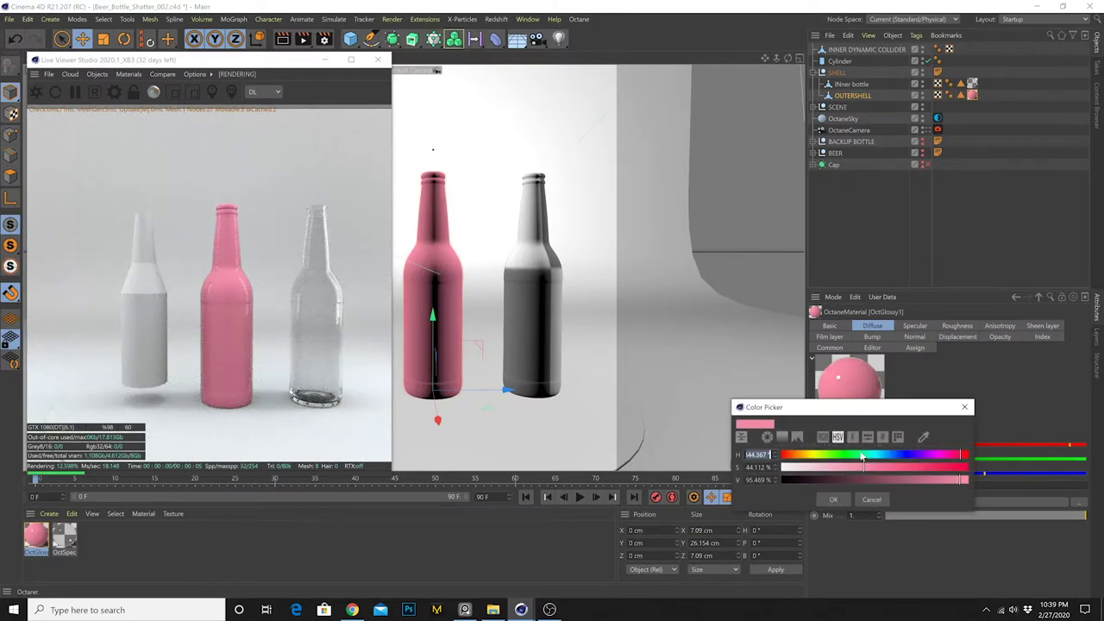
pyautogui.click(909, 455)
pyautogui.click(940, 467)
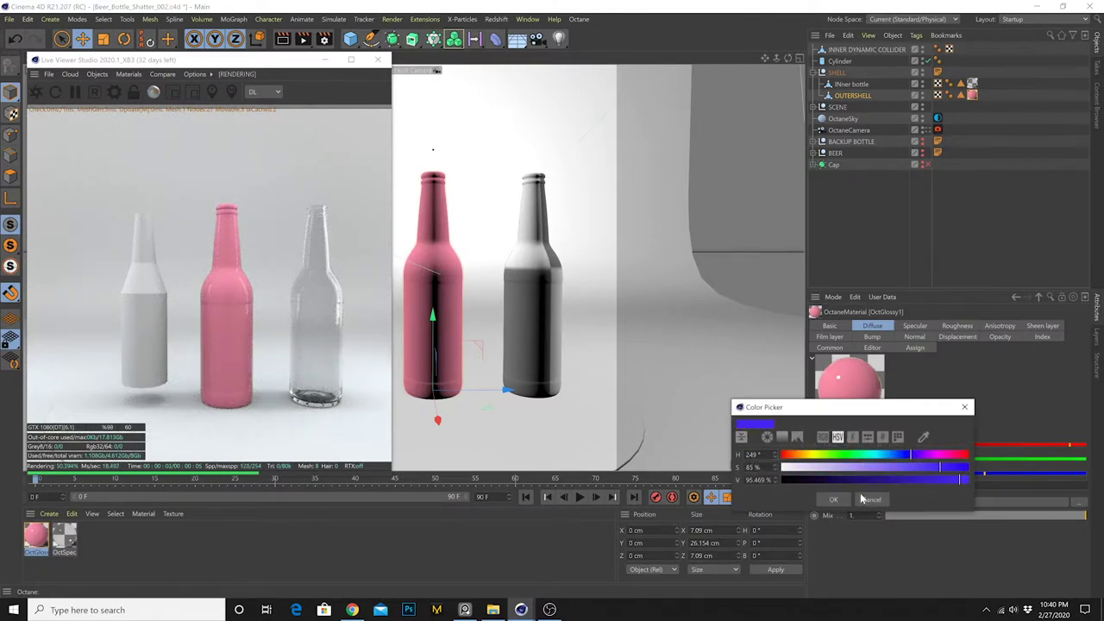
pyautogui.click(833, 499)
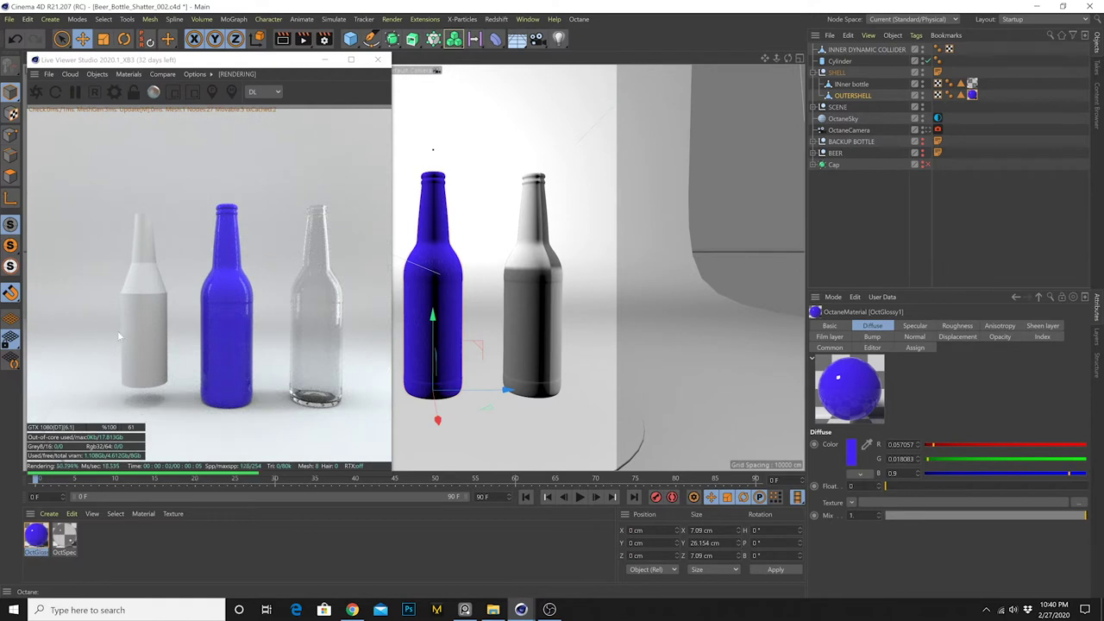
# Create an Octane Diffuse material and assign it to the studio backdrop behind the bottles
pyautogui.click(49, 515)
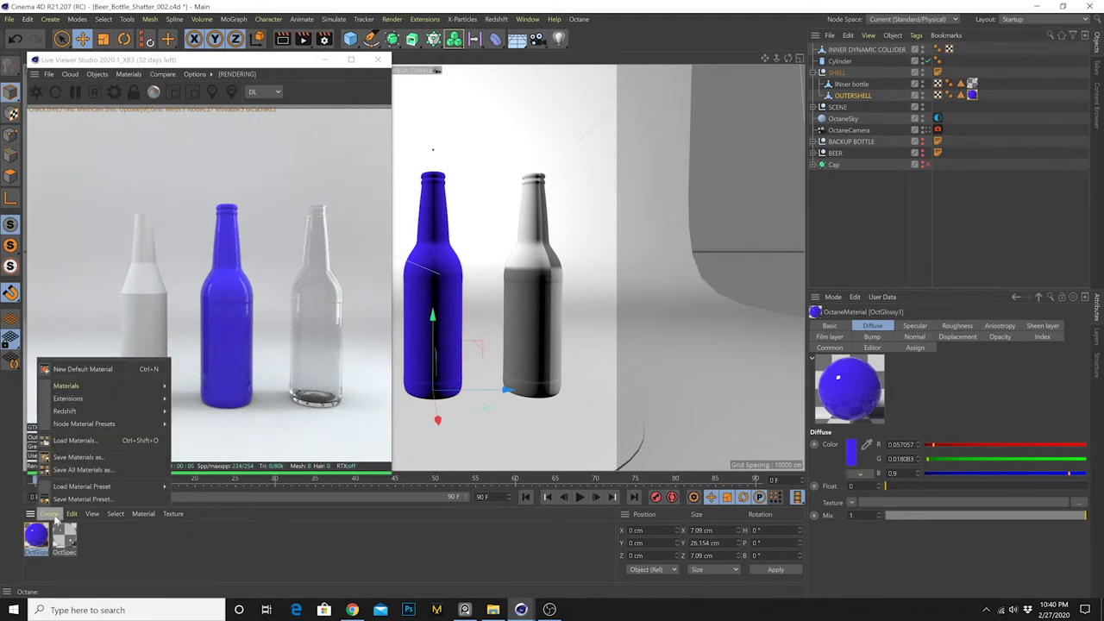
pyautogui.click(120, 74)
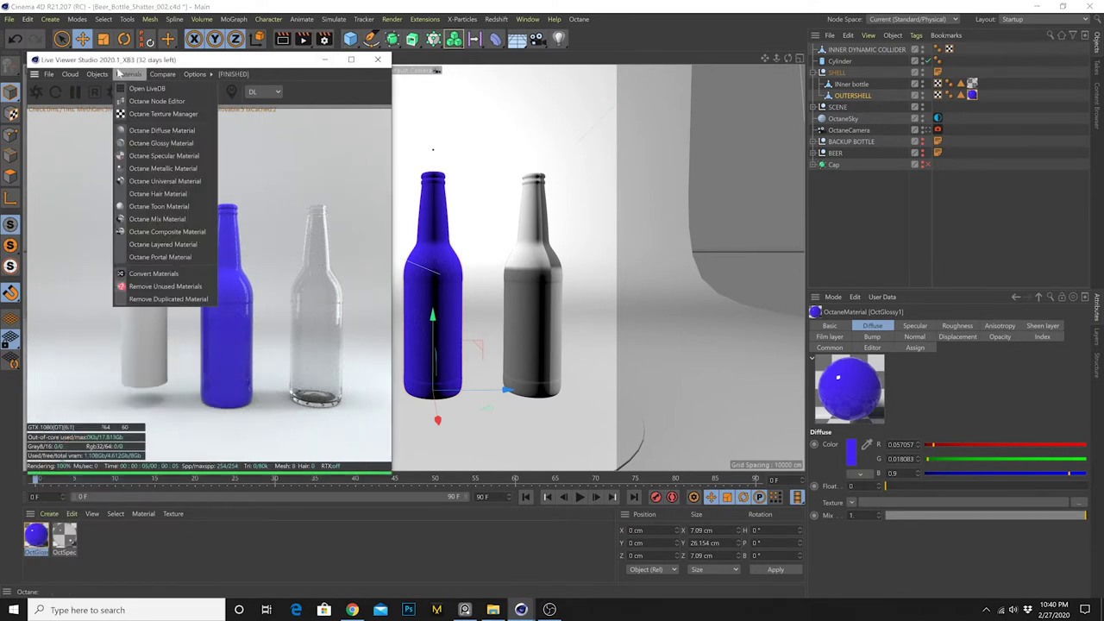
pyautogui.click(156, 130)
pyautogui.moveTo(437, 139); pyautogui.dragTo(438, 141)
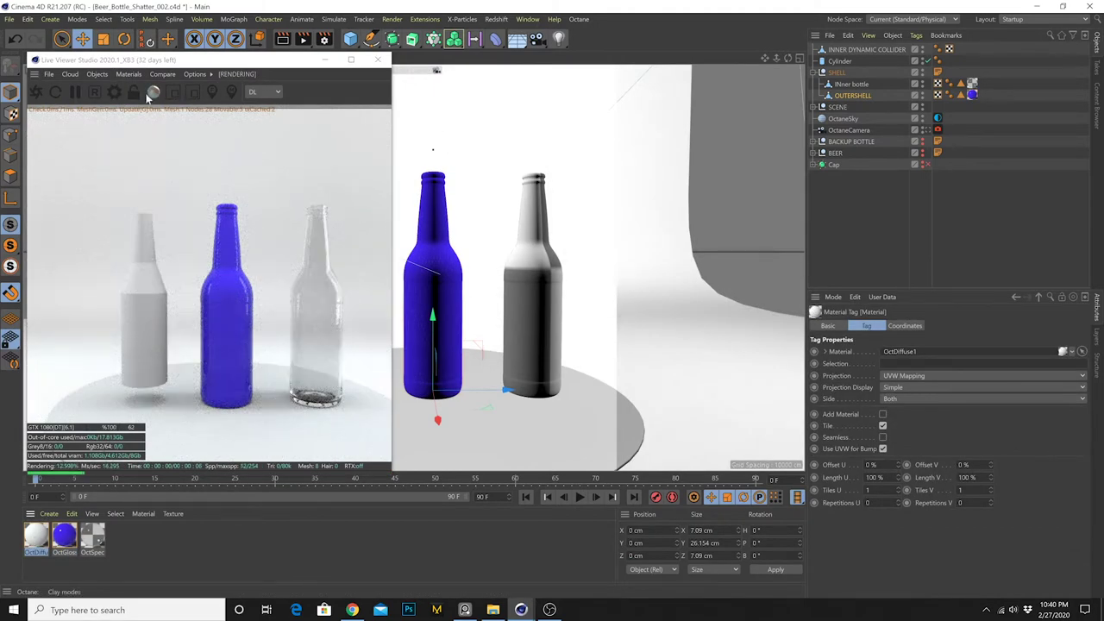
# Create another Octane Glossy material, assign it to Cylinder, and set its diffuse color to salmon orange (R 0.9, G 0.278571, B 0.164286)
pyautogui.click(128, 73)
pyautogui.click(157, 142)
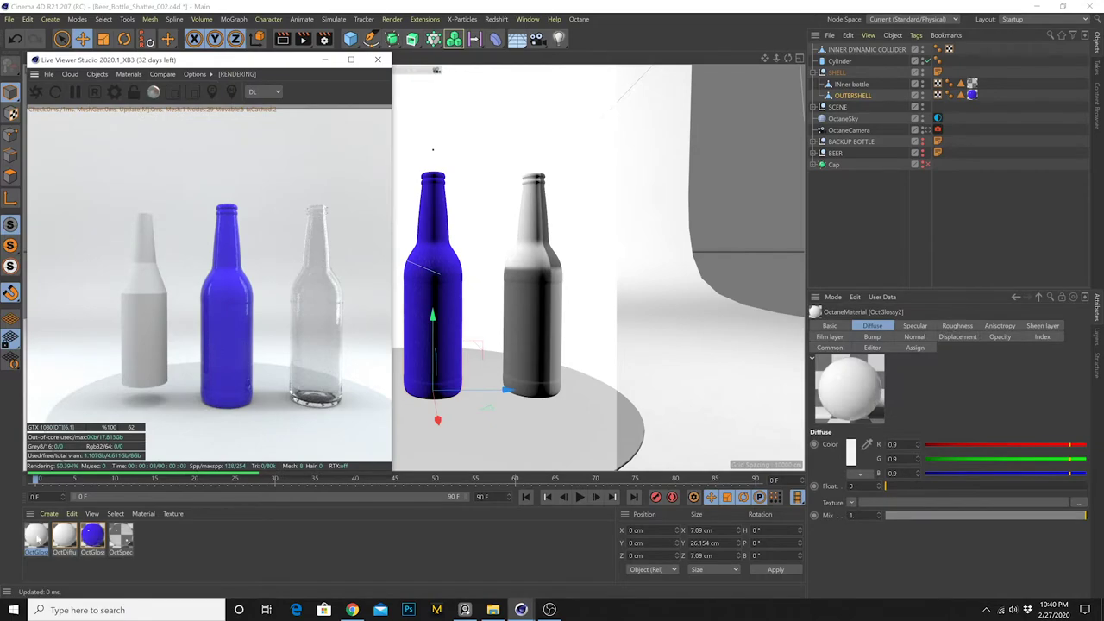
pyautogui.moveTo(36, 536); pyautogui.dragTo(543, 431)
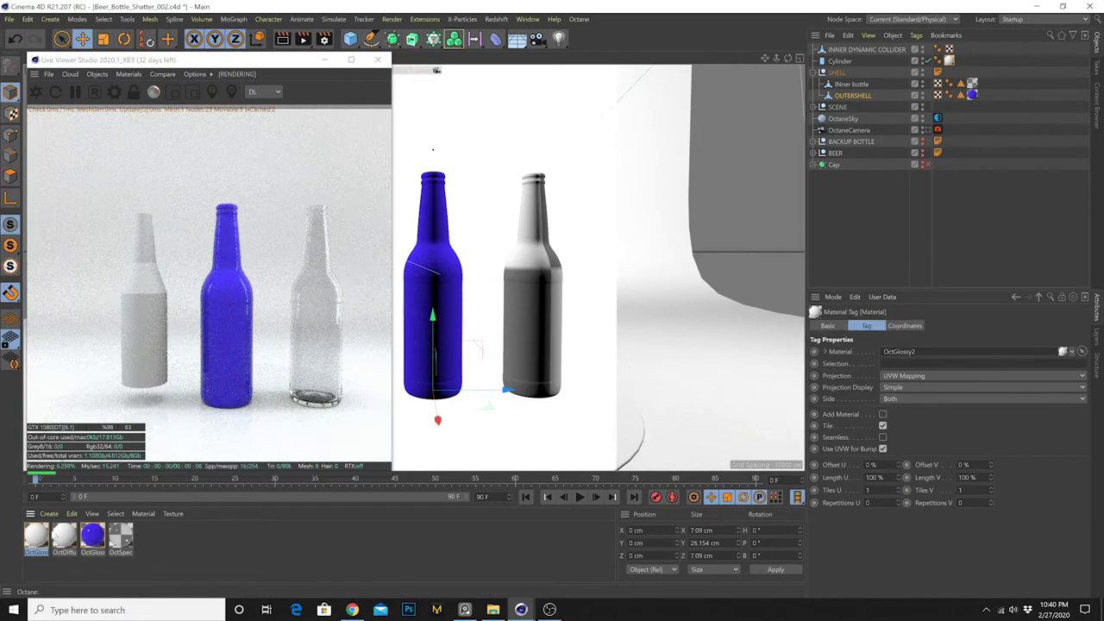
pyautogui.moveTo(1002, 472); pyautogui.dragTo(967, 460)
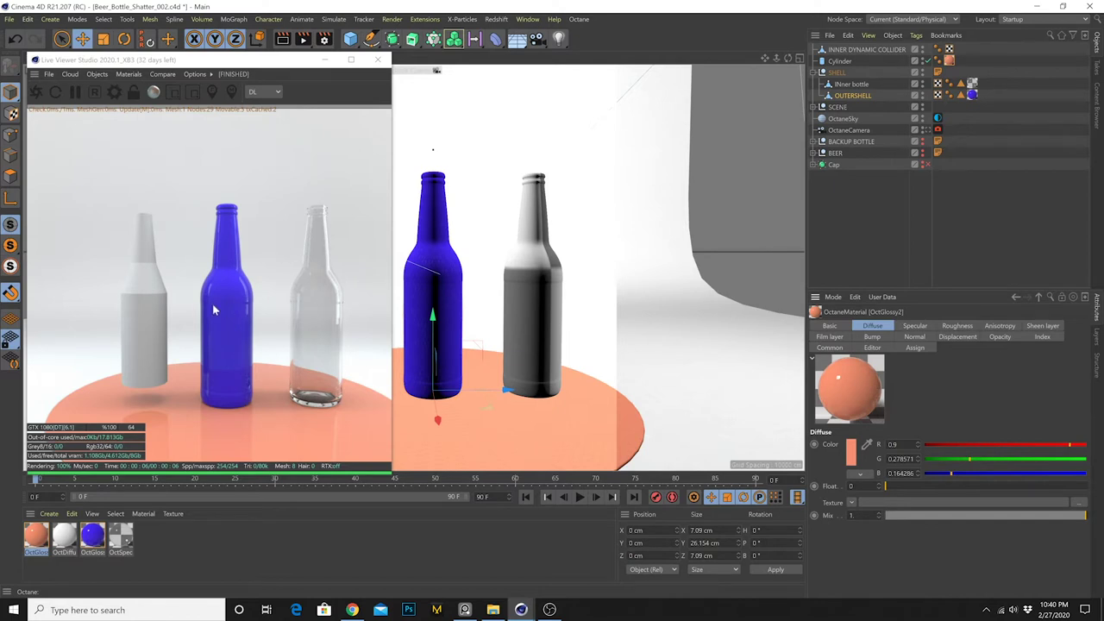
# Close the Live Viewer and move INner bottle along Z to 0 cm, inside the blue outer shell
pyautogui.click(377, 60)
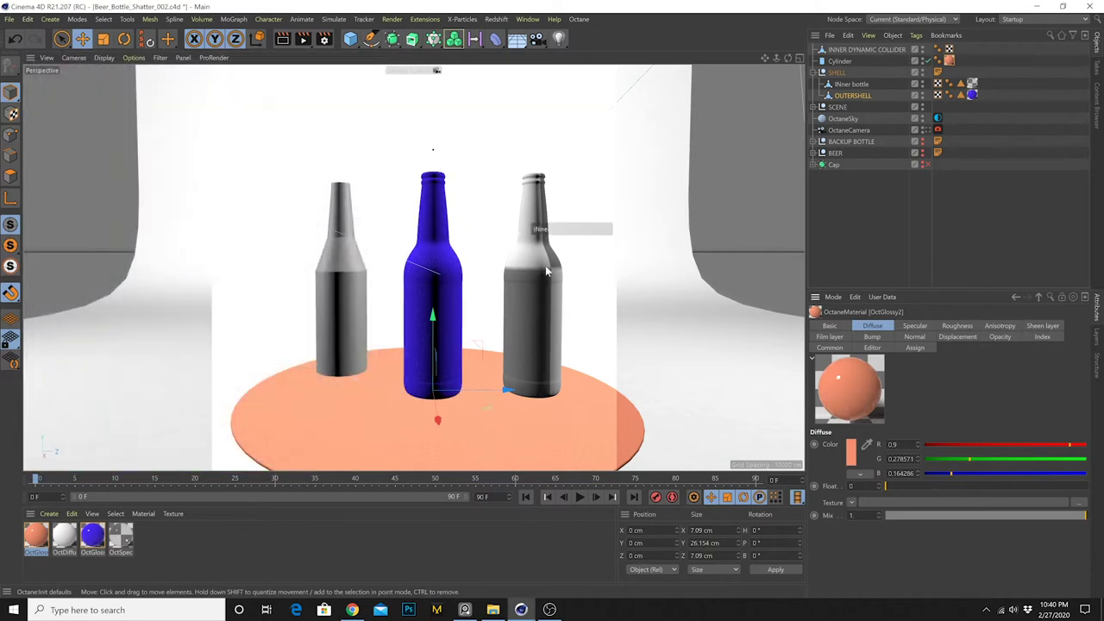
pyautogui.click(853, 86)
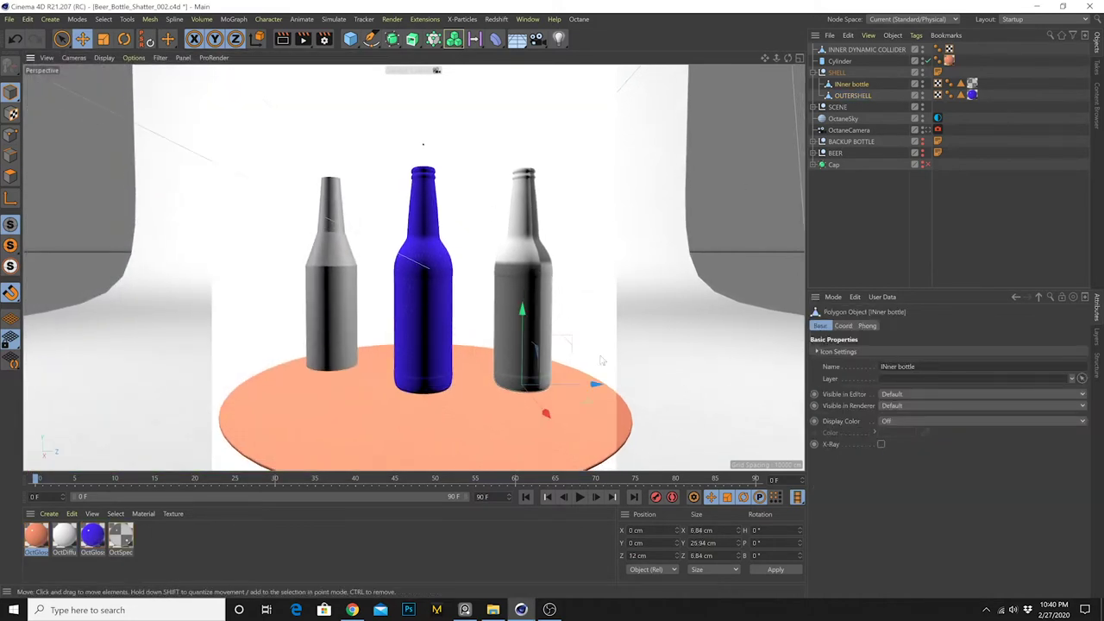
pyautogui.moveTo(593, 387); pyautogui.dragTo(493, 385)
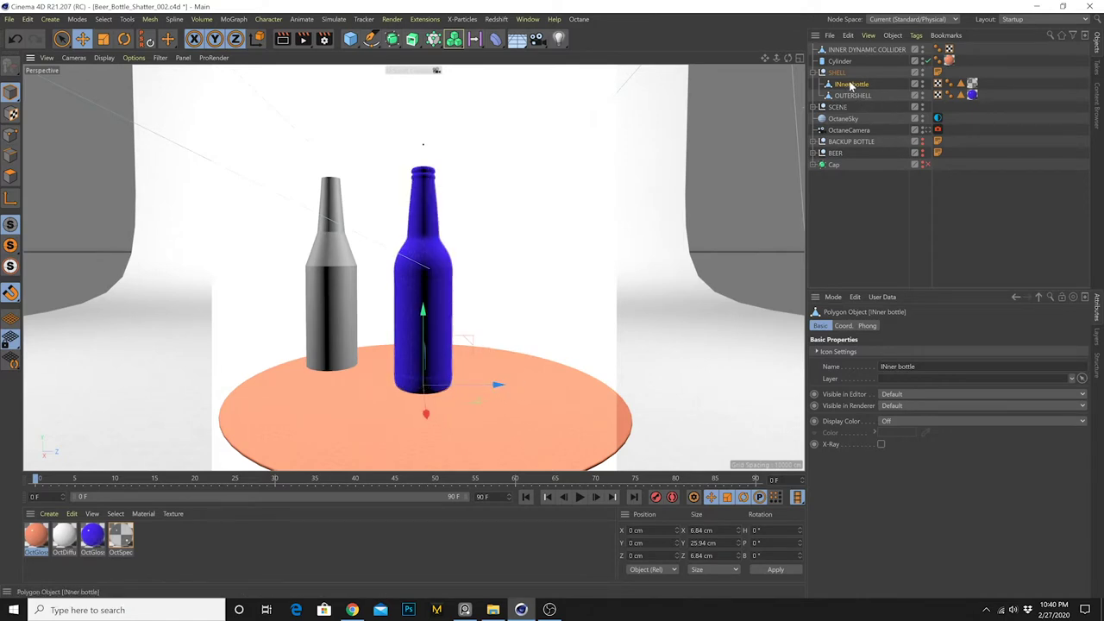
# Add a Collider Body tag to INNER DYNAMIC COLLIDER and move it along Z to 0.037 cm, inside the blue bottle
pyautogui.click(343, 248)
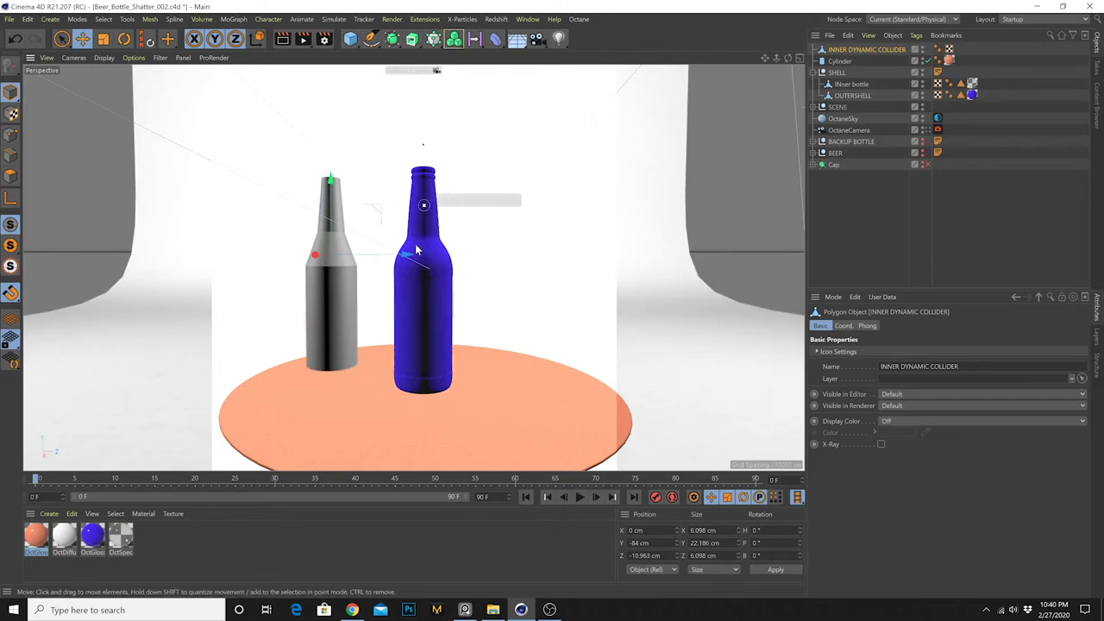
pyautogui.click(851, 83)
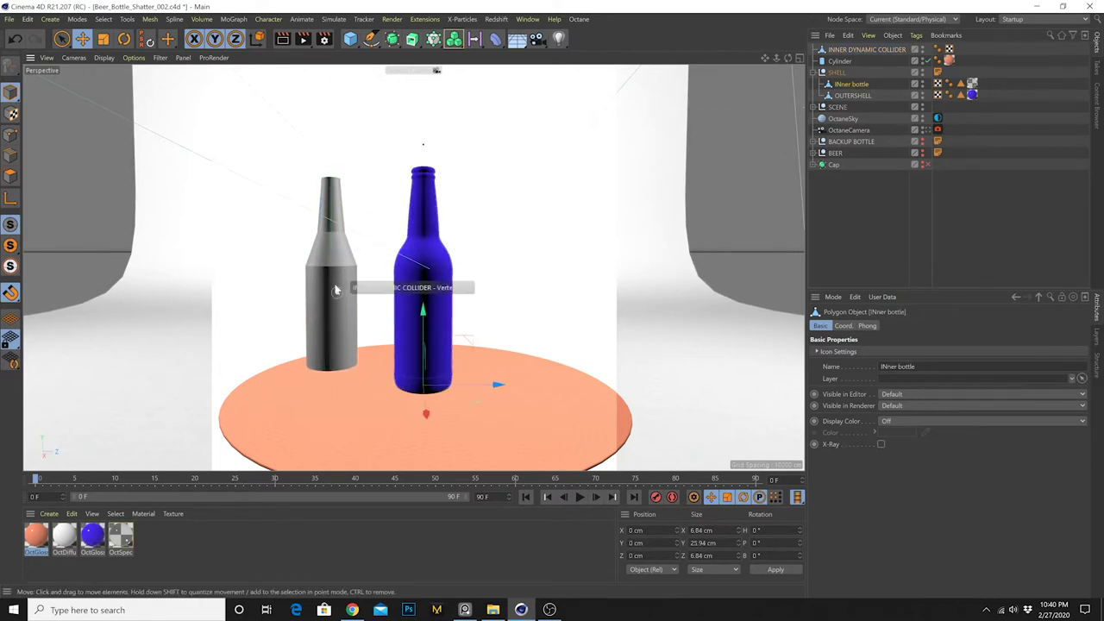
pyautogui.moveTo(336, 290); pyautogui.dragTo(416, 259)
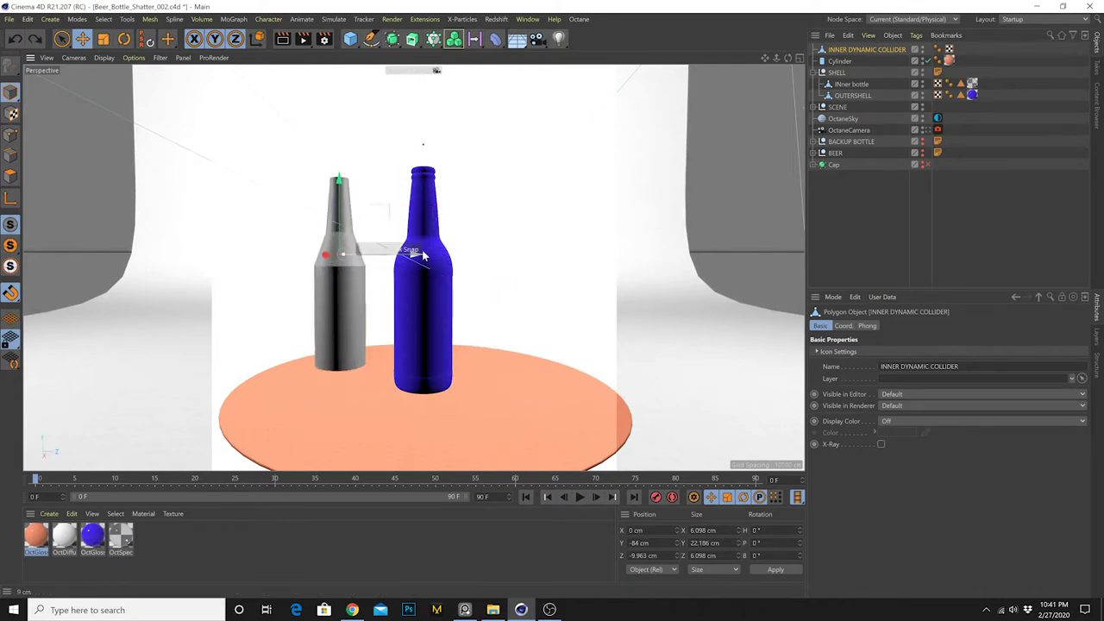
pyautogui.click(918, 36)
pyautogui.moveTo(960, 207)
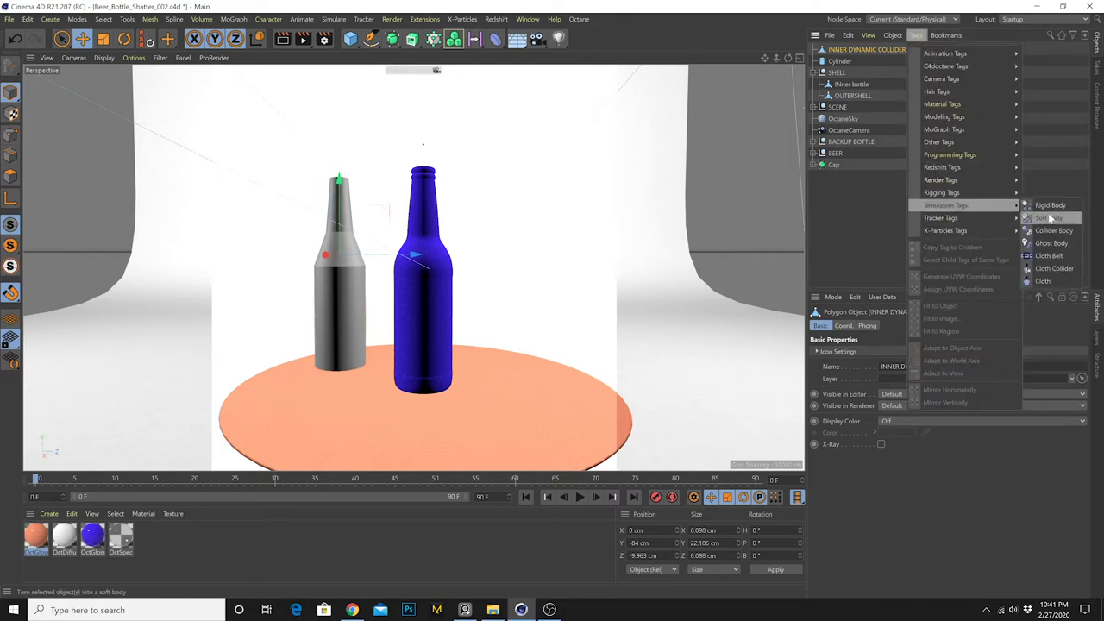
pyautogui.click(1054, 232)
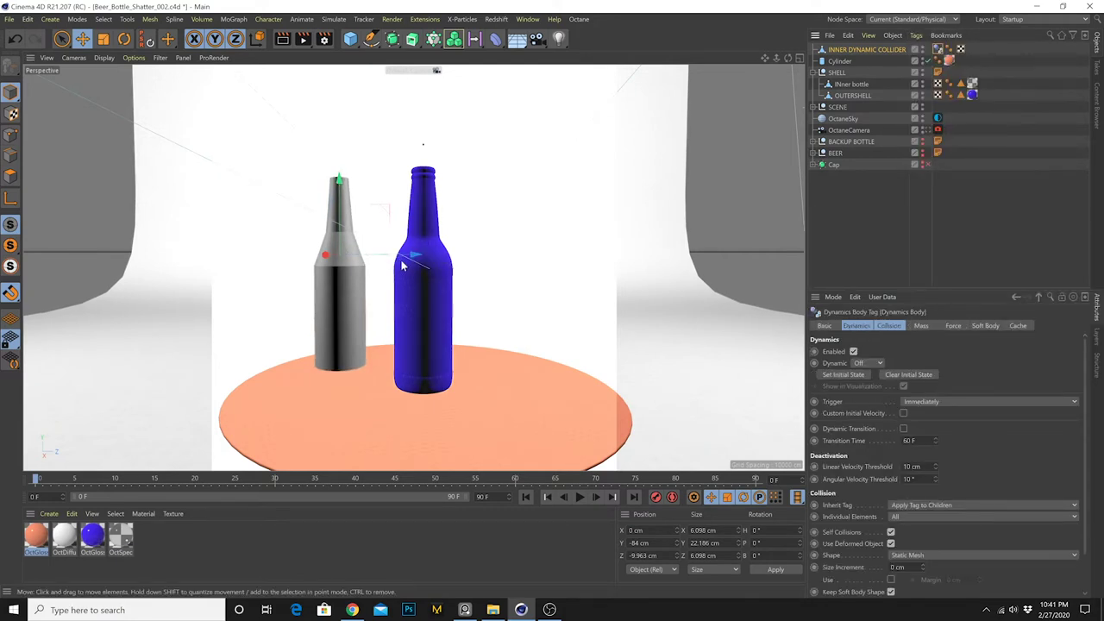
pyautogui.moveTo(402, 266); pyautogui.dragTo(488, 268)
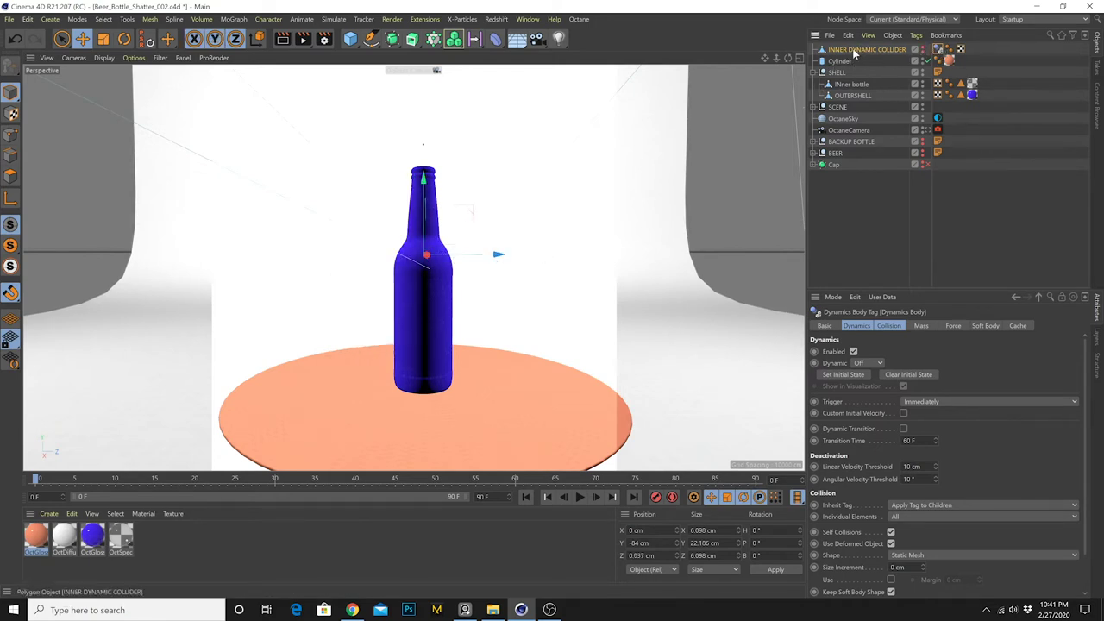
# Put Cylinder into the SCENE group and rename it TURNTABLE
pyautogui.moveTo(849, 66); pyautogui.dragTo(845, 53)
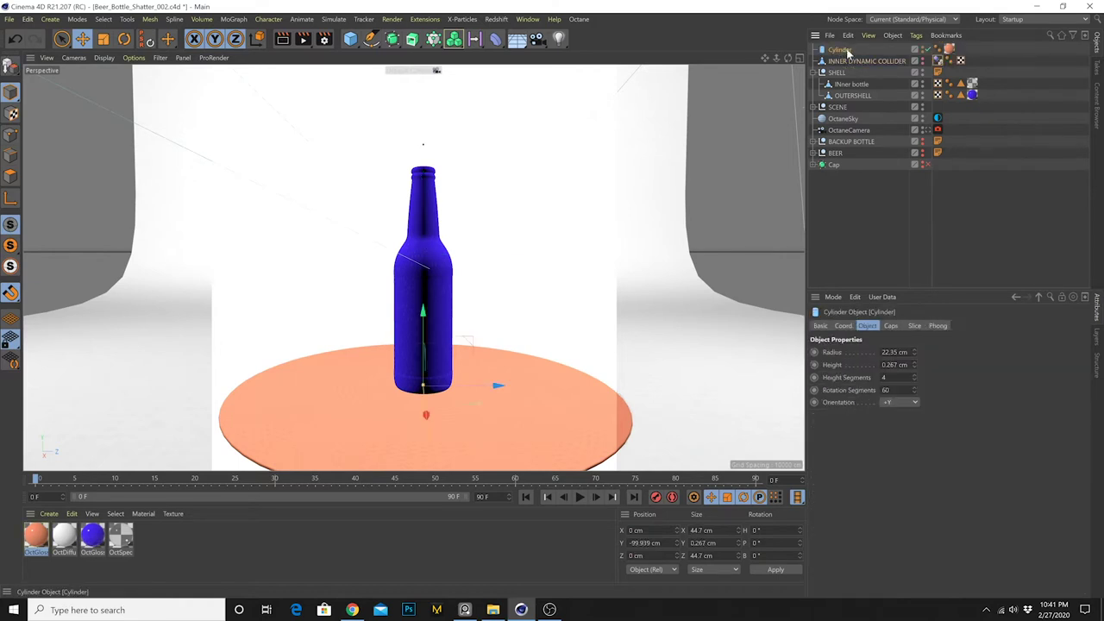
pyautogui.moveTo(841, 109); pyautogui.dragTo(844, 110)
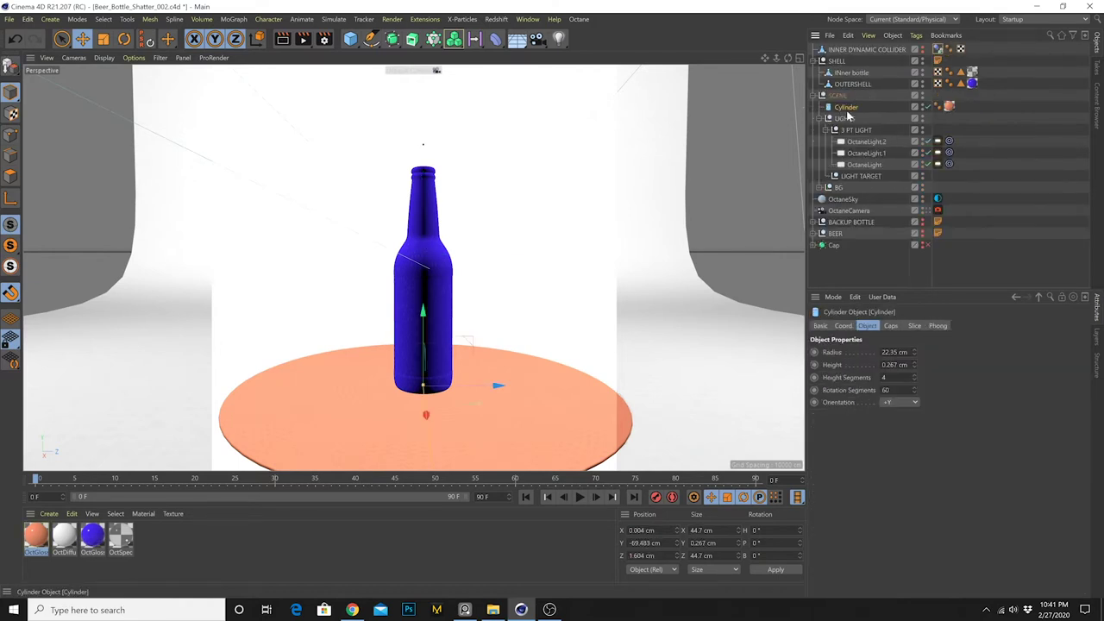
pyautogui.write('TURNTAB')
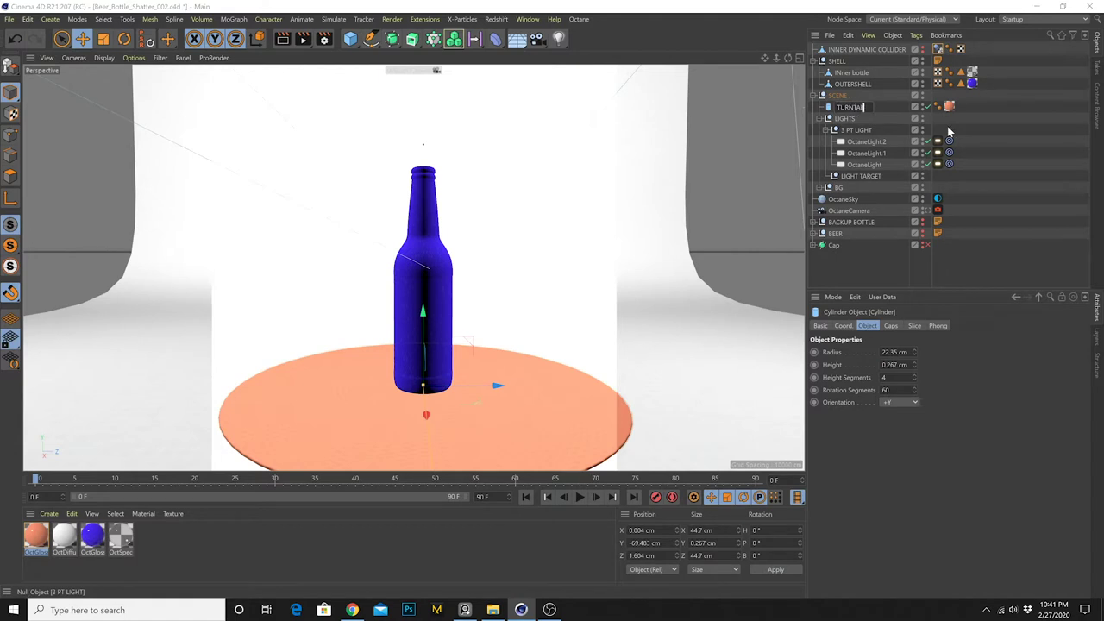
pyautogui.write('LE')
pyautogui.press('Return')
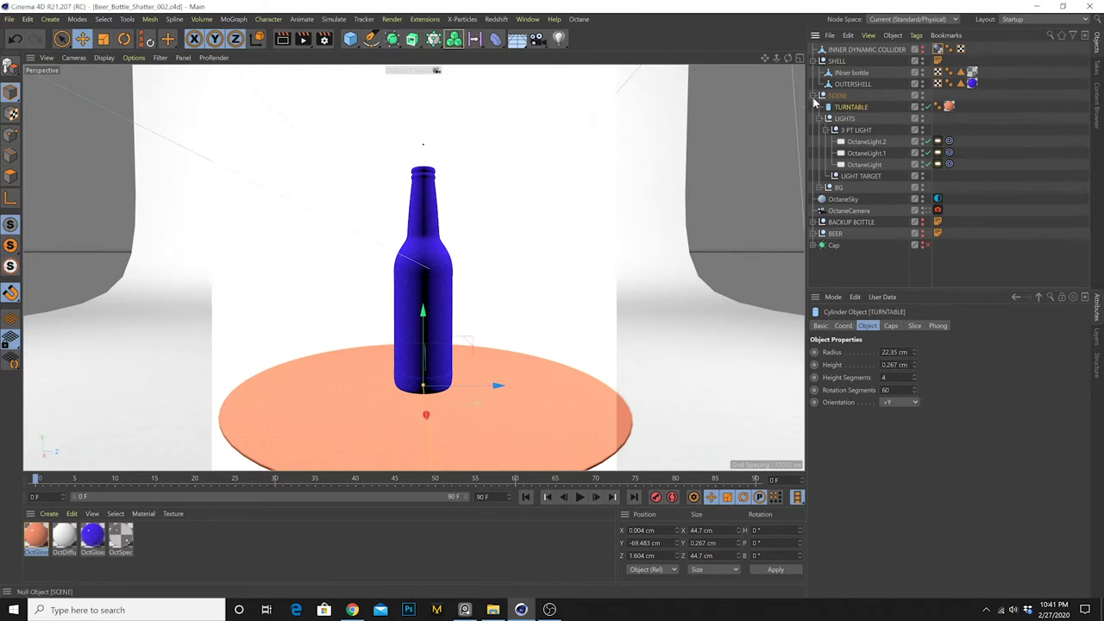
pyautogui.click(814, 96)
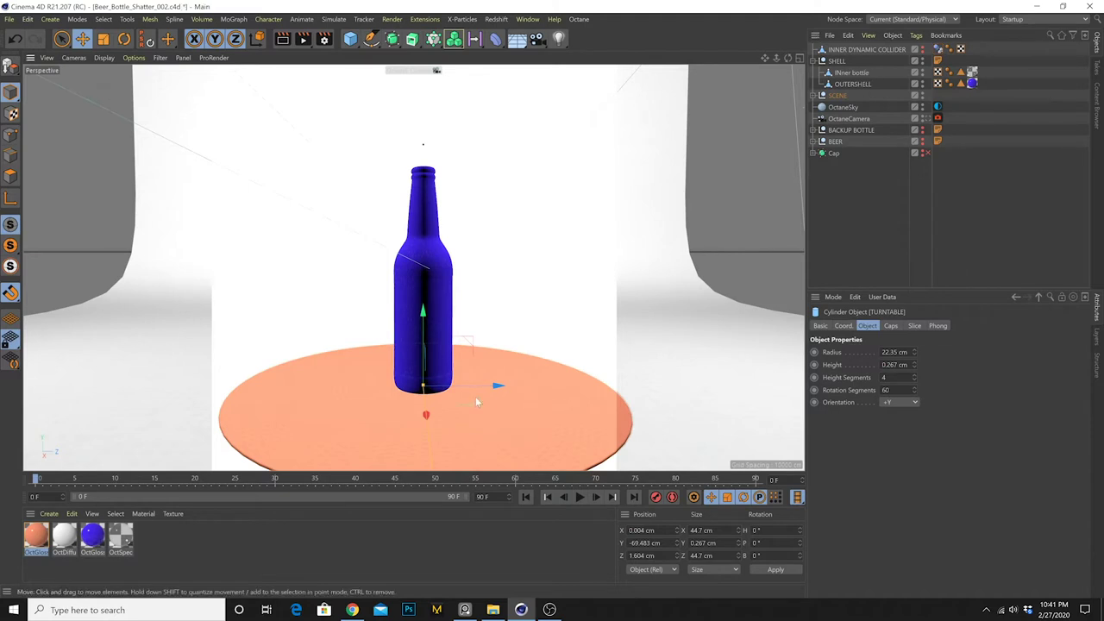
# Expand the SCENE group and add a Collider Body tag to TURNTABLE
pyautogui.click(818, 97)
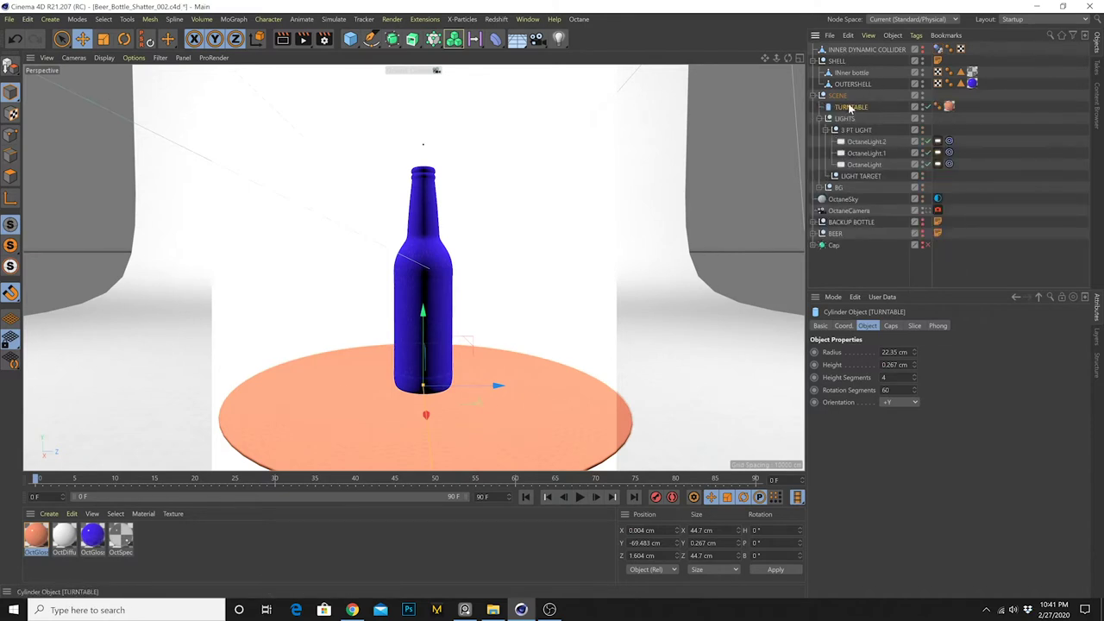
pyautogui.click(916, 35)
pyautogui.moveTo(973, 207)
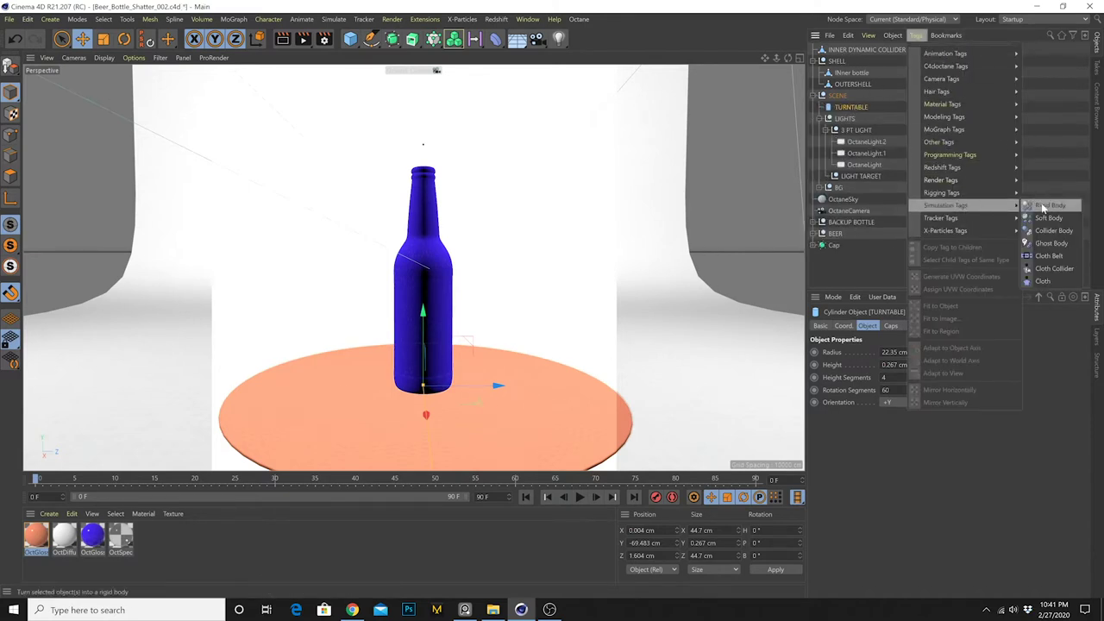
pyautogui.click(1057, 232)
pyautogui.click(538, 395)
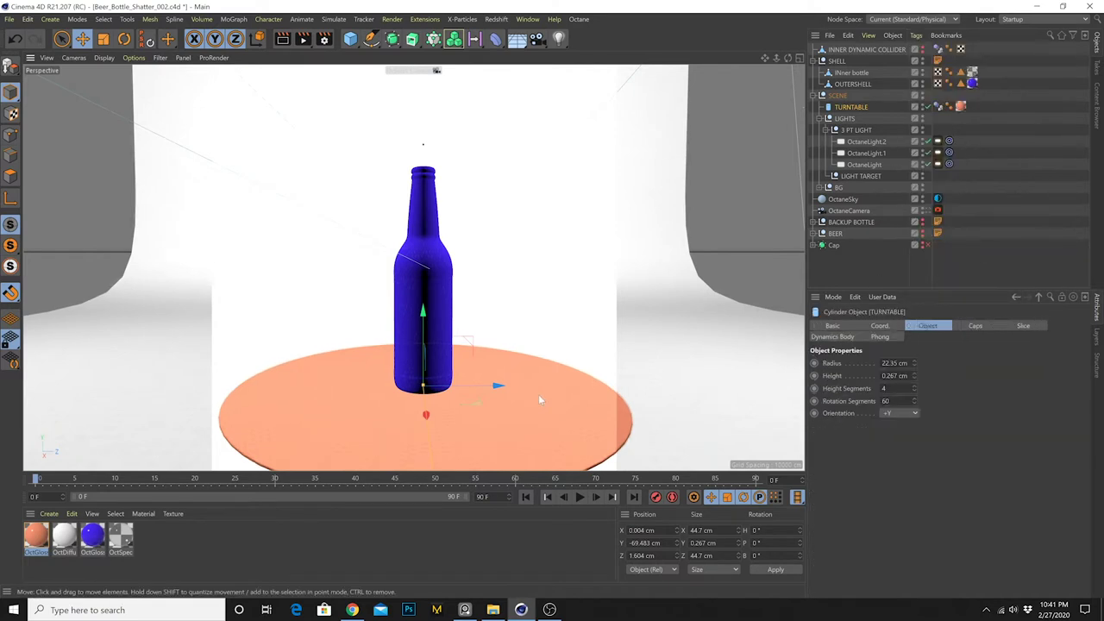
# Expand the BG group and copy the Dynamics Body tag onto the CYC subdivision surface
pyautogui.click(564, 298)
pyautogui.click(820, 188)
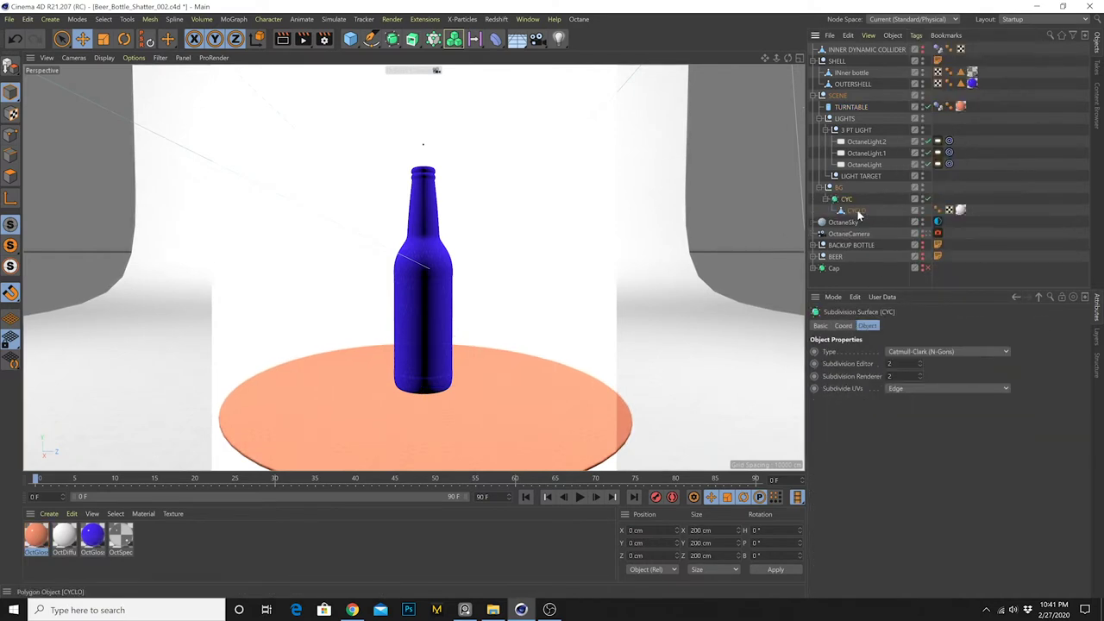
pyautogui.click(853, 211)
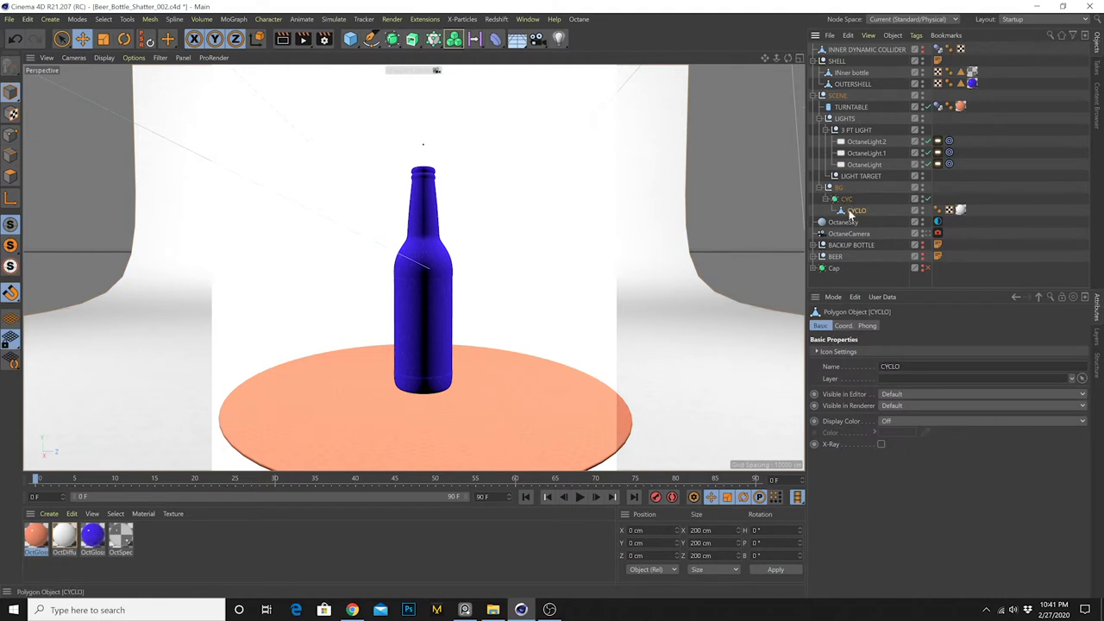
pyautogui.click(847, 199)
pyautogui.click(917, 36)
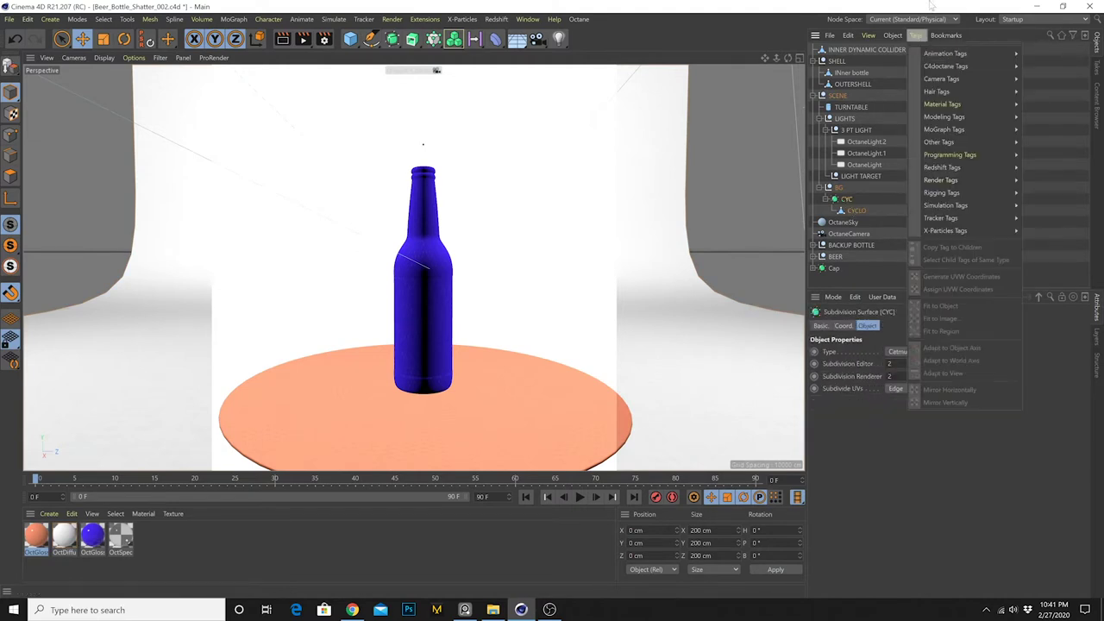
pyautogui.click(931, 5)
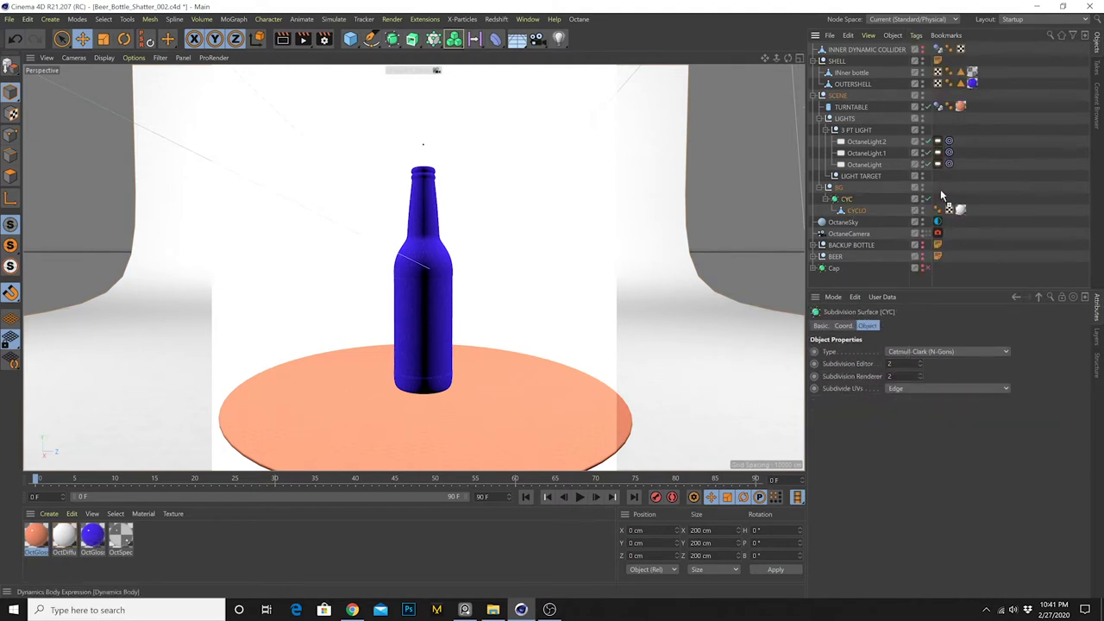
pyautogui.moveTo(942, 197); pyautogui.dragTo(940, 200)
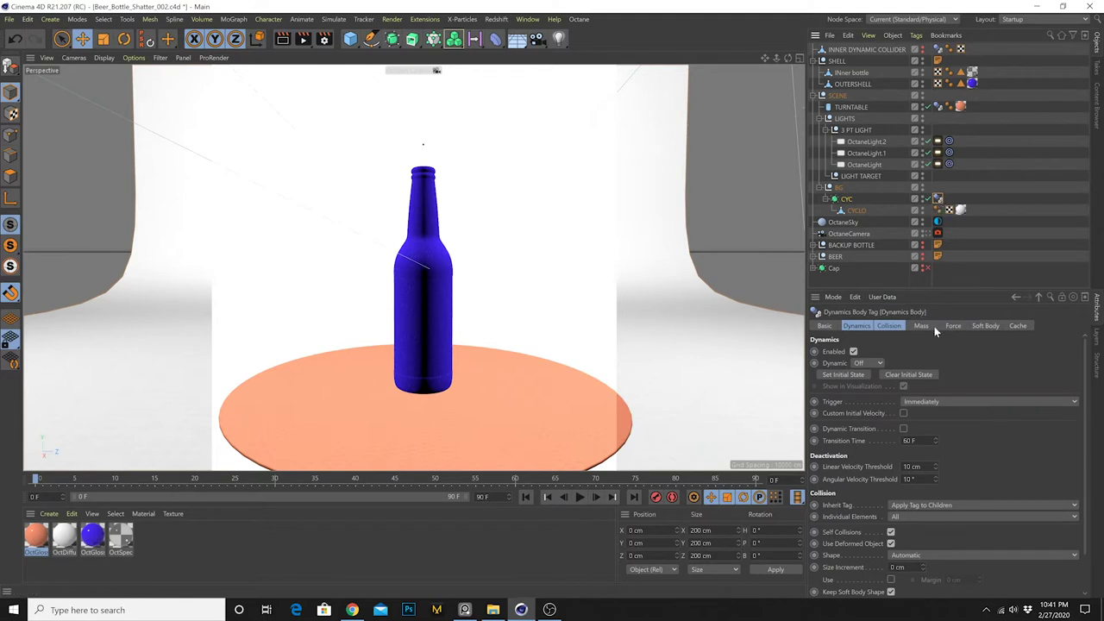
# Set the collision shape of CYC's Dynamics Body tag to Static Mesh
pyautogui.click(897, 326)
pyautogui.click(907, 402)
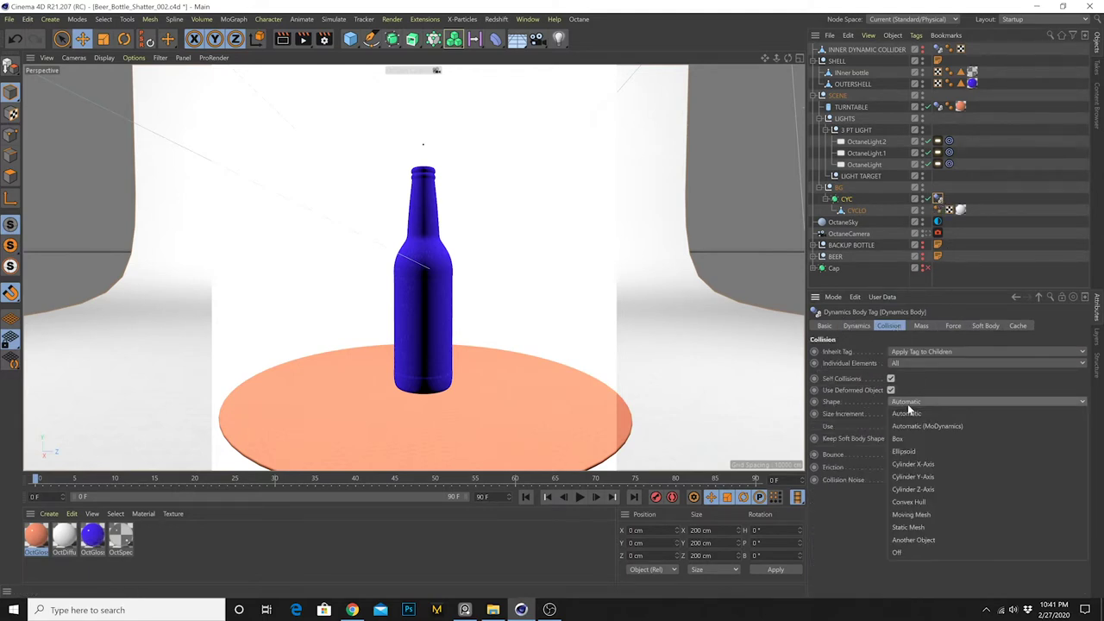
pyautogui.click(904, 530)
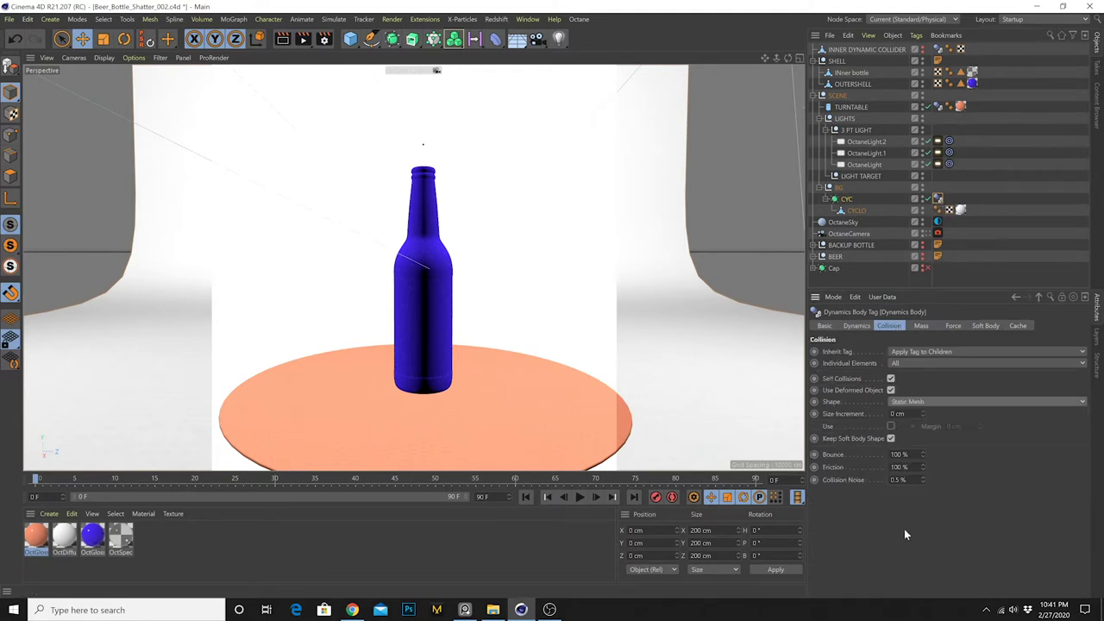
# Set Bounce to 10% and Friction to 60% on the three collider Dynamics Body tags together
pyautogui.keyDown('ctrl'); pyautogui.click(938, 106); pyautogui.keyUp('ctrl')
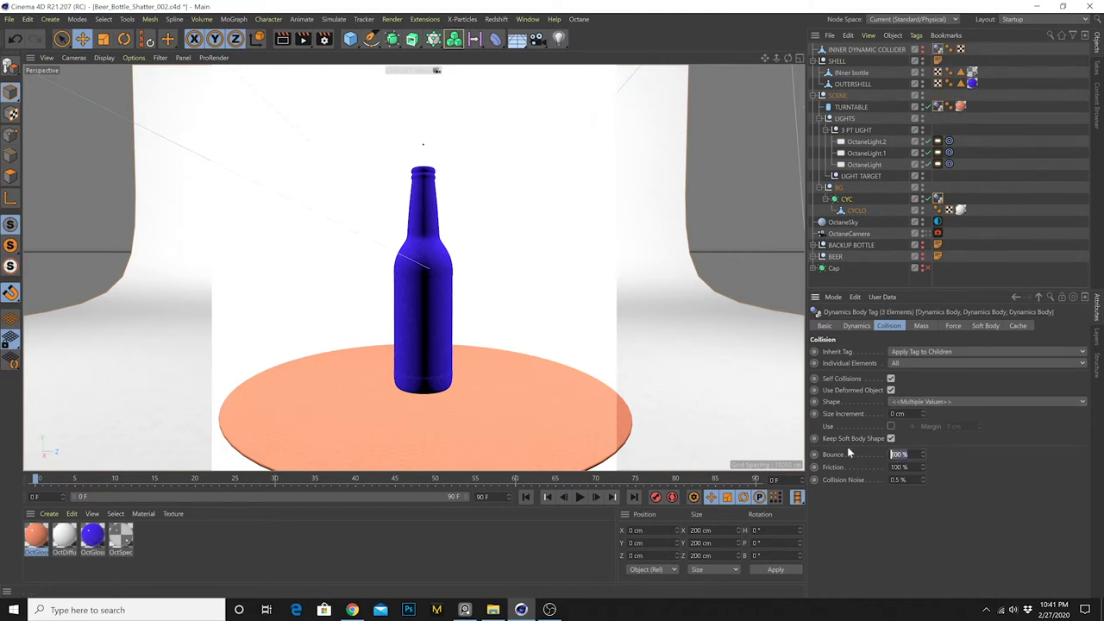
pyautogui.write('10')
pyautogui.press('Tab')
pyautogui.write('60')
pyautogui.press('Return')
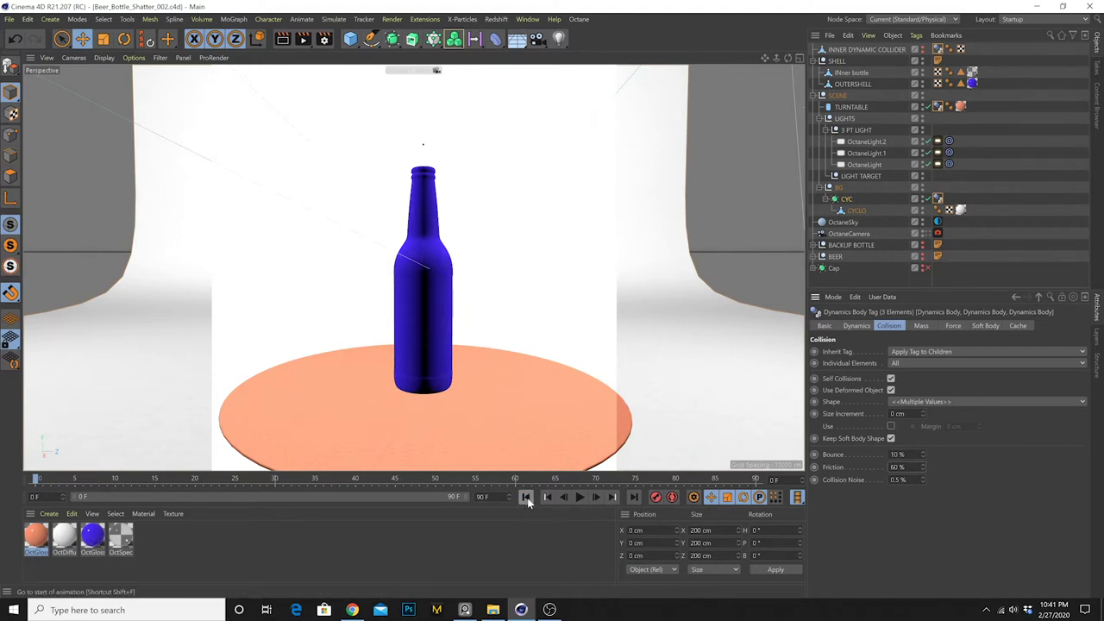
pyautogui.click(1025, 103)
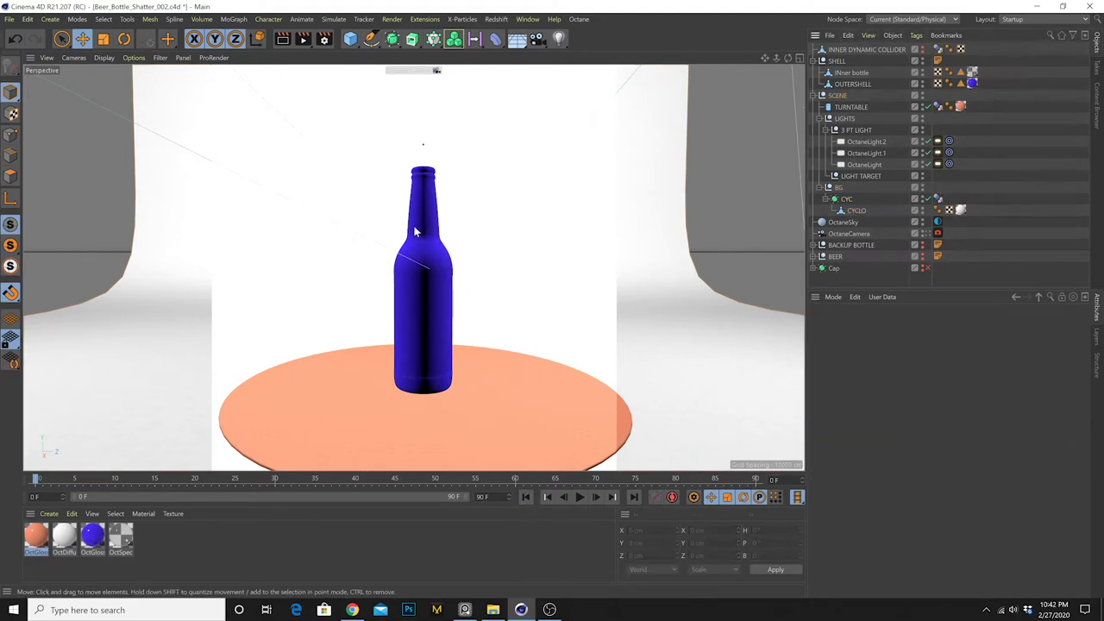
# Add a MoGraph Voronoi Fracture as the parent of OUTERSHELL inside the SHELL group
pyautogui.click(852, 83)
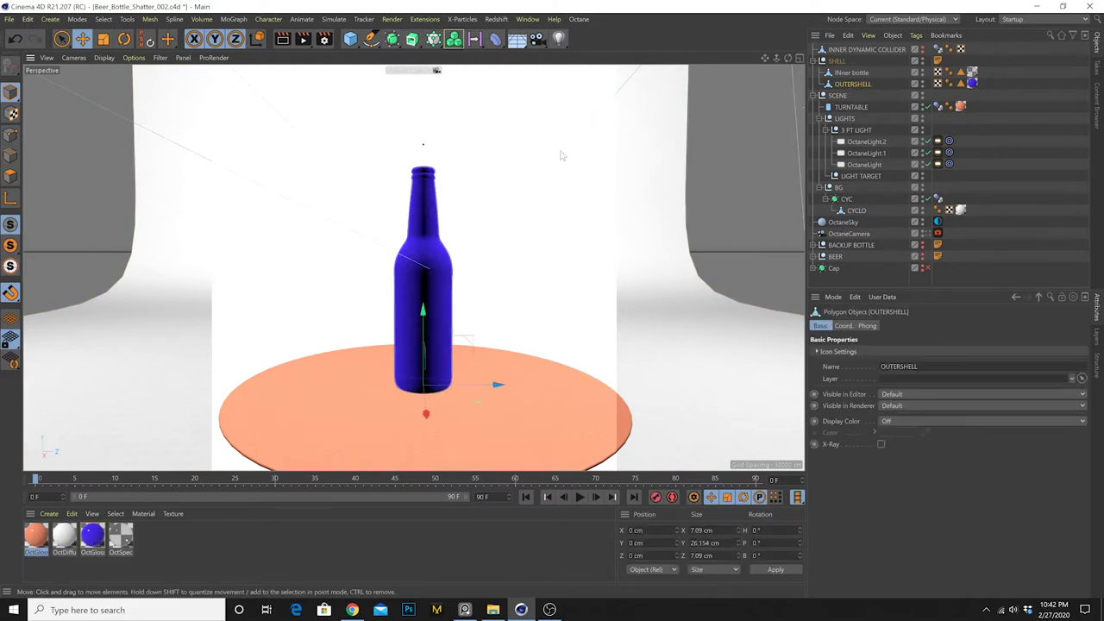
pyautogui.click(329, 19)
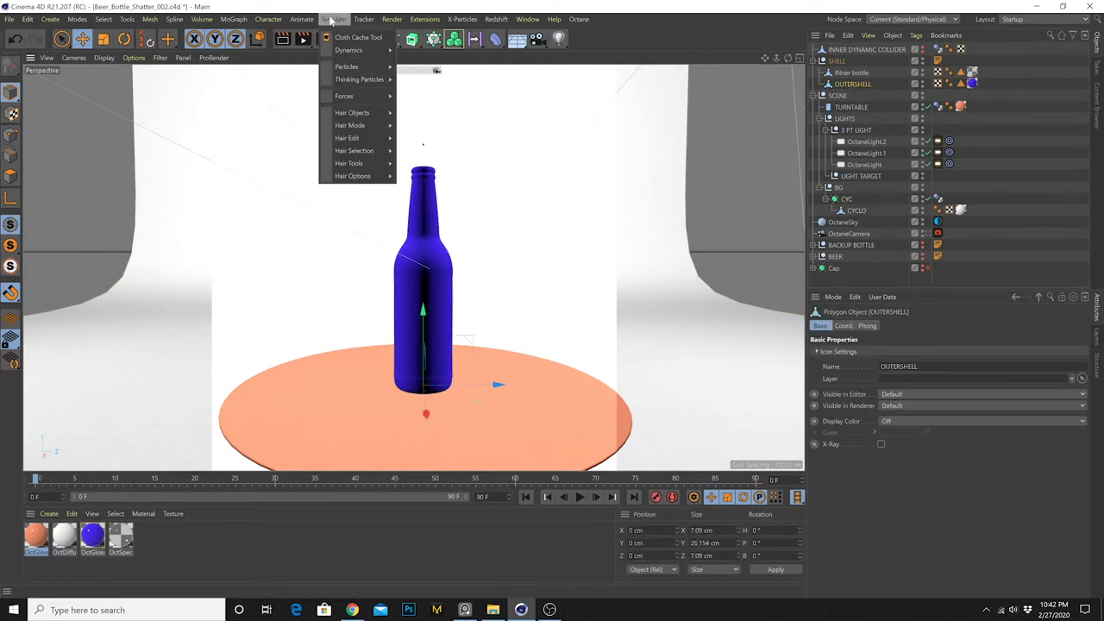
pyautogui.moveTo(234, 19)
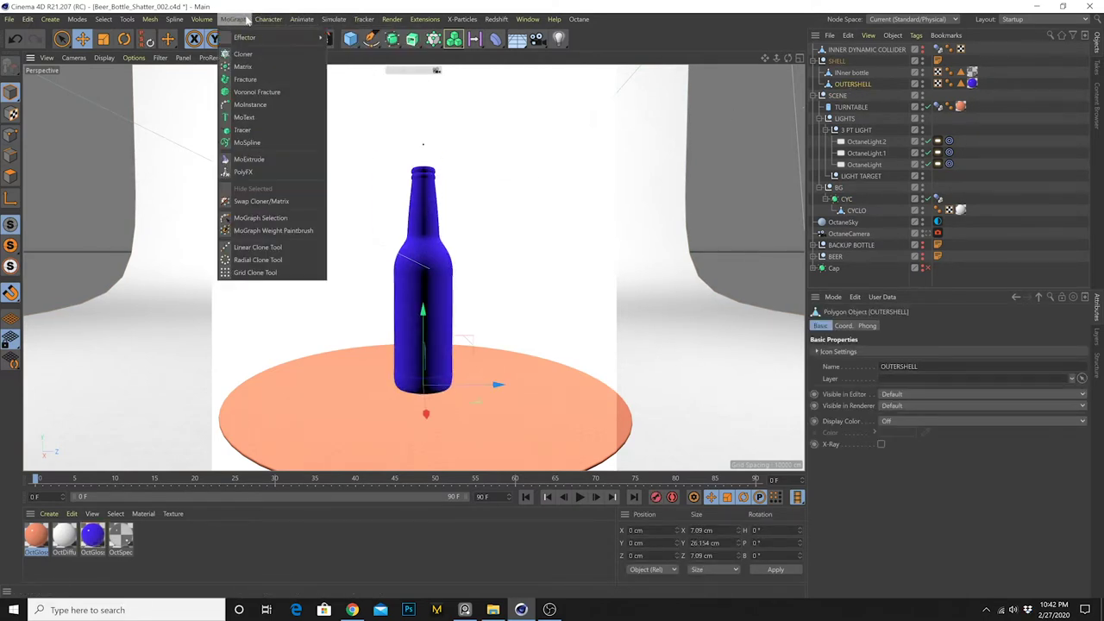
pyautogui.click(251, 92)
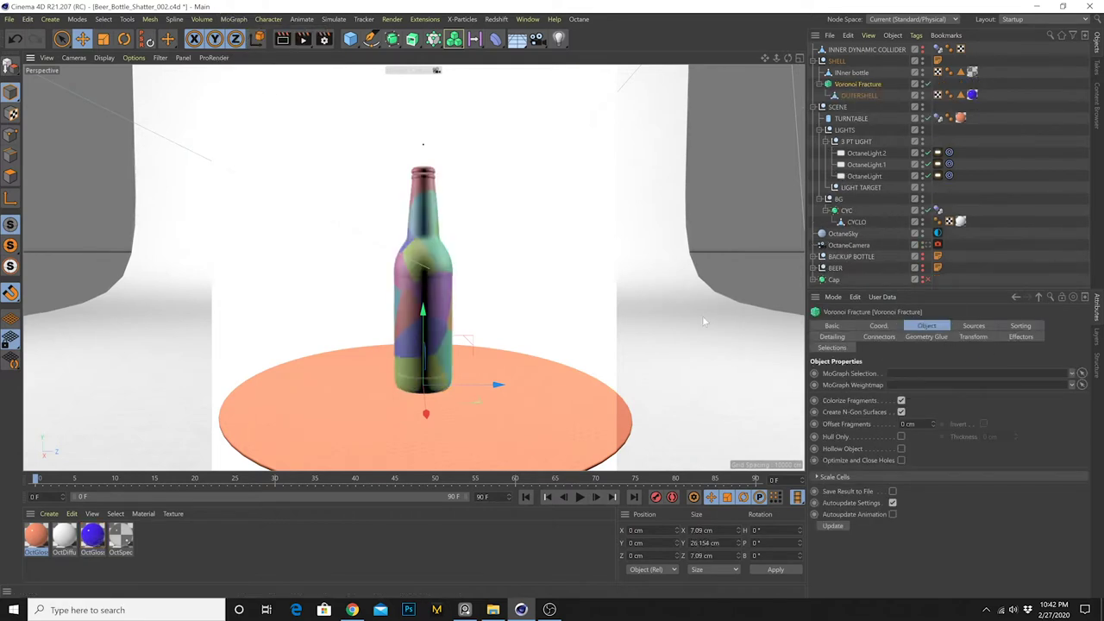
# Set the Voronoi Fracture's Offset Fragments to 1 cm
pyautogui.scroll(3, 422, 297)
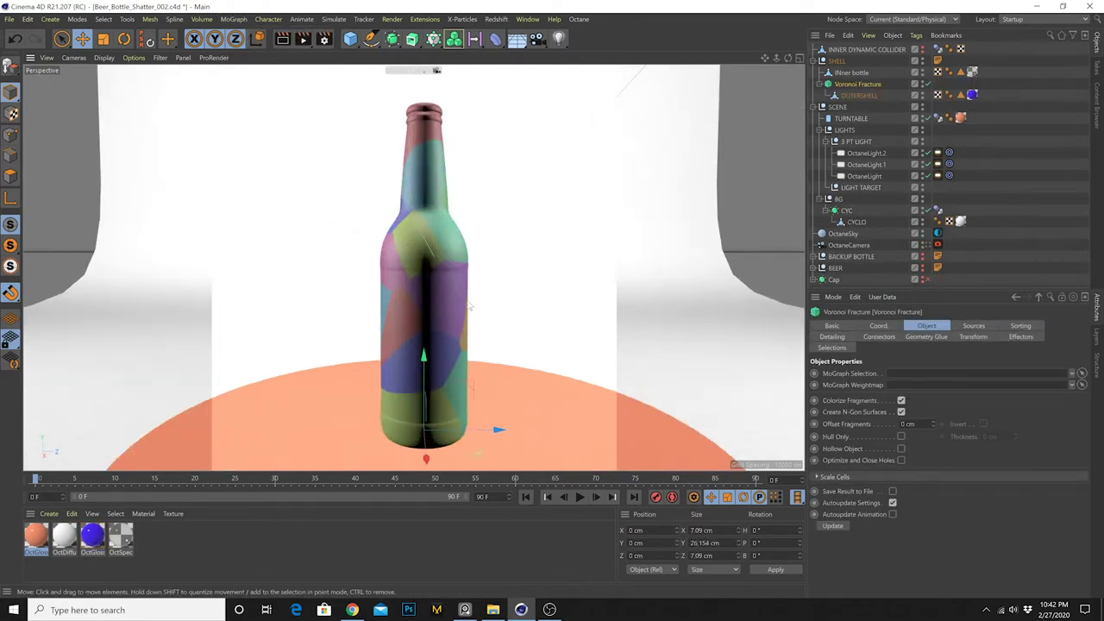
pyautogui.scroll(-3, 449, 298)
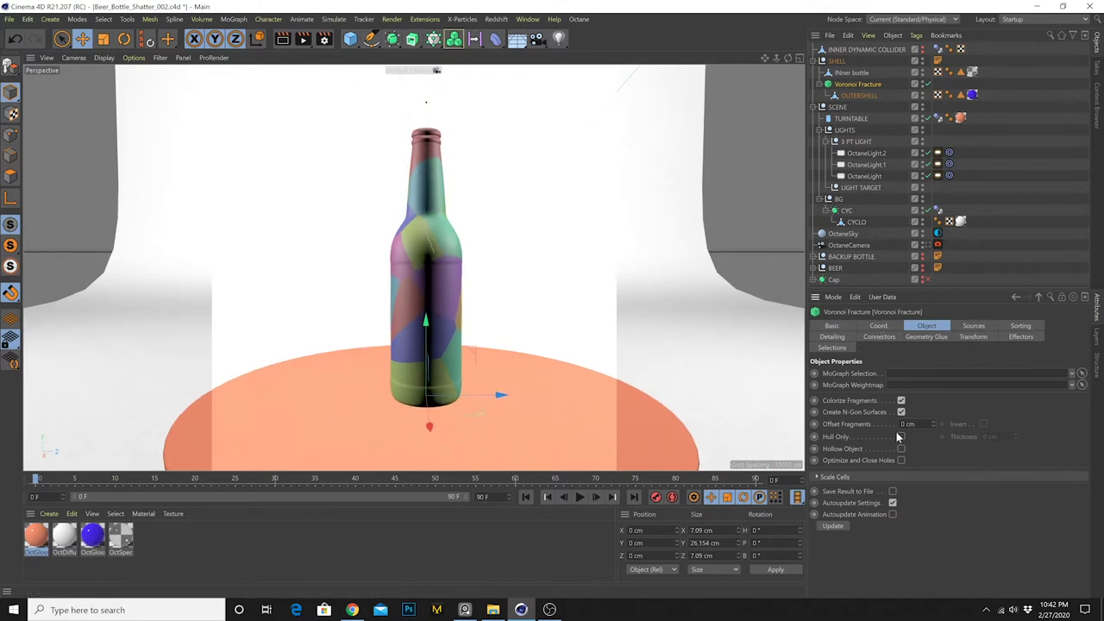
pyautogui.write('1')
pyautogui.press('Return')
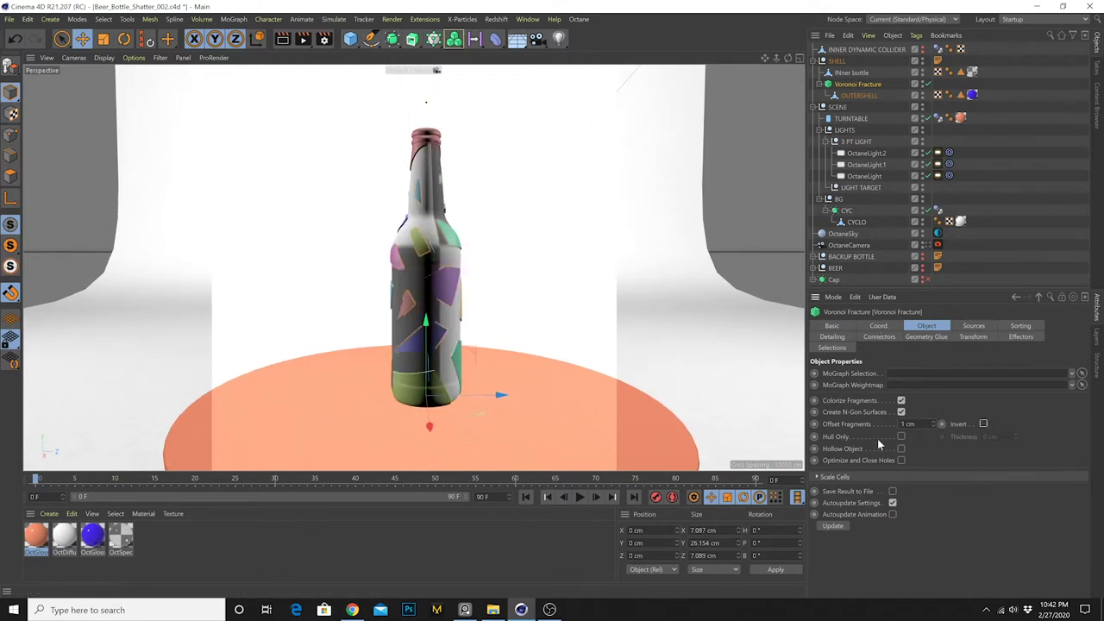
# Open the Octane Live Viewer and place its window clear of the bottle in the viewport
pyautogui.click(578, 19)
pyautogui.click(604, 60)
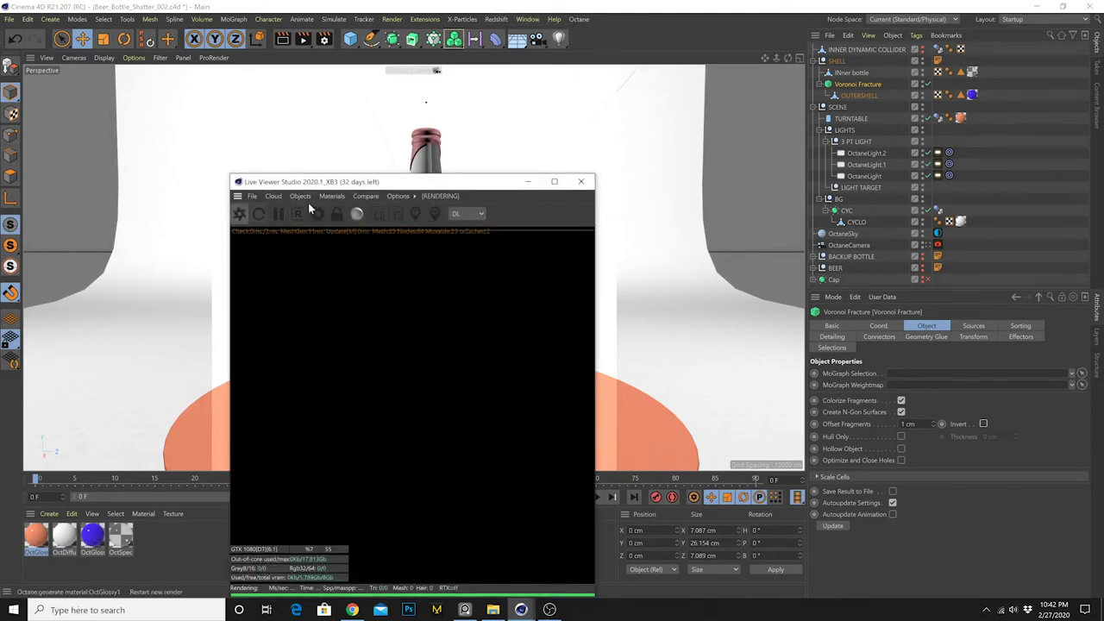
pyautogui.moveTo(427, 183); pyautogui.dragTo(215, 72)
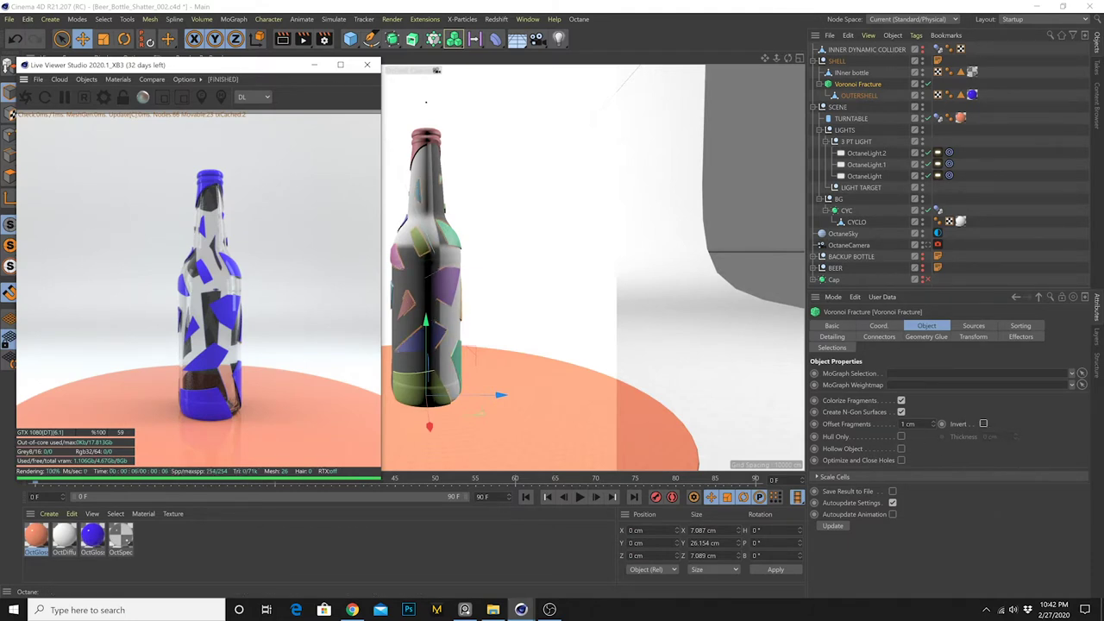
# Try a 0.1 cm fragment offset with and without Invert, and reset Offset Fragments to 0 cm
pyautogui.click(909, 423)
pyautogui.write('0.1')
pyautogui.press('Return')
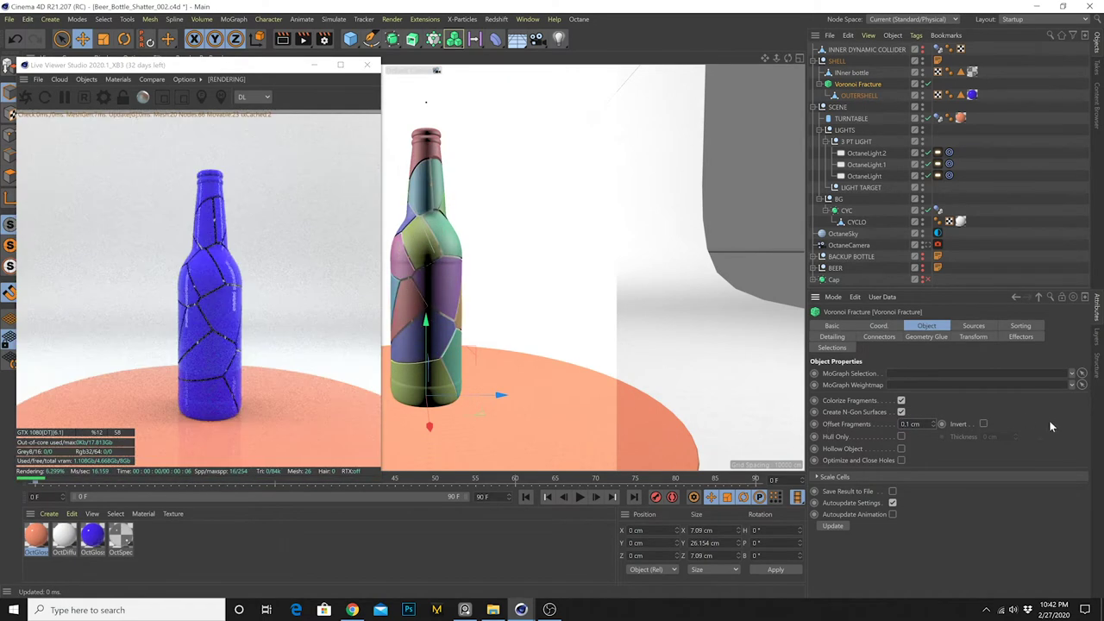
pyautogui.click(983, 425)
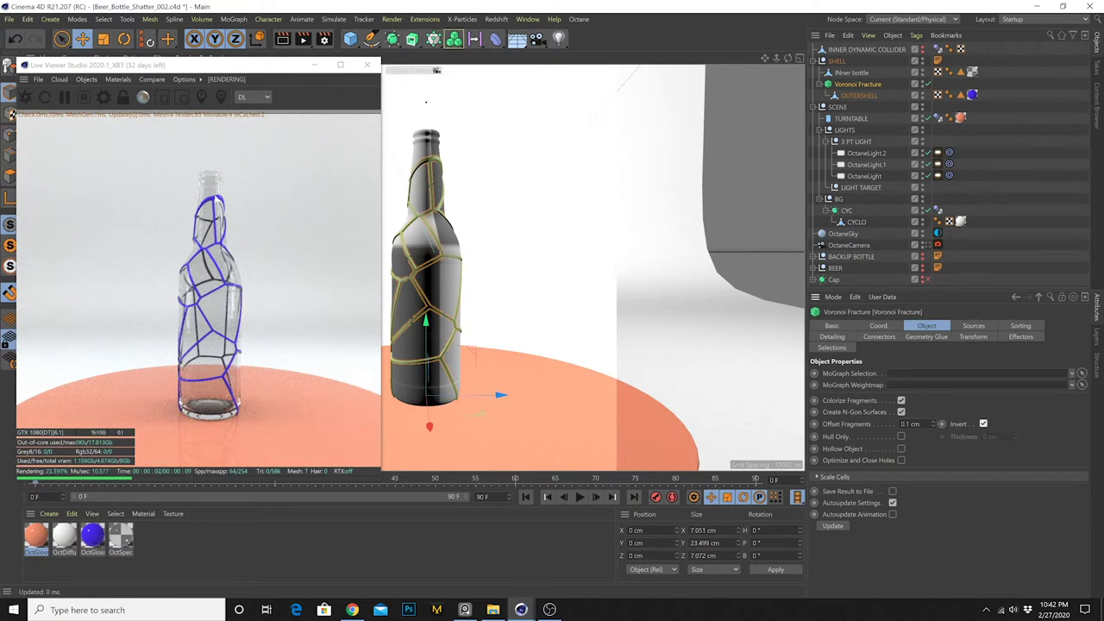
pyautogui.click(983, 424)
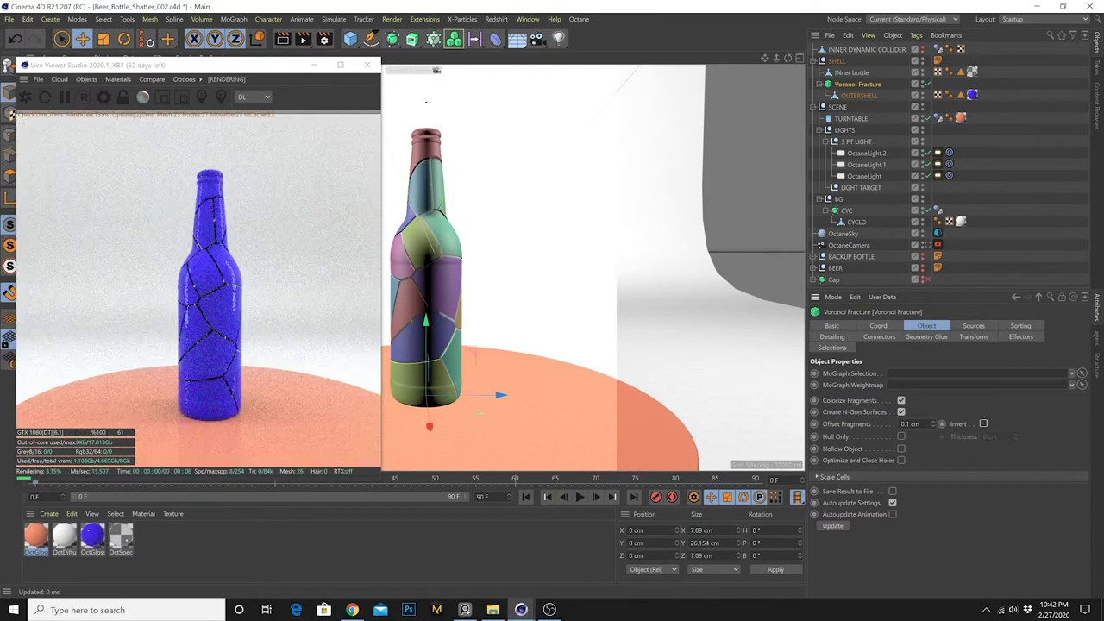
pyautogui.write('0')
pyautogui.press('Return')
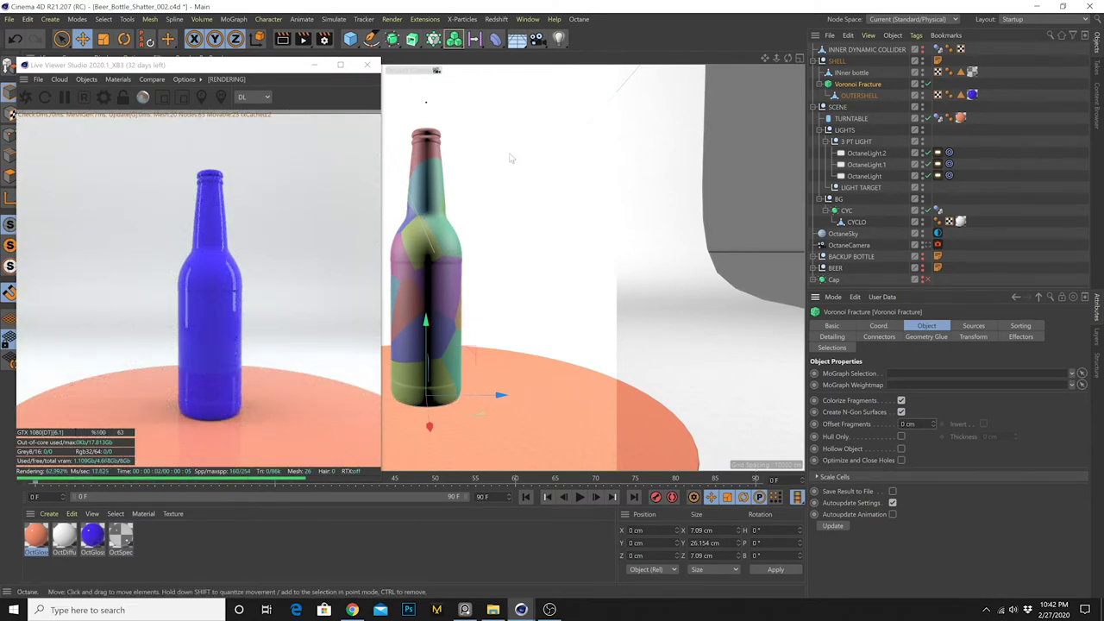
# Give the Voronoi Fracture's Point Generator distribution source a seed of 8 and a point amount of 60
pyautogui.click(973, 325)
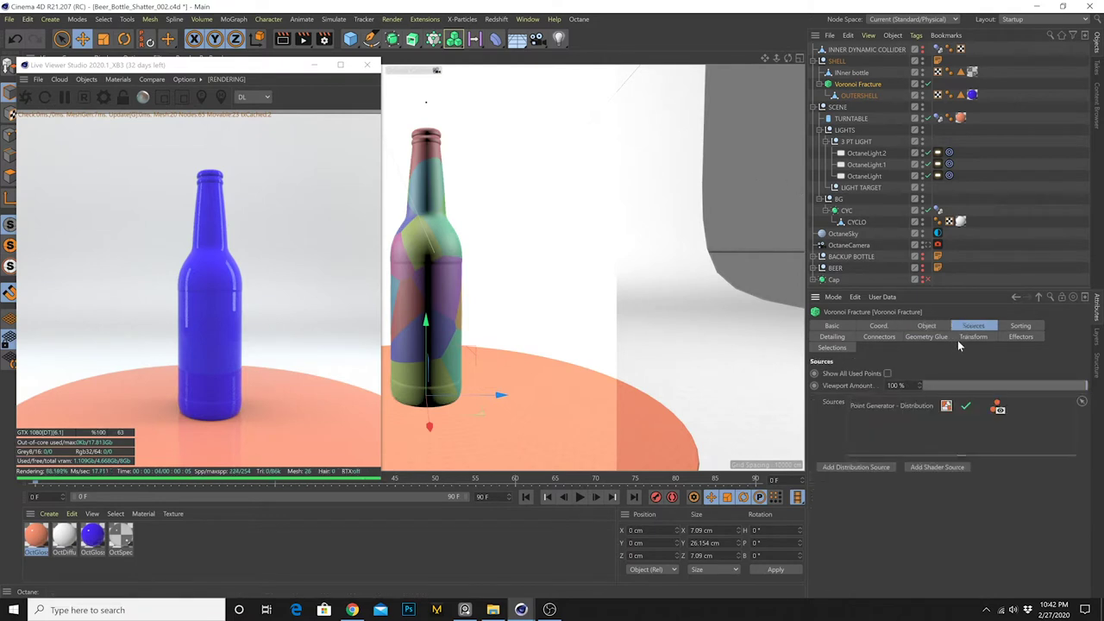
pyautogui.click(899, 407)
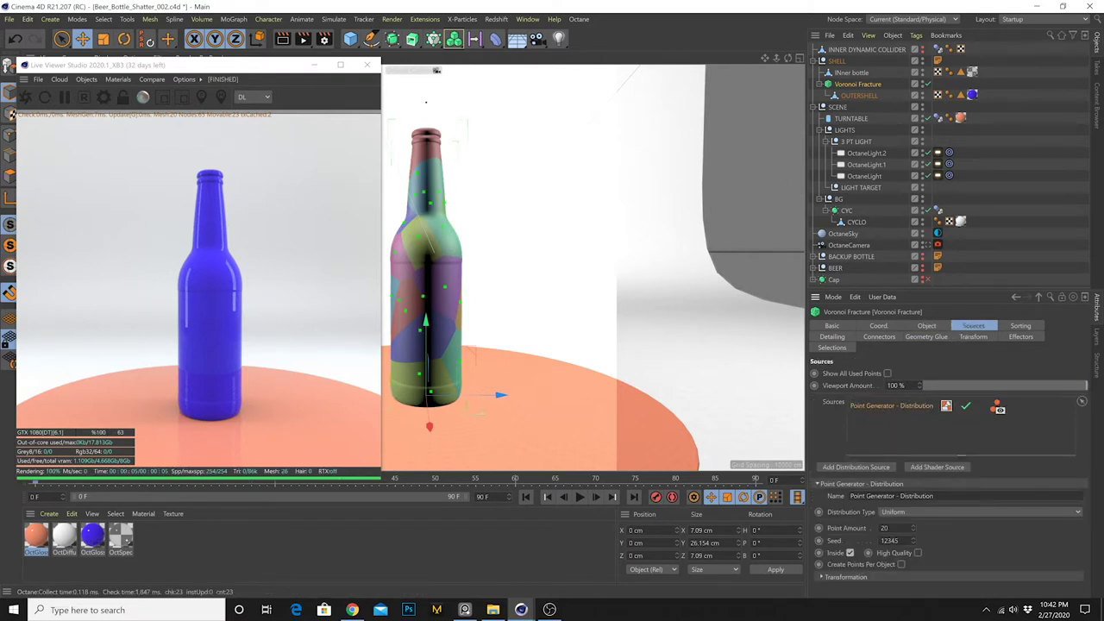
pyautogui.write('8')
pyautogui.press('Return')
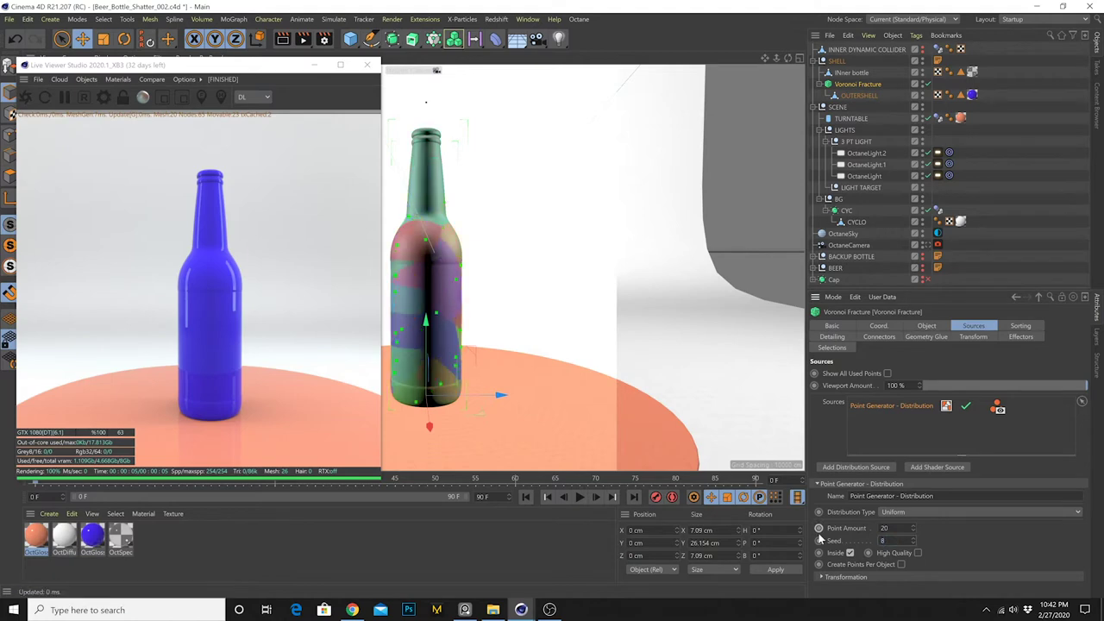
pyautogui.write('60')
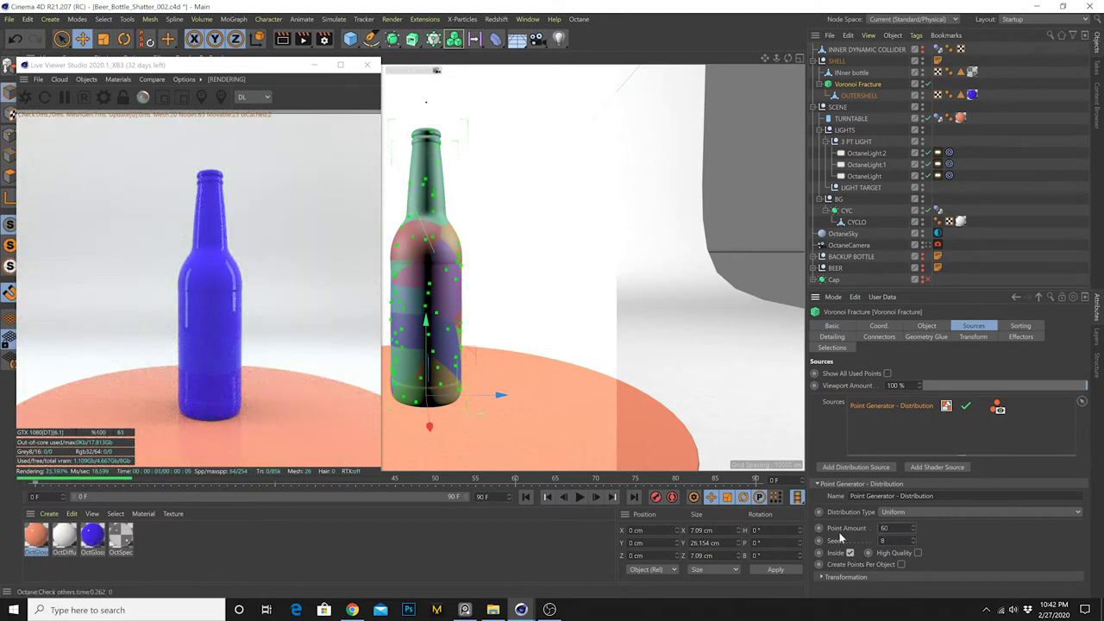
pyautogui.press('Return')
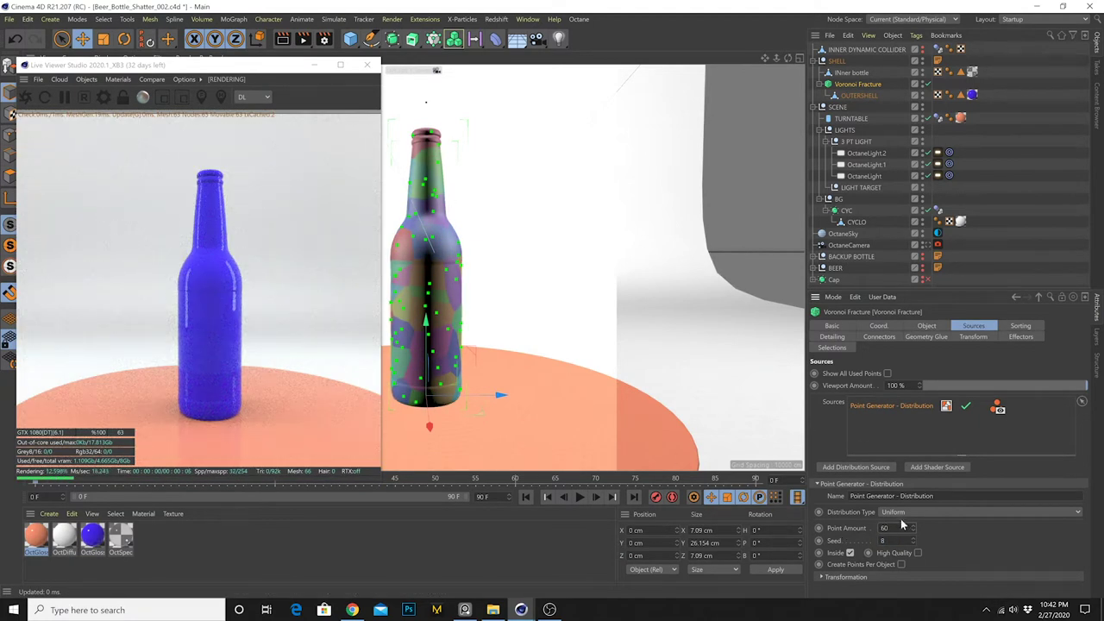
# Try the Exponential and Inverse Normal distribution types on the fracture's point generator
pyautogui.click(914, 512)
pyautogui.click(914, 536)
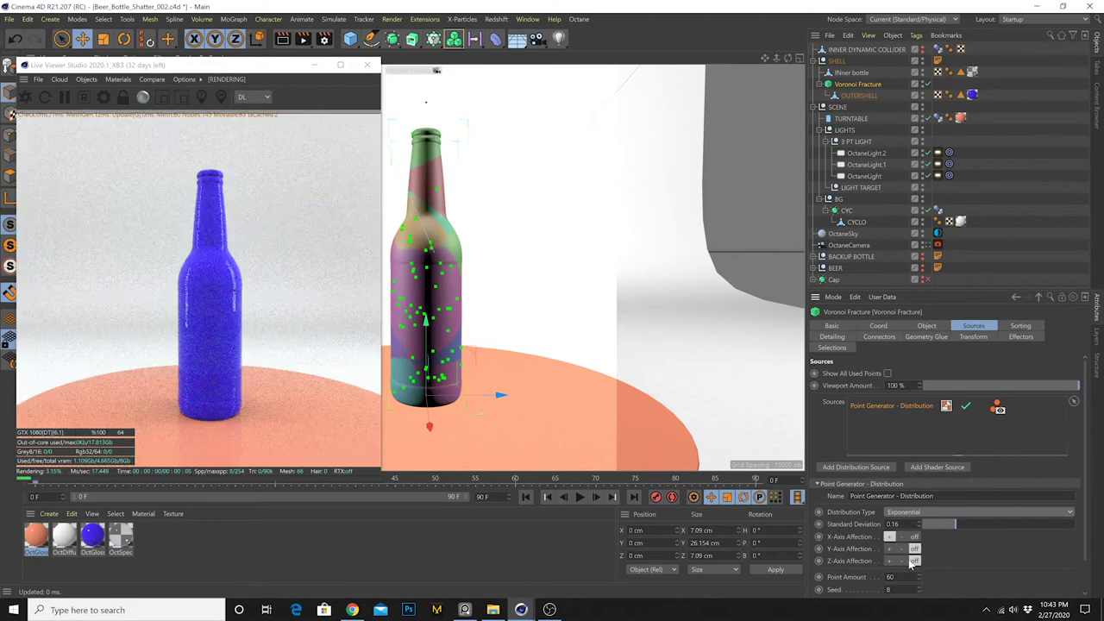
pyautogui.click(944, 512)
pyautogui.click(924, 546)
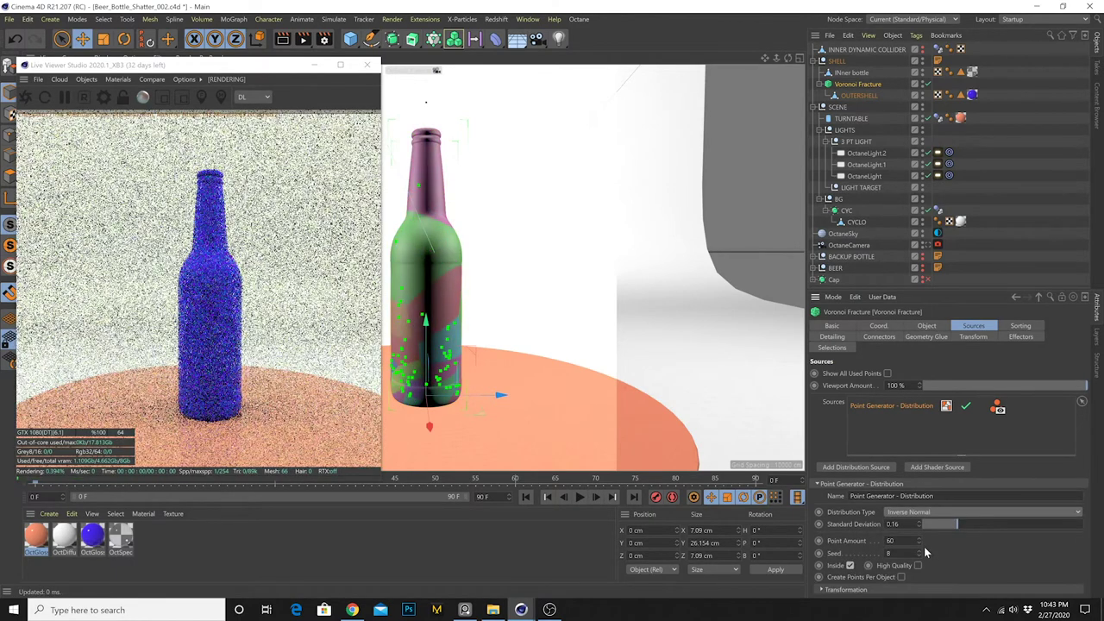
# Set the point distribution to Exponential with X-Axis Affection positive and Y-Axis and Z-Axis Affection negative
pyautogui.click(936, 512)
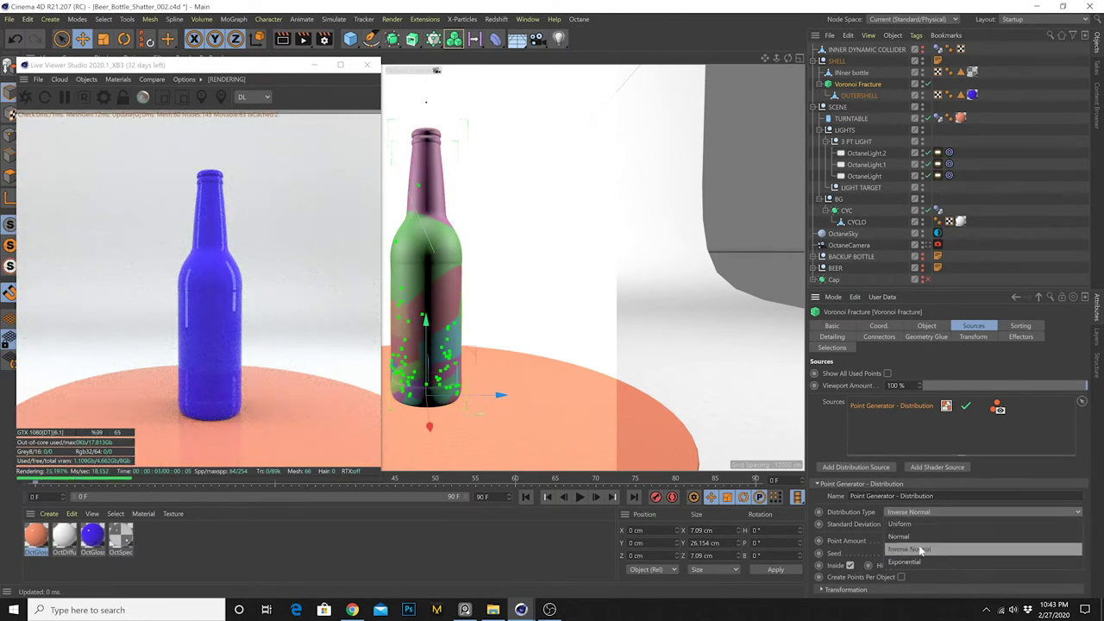
pyautogui.click(920, 551)
pyautogui.click(891, 561)
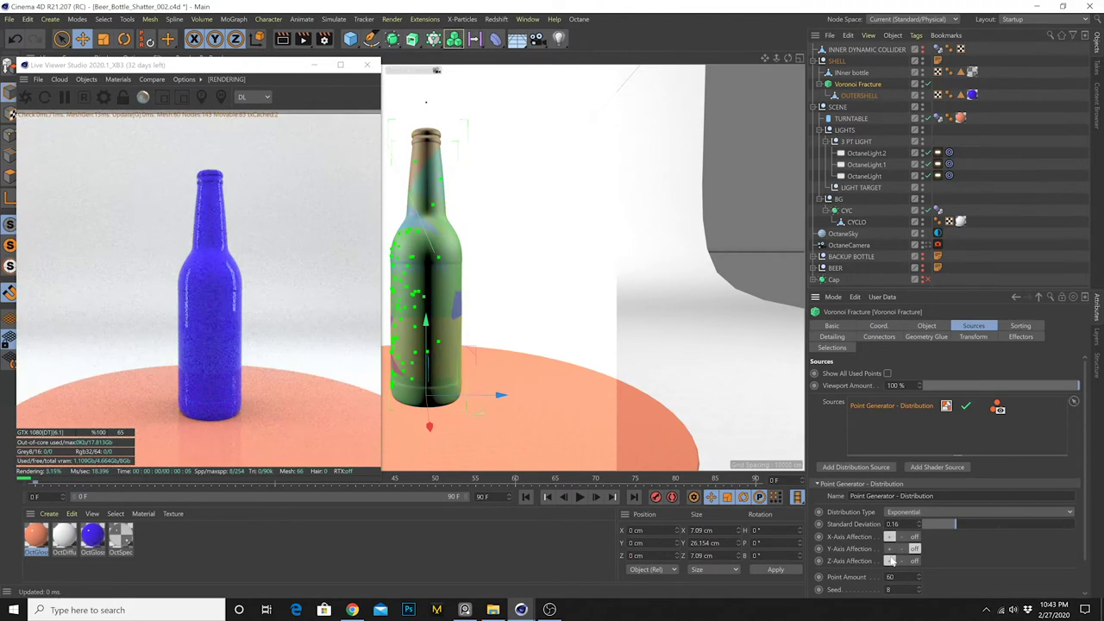
pyautogui.click(890, 549)
pyautogui.click(902, 537)
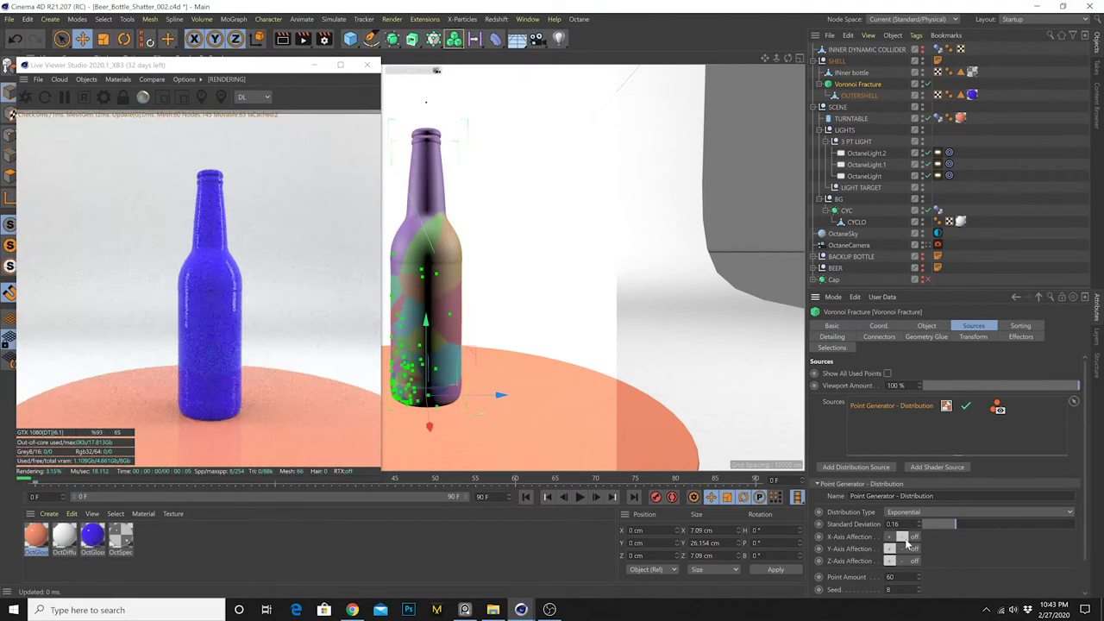
pyautogui.click(903, 560)
pyautogui.click(889, 536)
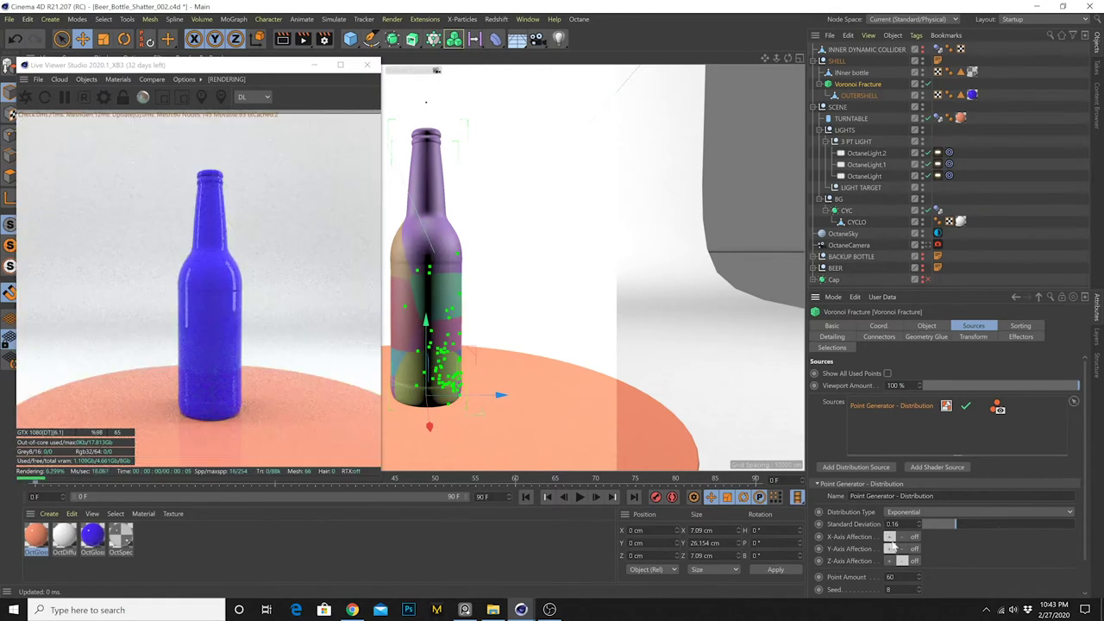
pyautogui.click(903, 561)
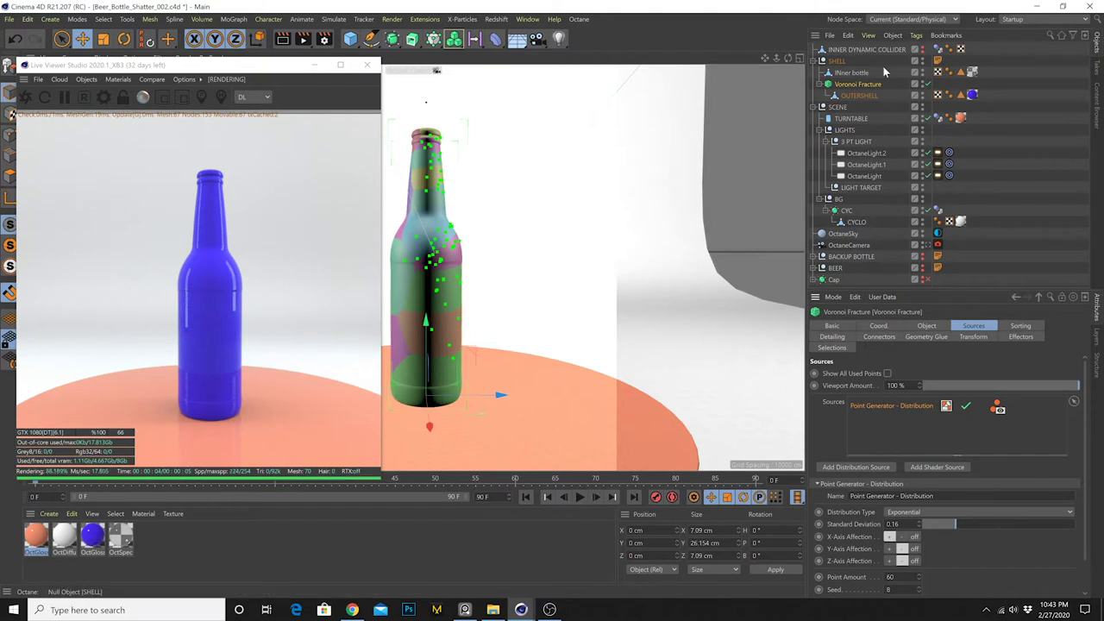
# Add a Rigid Body simulation tag to the Voronoi Fracture object
pyautogui.click(916, 35)
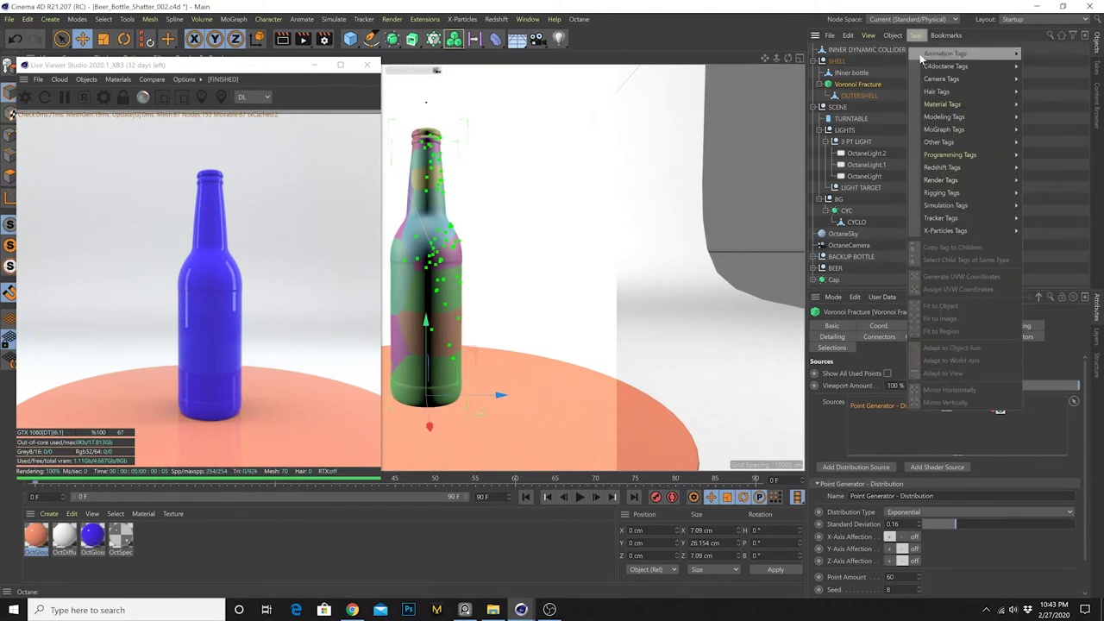
pyautogui.moveTo(983, 205)
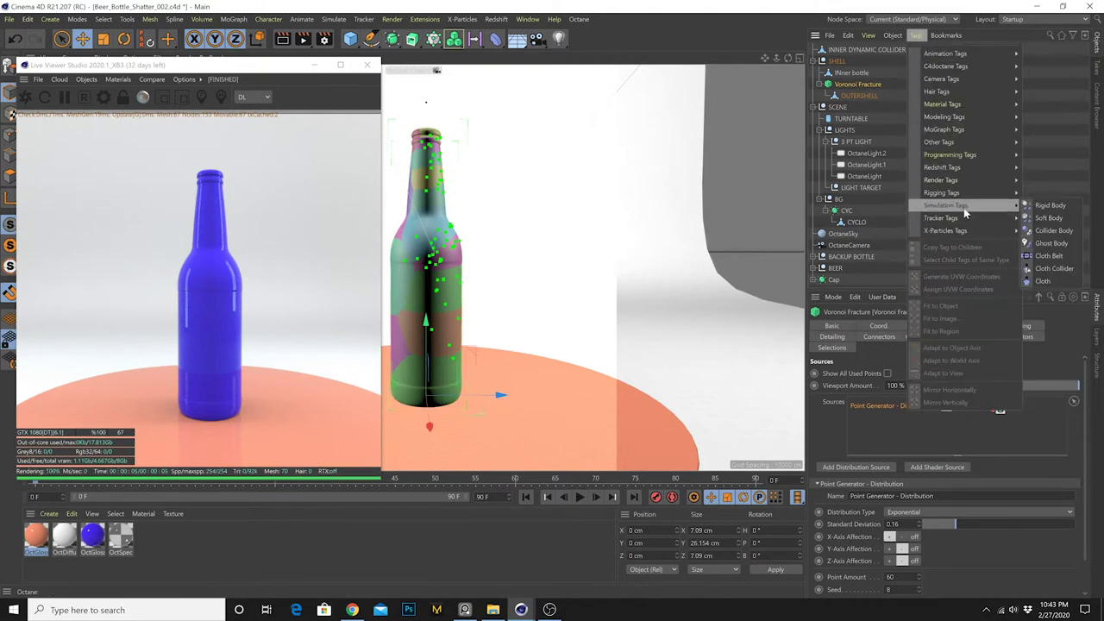
pyautogui.click(1075, 219)
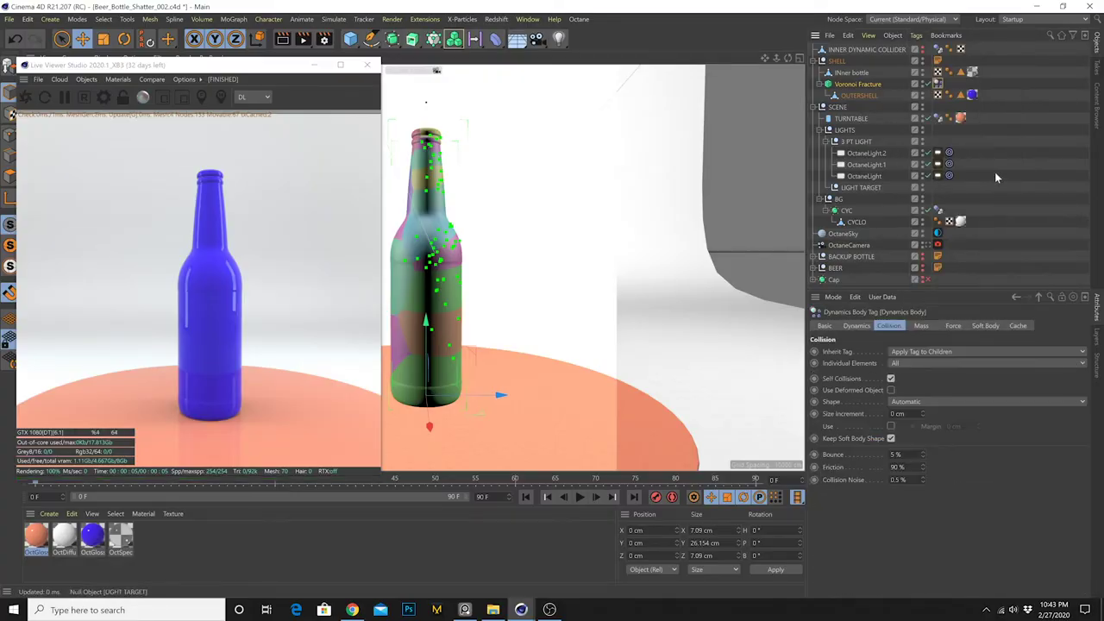
# Play the bottle's shatter simulation, stop it and return to the first frame
pyautogui.click(579, 497)
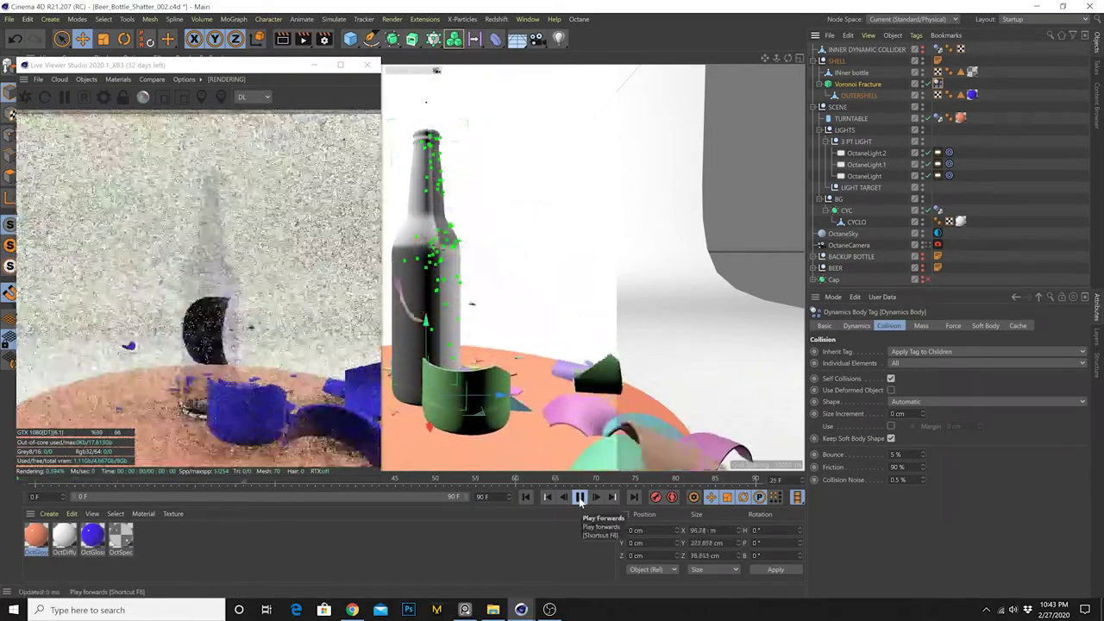
pyautogui.click(579, 497)
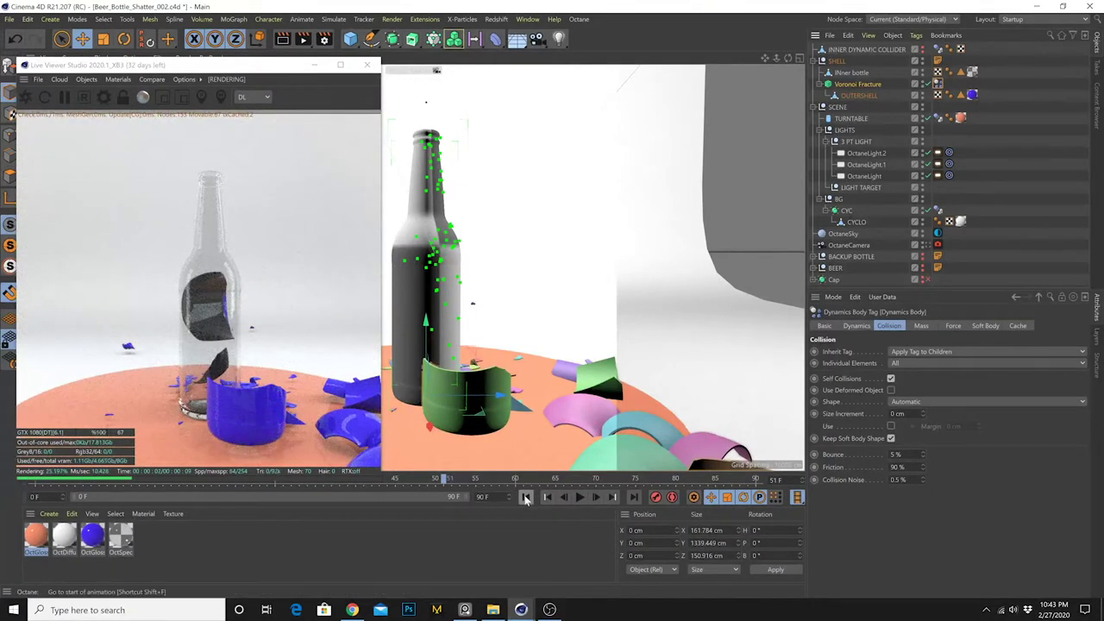
pyautogui.hotkey('shift', 'f')
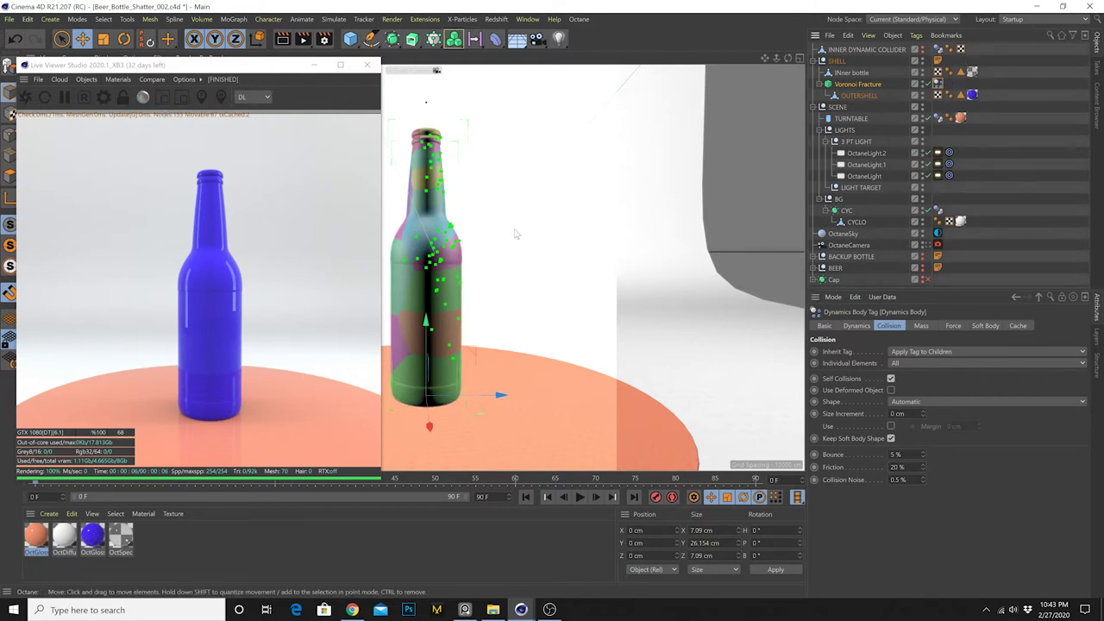
# Close the Octane Live Viewer and inspect the fractured bottle from above and from the side
pyautogui.click(850, 86)
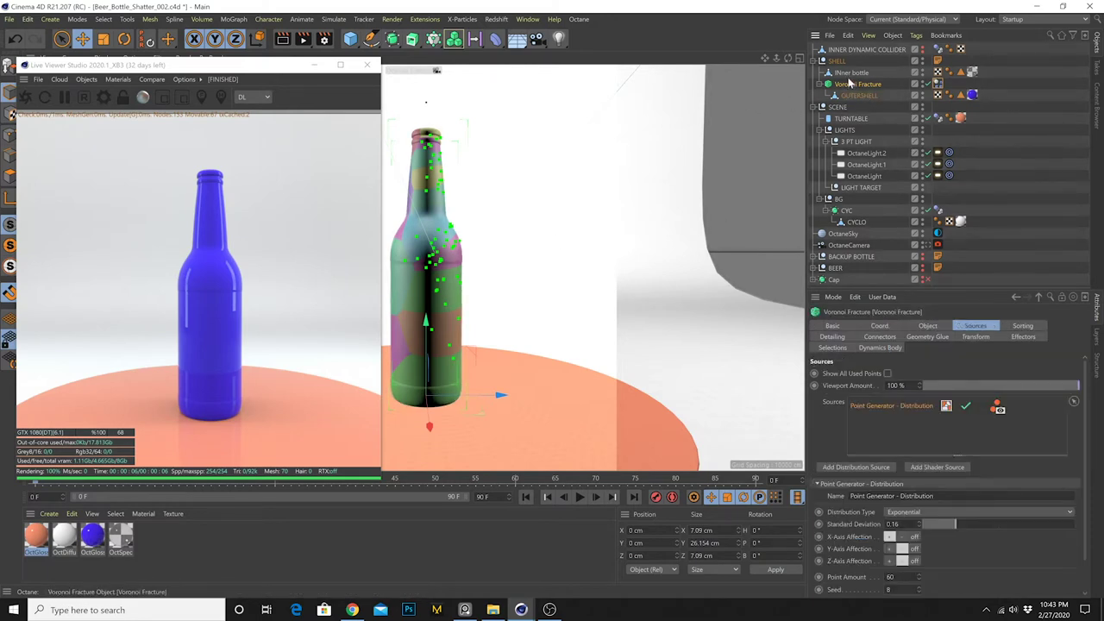
pyautogui.click(850, 74)
pyautogui.click(370, 66)
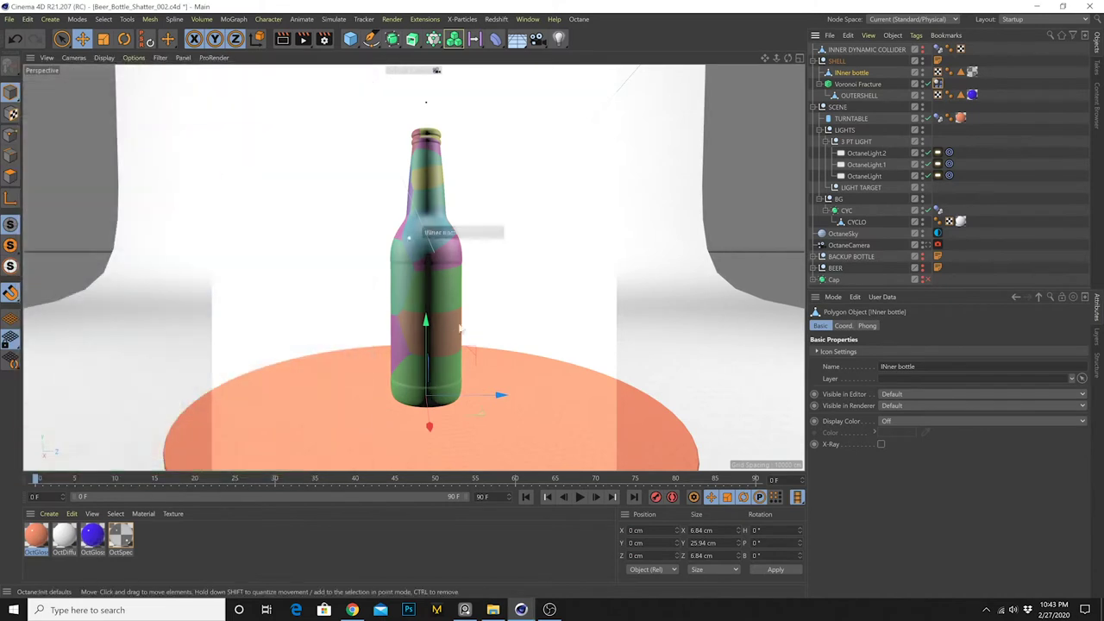
pyautogui.moveTo(422, 362)
pyautogui.keyDown('alt'); pyautogui.mouseDown()
pyautogui.moveTo(491, 400)
pyautogui.moveTo(442, 360)
pyautogui.mouseUp(); pyautogui.keyUp('alt')
pyautogui.keyDown('alt'); pyautogui.moveTo(406, 301); pyautogui.dragTo(428, 336, button='middle'); pyautogui.keyUp('alt')
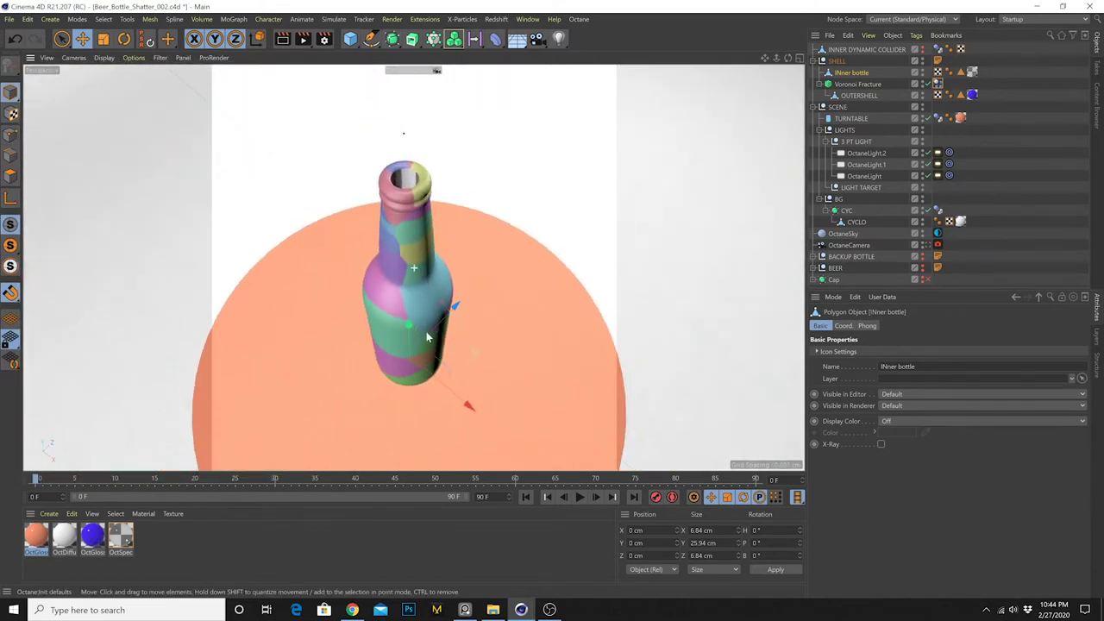
pyautogui.keyDown('alt'); pyautogui.moveTo(394, 304); pyautogui.dragTo(397, 276); pyautogui.keyUp('alt')
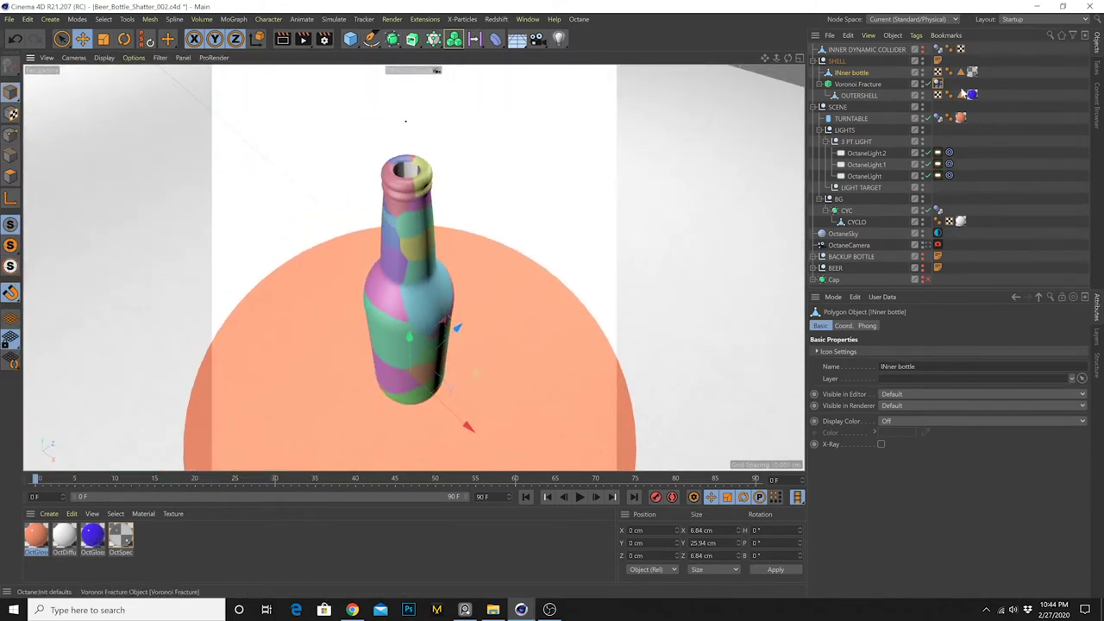
pyautogui.click(938, 74)
pyautogui.keyDown('alt'); pyautogui.moveTo(406, 355); pyautogui.dragTo(382, 353); pyautogui.keyUp('alt')
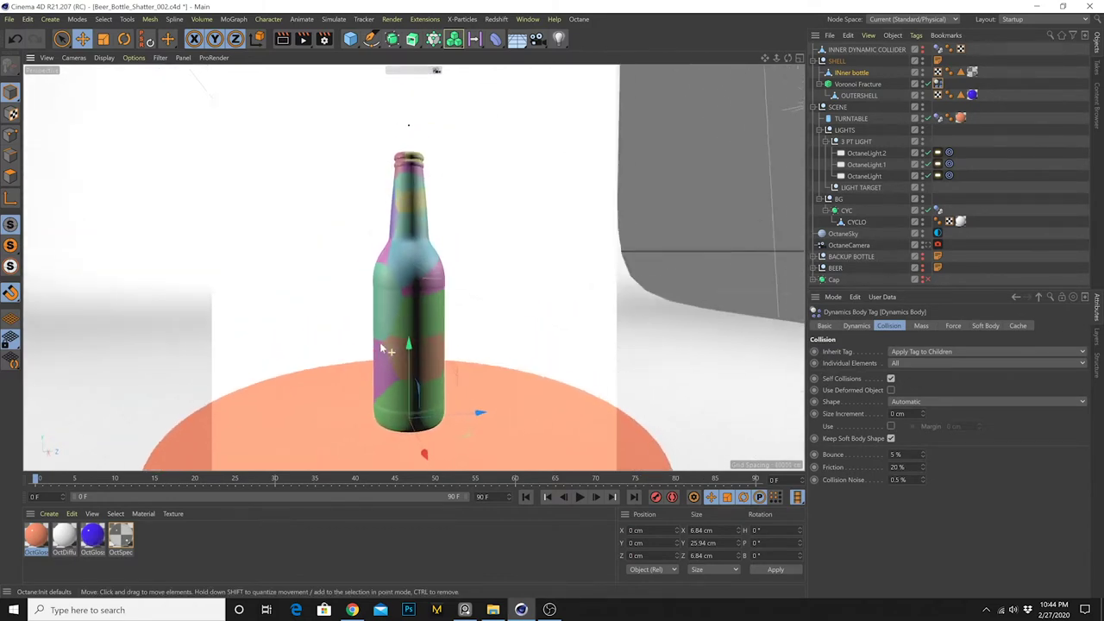
# Play the shatter simulation with the current gravity and return to the first frame
pyautogui.click(579, 497)
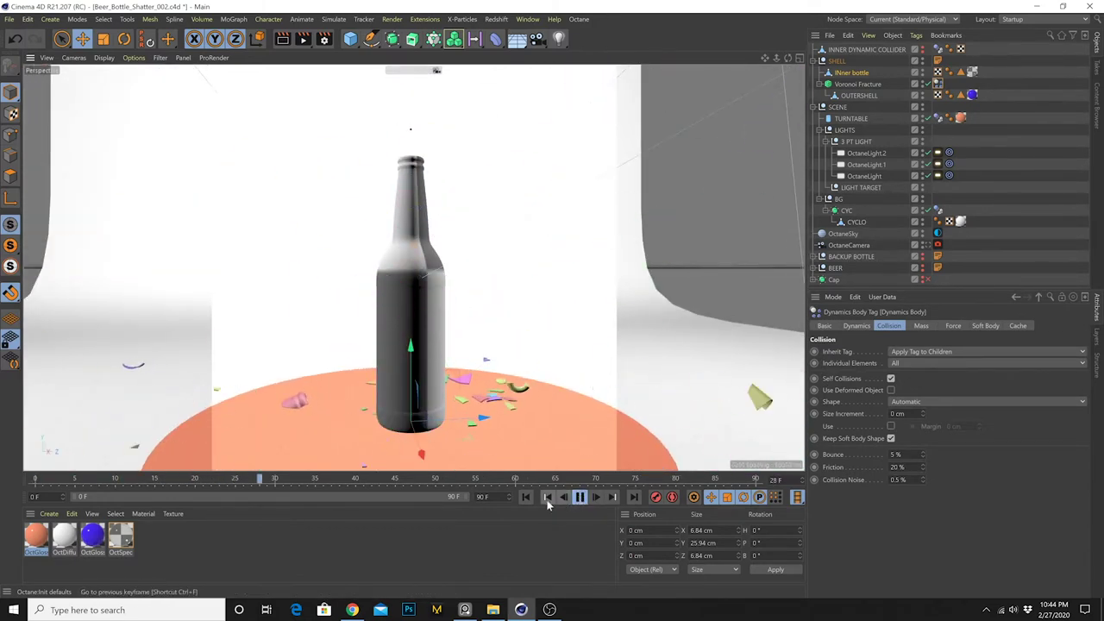
pyautogui.click(525, 497)
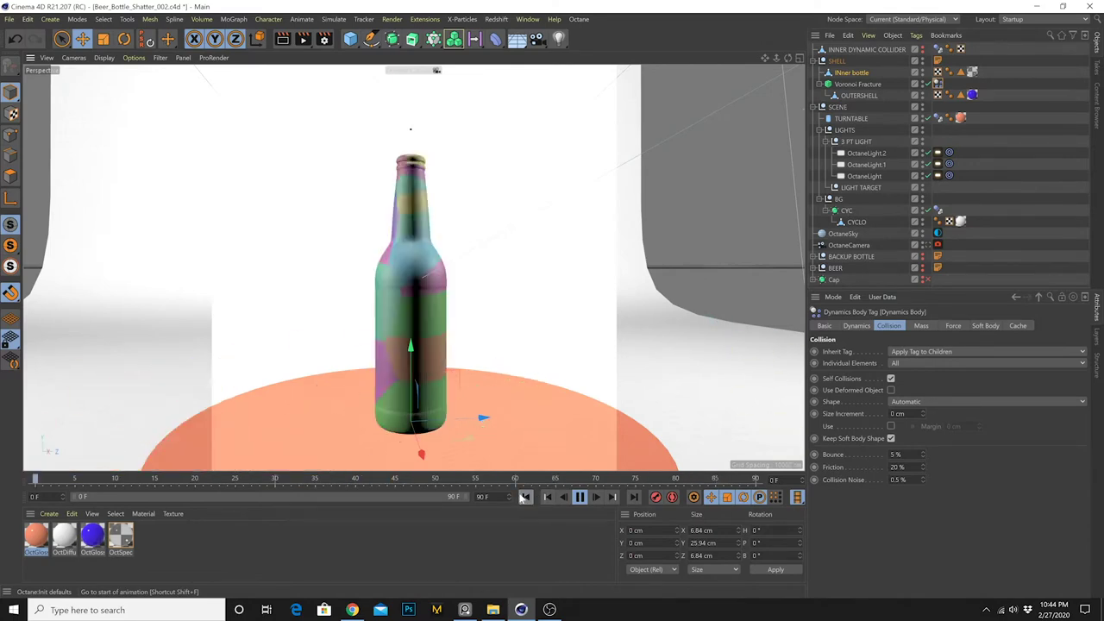
pyautogui.click(525, 497)
# Set the project's dynamics gravity to 0 cm and play the simulation to check how the shards spread
pyautogui.hotkey('ctrl', 'd')
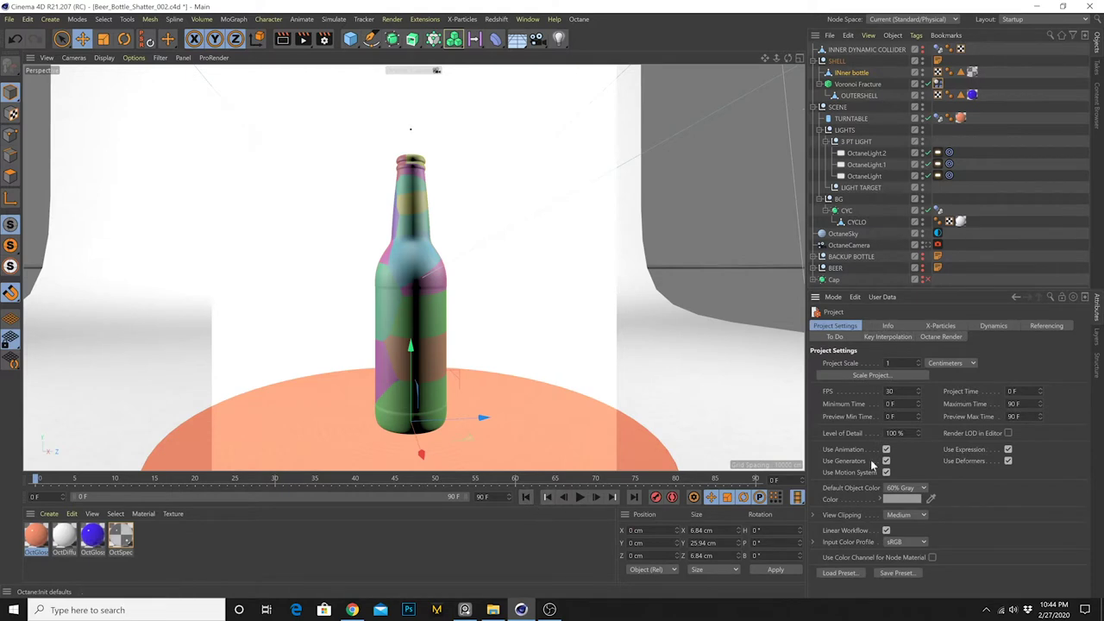
pyautogui.click(992, 326)
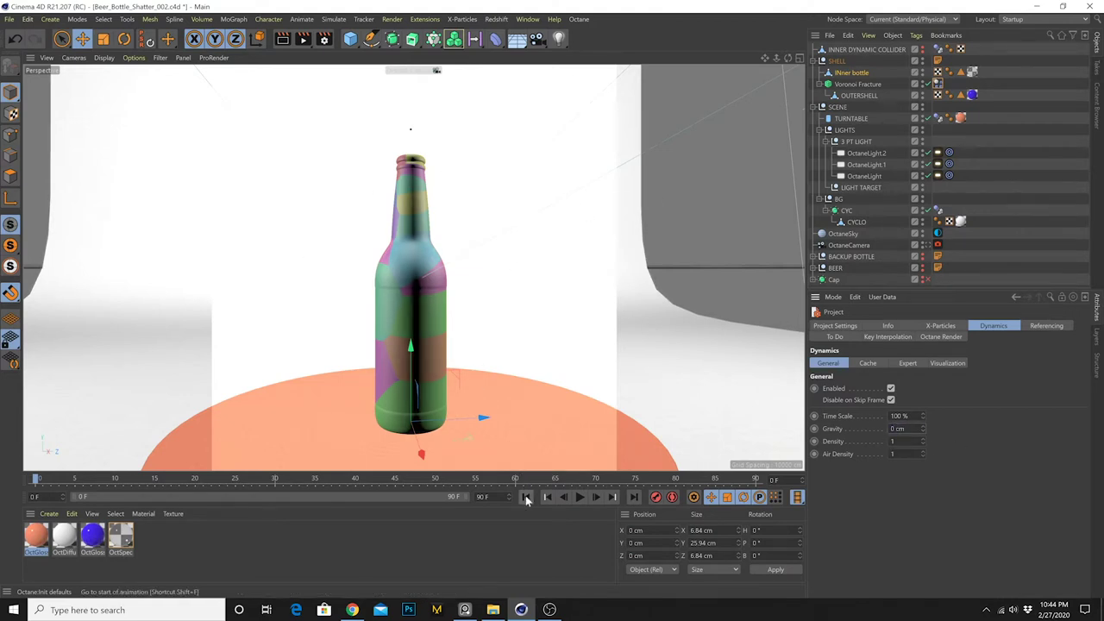
pyautogui.click(580, 497)
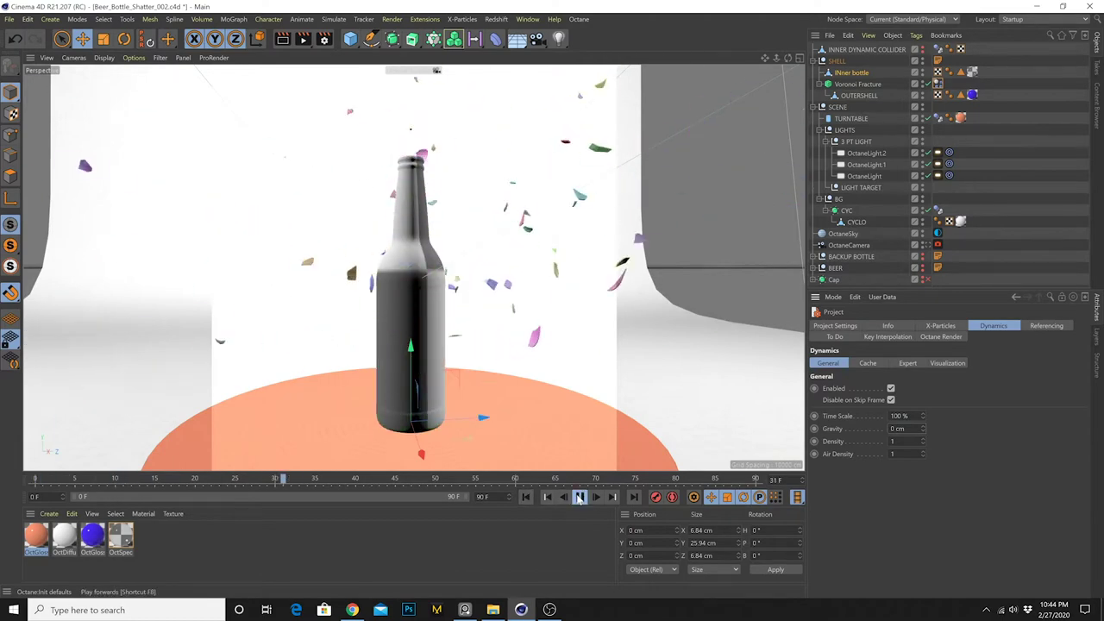
pyautogui.scroll(-8, 418, 330)
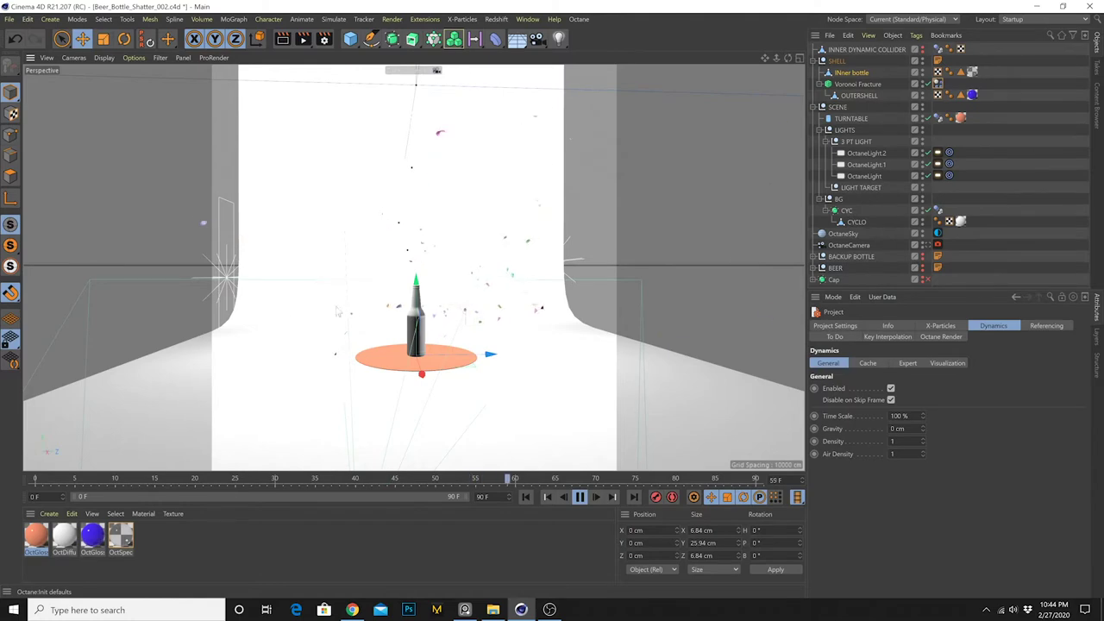
pyautogui.scroll(6, 423, 371)
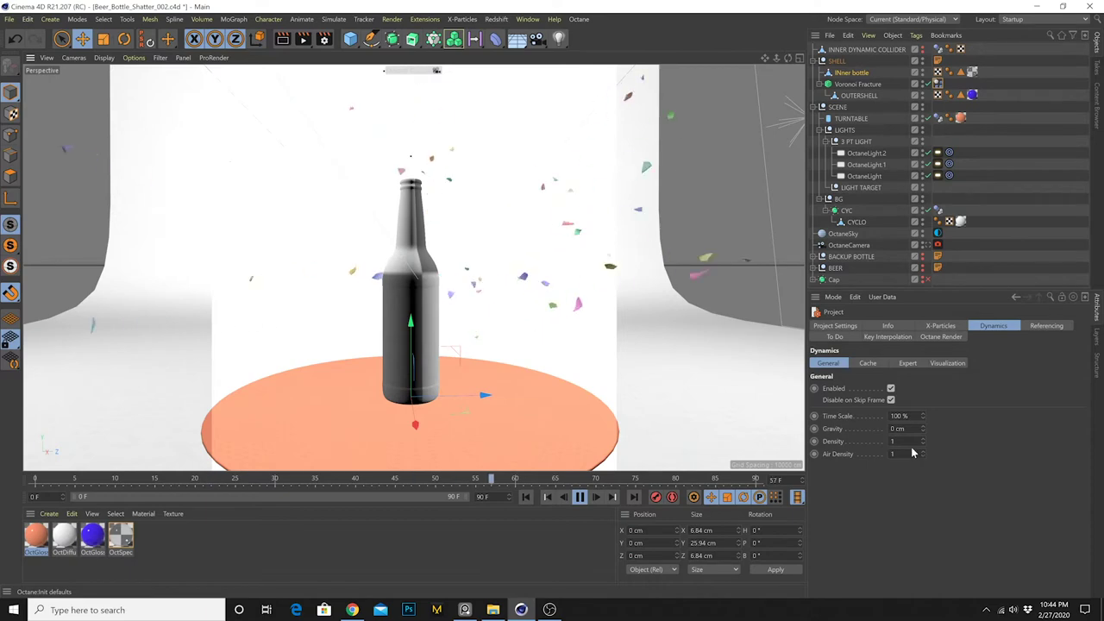
# Set both the Density and the Air Density in the project's dynamics settings to 100
pyautogui.moveTo(892, 441); pyautogui.dragTo(840, 446)
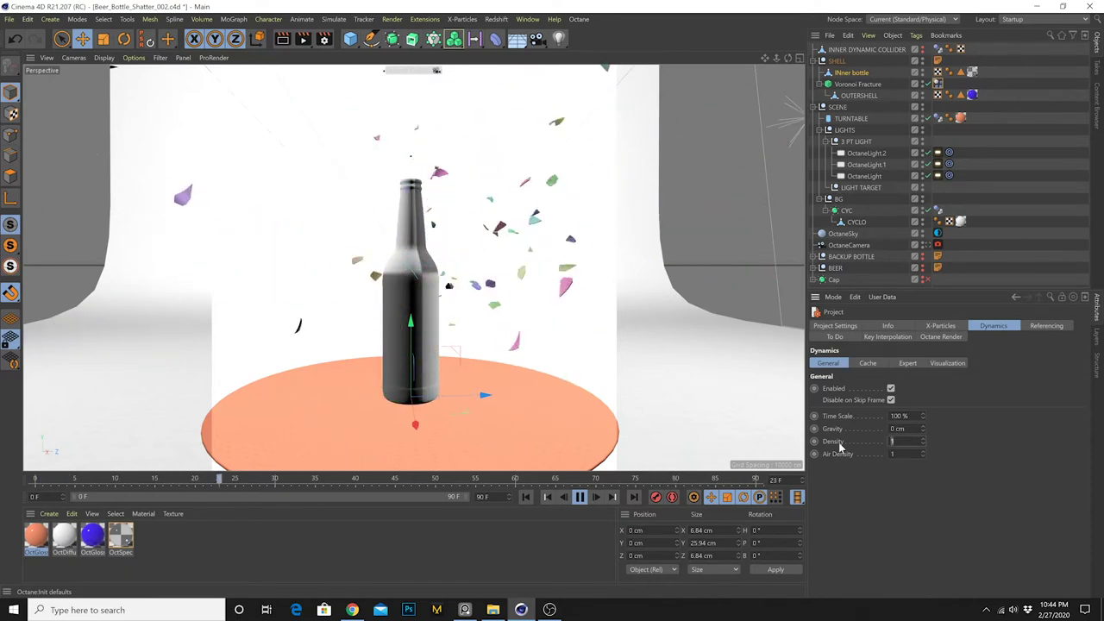
pyautogui.write('100')
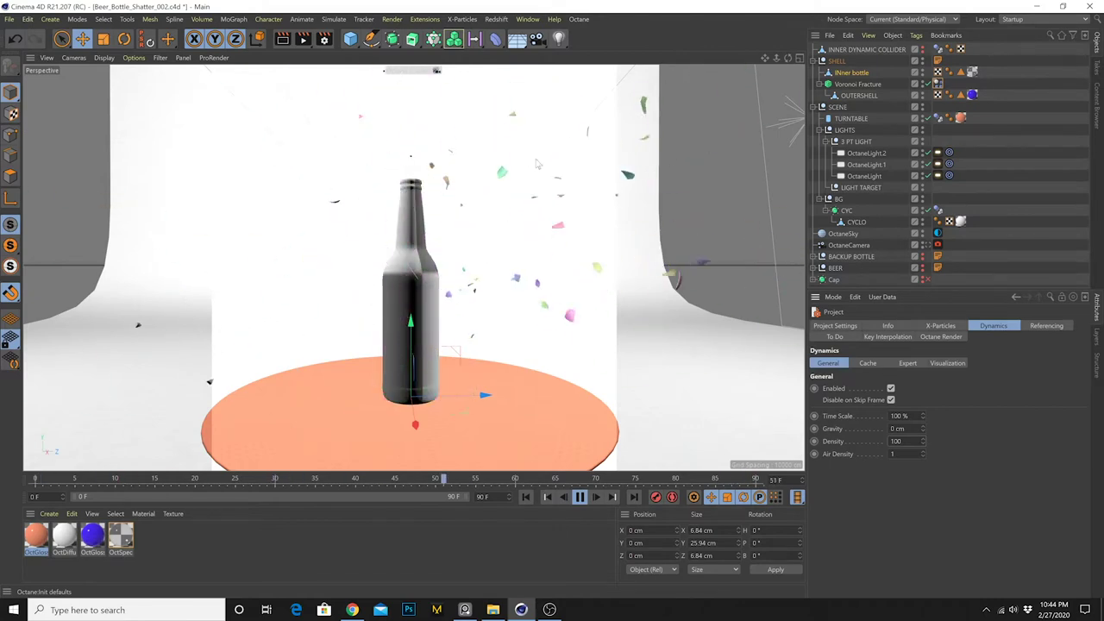
pyautogui.write('00')
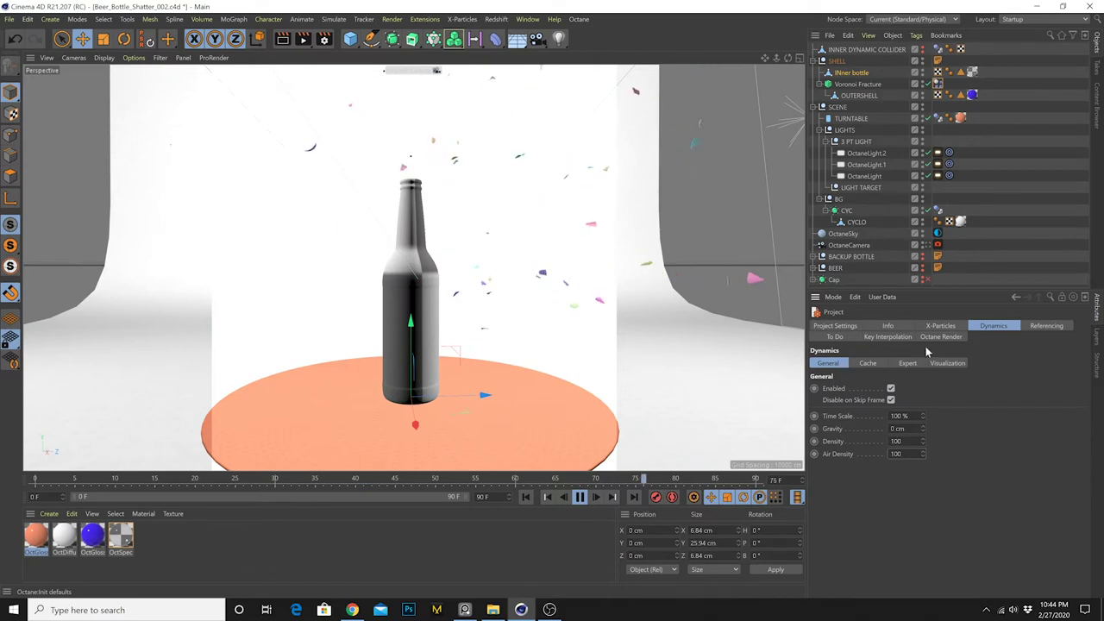
# Set the aerodynamics of the fracture's Dynamics Body tag to 40% drag and 1% lift, and replay the shatter
pyautogui.click(938, 84)
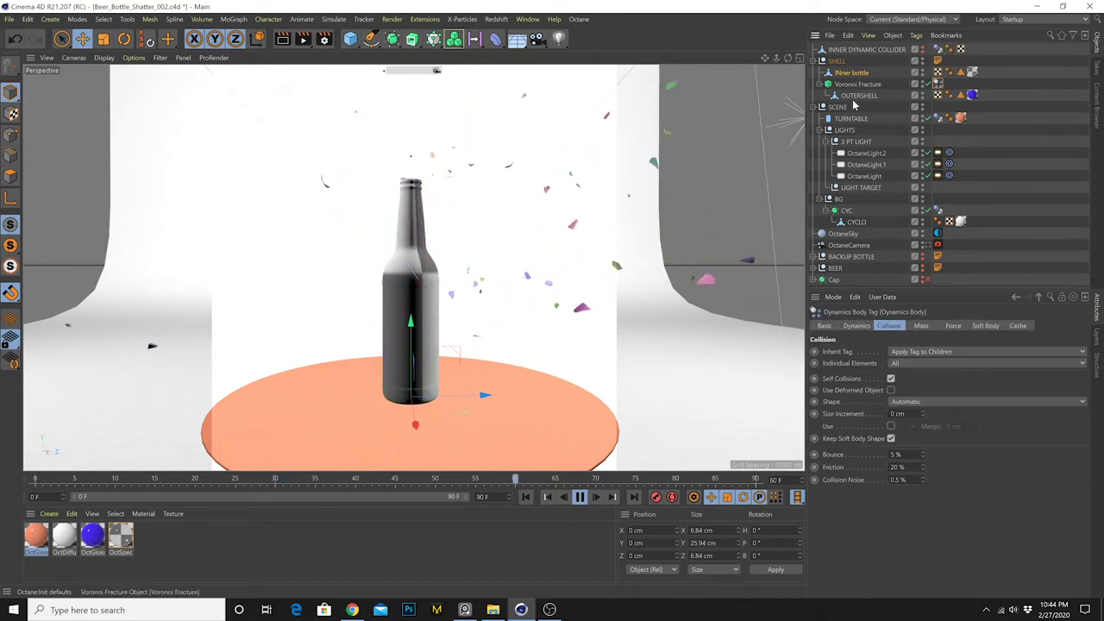
pyautogui.click(953, 325)
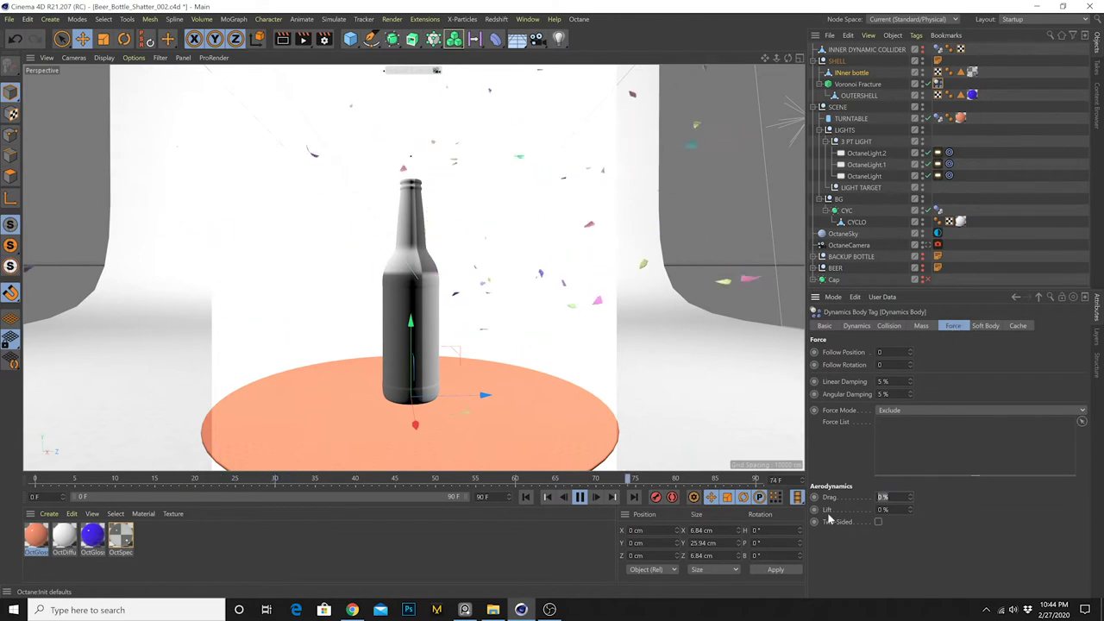
pyautogui.press('Tab')
pyautogui.write('1')
pyautogui.press('Return')
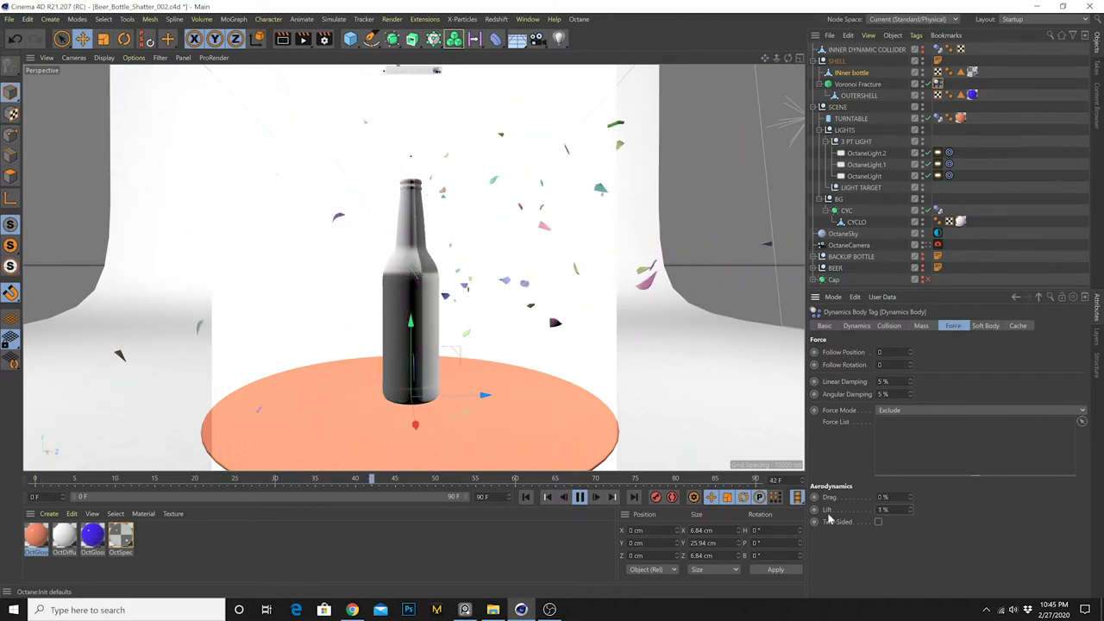
pyautogui.moveTo(894, 496); pyautogui.dragTo(823, 498)
pyautogui.write('40')
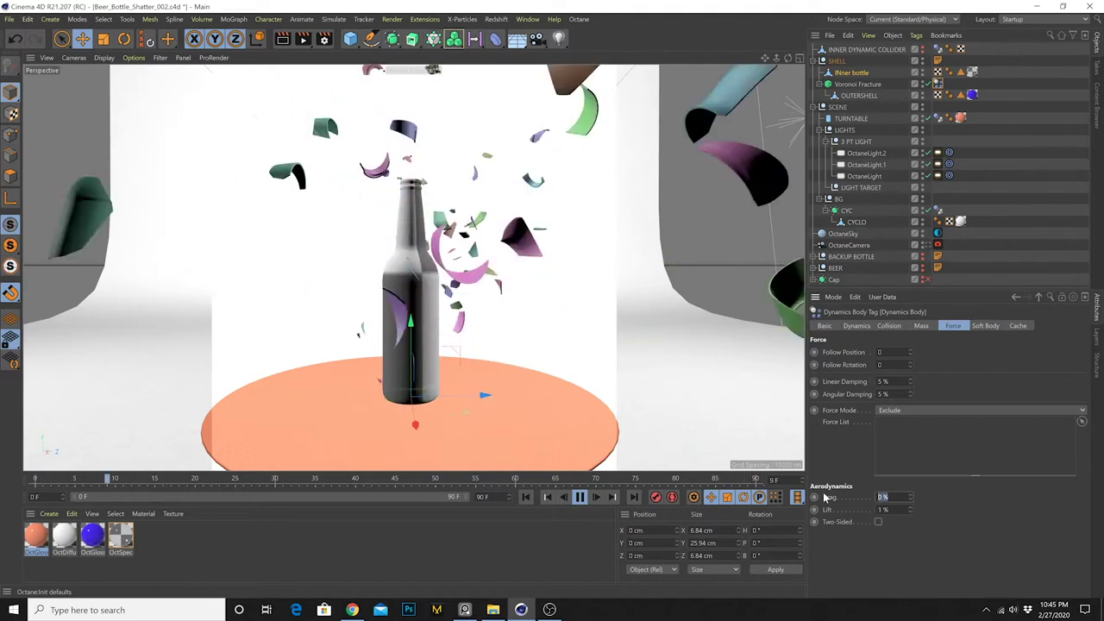
pyautogui.press('Return')
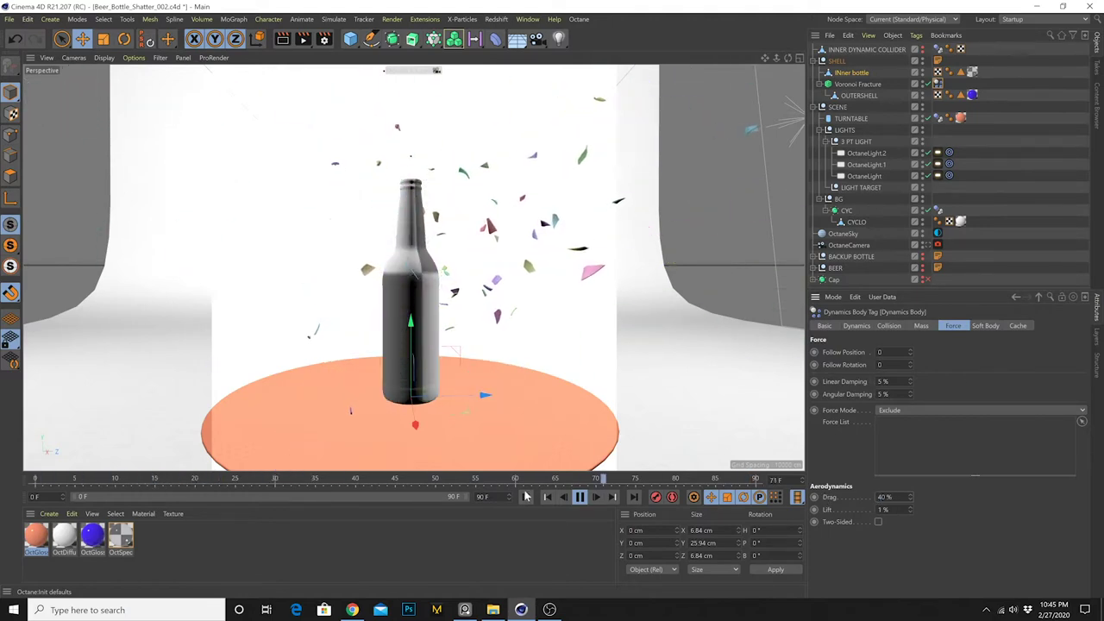
pyautogui.click(527, 497)
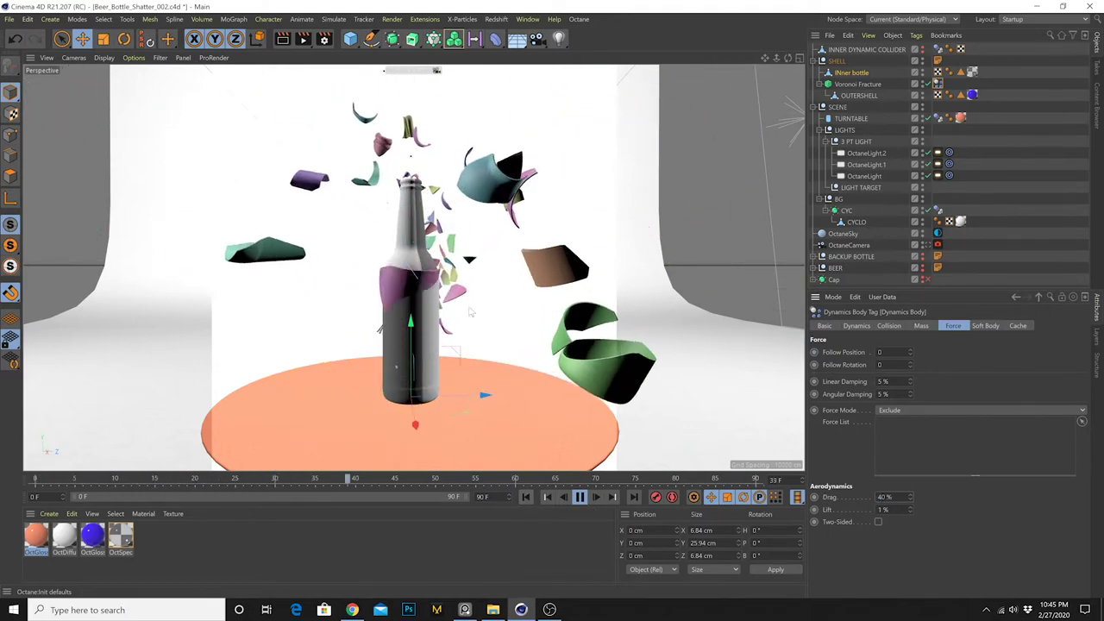
pyautogui.moveTo(409, 292)
pyautogui.keyDown('alt'); pyautogui.mouseDown()
pyautogui.moveTo(146, 293)
pyautogui.moveTo(402, 295)
pyautogui.mouseUp(); pyautogui.keyUp('alt')
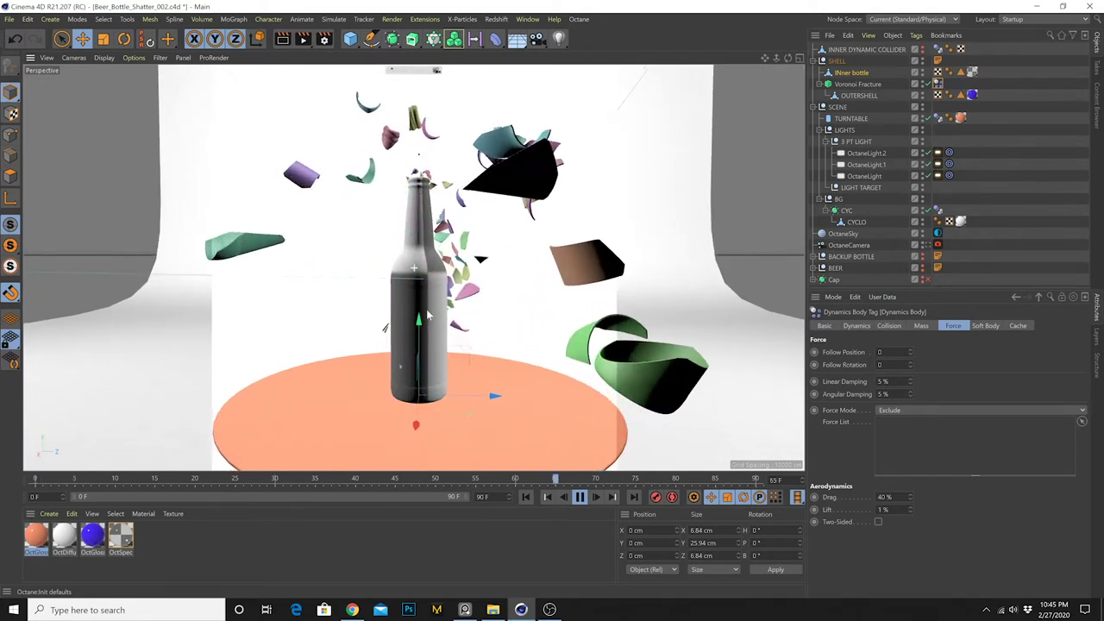
# Set the Voronoi Fracture's point generator to seed 12 and 65 points with High Quality enabled
pyautogui.click(856, 84)
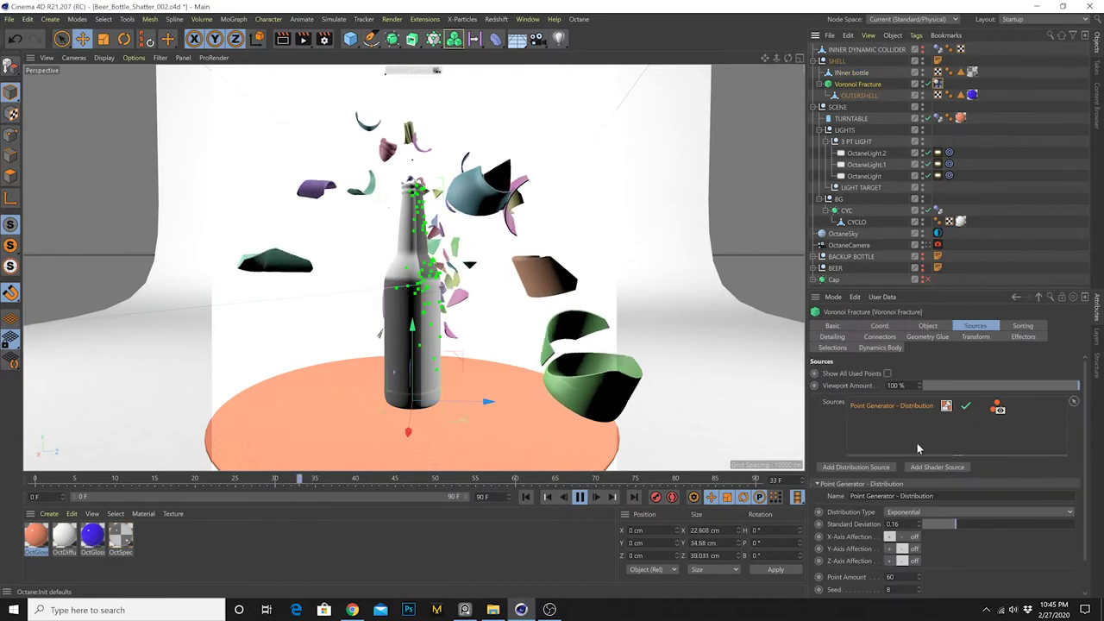
pyautogui.scroll(-1, 963, 565)
pyautogui.click(919, 551)
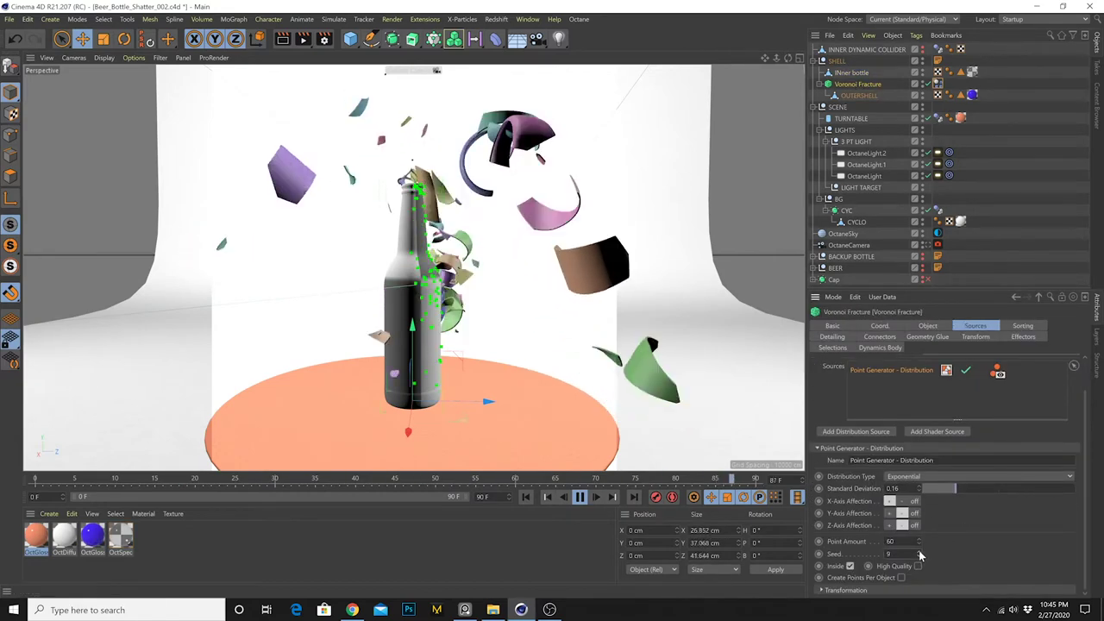
pyautogui.click(919, 554)
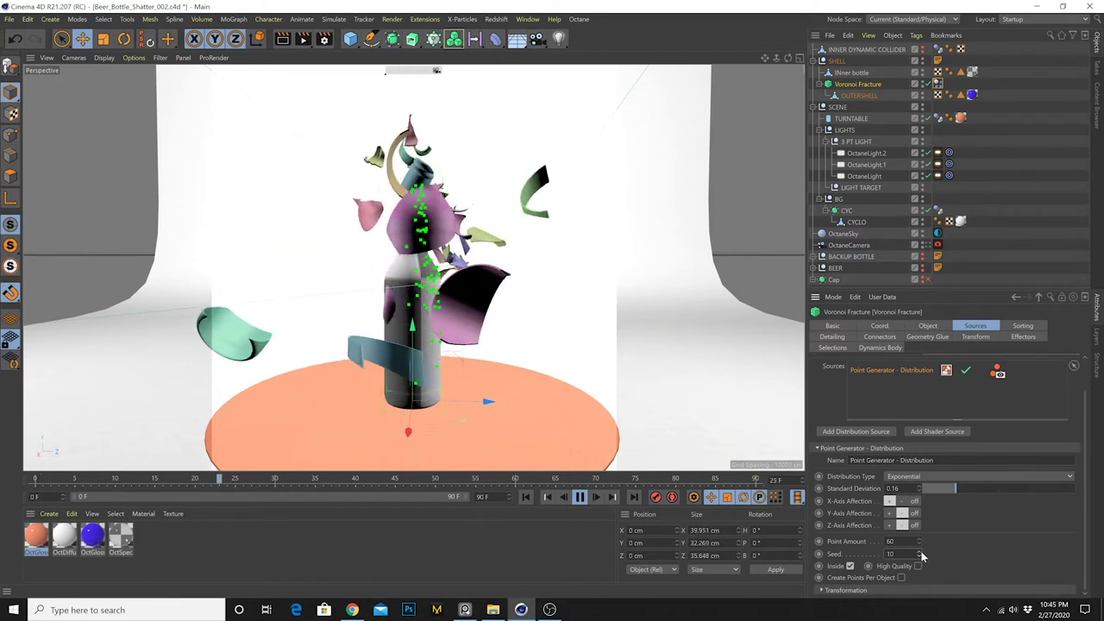
pyautogui.click(919, 553)
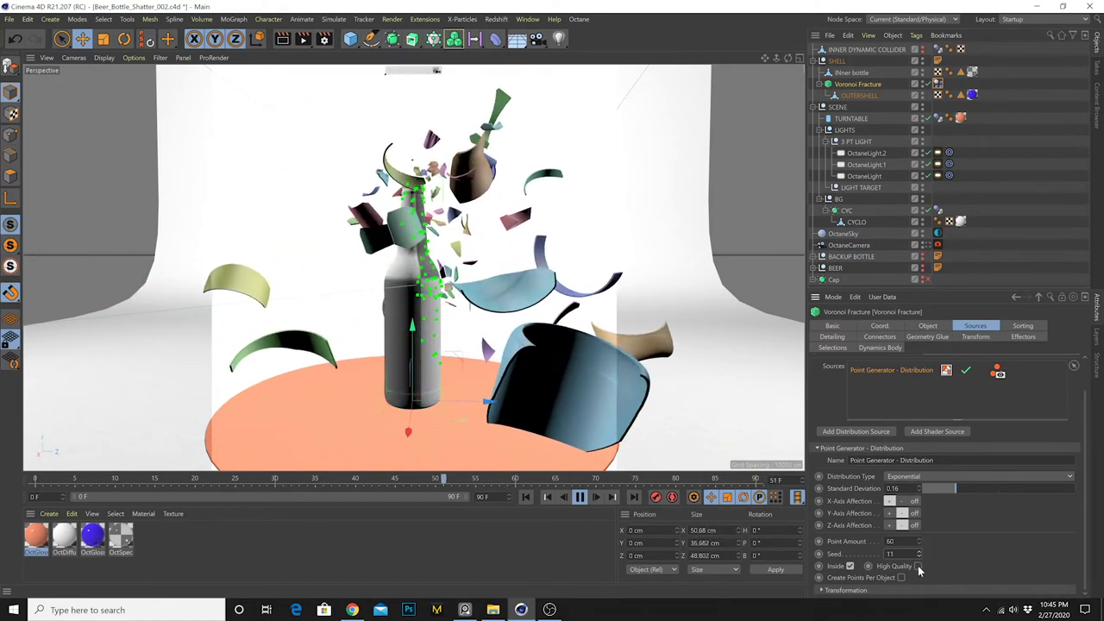
pyautogui.click(919, 566)
pyautogui.click(919, 553)
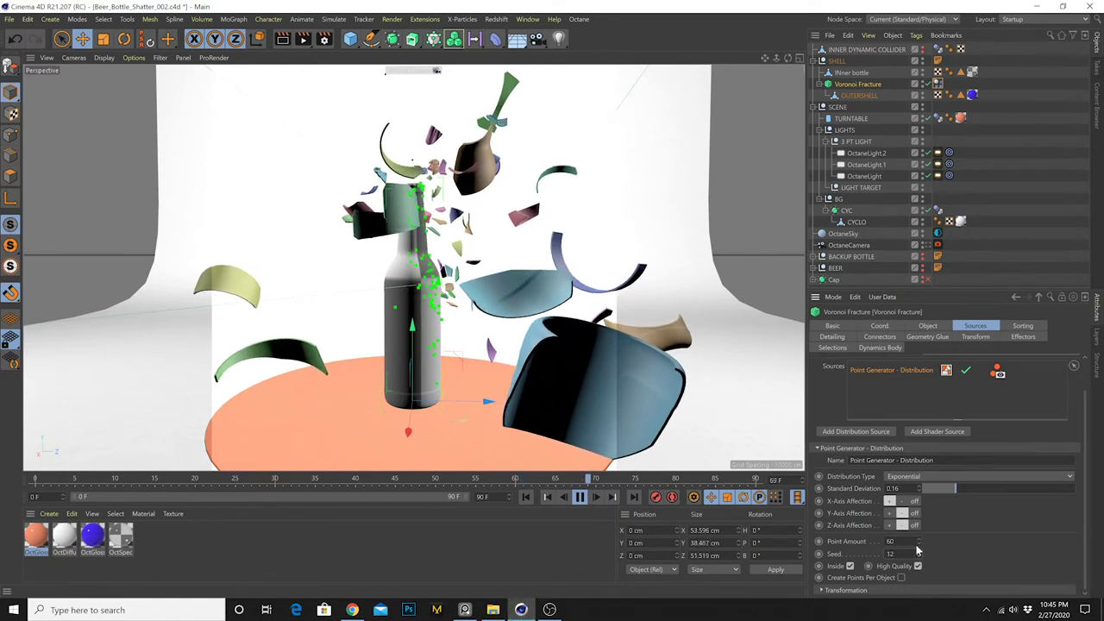
pyautogui.click(889, 541)
pyautogui.write('65')
pyautogui.press('Return')
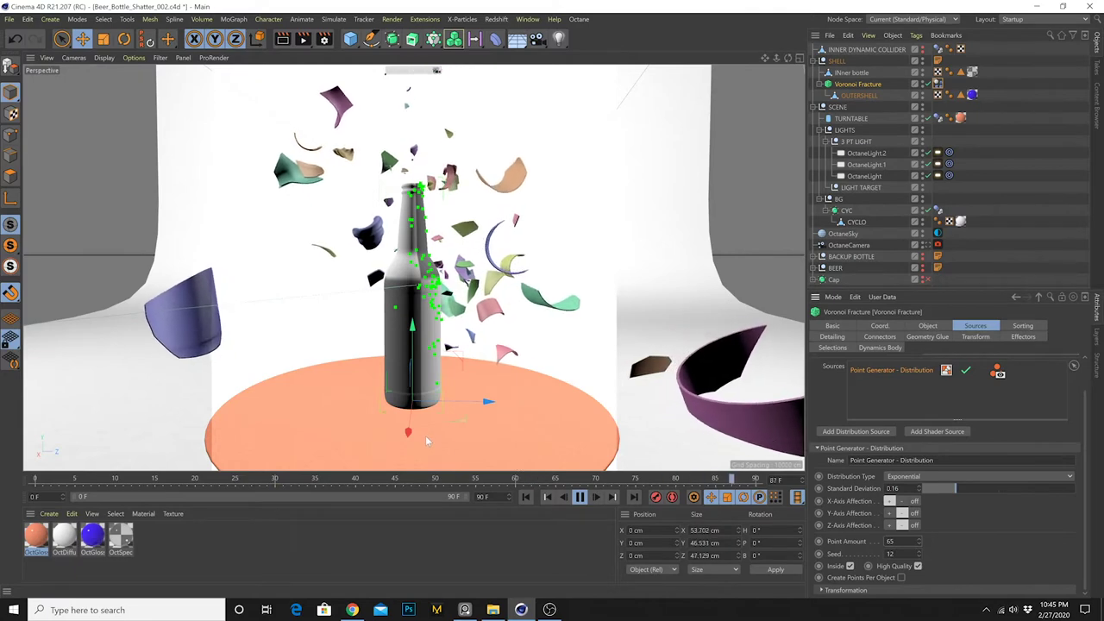
# Shift the INNER DYNAMIC COLLIDER slightly along Z and nest it inside a Subdivision Surface
pyautogui.keyDown('alt'); pyautogui.moveTo(433, 335); pyautogui.dragTo(523, 347); pyautogui.keyUp('alt')
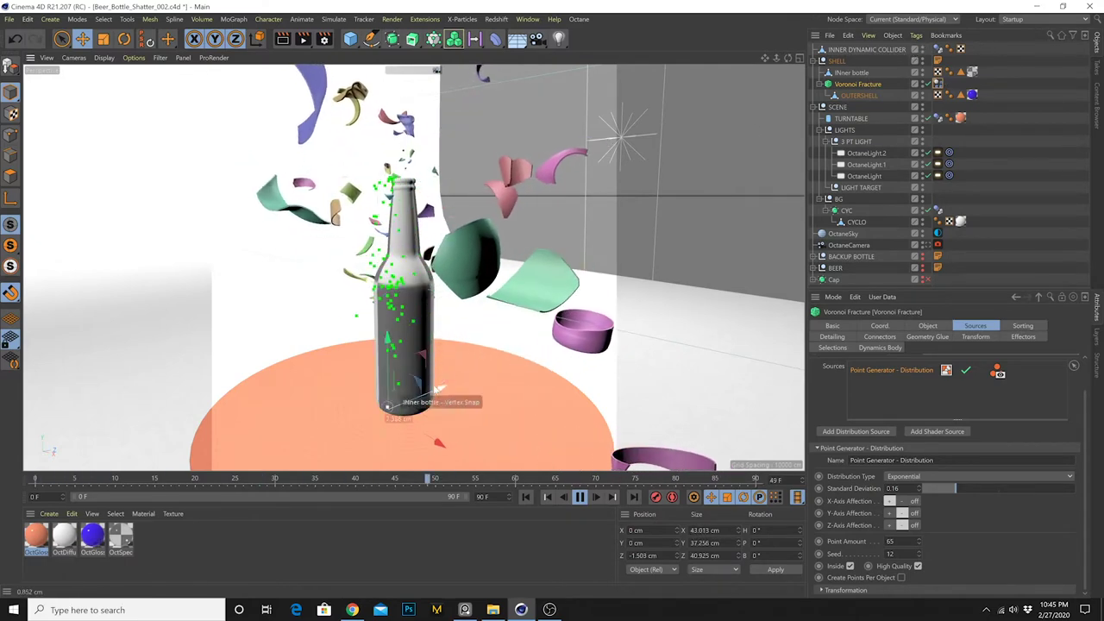
pyautogui.click(857, 48)
pyautogui.click(858, 83)
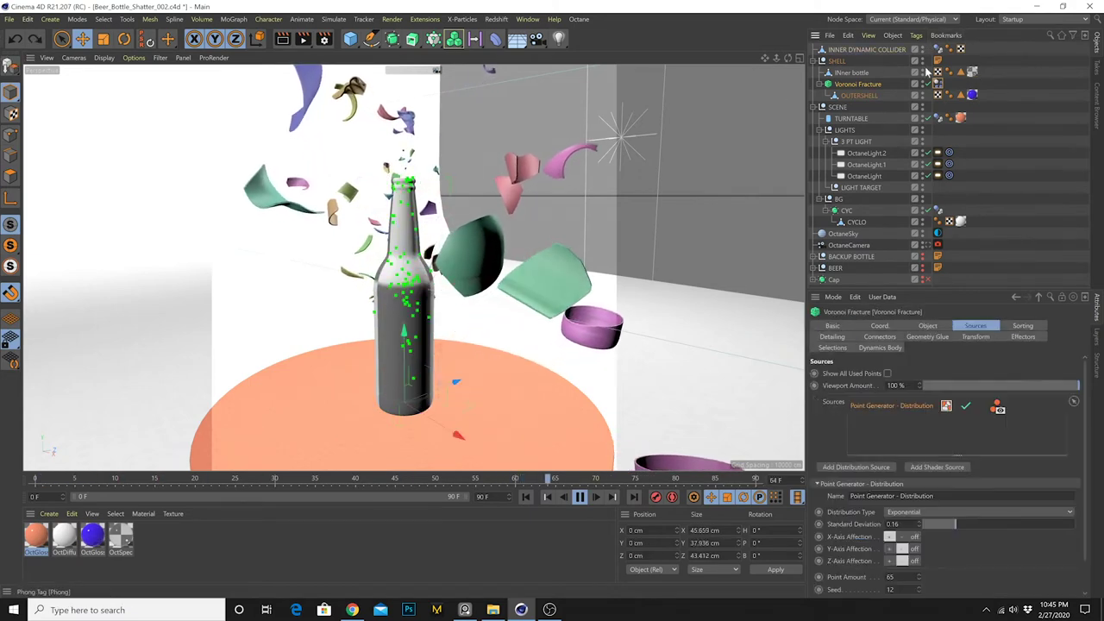
pyautogui.click(856, 48)
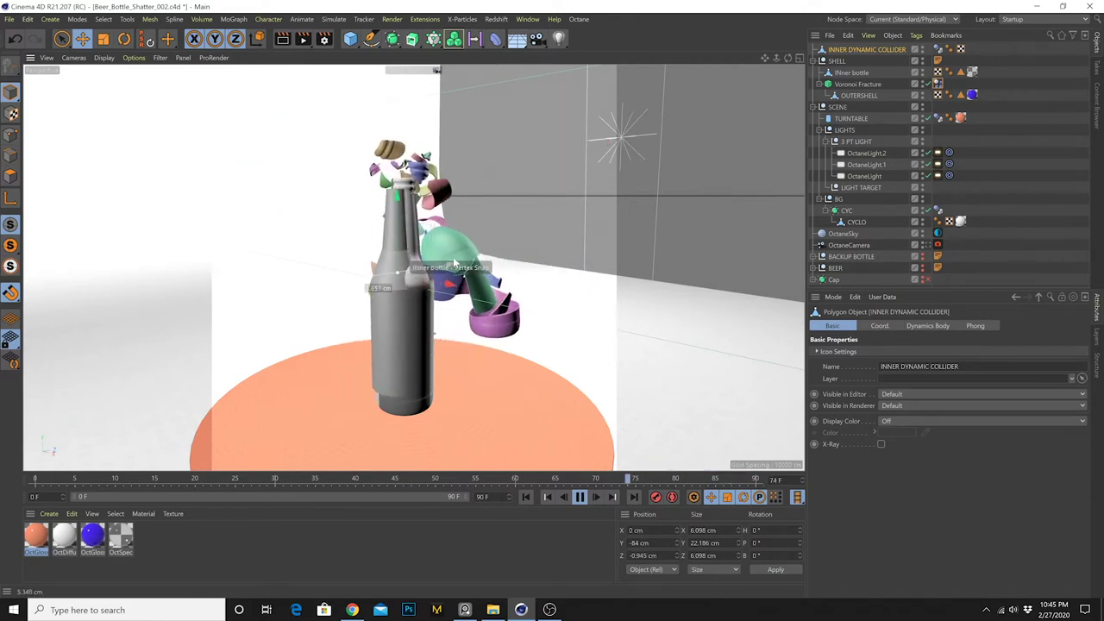
pyautogui.keyDown('alt'); pyautogui.moveTo(391, 38); pyautogui.dragTo(436, 60); pyautogui.keyUp('alt')
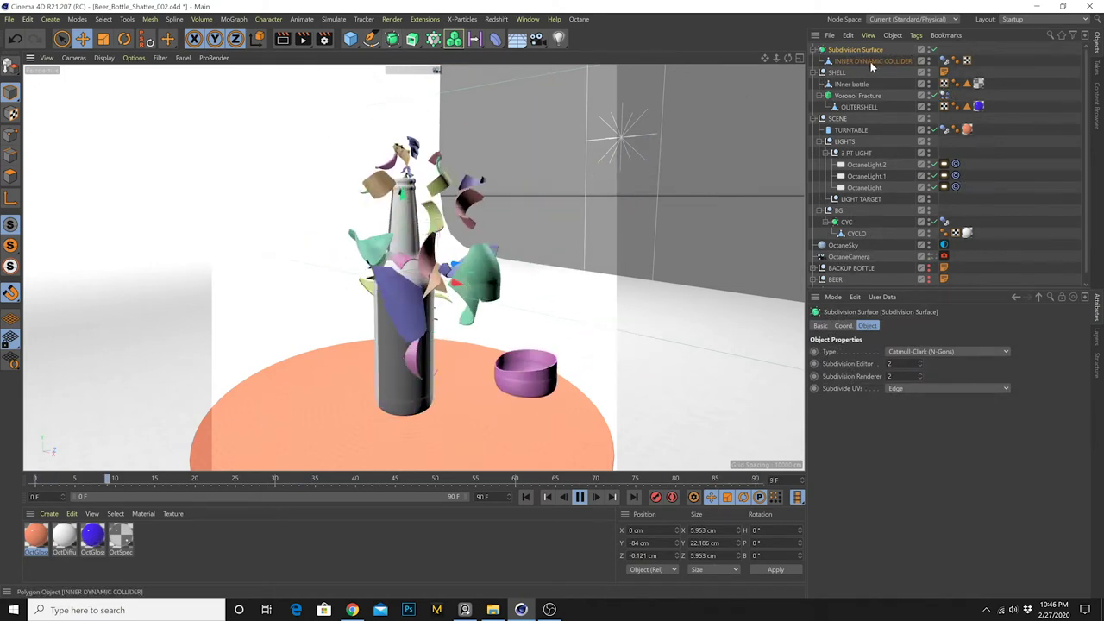
# Move the Subdivision Surface holding the collider to about Y -84.8 cm and Z -0.08 cm during playback
pyautogui.keyDown('alt'); pyautogui.moveTo(328, 258); pyautogui.dragTo(555, 281); pyautogui.keyUp('alt')
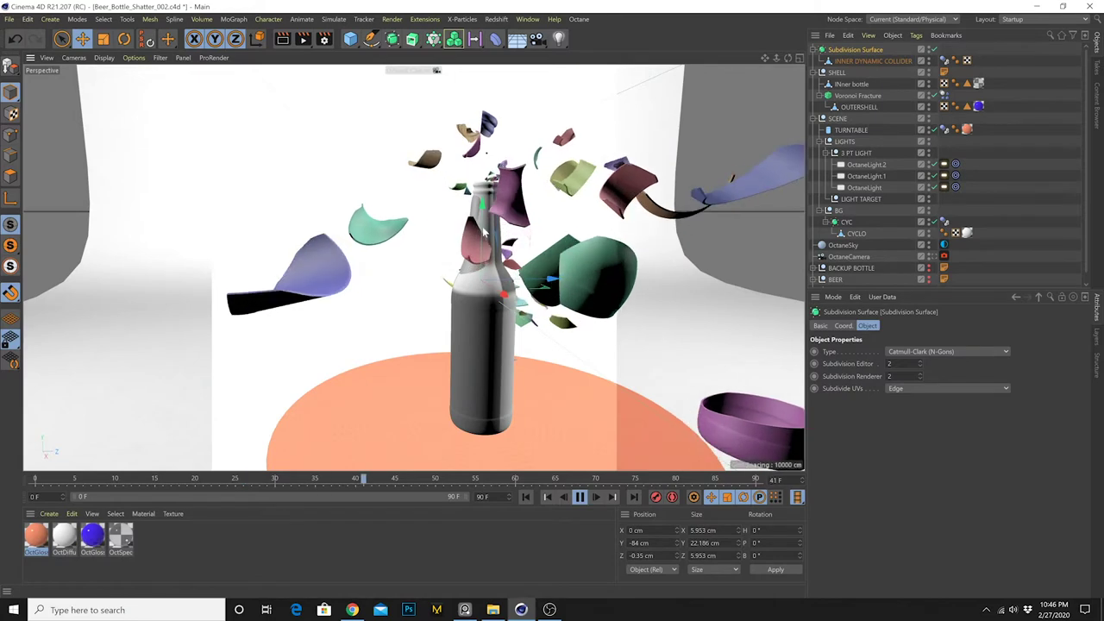
pyautogui.moveTo(482, 228); pyautogui.dragTo(483, 238)
pyautogui.keyDown('alt'); pyautogui.moveTo(559, 263); pyautogui.dragTo(463, 266); pyautogui.keyUp('alt')
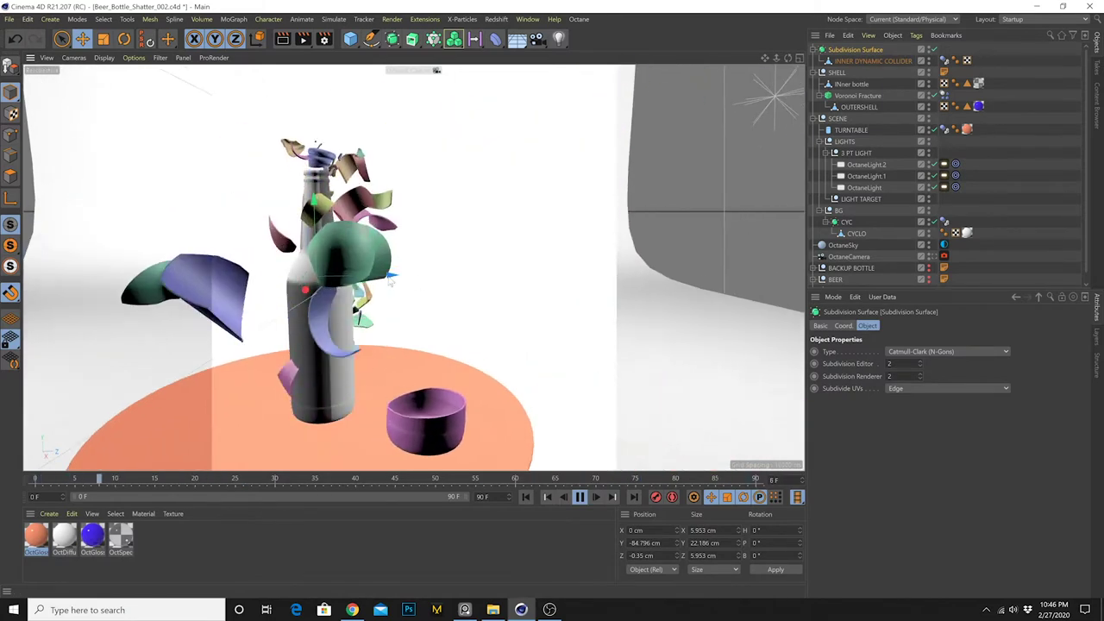
pyautogui.moveTo(394, 280); pyautogui.dragTo(396, 281)
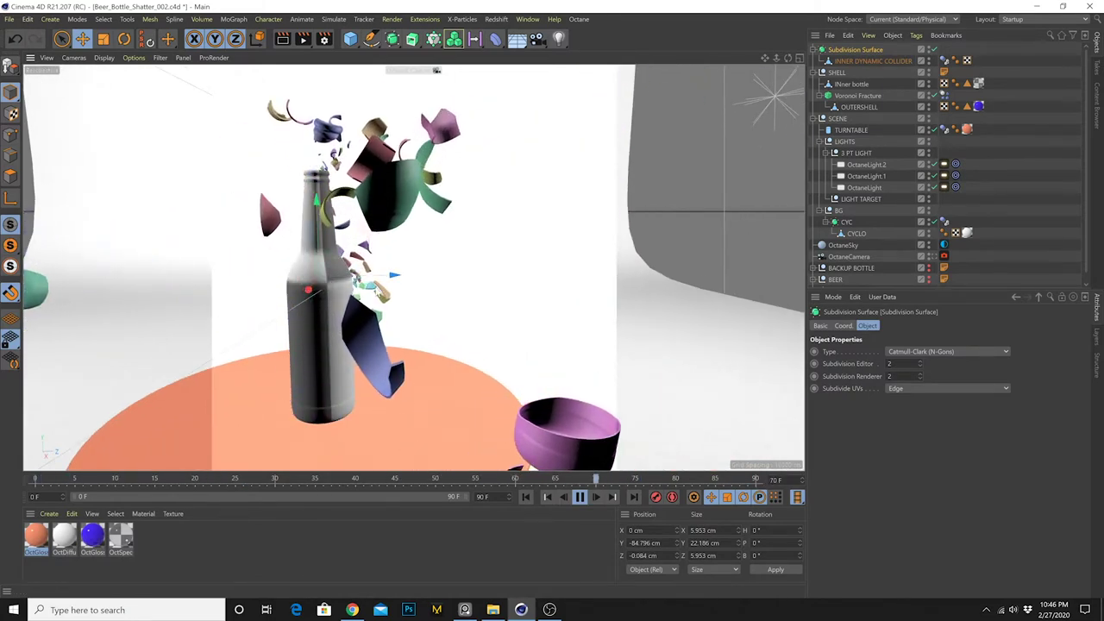
# Examine the playing shatter from several angles, and return the animation to the first frame
pyautogui.keyDown('alt'); pyautogui.moveTo(391, 290); pyautogui.dragTo(488, 286, button='middle'); pyautogui.keyUp('alt')
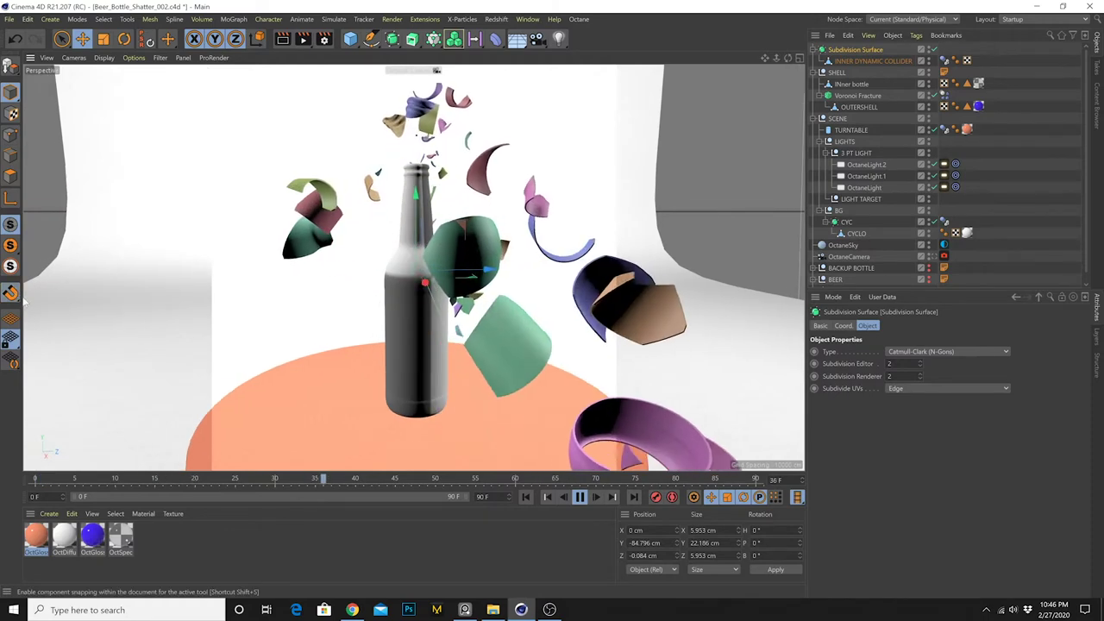
pyautogui.keyDown('alt'); pyautogui.moveTo(450, 230); pyautogui.dragTo(429, 264); pyautogui.keyUp('alt')
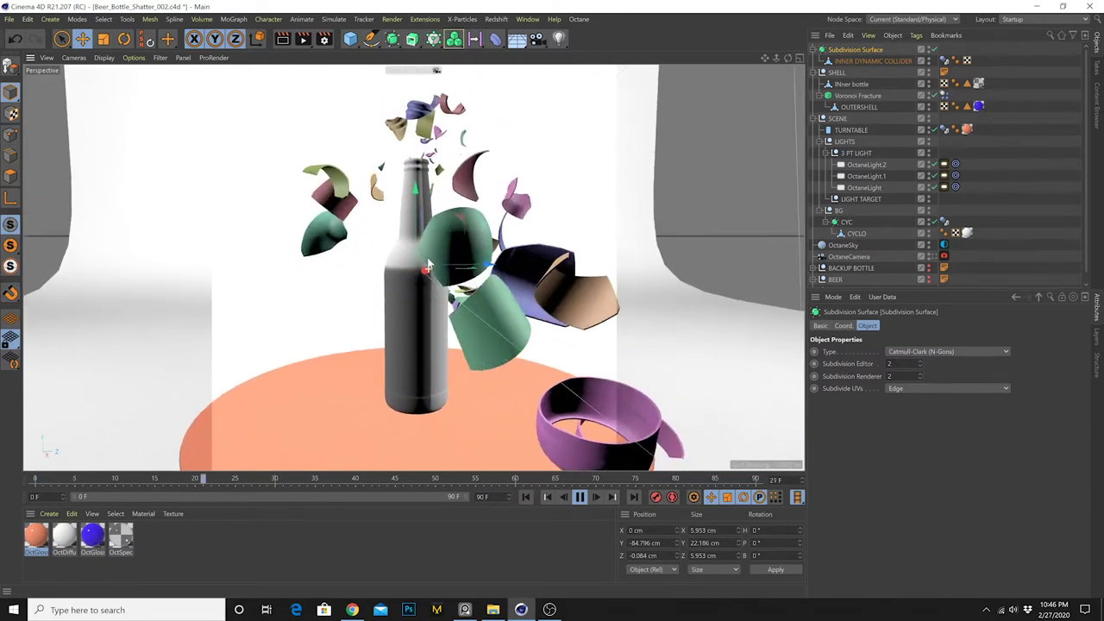
pyautogui.click(549, 610)
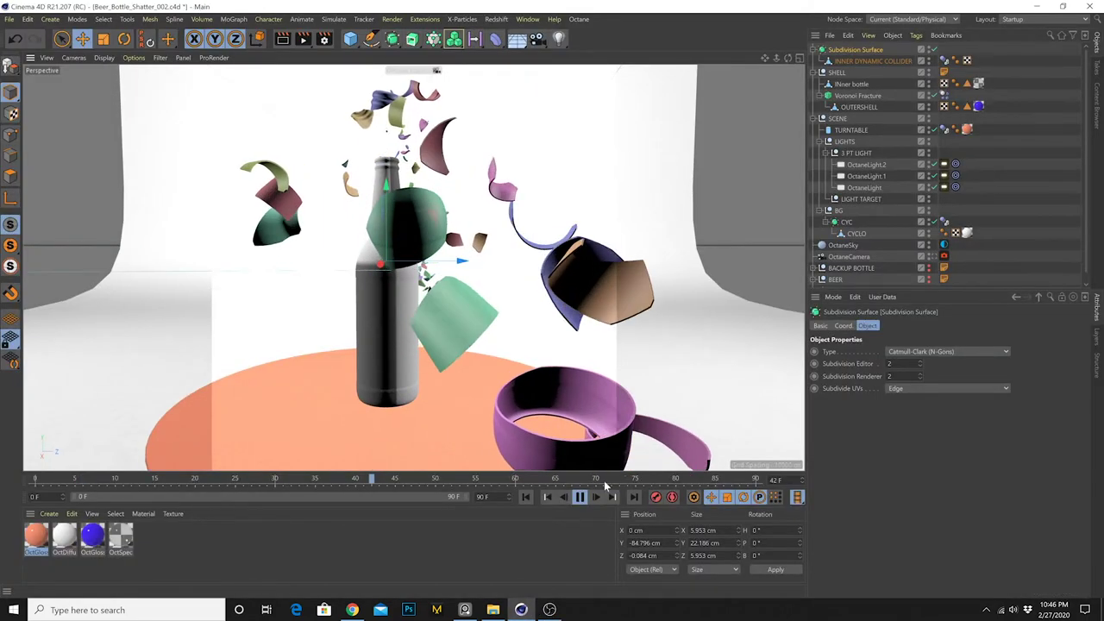
pyautogui.click(579, 498)
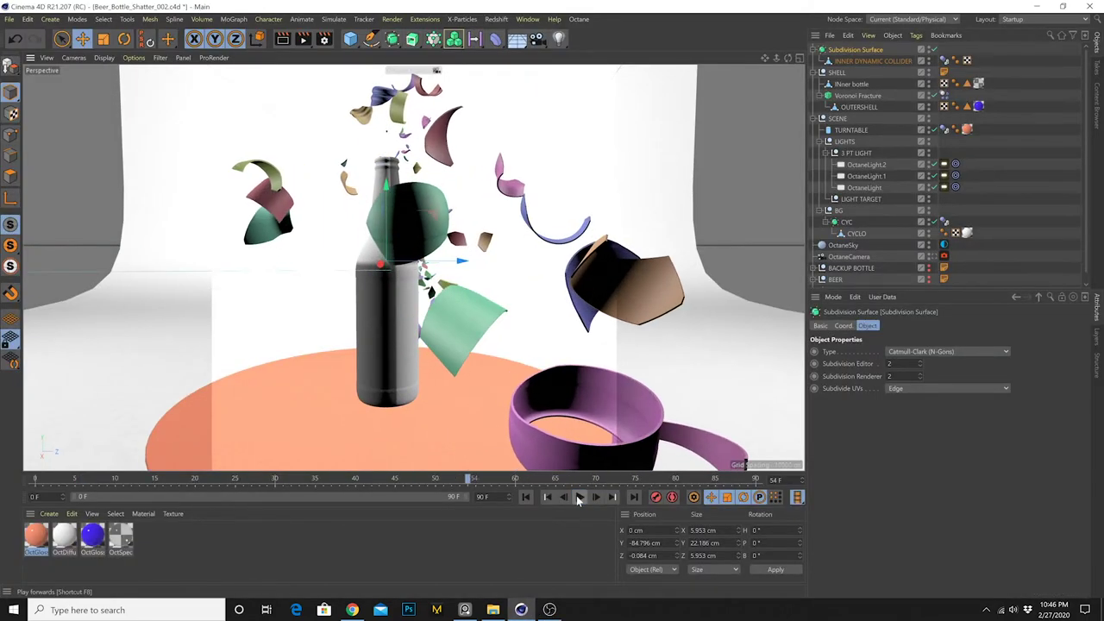
pyautogui.click(526, 499)
pyautogui.keyDown('alt'); pyautogui.moveTo(414, 246); pyautogui.dragTo(456, 278, button='middle'); pyautogui.keyUp('alt')
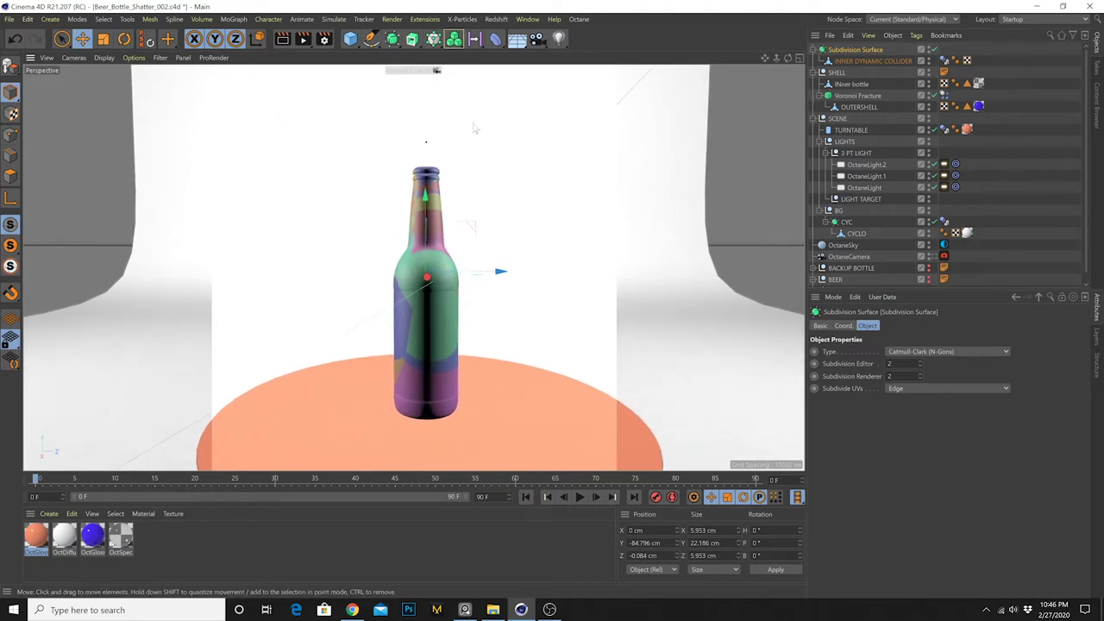
pyautogui.keyDown('alt'); pyautogui.moveTo(451, 201); pyautogui.dragTo(543, 161); pyautogui.keyUp('alt')
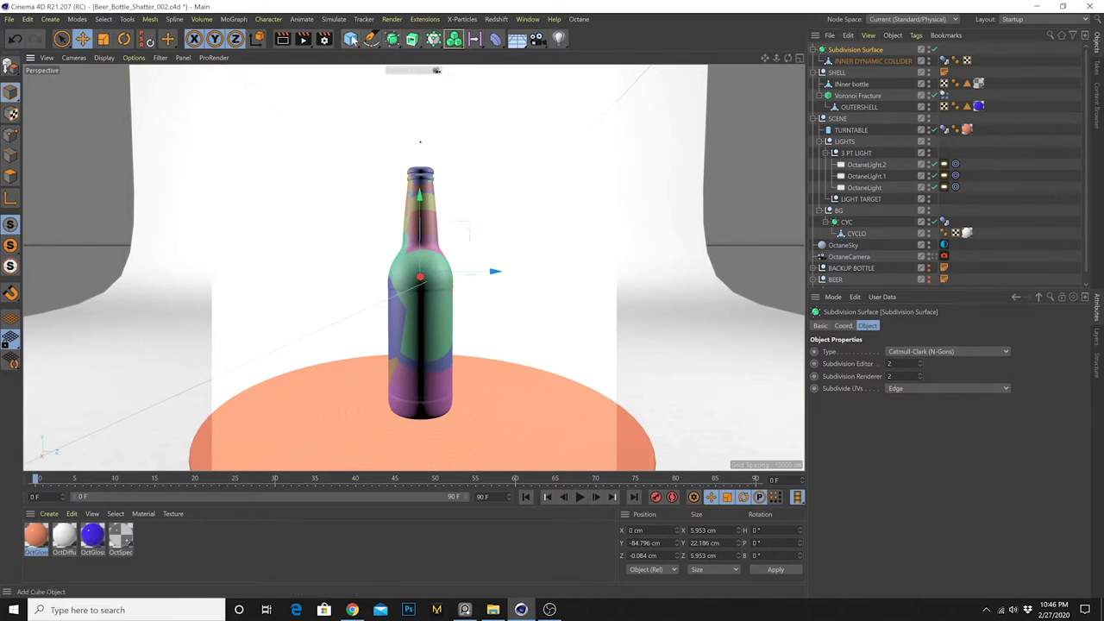
# Add a Sphere, lower it to Y -33 cm and shrink it to about 35 cm across
pyautogui.click(351, 40)
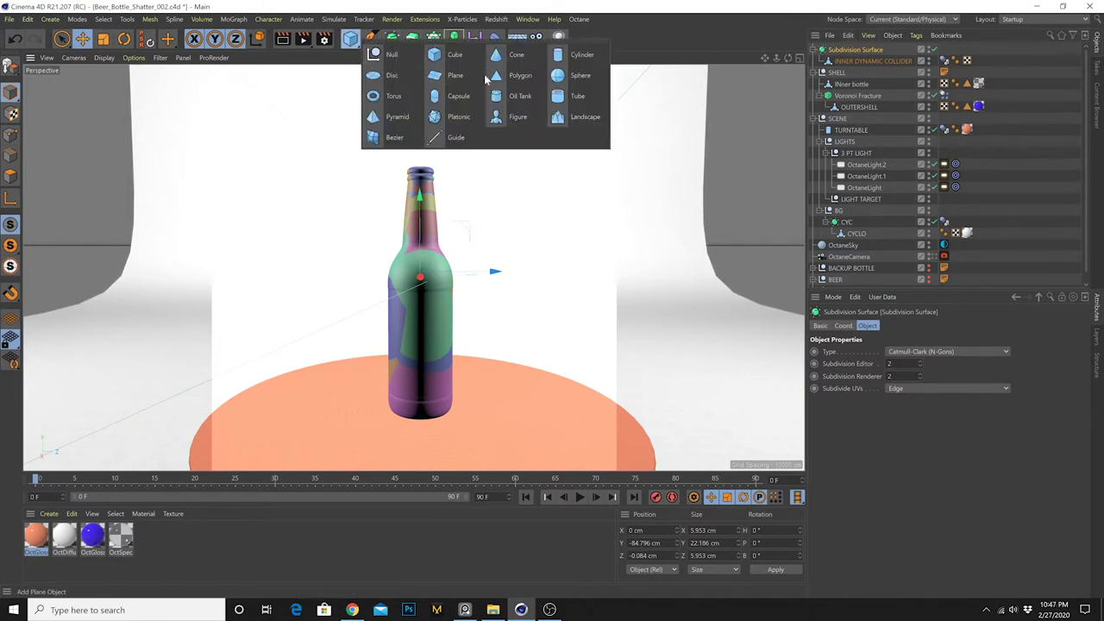
pyautogui.click(565, 77)
pyautogui.press('t')
pyautogui.moveTo(568, 220); pyautogui.dragTo(595, 212)
pyautogui.click(837, 50)
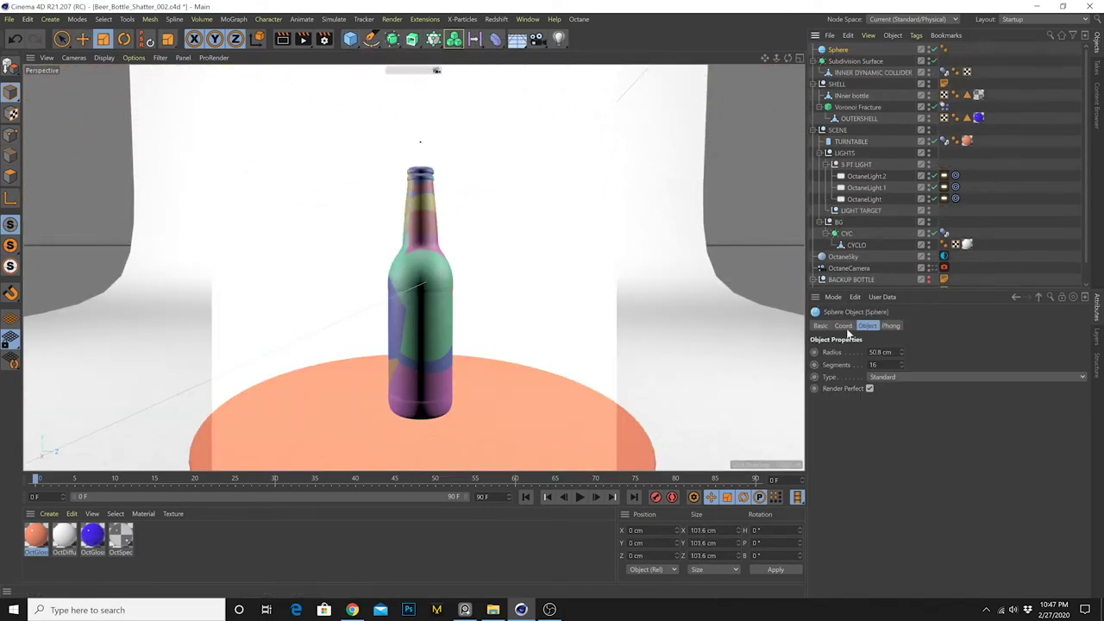
pyautogui.click(844, 326)
pyautogui.moveTo(873, 364); pyautogui.dragTo(872, 388)
pyautogui.press('t')
pyautogui.moveTo(616, 182); pyautogui.dragTo(307, 266)
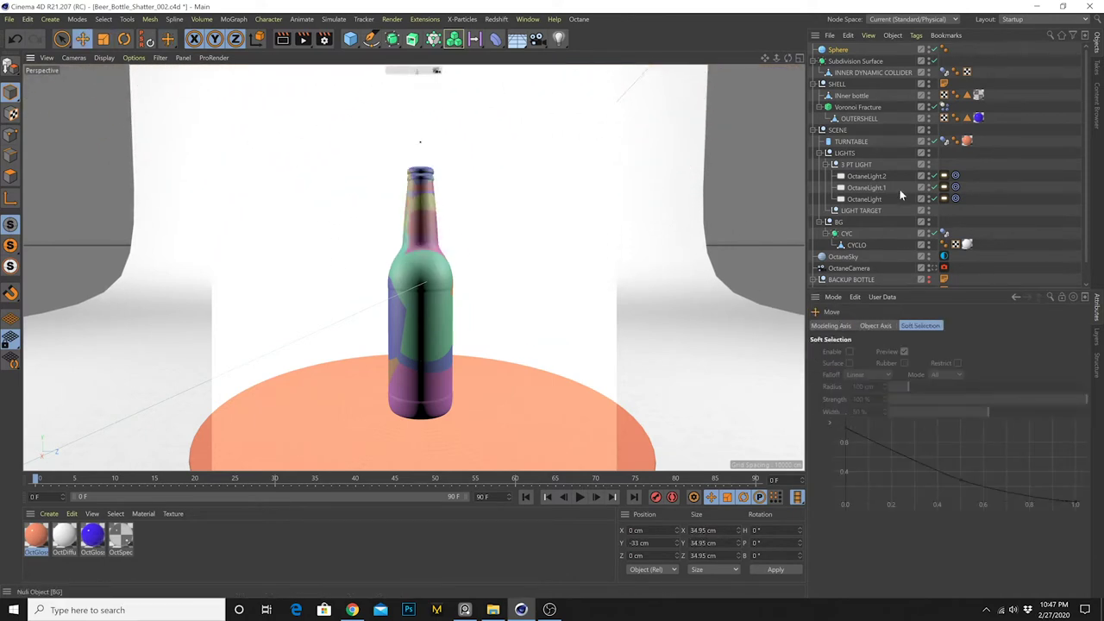
# Place the sphere above the bottle's mouth at about Y -68.2 cm and scale it to about 6.8 cm across
pyautogui.click(841, 52)
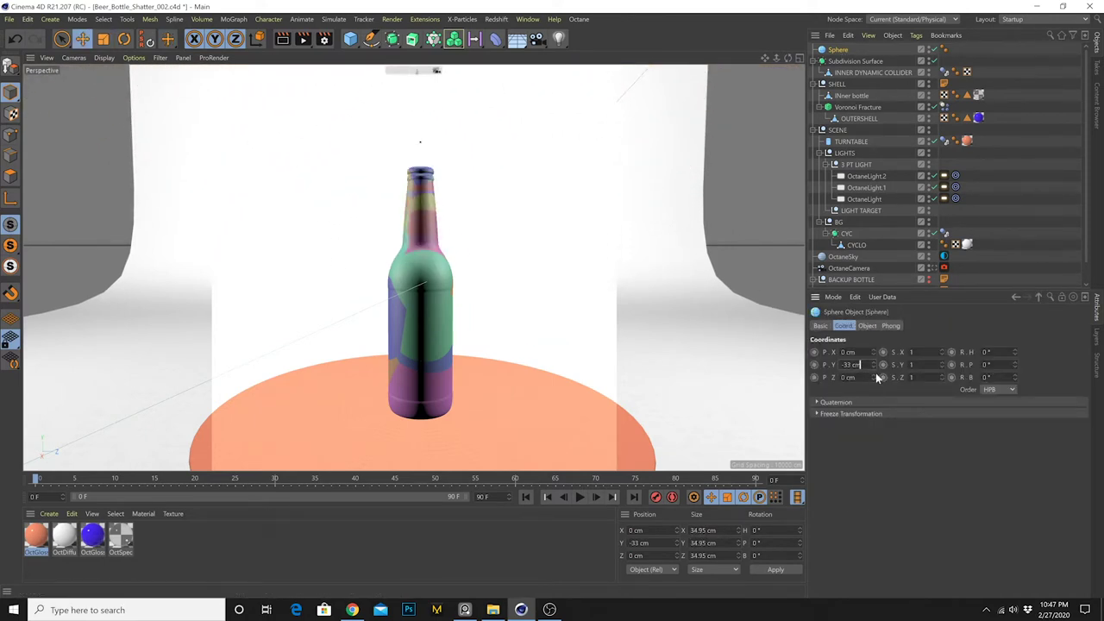
pyautogui.moveTo(873, 365); pyautogui.dragTo(873, 405)
pyautogui.press('t')
pyautogui.moveTo(595, 213); pyautogui.dragTo(313, 326)
pyautogui.press('e')
pyautogui.moveTo(421, 138); pyautogui.dragTo(392, 204)
pyautogui.press('t')
pyautogui.keyDown('alt'); pyautogui.moveTo(394, 215); pyautogui.dragTo(401, 226, button='middle'); pyautogui.keyUp('alt')
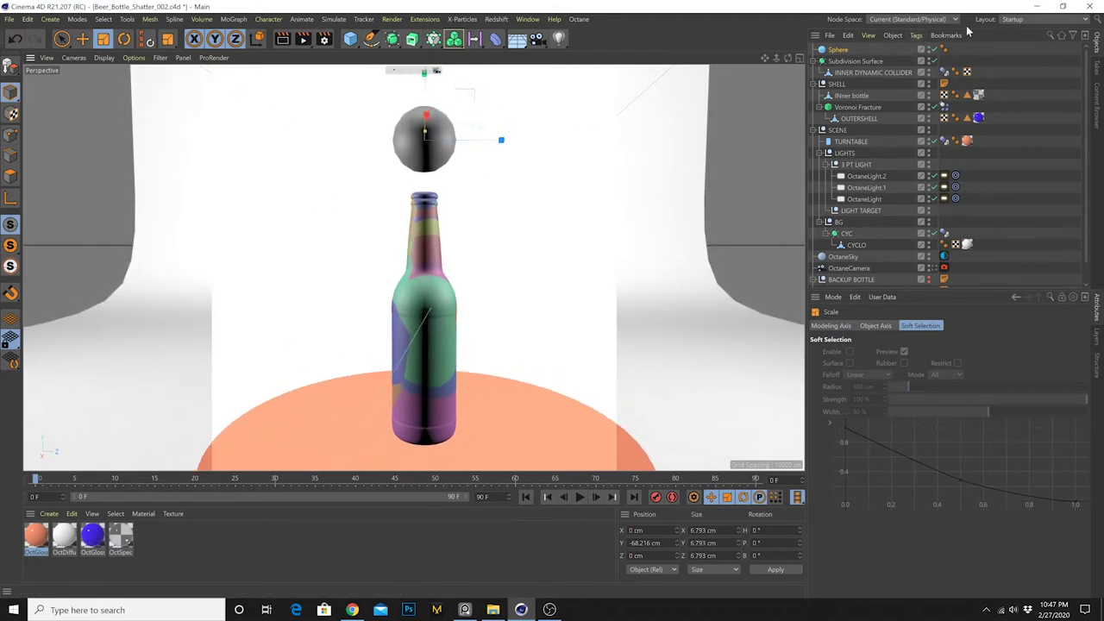
# Give the sphere a Ghost Body simulation tag and activate the Move tool
pyautogui.click(919, 35)
pyautogui.moveTo(963, 207)
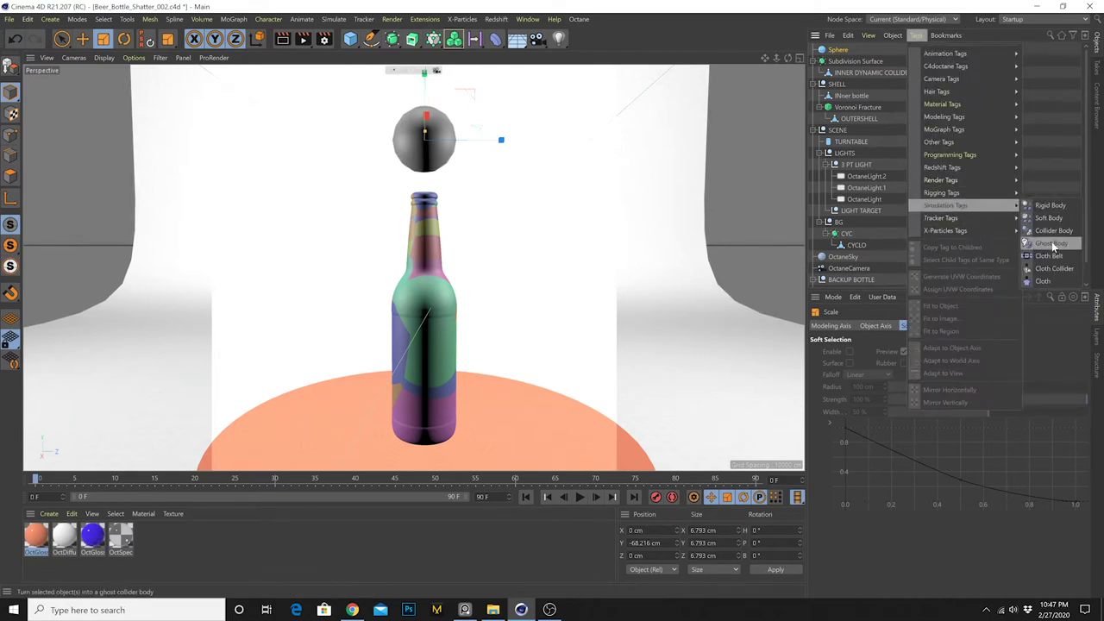
pyautogui.click(1051, 243)
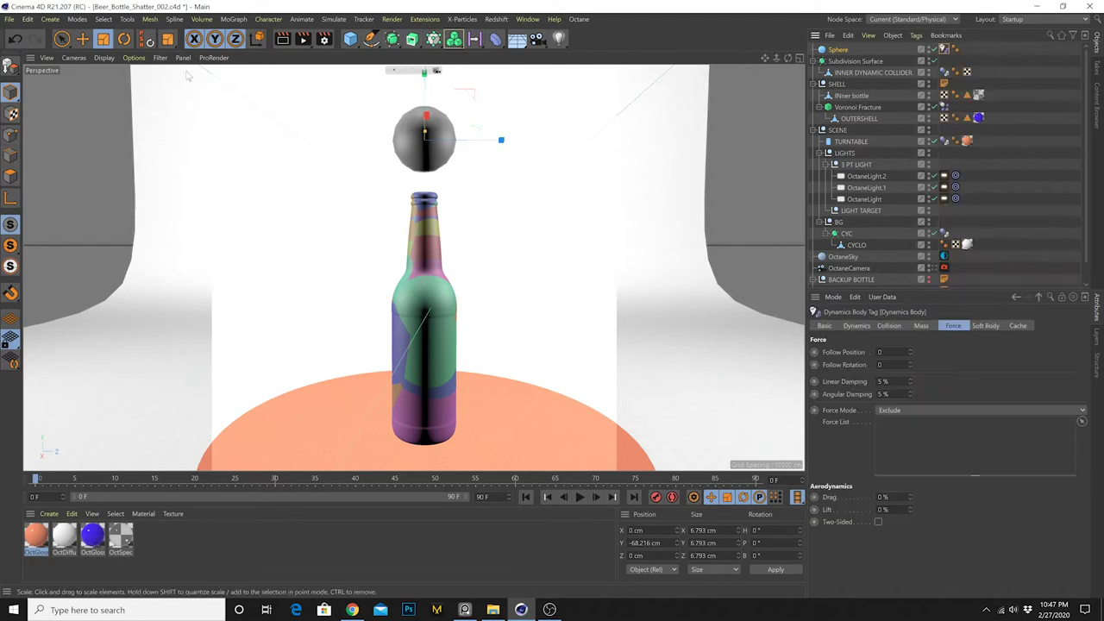
pyautogui.click(82, 41)
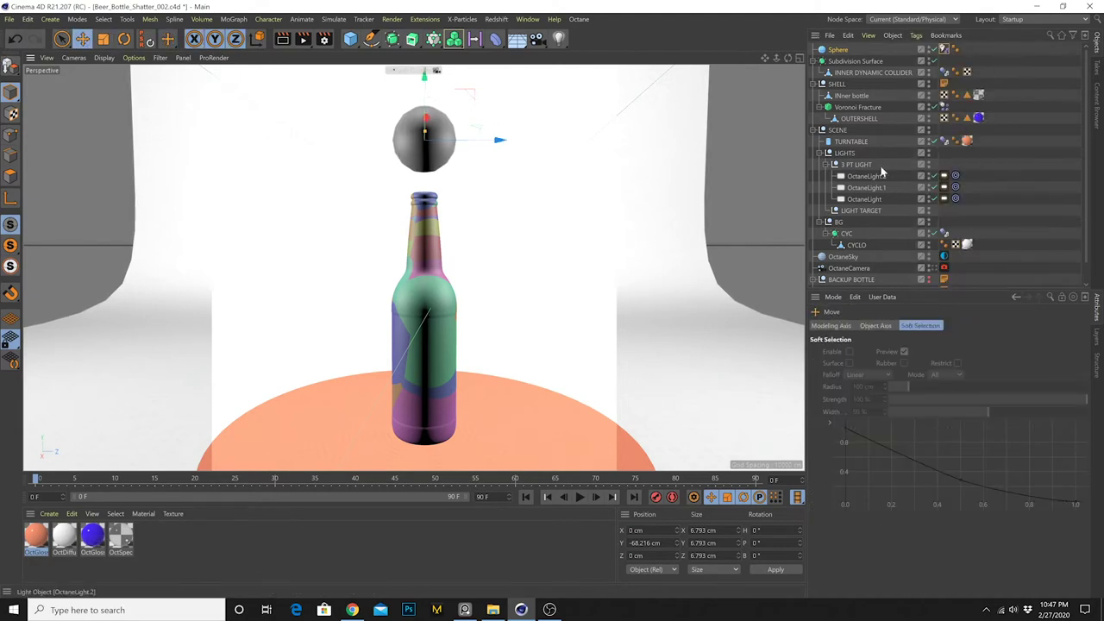
# Set the Voronoi Fracture's Dynamics Body trigger to On Collision and replay the simulation
pyautogui.click(867, 108)
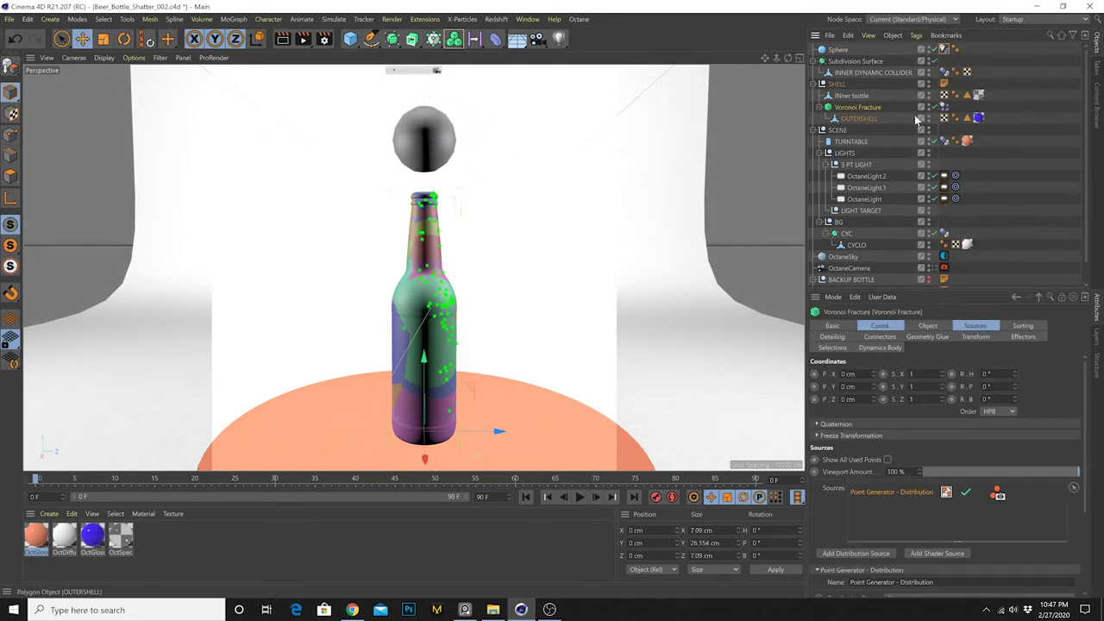
pyautogui.click(945, 108)
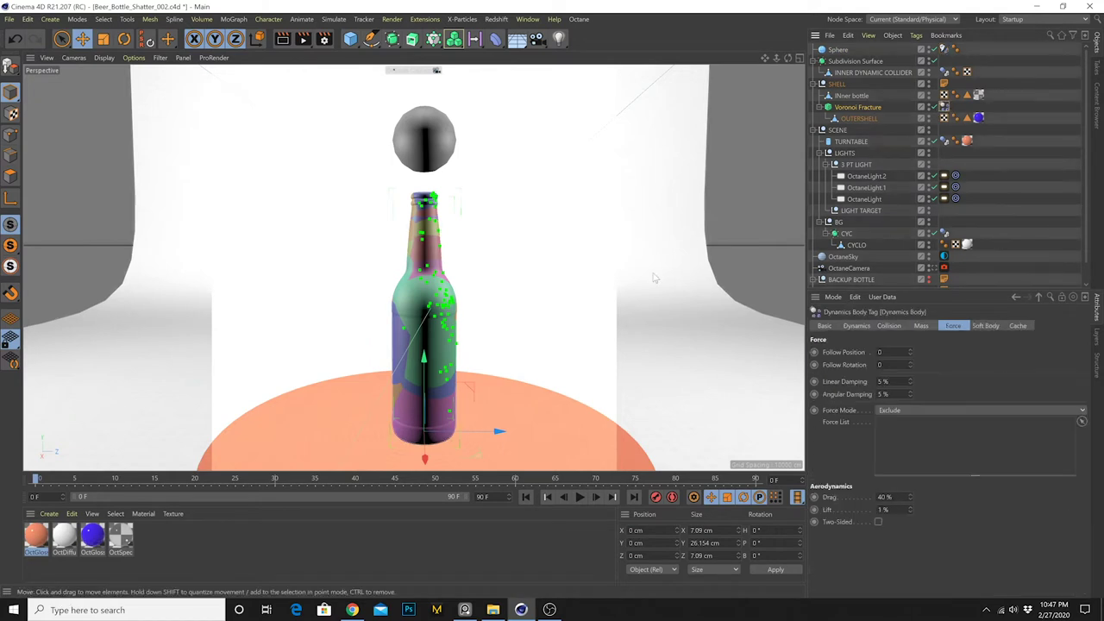
pyautogui.click(887, 326)
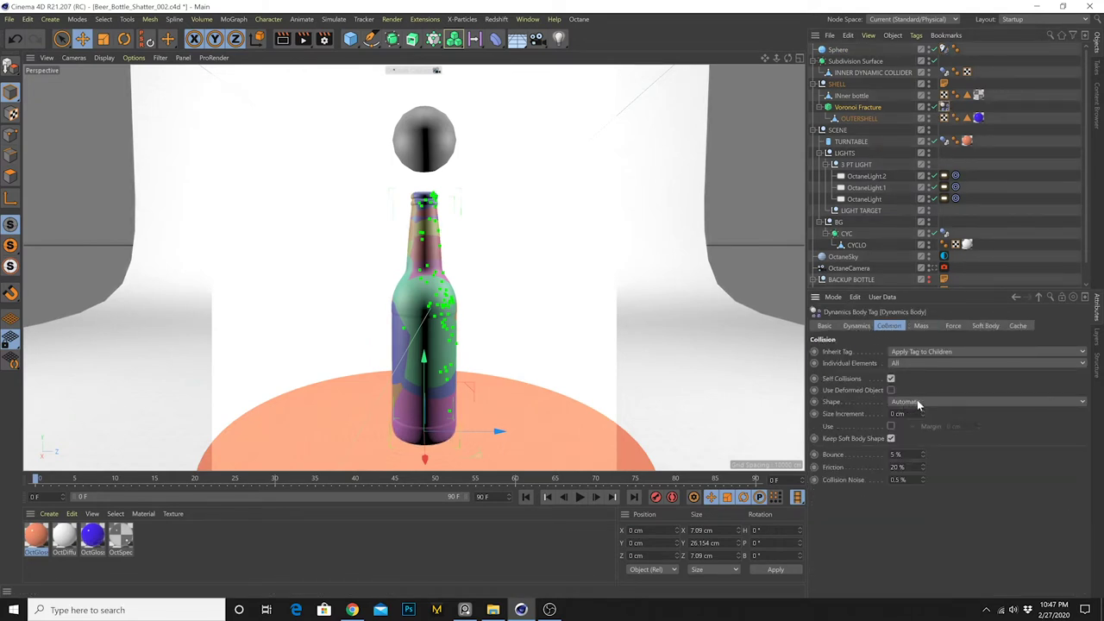
pyautogui.click(857, 326)
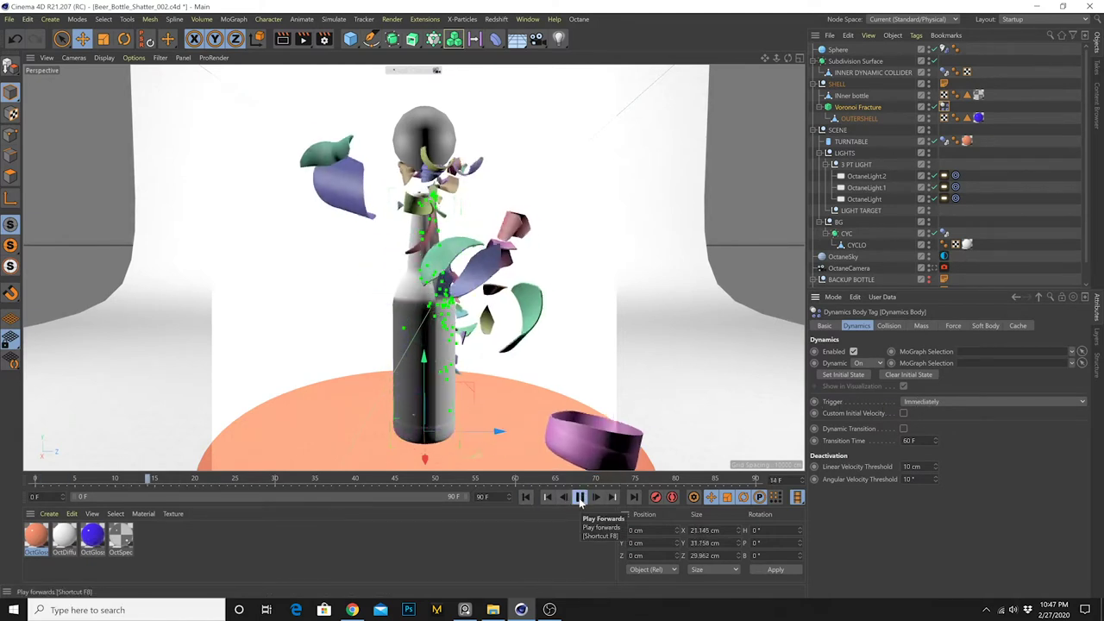
pyautogui.click(538, 497)
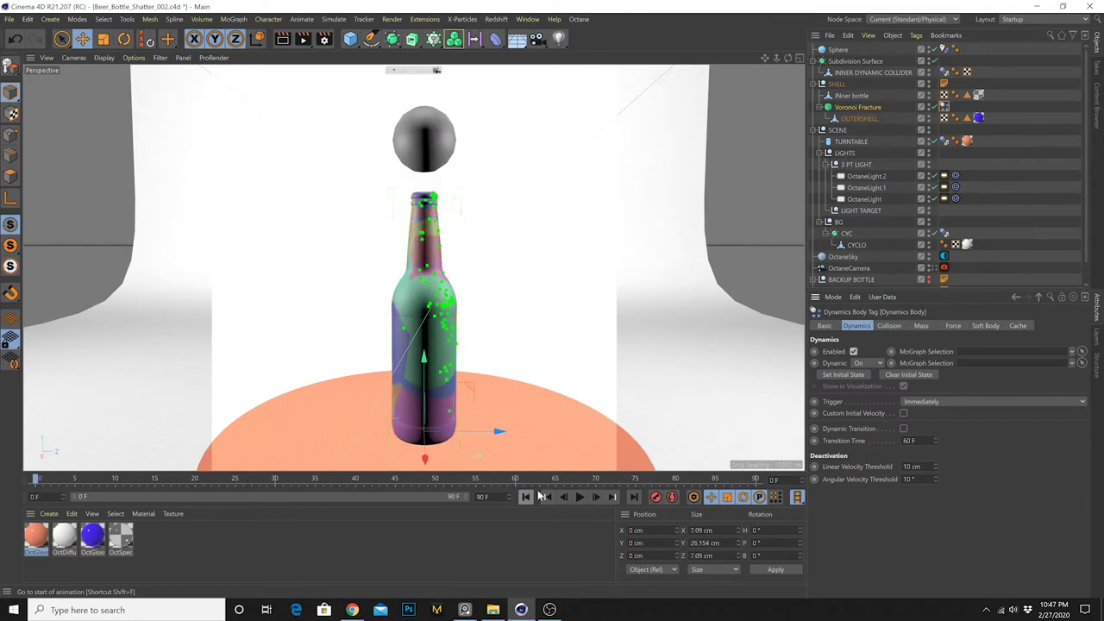
pyautogui.click(940, 401)
pyautogui.click(930, 441)
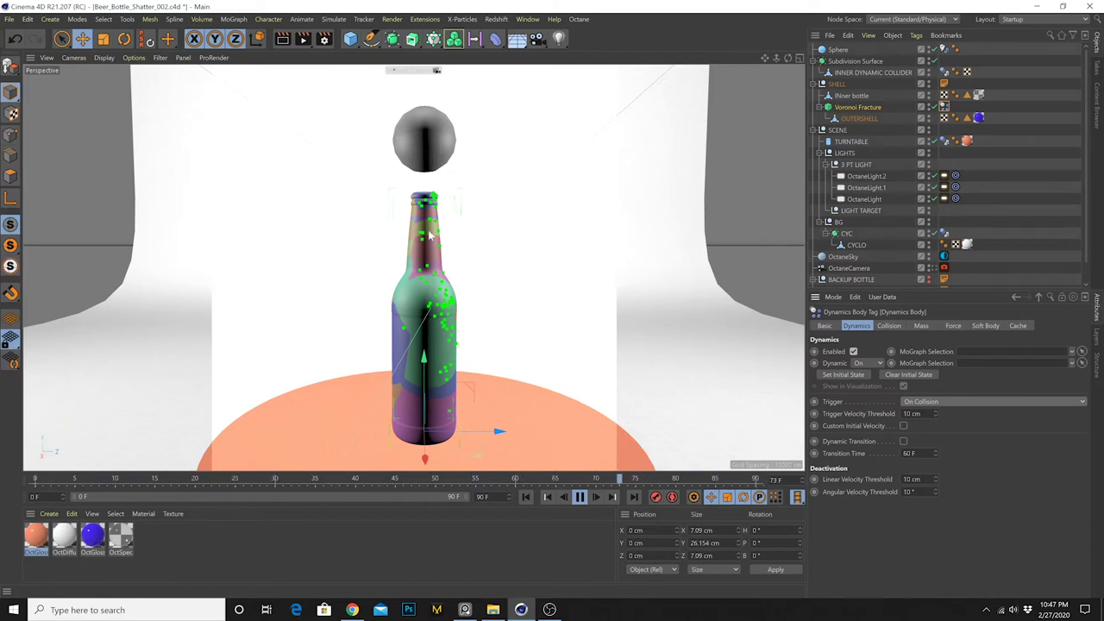
# Test the collision trigger by moving the ghost sphere into and away from the bottle during playback
pyautogui.click(429, 135)
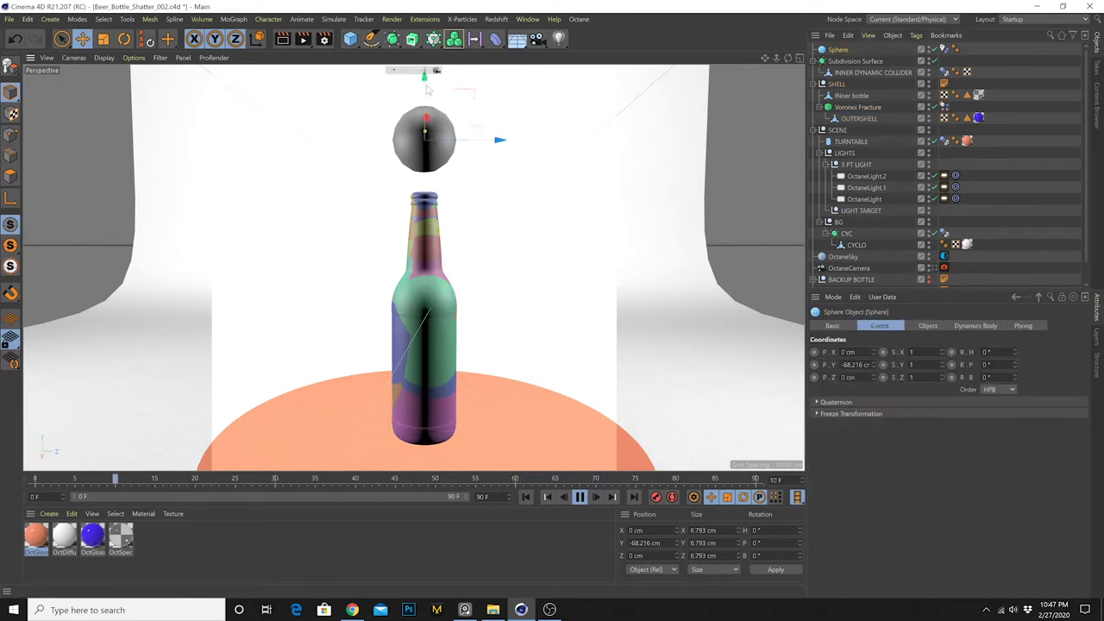
pyautogui.moveTo(424, 93); pyautogui.dragTo(374, 247)
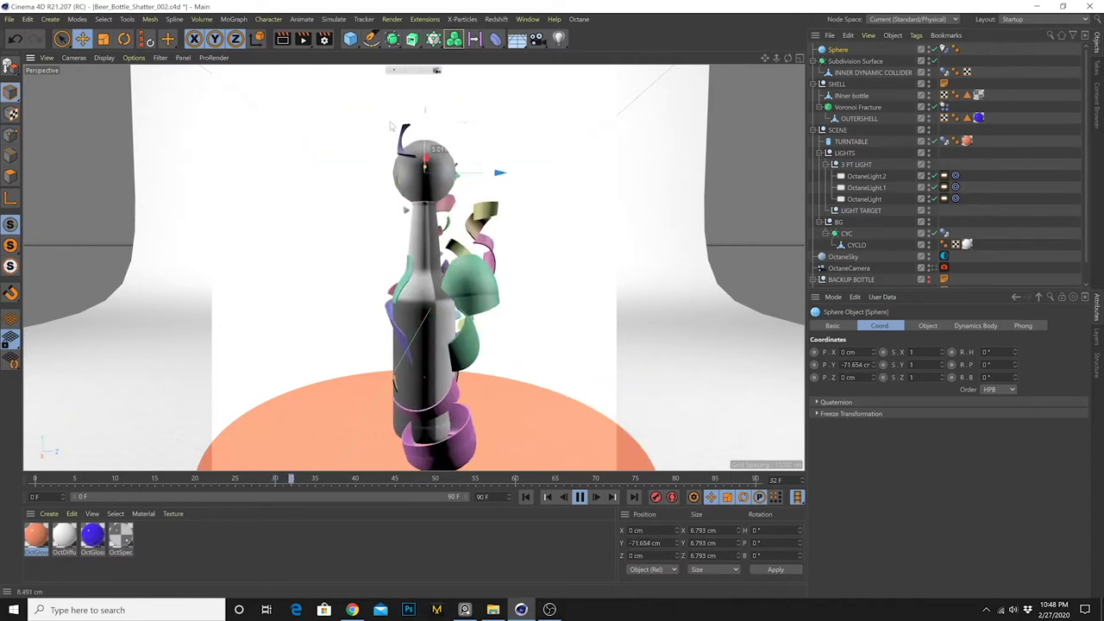
pyautogui.moveTo(490, 135); pyautogui.dragTo(435, 84)
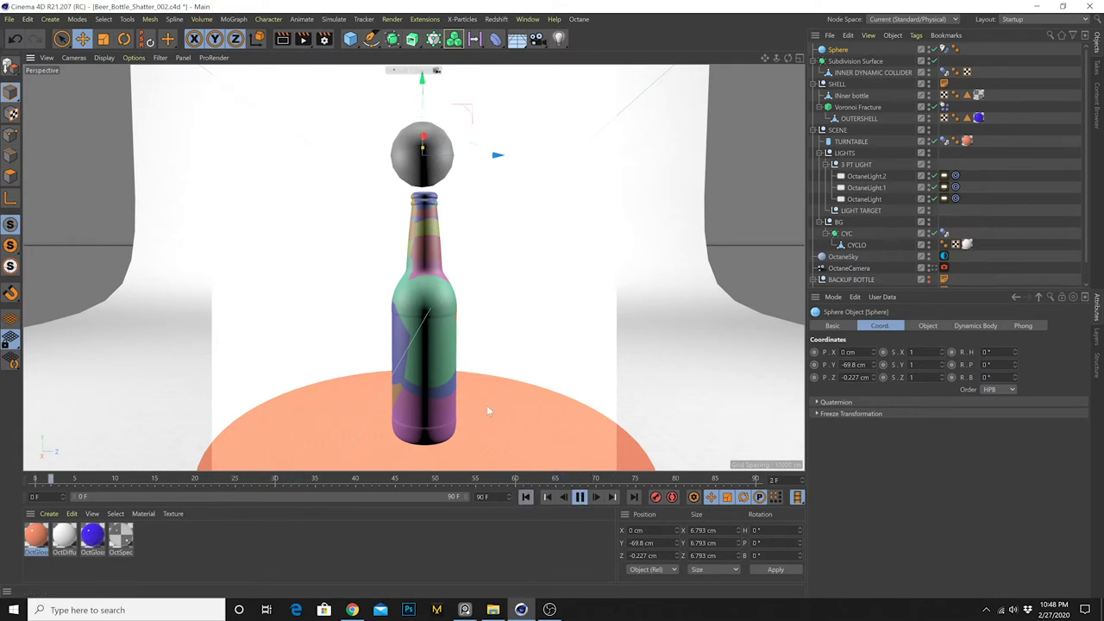
pyautogui.moveTo(427, 95); pyautogui.dragTo(492, 95)
pyautogui.hotkey('ctrl', 'z')
pyautogui.hotkey('ctrl', 'z')
# Keyframe the sphere's Y position from about -67.3 cm at frame 0 to -102.8 cm at frame 90, and play it back
pyautogui.moveTo(430, 117); pyautogui.dragTo(429, 87)
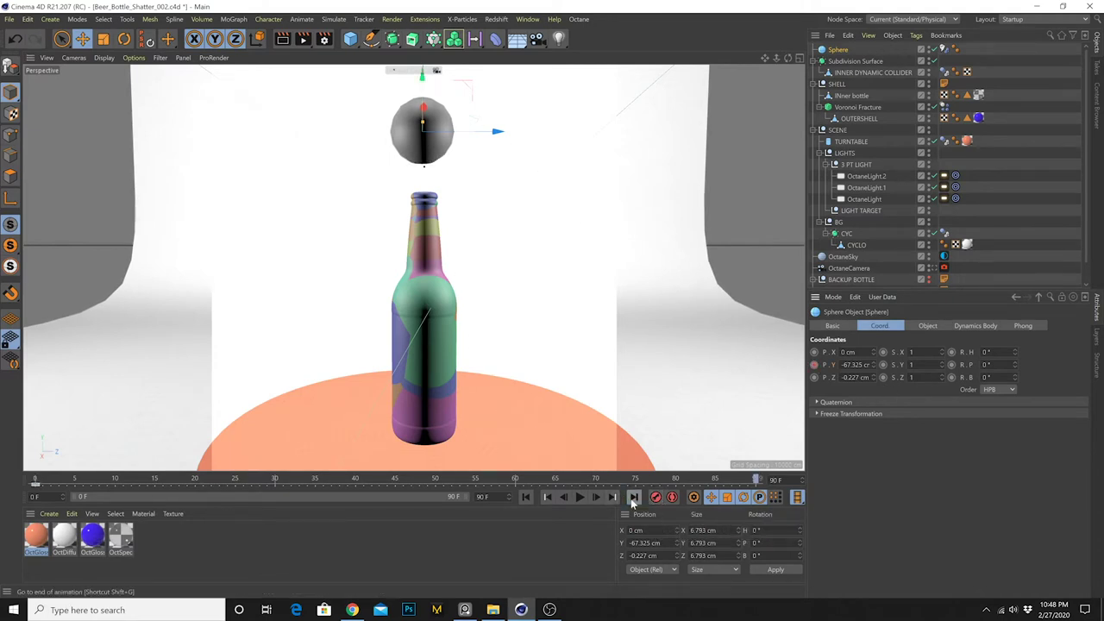
pyautogui.moveTo(424, 80); pyautogui.dragTo(405, 328)
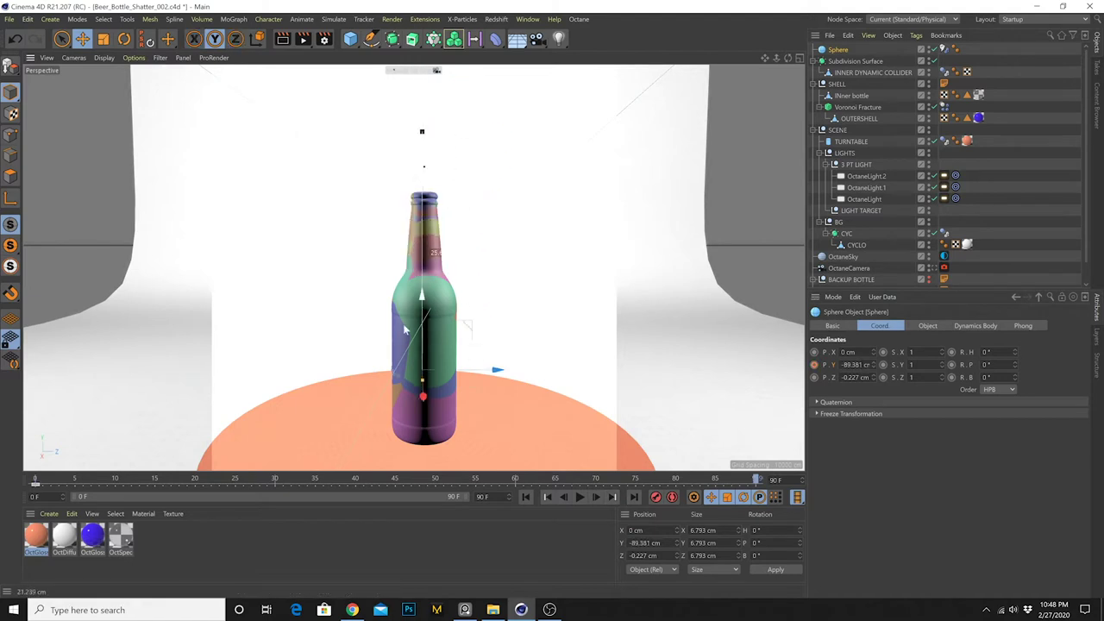
pyautogui.moveTo(397, 411); pyautogui.dragTo(399, 412)
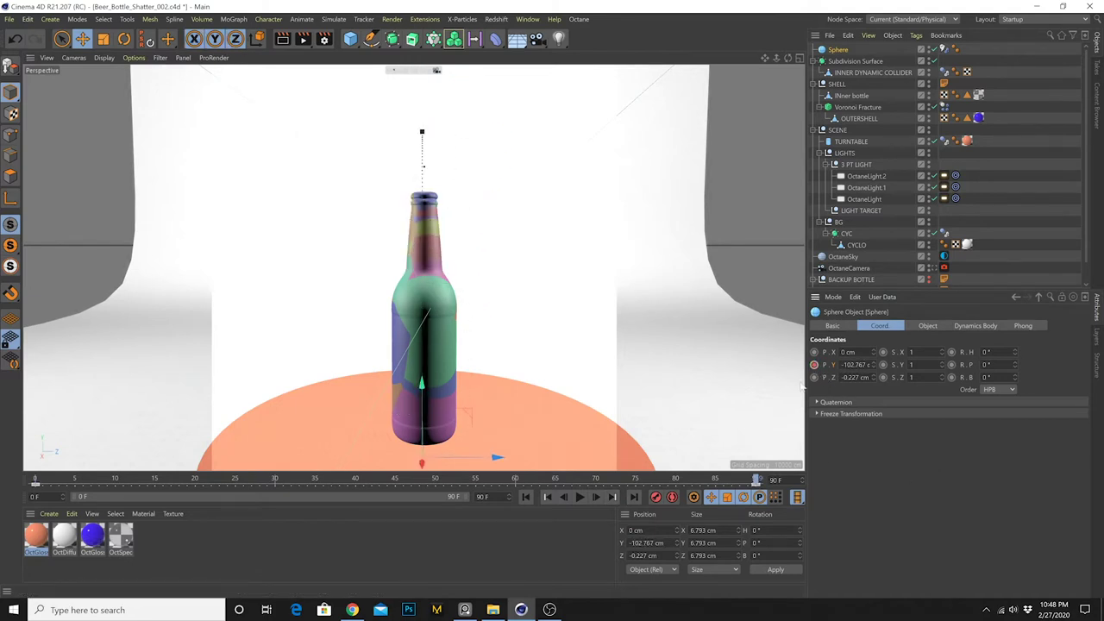
pyautogui.click(526, 497)
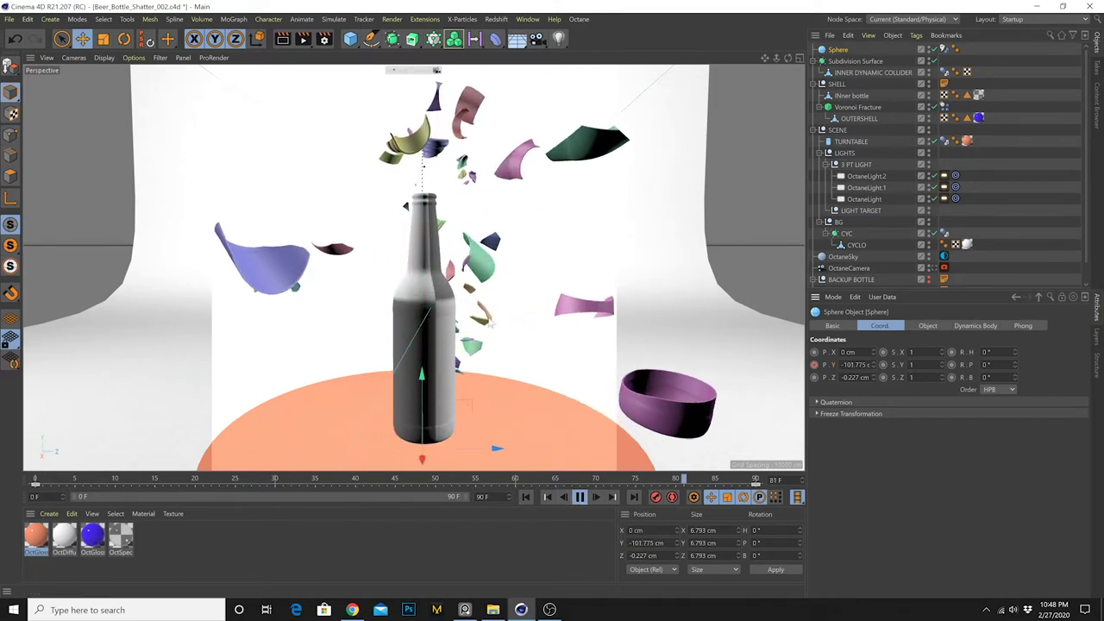
# Extend the animation and its preview range to 180 frames, and shift the sphere's end keyframe to frame 180
pyautogui.doubleClick(486, 497)
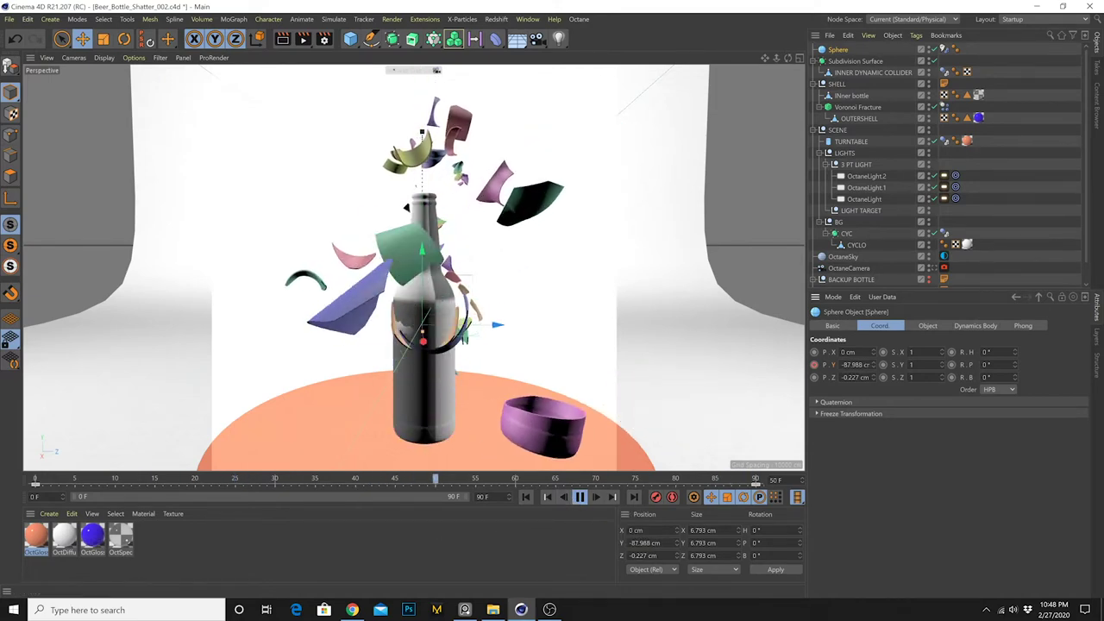
pyautogui.write('180')
pyautogui.press('Return')
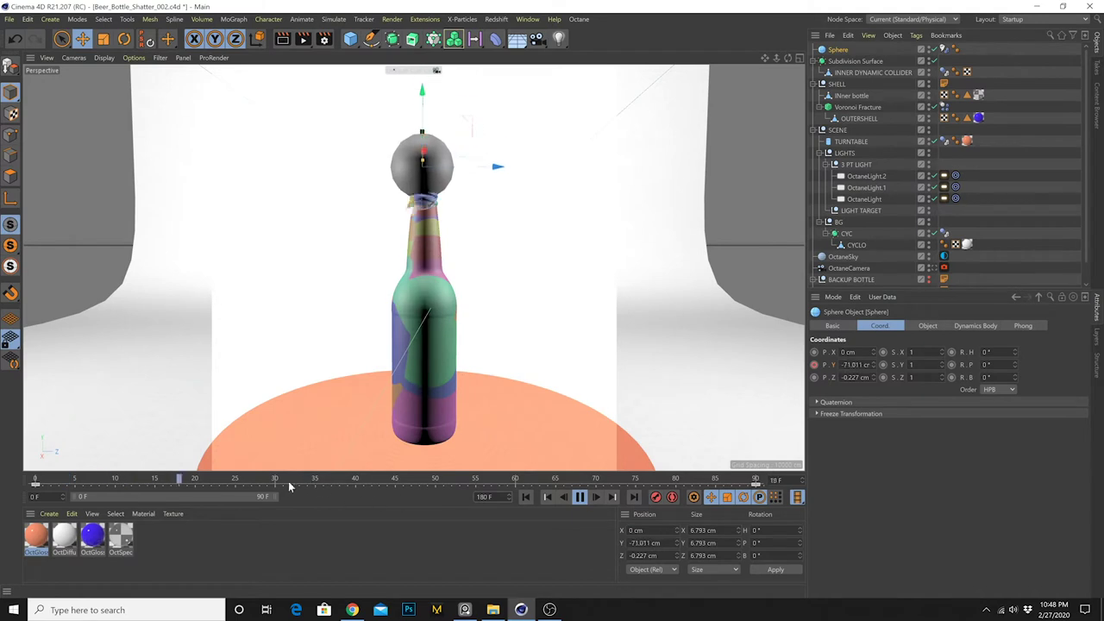
pyautogui.moveTo(274, 497); pyautogui.dragTo(470, 497)
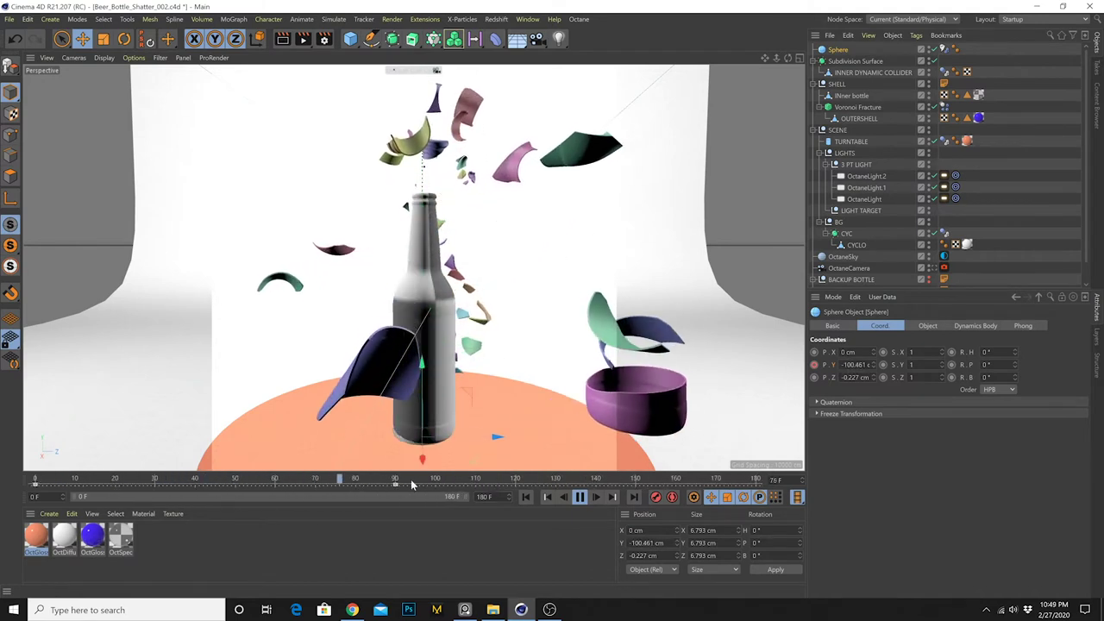
pyautogui.click(674, 497)
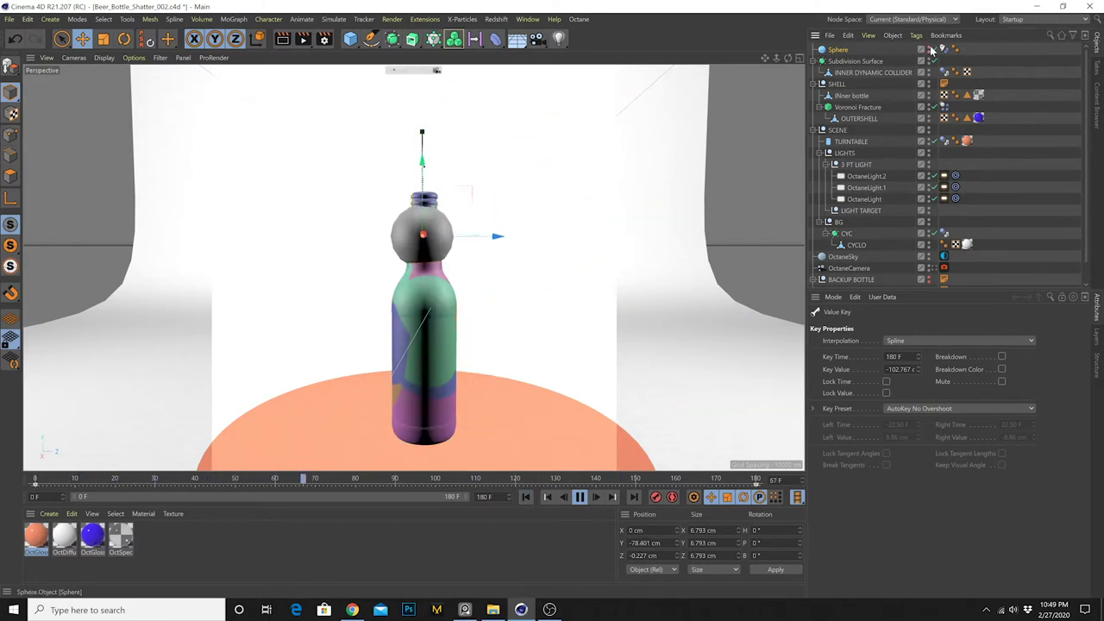
# Hide the sphere and rename it TRIGGER GHOST
pyautogui.doubleClick(841, 50)
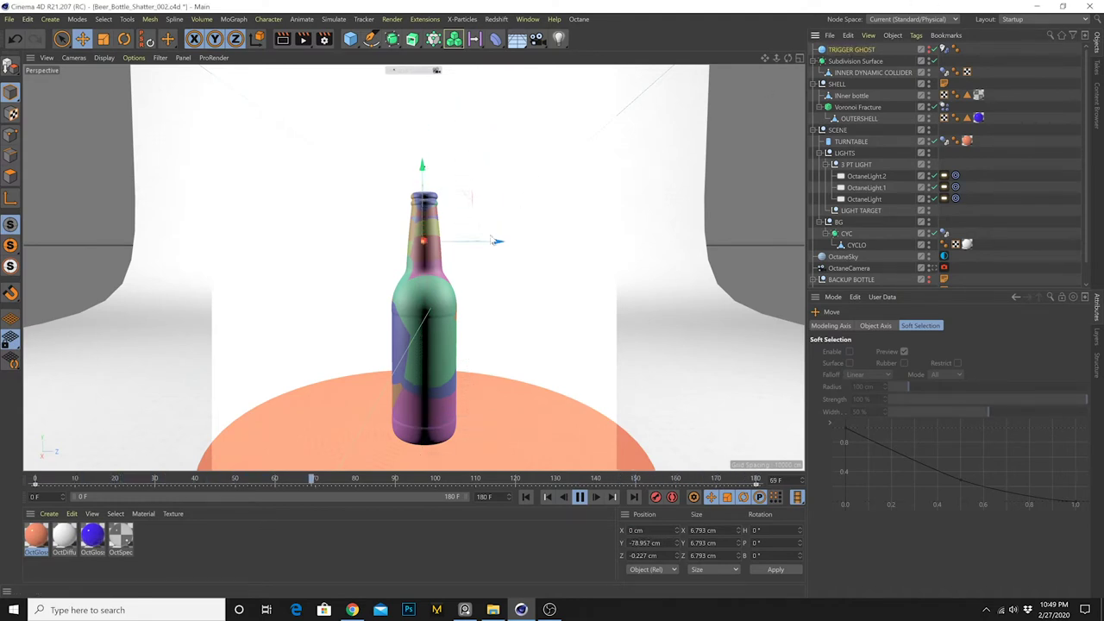
pyautogui.click(513, 302)
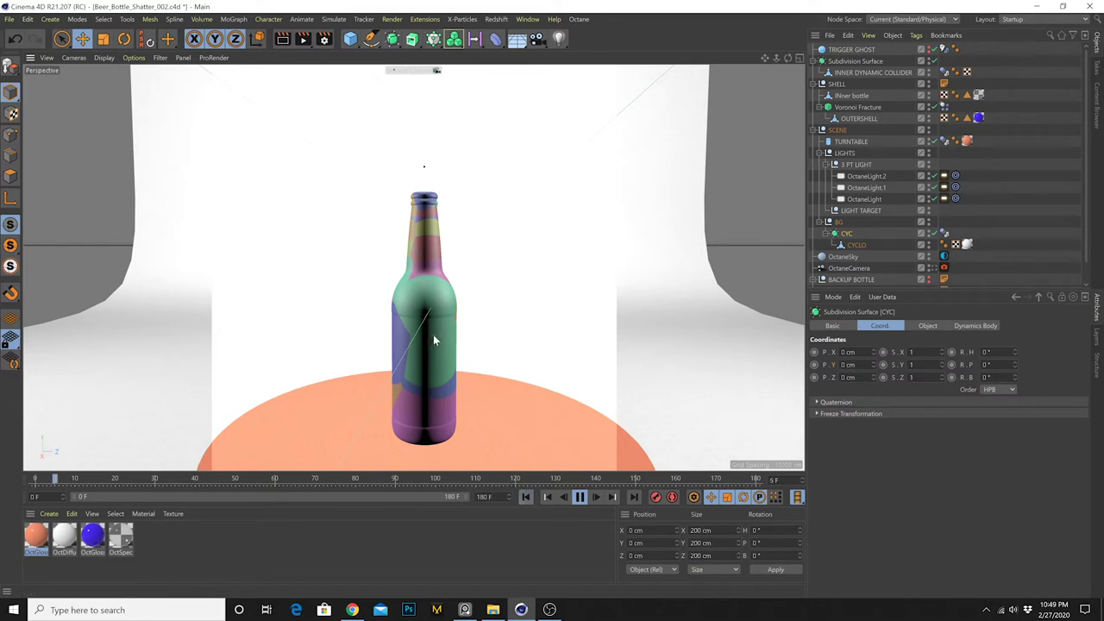
pyautogui.click(848, 37)
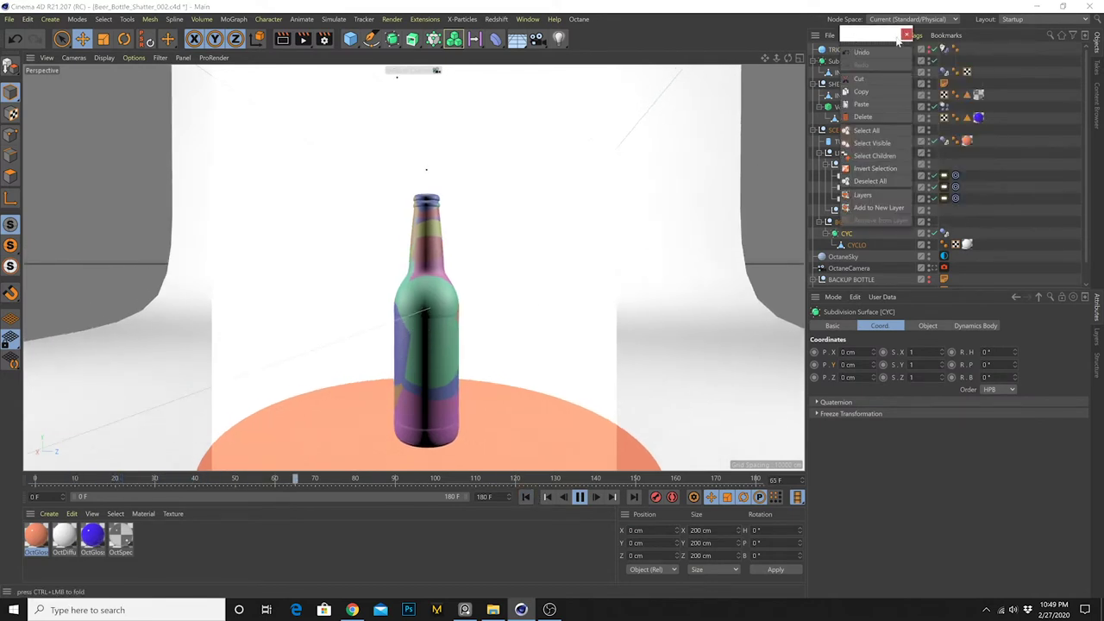
pyautogui.click(906, 35)
pyautogui.click(841, 49)
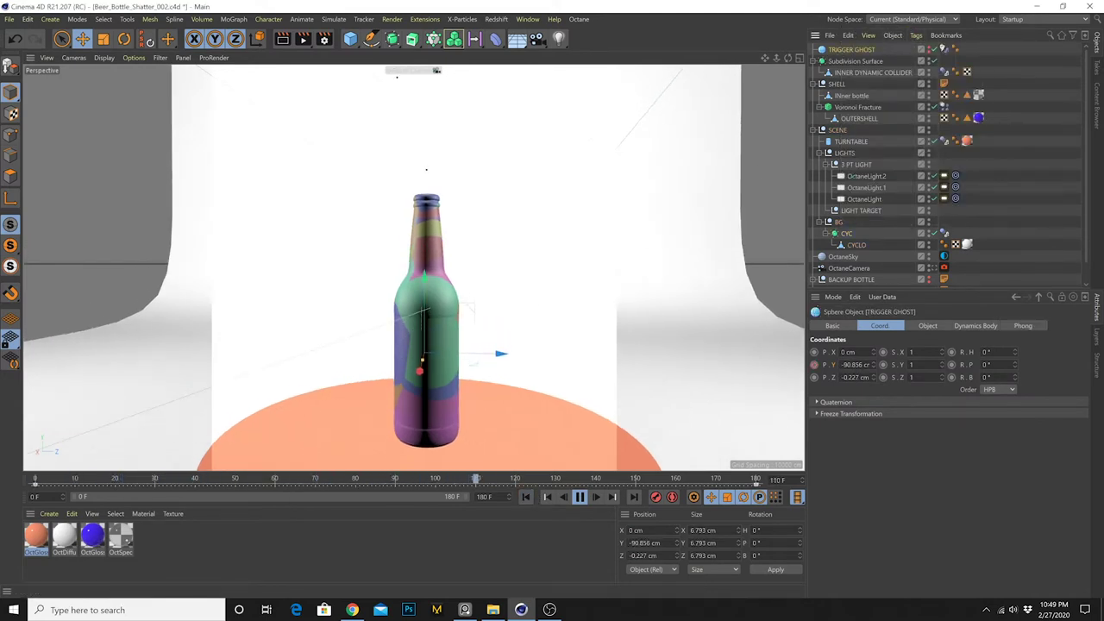
# Check the hidden TRIGGER GHOST sphere's object properties and play the animation to see whether it triggers the shatter
pyautogui.click(925, 326)
pyautogui.click(880, 365)
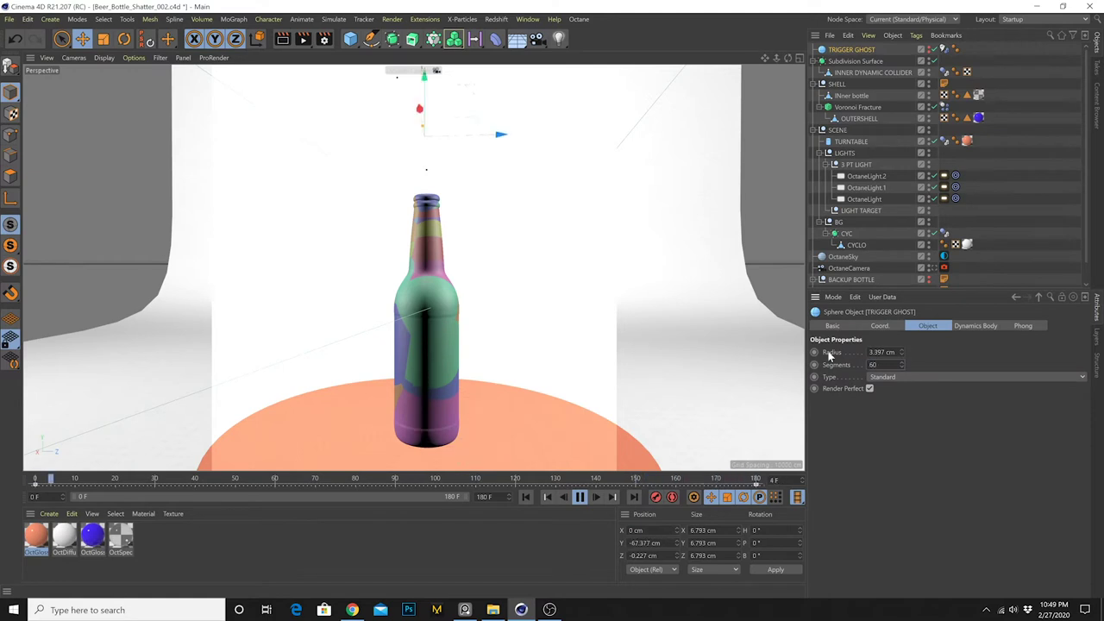
pyautogui.click(579, 497)
pyautogui.click(527, 497)
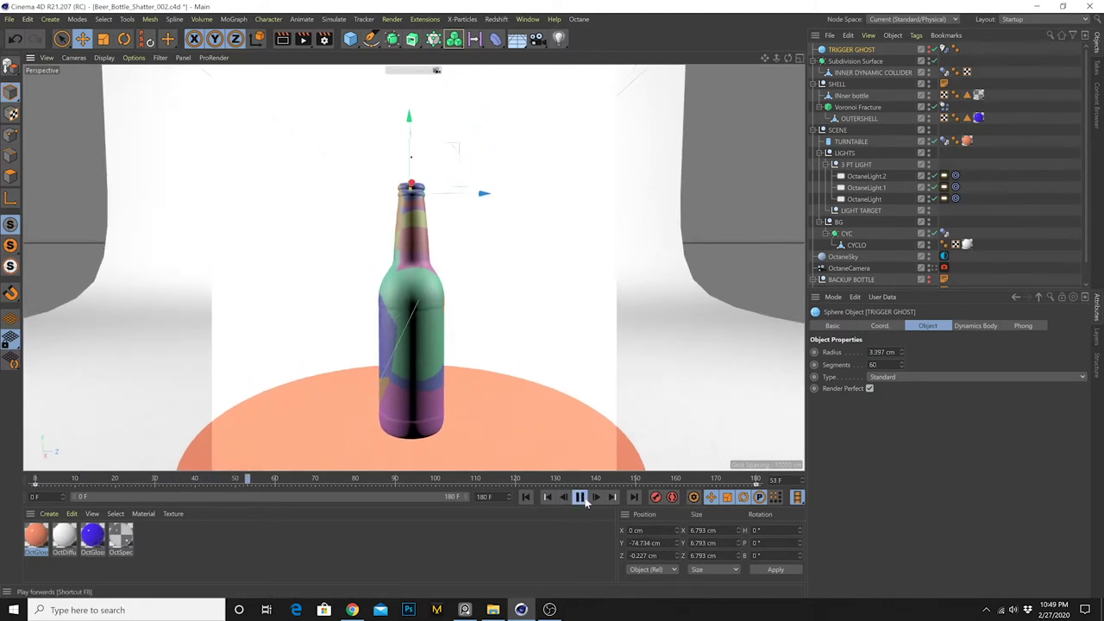
pyautogui.click(580, 497)
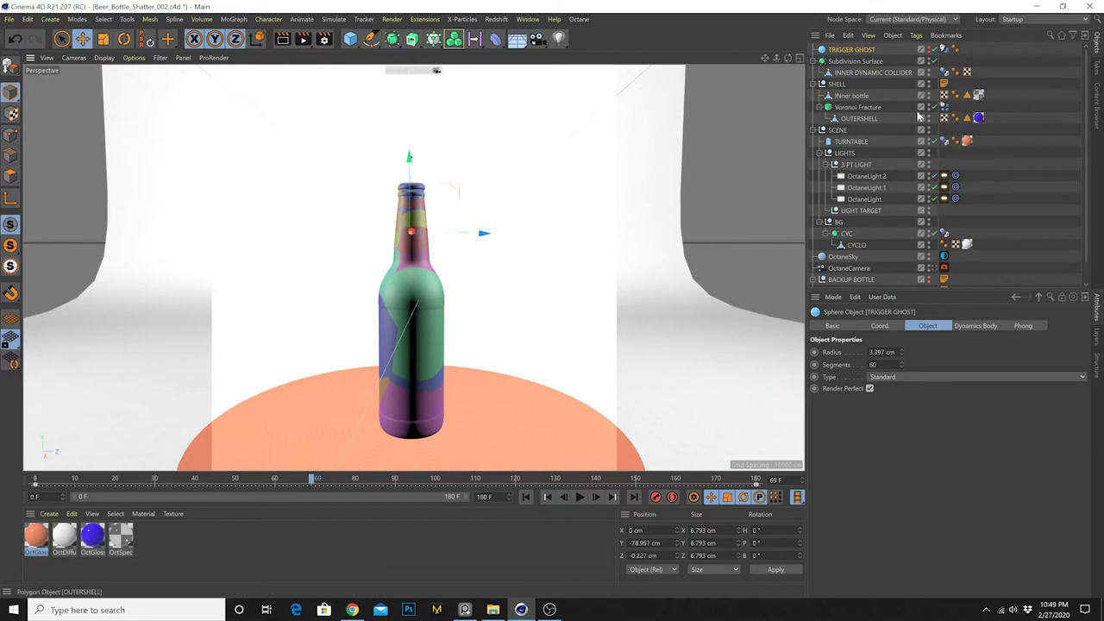
pyautogui.click(579, 497)
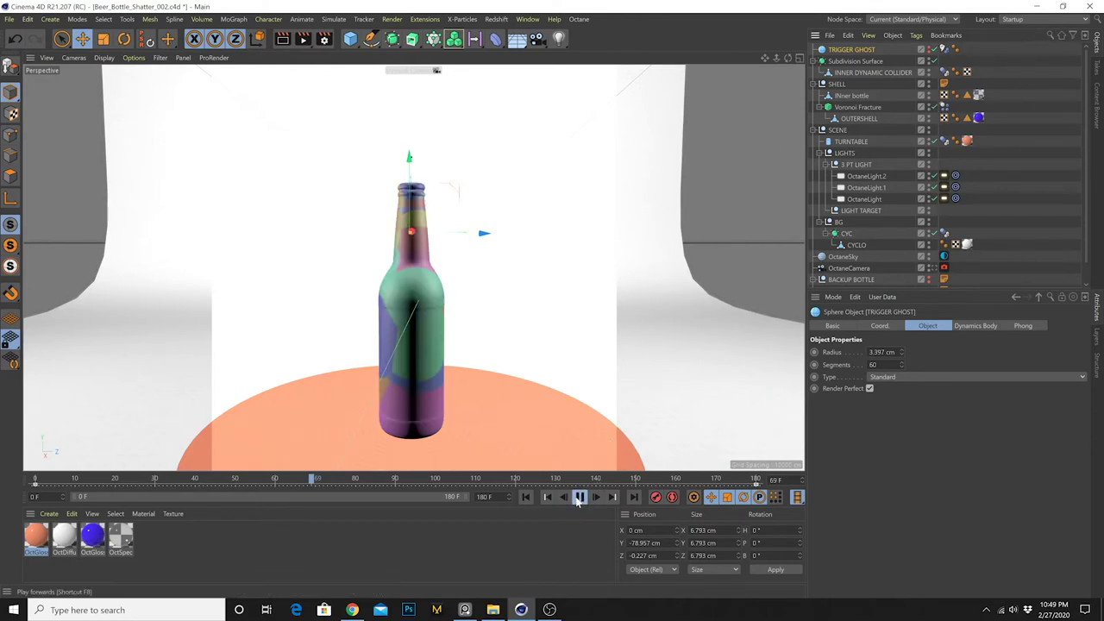
pyautogui.click(526, 497)
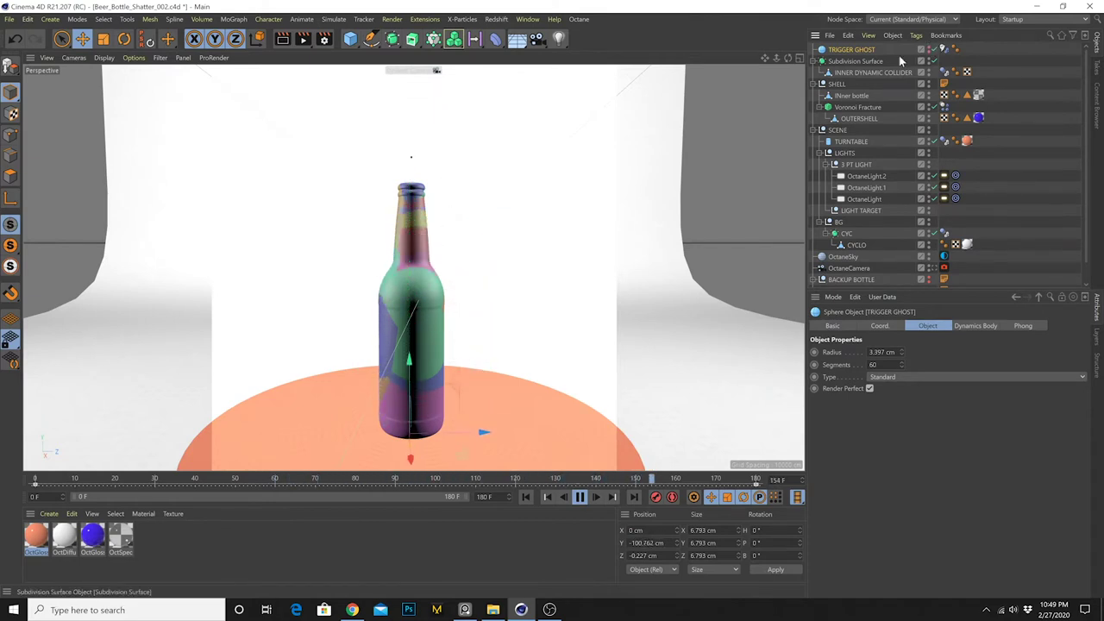
# Try converting the TRIGGER GHOST sphere to an editable polygon object and replay the collision
pyautogui.press('c')
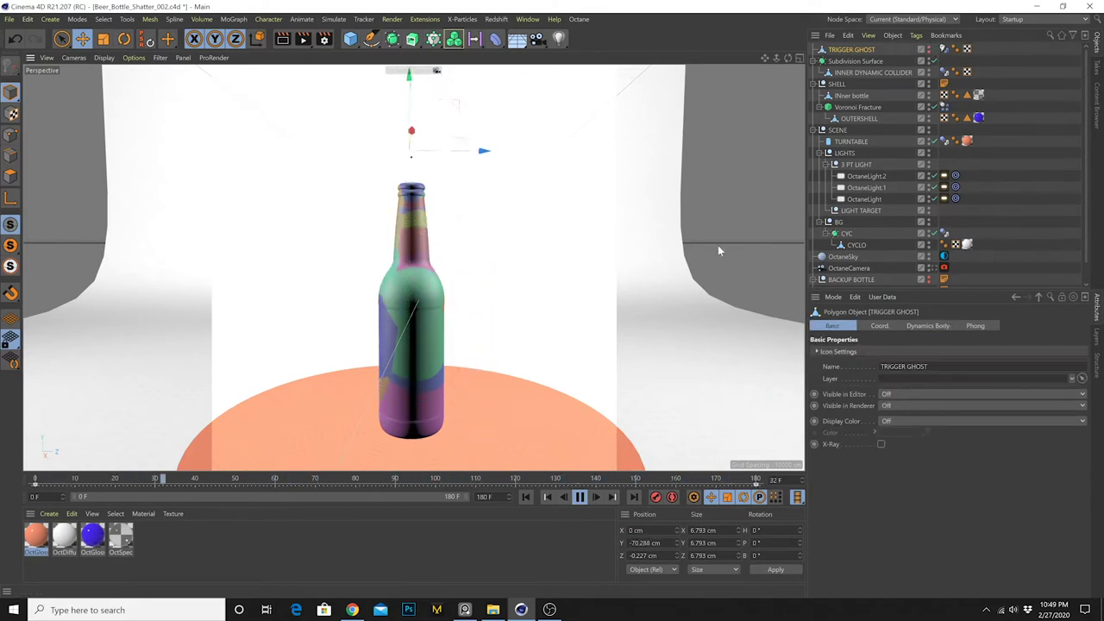
pyautogui.click(525, 497)
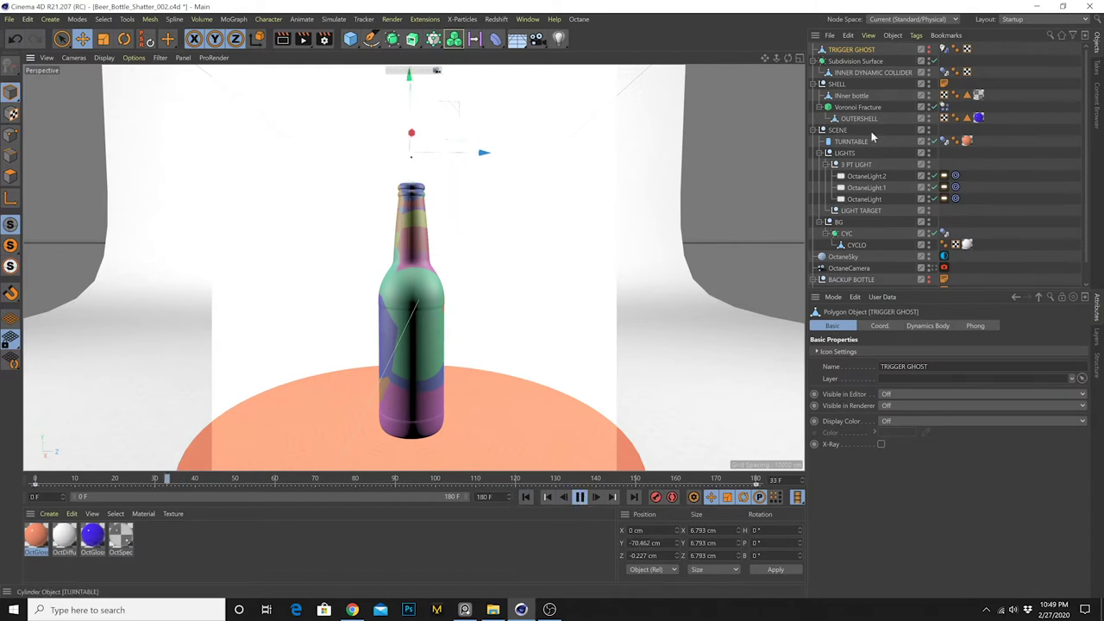
pyautogui.click(944, 107)
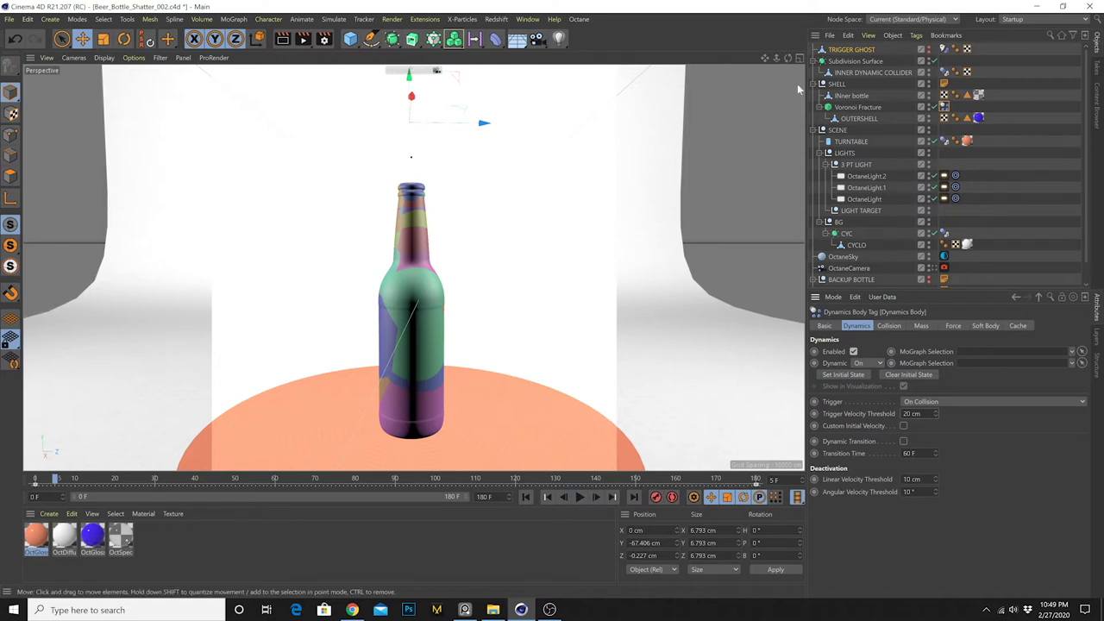
pyautogui.click(934, 63)
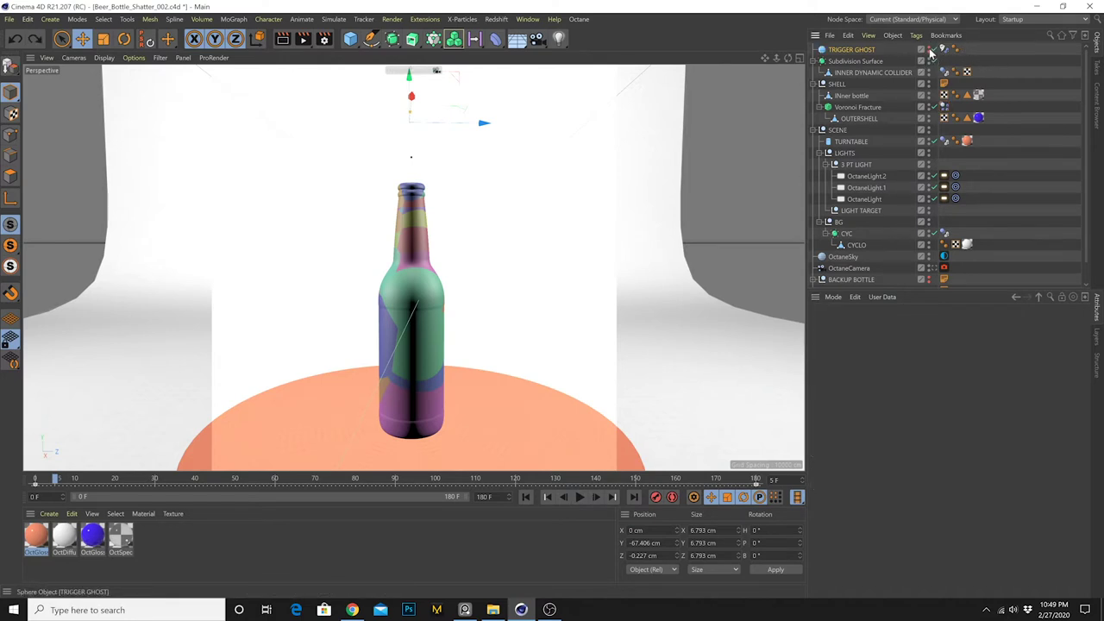
# Make the TRIGGER GHOST sphere visible in the viewport and play the animation from the start
pyautogui.click(930, 50)
pyautogui.click(526, 496)
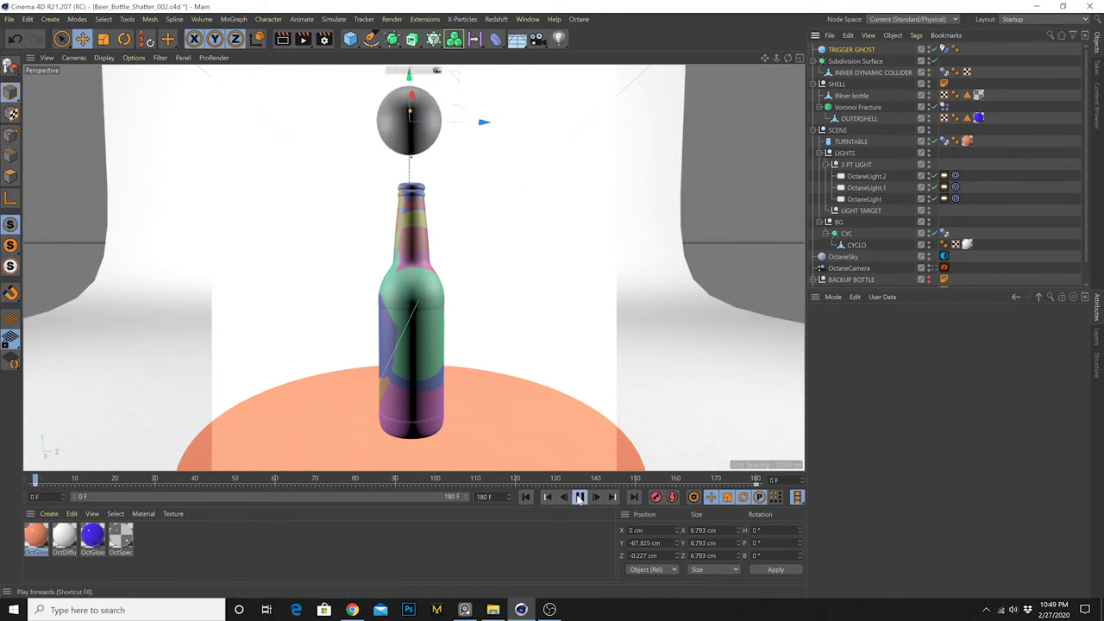
pyautogui.click(579, 497)
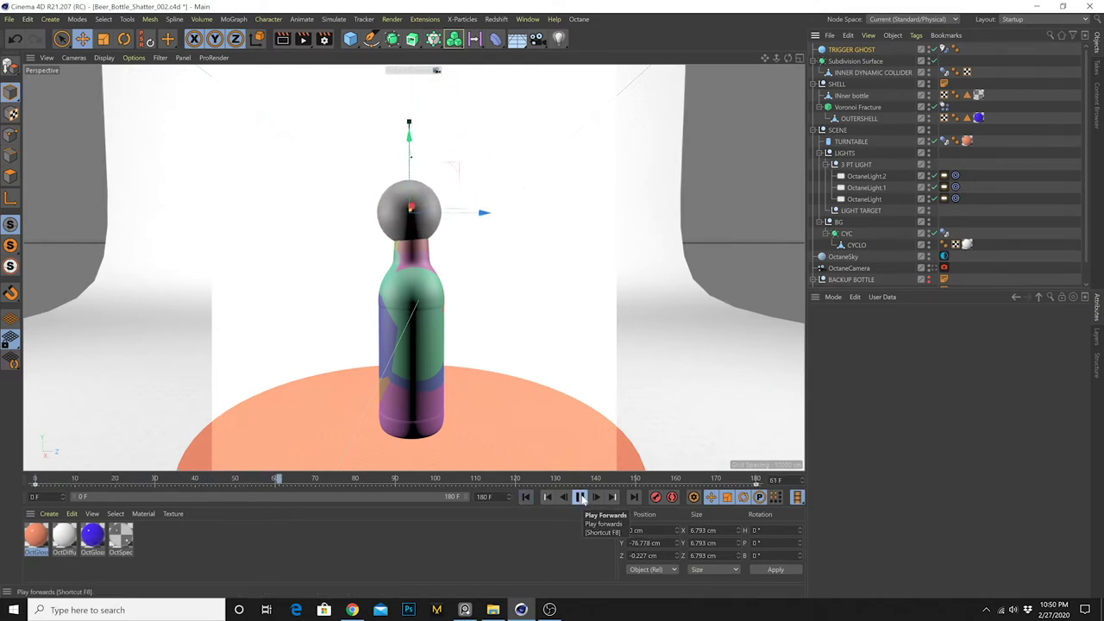
pyautogui.click(579, 497)
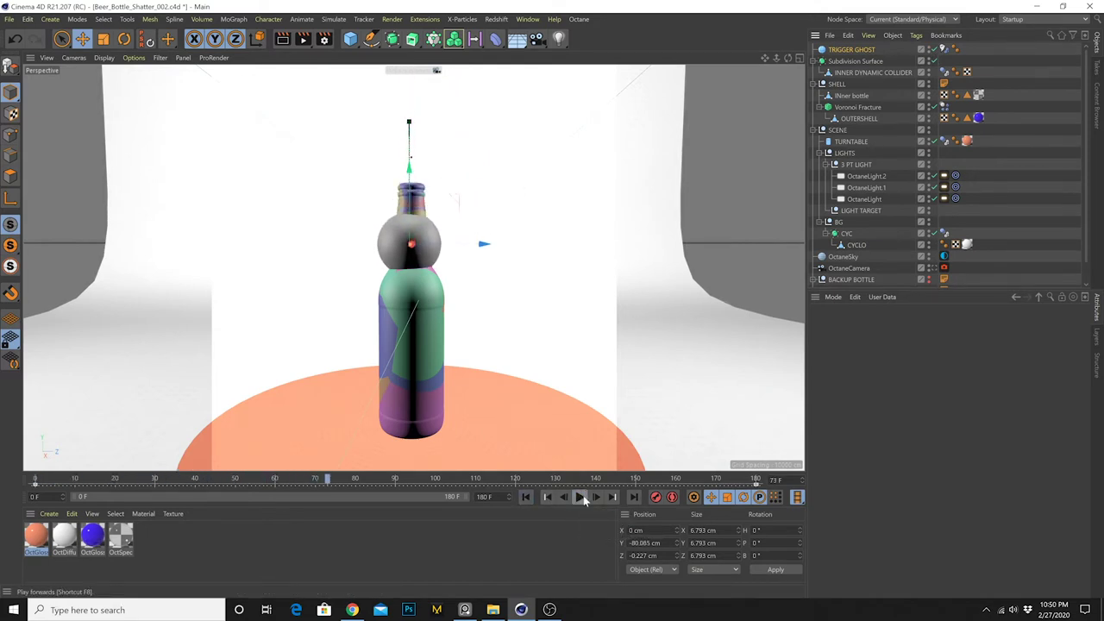
# Review the Voronoi Fracture's dynamics trigger settings and replay the sphere's pass through the bottle
pyautogui.click(943, 109)
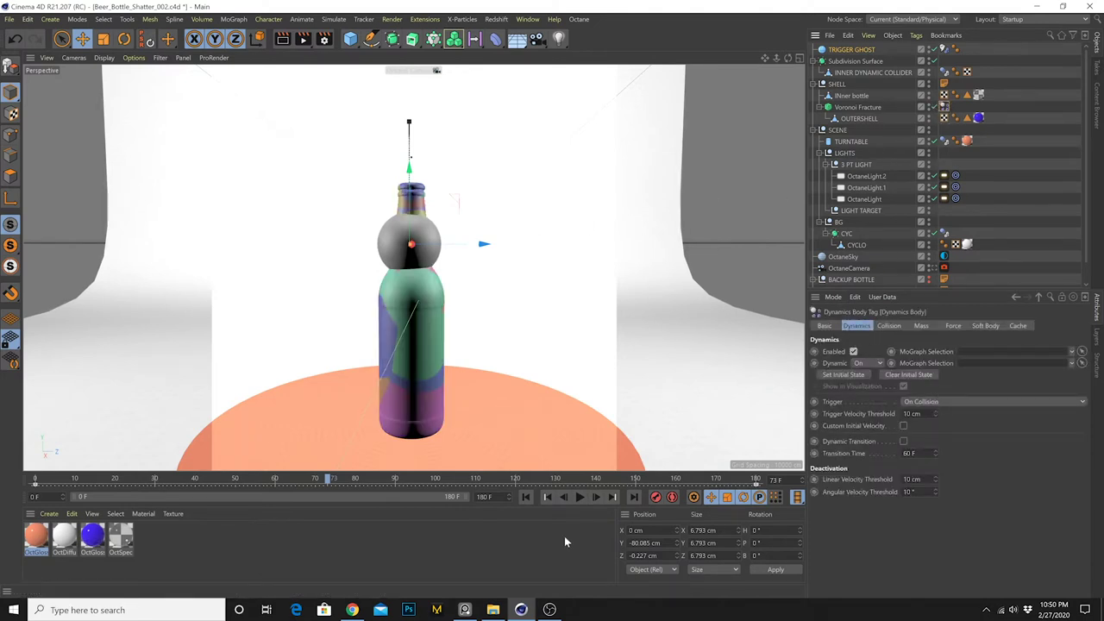
pyautogui.click(527, 498)
pyautogui.click(580, 498)
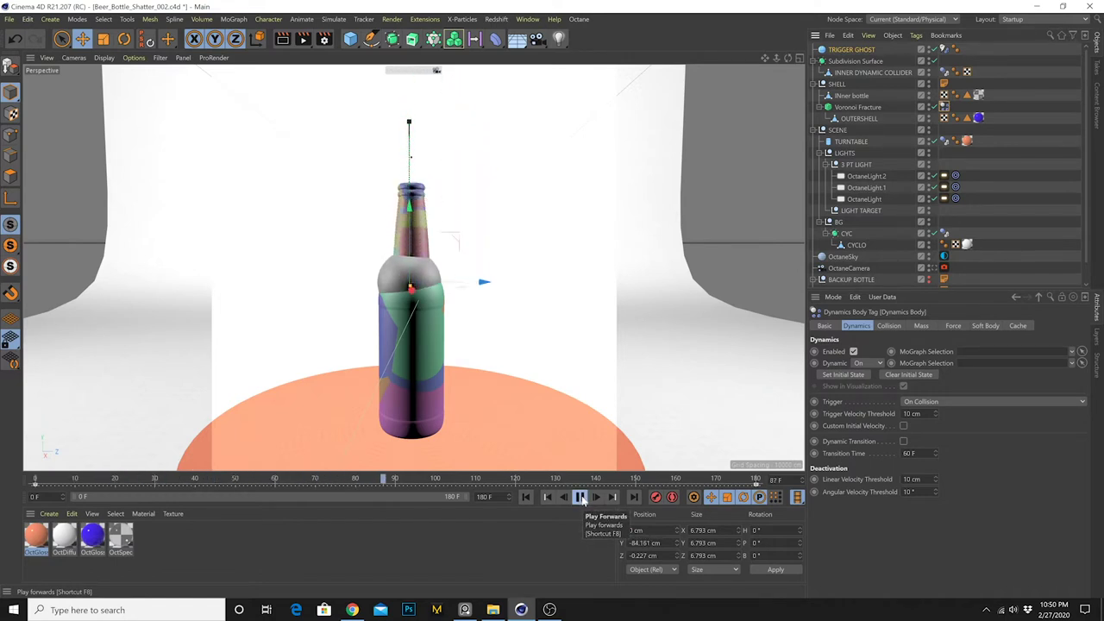
pyautogui.click(581, 498)
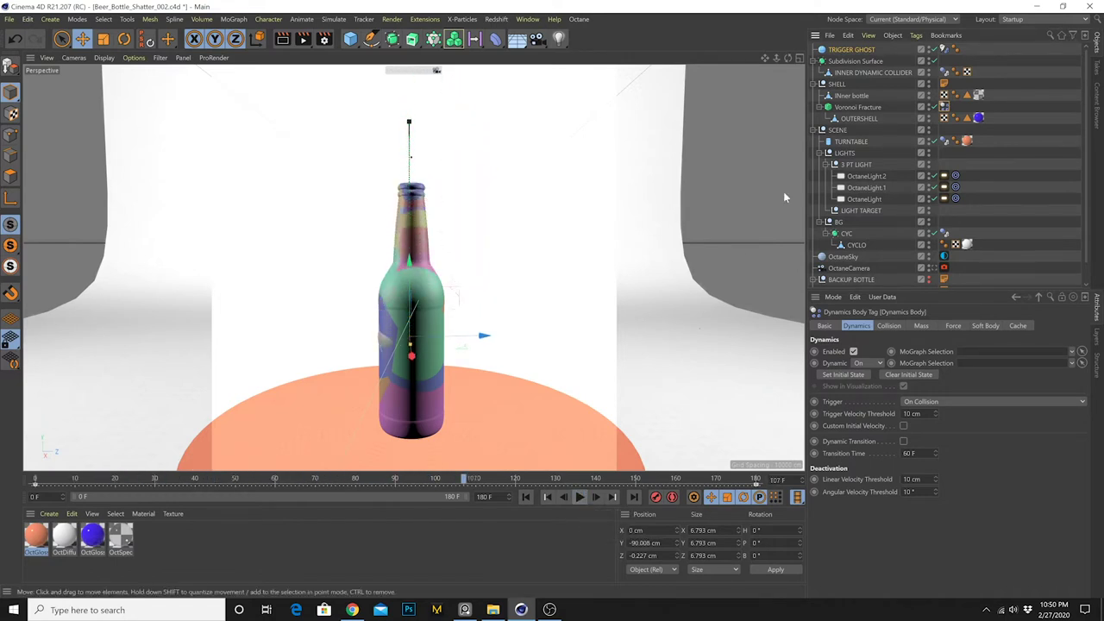
# Examine the TRIGGER GHOST sphere's dynamics, collision and object settings, then replay the animation
pyautogui.click(942, 50)
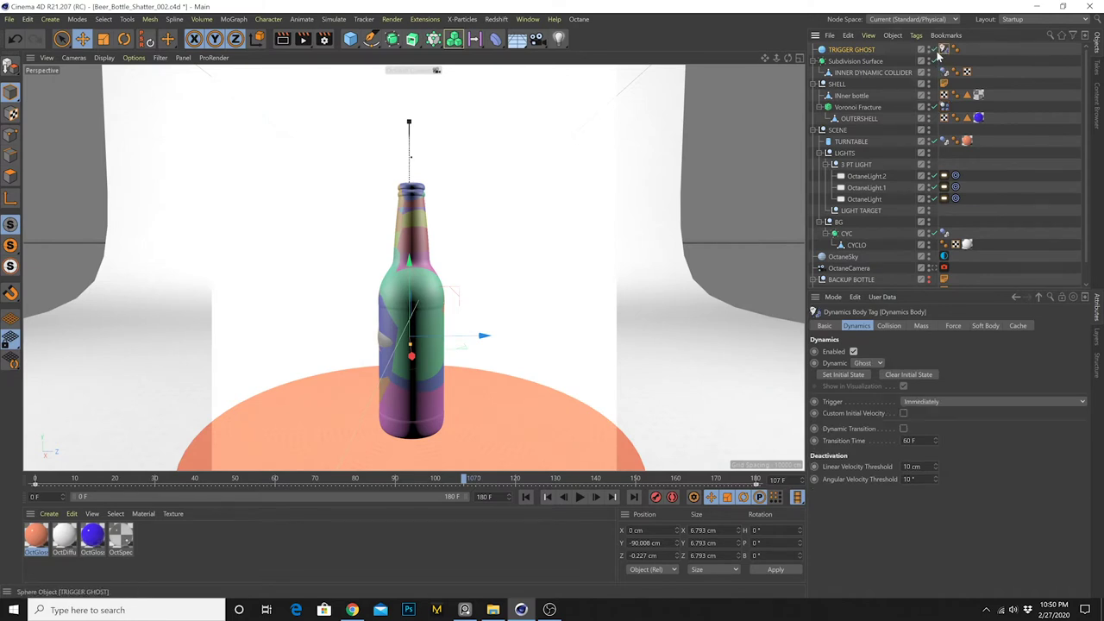
pyautogui.click(888, 325)
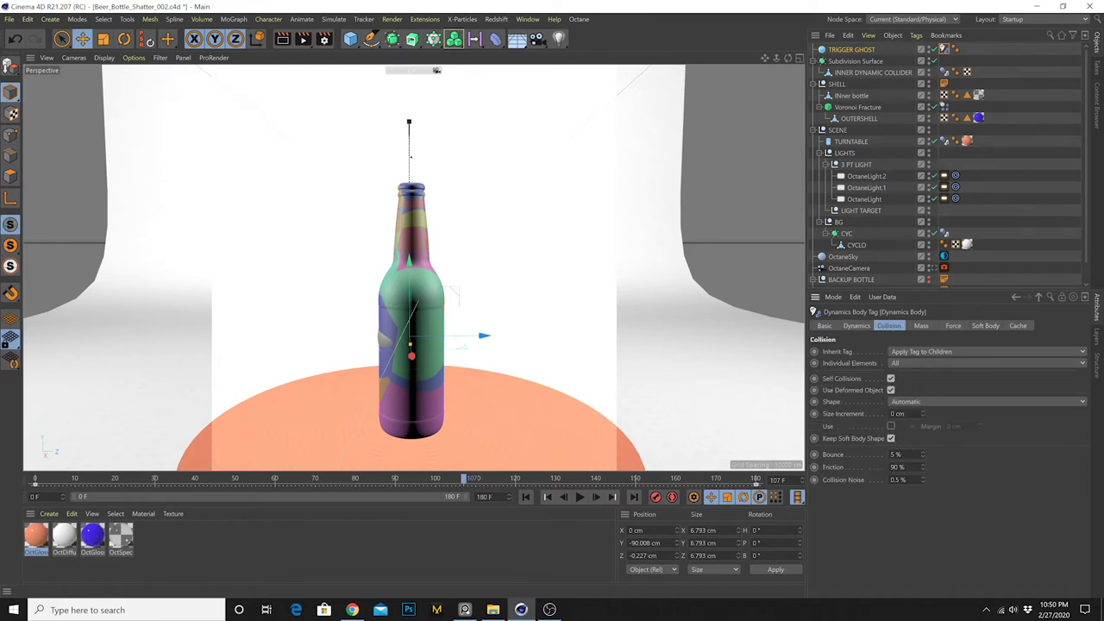
pyautogui.click(854, 52)
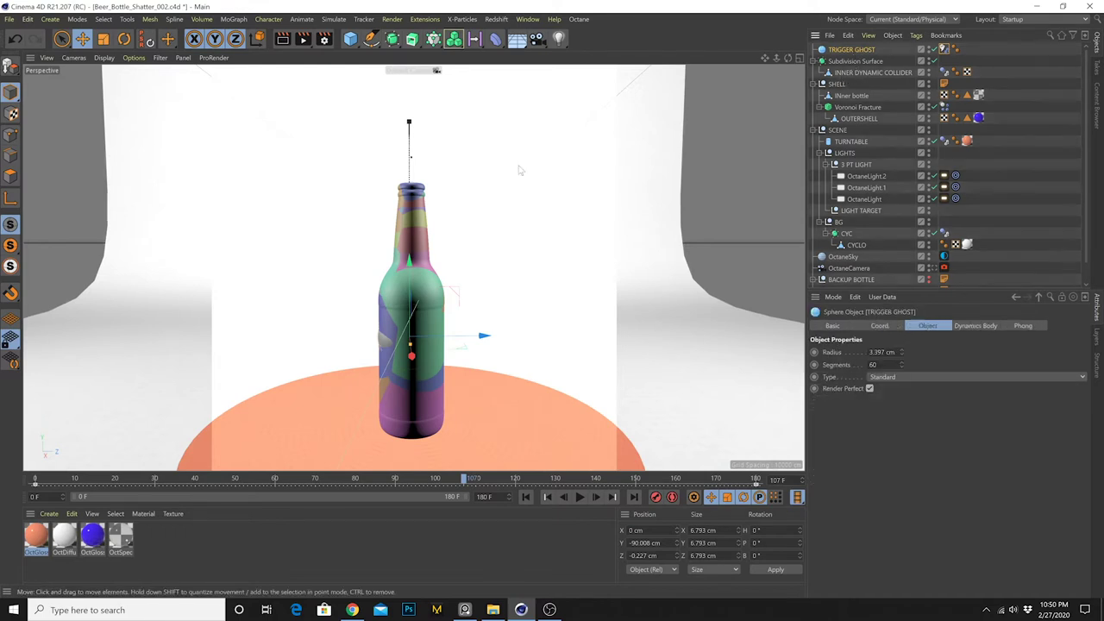
pyautogui.click(548, 497)
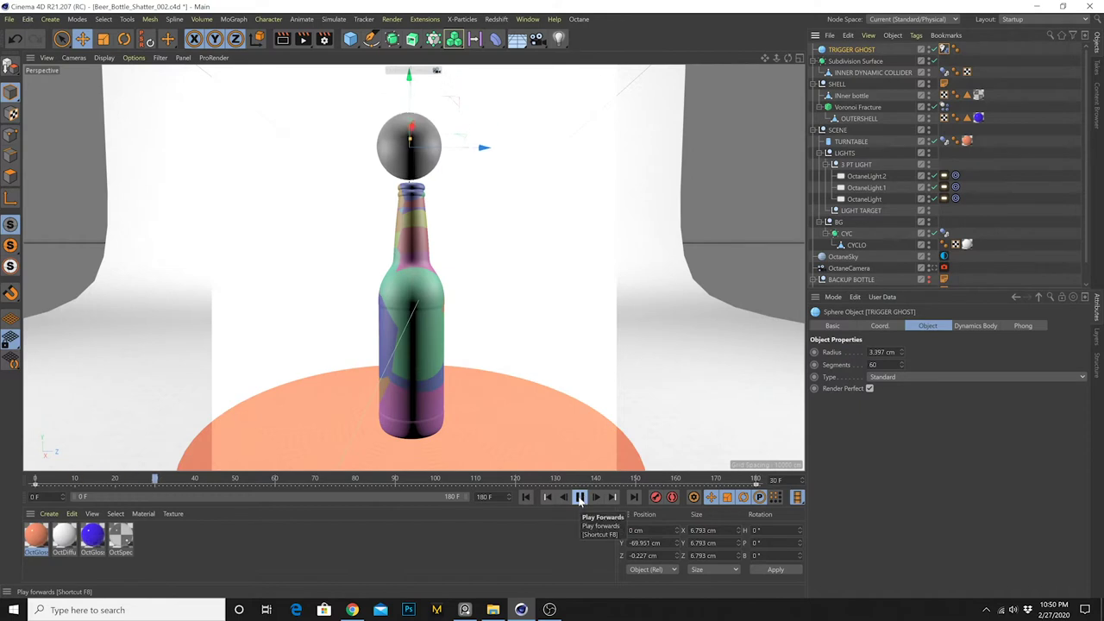
pyautogui.click(581, 498)
# Inspect the sphere's pass through the bottle from above and check the Voronoi Fracture's collision settings
pyautogui.keyDown('alt'); pyautogui.moveTo(369, 275); pyautogui.dragTo(534, 432); pyautogui.keyUp('alt')
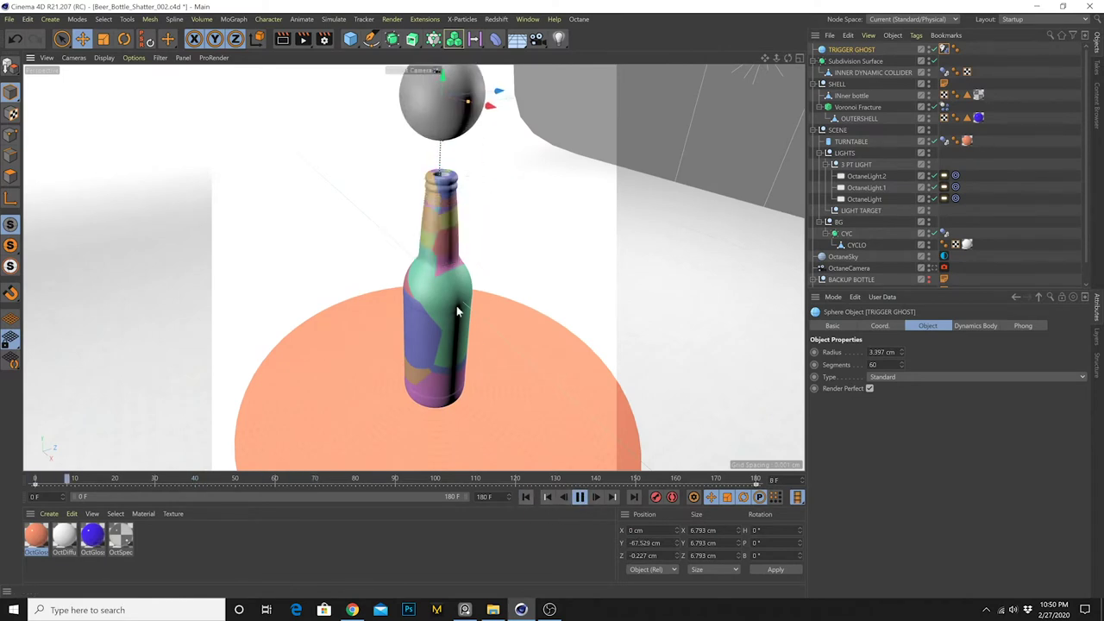
pyautogui.click(423, 281)
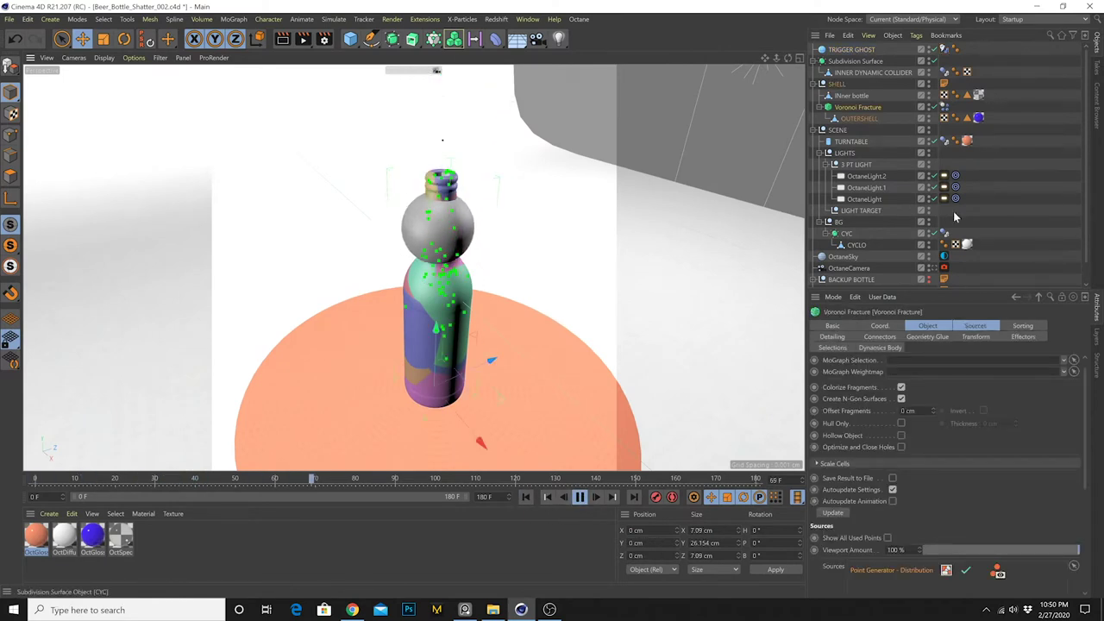
pyautogui.click(944, 107)
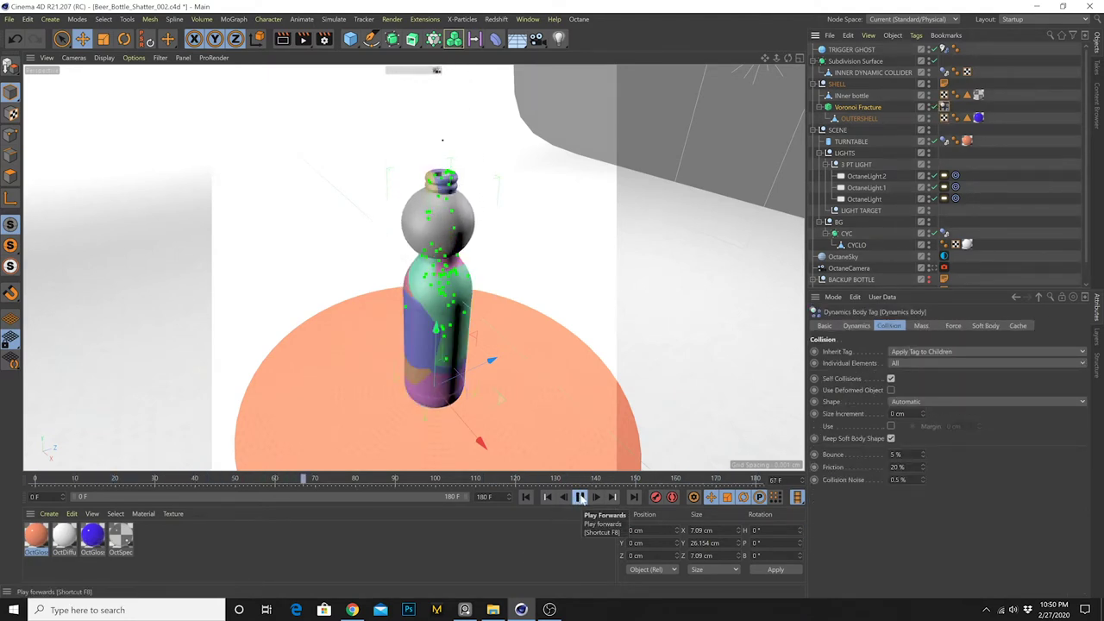
pyautogui.click(579, 498)
pyautogui.click(526, 497)
pyautogui.keyDown('alt'); pyautogui.moveTo(454, 345); pyautogui.dragTo(394, 286); pyautogui.keyUp('alt')
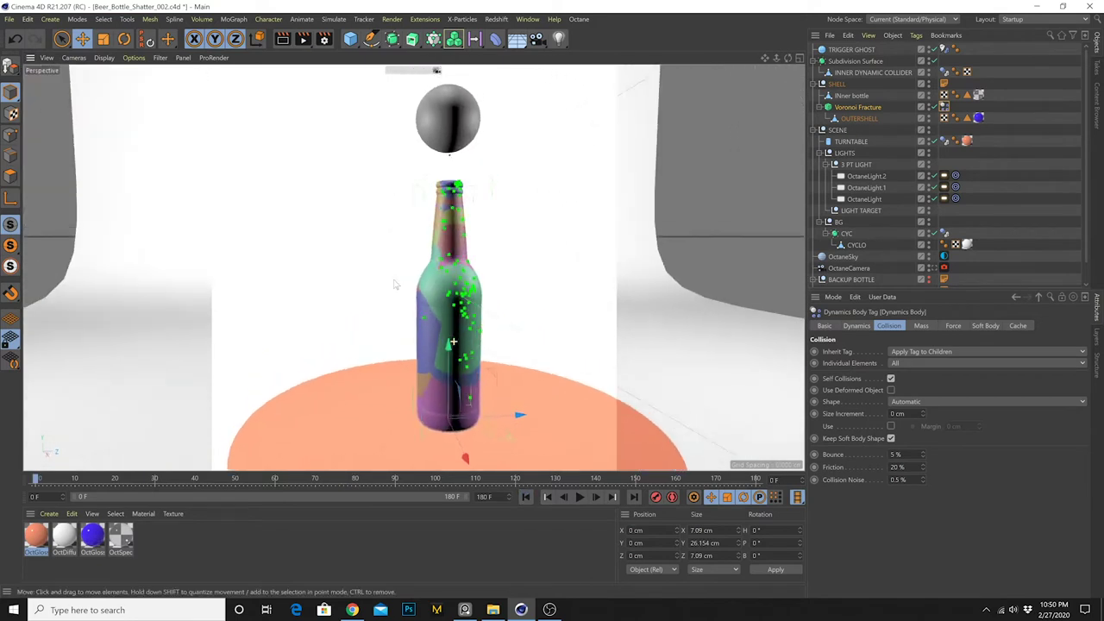
pyautogui.keyDown('alt'); pyautogui.moveTo(394, 286); pyautogui.dragTo(357, 255, button='middle'); pyautogui.keyUp('alt')
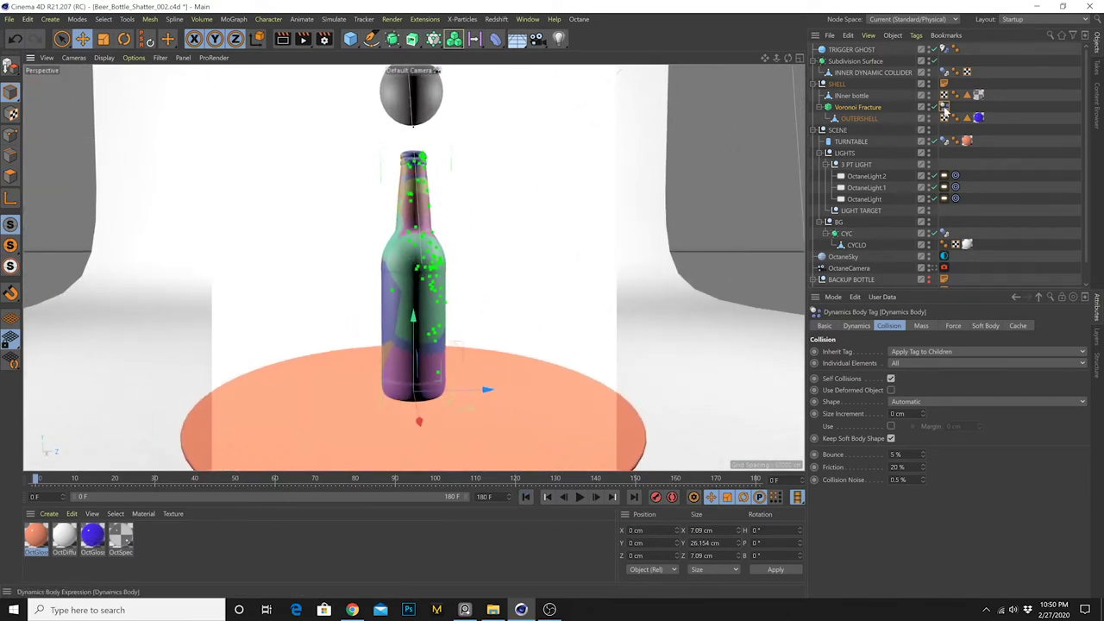
# Set the Voronoi Fracture's trigger velocity threshold to 1 cm, replay the shatter, and raise the threshold to 5 cm
pyautogui.click(857, 326)
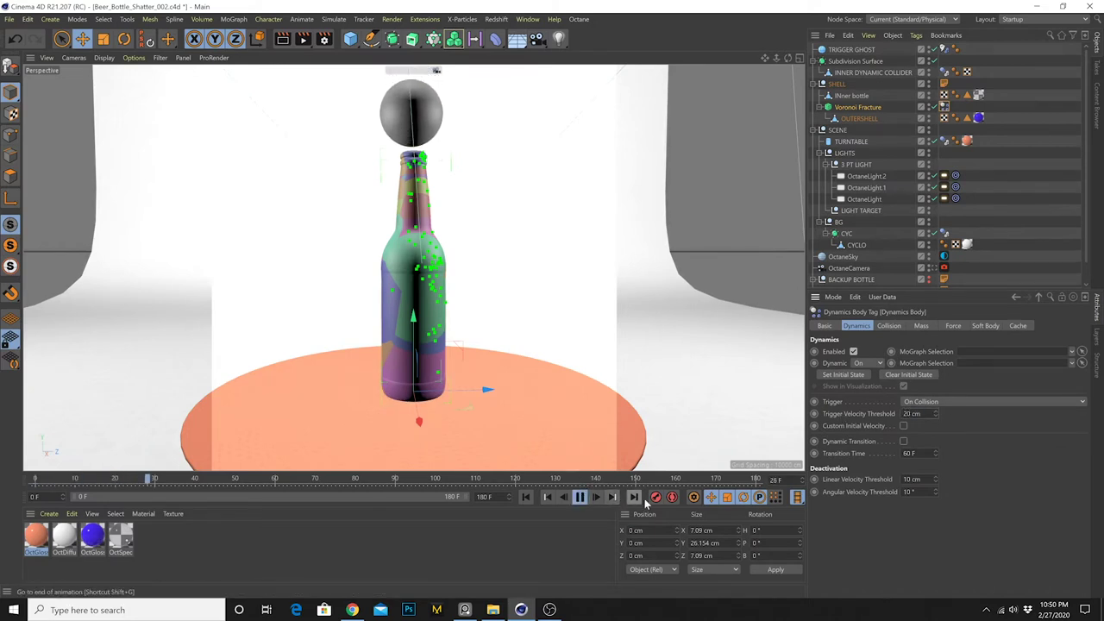
pyautogui.moveTo(924, 414); pyautogui.dragTo(824, 420)
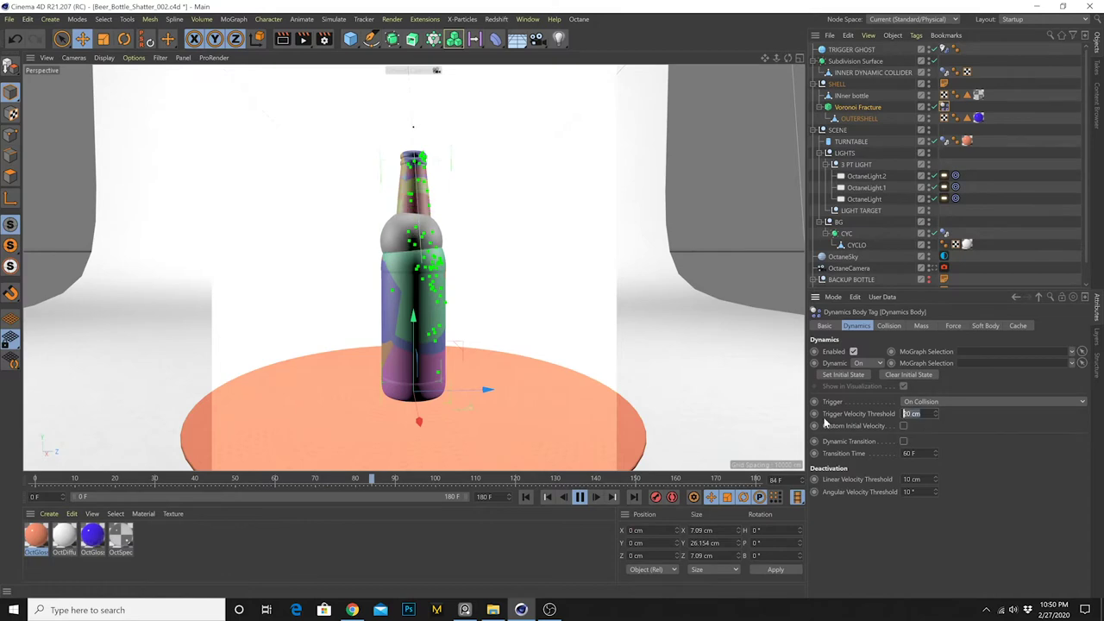
pyautogui.write('1')
pyautogui.press('Tab')
pyautogui.click(546, 499)
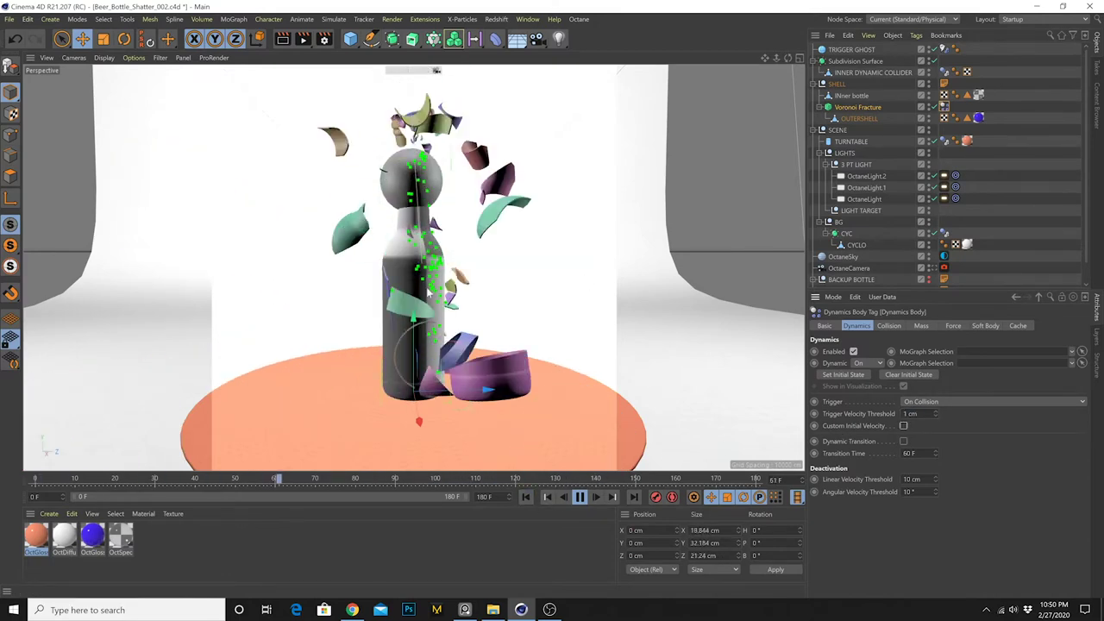
pyautogui.click(546, 497)
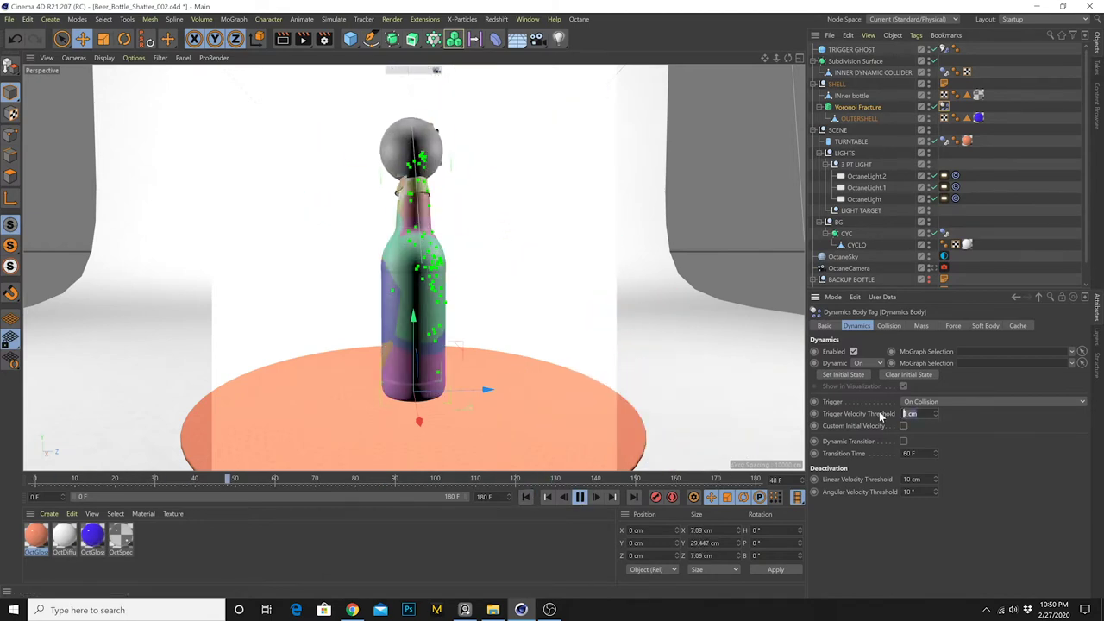
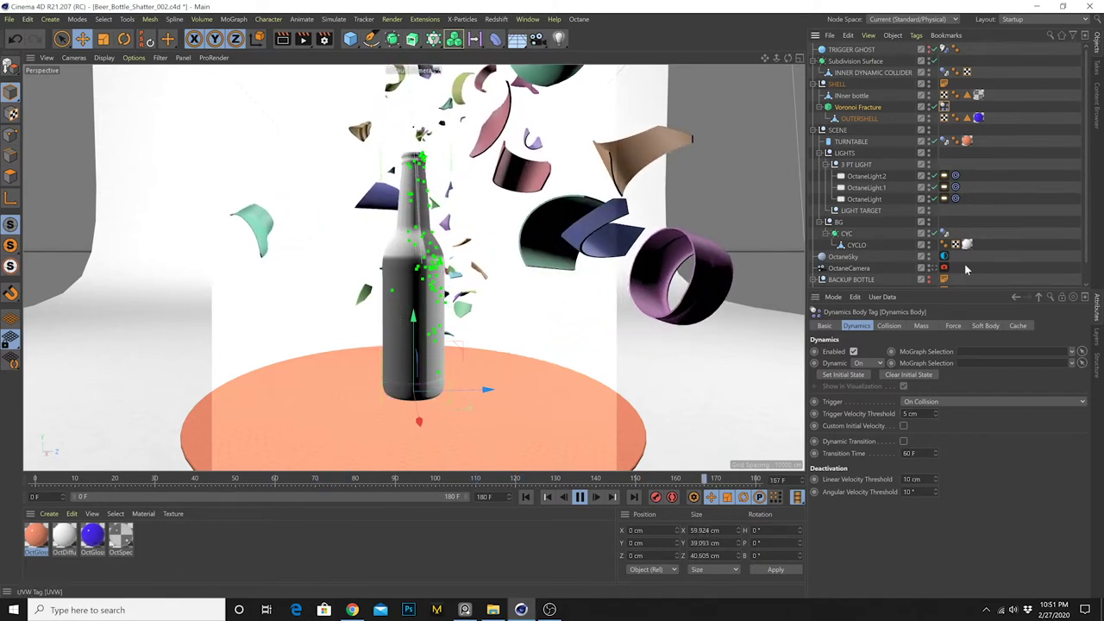
# Set the Voronoi point generator to 80 points with positive Z-axis affection, and replay the shatter from the start
pyautogui.scroll(-2, 943, 256)
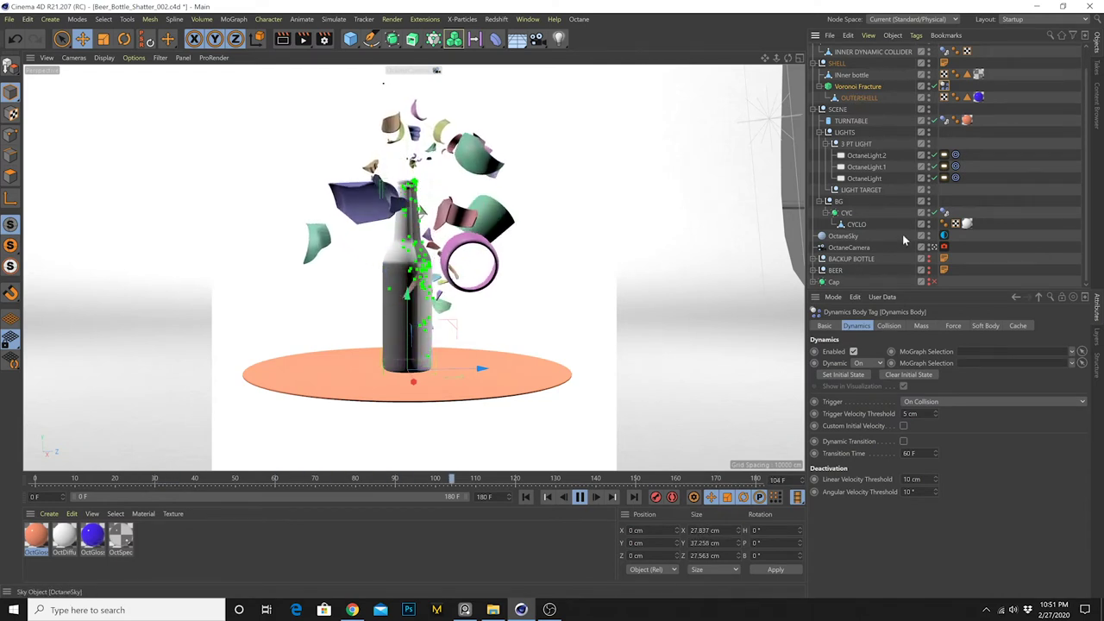
pyautogui.click(857, 87)
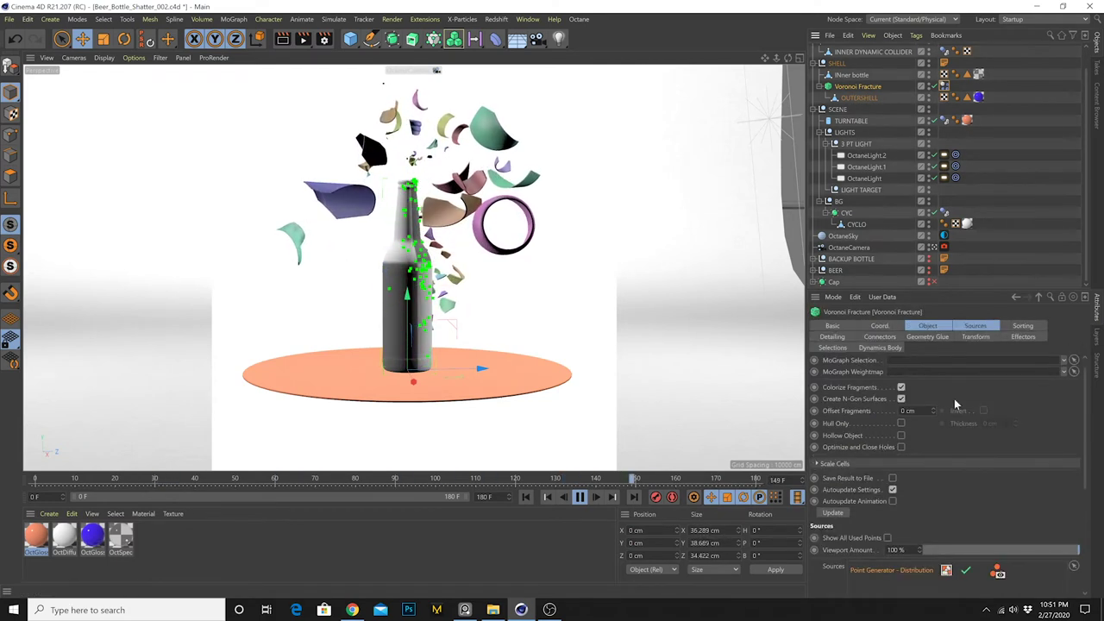
pyautogui.click(974, 325)
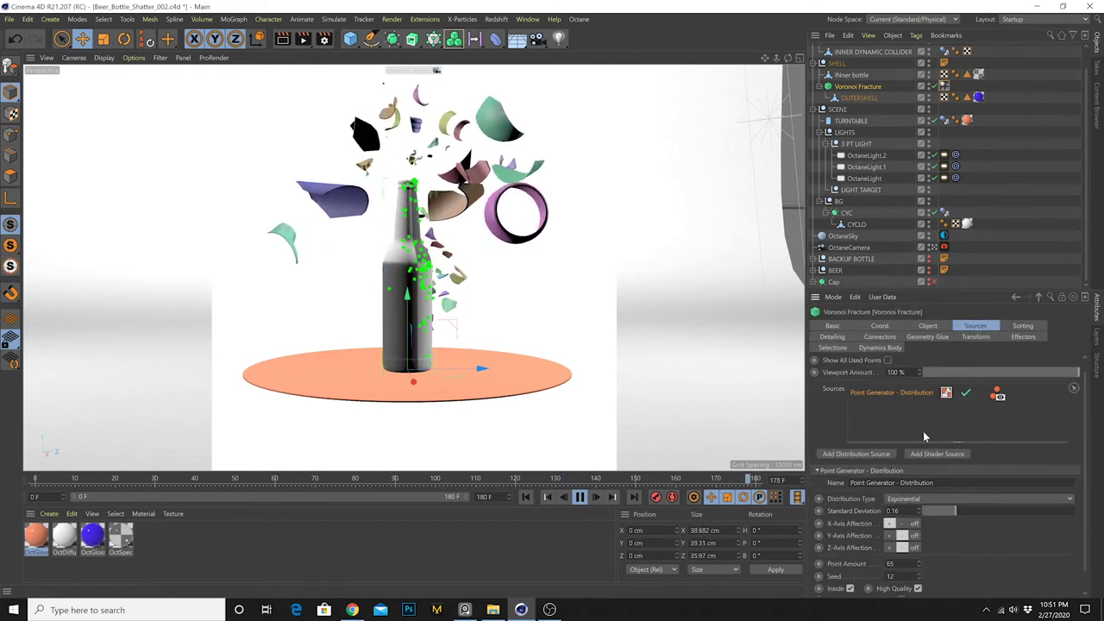
pyautogui.click(920, 562)
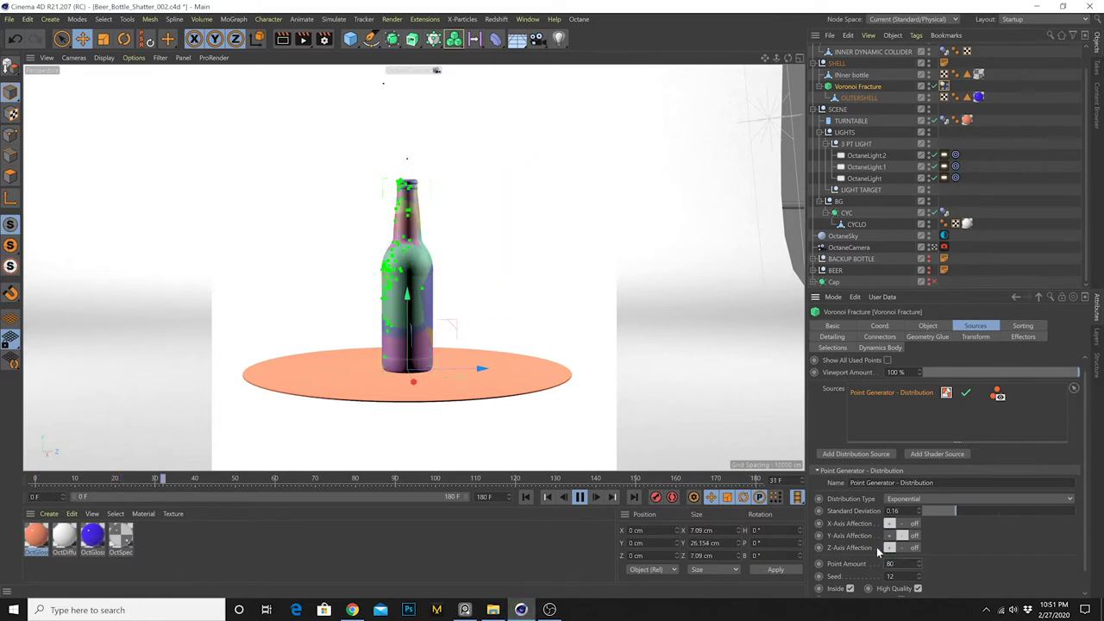
pyautogui.click(570, 504)
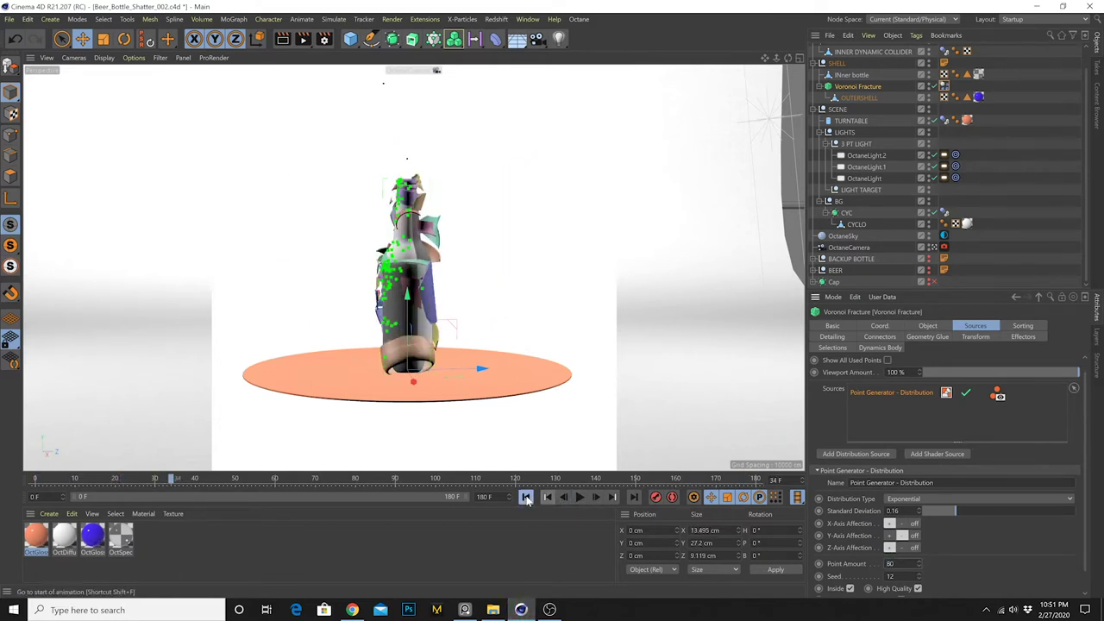
pyautogui.click(526, 499)
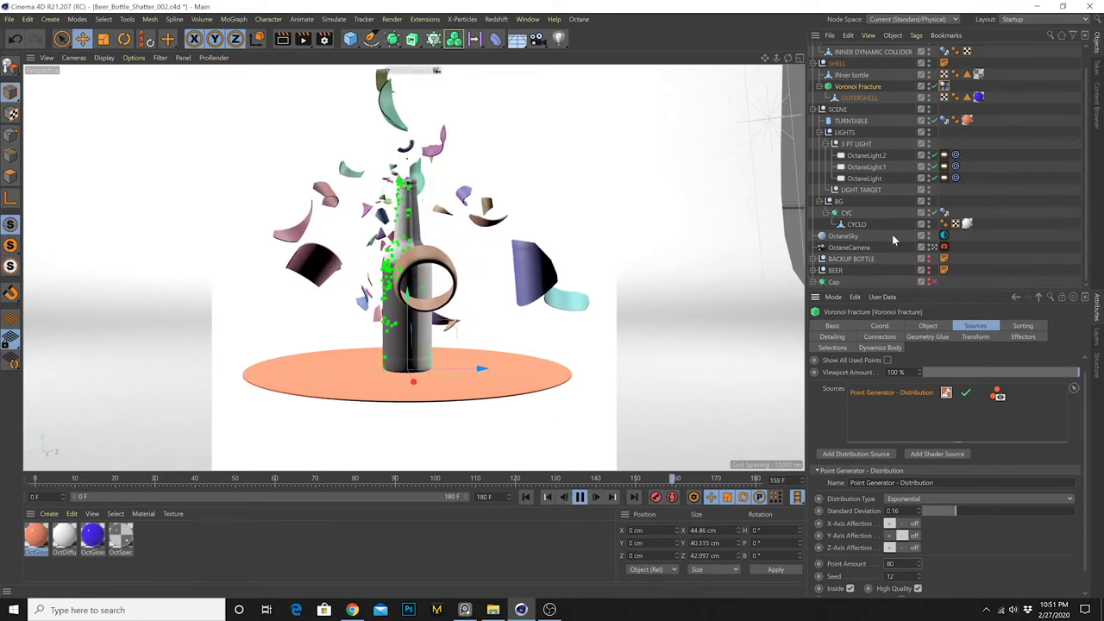
# Leave the Octane camera view and replay the shatter from the first frame at a closer, angled view
pyautogui.click(934, 247)
pyautogui.moveTo(461, 331)
pyautogui.keyDown('alt'); pyautogui.mouseDown()
pyautogui.moveTo(254, 340)
pyautogui.moveTo(493, 348)
pyautogui.moveTo(463, 335)
pyautogui.mouseUp(); pyautogui.keyUp('alt')
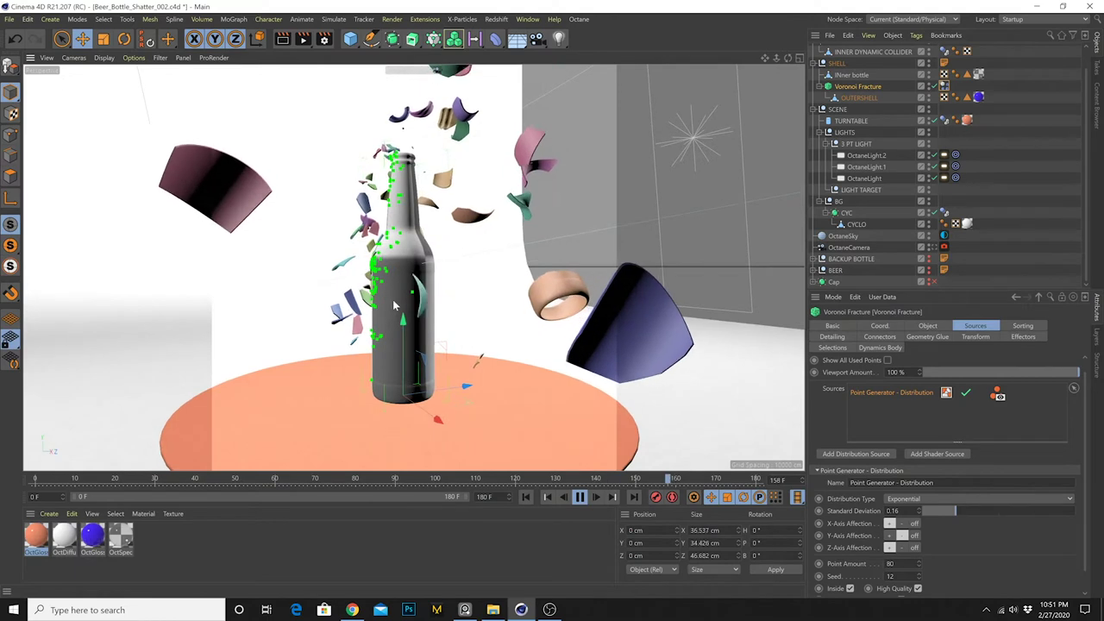
pyautogui.click(525, 497)
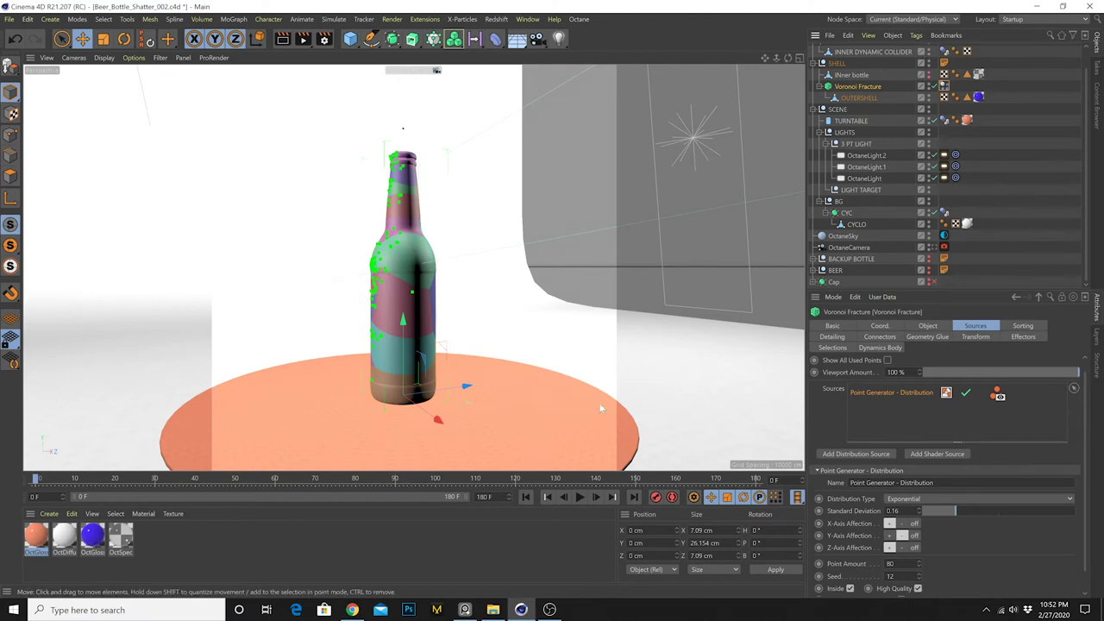
pyautogui.click(580, 498)
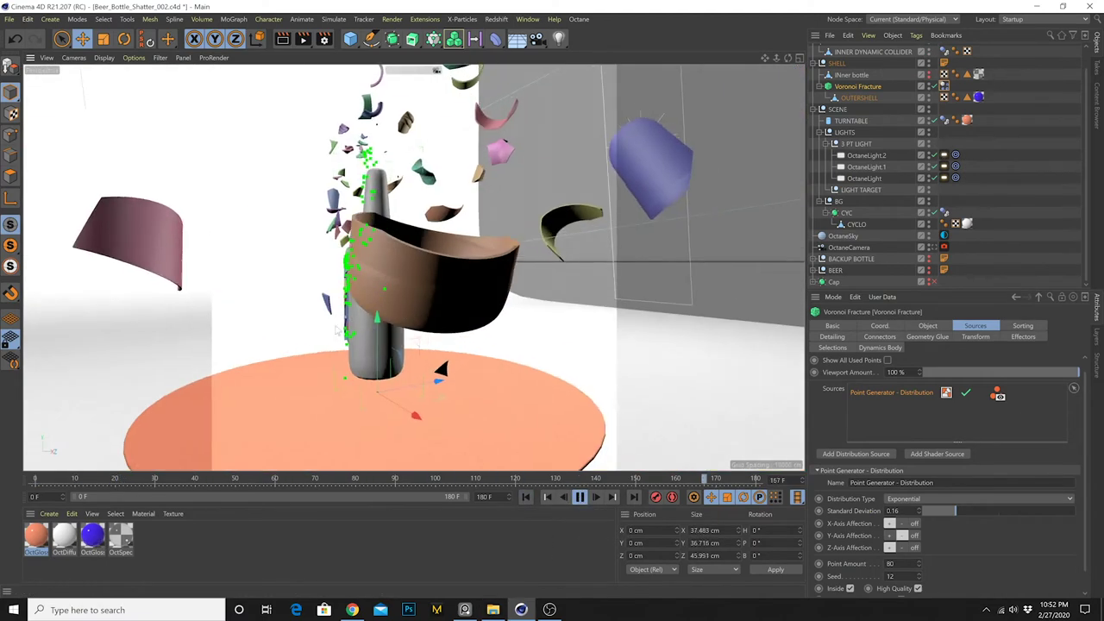
# Try the shatter with the inner collider's Subdivision Surface removed and the collider rescaled, and undo the changes
pyautogui.click(864, 53)
pyautogui.scroll(1, 863, 64)
pyautogui.click(860, 73)
pyautogui.press('Delete')
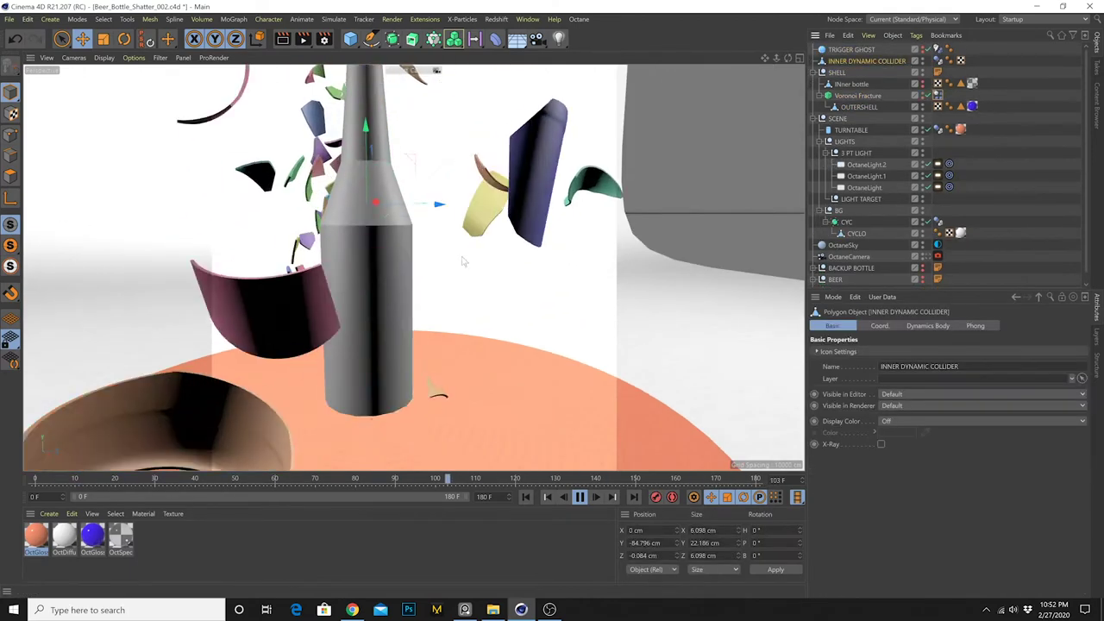
pyautogui.press('t')
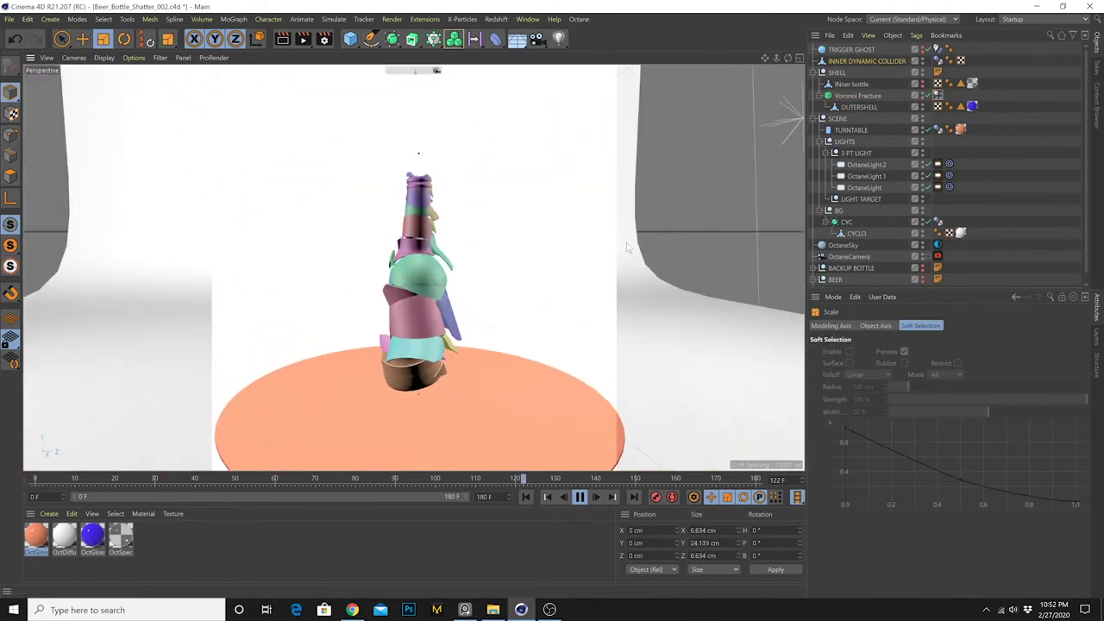
pyautogui.press('e')
pyautogui.click(867, 60)
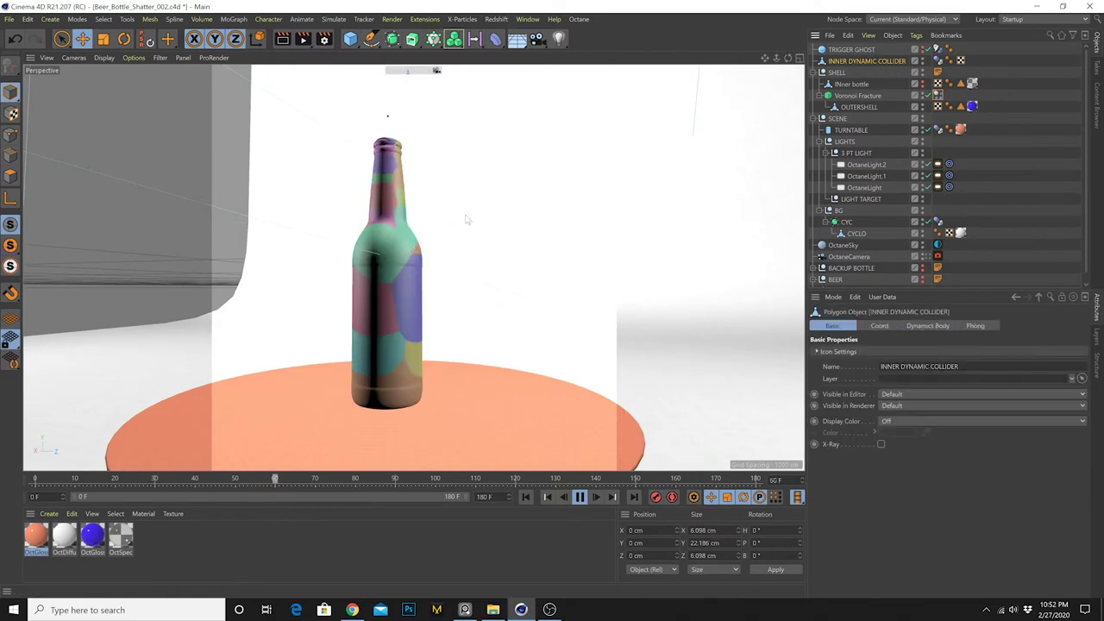
pyautogui.hotkey('ctrl', 'z')
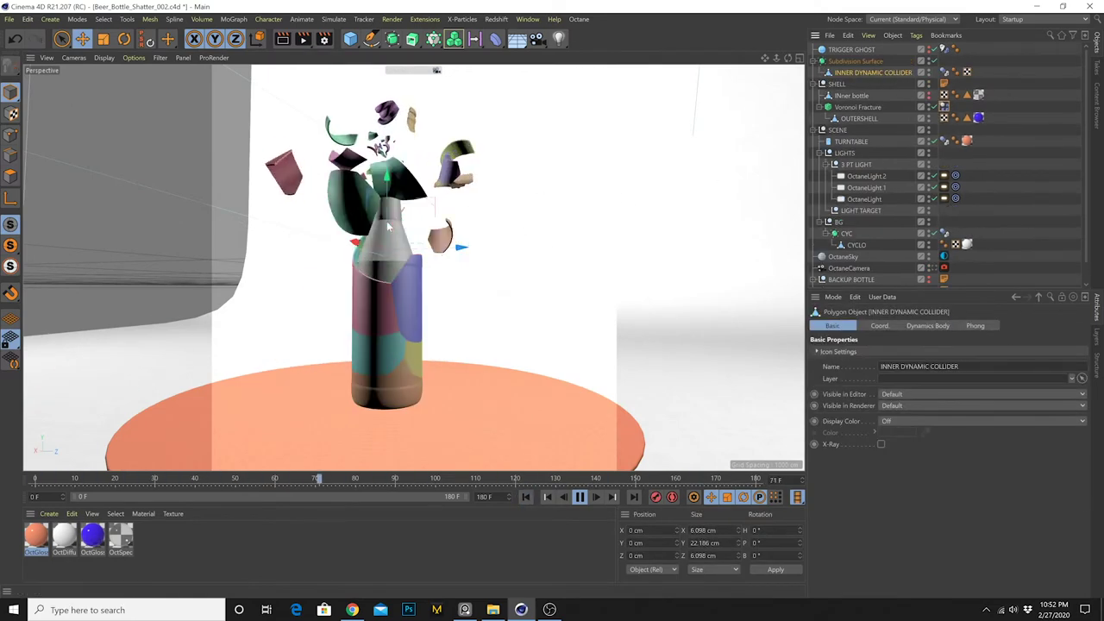
# Replace INNER DYNAMIC COLLIDER's Subdivision Surface with a Volume Builder inside a Volume Mesher, and remove its dynamics tag
pyautogui.press('F8')
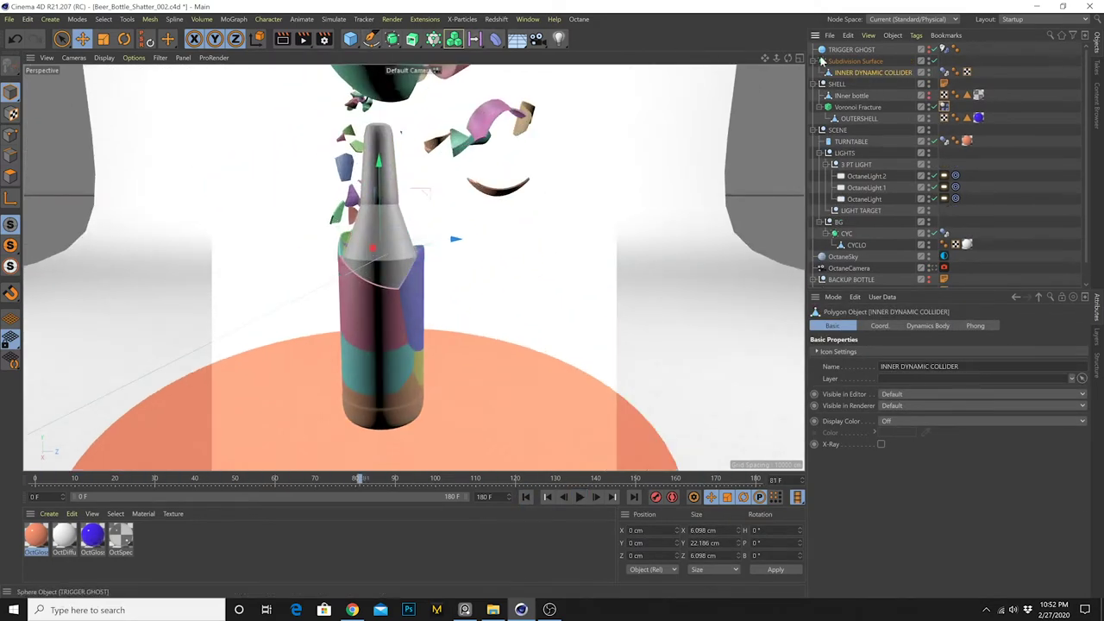
pyautogui.click(871, 61)
pyautogui.press('Delete')
pyautogui.click(937, 60)
pyautogui.press('Delete')
pyautogui.click(867, 60)
pyautogui.keyDown('alt'); pyautogui.moveTo(454, 39); pyautogui.dragTo(506, 76); pyautogui.keyUp('alt')
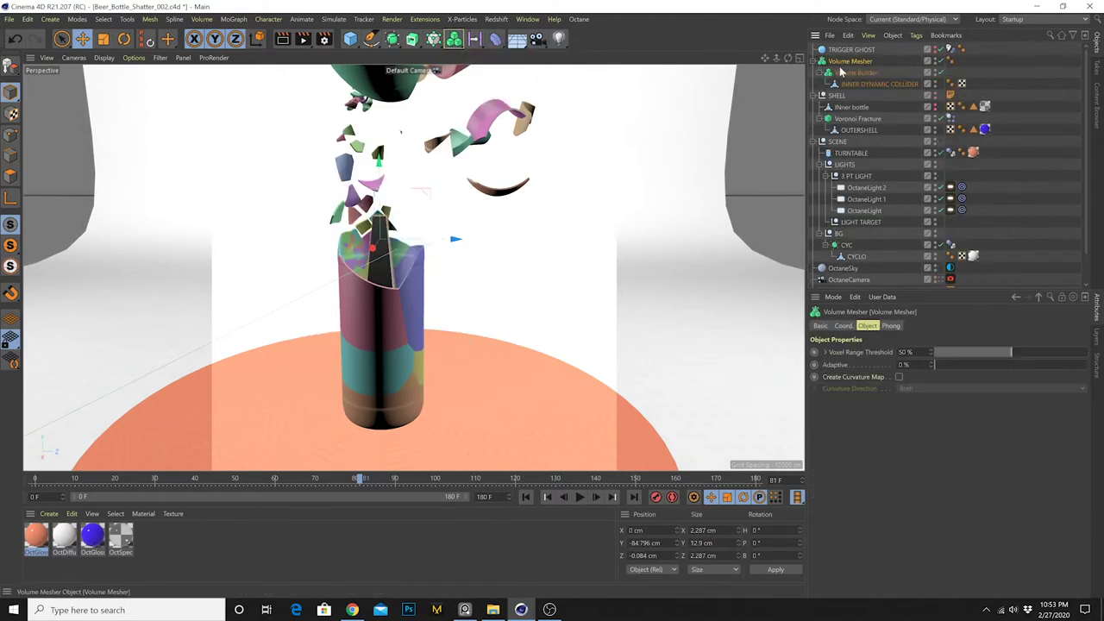
# Add an SDF Dilate and Erode filter above the inner collider in the Volume Builder
pyautogui.click(849, 72)
pyautogui.moveTo(840, 460); pyautogui.dragTo(844, 471)
pyautogui.click(847, 484)
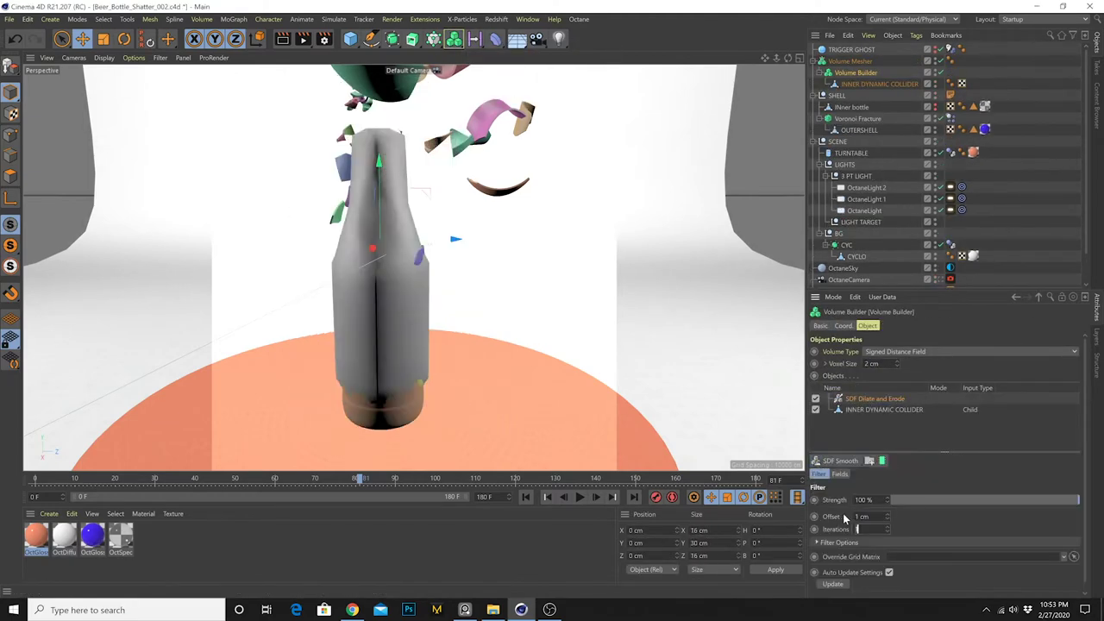
# Add an SDF Smooth filter to the Volume Builder and set its voxel size to 0.5 cm
pyautogui.click(838, 461)
pyautogui.click(897, 366)
pyautogui.moveTo(379, 226)
pyautogui.keyDown('alt'); pyautogui.mouseDown()
pyautogui.moveTo(370, 267)
pyautogui.moveTo(373, 229)
pyautogui.mouseUp(); pyautogui.keyUp('alt')
pyautogui.click(884, 421)
pyautogui.click(874, 364)
pyautogui.write('0.5')
pyautogui.press('Return')
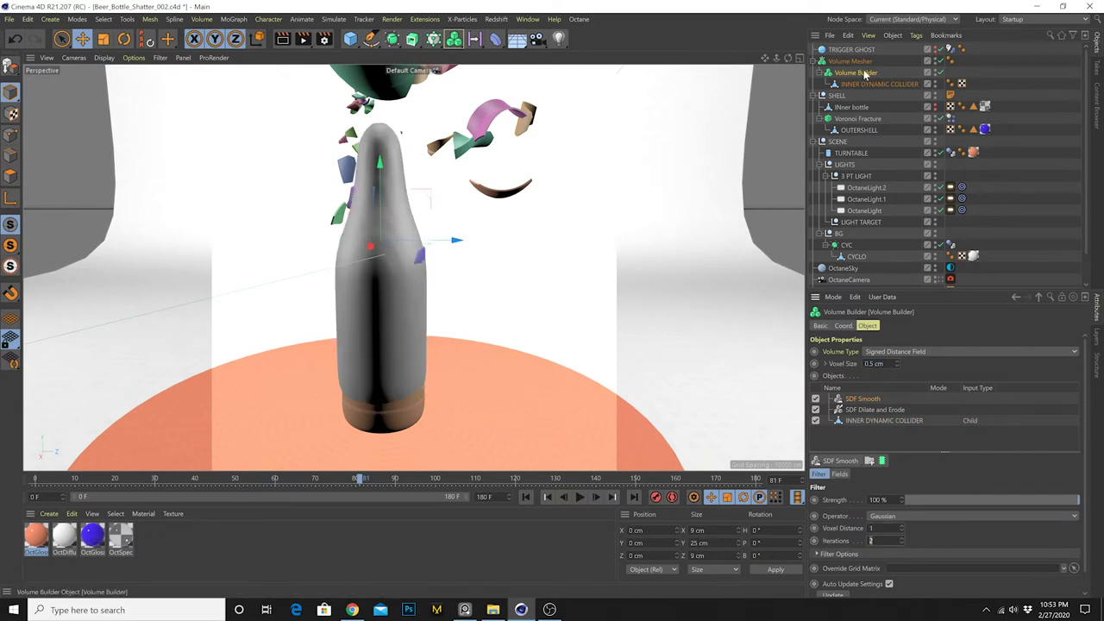
# Open the settings of the Volume Builder's SDF Dilate and Erode filter
pyautogui.click(871, 409)
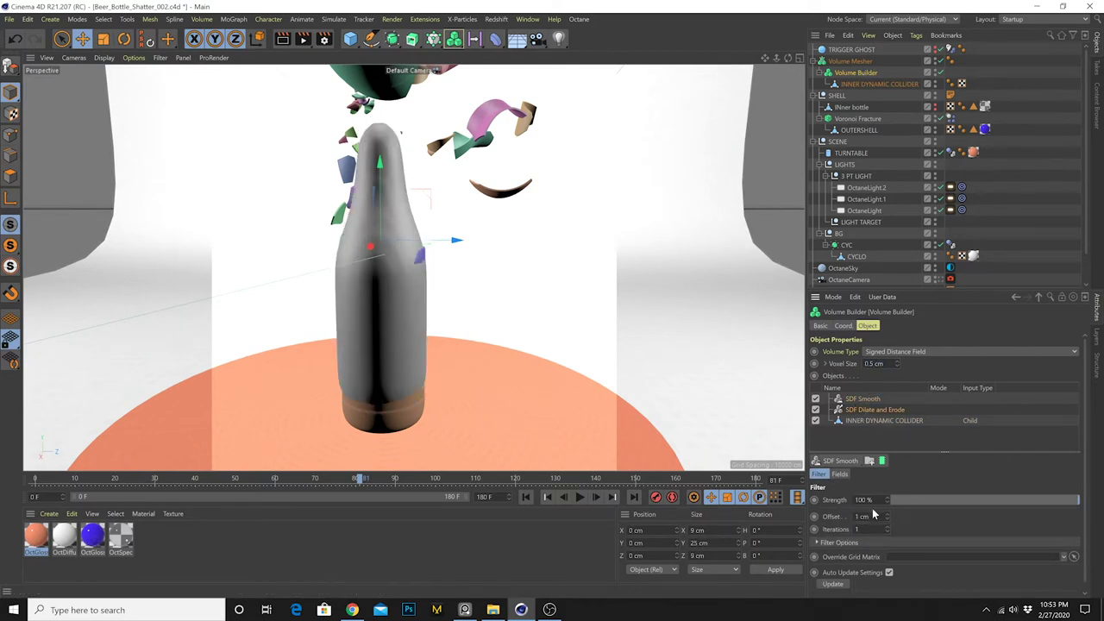
# Set the SDF Smooth strength to 58 %, and delete the Volume Mesher and Volume Builder while keeping INNER DYNAMIC COLLIDER
pyautogui.moveTo(904, 500); pyautogui.dragTo(1007, 490)
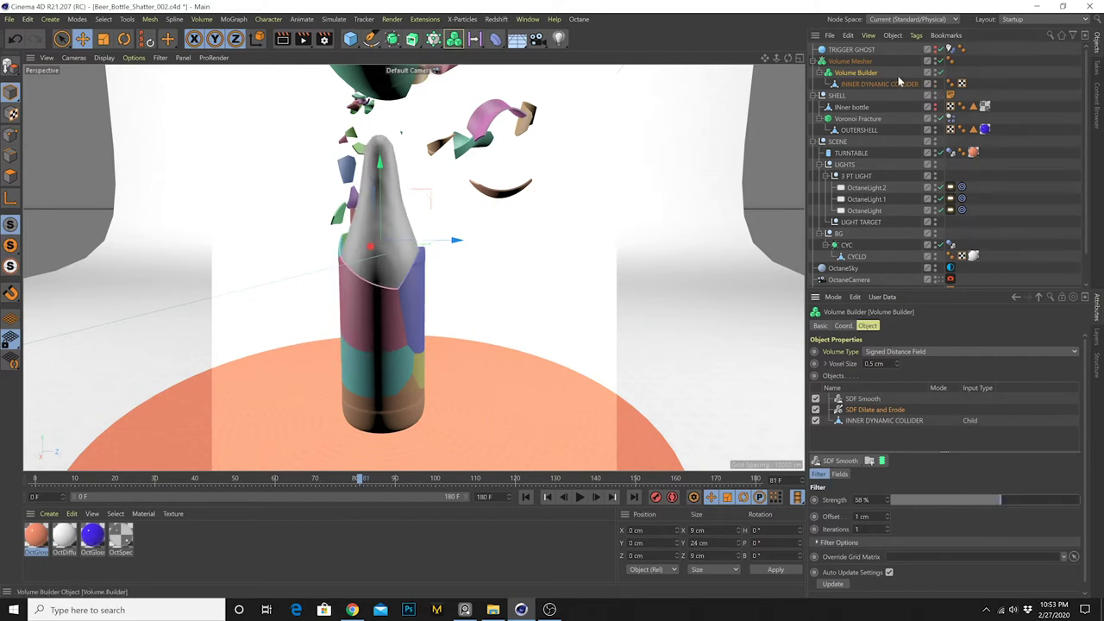
pyautogui.moveTo(856, 61); pyautogui.dragTo(853, 56)
pyautogui.click(852, 74)
pyautogui.press('Delete')
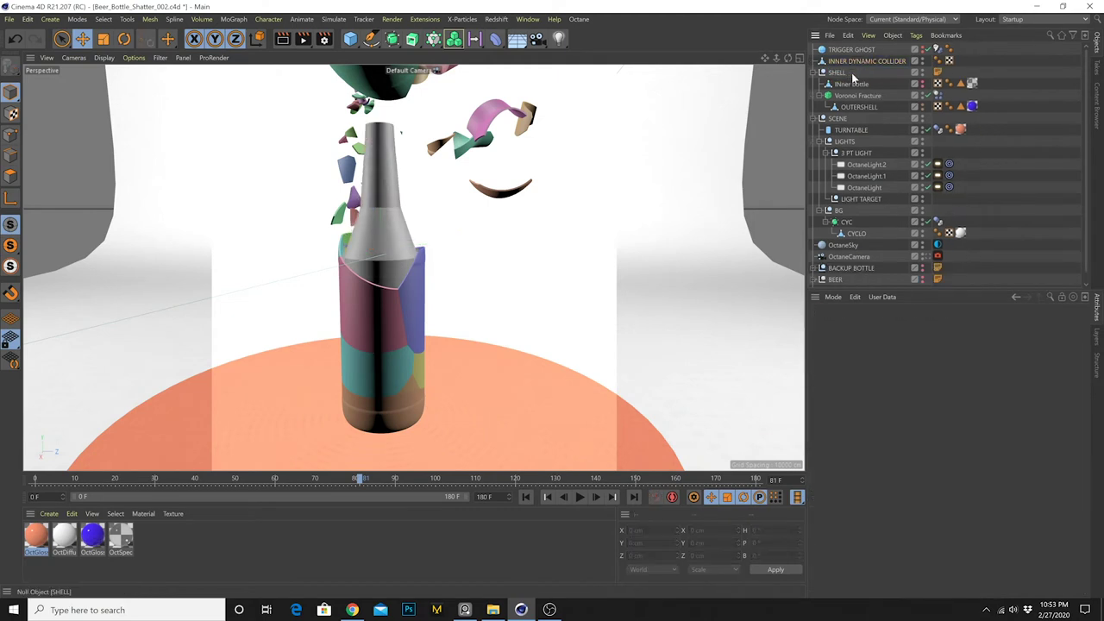
# Play the shatter simulation with the bare INNER DYNAMIC COLLIDER, rewind to frame 0 and hide the collider
pyautogui.click(869, 62)
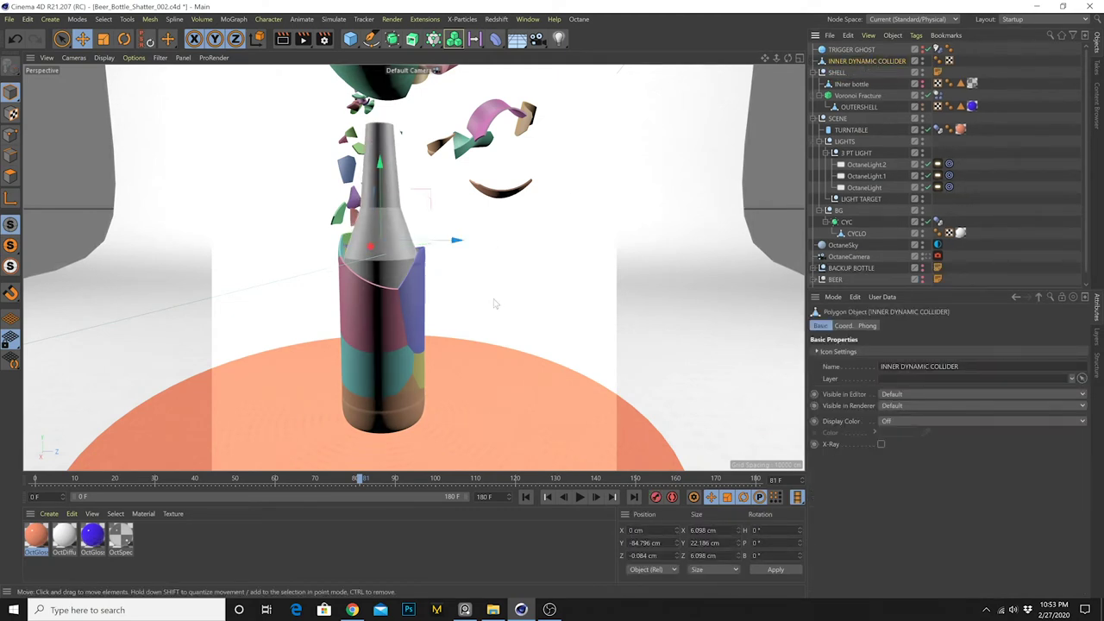
pyautogui.click(579, 497)
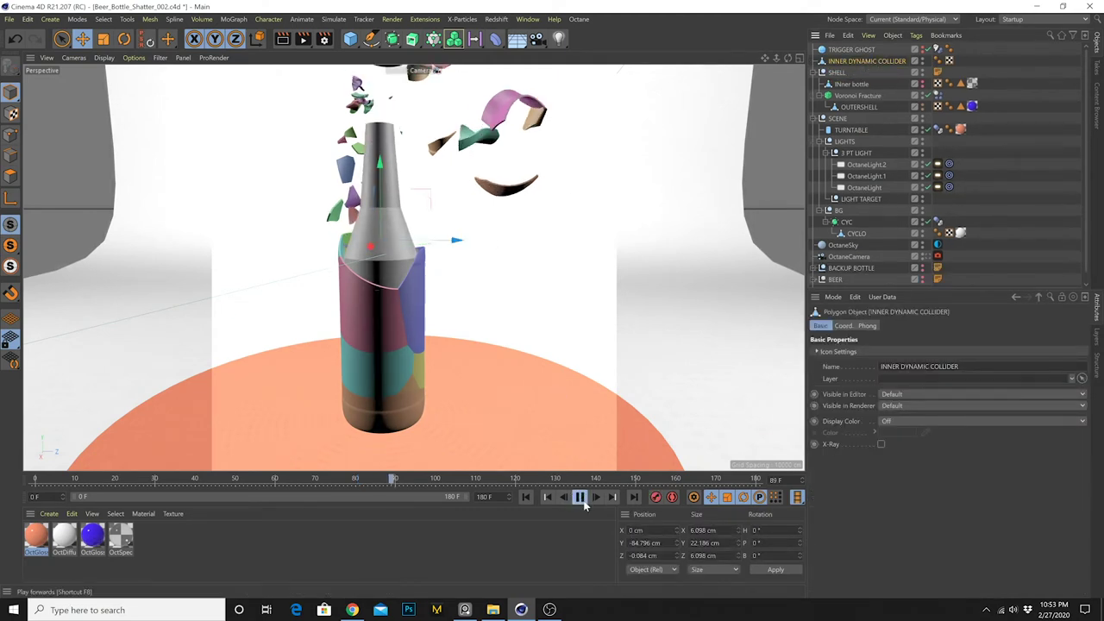
pyautogui.click(525, 498)
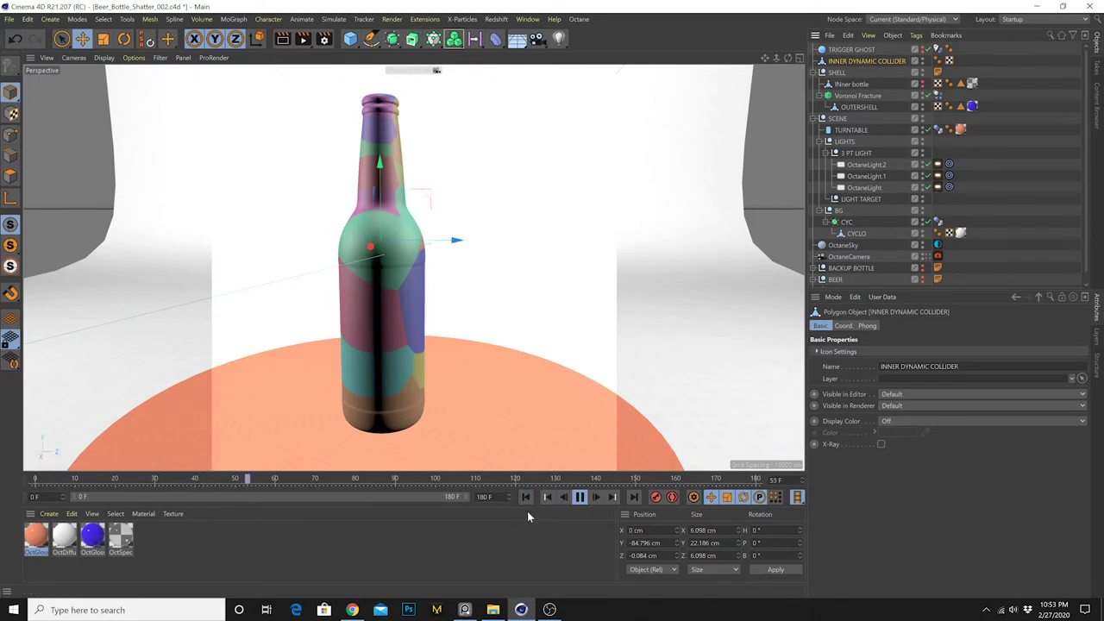
pyautogui.click(525, 498)
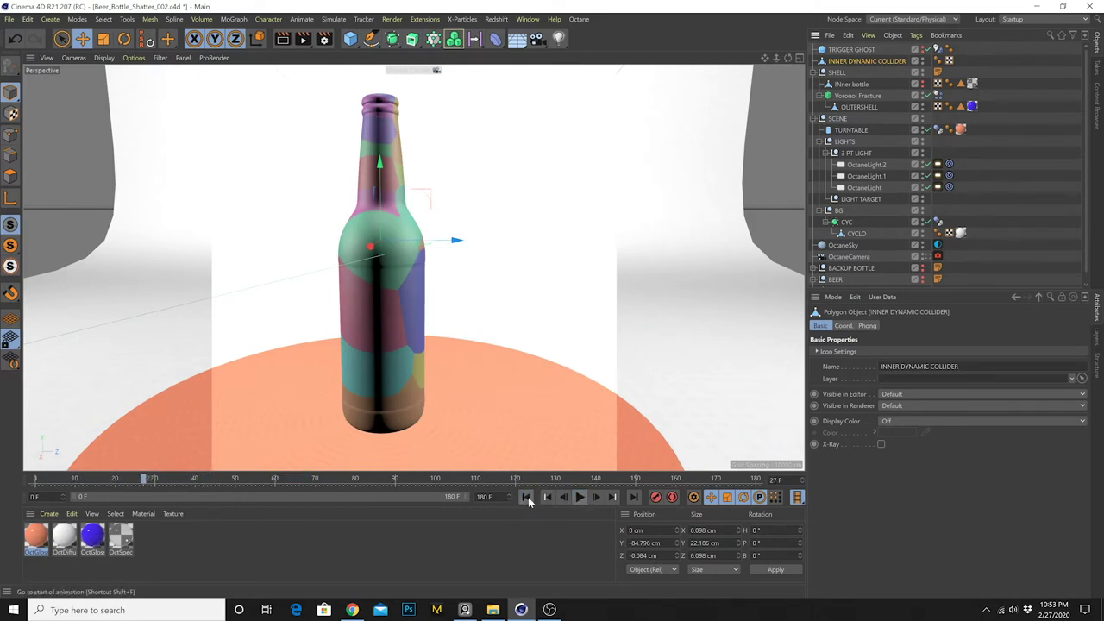
pyautogui.click(526, 497)
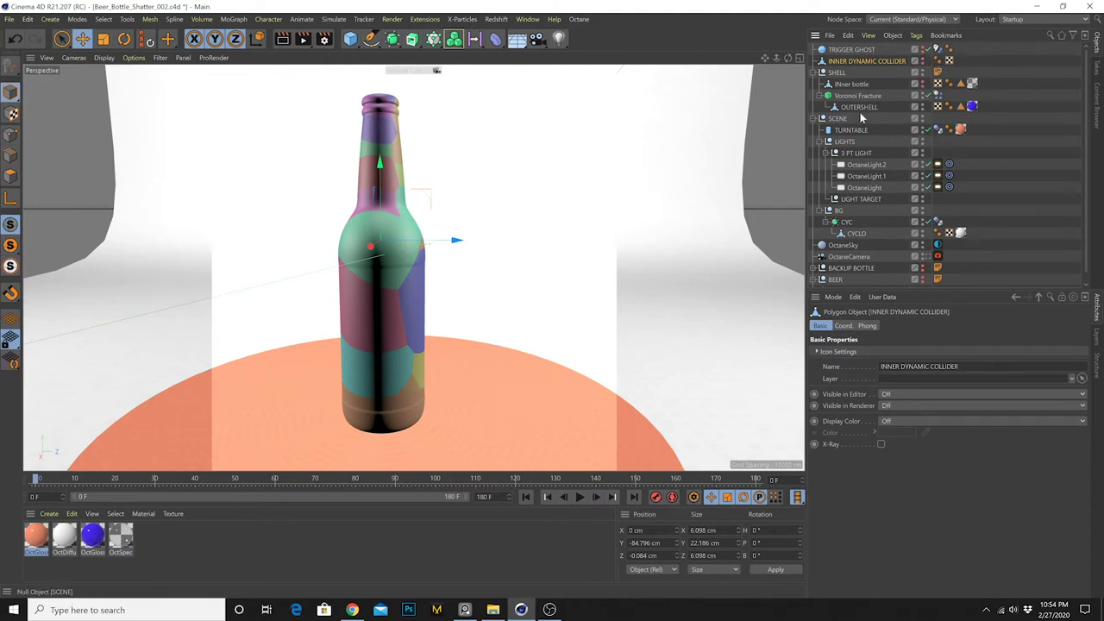
# Give the INner bottle a Dynamics Body tag with Dynamic off, test the shatter simulation and rewind to frame 0
pyautogui.click(852, 85)
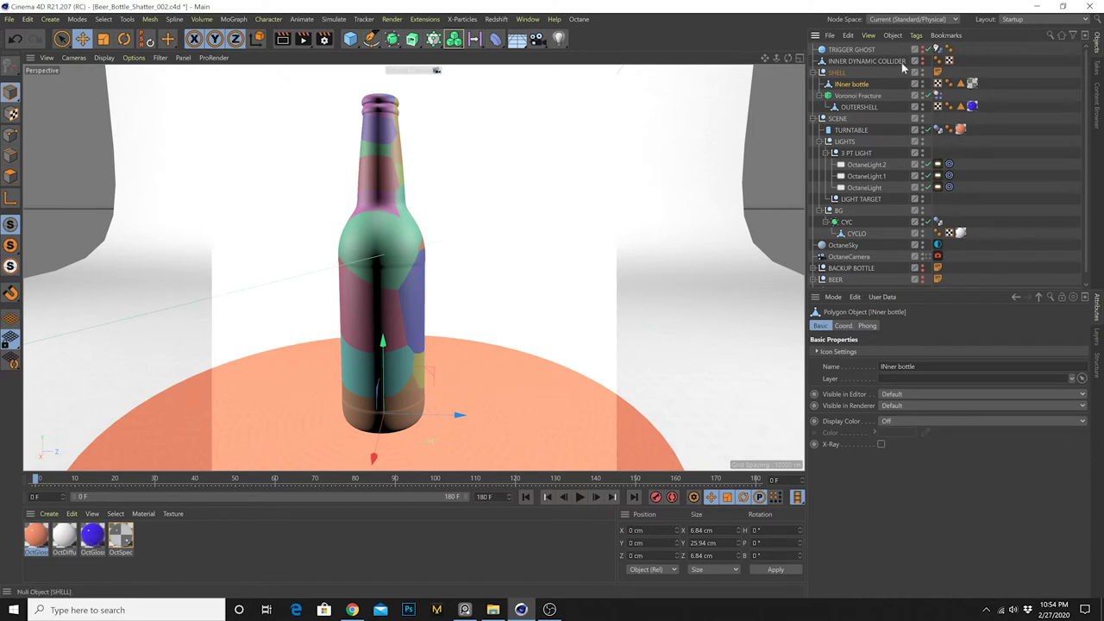
pyautogui.click(916, 35)
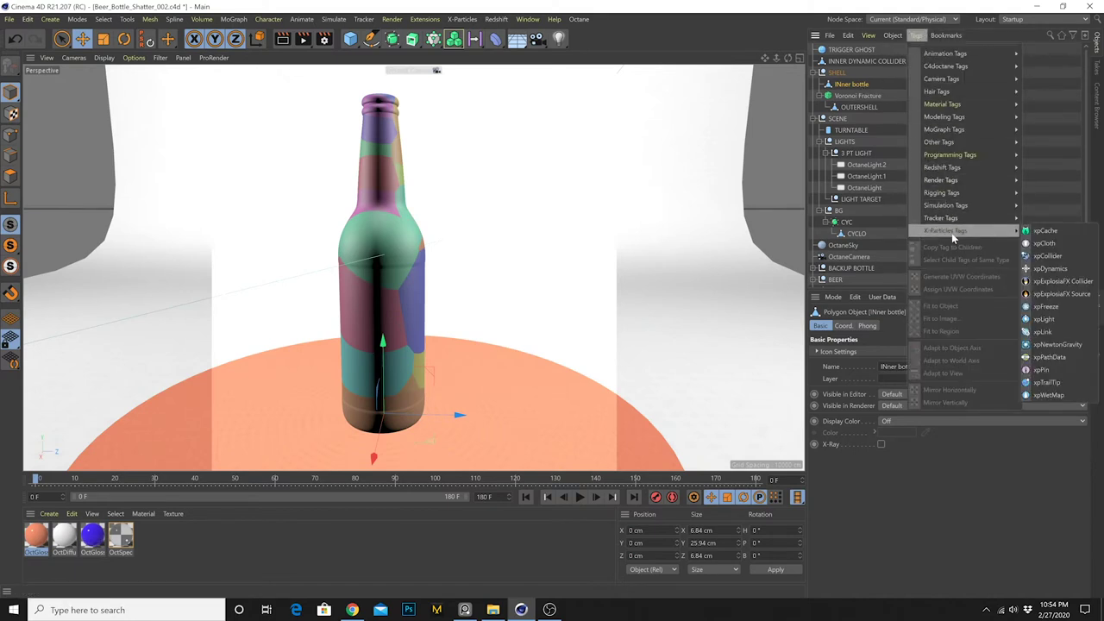
pyautogui.moveTo(979, 207)
pyautogui.click(1048, 219)
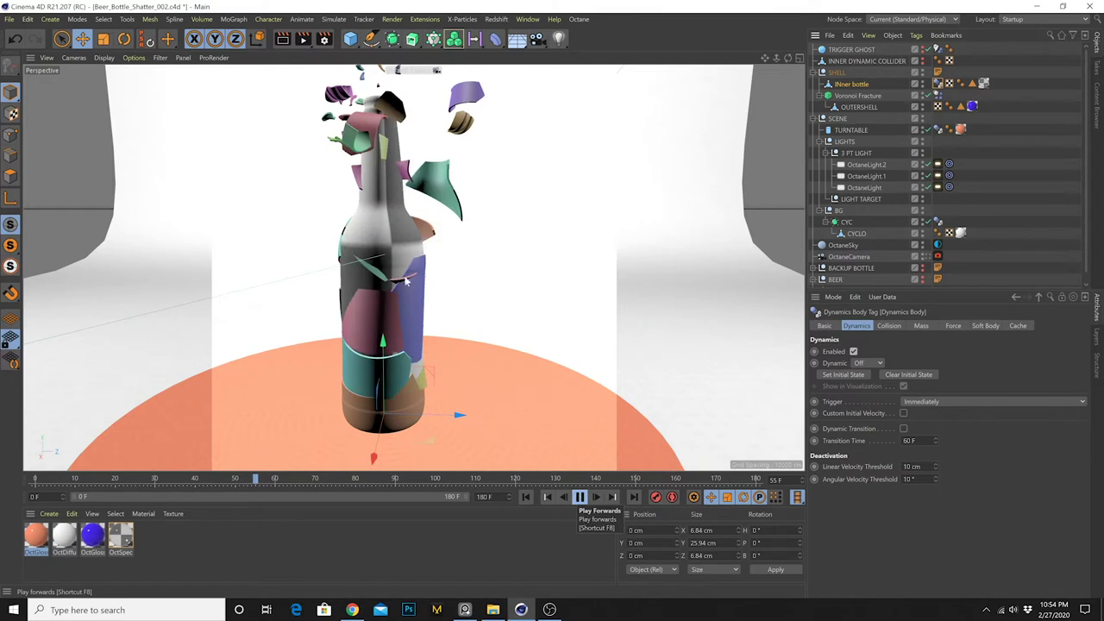
pyautogui.click(580, 497)
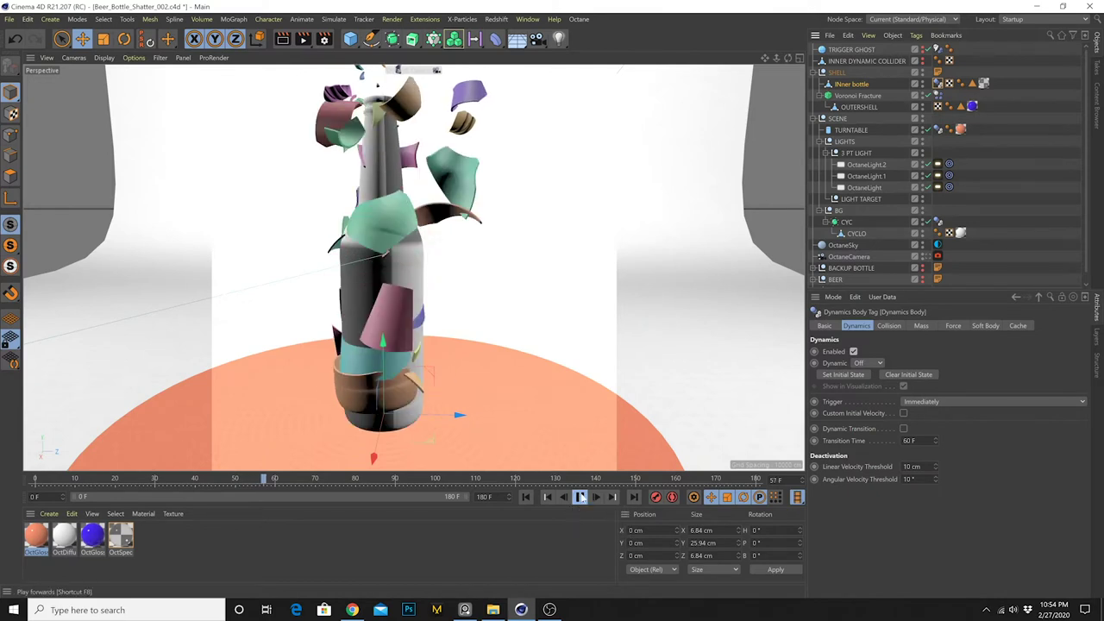
pyautogui.click(524, 498)
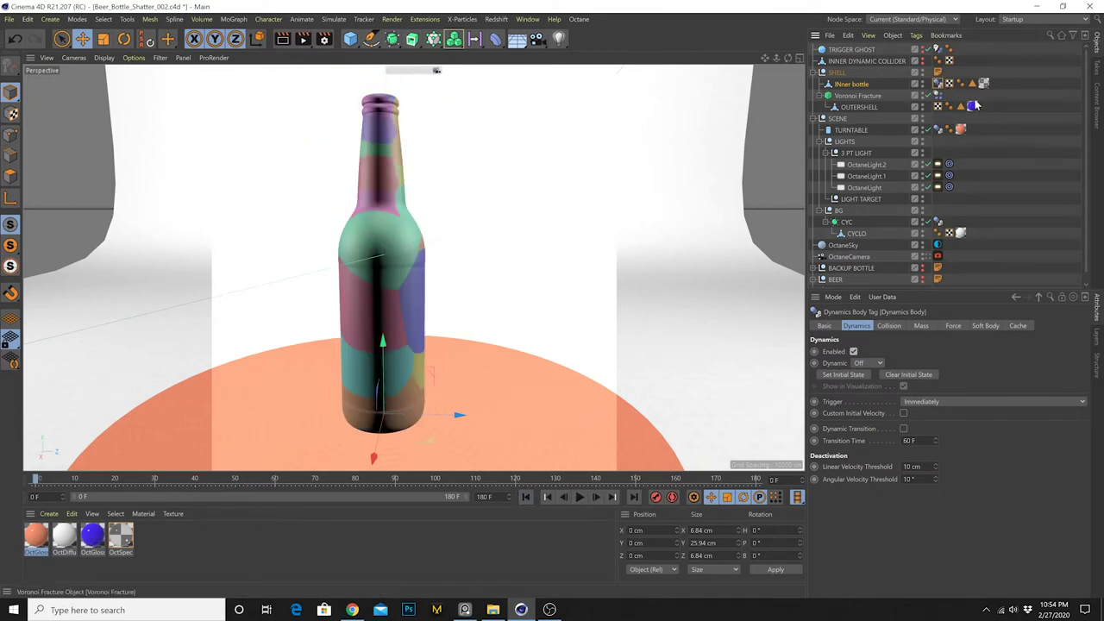
# Move the Dynamics Body tag from INner bottle to INNER DYNAMIC COLLIDER and play the simulation
pyautogui.moveTo(964, 68); pyautogui.dragTo(964, 64)
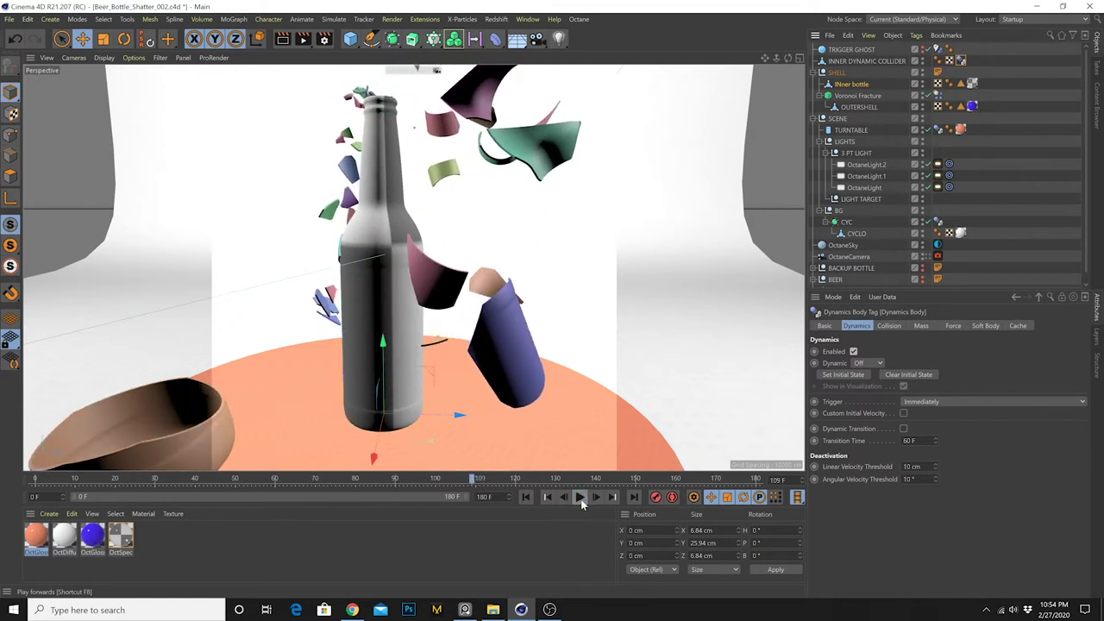
pyautogui.click(579, 498)
pyautogui.keyDown('alt'); pyautogui.moveTo(388, 322); pyautogui.dragTo(411, 320, button='middle'); pyautogui.keyUp('alt')
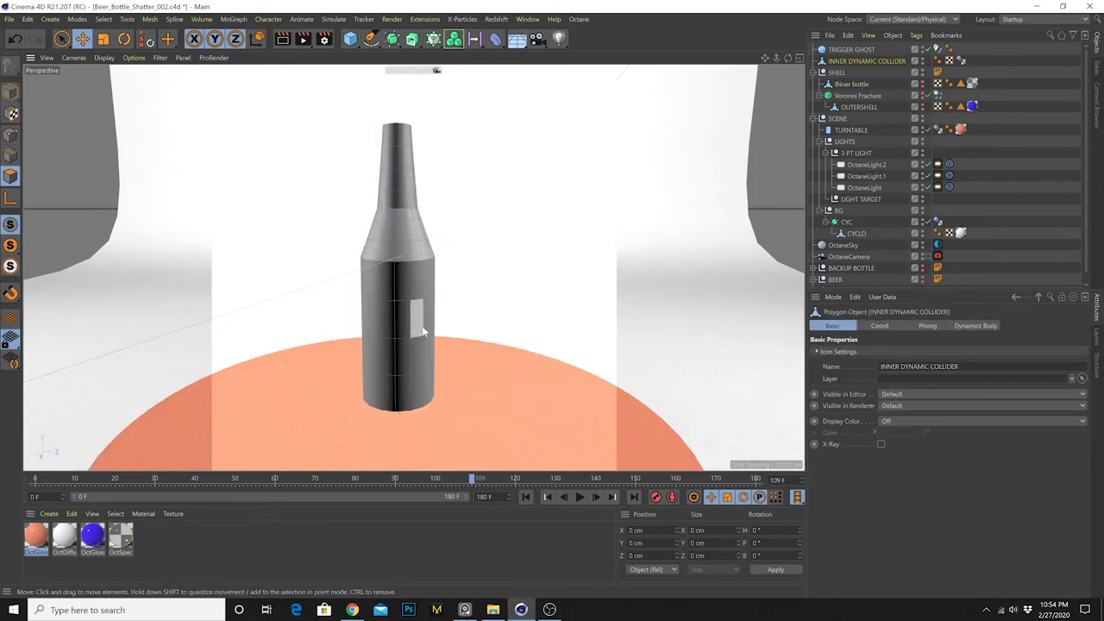
pyautogui.press('k')
pyautogui.press('l')
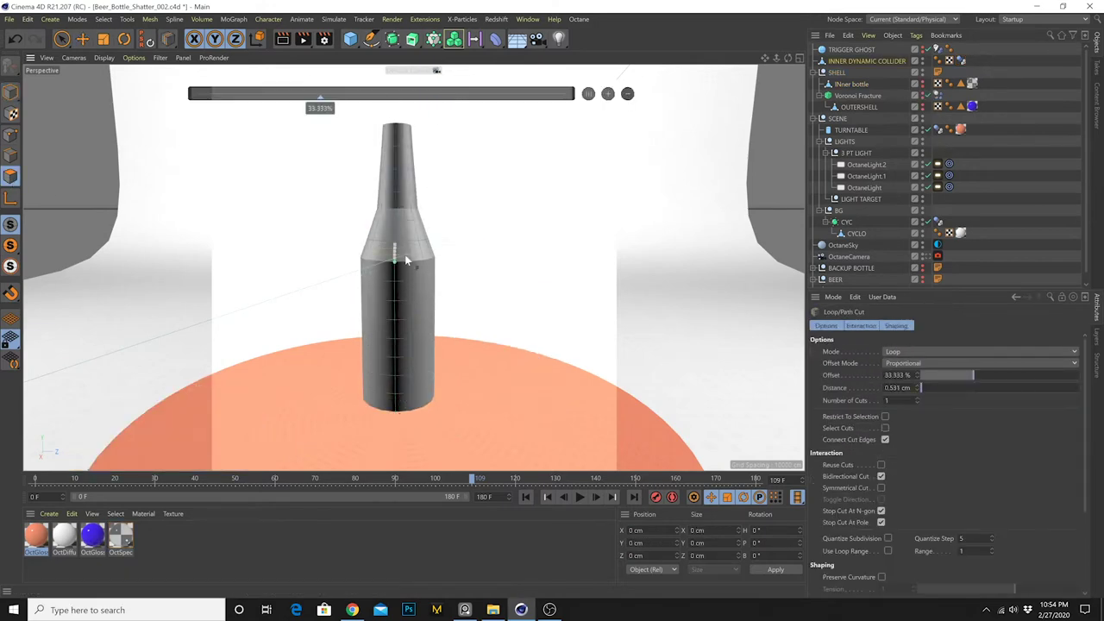
pyautogui.press('e')
pyautogui.click(431, 293)
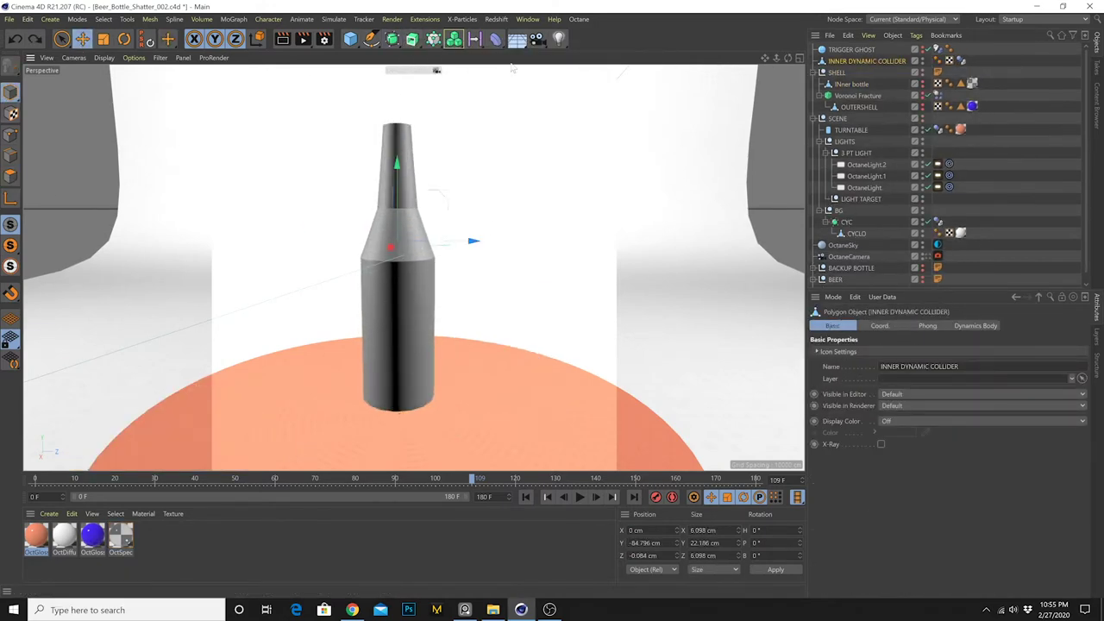
# Try a Polygon Reduction generator with 92 % reduction strength on the INNER DYNAMIC COLLIDER
pyautogui.moveTo(393, 39); pyautogui.dragTo(606, 139)
pyautogui.keyDown('alt'); pyautogui.click(606, 138); pyautogui.keyUp('alt')
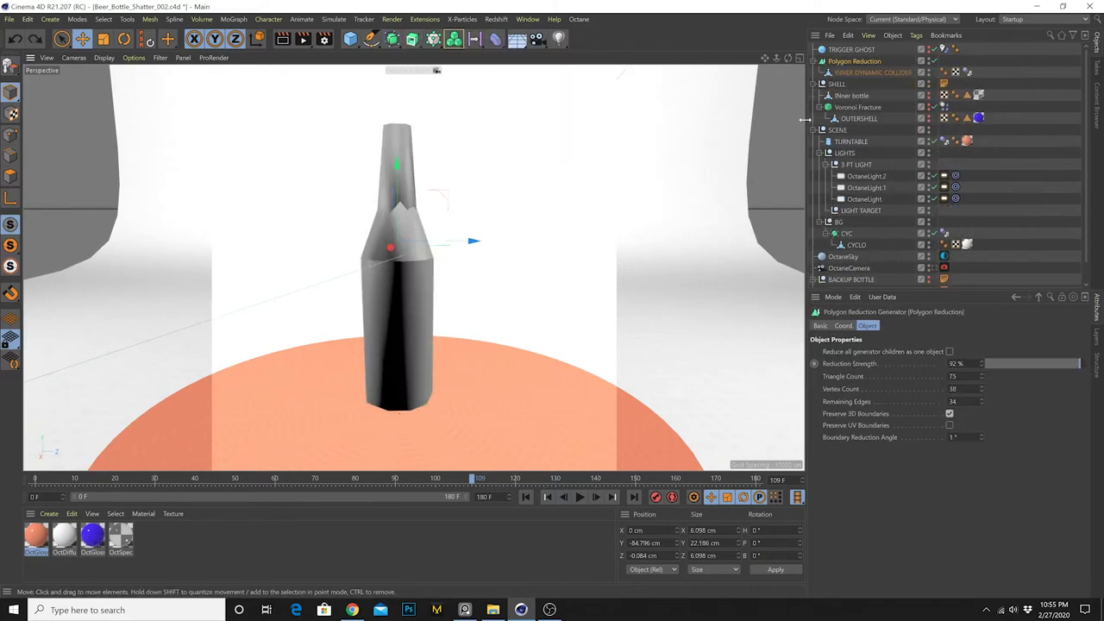
pyautogui.click(876, 71)
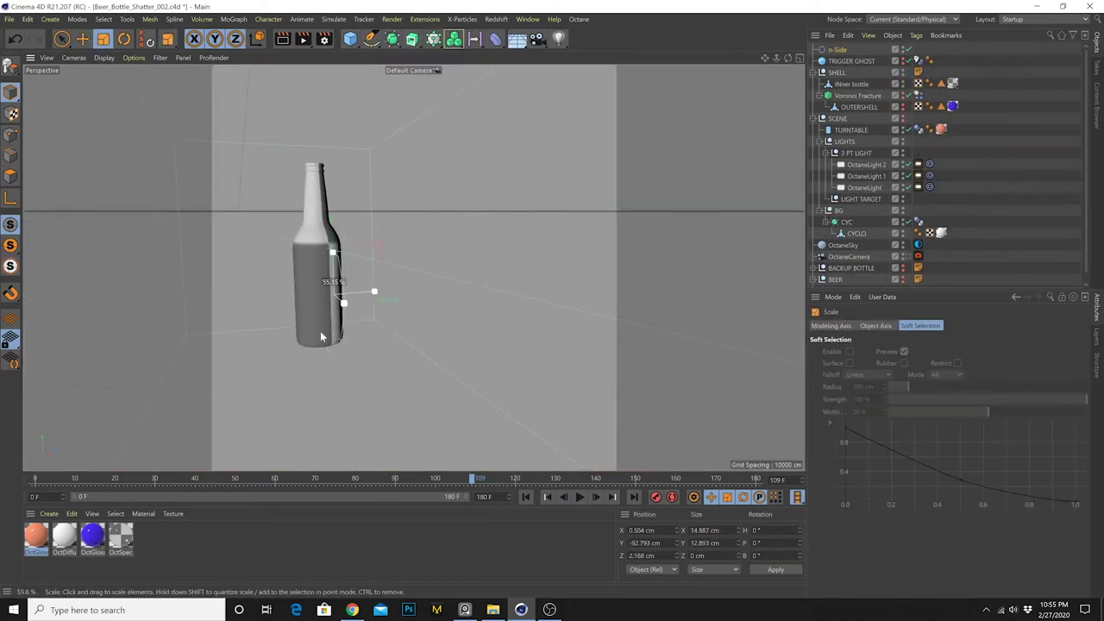
# Copy the six-sided n-Side spline up the bottle until there are seven, scaling the copies to follow the bottle's outline
pyautogui.keyDown('ctrl'); pyautogui.moveTo(349, 335); pyautogui.dragTo(349, 173); pyautogui.keyUp('ctrl')
pyautogui.keyDown('ctrl'); pyautogui.moveTo(350, 173); pyautogui.dragTo(346, 58); pyautogui.keyUp('ctrl')
pyautogui.press('t')
pyautogui.press('e')
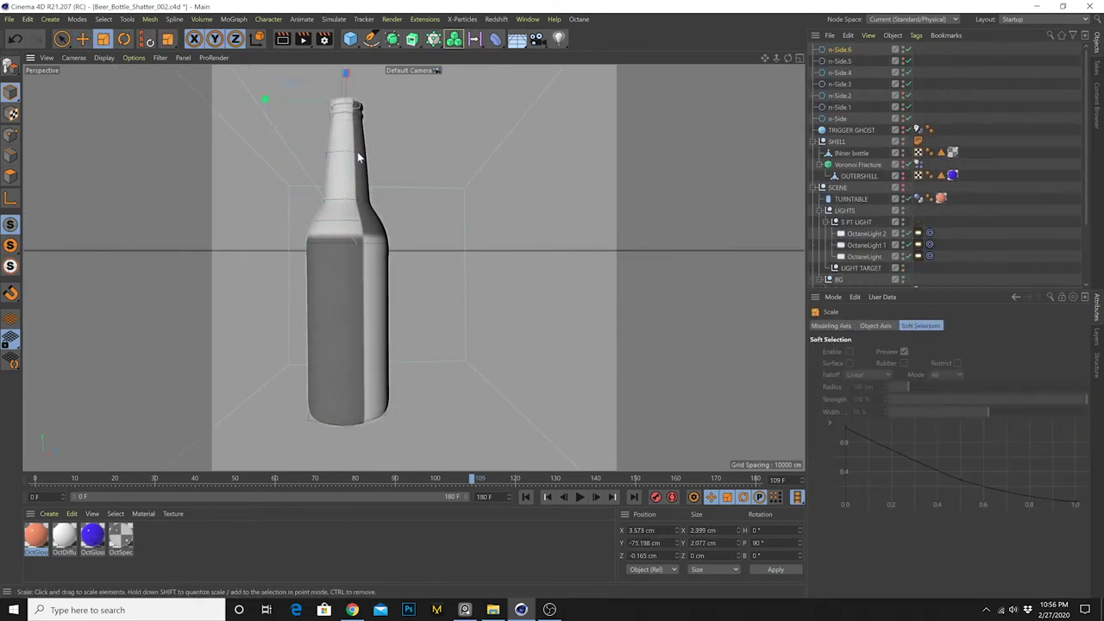
# Loft the seven n-Side splines into a low-poly bottle body and show the Loft's cap settings
pyautogui.keyDown('shift'); pyautogui.click(838, 118); pyautogui.keyUp('shift')
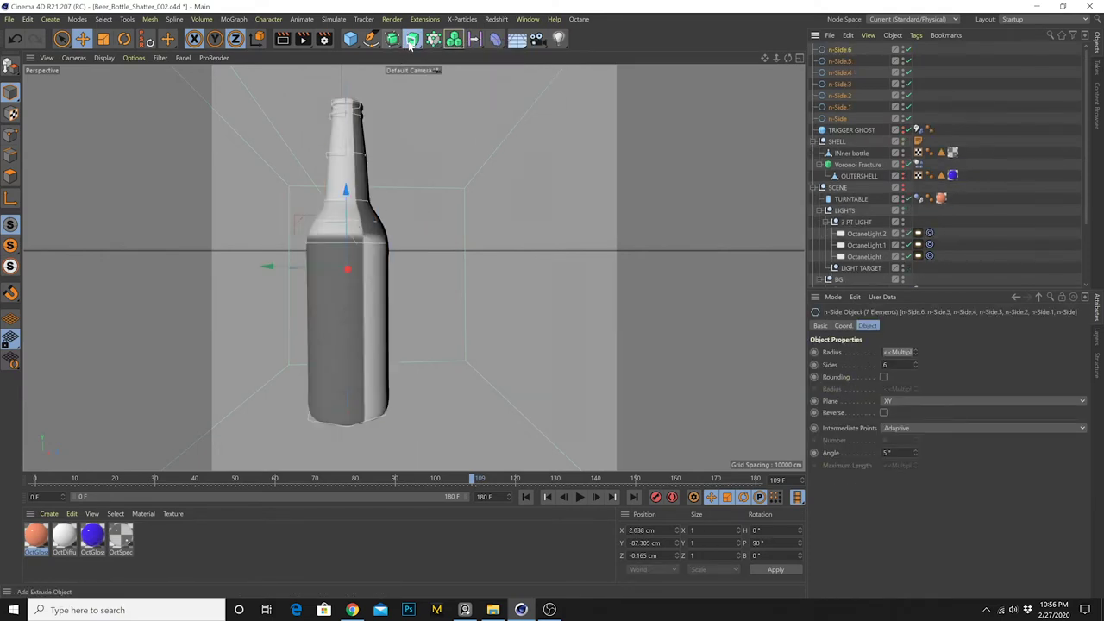
pyautogui.moveTo(411, 47); pyautogui.dragTo(457, 105)
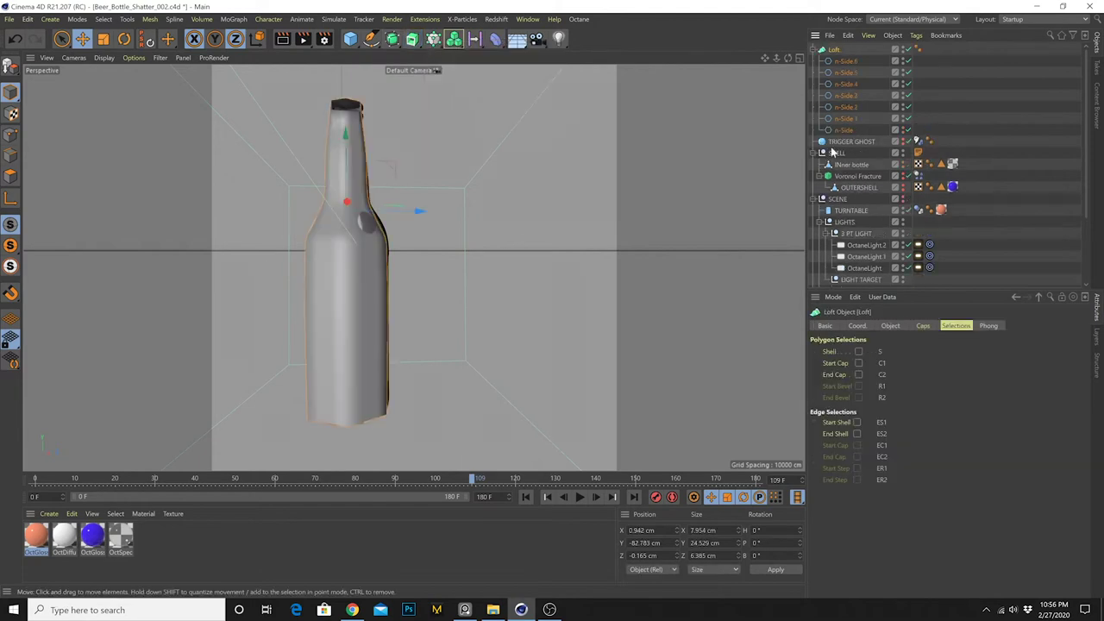
pyautogui.click(922, 326)
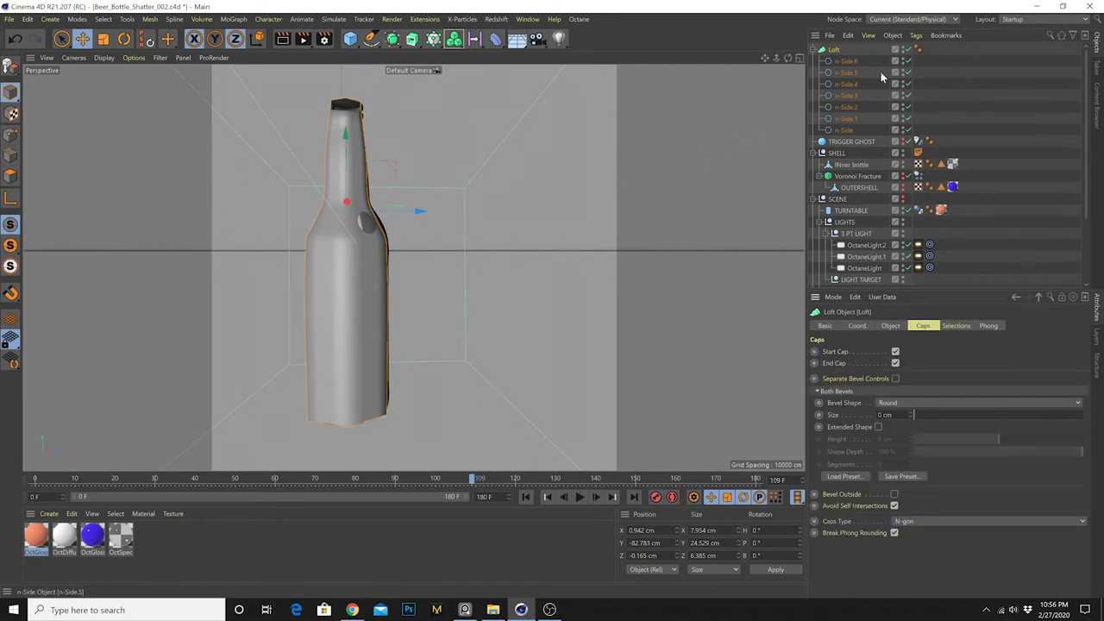
# Scale down all seven n-Side splines slightly and lower the bottom one to about Y -16.585 cm
pyautogui.click(846, 62)
pyautogui.keyDown('shift'); pyautogui.click(845, 130); pyautogui.keyUp('shift')
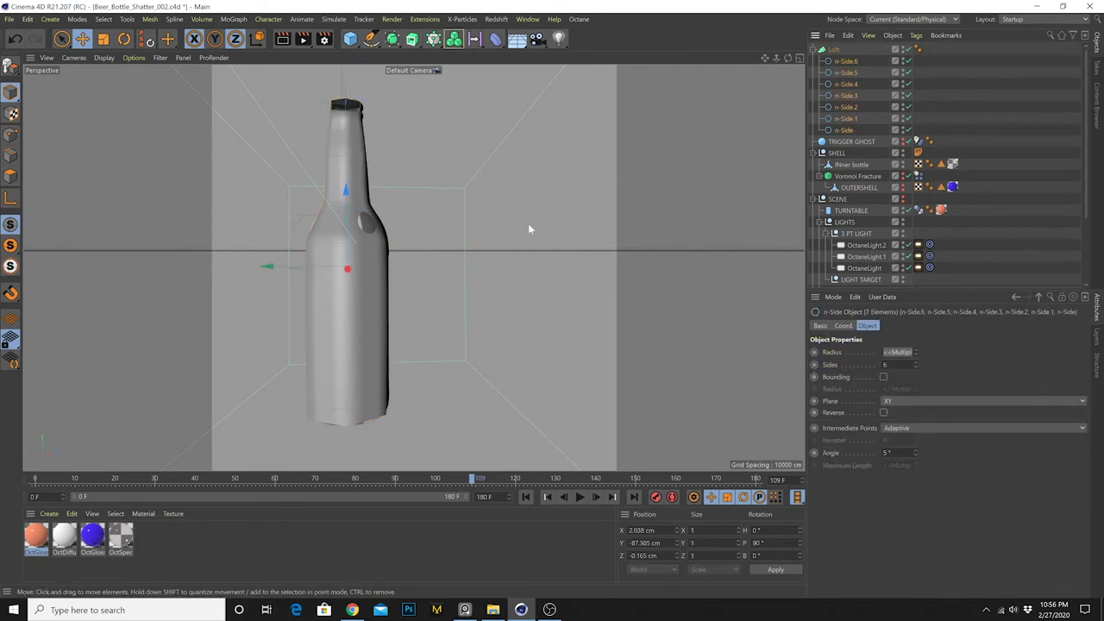
pyautogui.press('t')
pyautogui.moveTo(490, 232); pyautogui.dragTo(470, 250)
pyautogui.press('e')
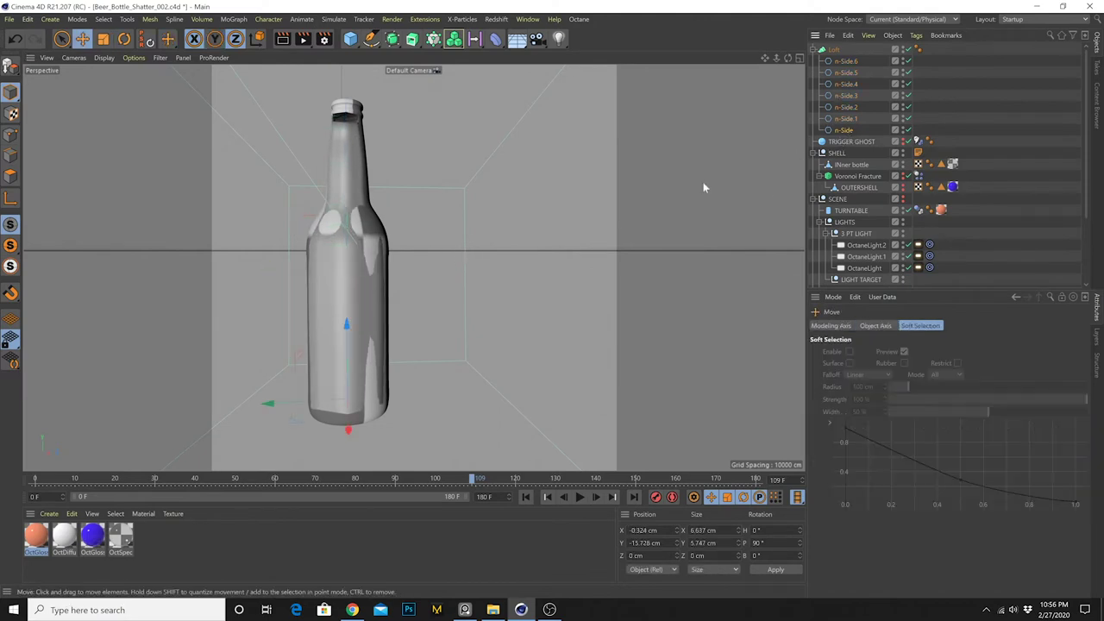
pyautogui.moveTo(350, 315); pyautogui.dragTo(350, 337)
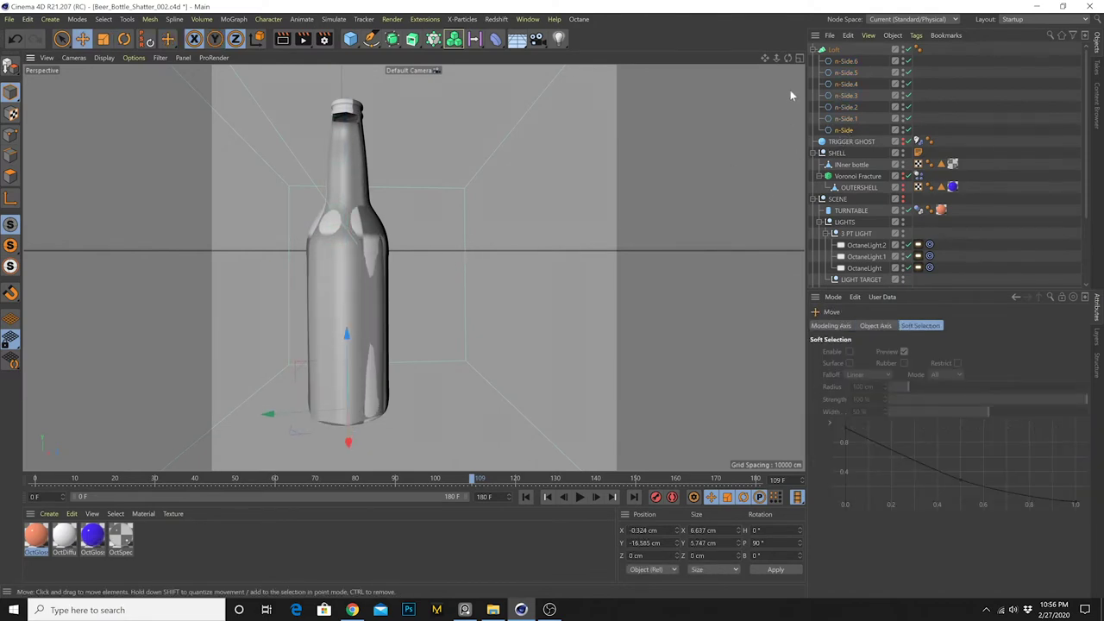
# Shrink the top spline, n-Side.6, to a radius of about 0.935 cm and move it in line with the bottle neck
pyautogui.click(843, 63)
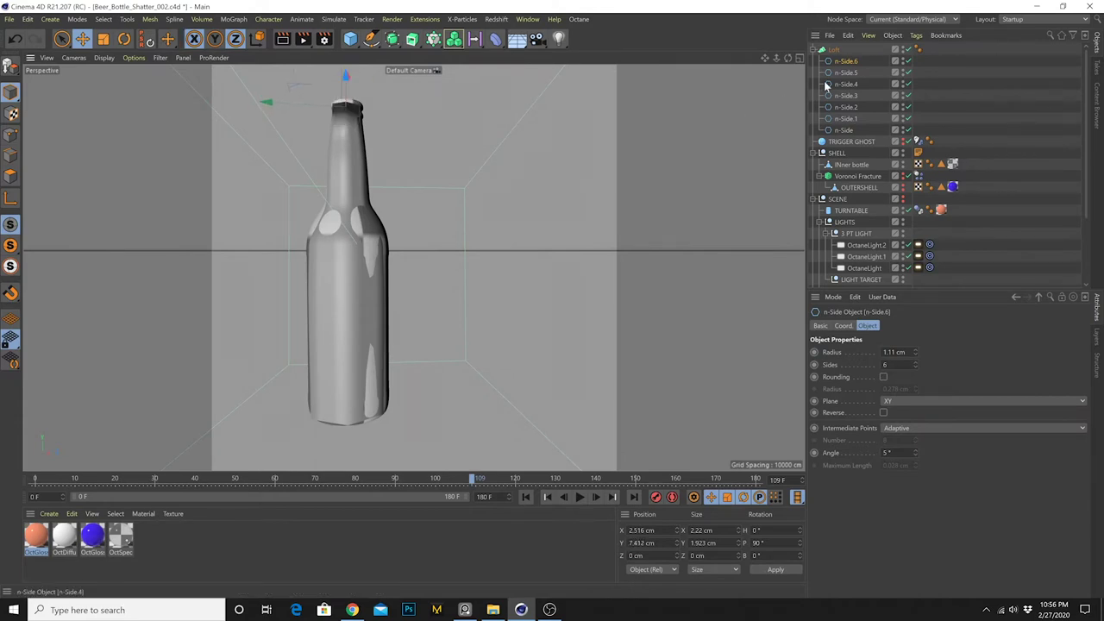
pyautogui.keyDown('shift'); pyautogui.click(850, 63); pyautogui.keyUp('shift')
pyautogui.press('t')
pyautogui.moveTo(518, 167); pyautogui.dragTo(457, 293)
pyautogui.press('e')
pyautogui.click(833, 49)
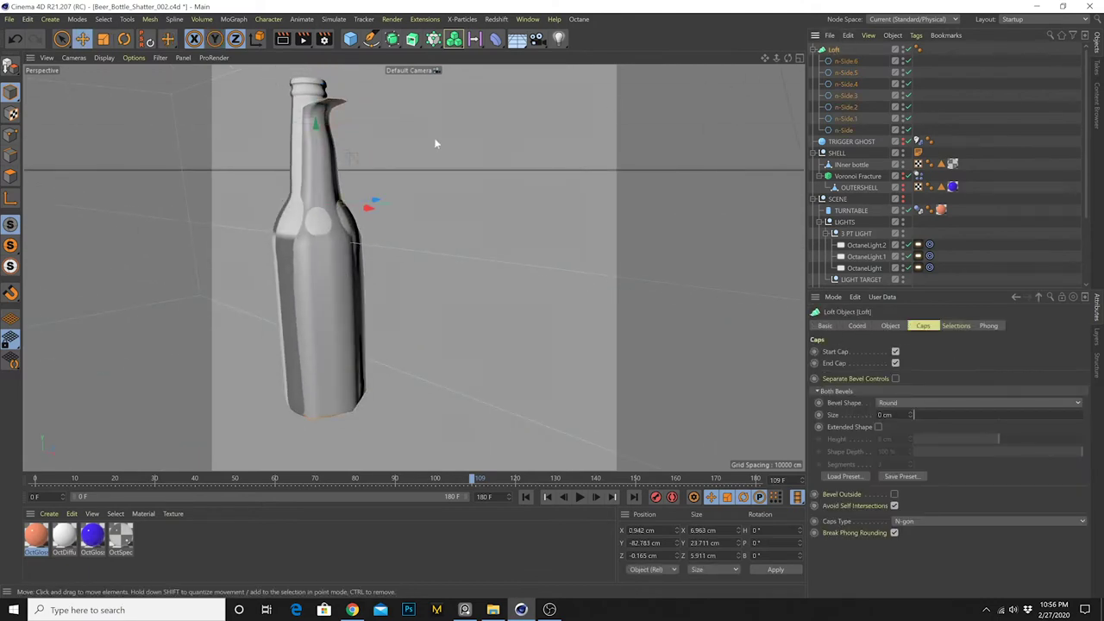
pyautogui.keyDown('alt'); pyautogui.moveTo(436, 141); pyautogui.dragTo(522, 229); pyautogui.keyUp('alt')
pyautogui.click(845, 60)
pyautogui.moveTo(422, 176)
pyautogui.mouseDown()
pyautogui.moveTo(442, 187)
pyautogui.moveTo(428, 183)
pyautogui.mouseUp()
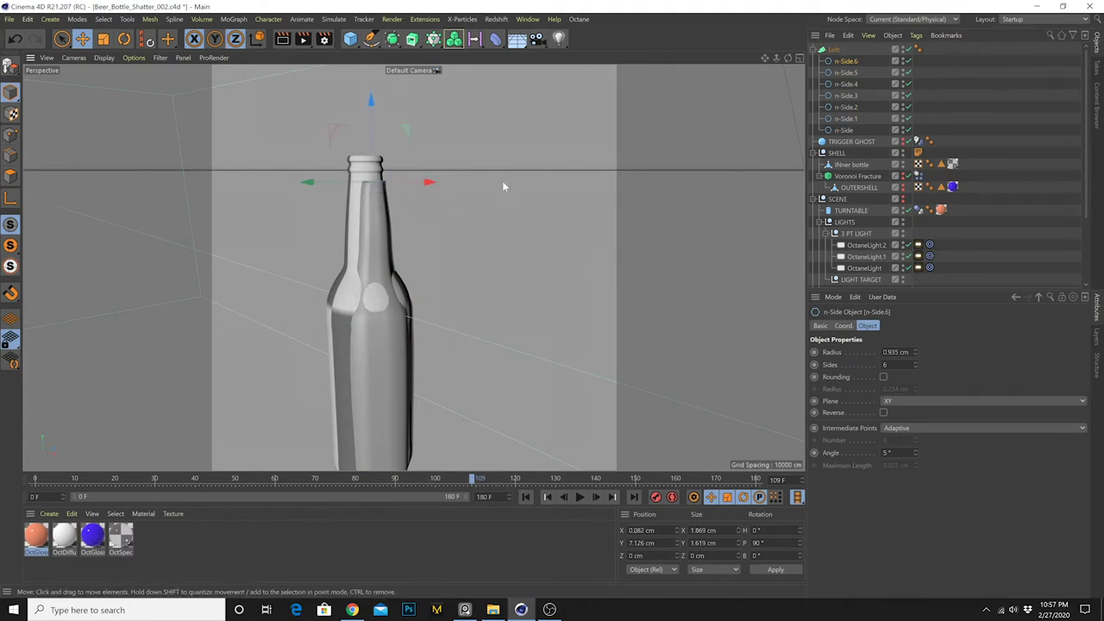
# Shift all seven n-Side splines together and scale them down so the Loft fits inside the bottle
pyautogui.keyDown('shift'); pyautogui.click(842, 129); pyautogui.keyUp('shift')
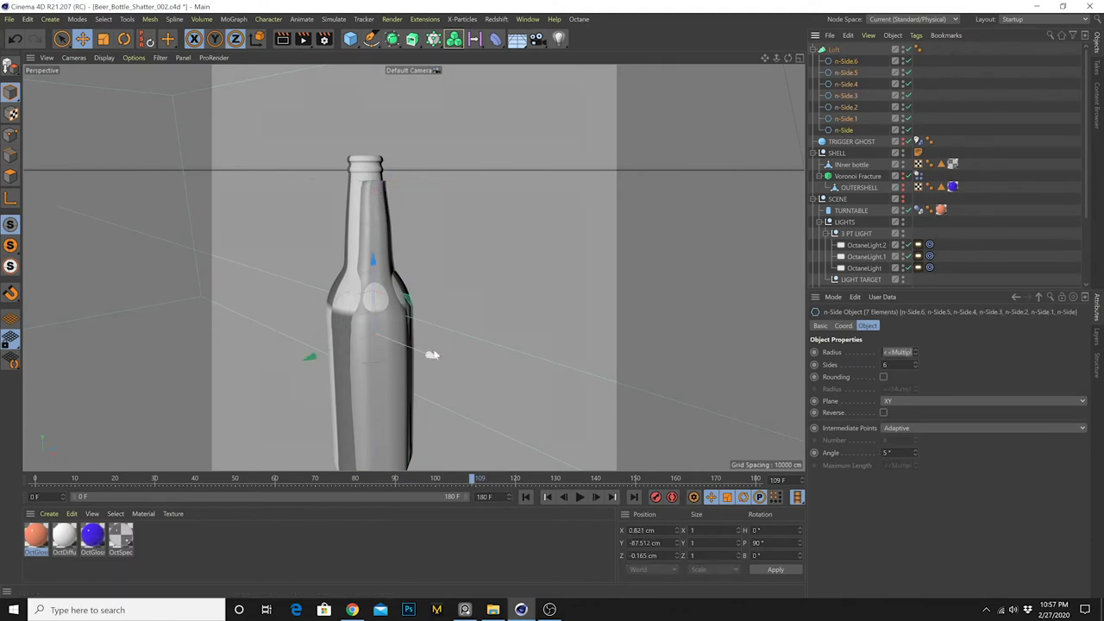
pyautogui.moveTo(434, 353); pyautogui.dragTo(422, 356)
pyautogui.press('t')
pyautogui.moveTo(445, 314); pyautogui.dragTo(417, 321)
pyautogui.press('e')
pyautogui.keyDown('alt'); pyautogui.moveTo(368, 256); pyautogui.dragTo(732, 308); pyautogui.keyUp('alt')
pyautogui.click(834, 49)
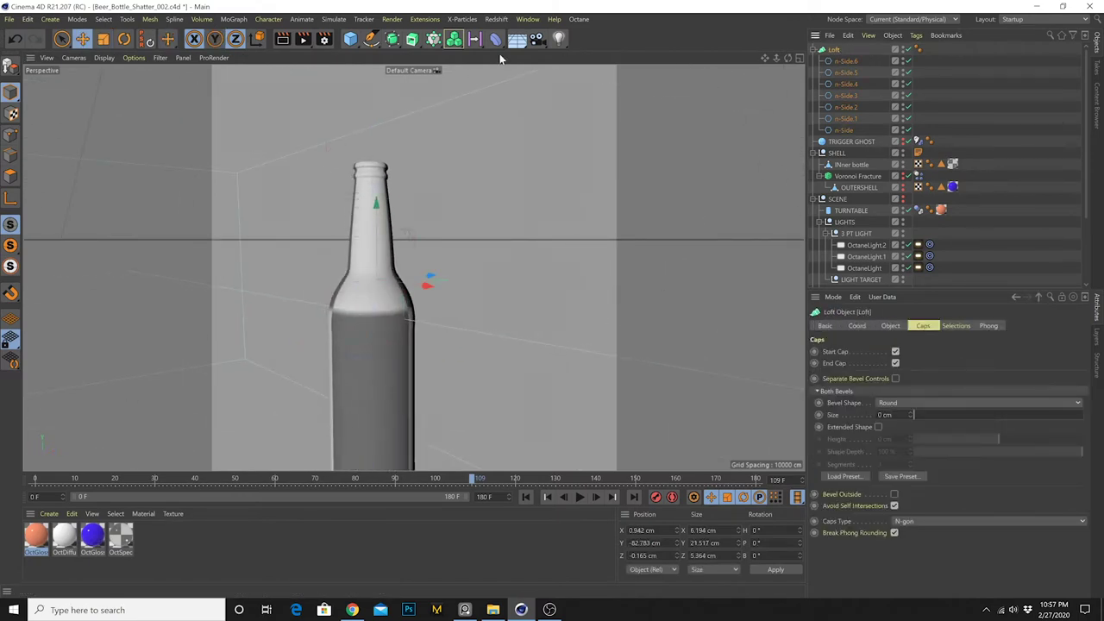
# Put the Loft under a Connect object and give the Connect a Dynamics Body tag with Dynamic off
pyautogui.keyDown('alt'); pyautogui.moveTo(396, 39); pyautogui.dragTo(545, 117); pyautogui.keyUp('alt')
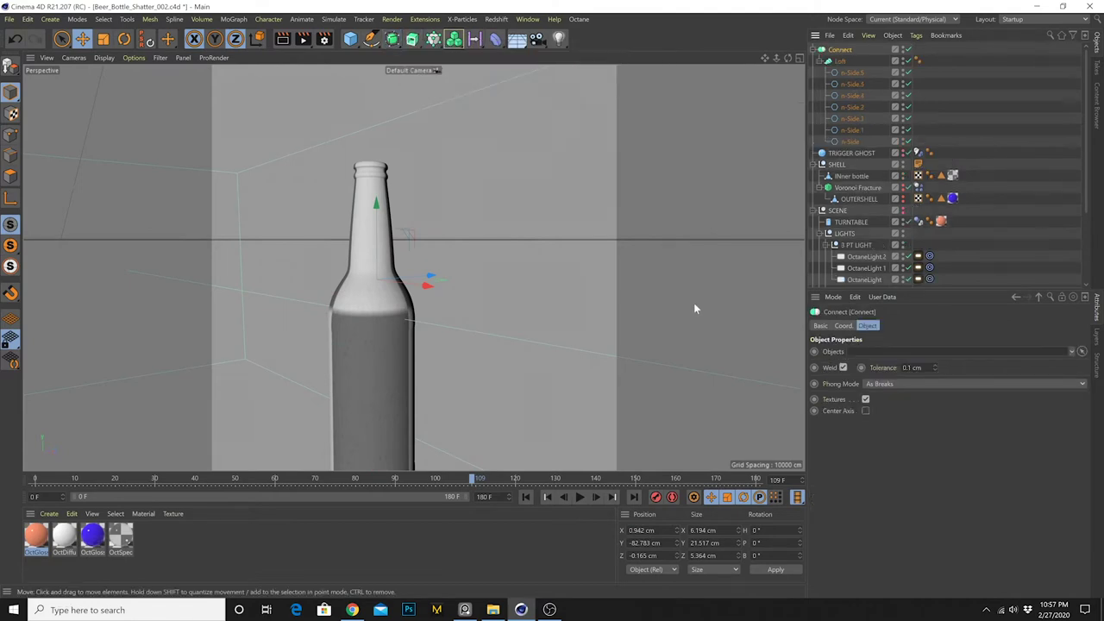
pyautogui.keyDown('alt'); pyautogui.moveTo(366, 351); pyautogui.dragTo(342, 266, button='middle'); pyautogui.keyUp('alt')
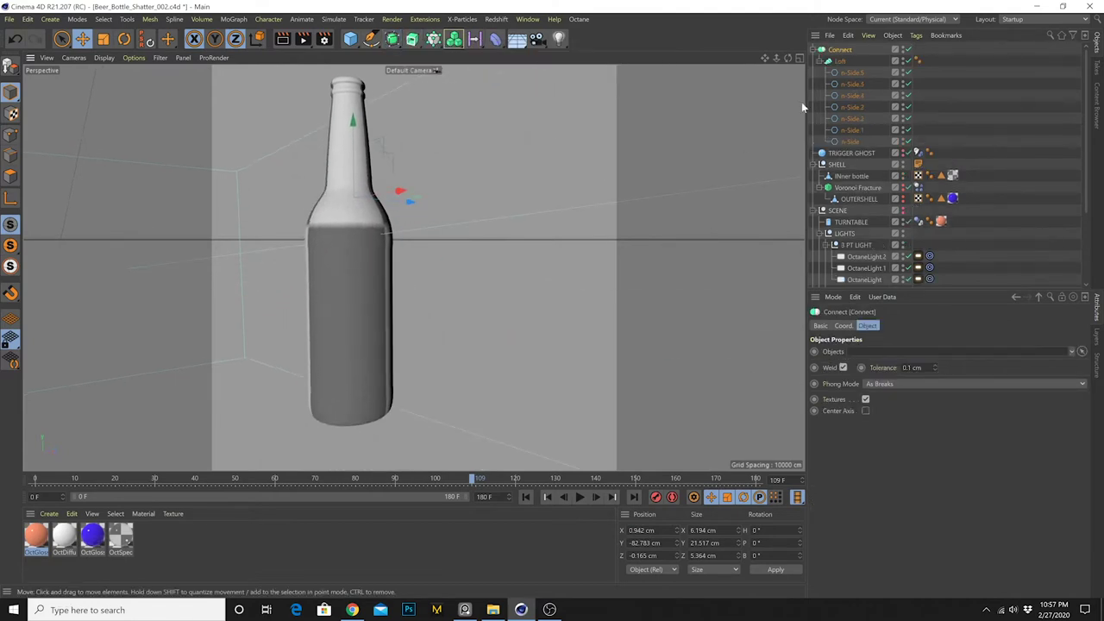
pyautogui.click(916, 35)
pyautogui.moveTo(970, 201)
pyautogui.click(1048, 219)
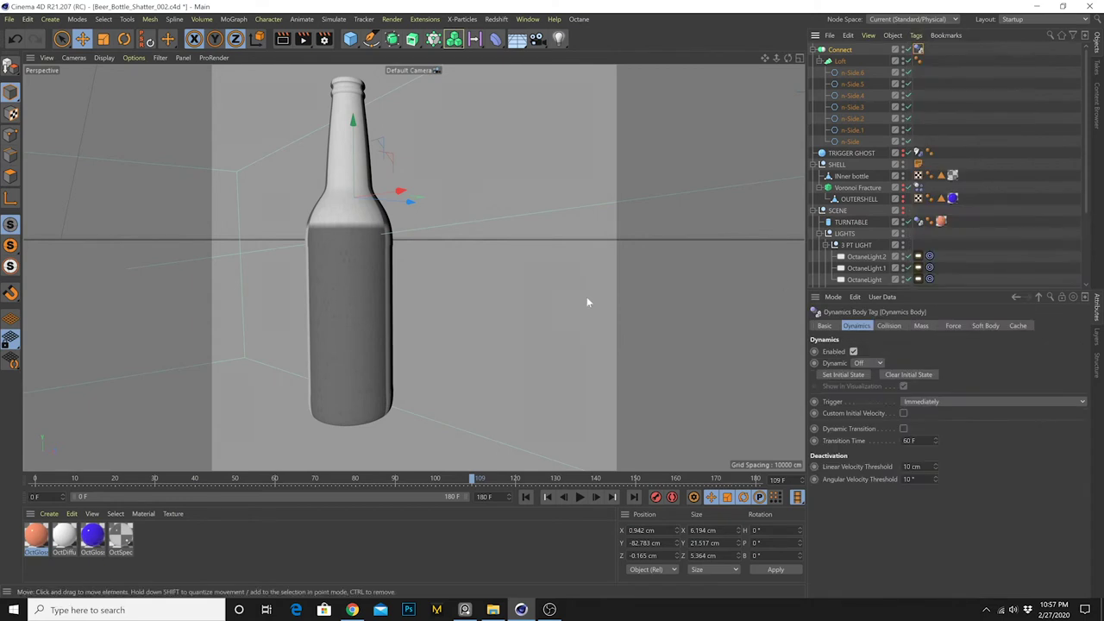
# Show the Voronoi Fracture again and play the shatter simulation from the start against the lofted collider
pyautogui.click(526, 497)
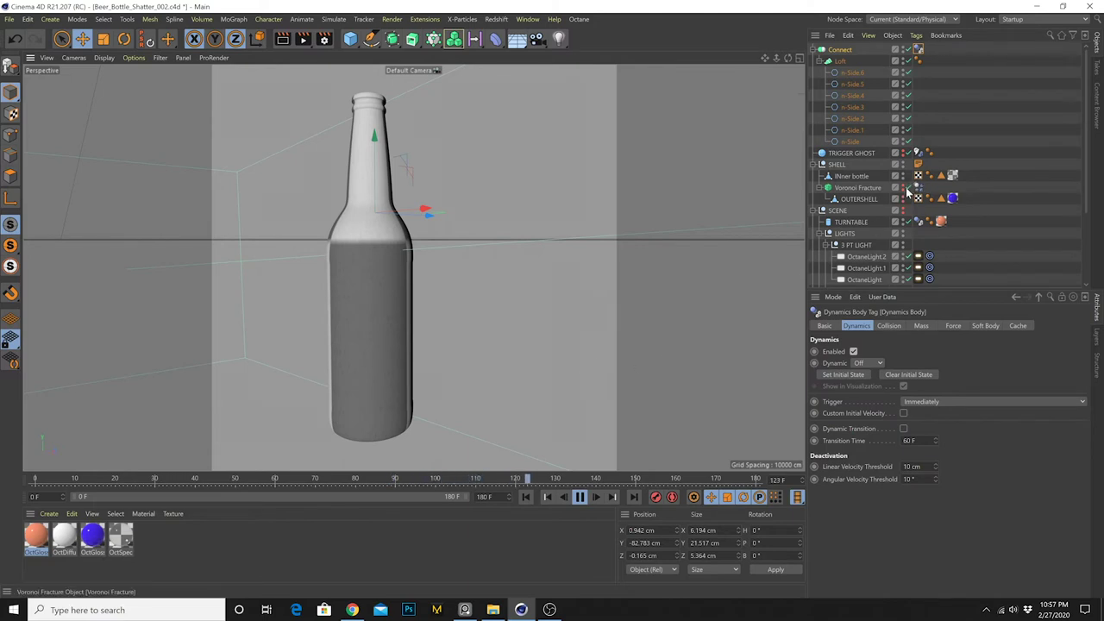
pyautogui.click(582, 497)
pyautogui.click(525, 497)
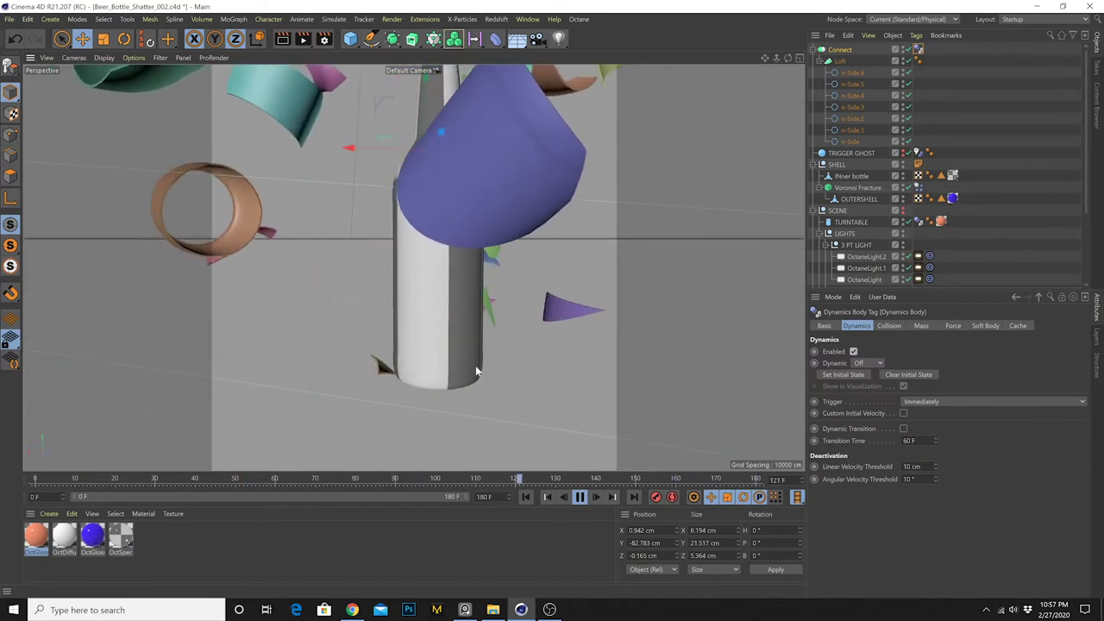
# Set the Voronoi Fracture's point distribution source to 88 points with a Standard Deviation of 0.23 and inspect the shatter from several angles
pyautogui.click(865, 190)
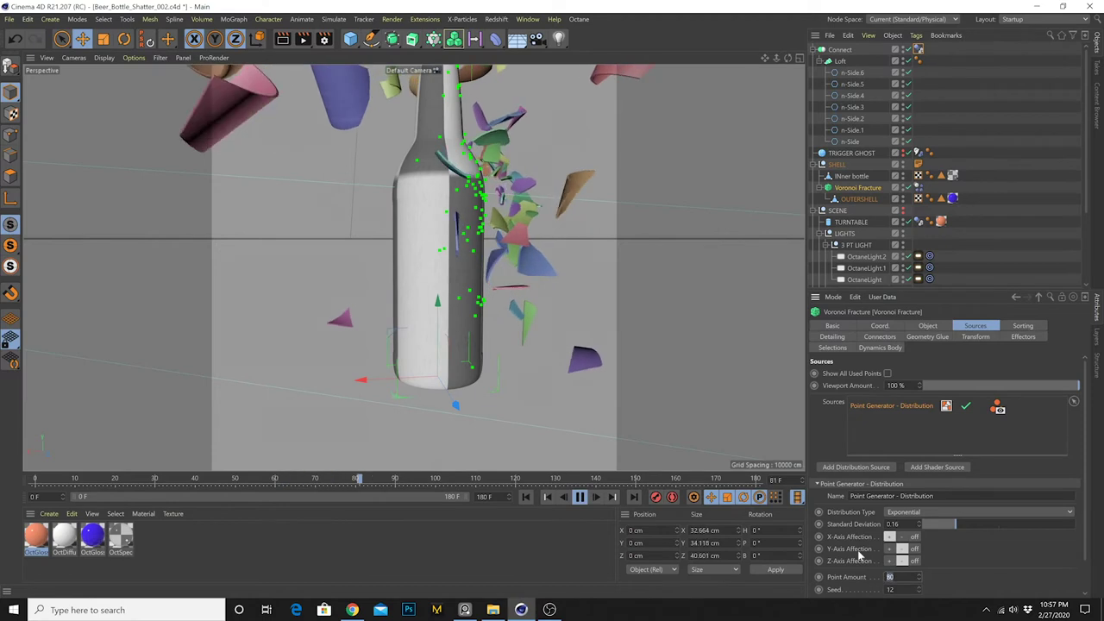
pyautogui.moveTo(960, 524); pyautogui.dragTo(970, 526)
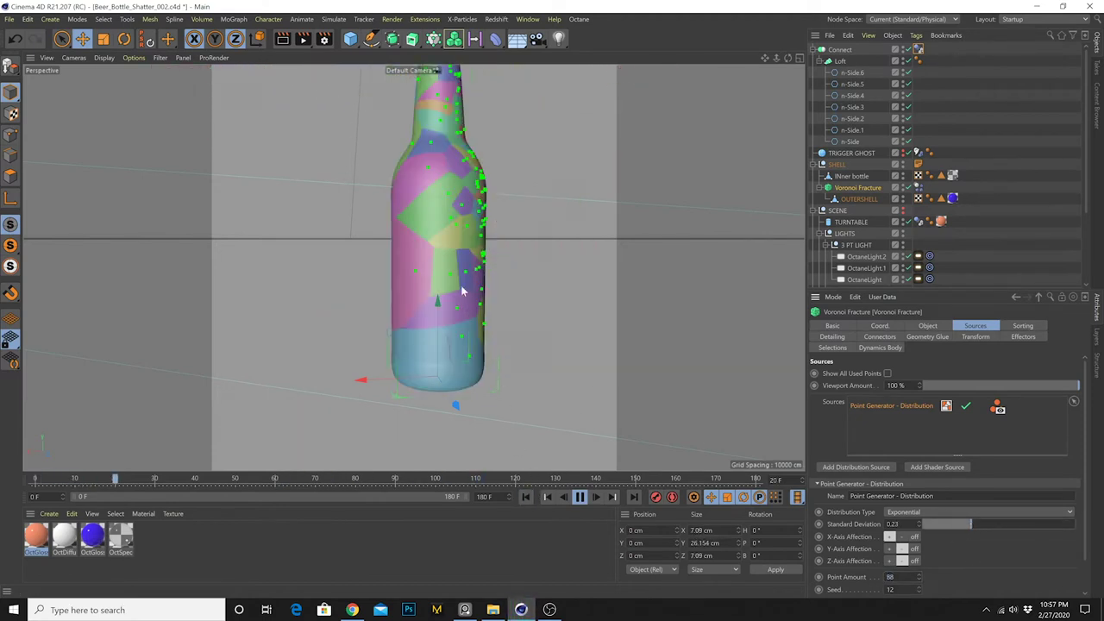
pyautogui.keyDown('alt'); pyautogui.moveTo(461, 291); pyautogui.dragTo(380, 281); pyautogui.keyUp('alt')
pyautogui.keyDown('alt'); pyautogui.moveTo(500, 305); pyautogui.dragTo(405, 330, button='middle'); pyautogui.keyUp('alt')
pyautogui.keyDown('alt'); pyautogui.moveTo(414, 338); pyautogui.dragTo(276, 354); pyautogui.keyUp('alt')
pyautogui.keyDown('alt'); pyautogui.moveTo(461, 375); pyautogui.dragTo(397, 375, button='middle'); pyautogui.keyUp('alt')
pyautogui.keyDown('alt'); pyautogui.moveTo(347, 362); pyautogui.dragTo(304, 367); pyautogui.keyUp('alt')
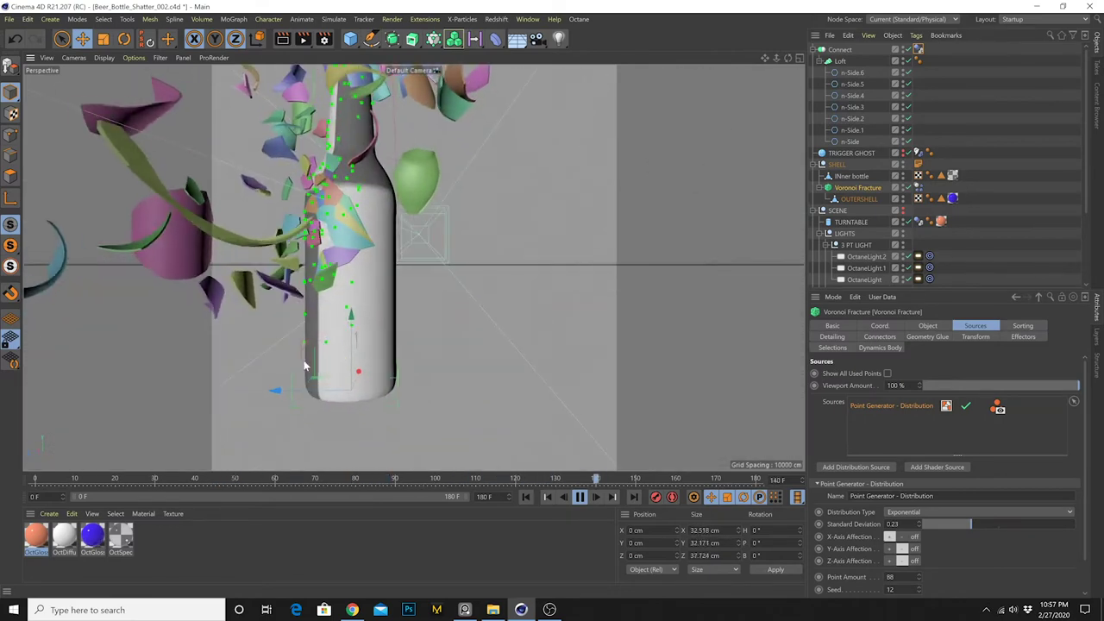
# Raise the distribution's Standard Deviation to 0.32 and replay the shatter from the start while viewing it around the bottle
pyautogui.moveTo(971, 524); pyautogui.dragTo(989, 522)
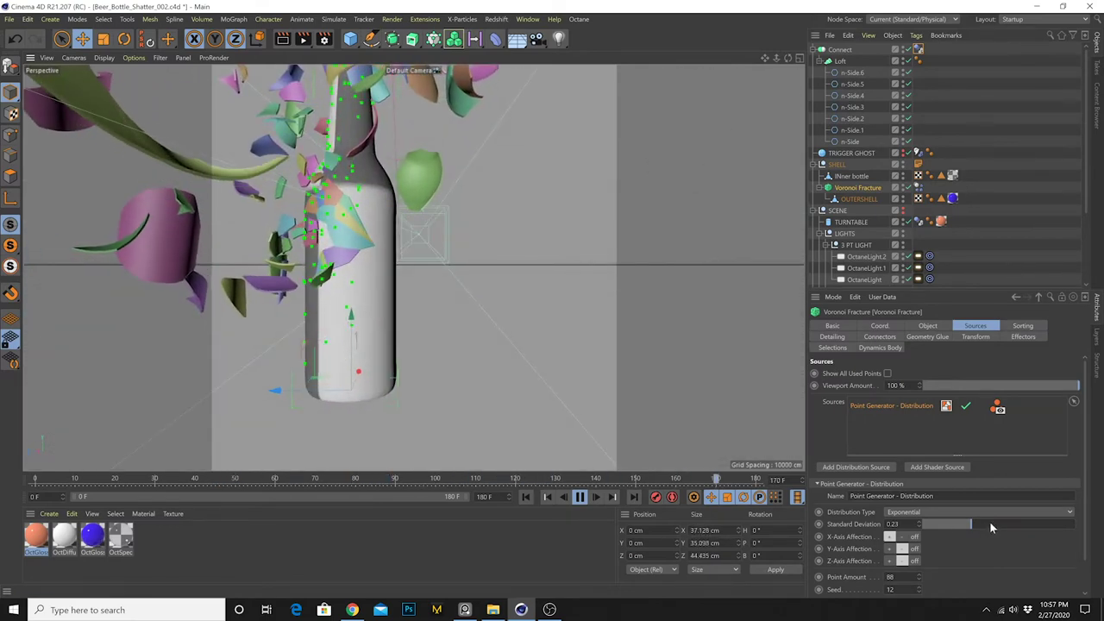
pyautogui.click(526, 497)
pyautogui.keyDown('alt'); pyautogui.moveTo(383, 348); pyautogui.dragTo(562, 351); pyautogui.keyUp('alt')
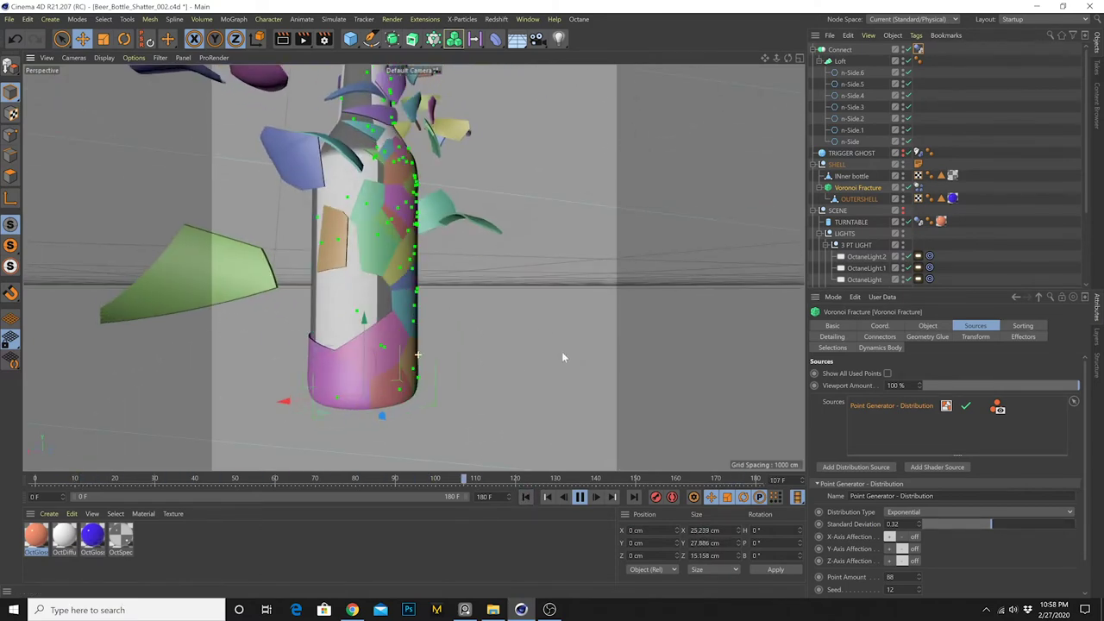
pyautogui.keyDown('alt'); pyautogui.moveTo(369, 366); pyautogui.dragTo(579, 364); pyautogui.keyUp('alt')
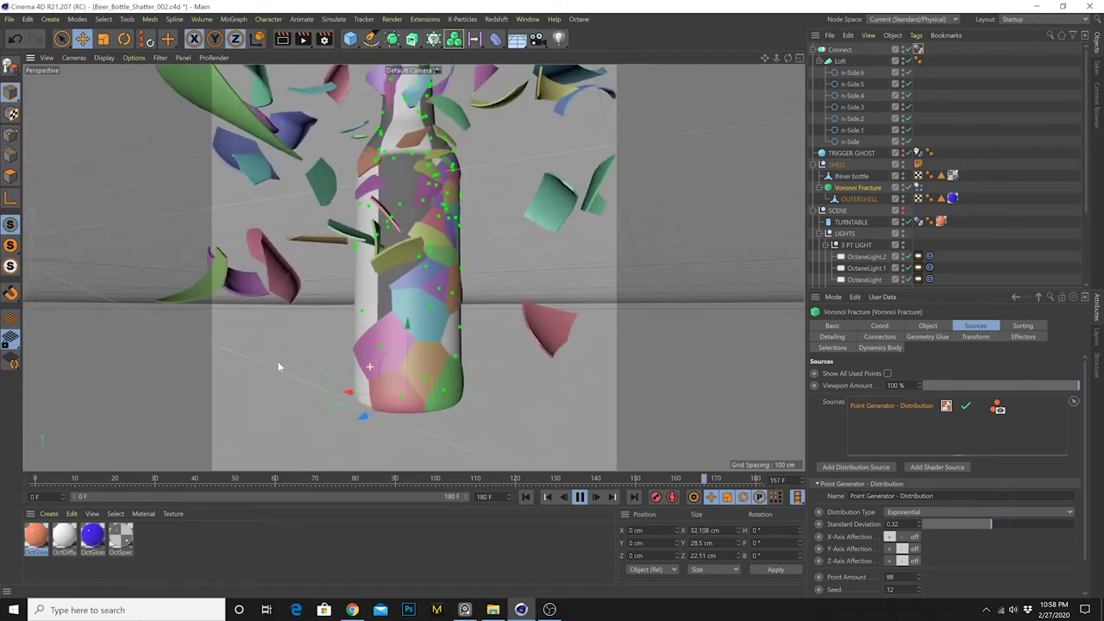
# Look through the OctaneCamera and make the SCENE group visible in the viewport
pyautogui.scroll(-3, 964, 243)
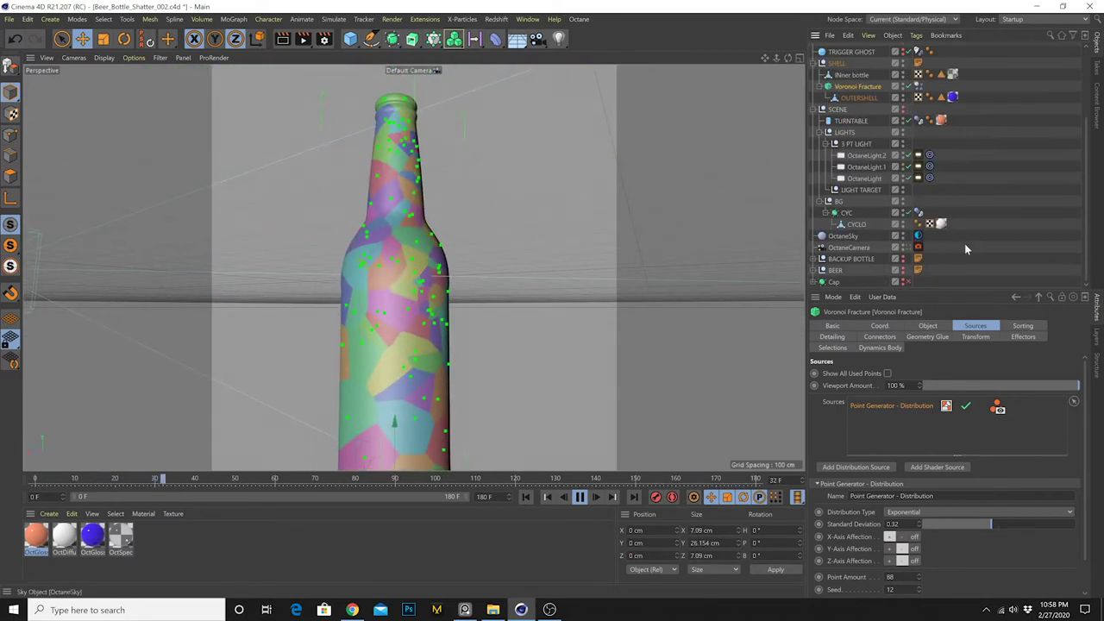
pyautogui.click(918, 247)
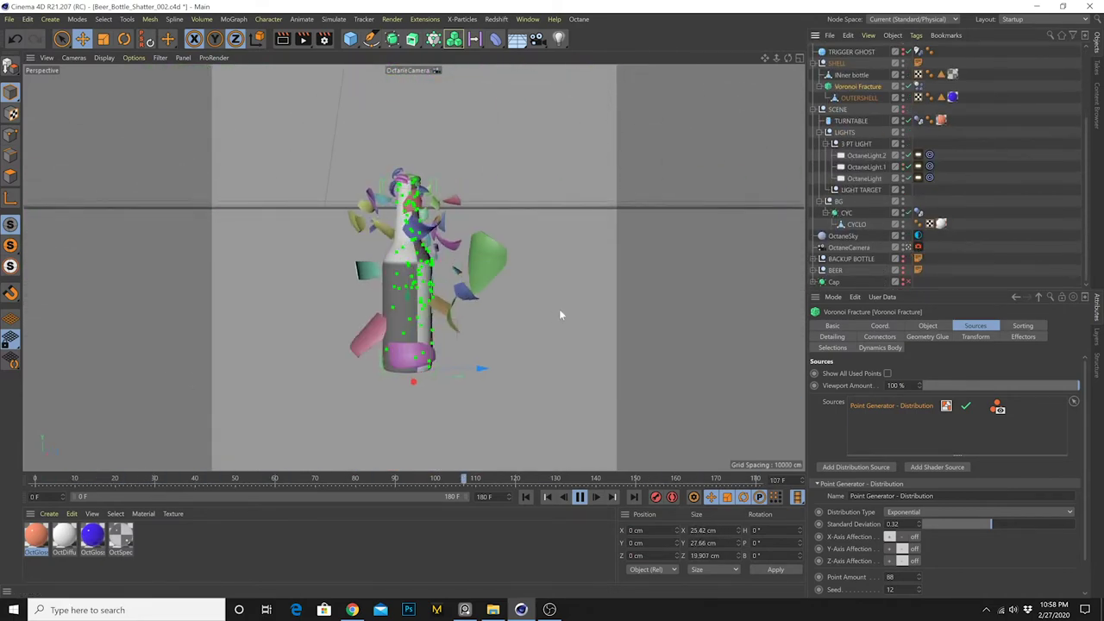
pyautogui.click(85, 40)
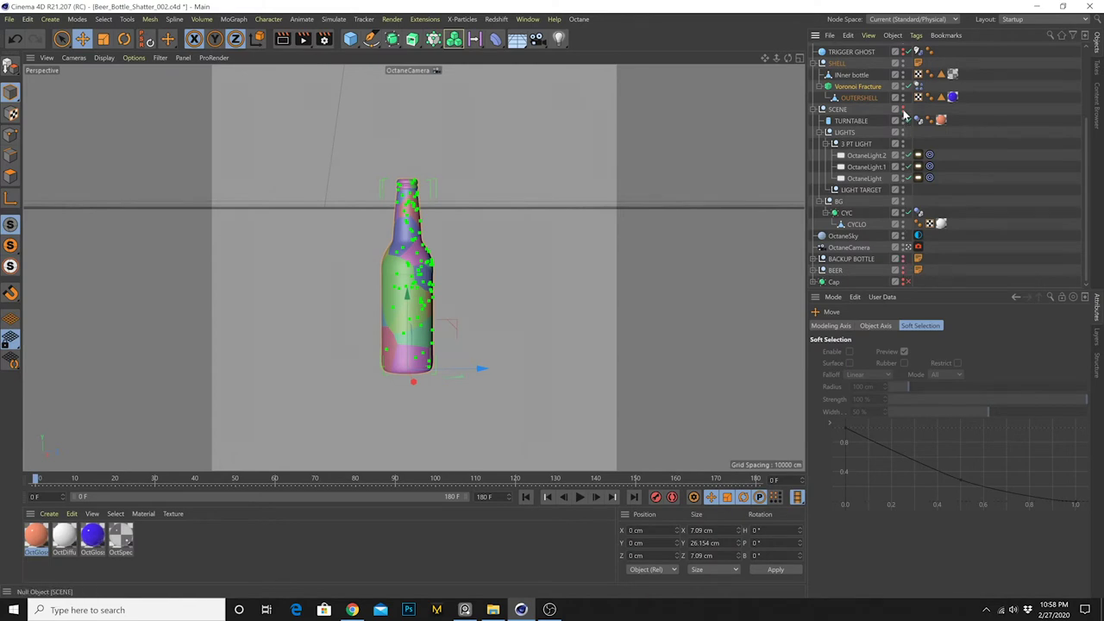
pyautogui.click(904, 109)
# Start a live Octane render of the bottle in the Live Viewer and preview part of the shatter animation in it
pyautogui.click(528, 19)
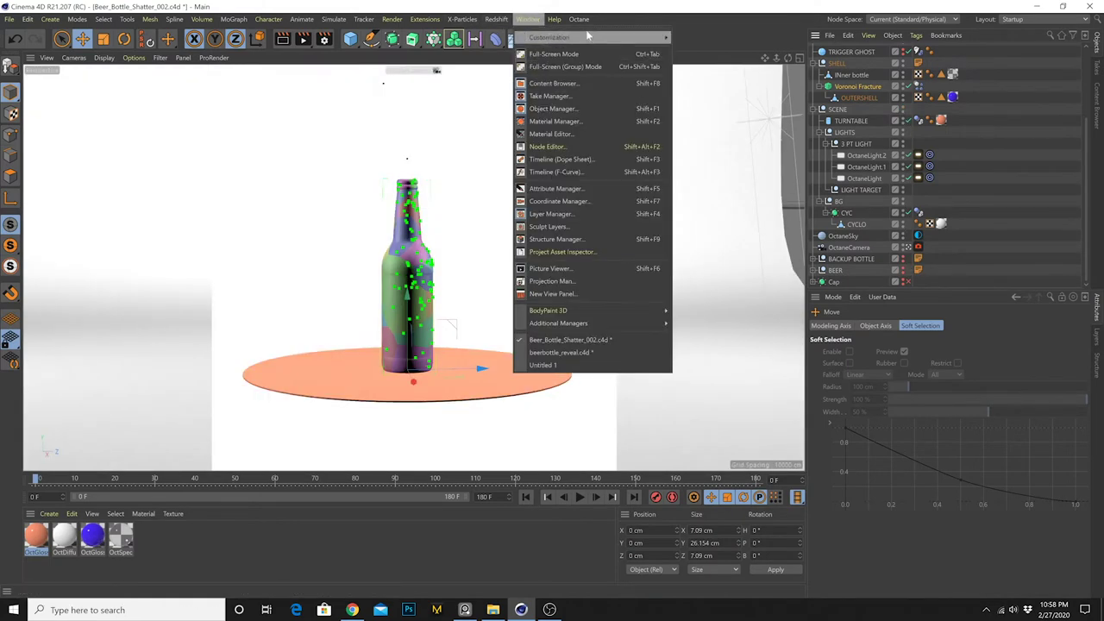
pyautogui.click(586, 36)
pyautogui.click(598, 17)
pyautogui.click(583, 19)
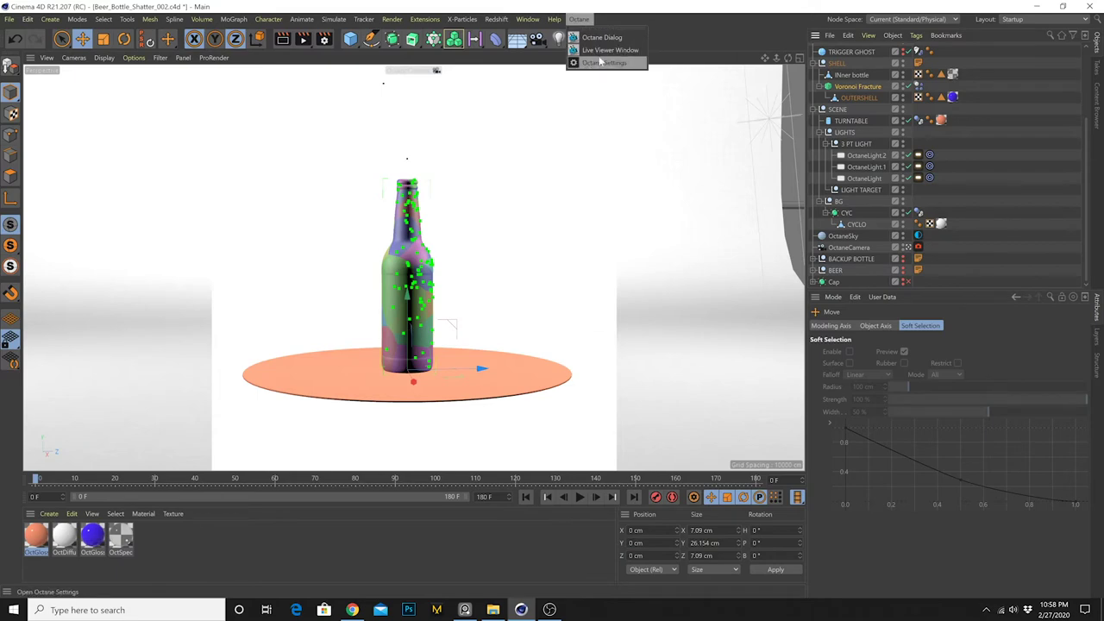
pyautogui.click(601, 60)
pyautogui.moveTo(333, 185); pyautogui.dragTo(131, 63)
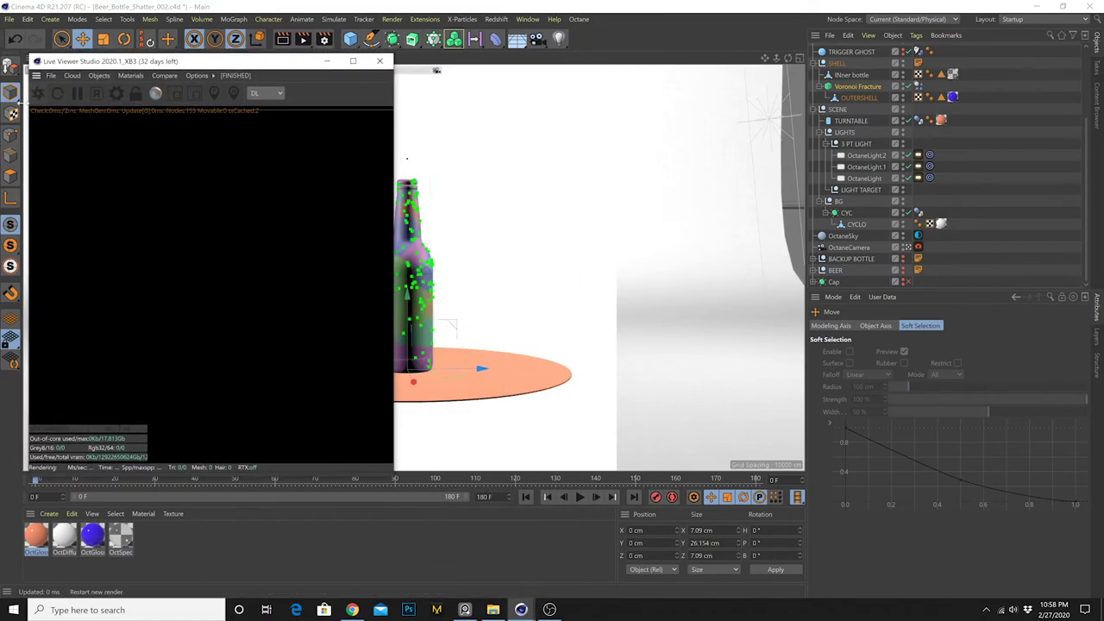
pyautogui.click(38, 93)
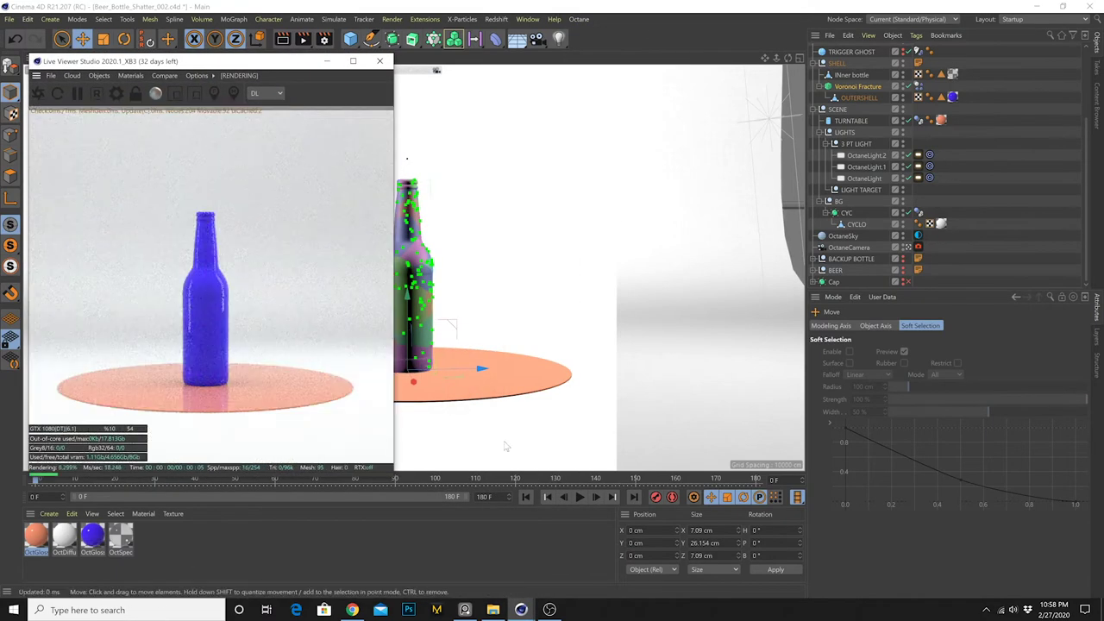
pyautogui.click(578, 498)
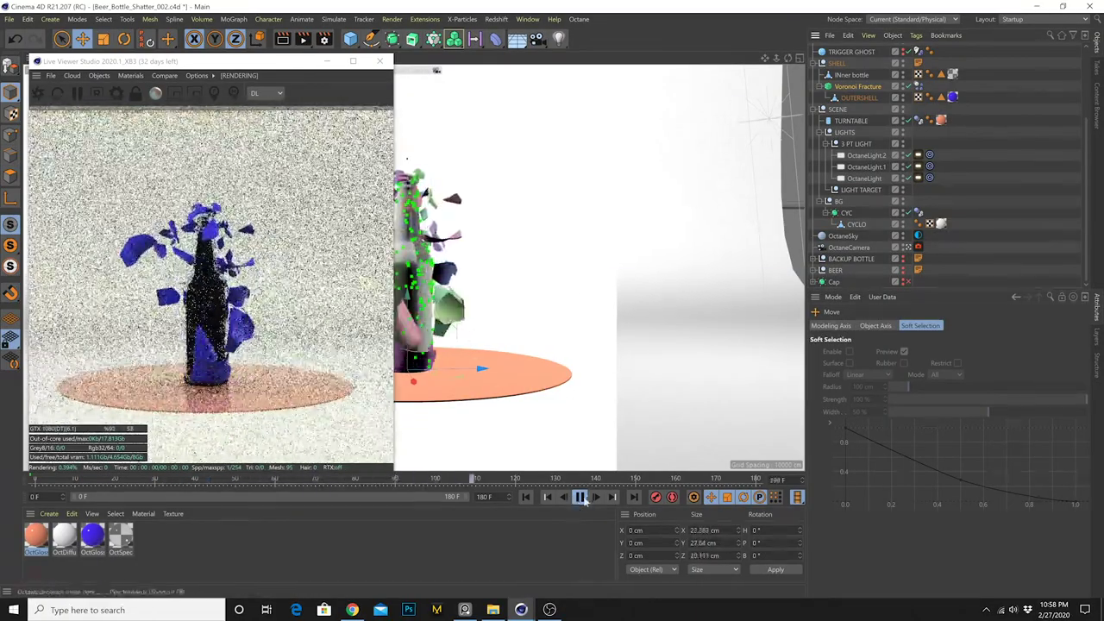
pyautogui.click(580, 498)
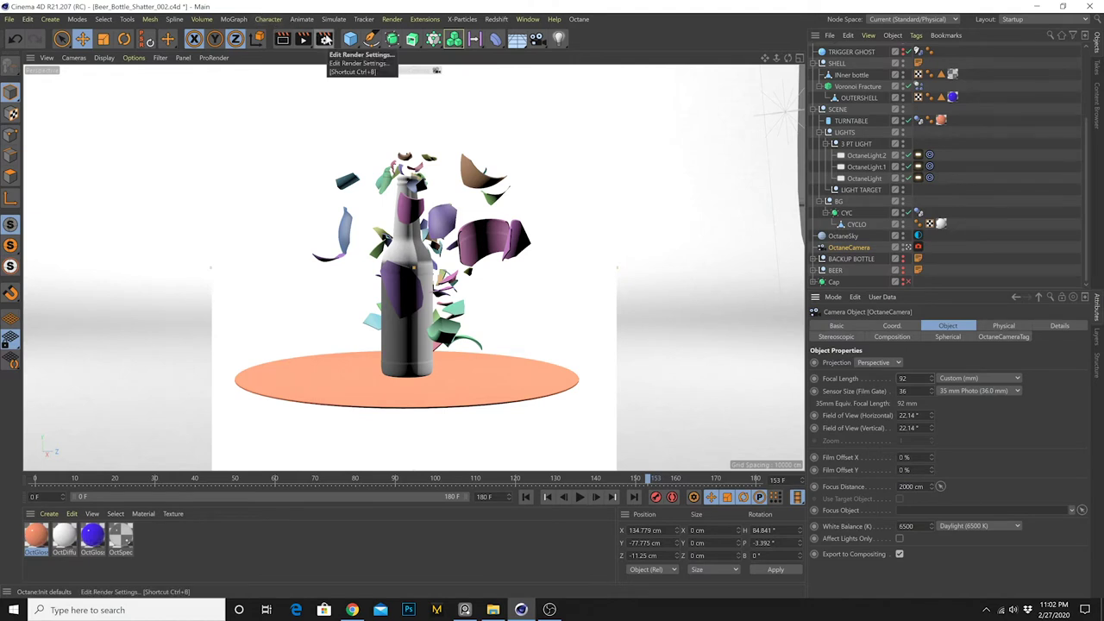
# Lower the project's dynamics Time Scale, first to 10% and finally to 1%, replaying the simulation for each value
pyautogui.hotkey('ctrl', 'd')
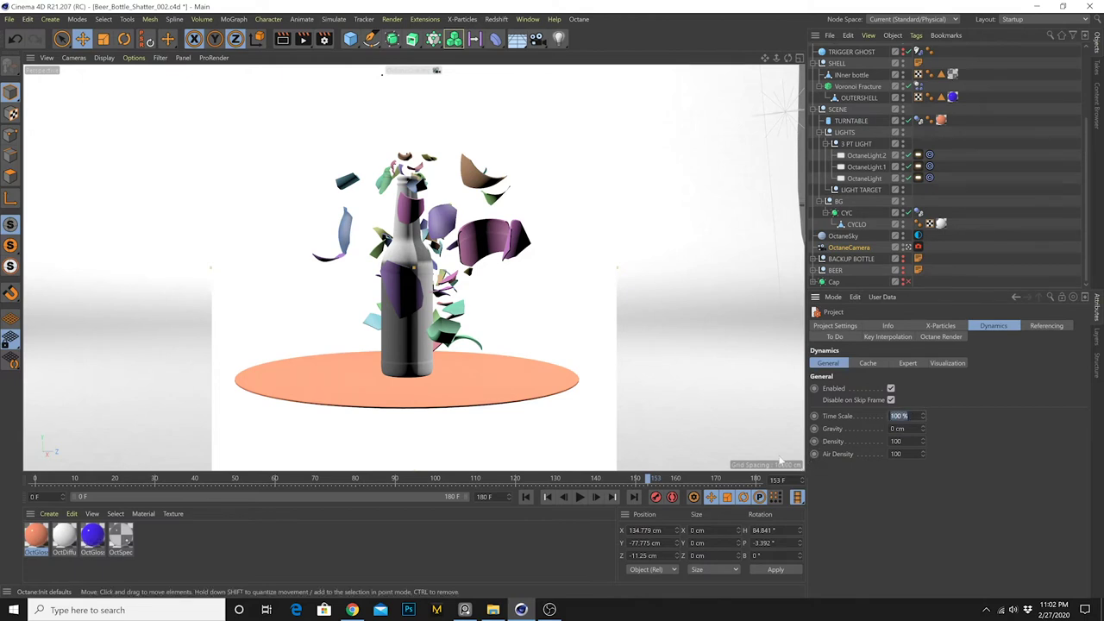
pyautogui.click(529, 496)
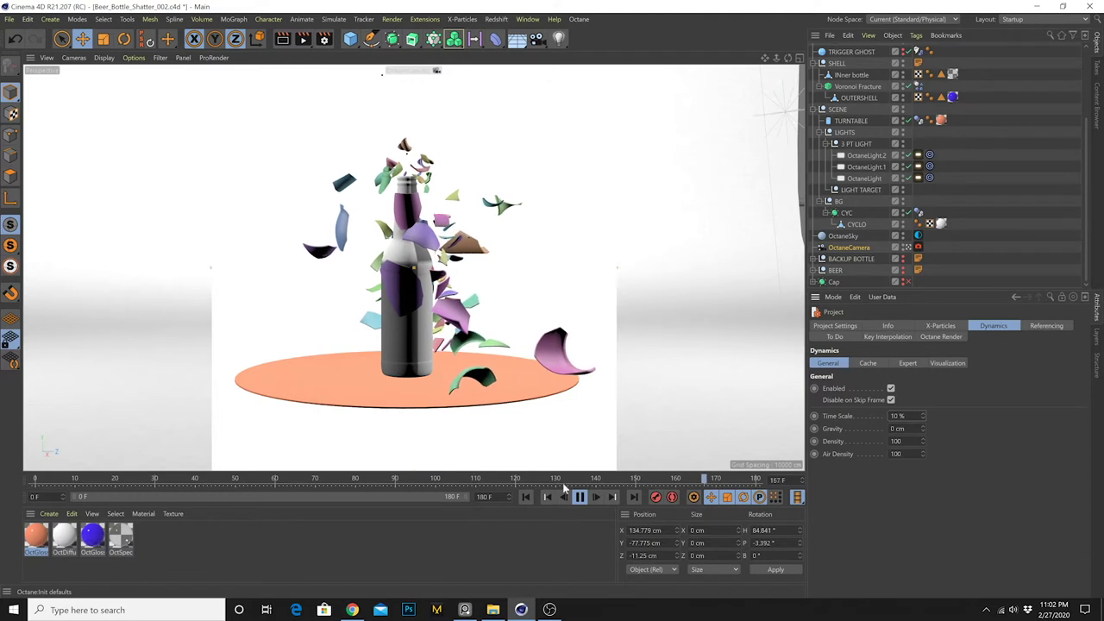
pyautogui.click(580, 497)
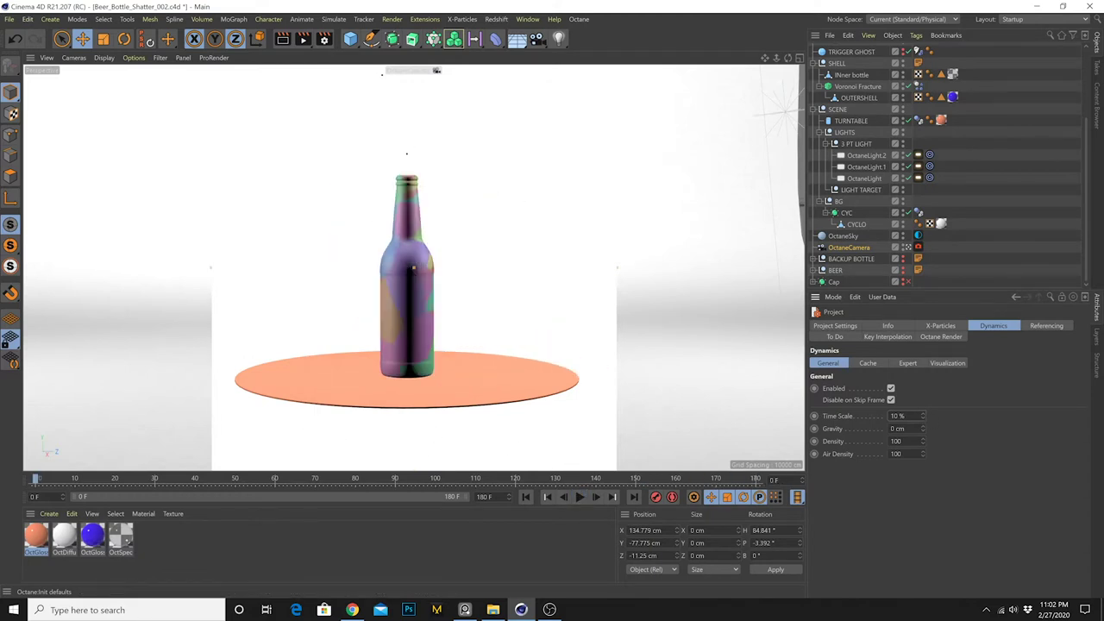
pyautogui.write('1')
pyautogui.press('Tab')
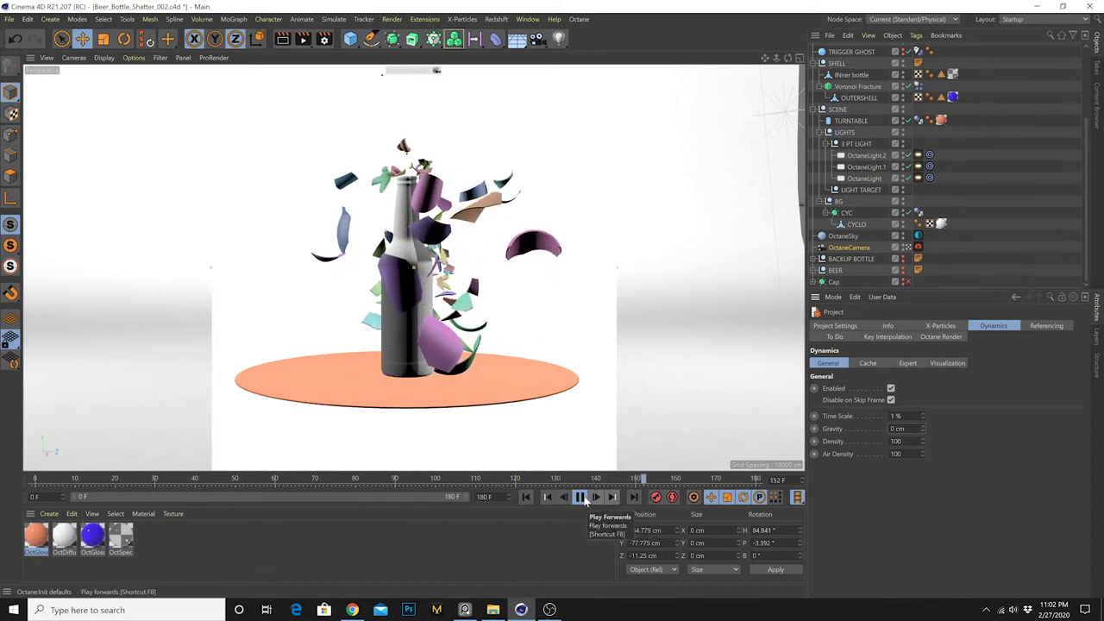
pyautogui.click(569, 498)
# Keyframe the project's dynamics Time Scale of 1% at frame 90
pyautogui.moveTo(336, 486); pyautogui.dragTo(396, 484)
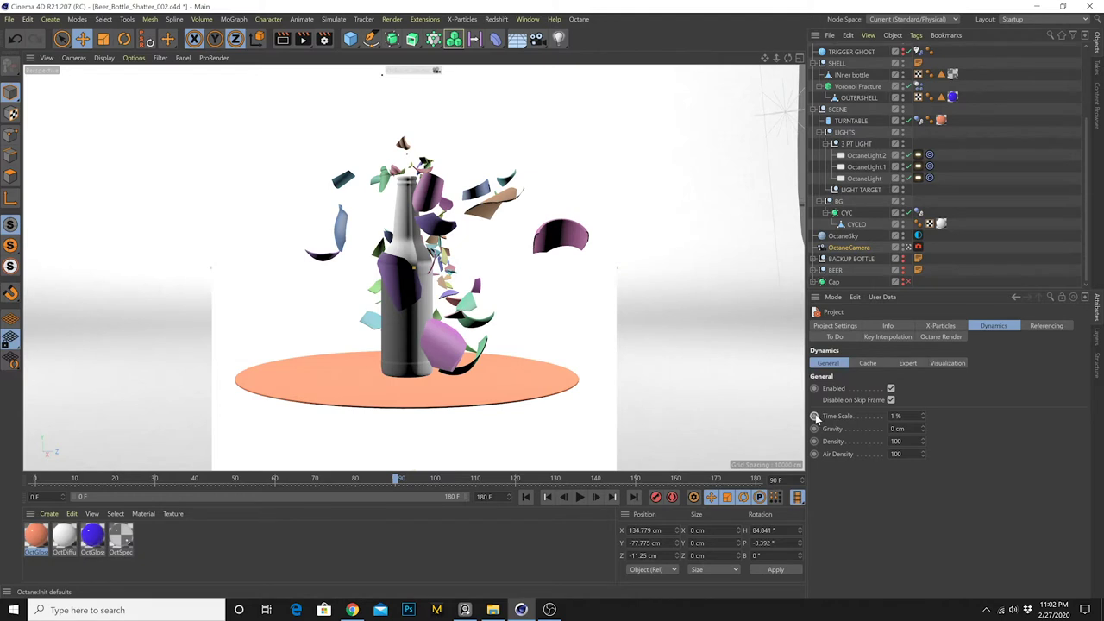
pyautogui.click(525, 498)
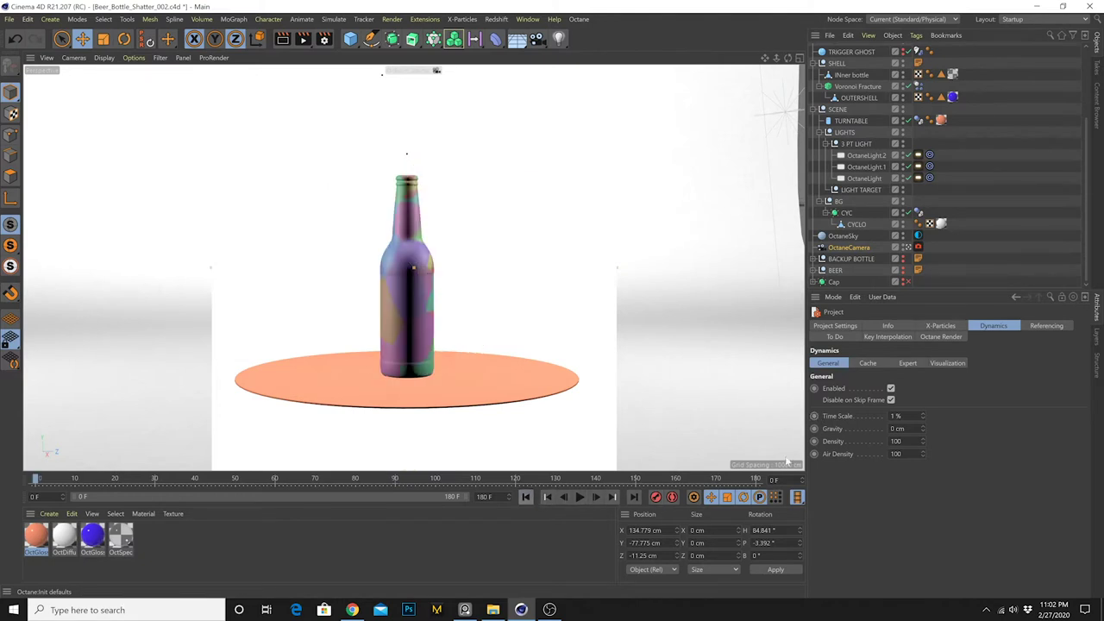
pyautogui.keyDown('ctrl'); pyautogui.click(815, 415); pyautogui.keyUp('ctrl')
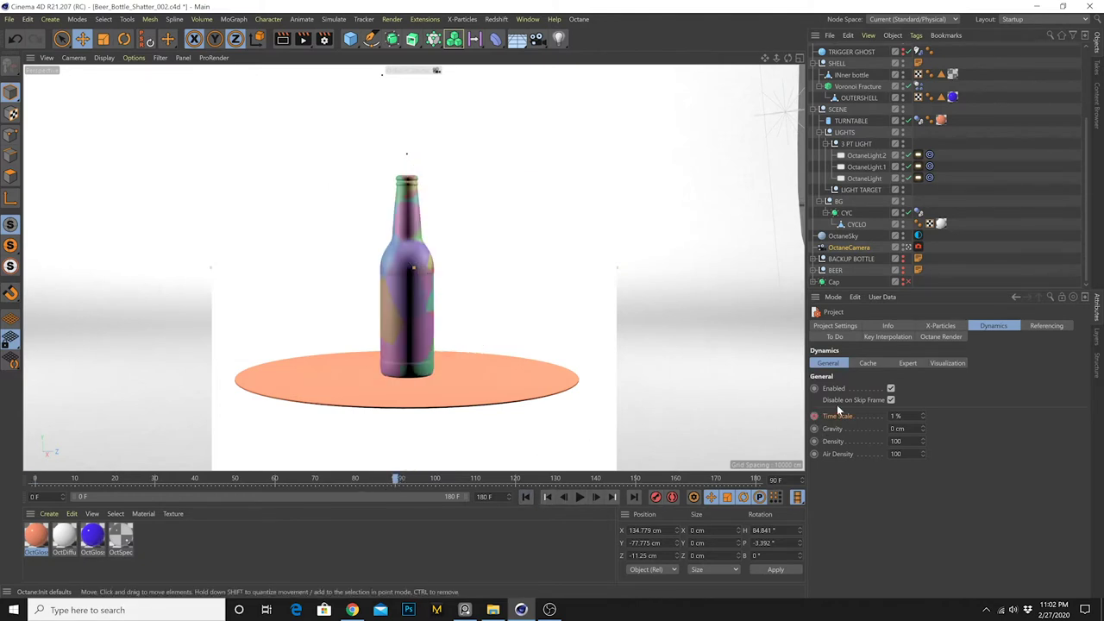
# Keyframe a Time Scale of 80% and a Gravity of 200 cm at frame 180 in the project's dynamics settings
pyautogui.click(595, 498)
pyautogui.click(756, 481)
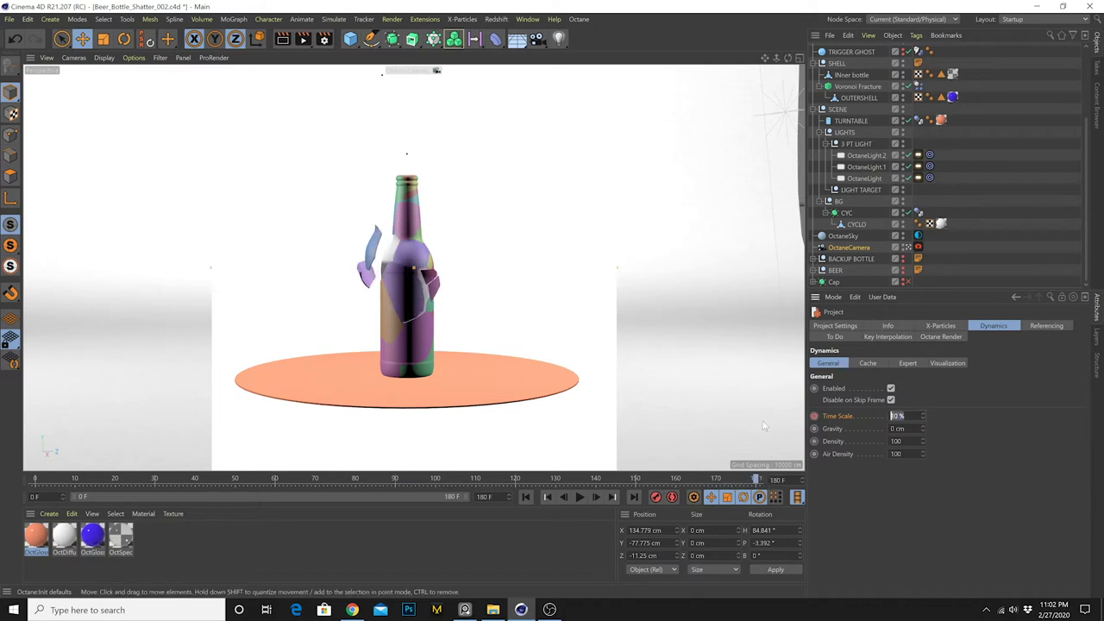
pyautogui.write('80')
pyautogui.press('Return')
pyautogui.click(545, 496)
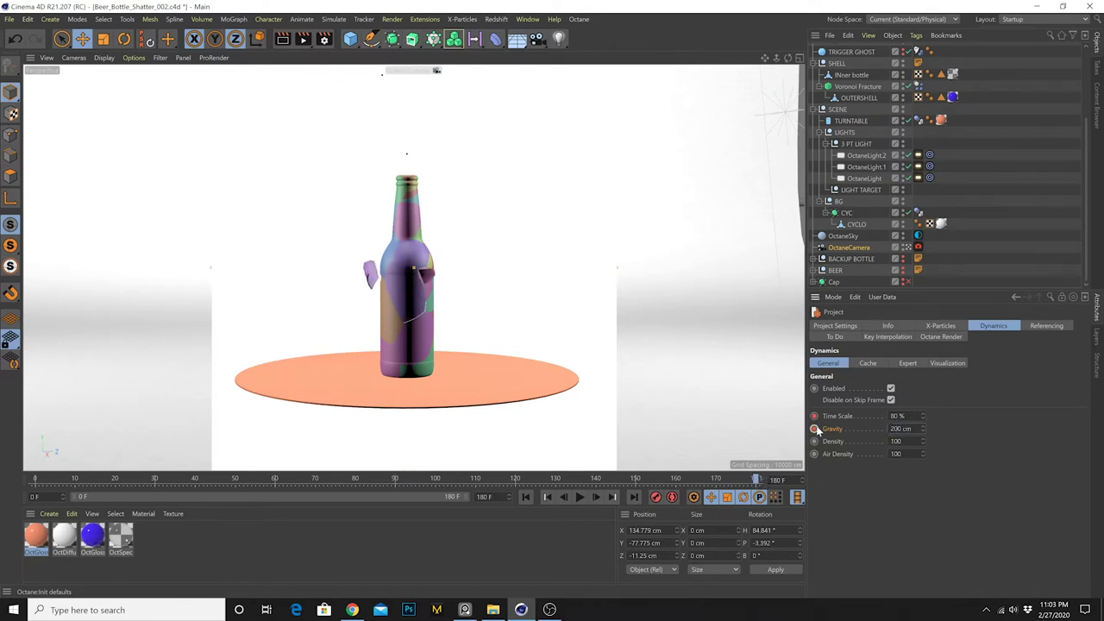
# Replay the simulation from the start and extend the timeline to 240 frames
pyautogui.click(528, 498)
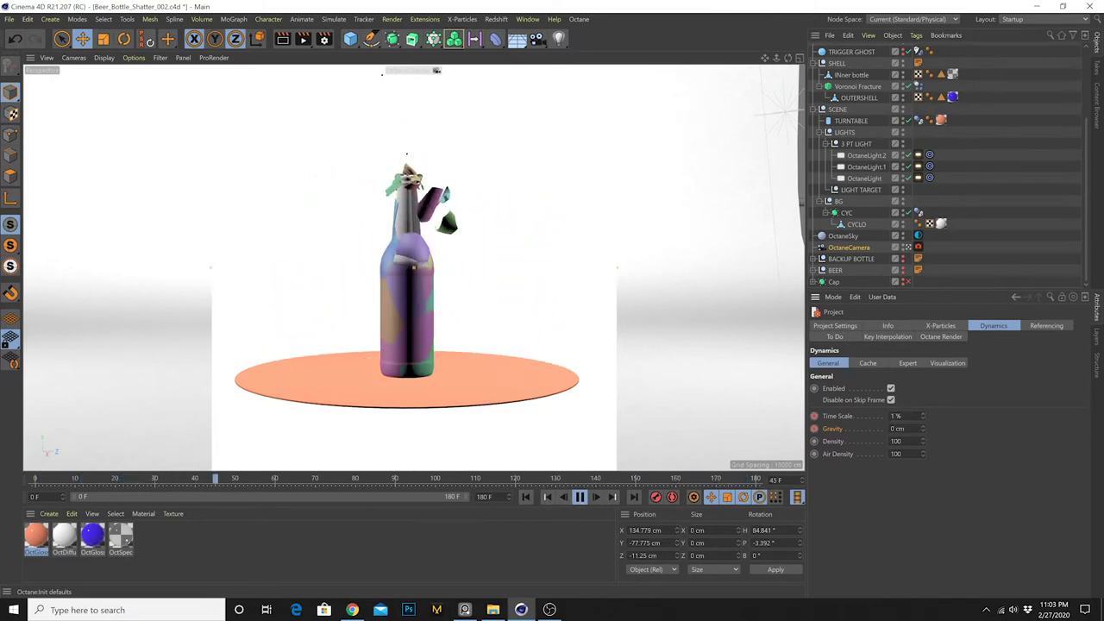
pyautogui.moveTo(502, 497); pyautogui.dragTo(426, 483)
pyautogui.write('240')
pyautogui.press('Return')
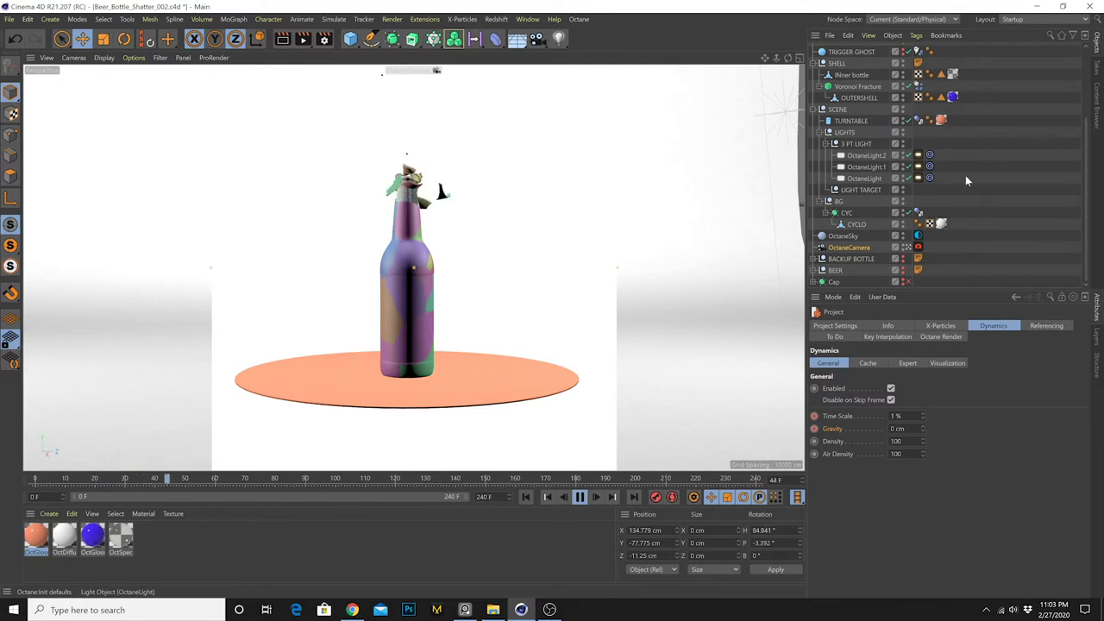
# Leave the OctaneCamera view and examine how the shards fly off and fall onto the turntable during playback
pyautogui.click(908, 247)
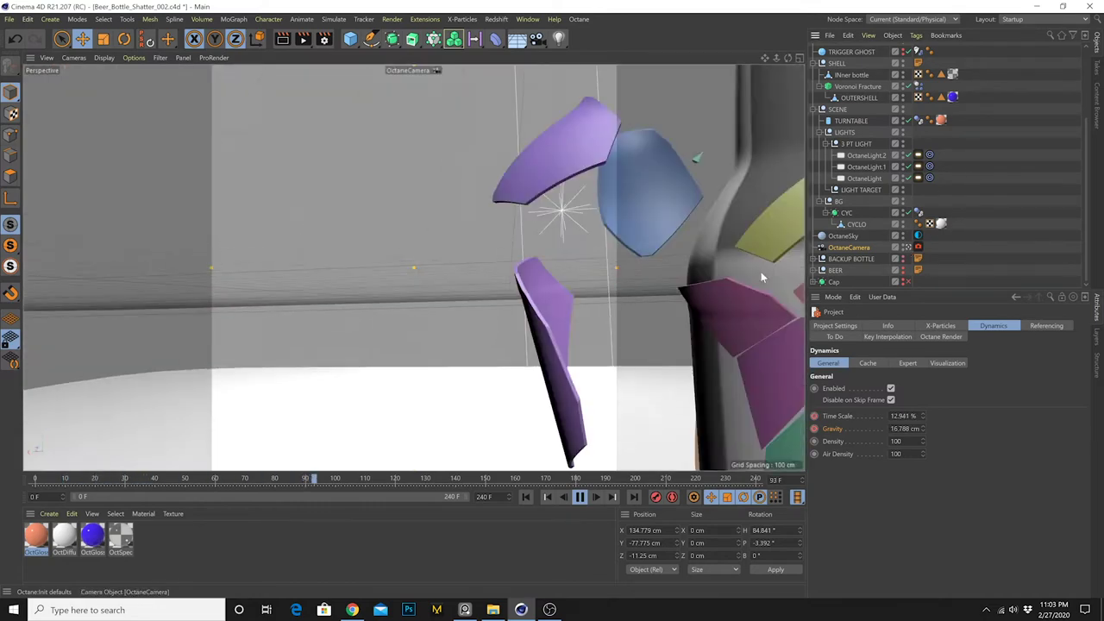
pyautogui.keyDown('alt'); pyautogui.moveTo(760, 271); pyautogui.dragTo(529, 365); pyautogui.keyUp('alt')
pyautogui.scroll(-8, 519, 361)
pyautogui.scroll(3, 387, 389)
pyautogui.scroll(1, 387, 389)
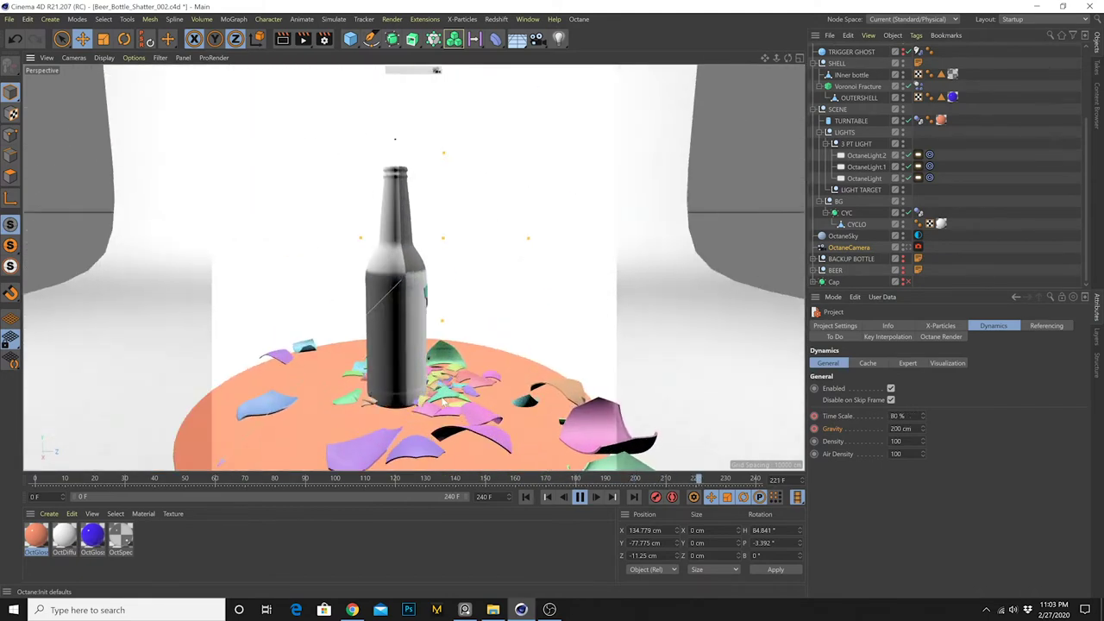
pyautogui.keyDown('alt'); pyautogui.moveTo(387, 389); pyautogui.dragTo(459, 343); pyautogui.keyUp('alt')
pyautogui.keyDown('alt'); pyautogui.moveTo(460, 343); pyautogui.dragTo(464, 368, button='middle'); pyautogui.keyUp('alt')
pyautogui.keyDown('alt'); pyautogui.moveTo(449, 376); pyautogui.dragTo(421, 427); pyautogui.keyUp('alt')
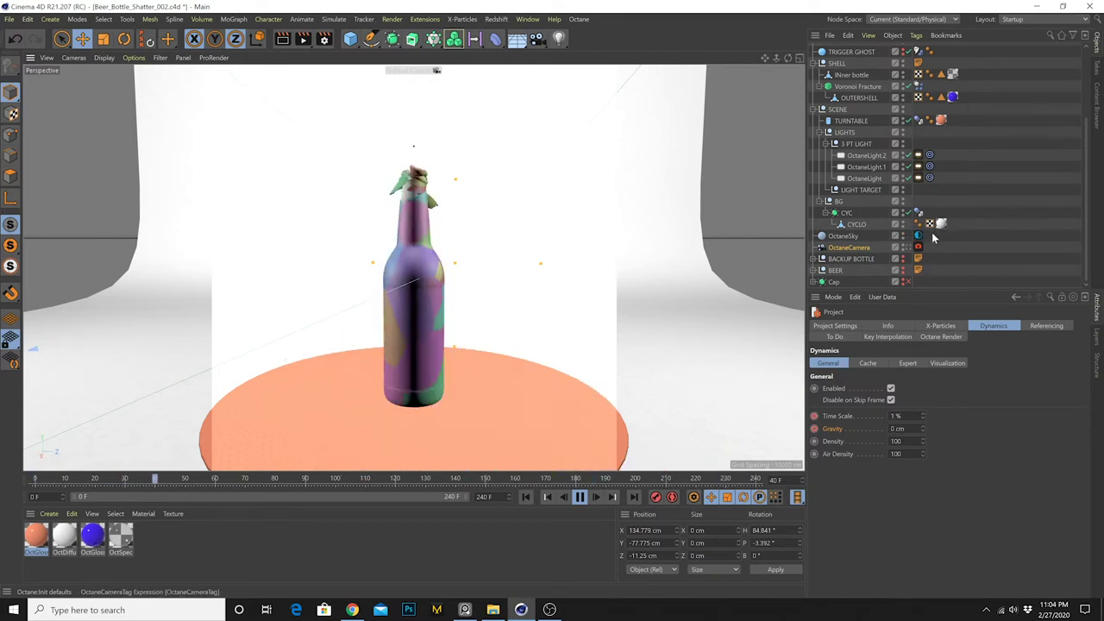
# Inspect the Voronoi Fracture's Dynamics Body tag settings and examine the shards scattered around the bottle with playback stopped
pyautogui.click(858, 86)
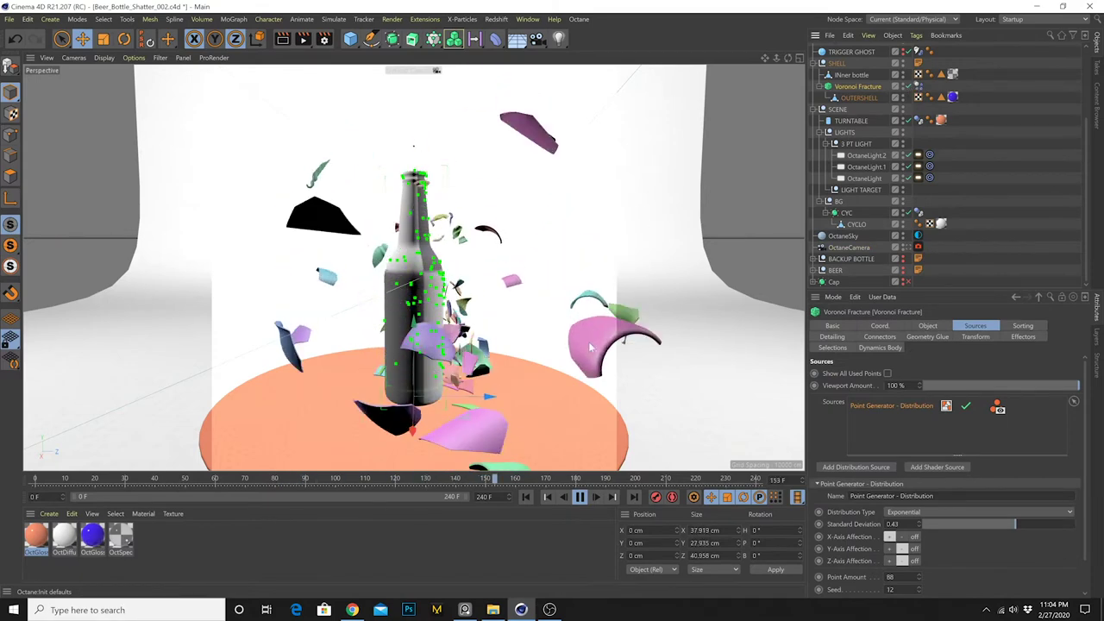
pyautogui.click(918, 86)
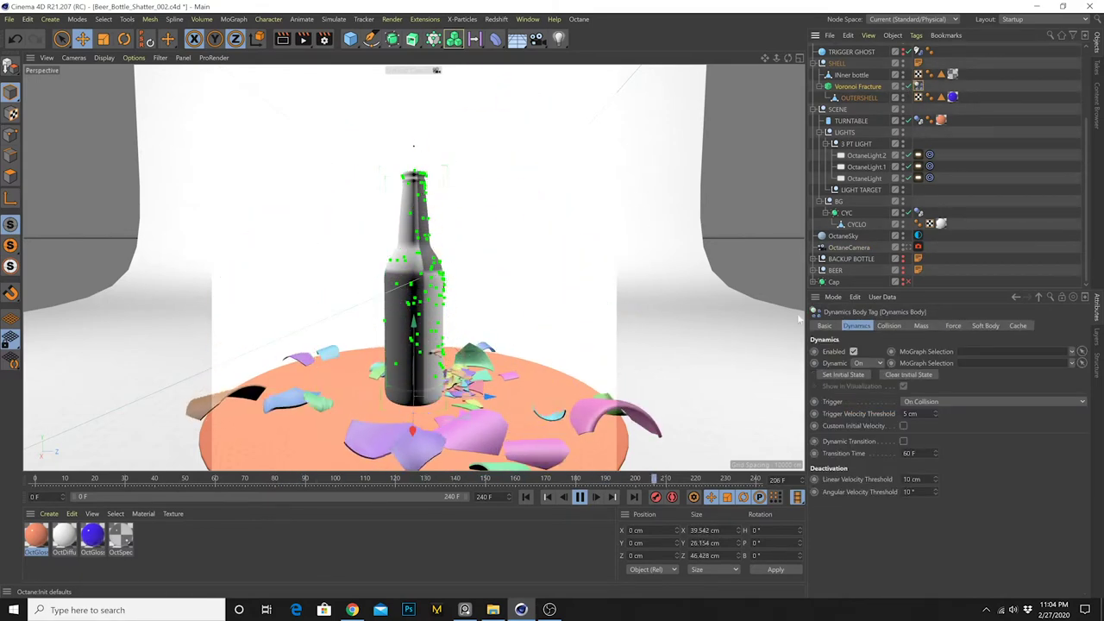
pyautogui.click(580, 498)
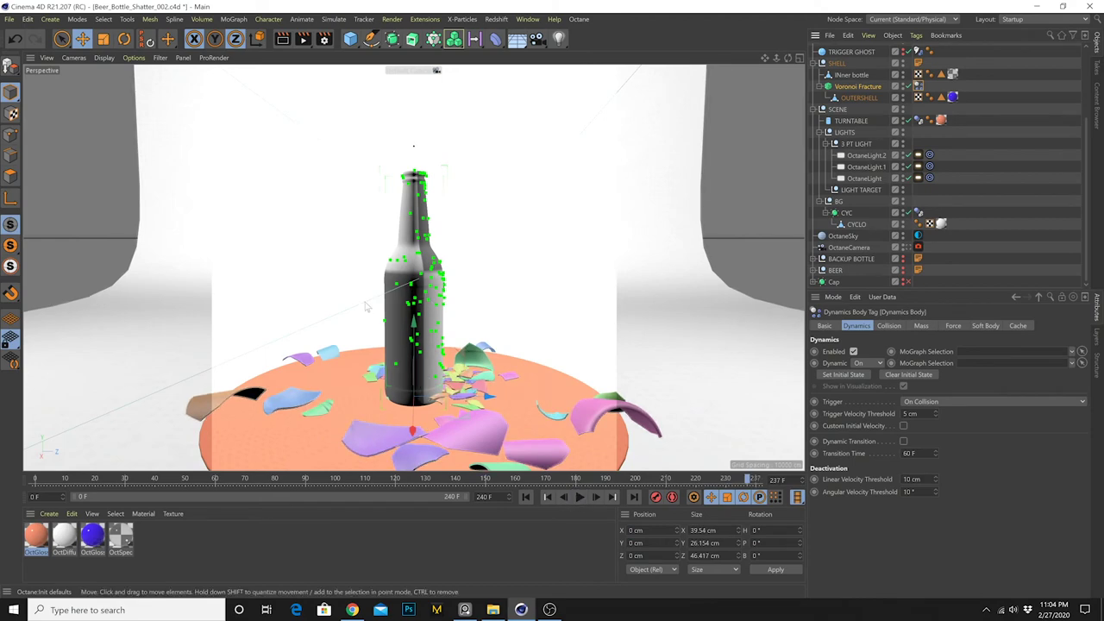
pyautogui.keyDown('alt'); pyautogui.moveTo(383, 405); pyautogui.dragTo(420, 377); pyautogui.keyUp('alt')
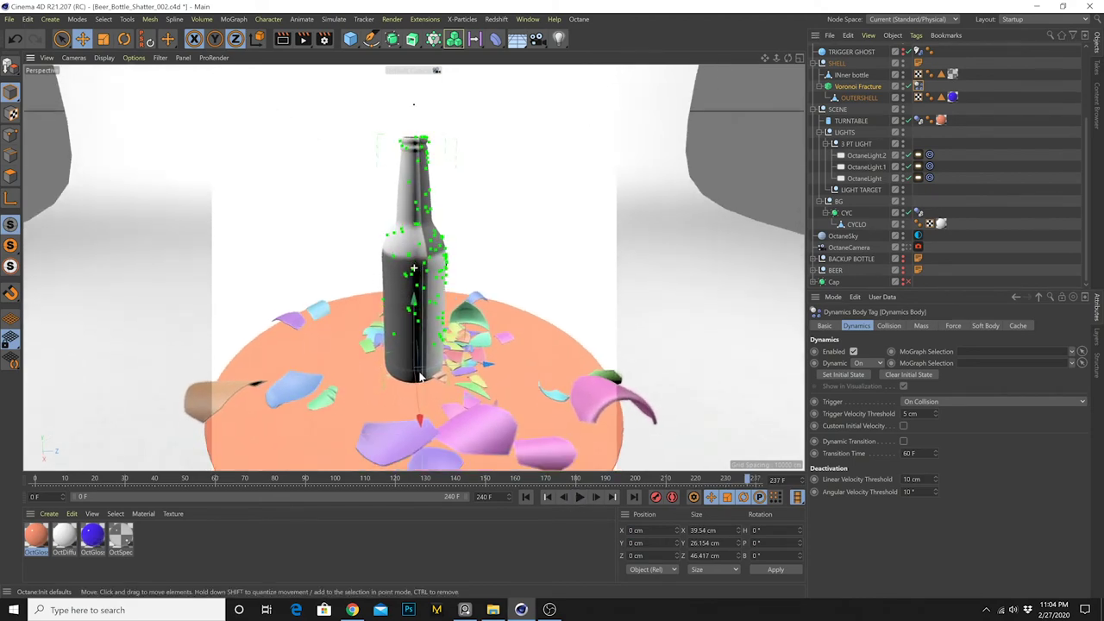
pyautogui.scroll(3, 429, 332)
pyautogui.keyDown('alt'); pyautogui.moveTo(423, 323); pyautogui.dragTo(426, 337, button='middle'); pyautogui.keyUp('alt')
pyautogui.scroll(-1, 426, 339)
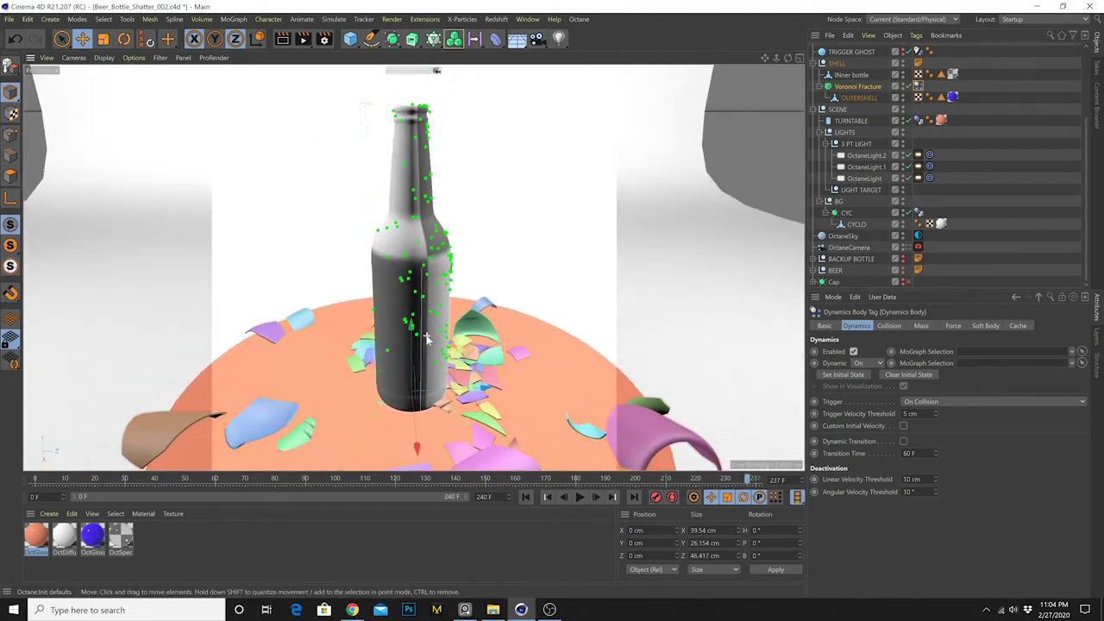
pyautogui.keyDown('alt'); pyautogui.moveTo(439, 351); pyautogui.dragTo(448, 352); pyautogui.keyUp('alt')
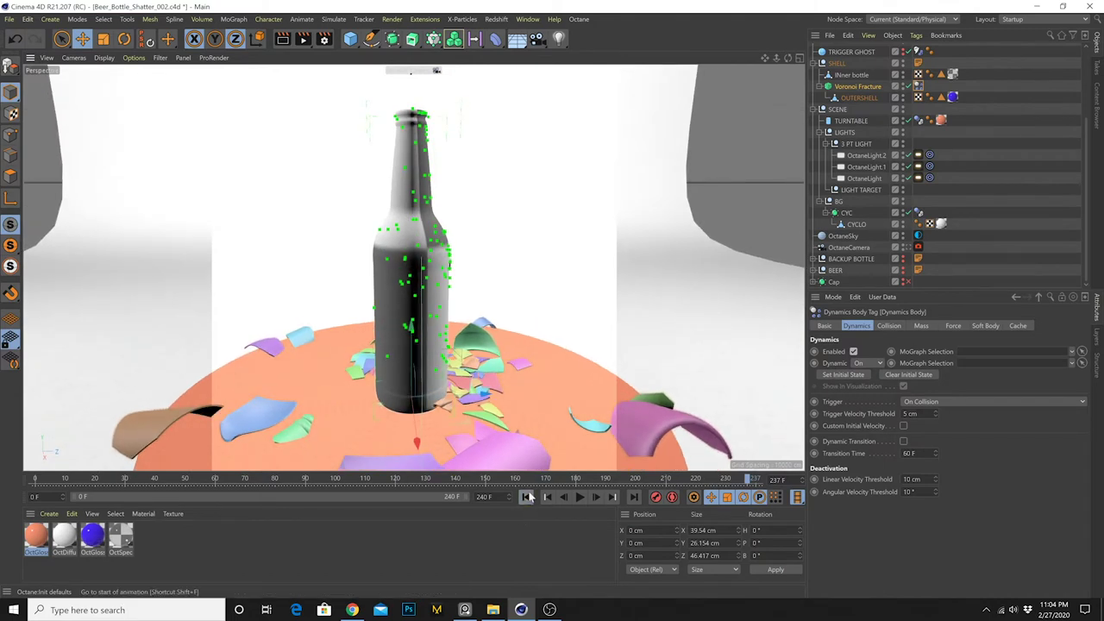
# Try Trigger Velocity Thresholds of 10 cm and 20 cm on the Voronoi Fracture's Dynamics Body tag, replaying the shatter for each
pyautogui.hotkey('shift', 'f')
pyautogui.scroll(-3, 449, 367)
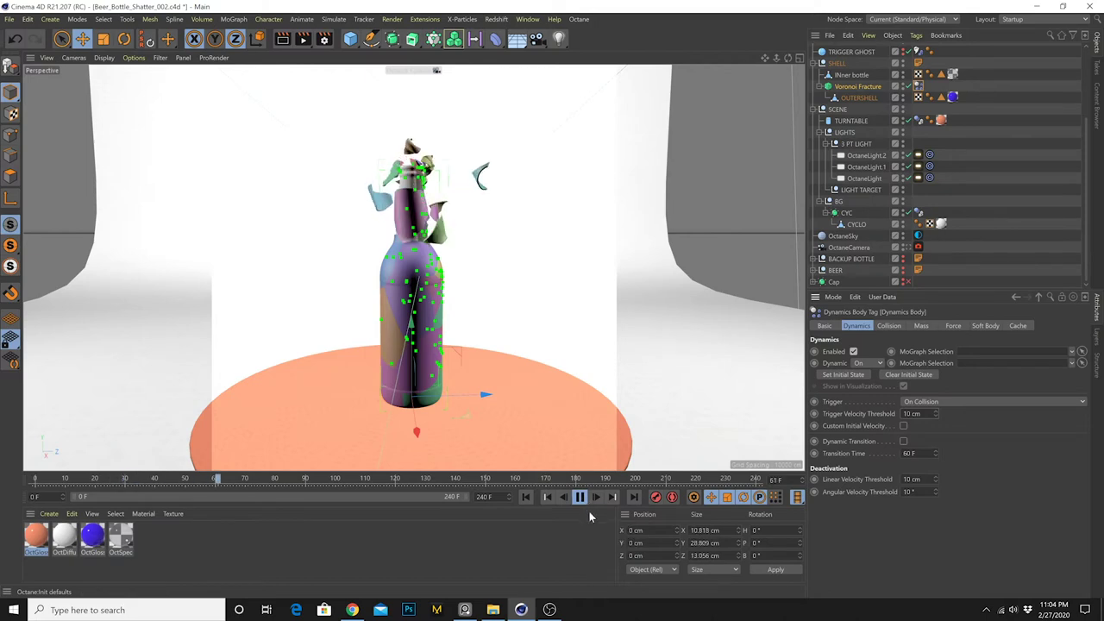
pyautogui.keyDown('alt'); pyautogui.moveTo(424, 378); pyautogui.dragTo(395, 355); pyautogui.keyUp('alt')
pyautogui.moveTo(923, 414); pyautogui.dragTo(897, 414)
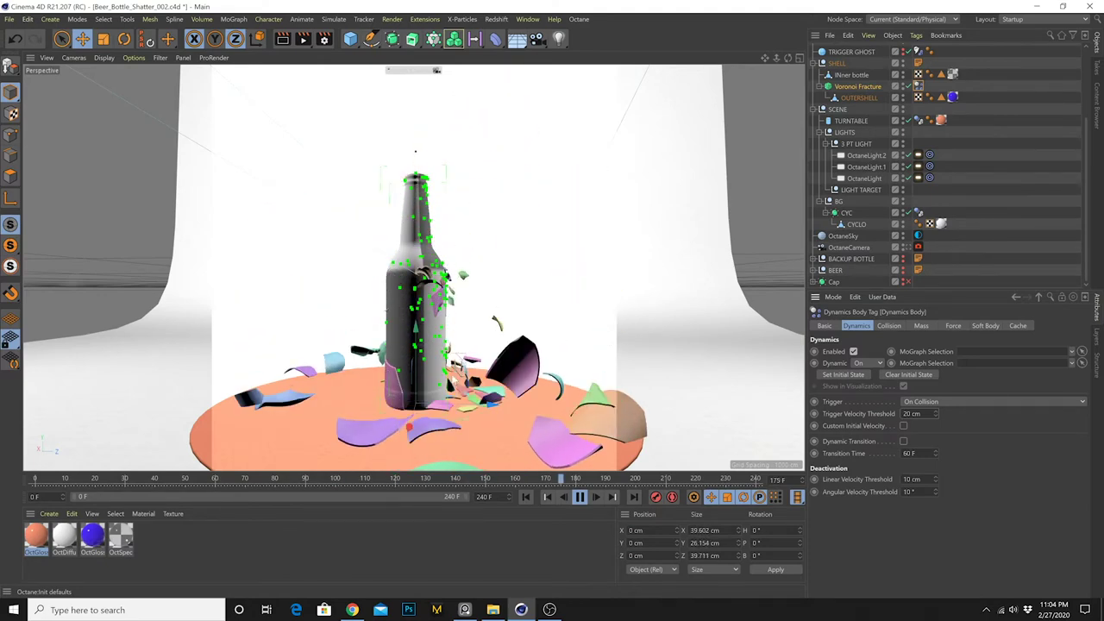
pyautogui.keyDown('alt'); pyautogui.moveTo(435, 371); pyautogui.dragTo(592, 365); pyautogui.keyUp('alt')
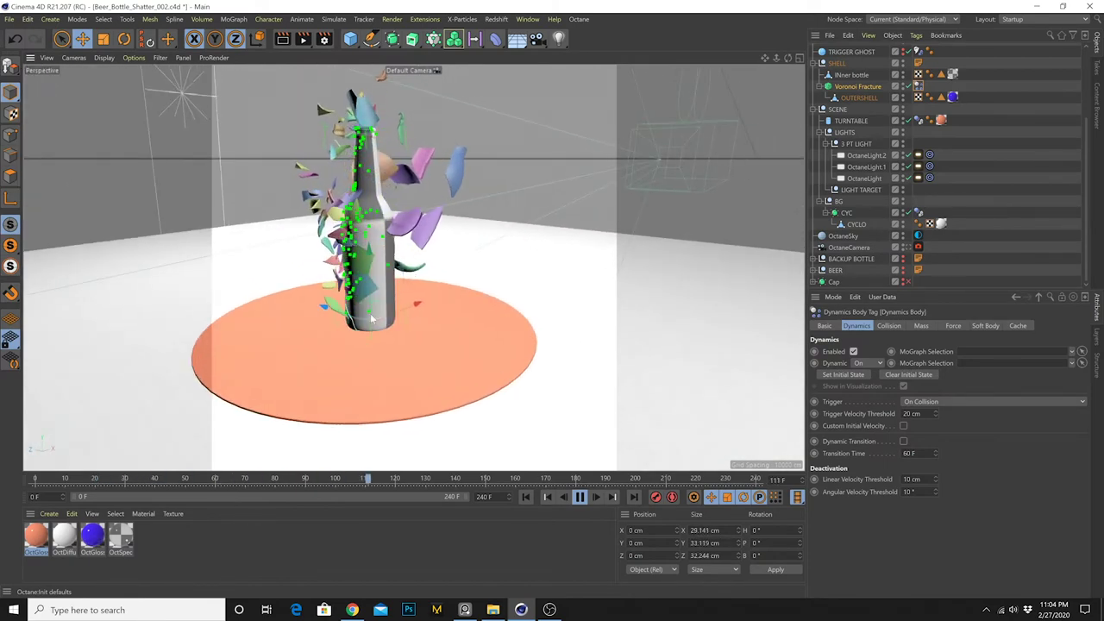
pyautogui.keyDown('alt'); pyautogui.moveTo(403, 287); pyautogui.dragTo(216, 384); pyautogui.keyUp('alt')
pyautogui.keyDown('alt'); pyautogui.moveTo(215, 383); pyautogui.dragTo(328, 339, button='middle'); pyautogui.keyUp('alt')
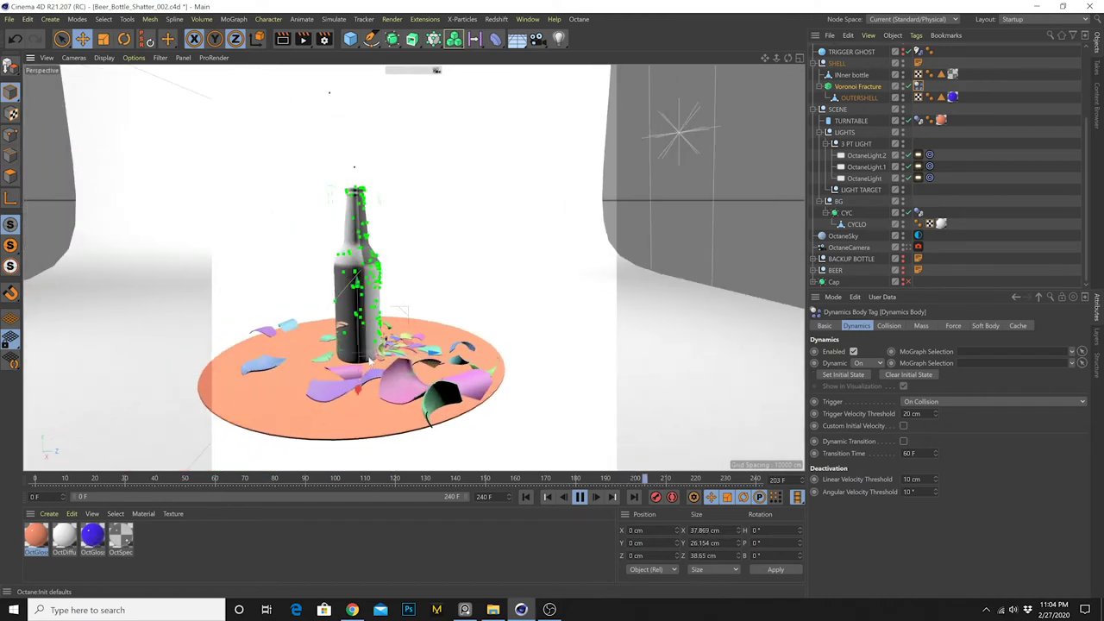
# Rewind the animation and set the Voronoi Fracture point distribution's Standard Deviation to 0.45
pyautogui.click(526, 499)
pyautogui.keyDown('alt'); pyautogui.moveTo(397, 349); pyautogui.dragTo(496, 316); pyautogui.keyUp('alt')
pyautogui.scroll(5, 449, 304)
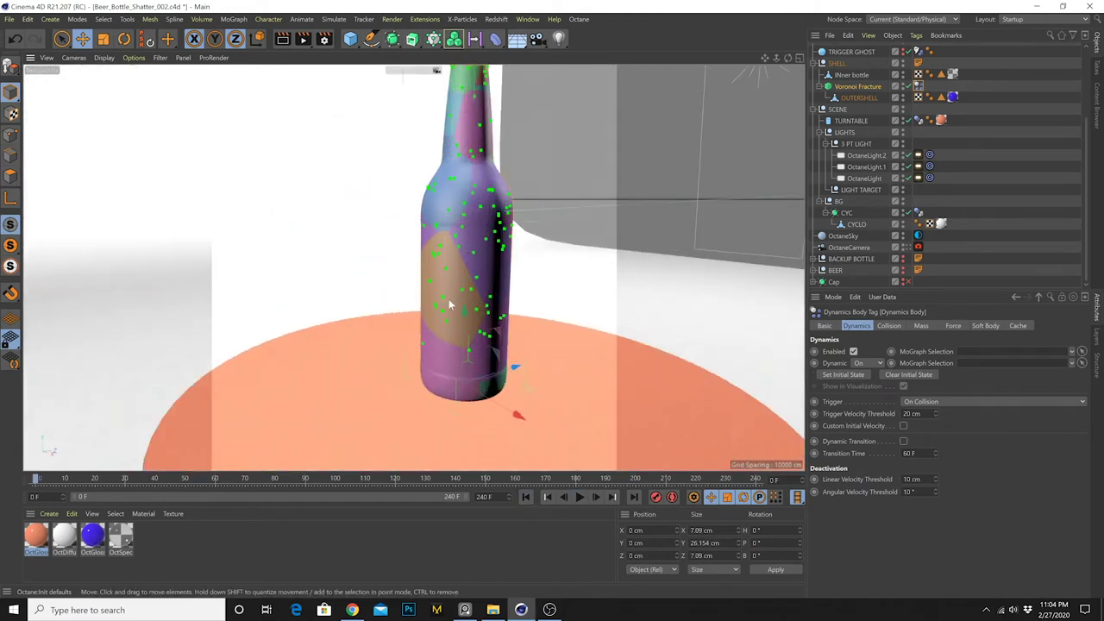
pyautogui.scroll(6, 448, 304)
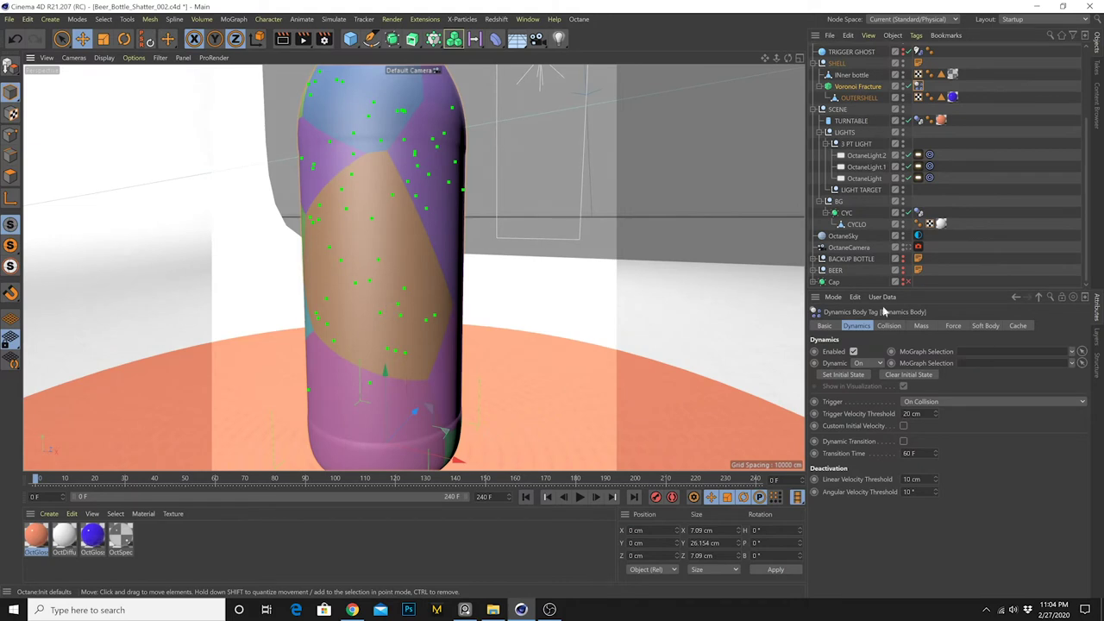
pyautogui.click(866, 88)
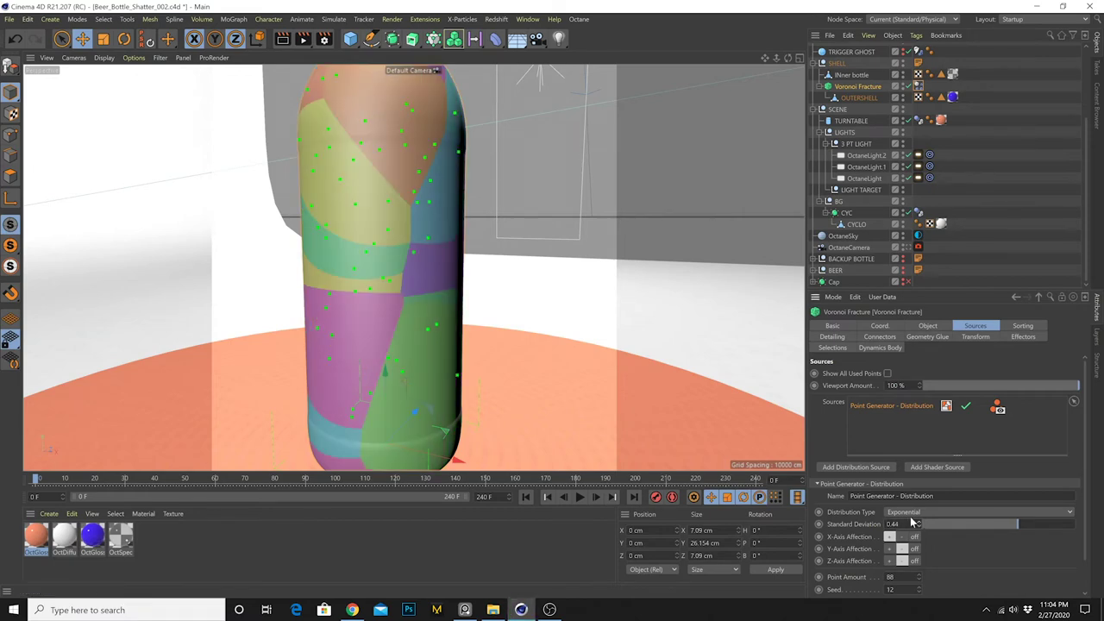
pyautogui.scroll(-5, 388, 314)
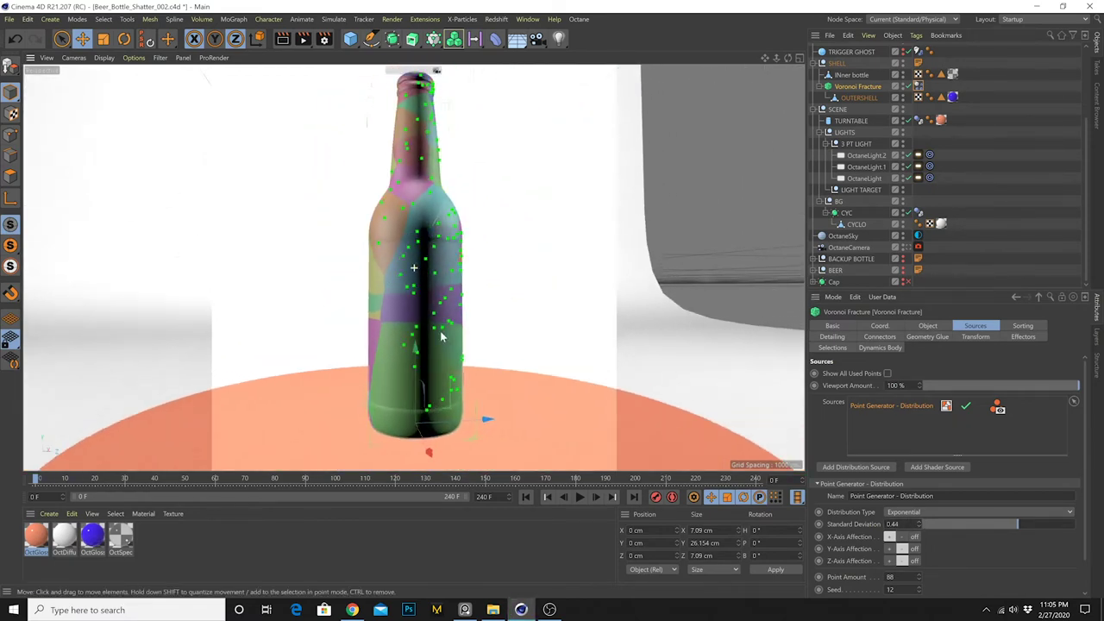
pyautogui.keyDown('alt'); pyautogui.moveTo(441, 336); pyautogui.dragTo(468, 350); pyautogui.keyUp('alt')
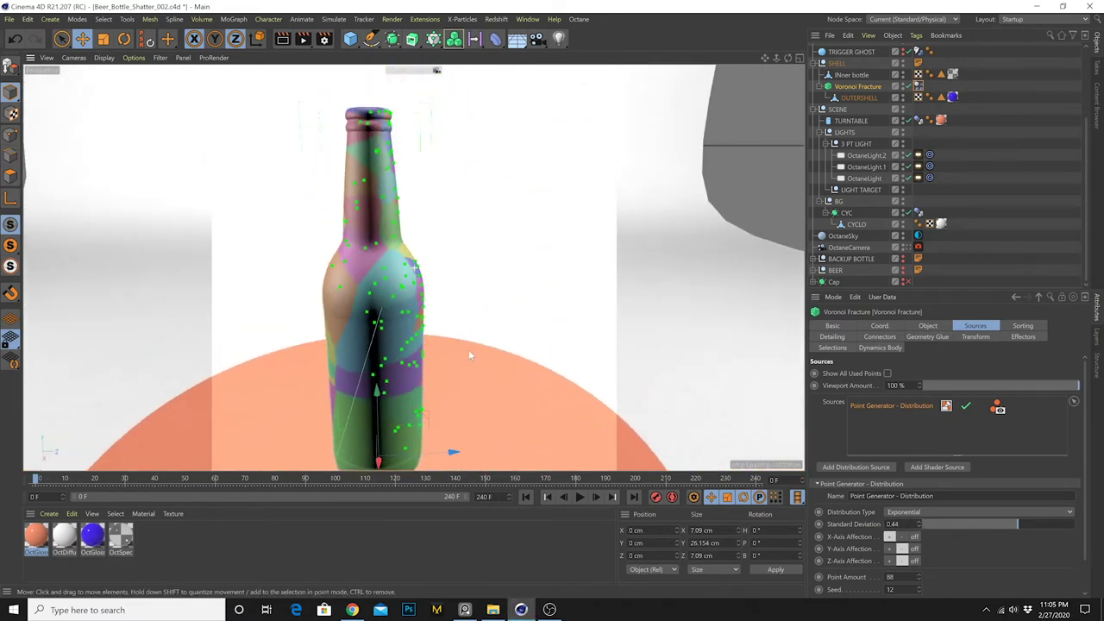
pyautogui.click(919, 521)
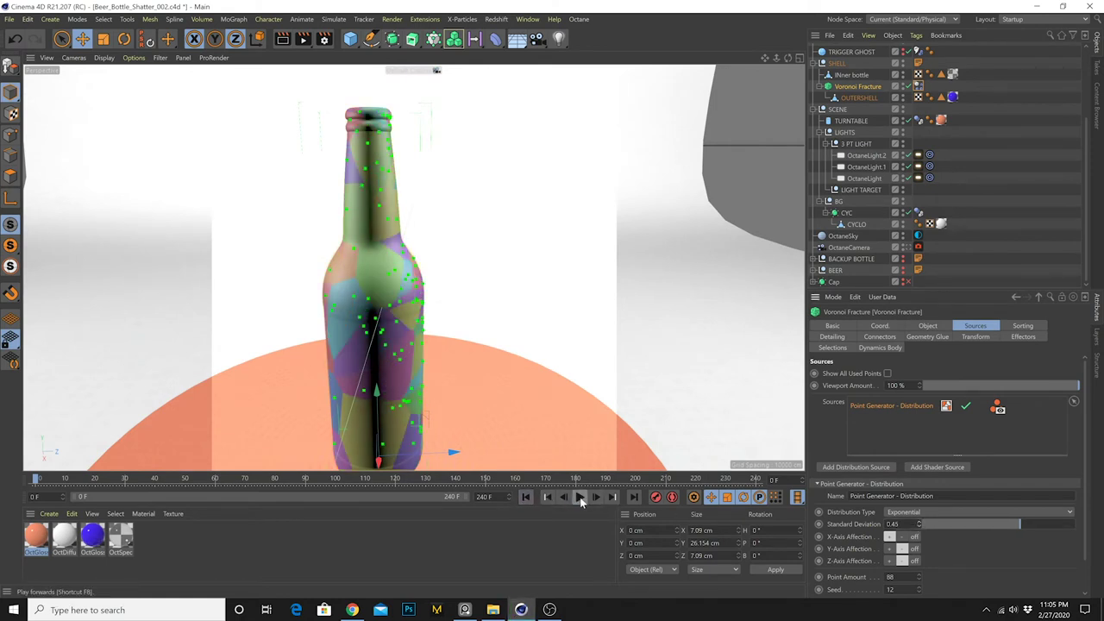
# Play the simulation and examine how the revised fracture pattern breaks off the bottle
pyautogui.scroll(-5, 471, 385)
pyautogui.keyDown('alt'); pyautogui.moveTo(486, 387); pyautogui.dragTo(460, 358, button='middle'); pyautogui.keyUp('alt')
pyautogui.scroll(2, 402, 340)
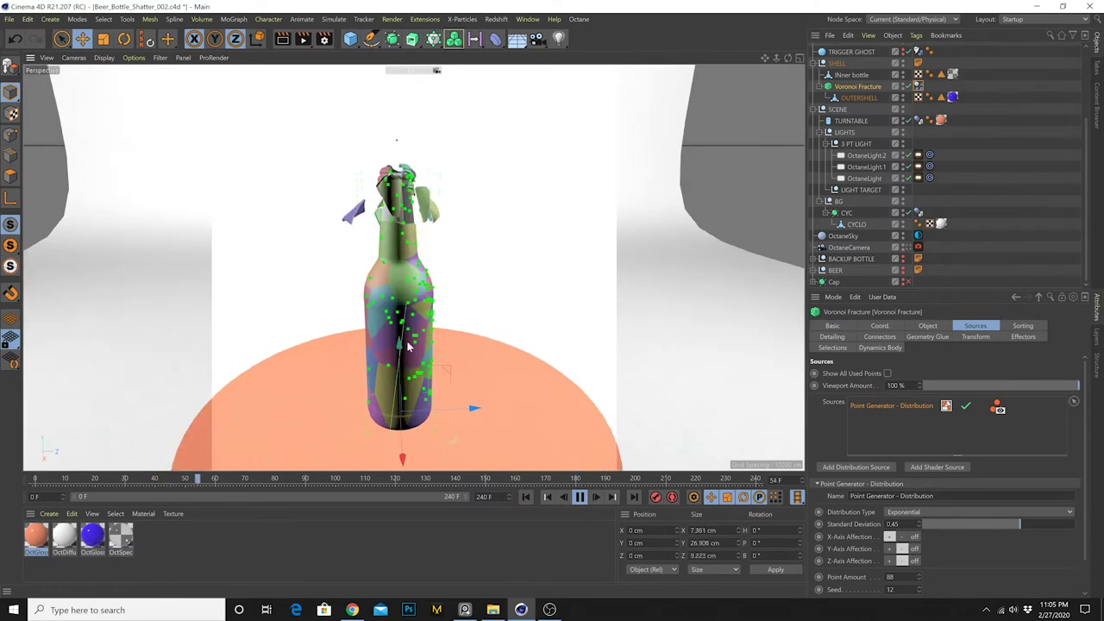
pyautogui.keyDown('alt'); pyautogui.moveTo(396, 342); pyautogui.dragTo(409, 302); pyautogui.keyUp('alt')
pyautogui.keyDown('alt'); pyautogui.moveTo(422, 420); pyautogui.dragTo(399, 400); pyautogui.keyUp('alt')
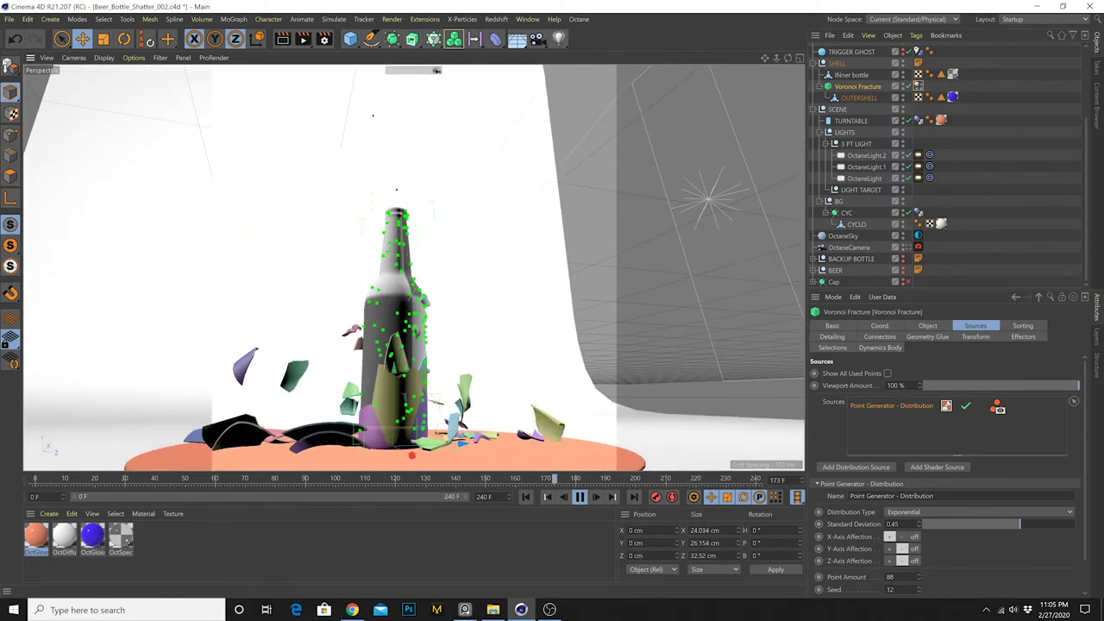
# Try Trigger Velocity Thresholds of 12 cm and 8 cm on the Voronoi Fracture's Dynamics Body tag, checking the falling shards during playback
pyautogui.click(917, 86)
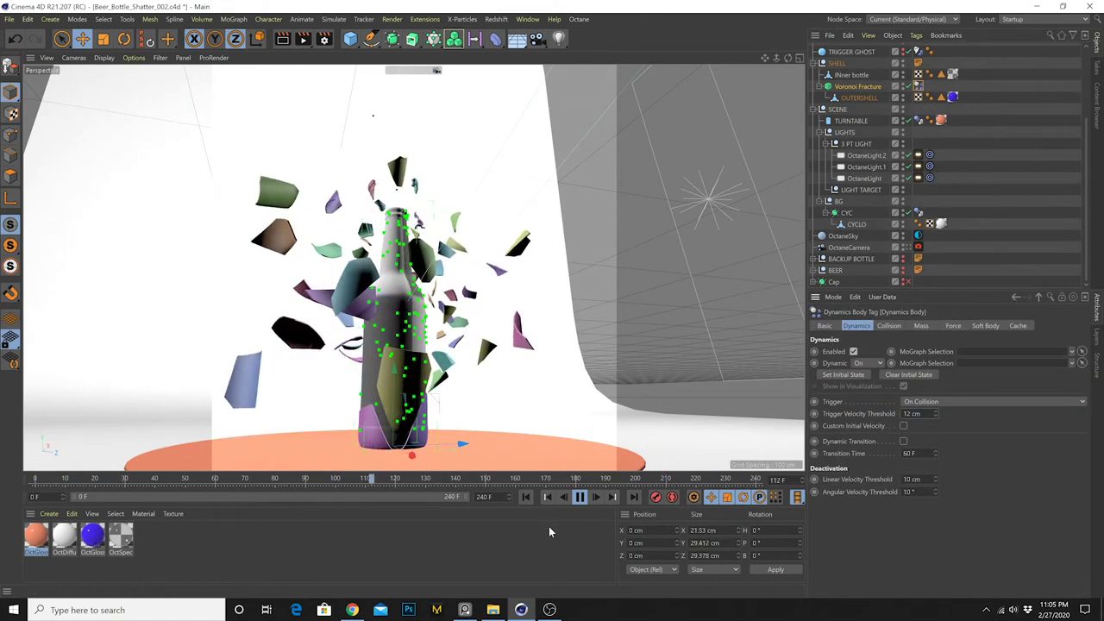
pyautogui.keyDown('alt'); pyautogui.moveTo(396, 357); pyautogui.dragTo(218, 377); pyautogui.keyUp('alt')
pyautogui.keyDown('alt'); pyautogui.moveTo(429, 410); pyautogui.dragTo(385, 377, button='middle'); pyautogui.keyUp('alt')
pyautogui.keyDown('alt'); pyautogui.moveTo(350, 405); pyautogui.dragTo(573, 414); pyautogui.keyUp('alt')
pyautogui.moveTo(928, 414); pyautogui.dragTo(851, 427)
pyautogui.write('8')
pyautogui.press('Return')
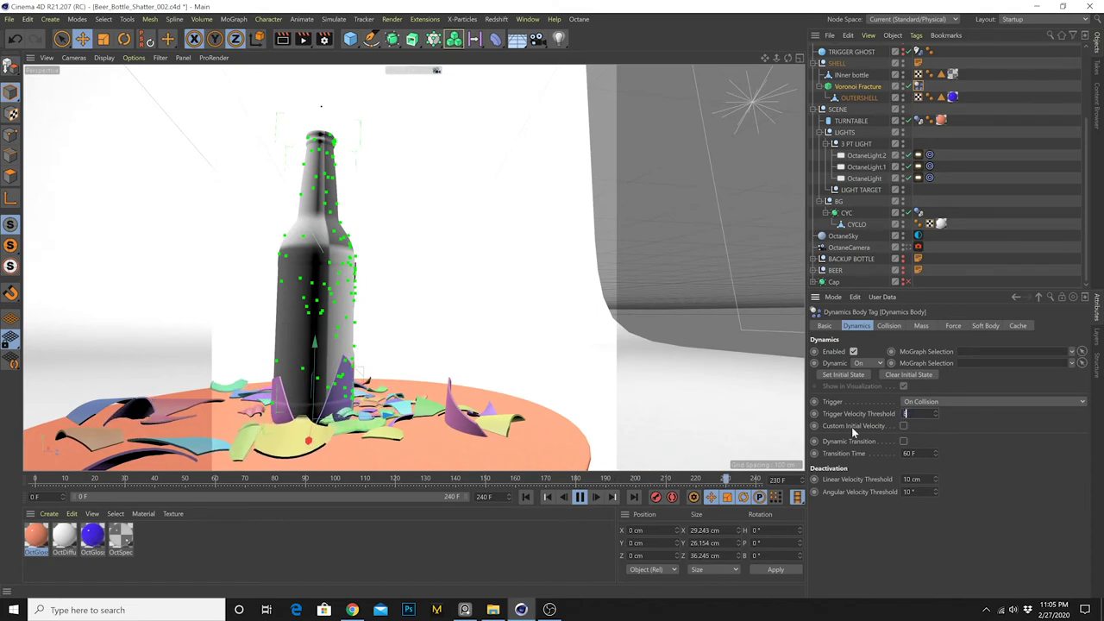
pyautogui.keyDown('alt'); pyautogui.moveTo(447, 373); pyautogui.dragTo(484, 373); pyautogui.keyUp('alt')
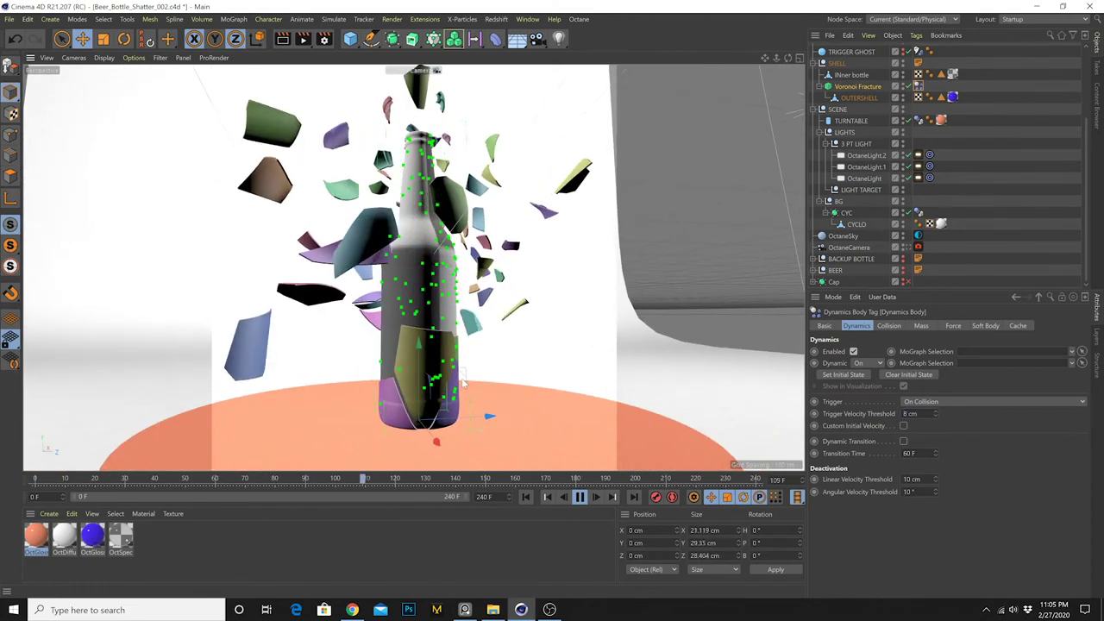
# Set the Dynamics Body tag's Trigger Velocity Threshold to 14 cm and check the shatter from around the bottle
pyautogui.moveTo(919, 414); pyautogui.dragTo(803, 414)
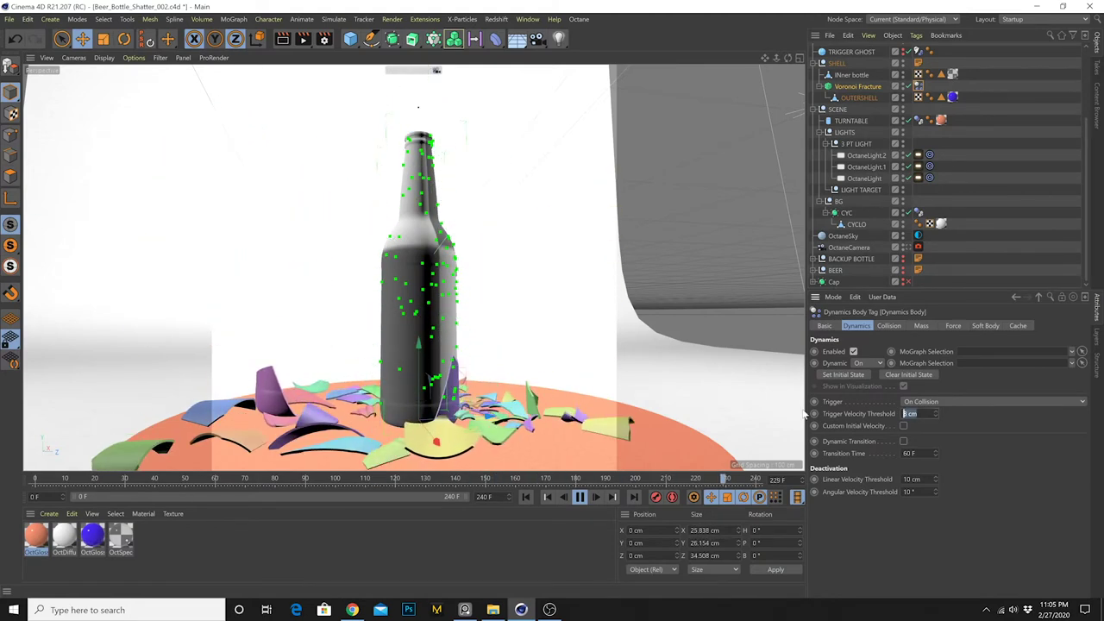
pyautogui.write('14')
pyautogui.press('Return')
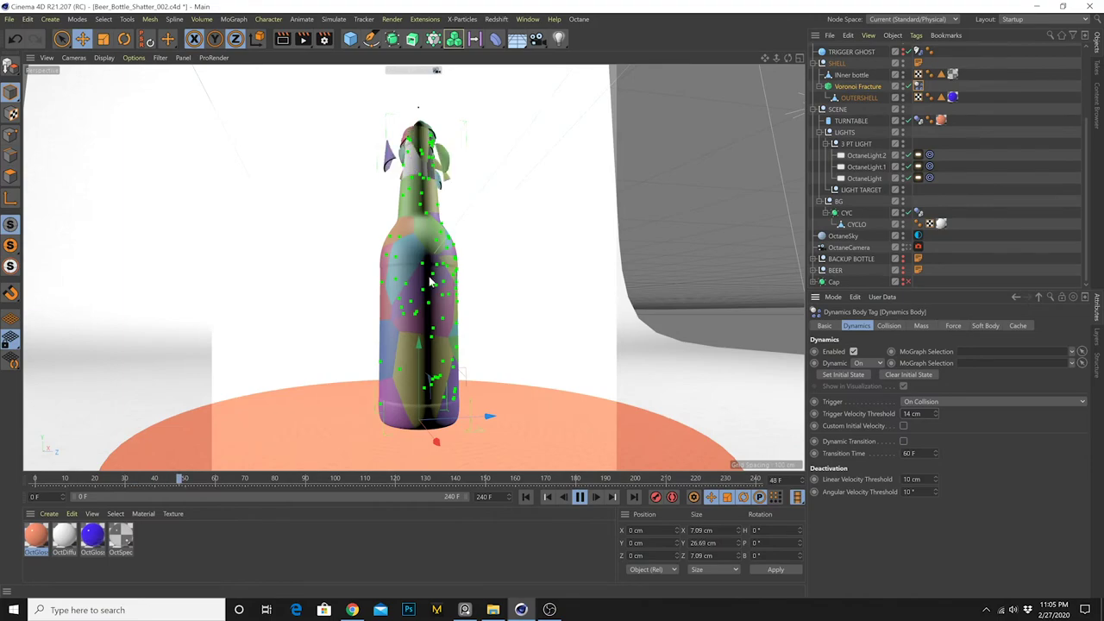
pyautogui.keyDown('alt'); pyautogui.moveTo(430, 281); pyautogui.dragTo(672, 137); pyautogui.keyUp('alt')
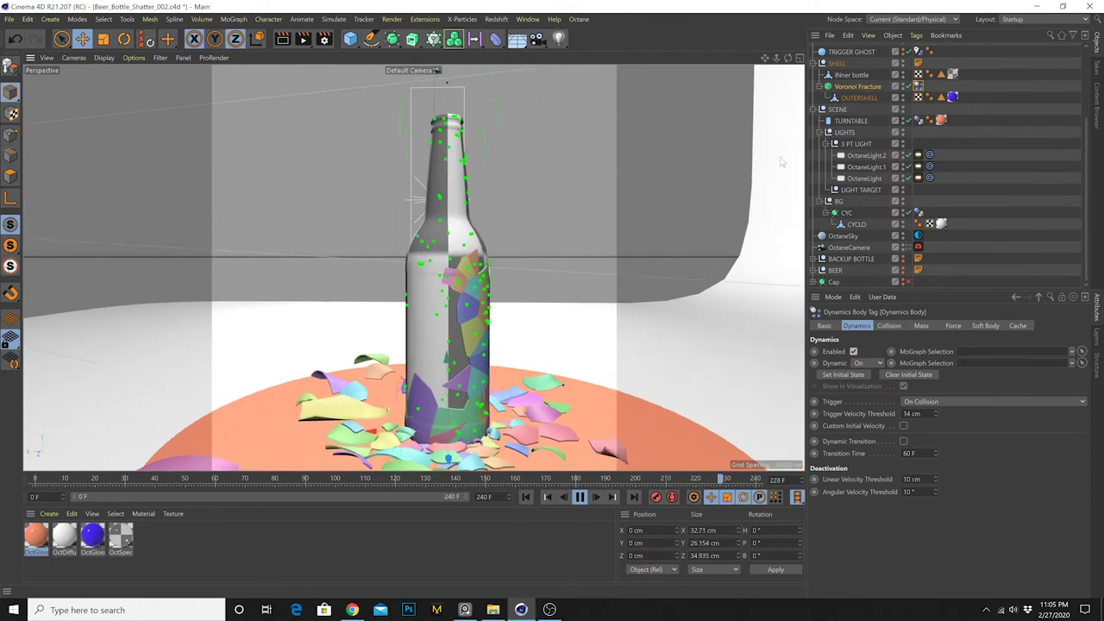
# Set the TRIGGER GHOST sphere's radius to 5 cm and review the replayed shatter from several angles
pyautogui.scroll(3, 835, 151)
pyautogui.click(866, 157)
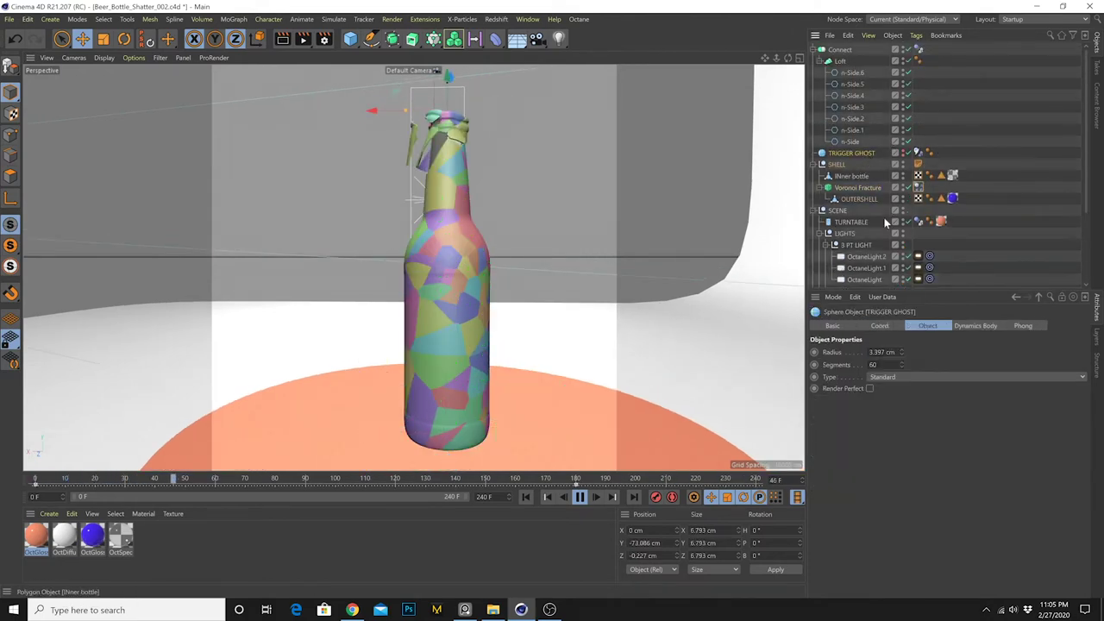
pyautogui.doubleClick(884, 352)
pyautogui.write('5')
pyautogui.press('Return')
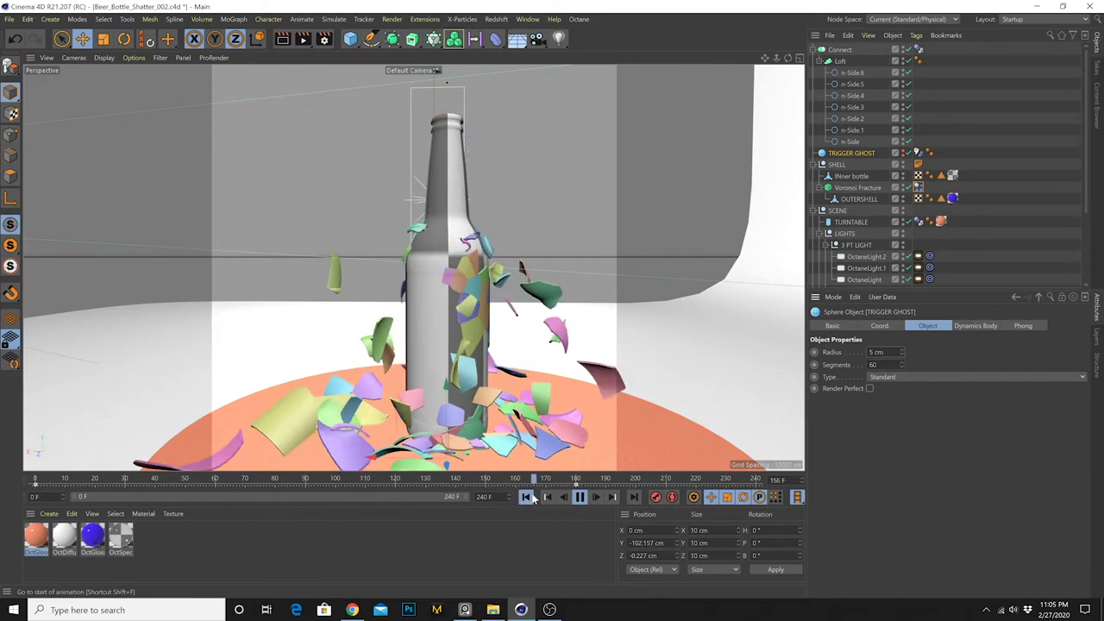
pyautogui.keyDown('alt'); pyautogui.moveTo(459, 354); pyautogui.dragTo(391, 335); pyautogui.keyUp('alt')
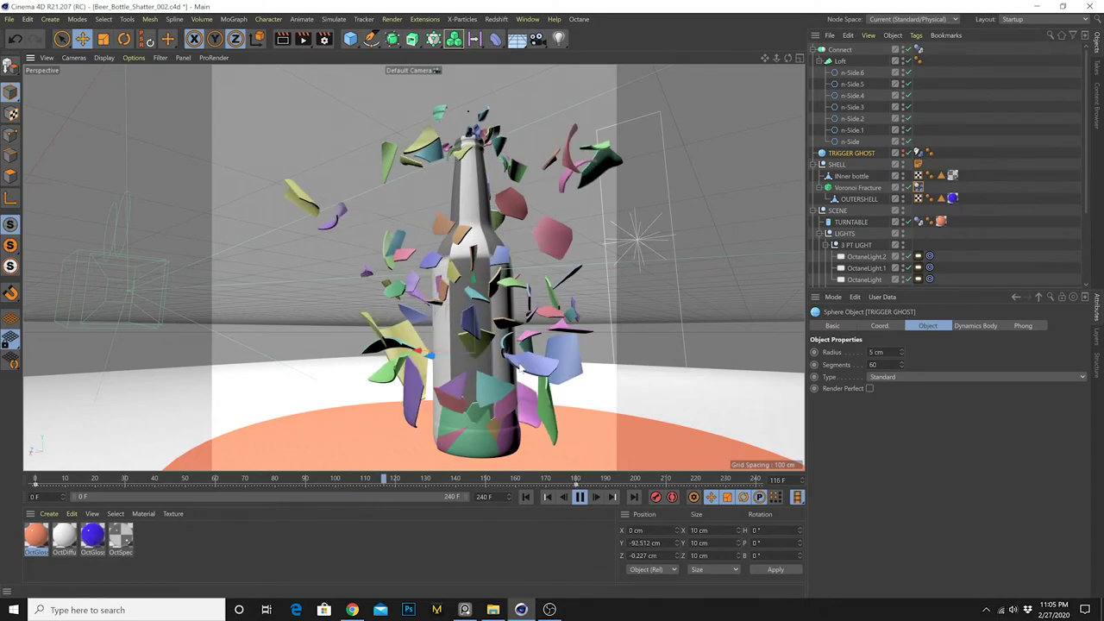
pyautogui.keyDown('alt'); pyautogui.moveTo(468, 369); pyautogui.dragTo(699, 409); pyautogui.keyUp('alt')
pyautogui.keyDown('alt'); pyautogui.moveTo(699, 409); pyautogui.dragTo(587, 355, button='middle'); pyautogui.keyUp('alt')
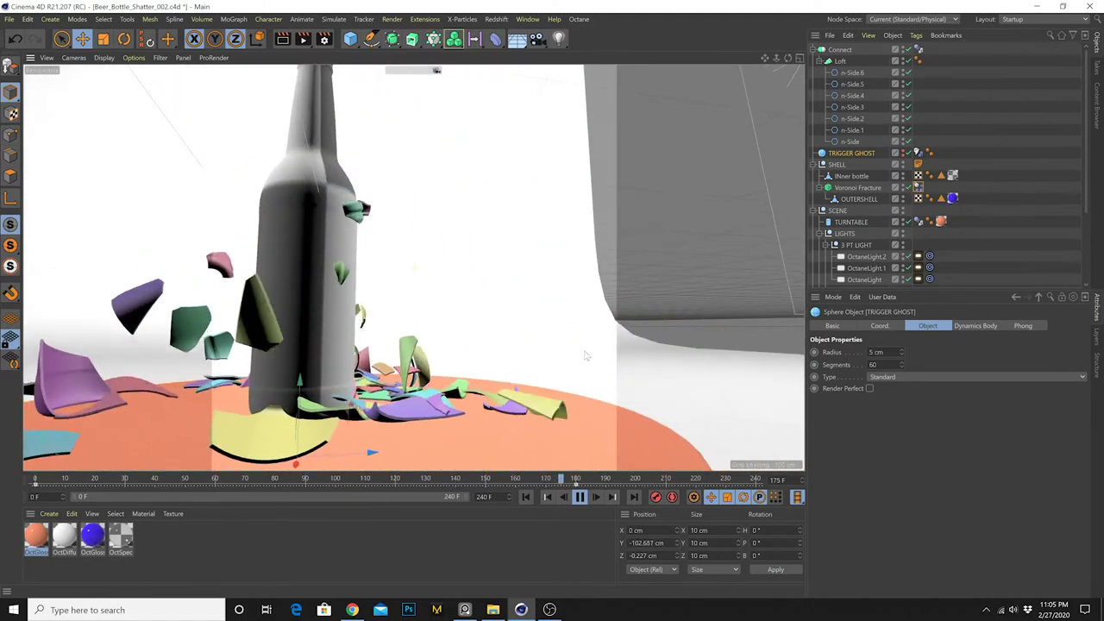
# Look through the OctaneCamera and start rendering the scene in the Octane Live Viewer
pyautogui.scroll(-3, 973, 233)
pyautogui.click(908, 248)
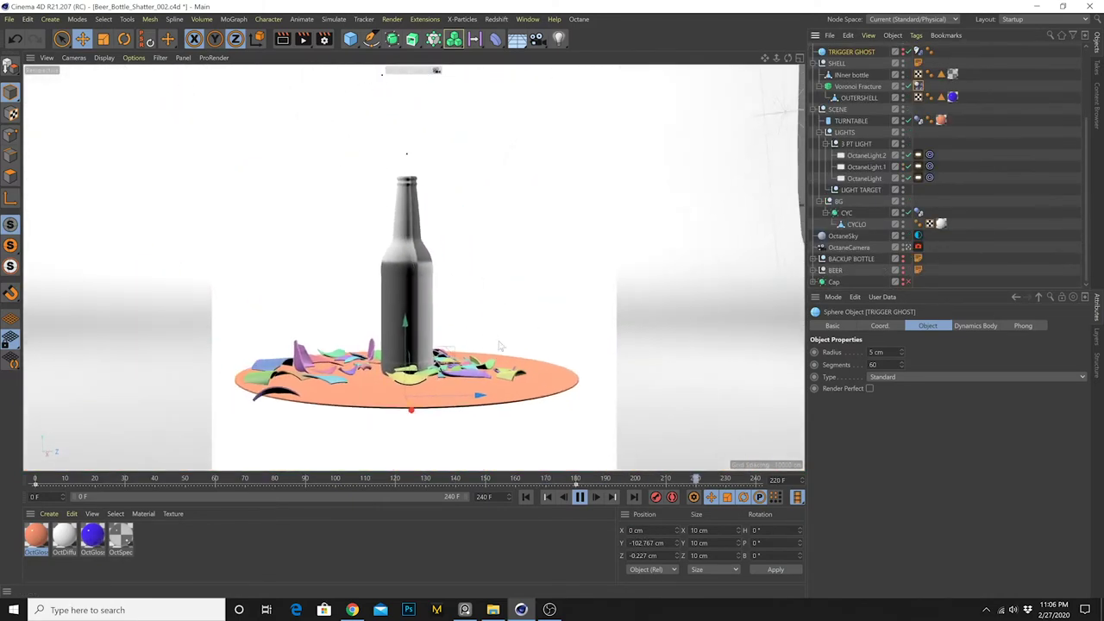
pyautogui.click(578, 19)
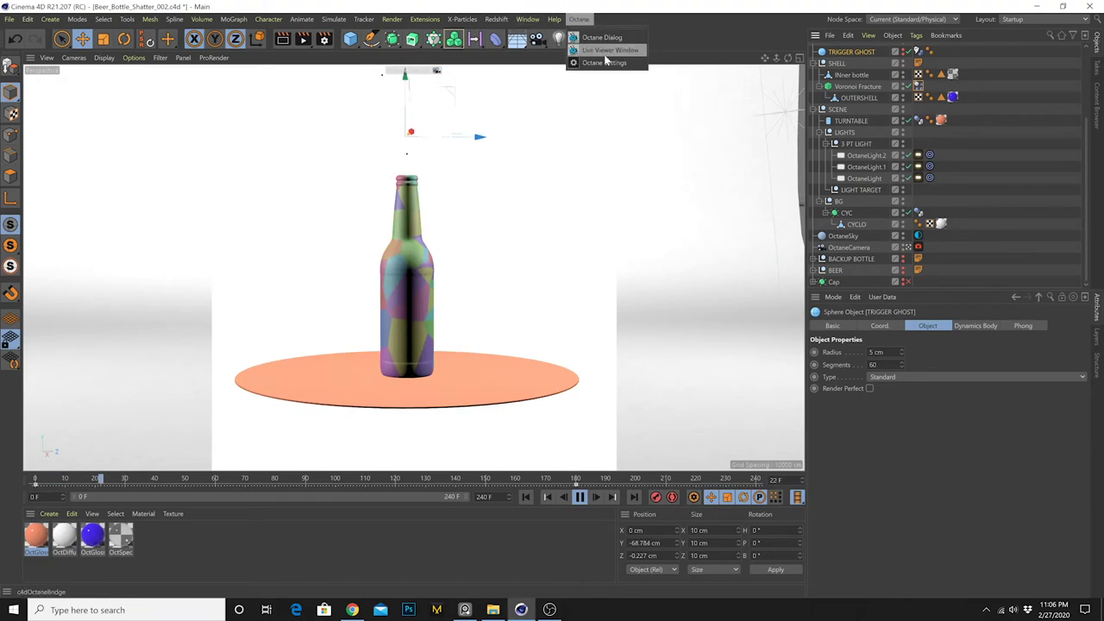
pyautogui.click(604, 49)
pyautogui.moveTo(387, 184); pyautogui.dragTo(402, 73)
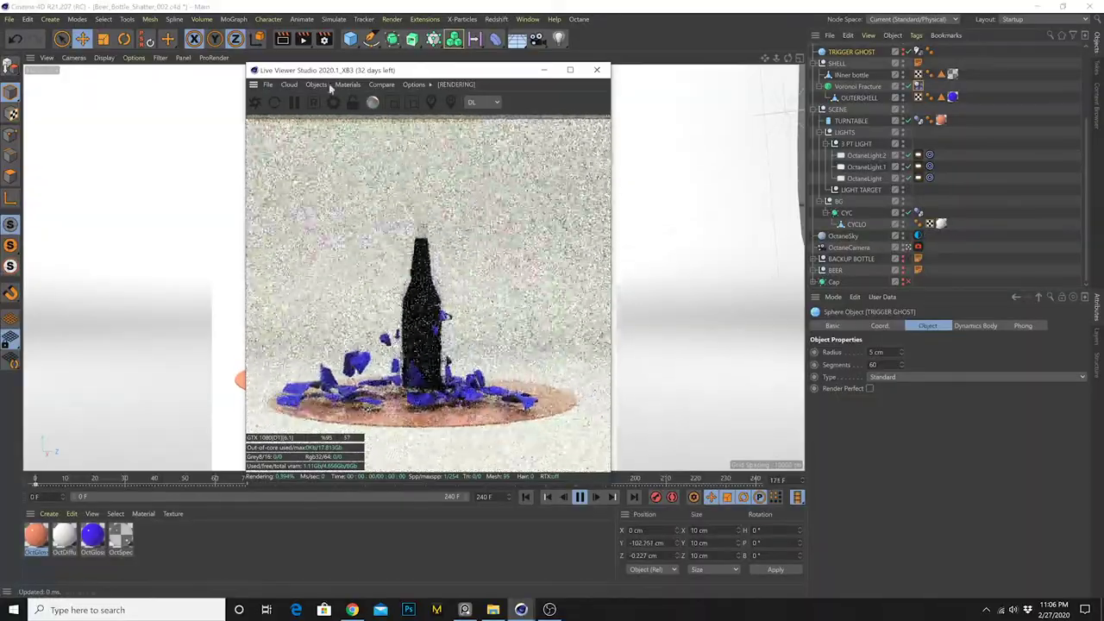
# Enable Fake shadows in the common settings of the OctSpecular1 material
pyautogui.click(120, 537)
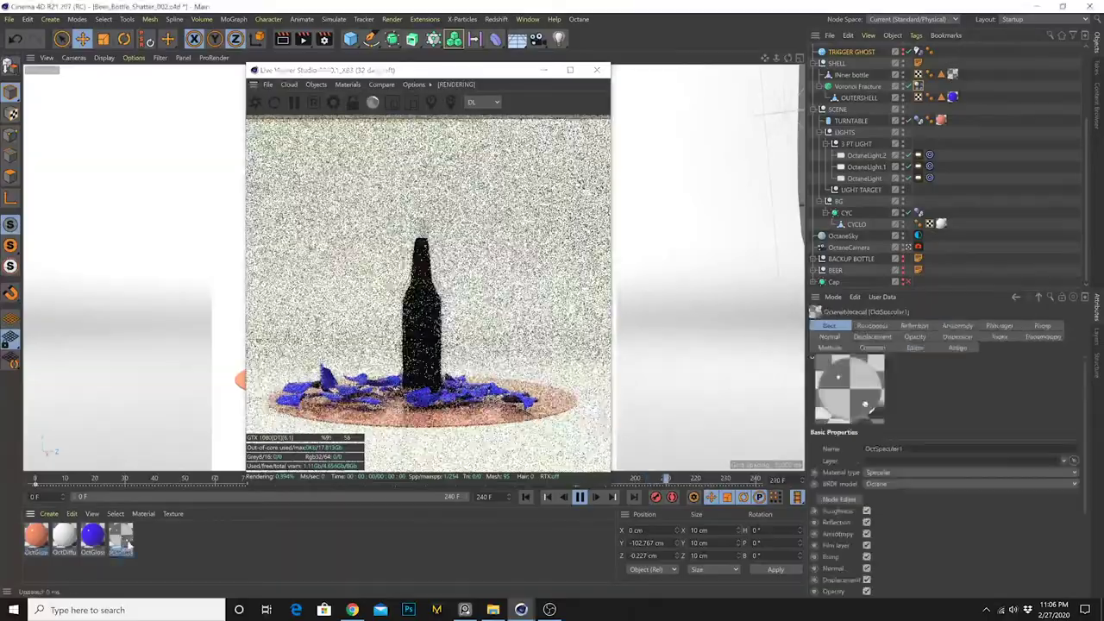
pyautogui.click(872, 348)
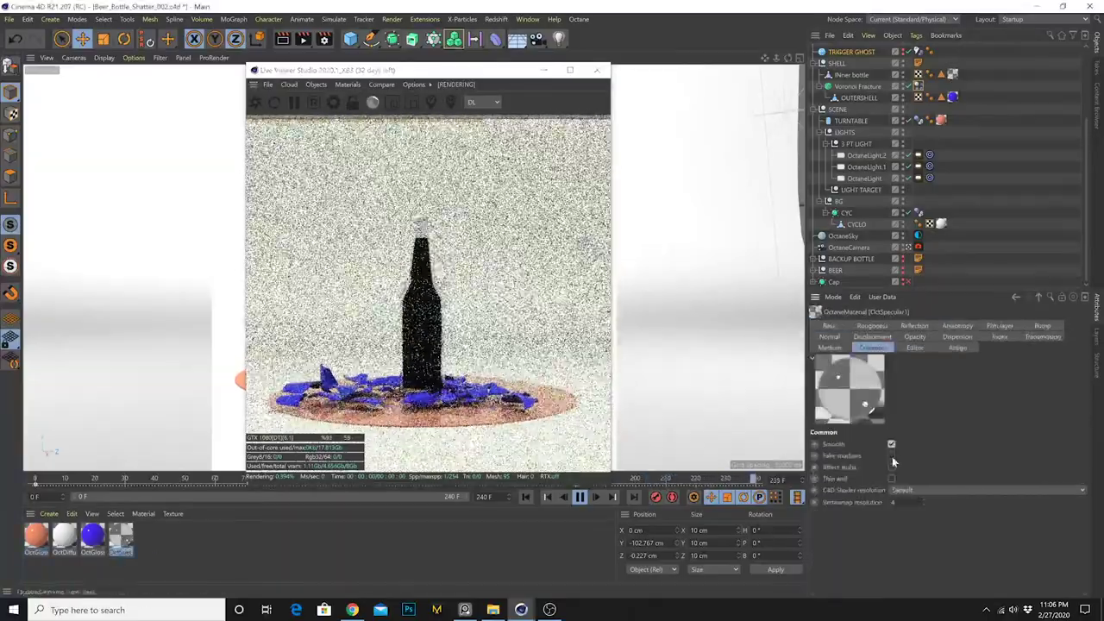
# Switch the Octane kernel to Pathtracing with 512 max samples and diffuse and specular depths of 10, then close the settings
pyautogui.click(332, 102)
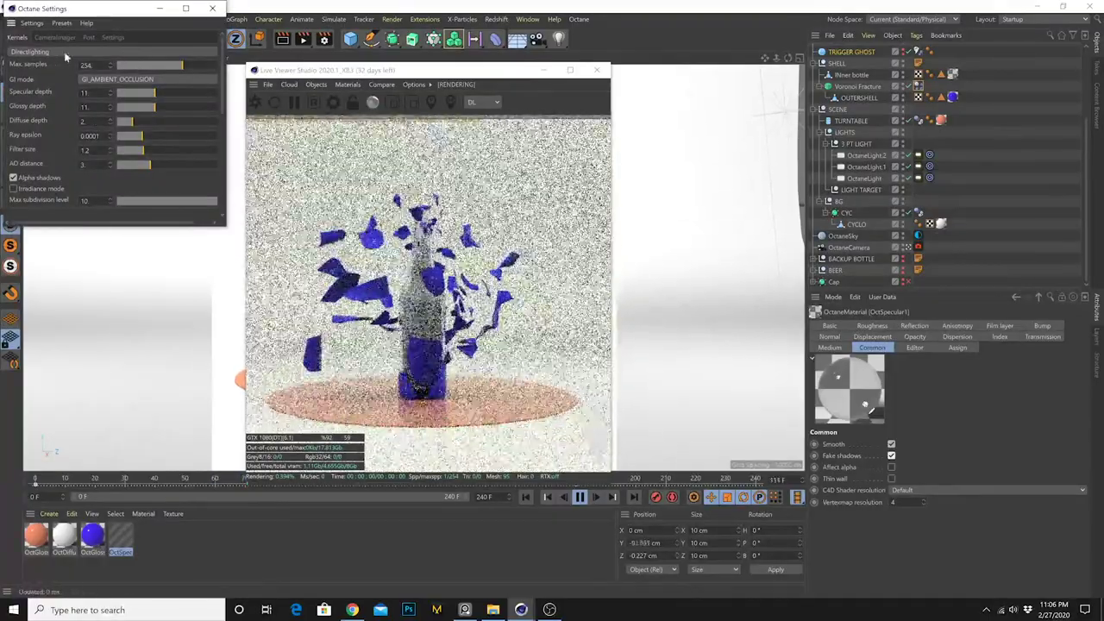
pyautogui.click(64, 51)
pyautogui.click(44, 92)
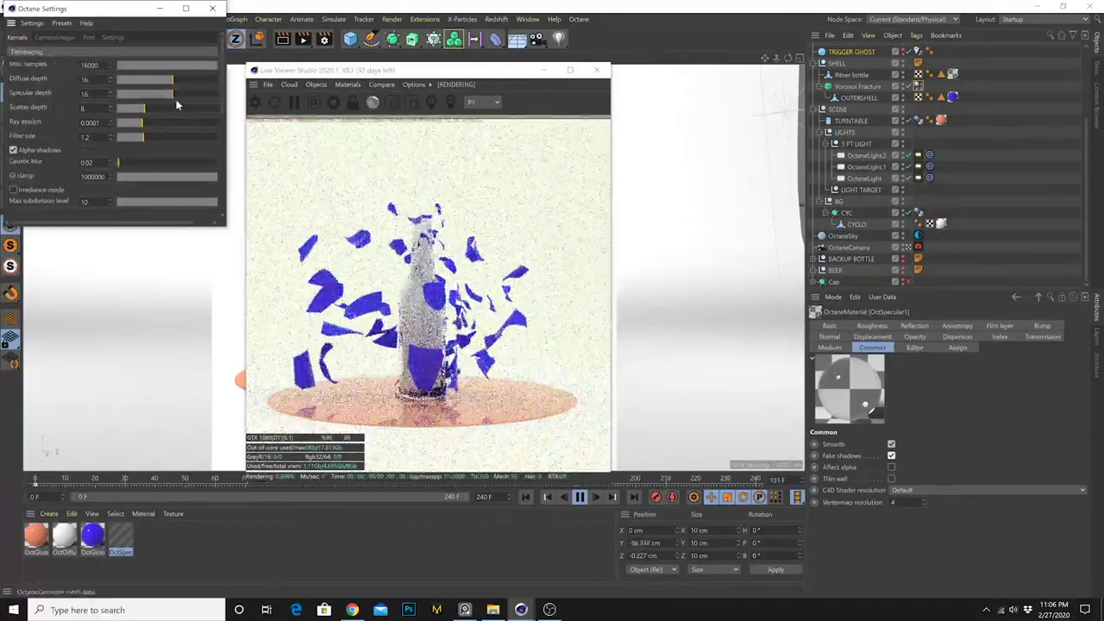
pyautogui.write('512')
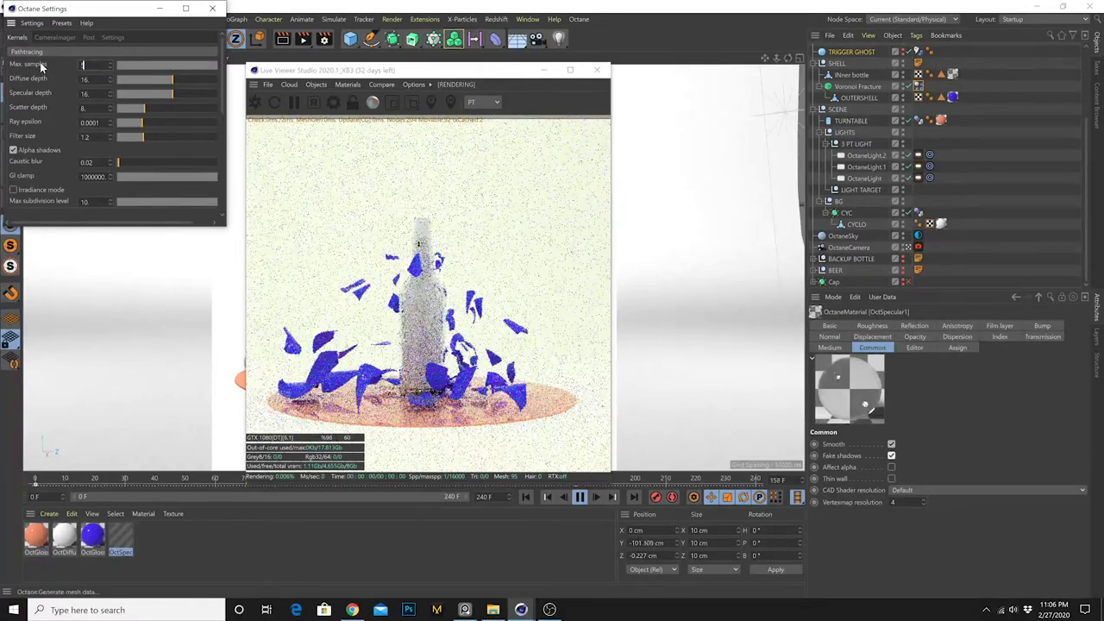
pyautogui.press('Return')
pyautogui.press('Tab')
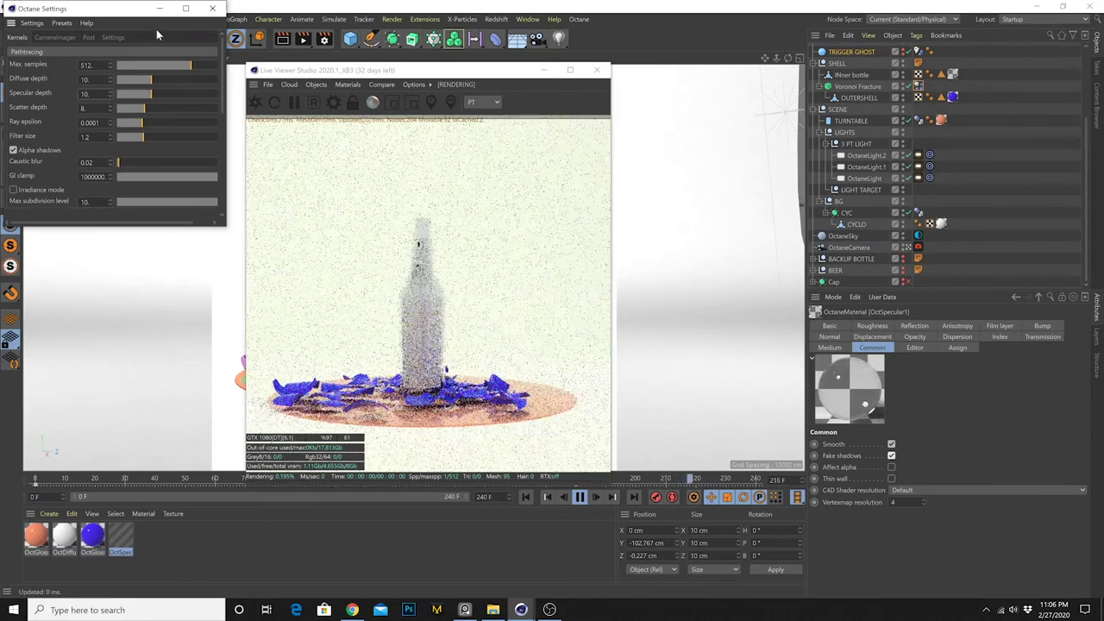
pyautogui.click(219, 7)
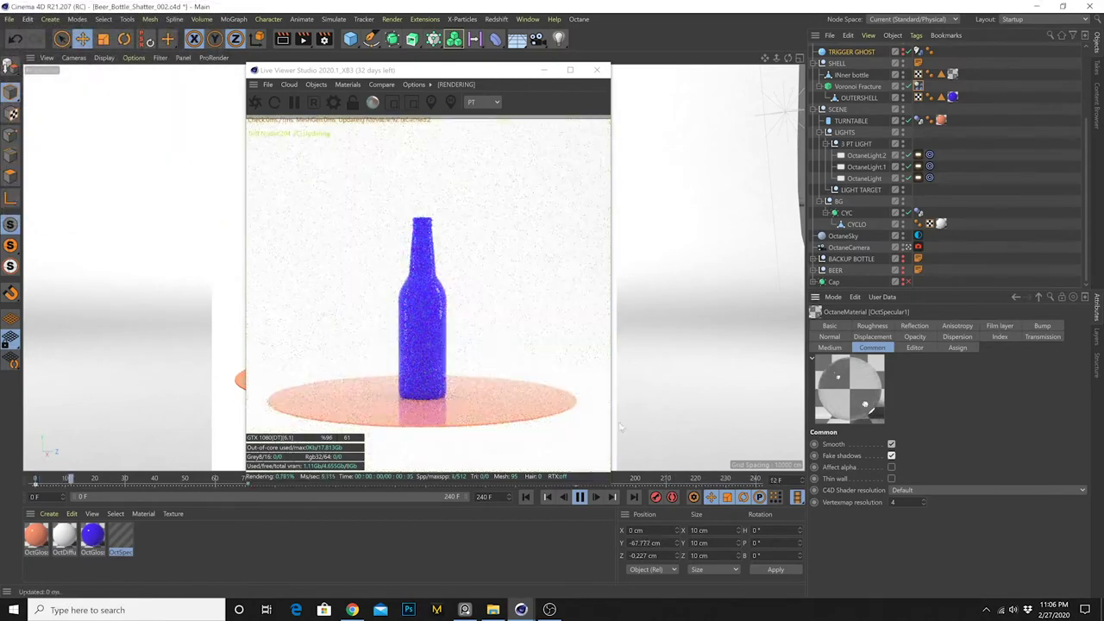
# Stop playback at frame 88, then reposition and enlarge the Live Viewer so the shattering bottle stays visible in the viewport
pyautogui.click(580, 497)
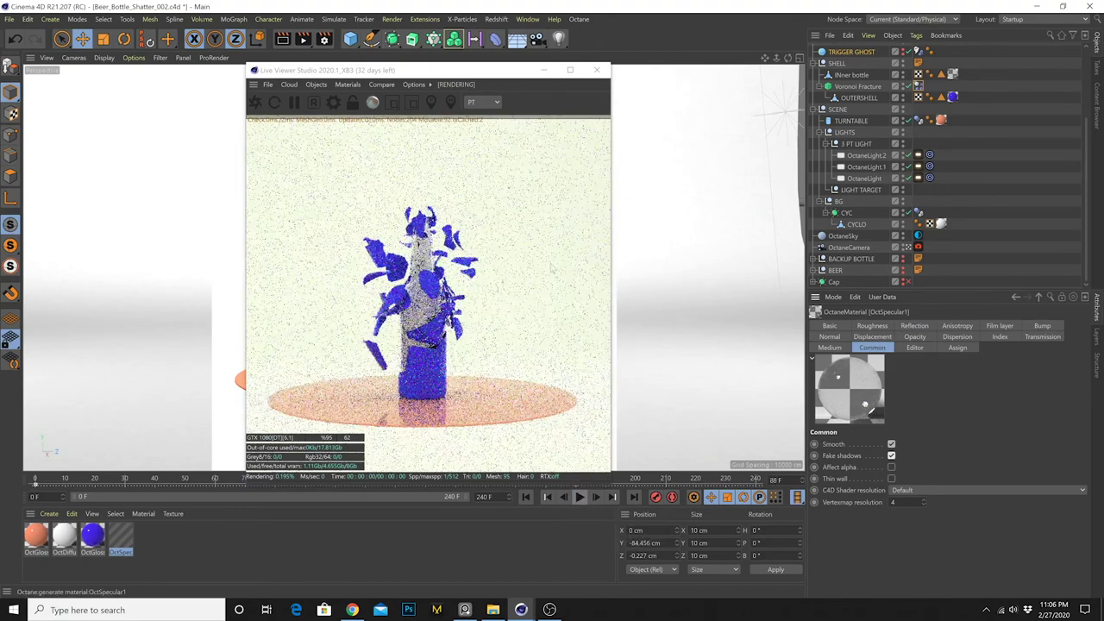
pyautogui.moveTo(509, 78); pyautogui.dragTo(267, 19)
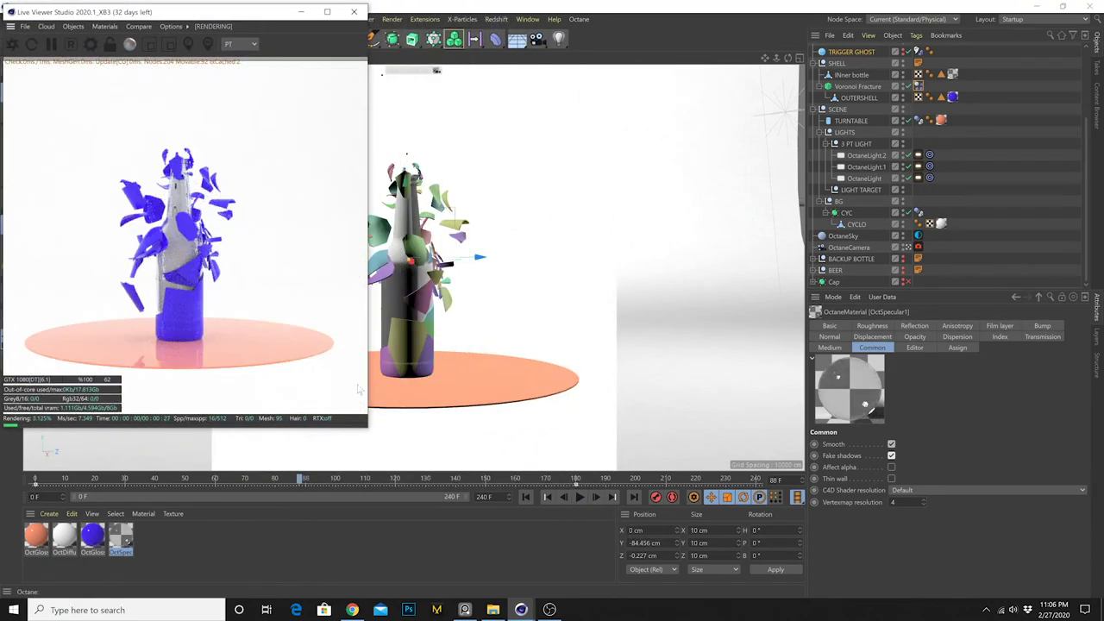
pyautogui.moveTo(363, 427); pyautogui.dragTo(396, 473)
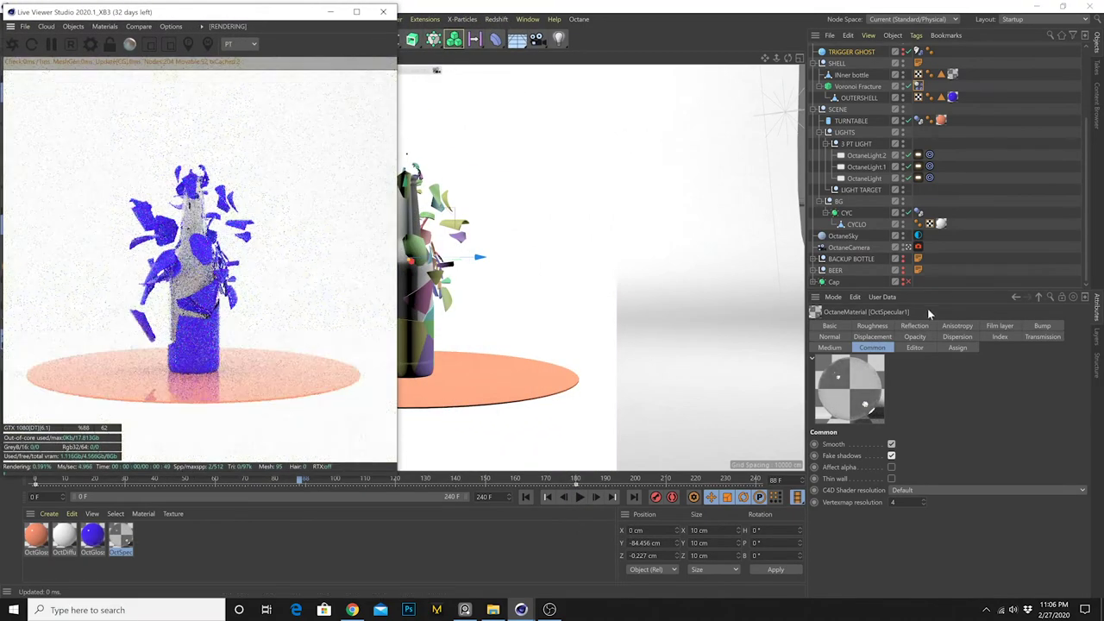
# Set the OctaneCamera's focal length to 140 and play the shatter animation, stopping at frame 191
pyautogui.click(849, 247)
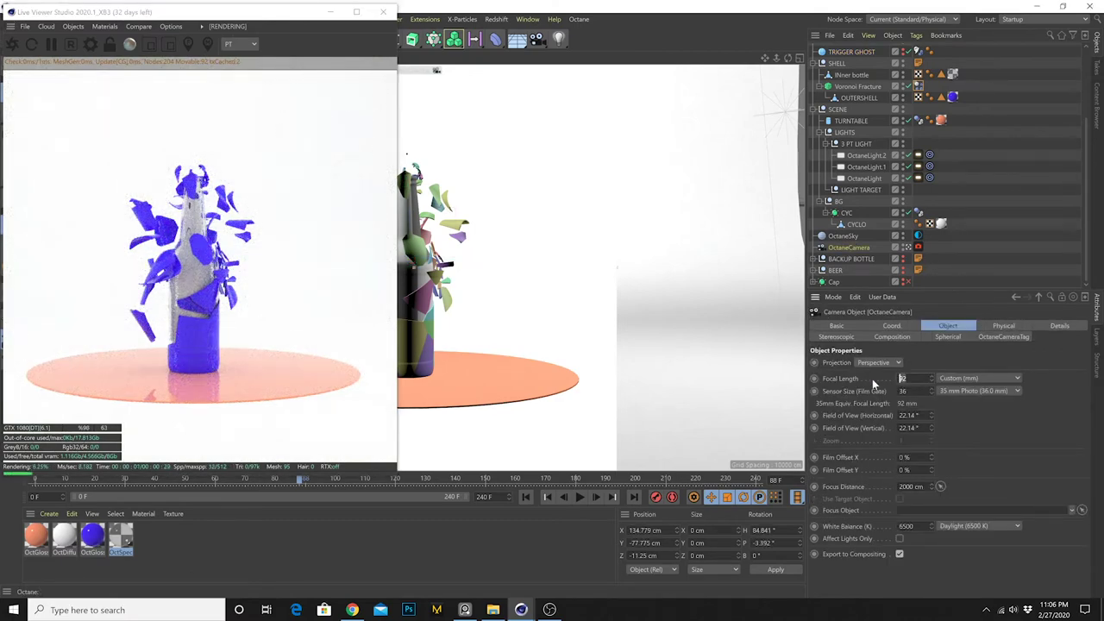
pyautogui.write('140')
pyautogui.press('Return')
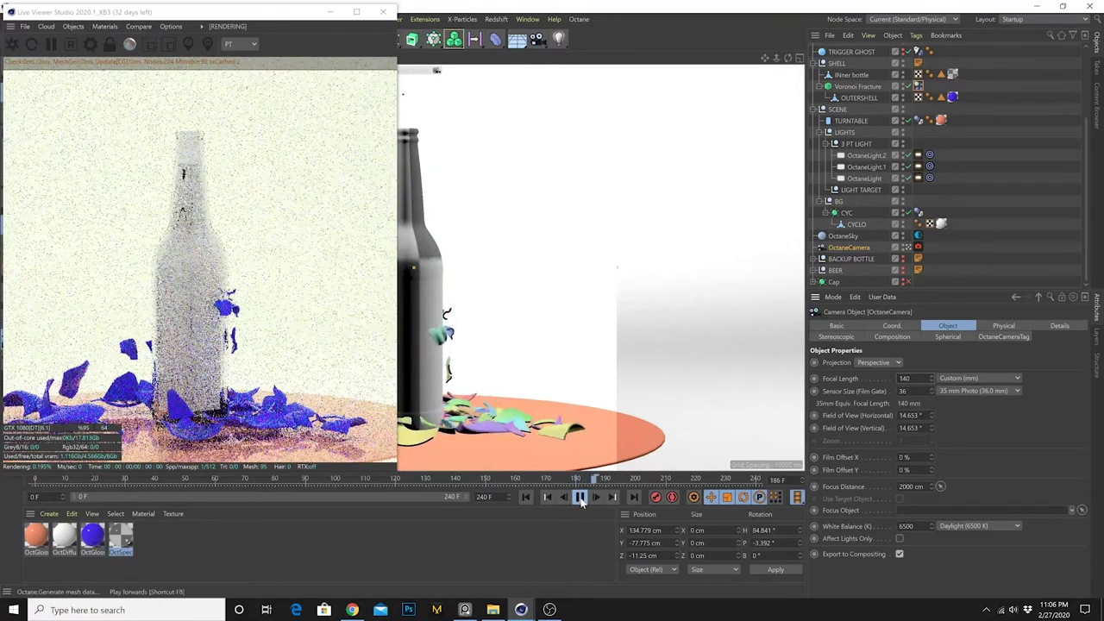
pyautogui.click(582, 503)
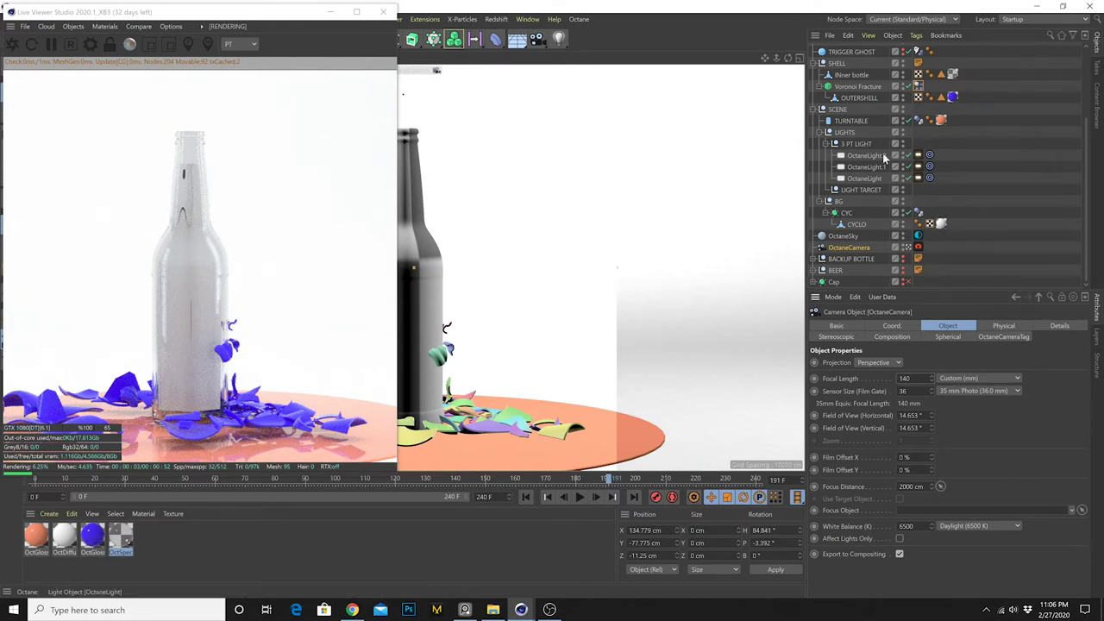
# Lower the power of the three OctaneLight tags together to about 189
pyautogui.click(122, 538)
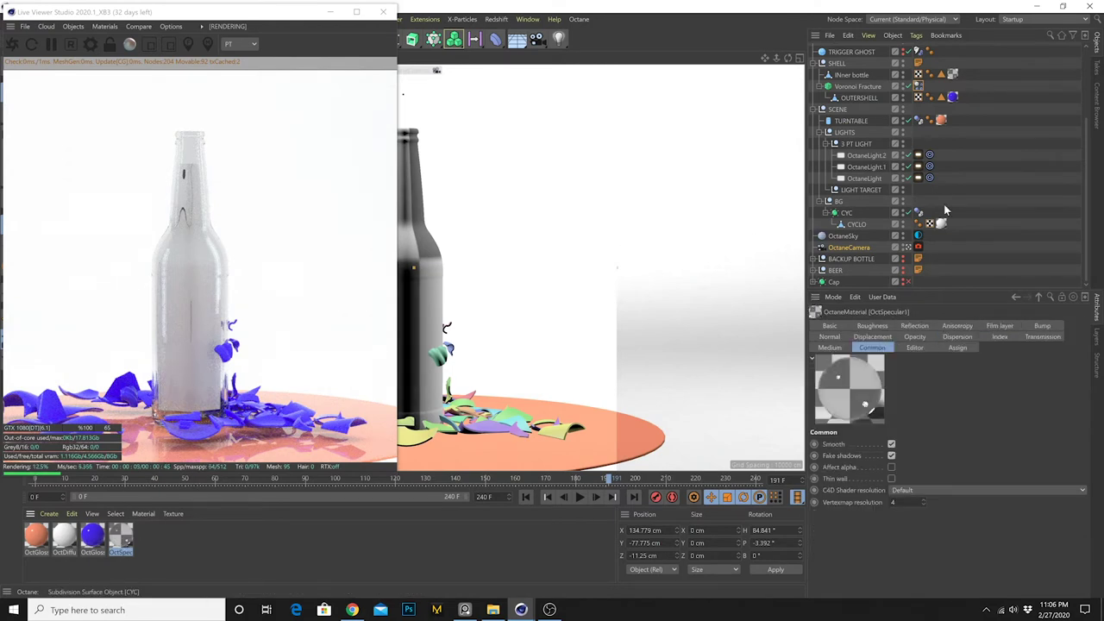
pyautogui.click(918, 157)
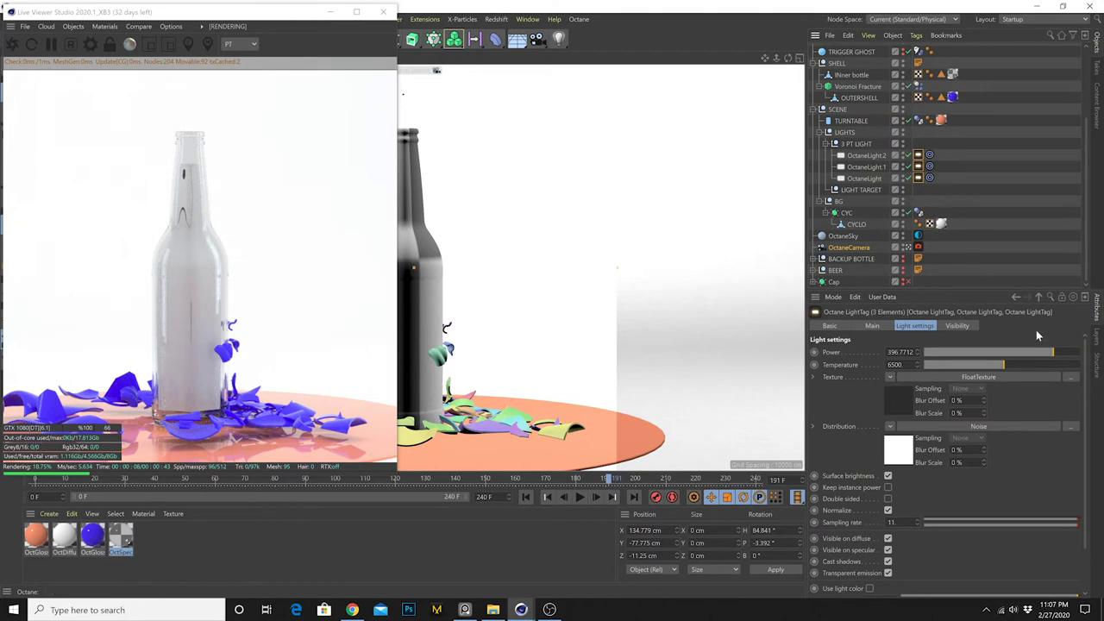
pyautogui.click(1048, 352)
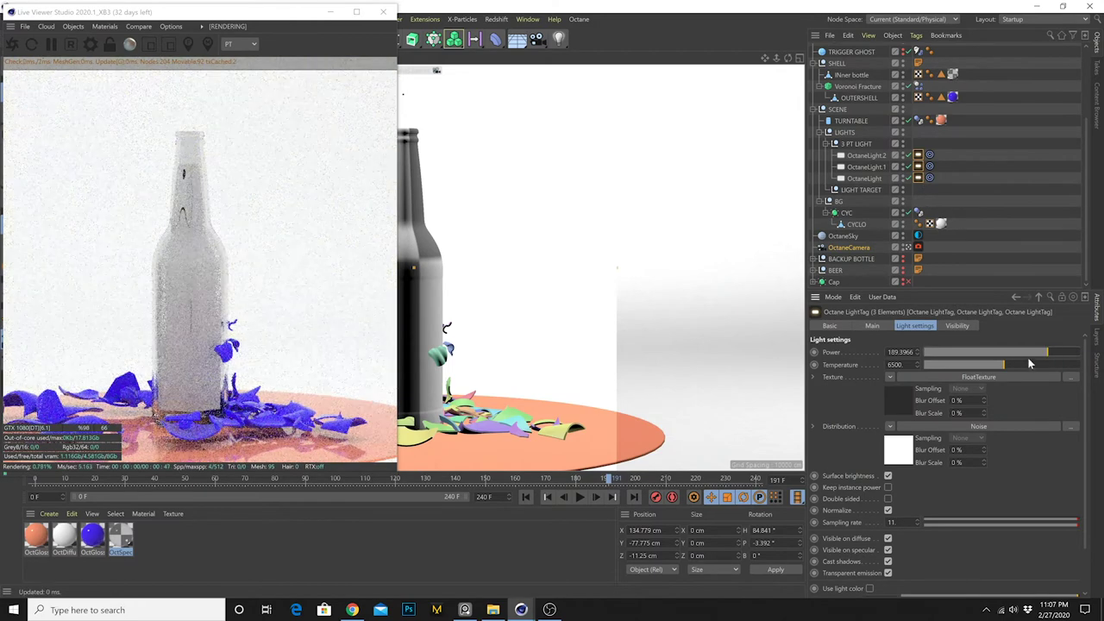
# Duplicate the blue OctGlossy1 material and change the copy's material type to Diffuse
pyautogui.click(92, 537)
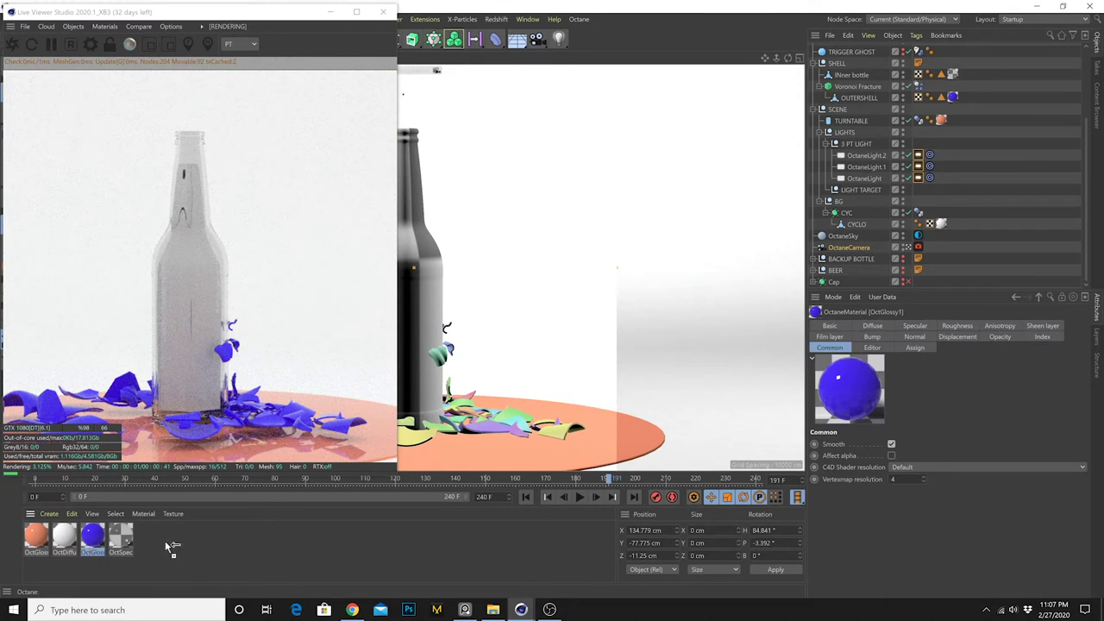
pyautogui.hotkey('ctrl', 'v')
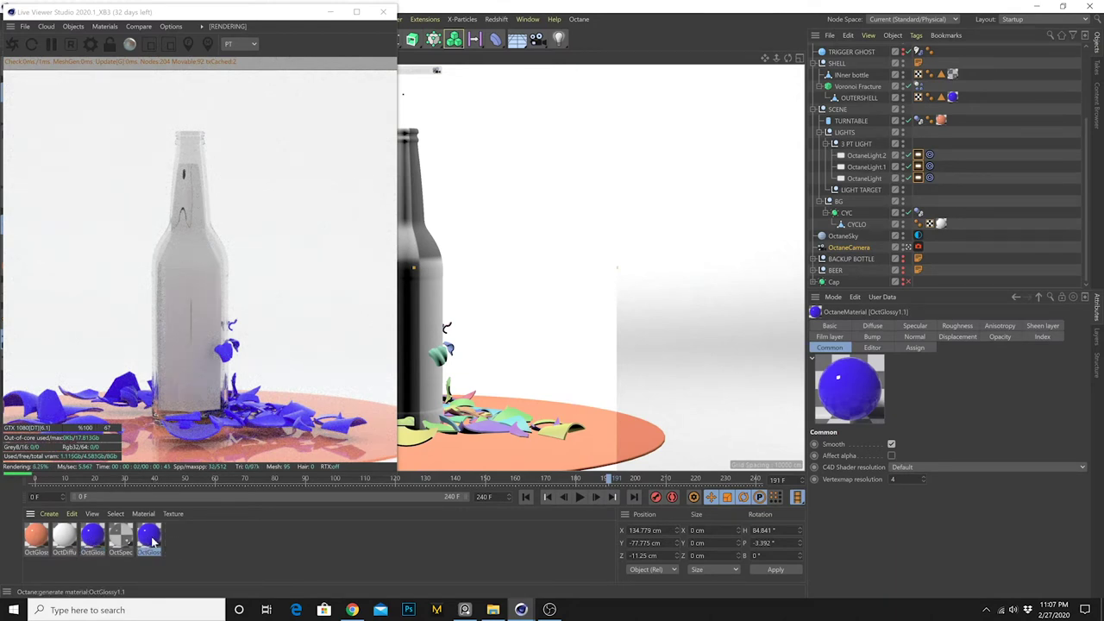
pyautogui.moveTo(272, 12); pyautogui.dragTo(335, 14)
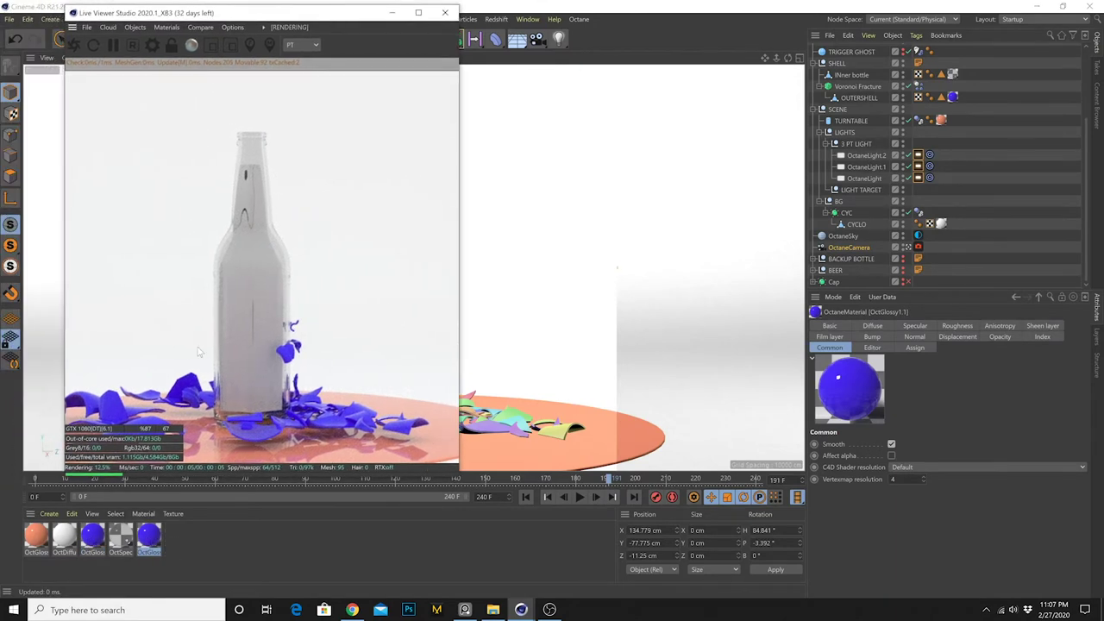
pyautogui.doubleClick(149, 537)
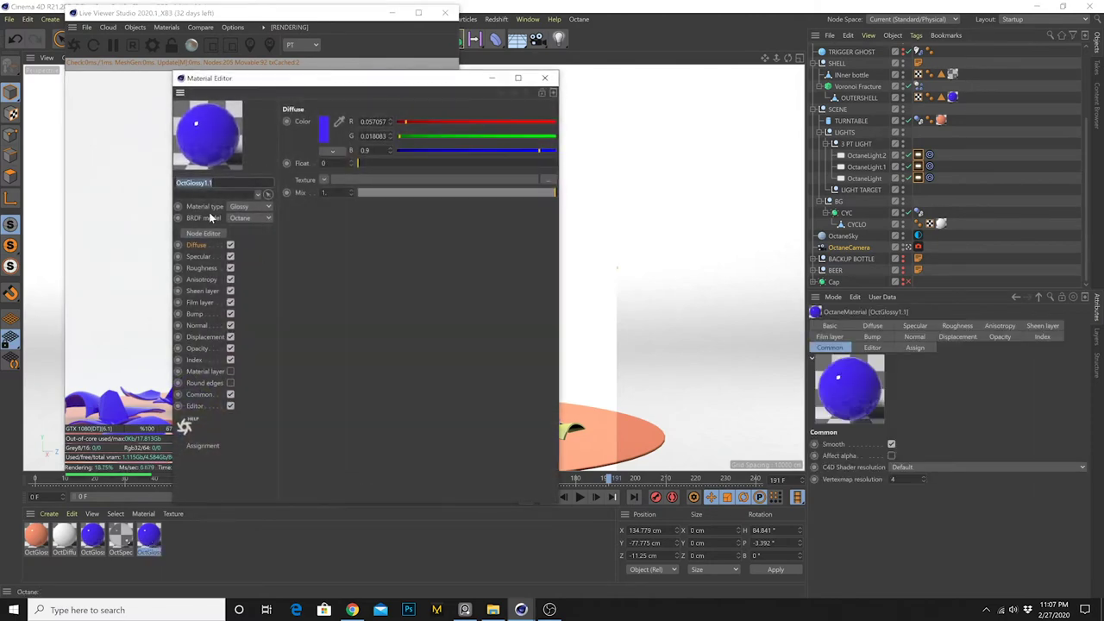
pyautogui.click(244, 210)
pyautogui.click(244, 199)
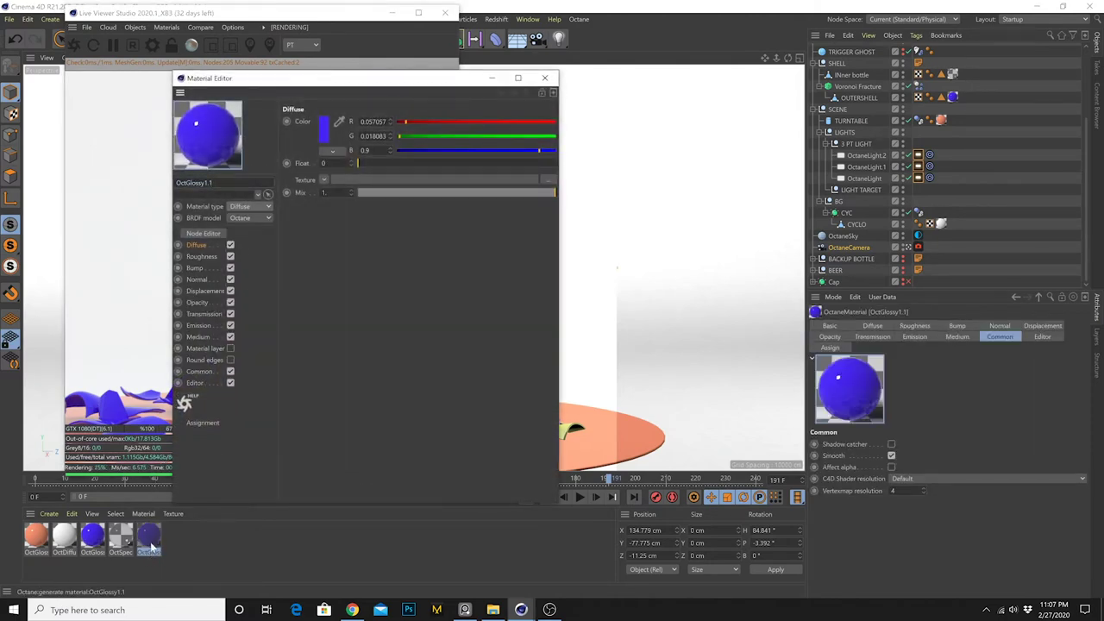
# Apply the blue diffuse copy OctGlossy1.1 to the CYCLO backdrop and close the material editor
pyautogui.moveTo(151, 546); pyautogui.dragTo(561, 284)
pyautogui.moveTo(614, 212); pyautogui.dragTo(616, 213)
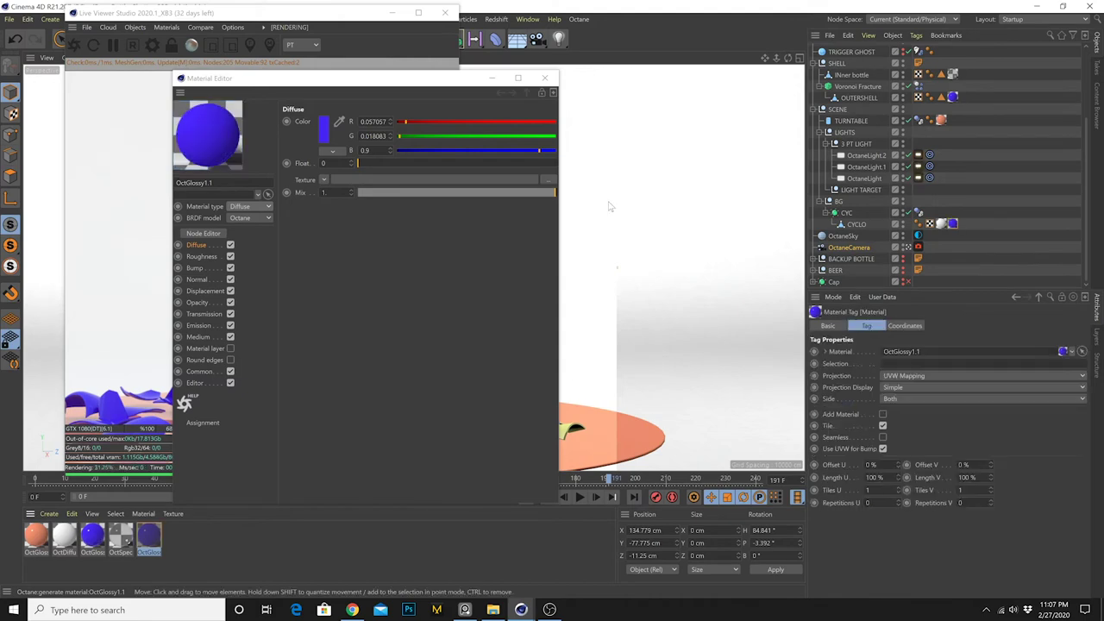
pyautogui.click(545, 82)
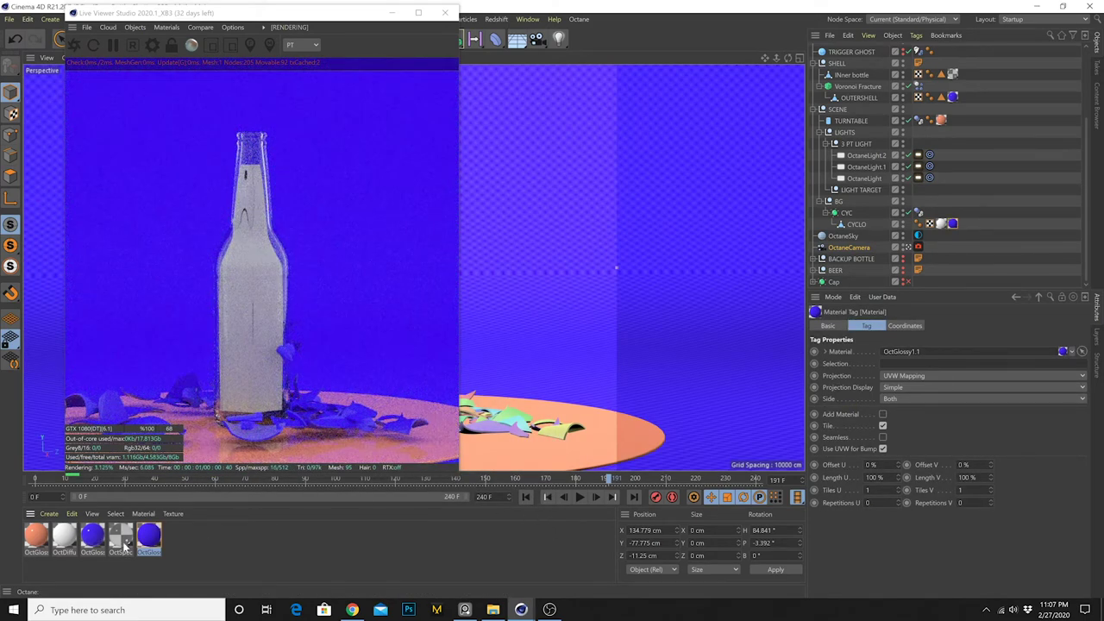
# Change the turntable material OctGlossy2's diffuse color to bright yellow, with hue about 44°, full saturation and full value
pyautogui.click(37, 537)
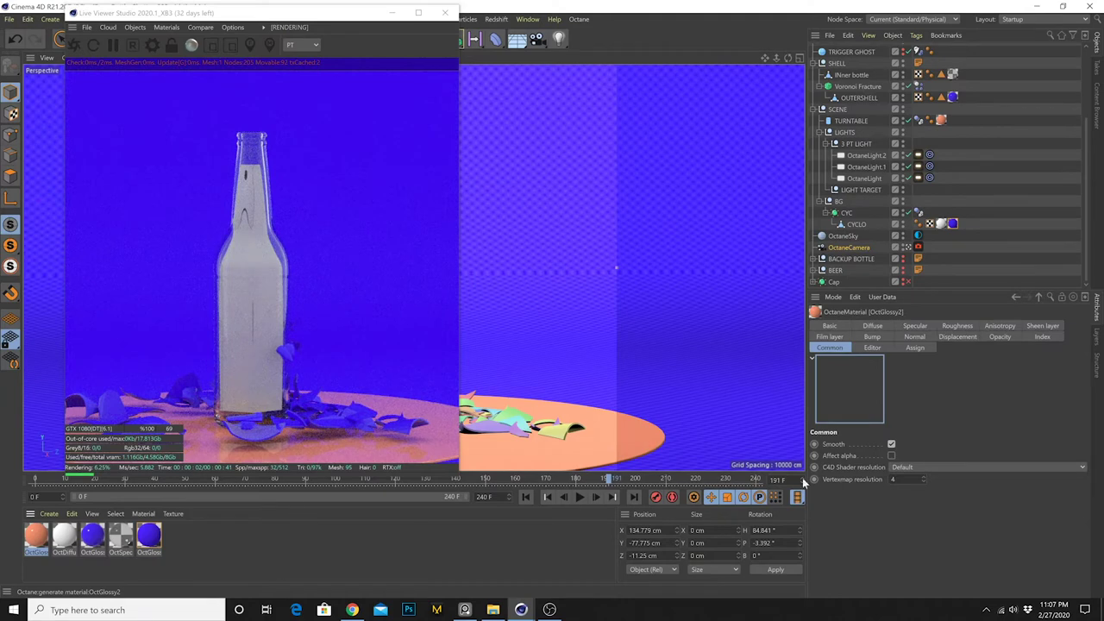
pyautogui.click(874, 326)
pyautogui.click(1001, 448)
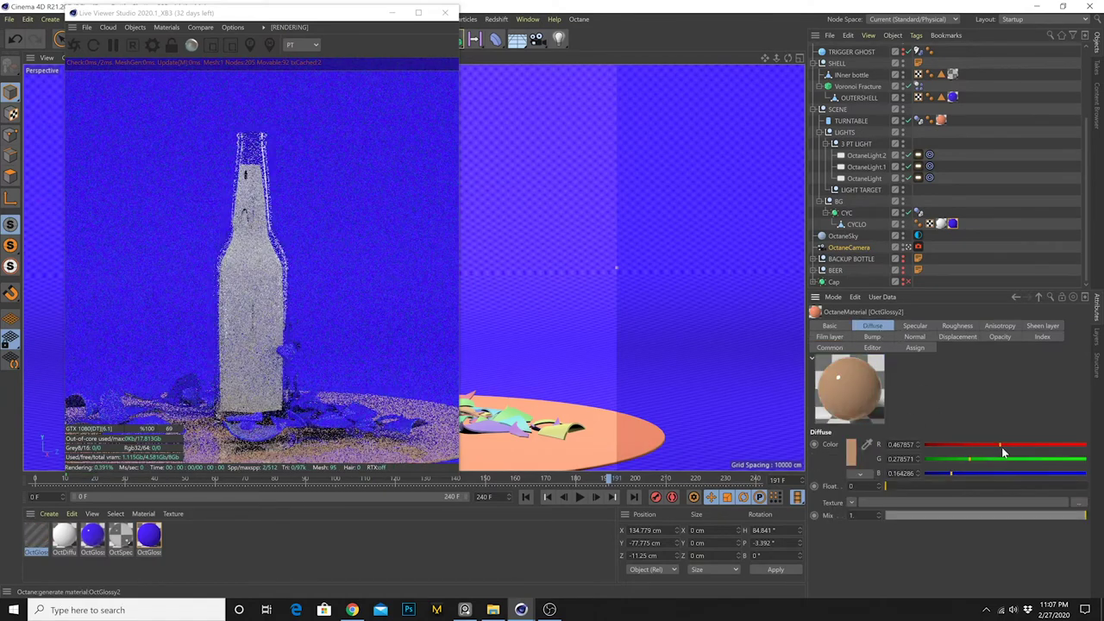
pyautogui.click(853, 459)
pyautogui.moveTo(853, 459); pyautogui.dragTo(811, 461)
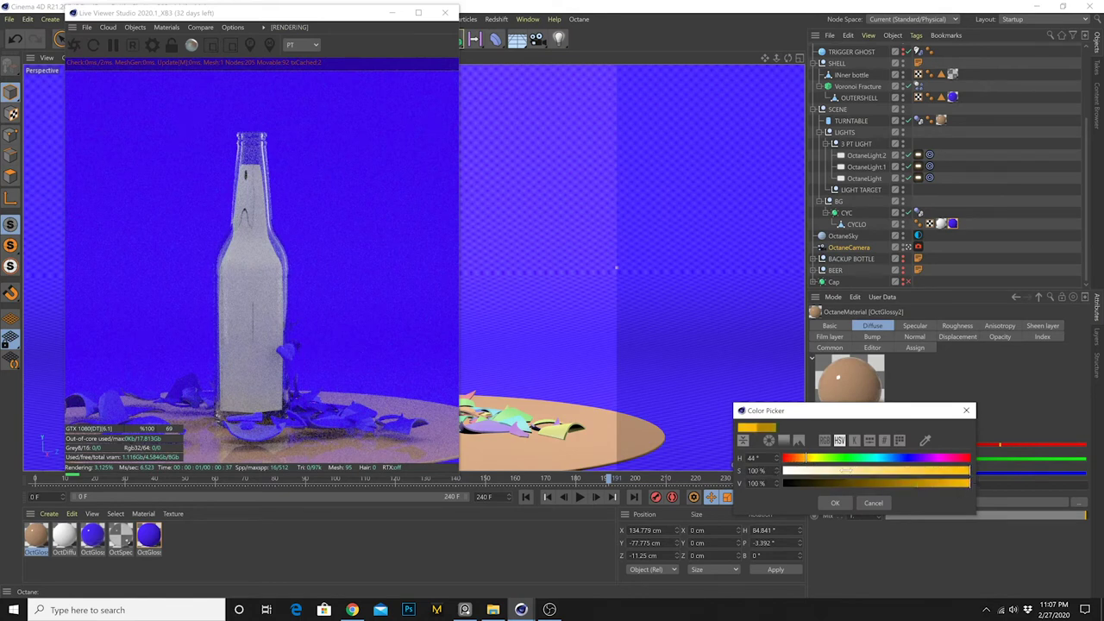
pyautogui.moveTo(831, 509); pyautogui.dragTo(838, 507)
pyautogui.click(835, 503)
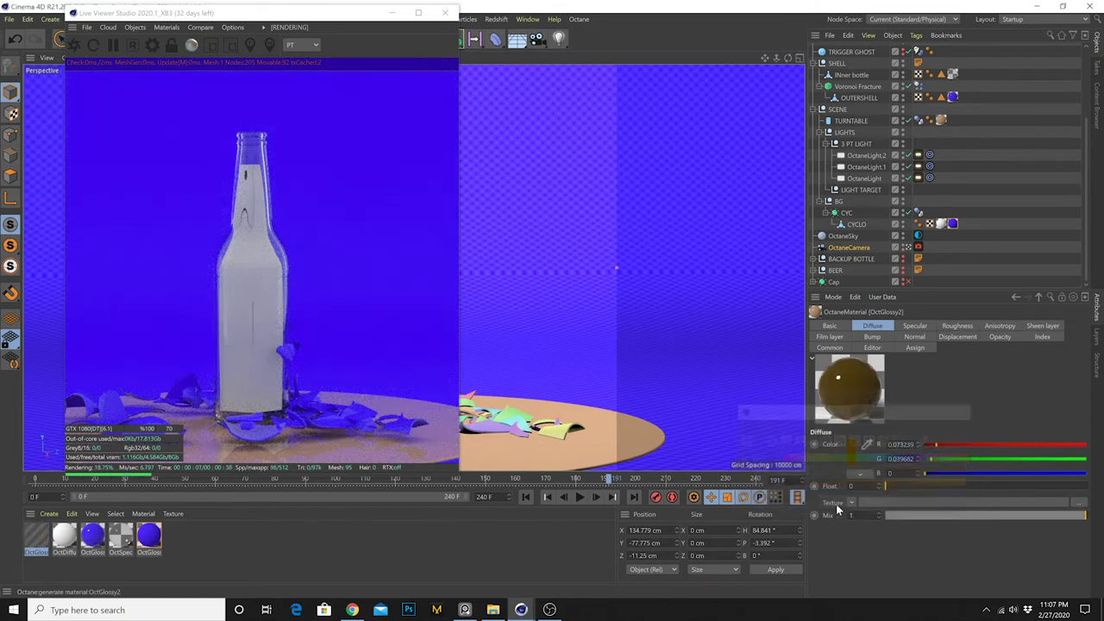
pyautogui.click(852, 457)
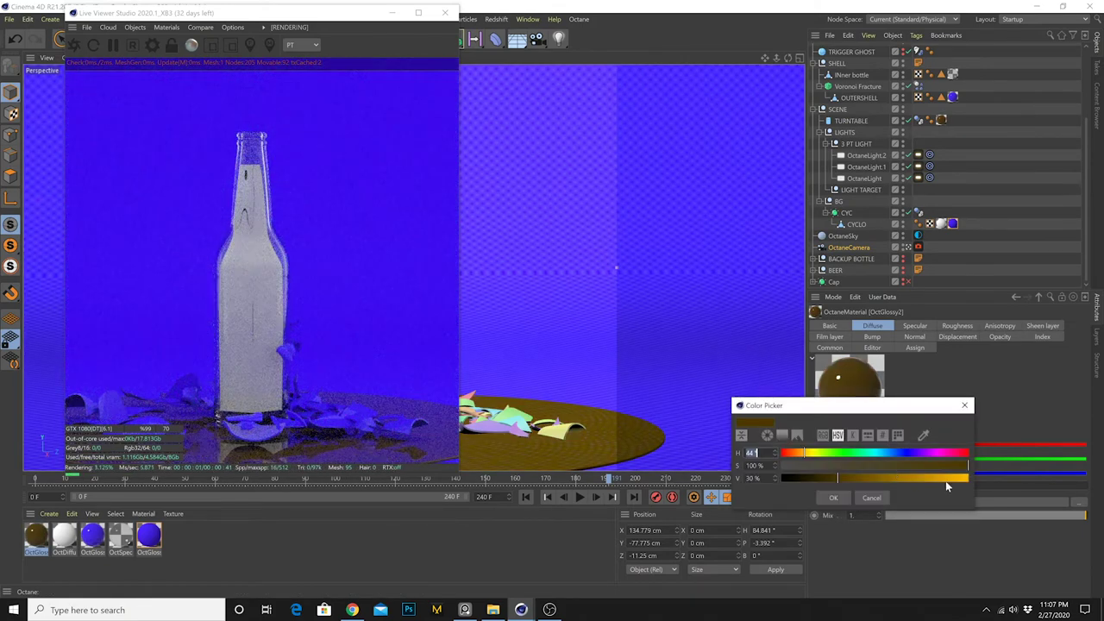
pyautogui.click(828, 498)
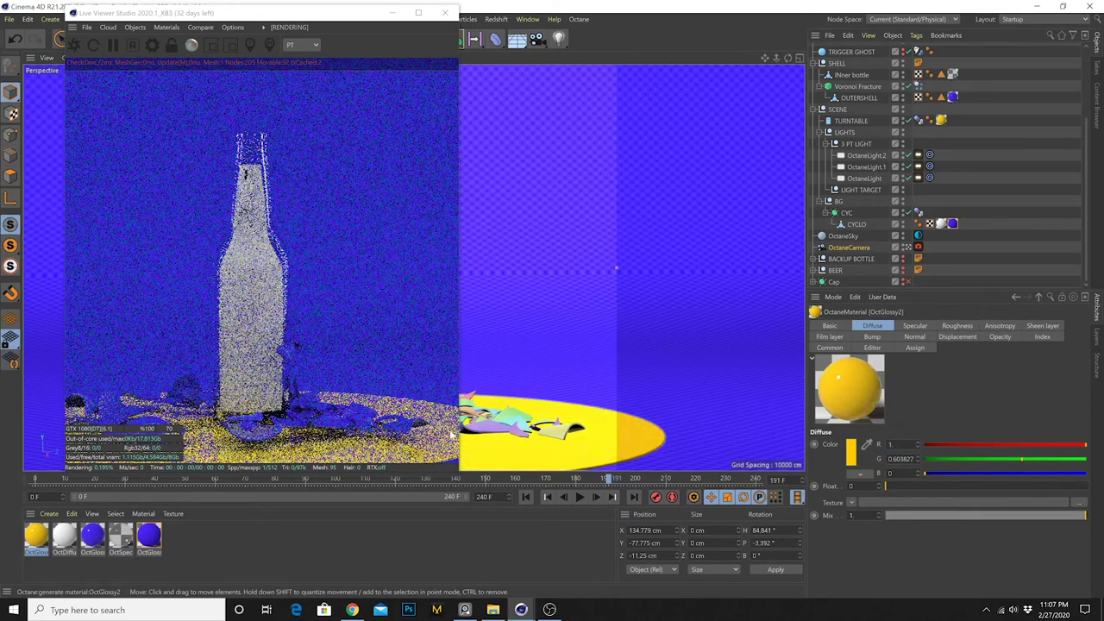
# Set the power of all three OctaneLight tags together to about 283.5
pyautogui.click(917, 156)
pyautogui.keyDown('shift'); pyautogui.click(918, 177); pyautogui.keyUp('shift')
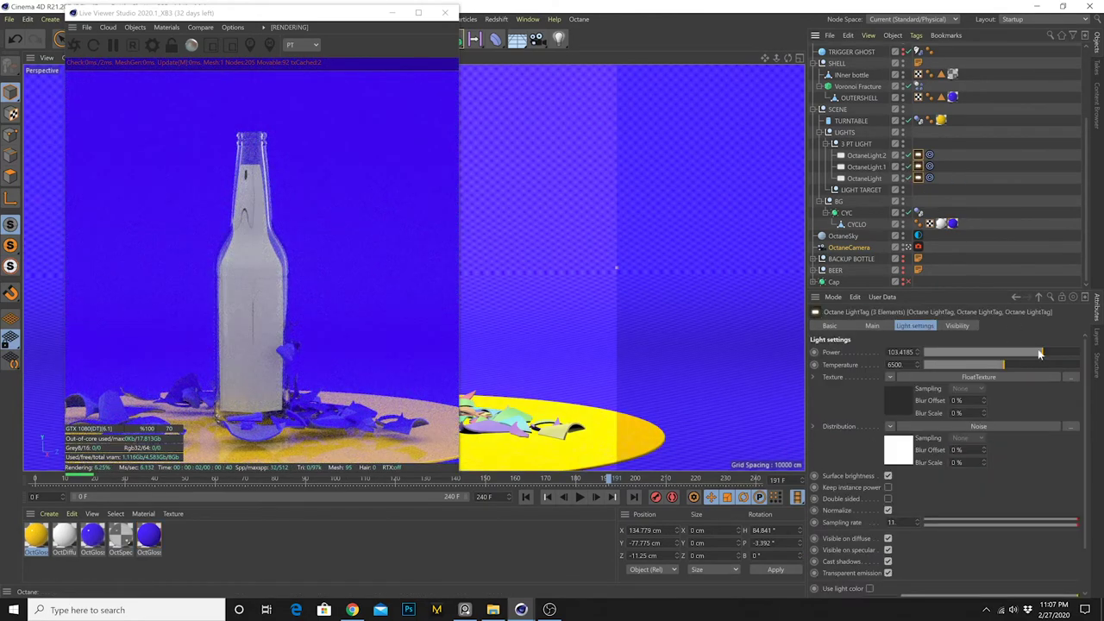
pyautogui.moveTo(1042, 354); pyautogui.dragTo(1046, 353)
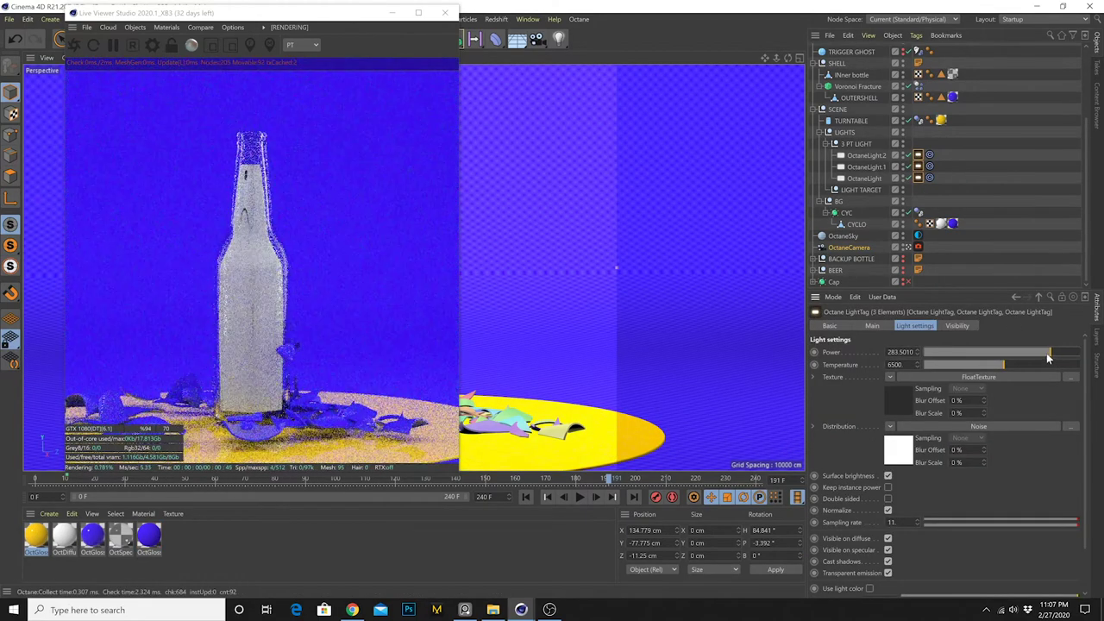
# Duplicate OctaneSky and tint the original sky's texture color light pink with 27% saturation
pyautogui.click(843, 237)
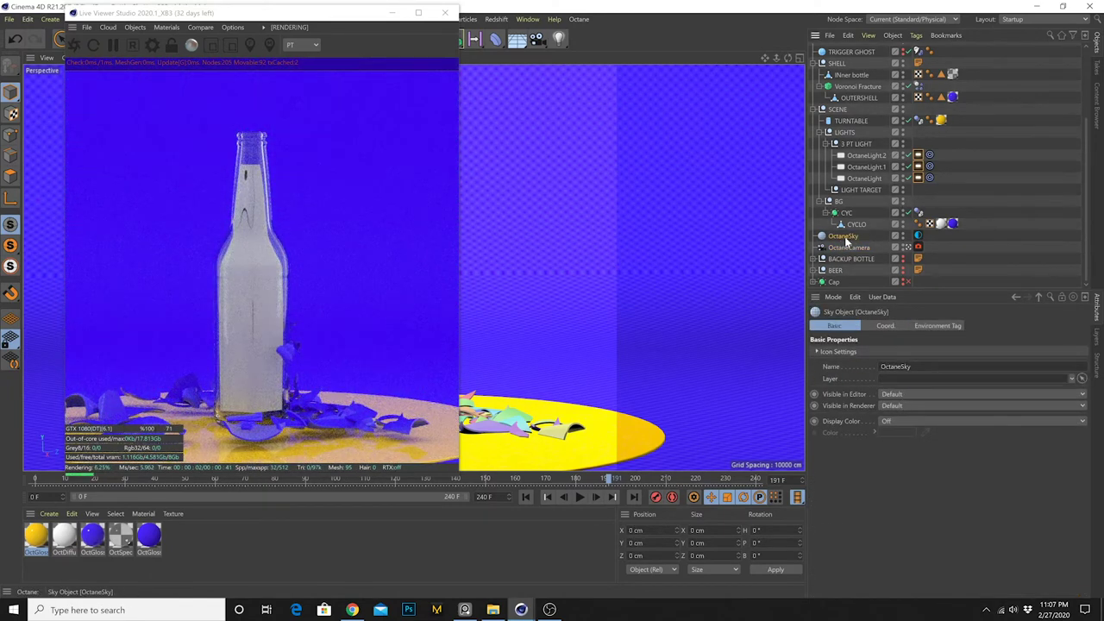
pyautogui.keyDown('ctrl'); pyautogui.moveTo(844, 245); pyautogui.dragTo(892, 253); pyautogui.keyUp('ctrl')
pyautogui.click(918, 248)
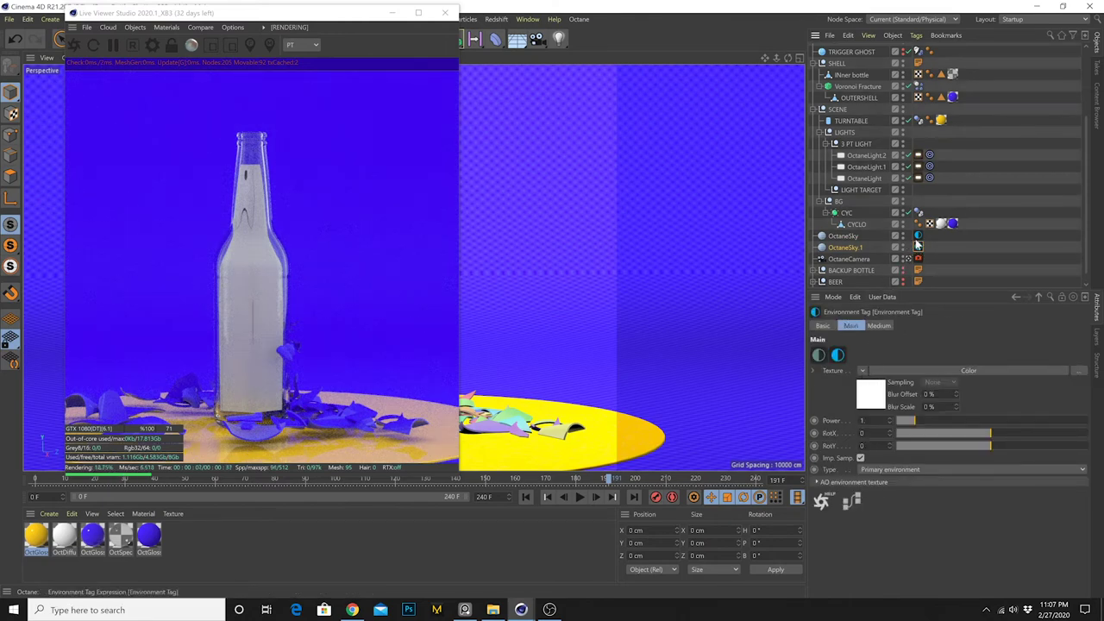
pyautogui.click(906, 371)
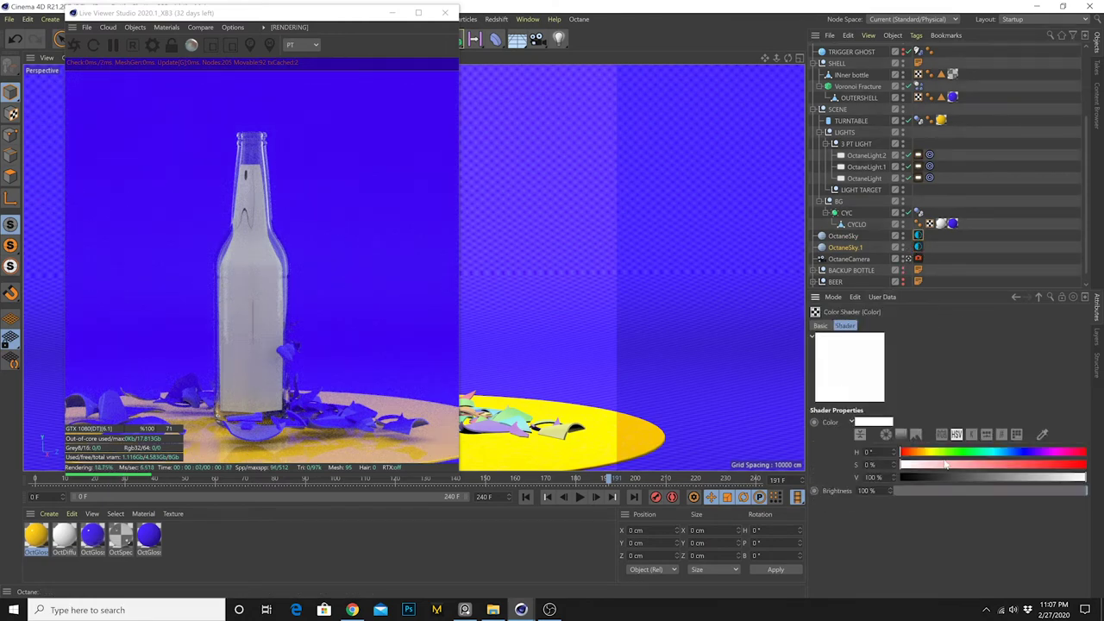
pyautogui.click(952, 469)
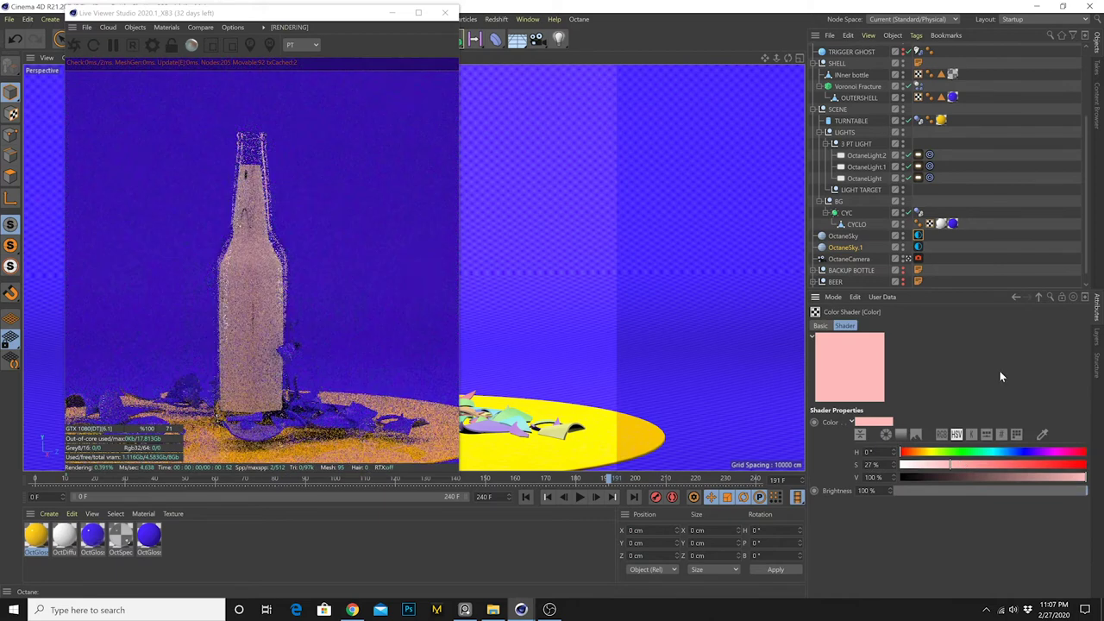
# Set the original OctaneSky's type to Visible environment and rename the duplicate sky HDRI
pyautogui.click(1038, 298)
pyautogui.click(897, 470)
pyautogui.click(894, 494)
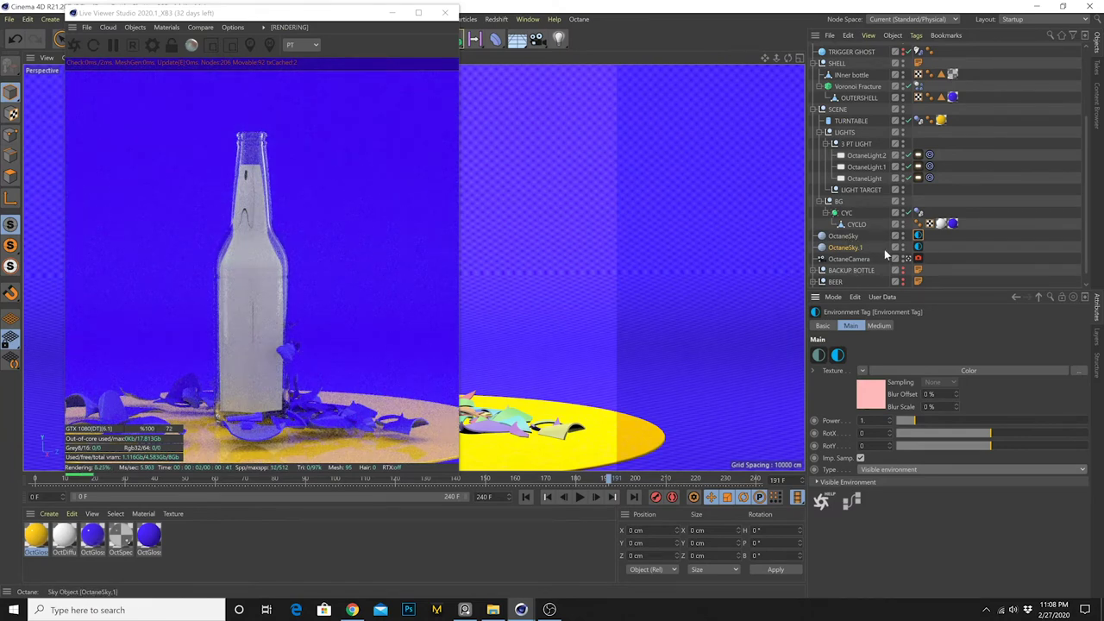
pyautogui.doubleClick(848, 248)
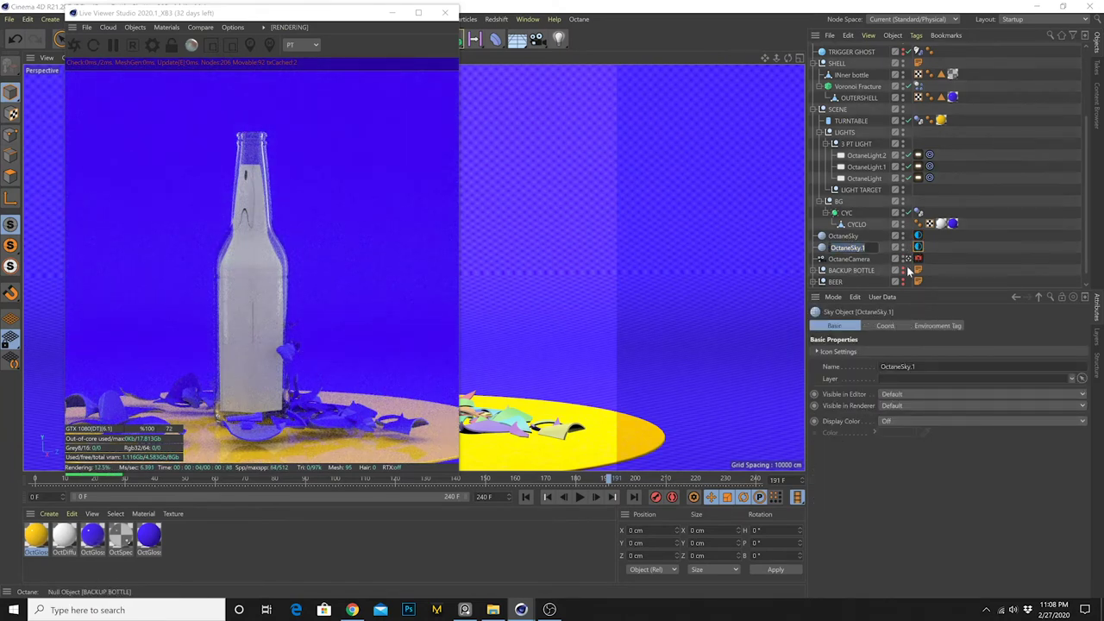
pyautogui.write('HDRI')
pyautogui.press('Return')
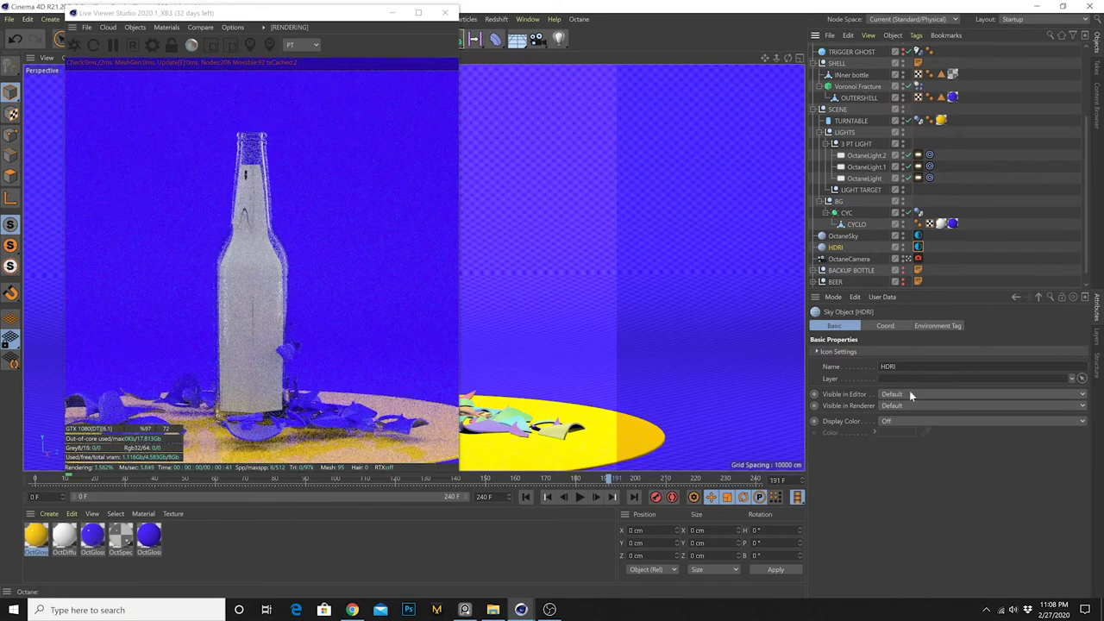
# Replace the HDRI sky's color texture with an Octane ImageTexture and open that shader's settings
pyautogui.click(934, 243)
pyautogui.click(918, 246)
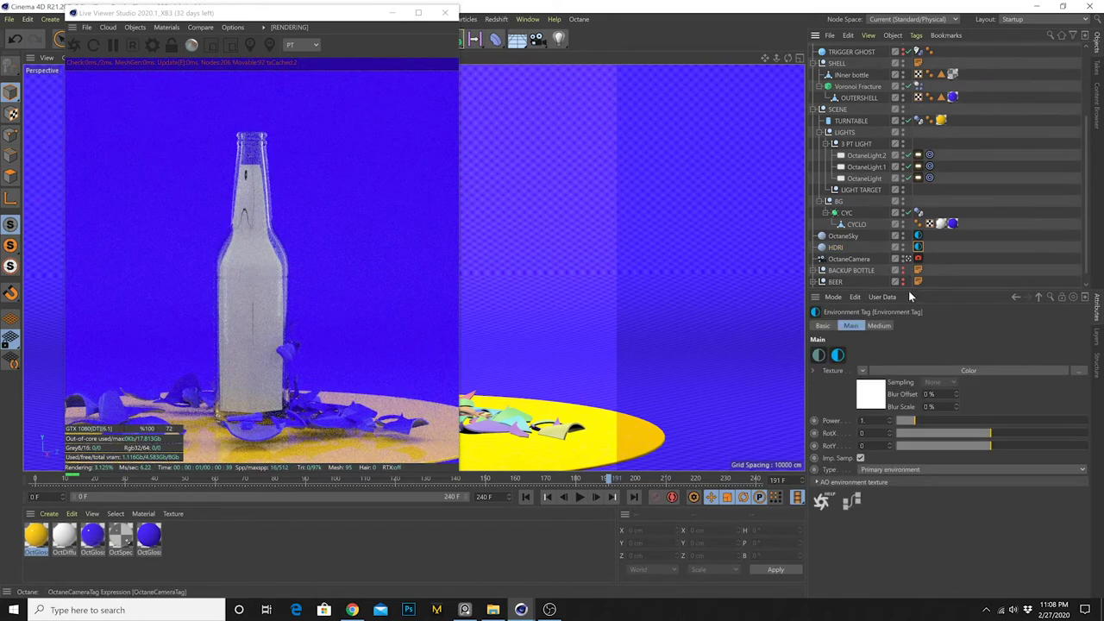
pyautogui.click(865, 370)
pyautogui.moveTo(888, 282)
pyautogui.moveTo(942, 282)
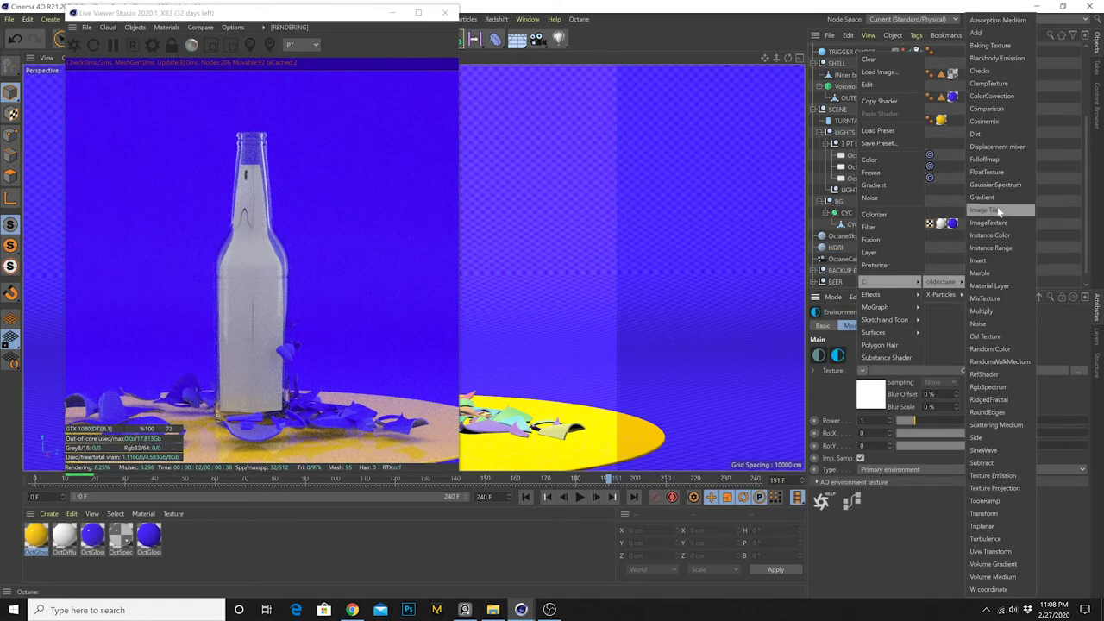
pyautogui.click(1001, 217)
pyautogui.click(986, 372)
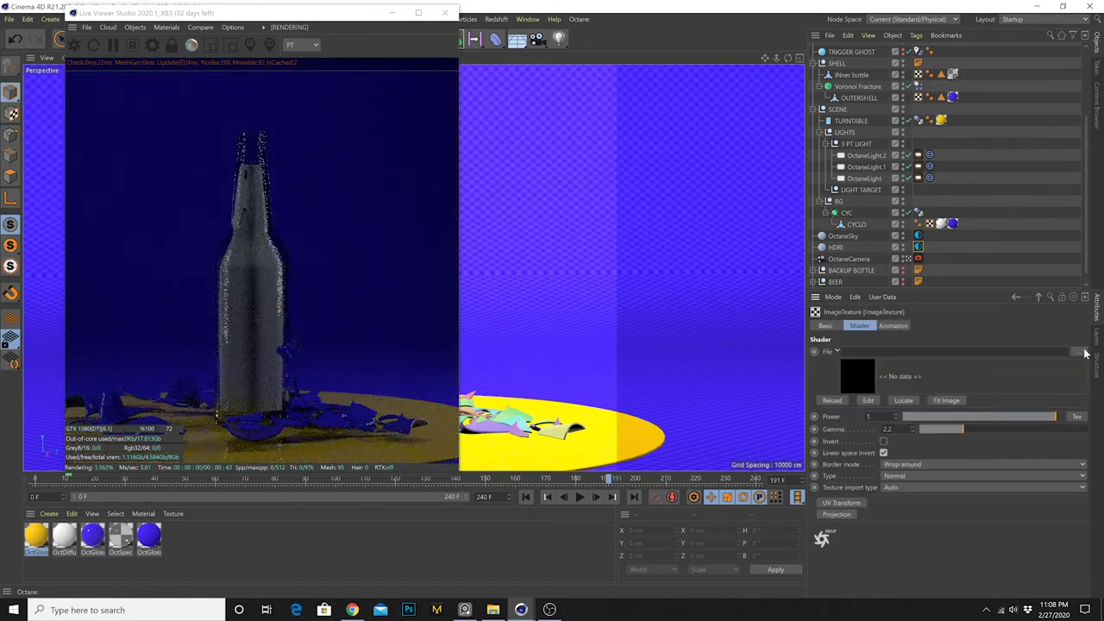
# Load canada_montreal_nad_photorealism.exr from the desktop's HDRIs folder into the image texture
pyautogui.click(1078, 351)
pyautogui.click(131, 38)
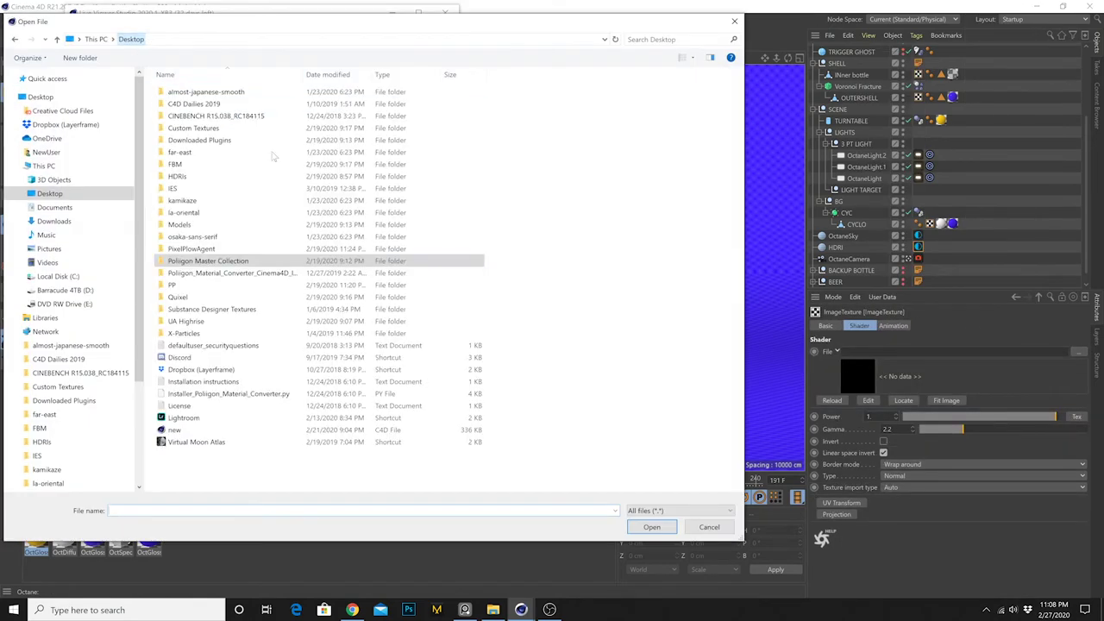
pyautogui.doubleClick(179, 176)
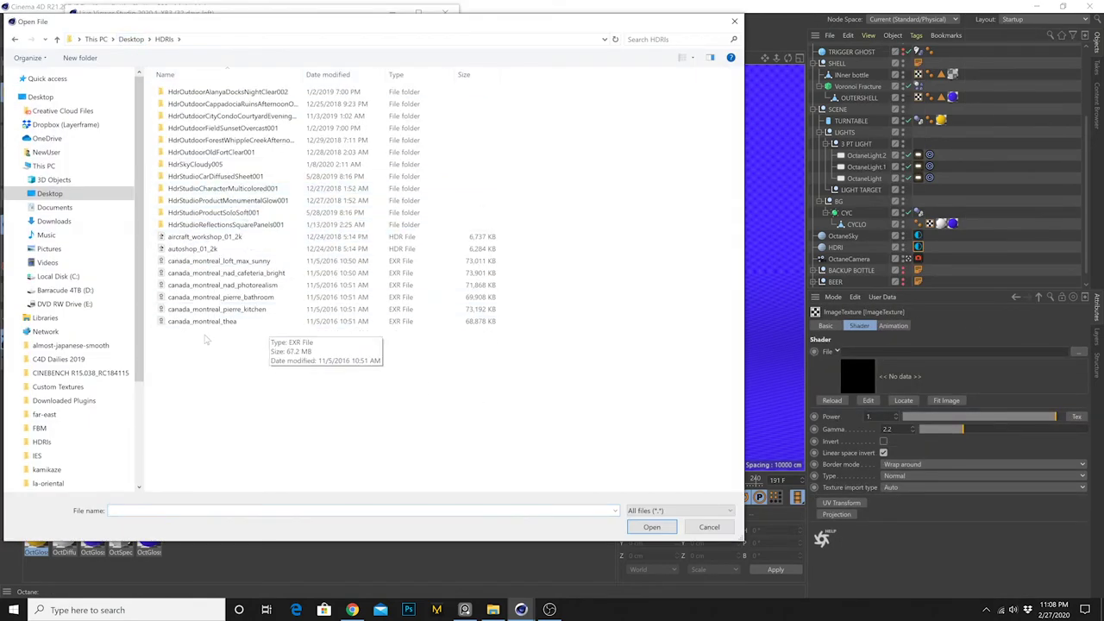
pyautogui.doubleClick(256, 284)
pyautogui.click(648, 355)
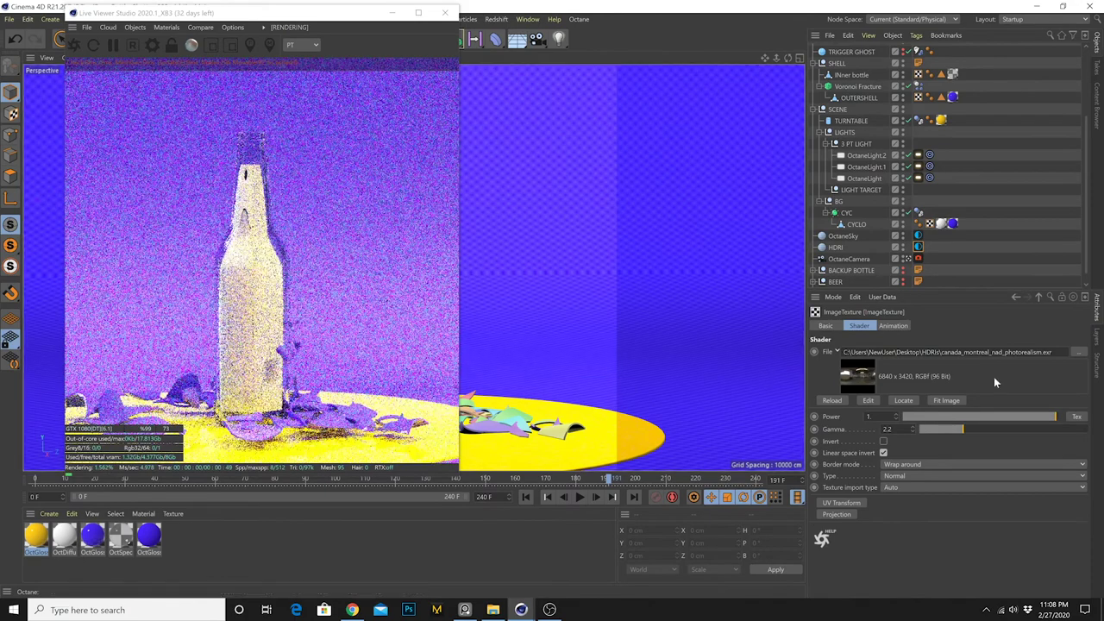
# Rotate the HDRI environment to RotX about -0.92 and RotY about -0.81, and disable the three OctaneLights
pyautogui.click(1039, 297)
pyautogui.moveTo(990, 445); pyautogui.dragTo(907, 438)
pyautogui.click(908, 156)
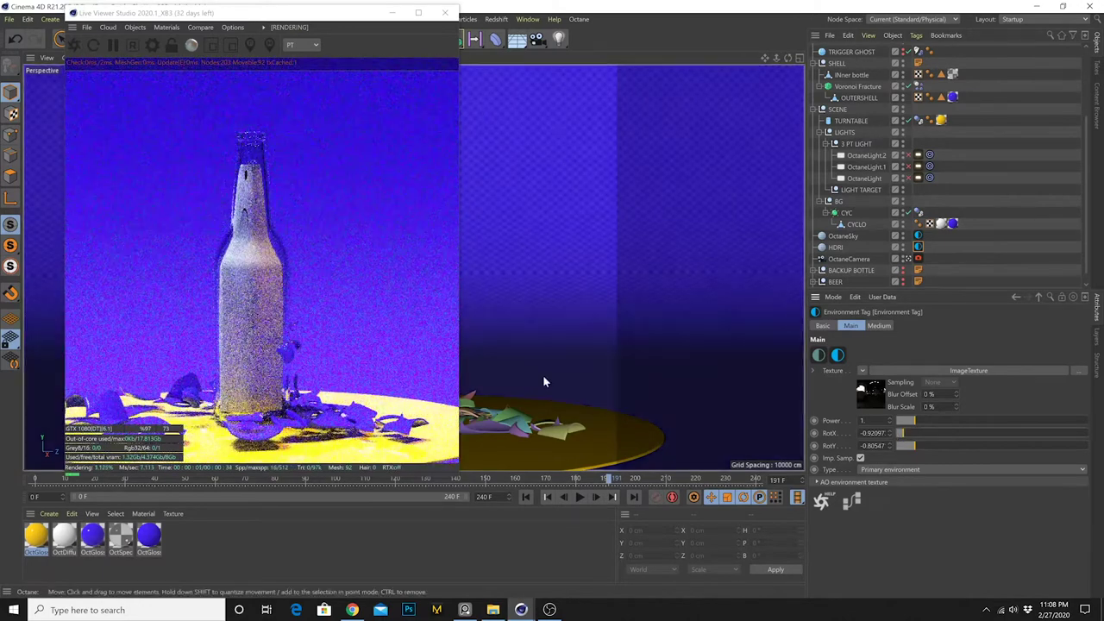
# Collapse the Connect object's hierarchy and hide that object from the render
pyautogui.scroll(3, 992, 135)
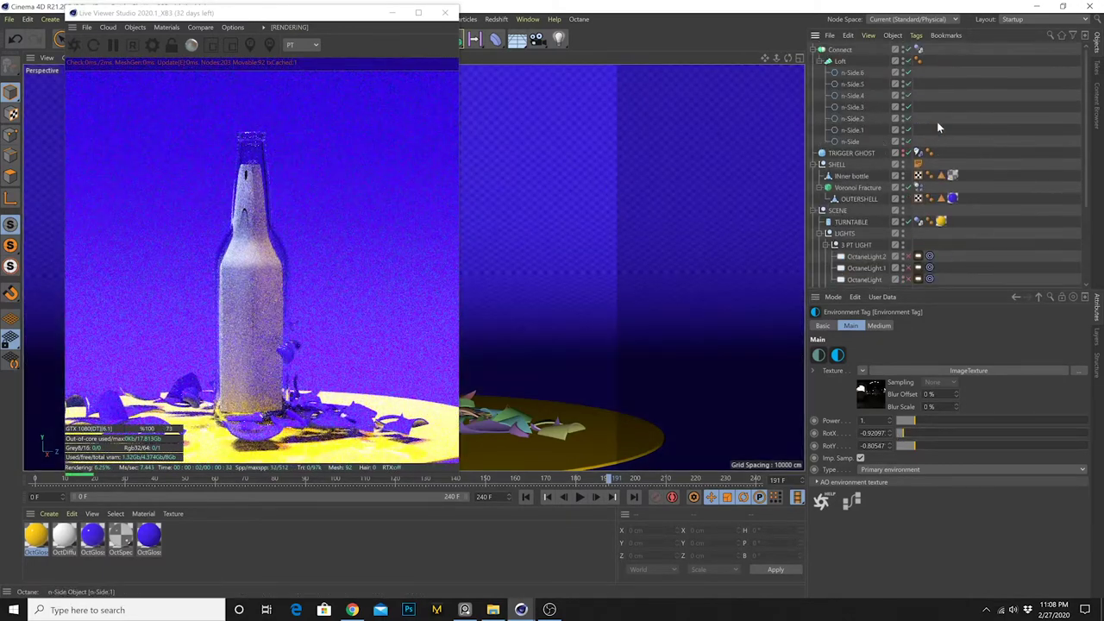
pyautogui.click(815, 50)
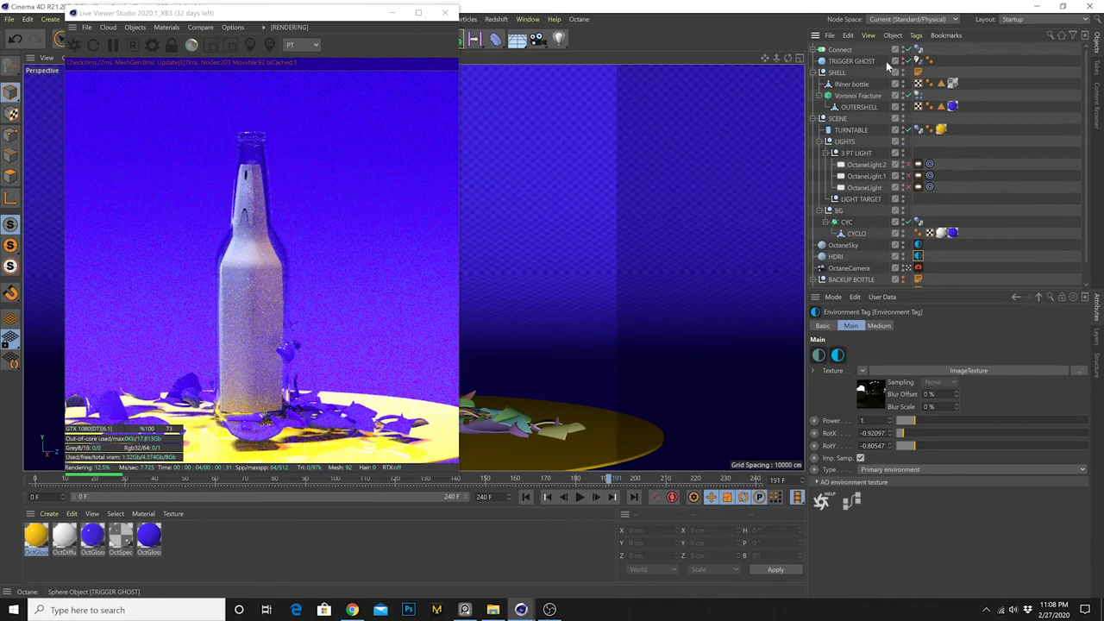
pyautogui.click(903, 51)
pyautogui.click(903, 51)
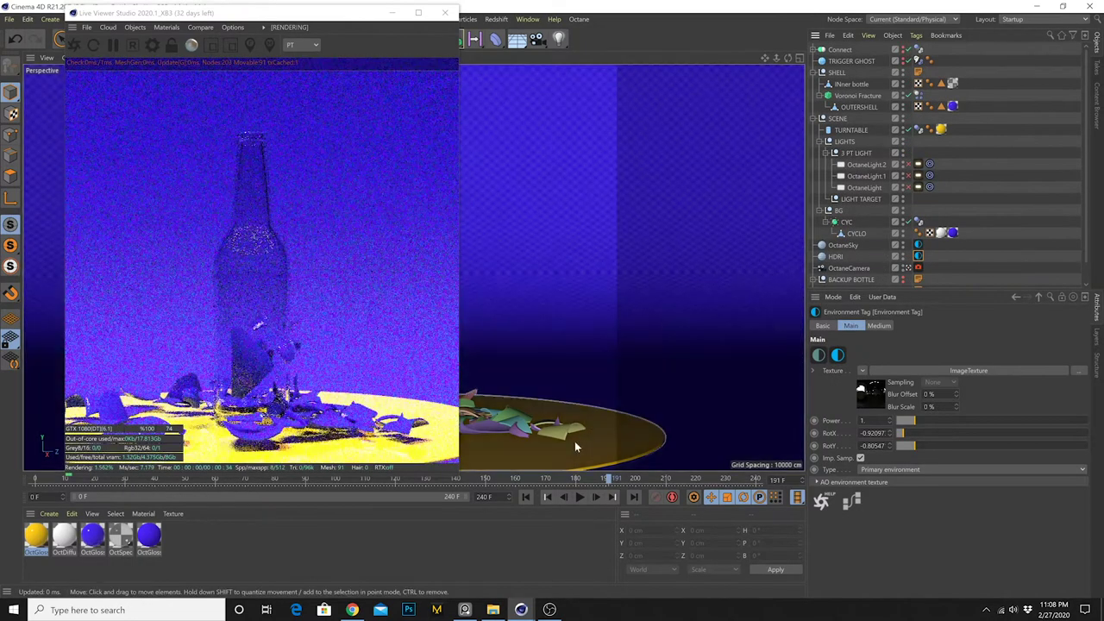
# Adjust the HDRI environment to RotX about -0.89, RotY about -0.39 and power about 0.15
pyautogui.click(945, 432)
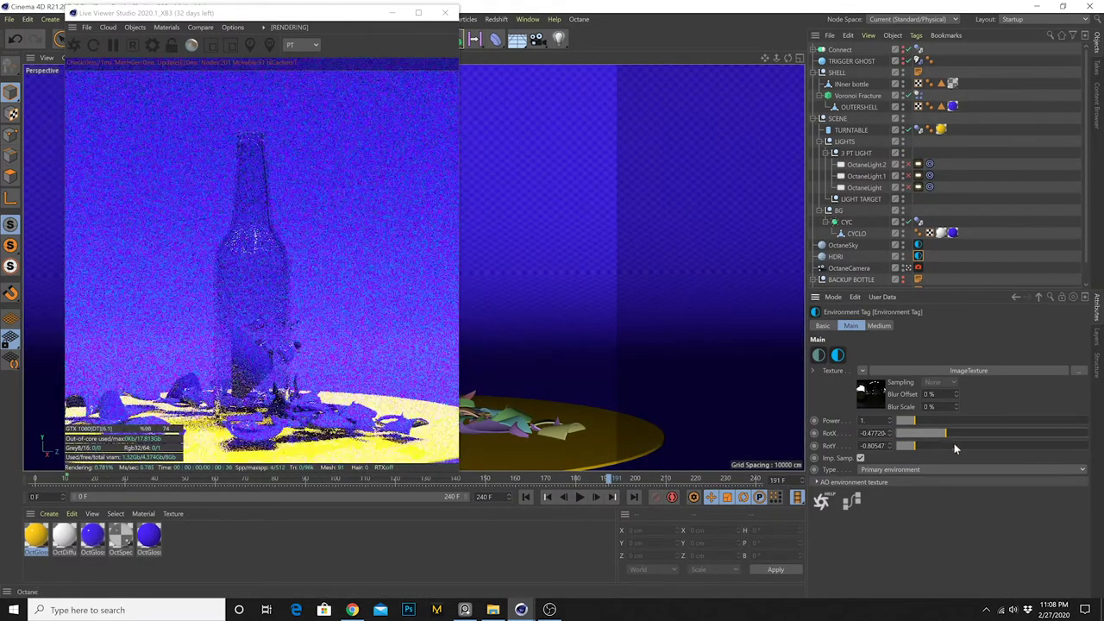
pyautogui.click(966, 446)
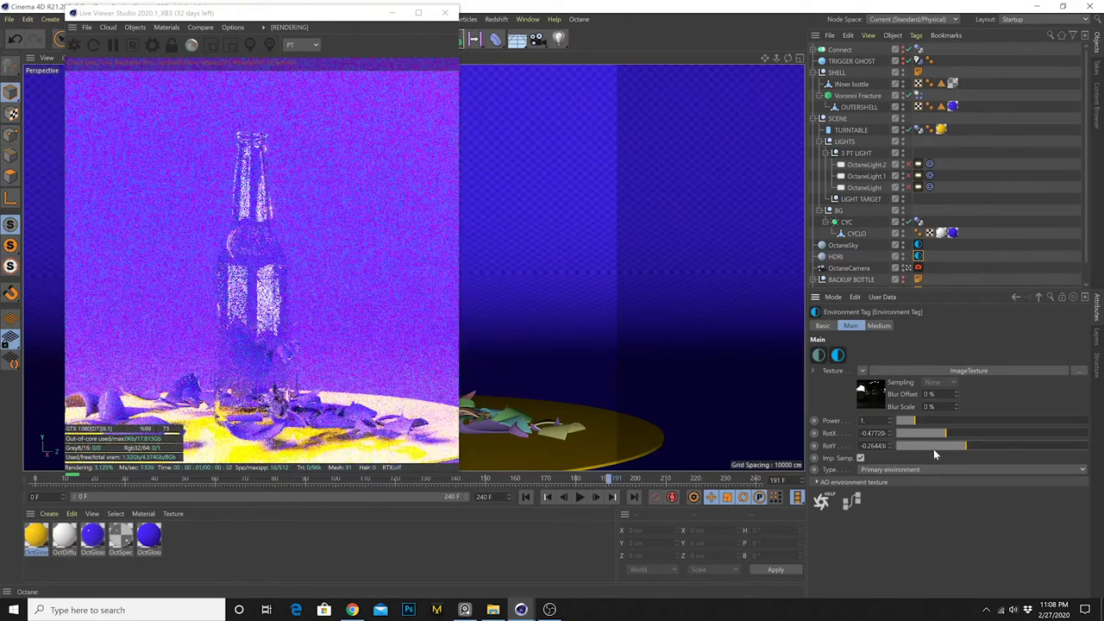
pyautogui.moveTo(933, 448); pyautogui.dragTo(906, 436)
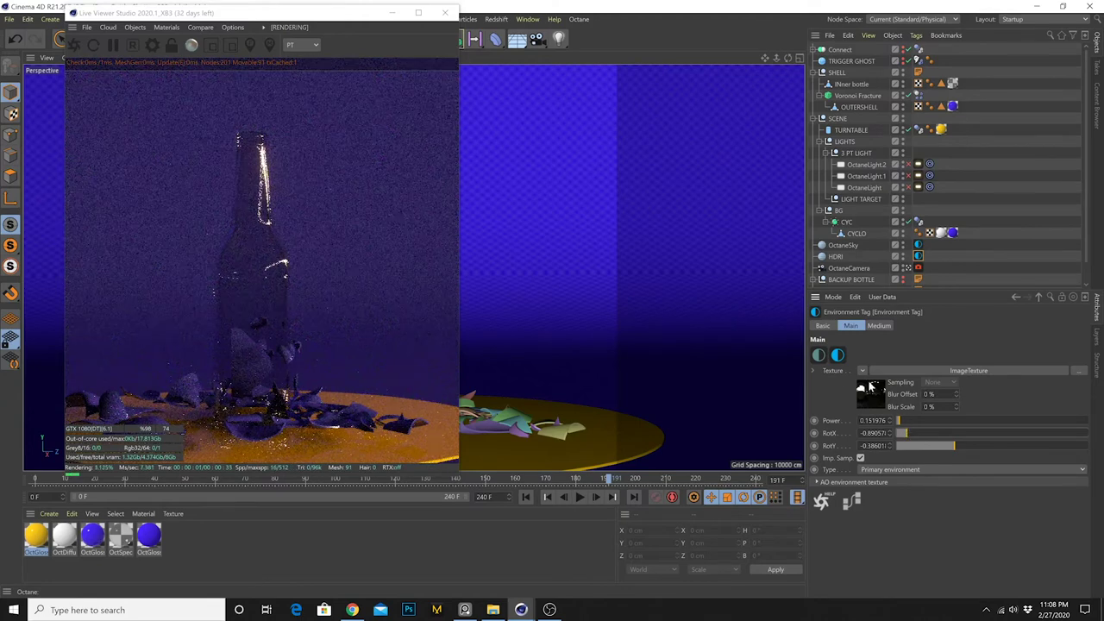
# Refine the turntable cylinder's cap fillet to 24 segments with a 0.05 cm radius
pyautogui.click(633, 436)
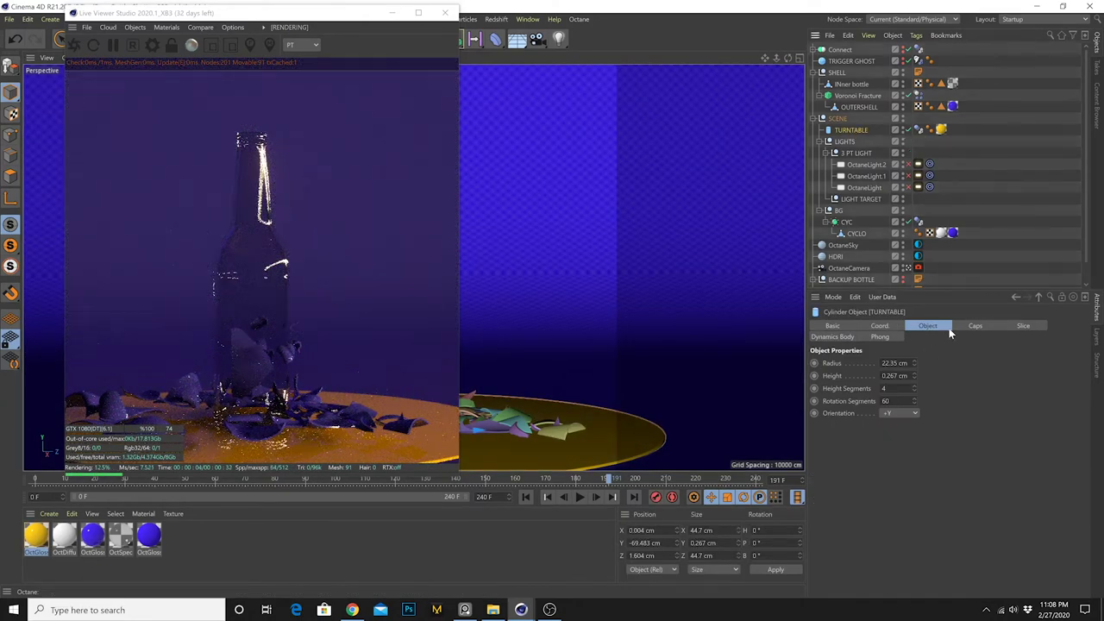
pyautogui.click(975, 325)
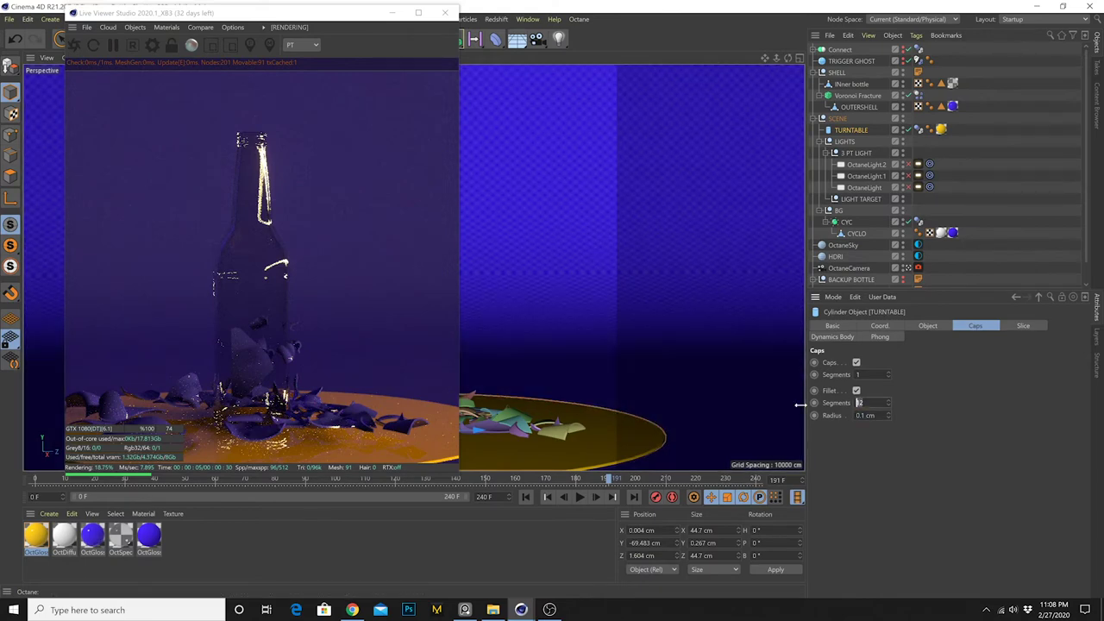
pyautogui.write('24')
pyautogui.press('Tab')
pyautogui.write('0.0')
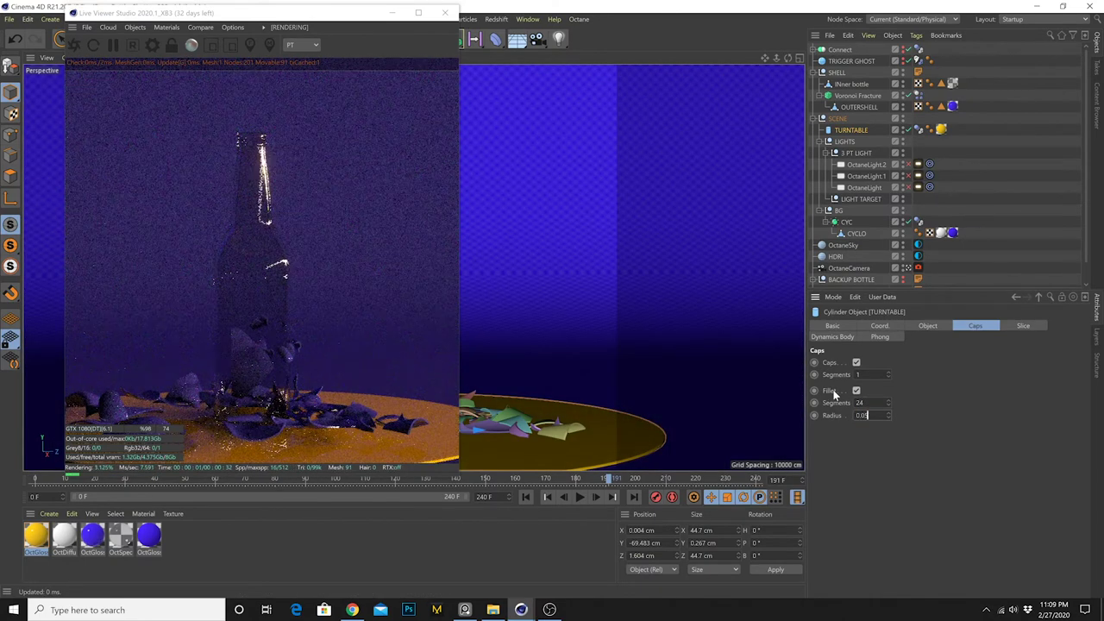
pyautogui.write('5')
pyautogui.press('Return')
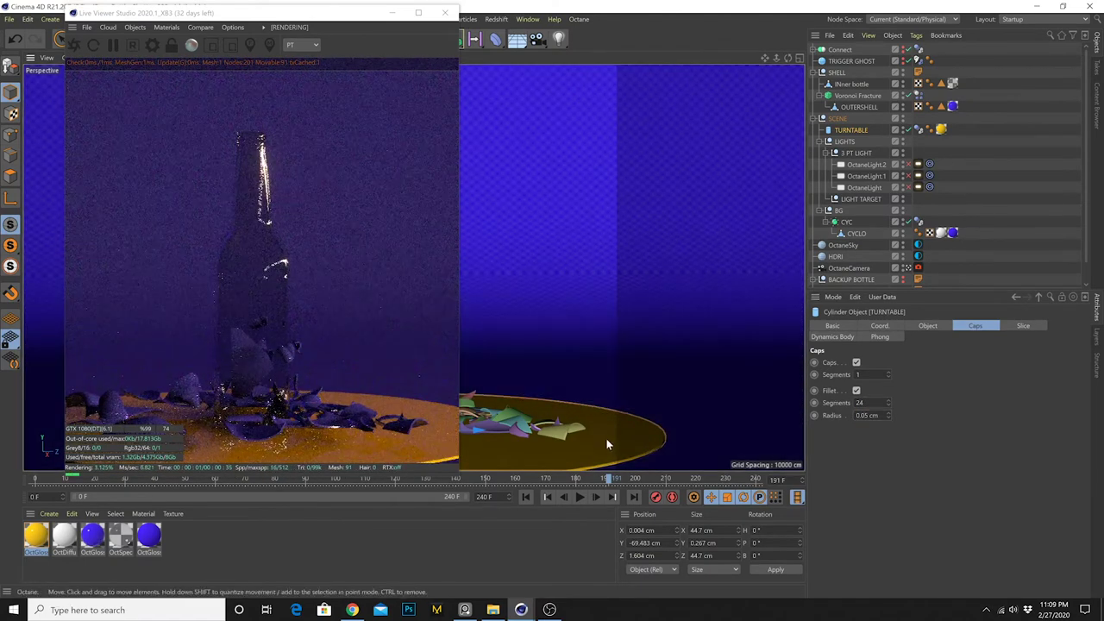
# Re-enable the three OctaneLights, and play the shatter animation from the start, stopping at frame 63
pyautogui.click(884, 325)
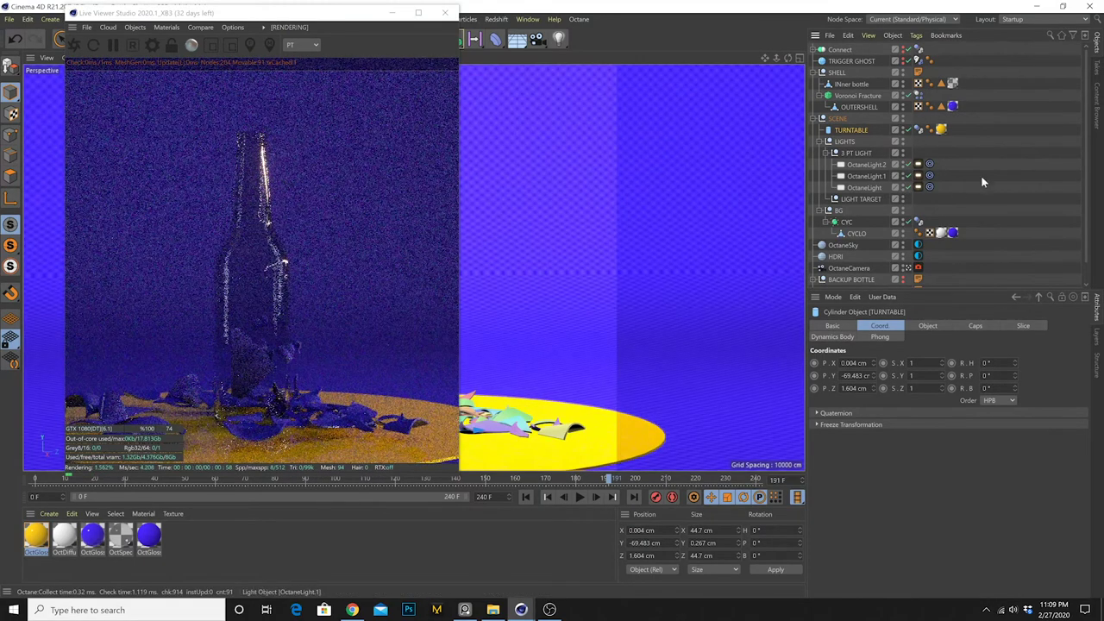
pyautogui.click(689, 399)
pyautogui.click(526, 496)
pyautogui.click(580, 498)
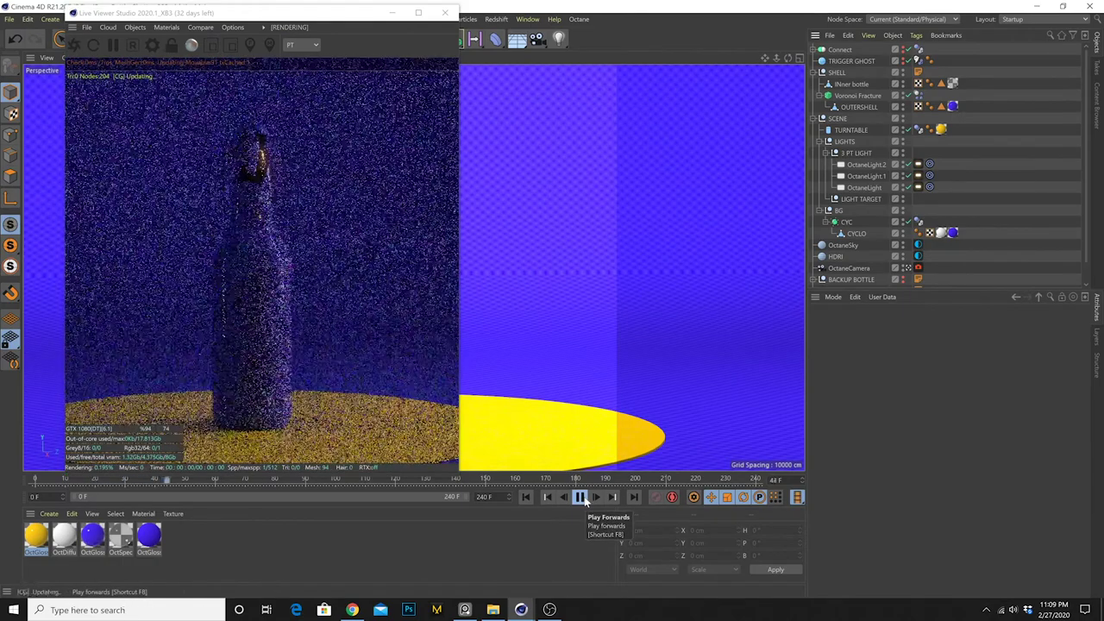
pyautogui.click(581, 498)
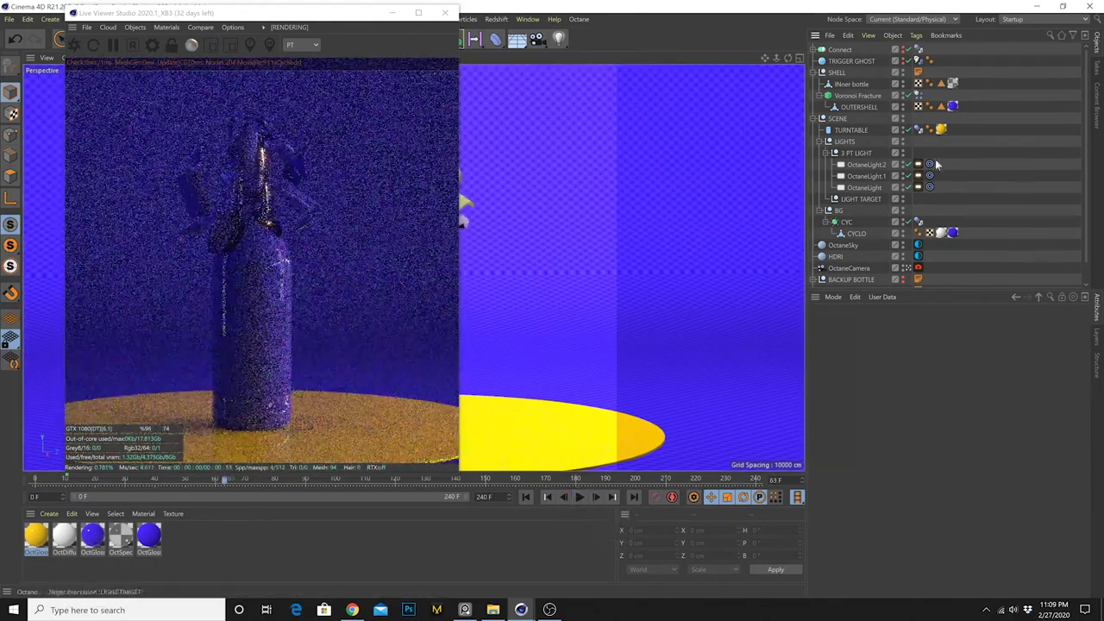
# Select the three OctaneLights together and raise them slightly in the Right view of the four-view layout
pyautogui.click(869, 166)
pyautogui.keyDown('shift'); pyautogui.click(866, 187); pyautogui.keyUp('shift')
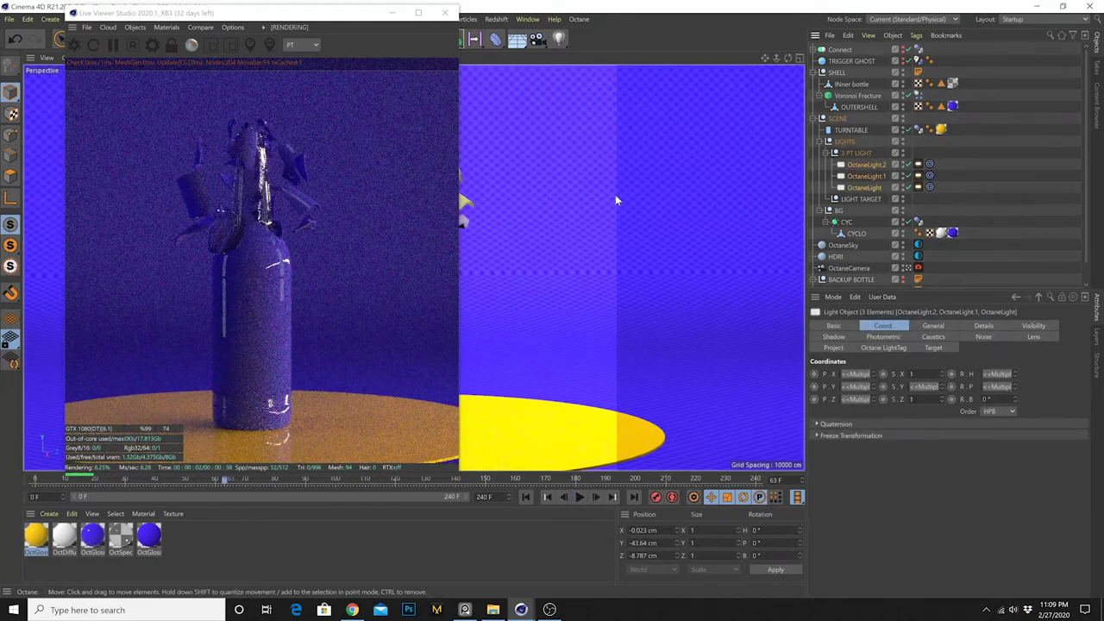
pyautogui.moveTo(308, 15); pyautogui.dragTo(935, 127)
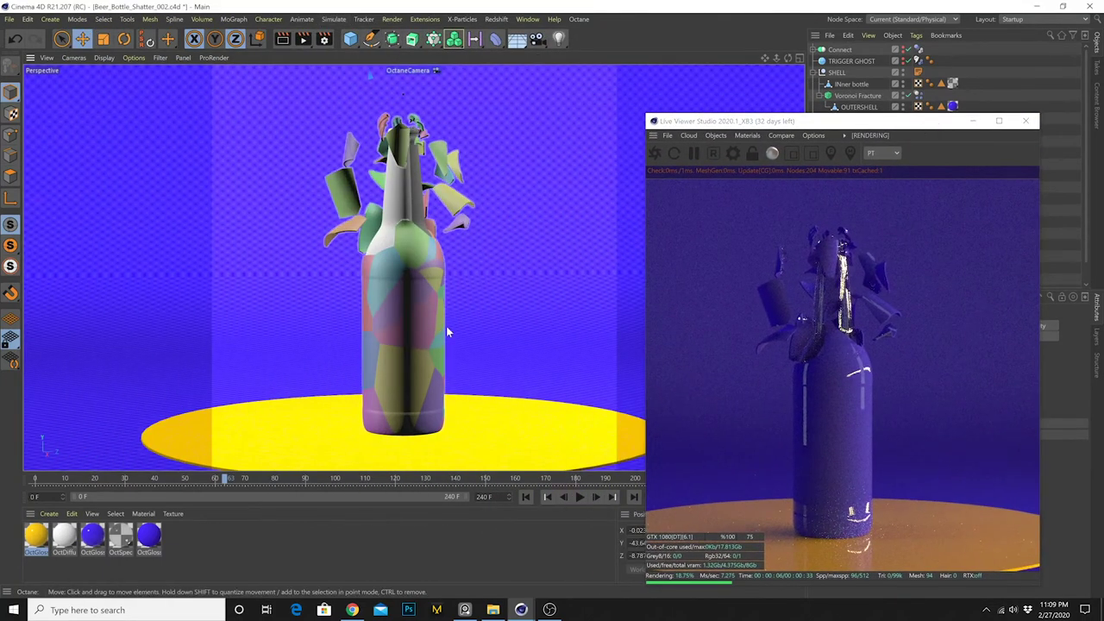
pyautogui.middleClick(446, 326)
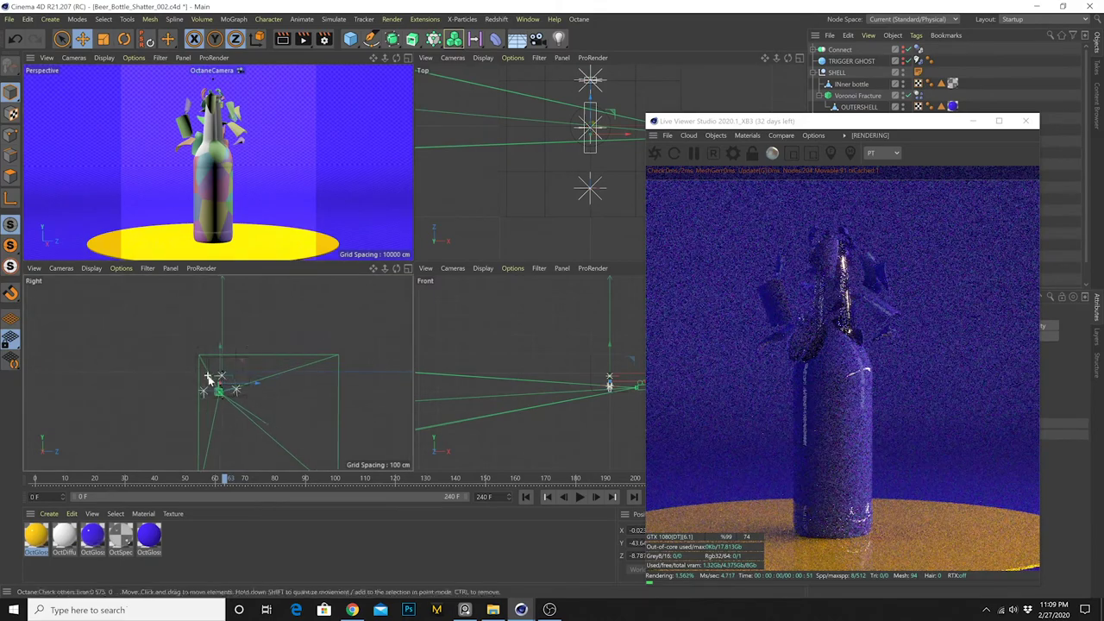
pyautogui.scroll(5, 208, 377)
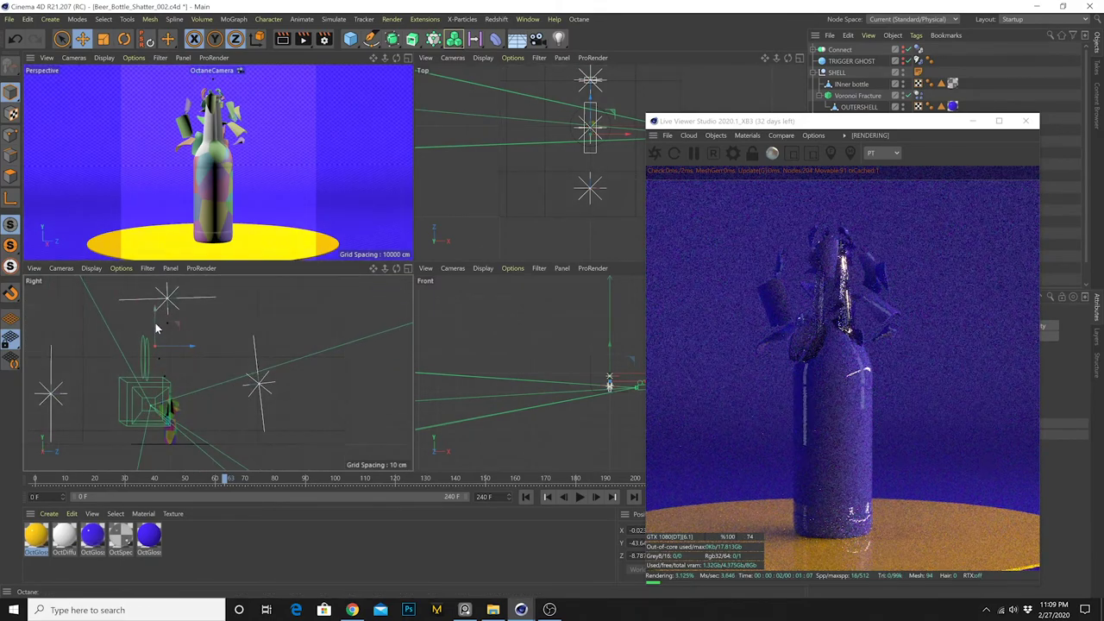
pyautogui.moveTo(155, 328)
pyautogui.mouseDown()
pyautogui.moveTo(158, 340)
pyautogui.moveTo(160, 324)
pyautogui.mouseUp()
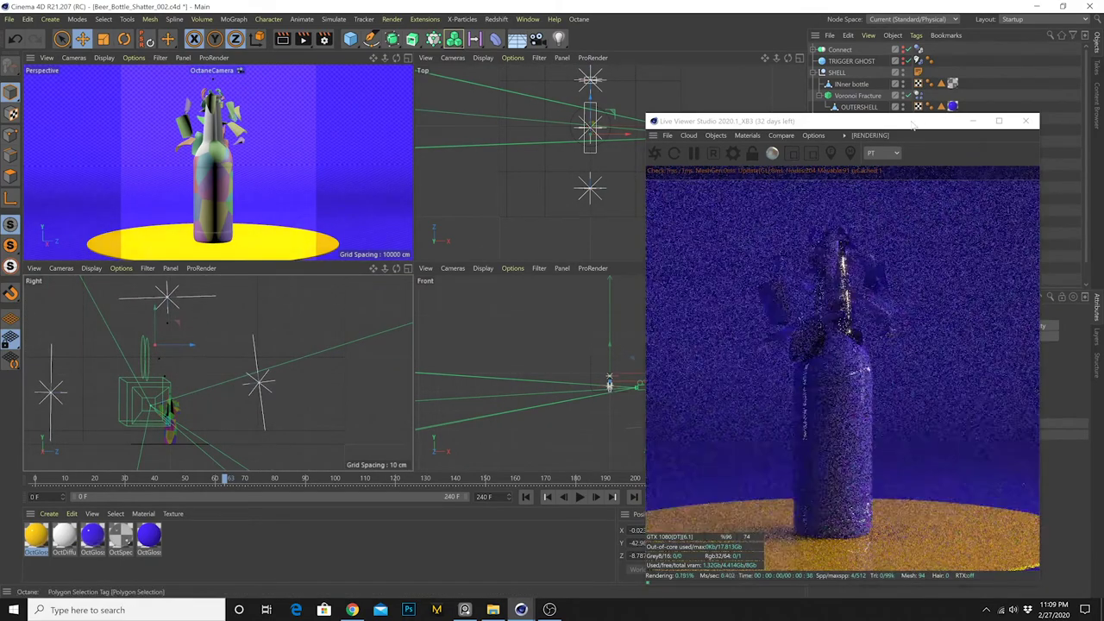
# Move OctaneLight.1 closer to the bottle, to Z about -30 cm, and set its light texture's float to about 0.25
pyautogui.moveTo(912, 125); pyautogui.dragTo(693, 94)
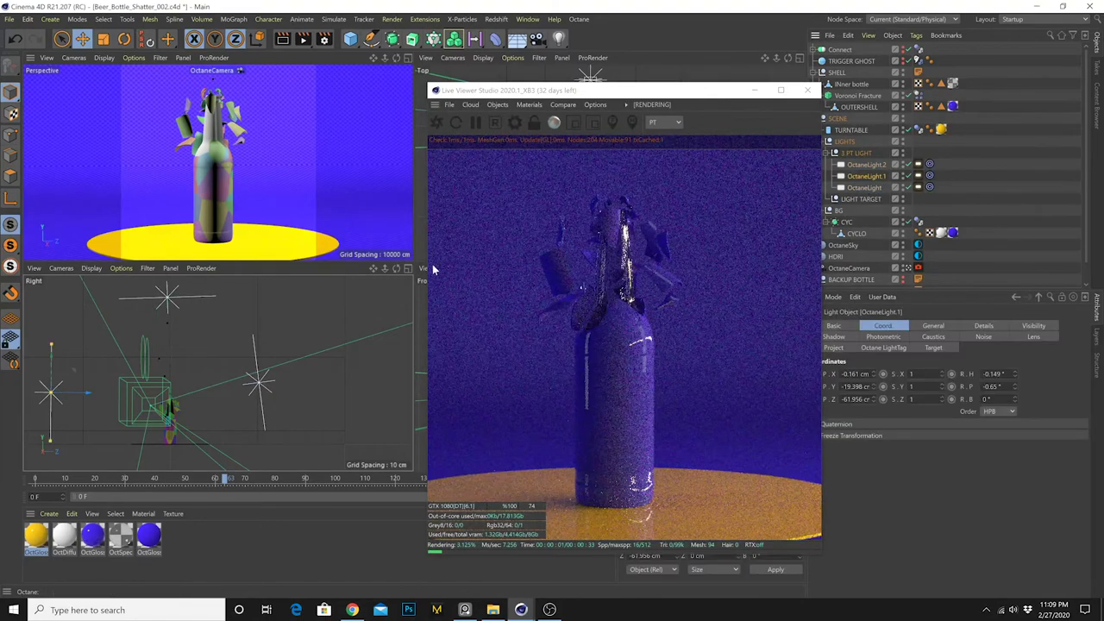
pyautogui.moveTo(89, 392); pyautogui.dragTo(137, 396)
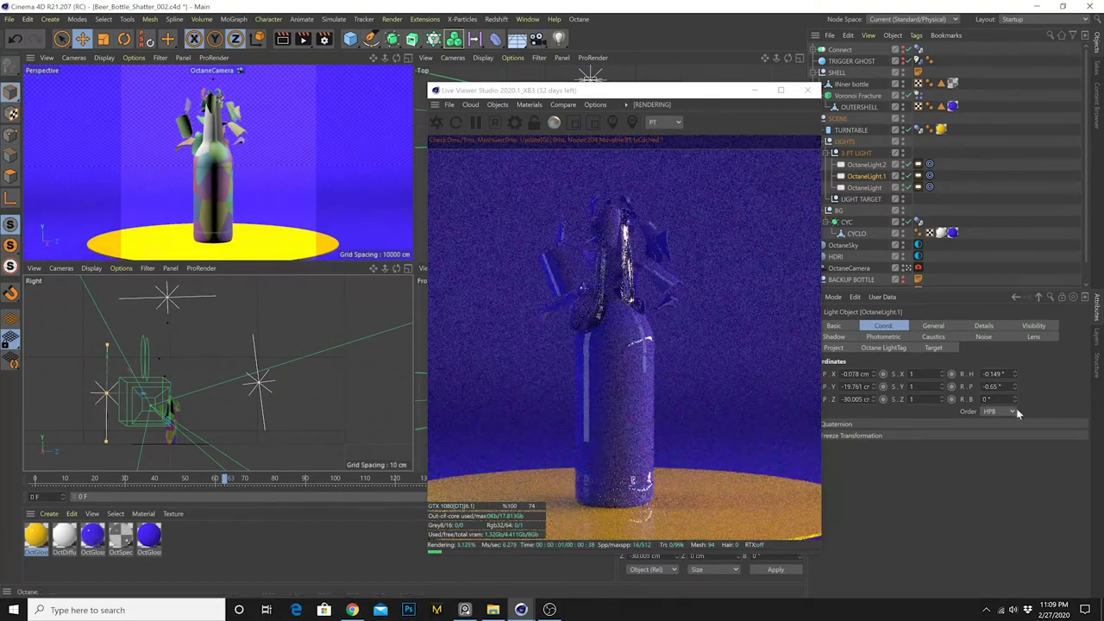
pyautogui.click(918, 176)
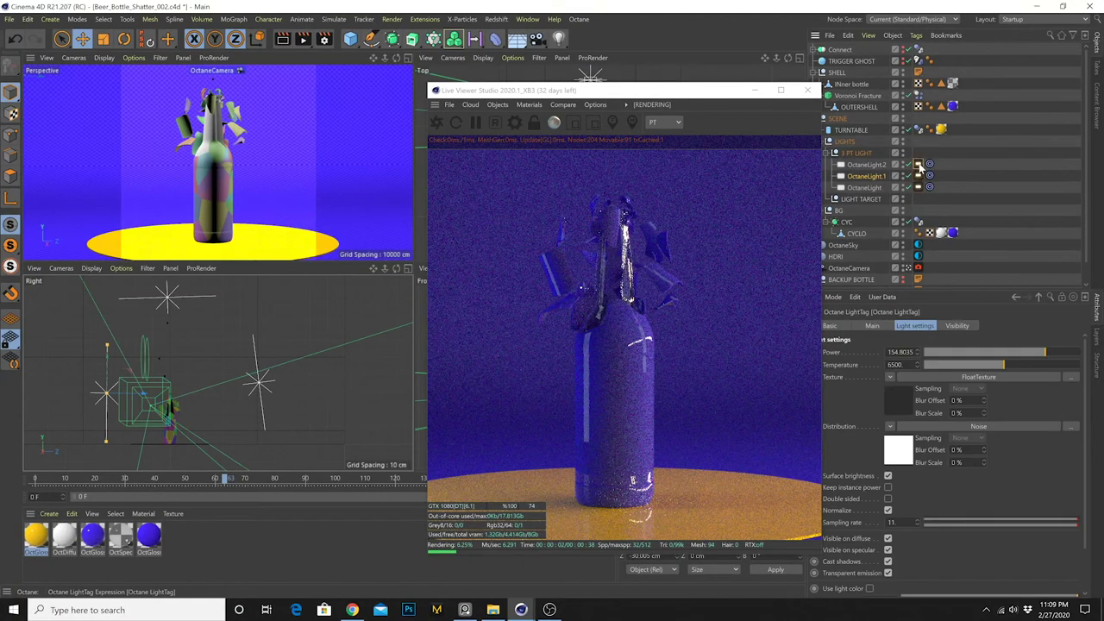
pyautogui.click(979, 378)
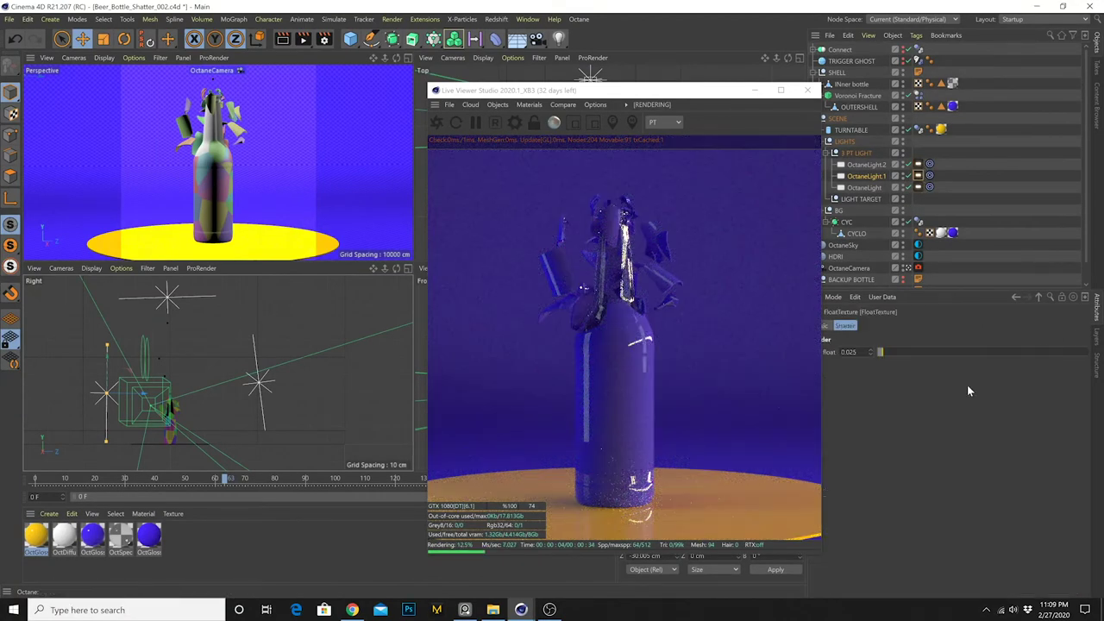
pyautogui.moveTo(883, 352); pyautogui.dragTo(929, 353)
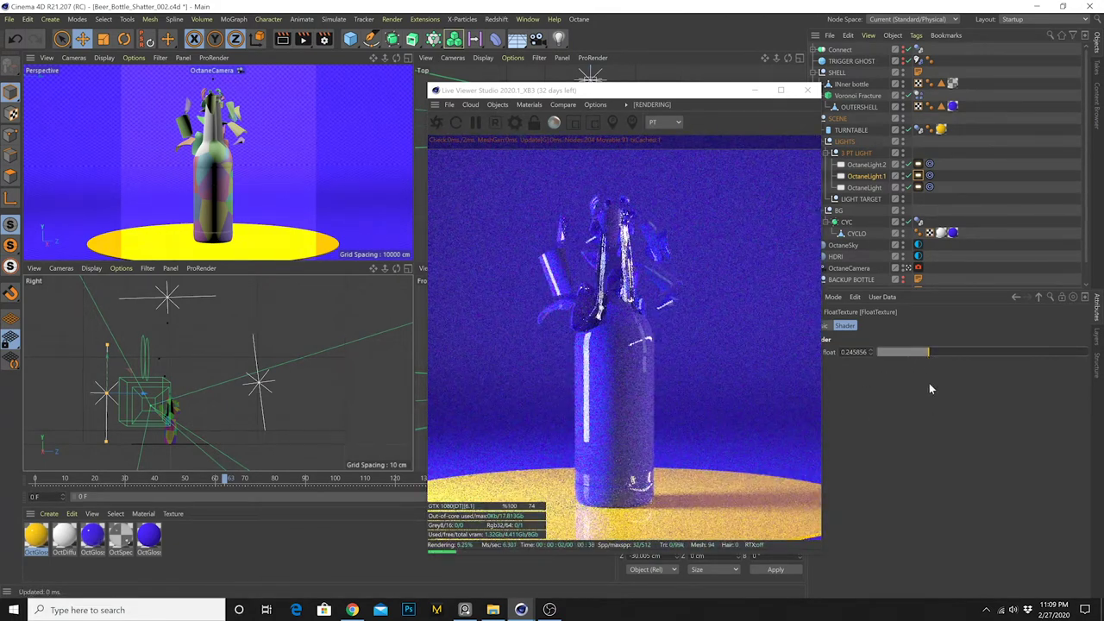
# Lower OctaneLight.2 about 35 cm toward the bottle and set its light texture's float to about 0.31
pyautogui.click(918, 165)
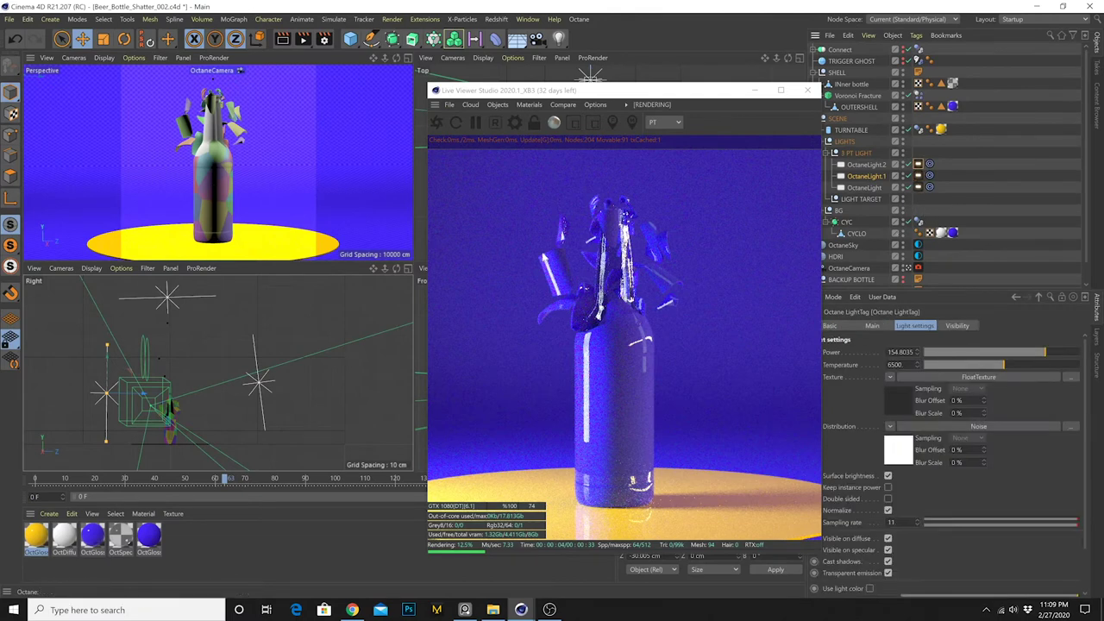
pyautogui.moveTo(685, 99); pyautogui.dragTo(526, 96)
pyautogui.click(866, 164)
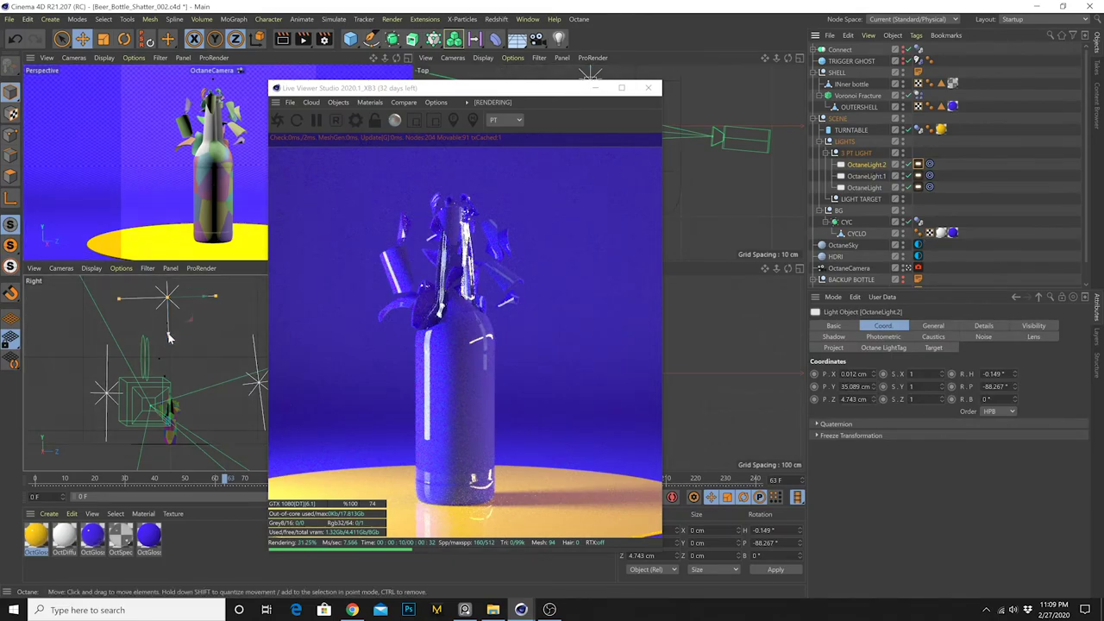
pyautogui.moveTo(195, 336); pyautogui.dragTo(176, 401)
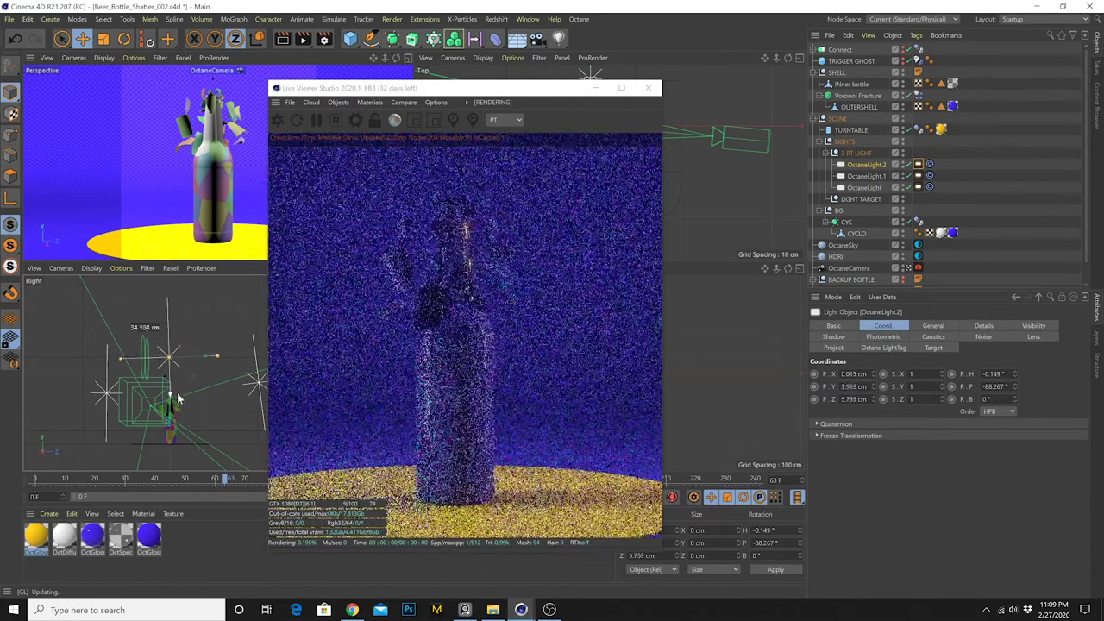
pyautogui.click(918, 164)
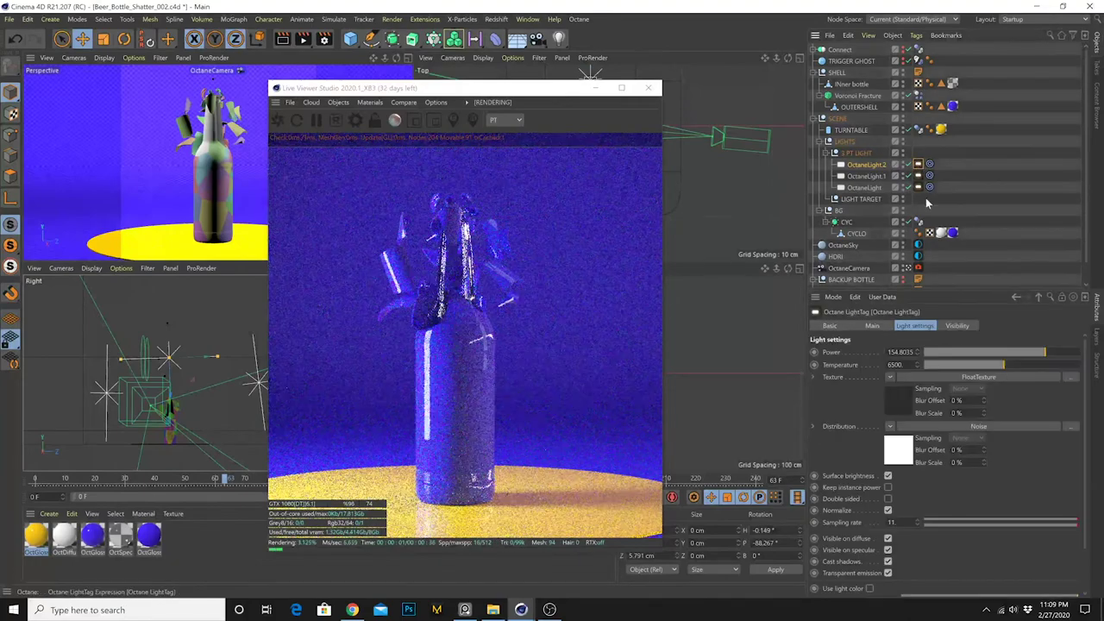
pyautogui.click(986, 377)
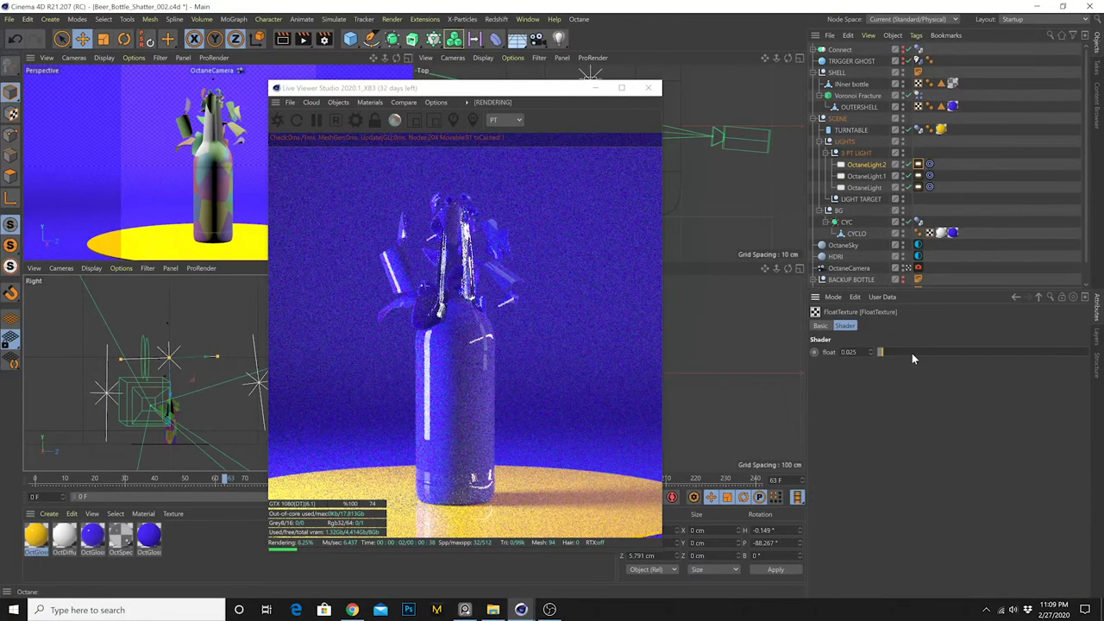
pyautogui.moveTo(912, 352); pyautogui.dragTo(942, 355)
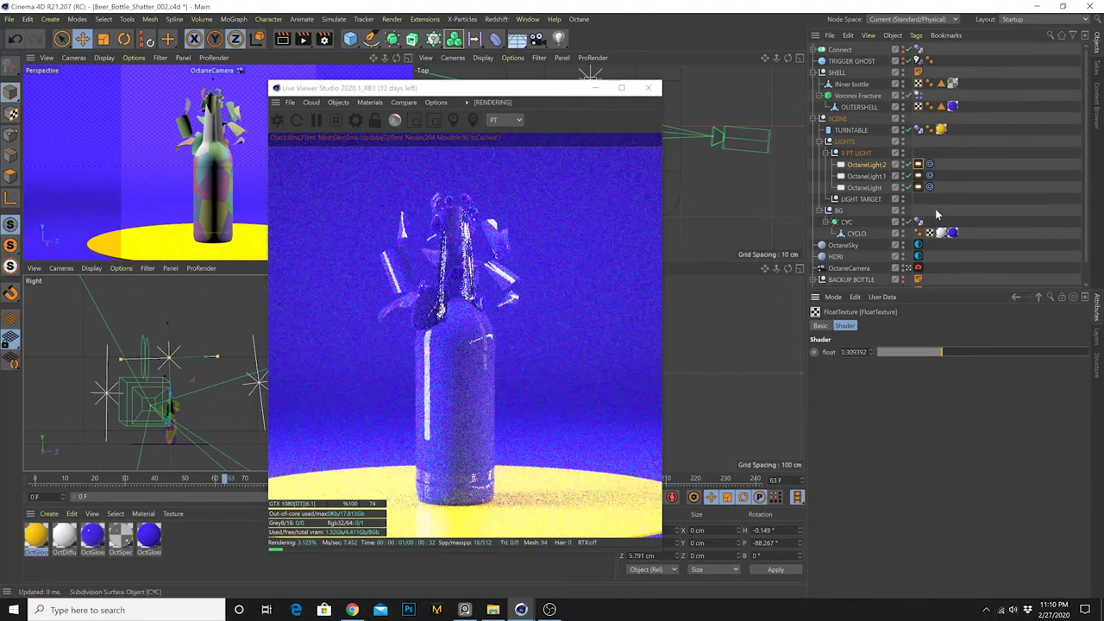
# Set the power of OctaneLight.2 and OctaneLight.1 together to about 90.4
pyautogui.click(1038, 298)
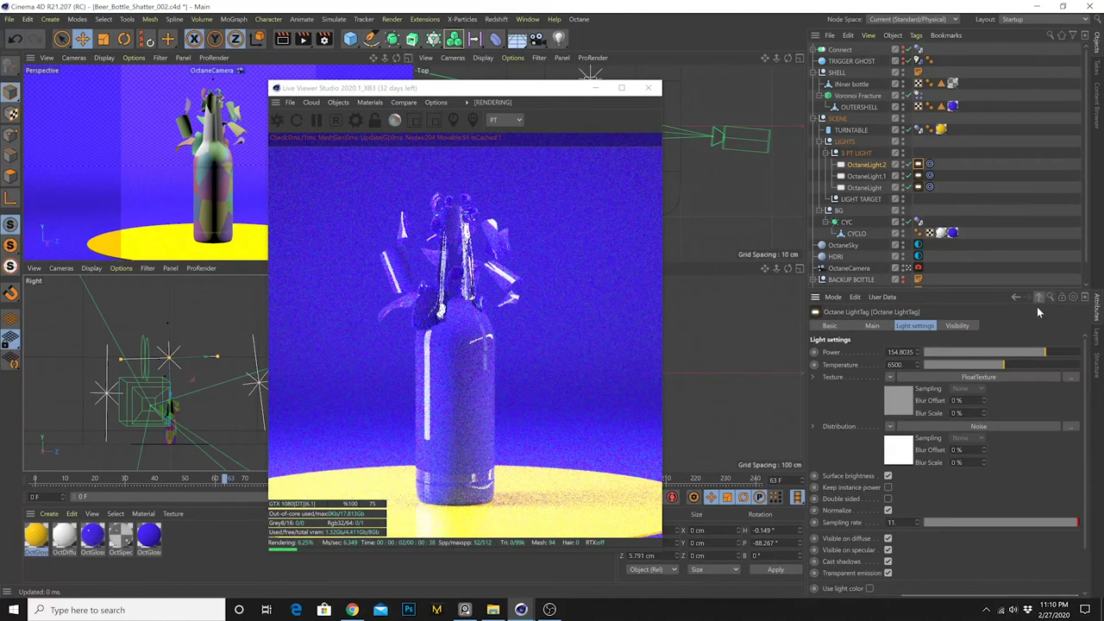
pyautogui.keyDown('shift'); pyautogui.click(918, 175); pyautogui.keyUp('shift')
pyautogui.moveTo(1035, 352); pyautogui.dragTo(1044, 355)
pyautogui.click(1041, 353)
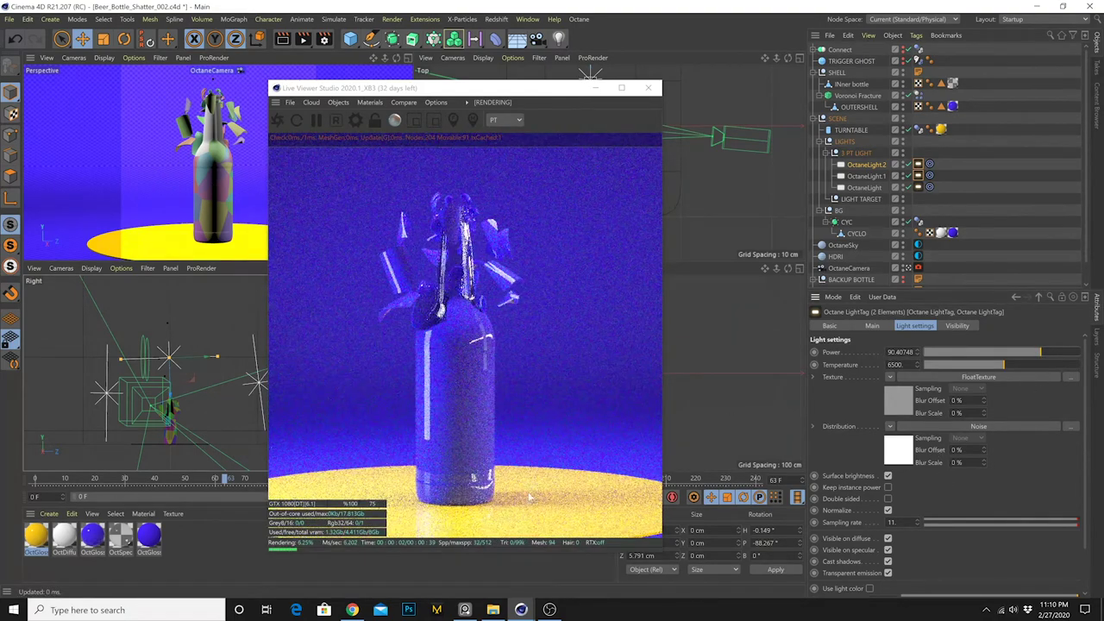
# Set the roughness float of the yellow OctGlossy2 material to about 0.15 and the blue OctGlossy1 material to about 0.05
pyautogui.click(36, 537)
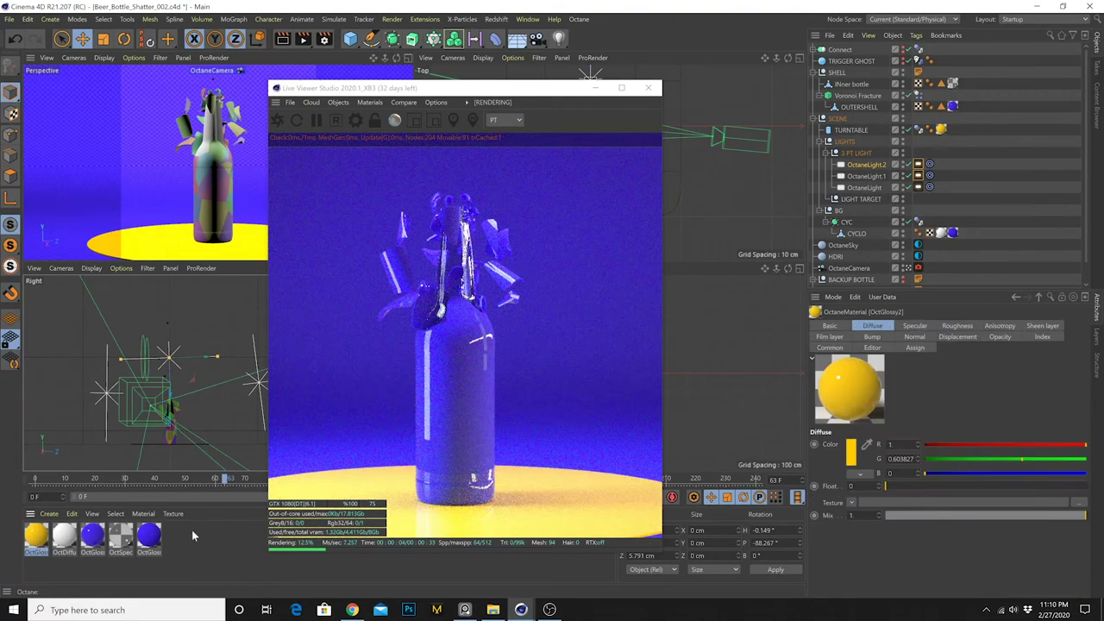
pyautogui.click(957, 326)
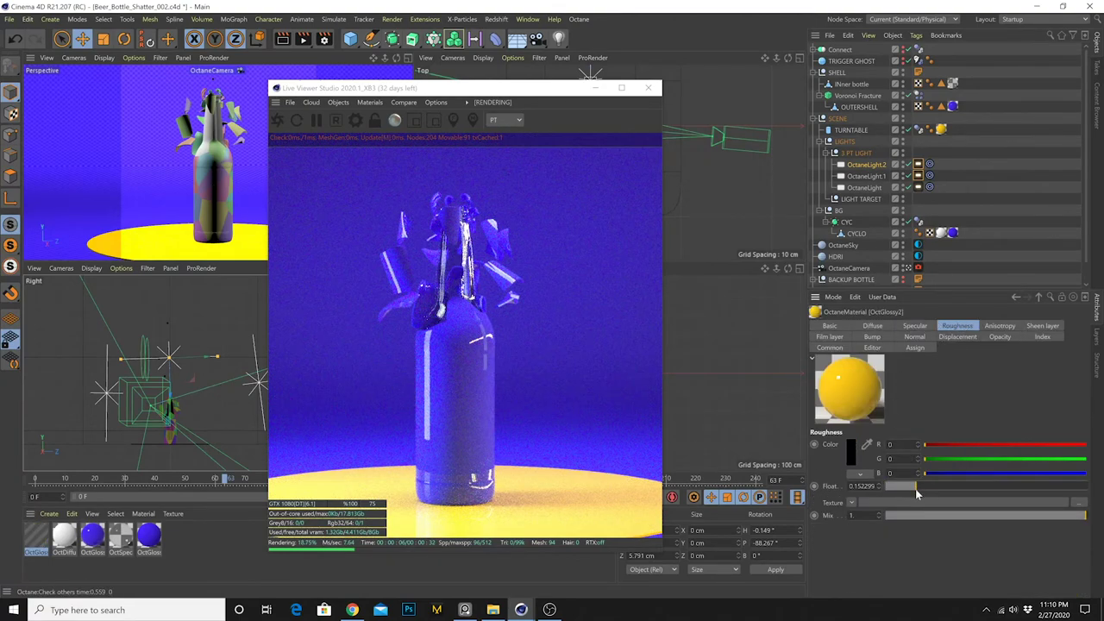
pyautogui.click(92, 537)
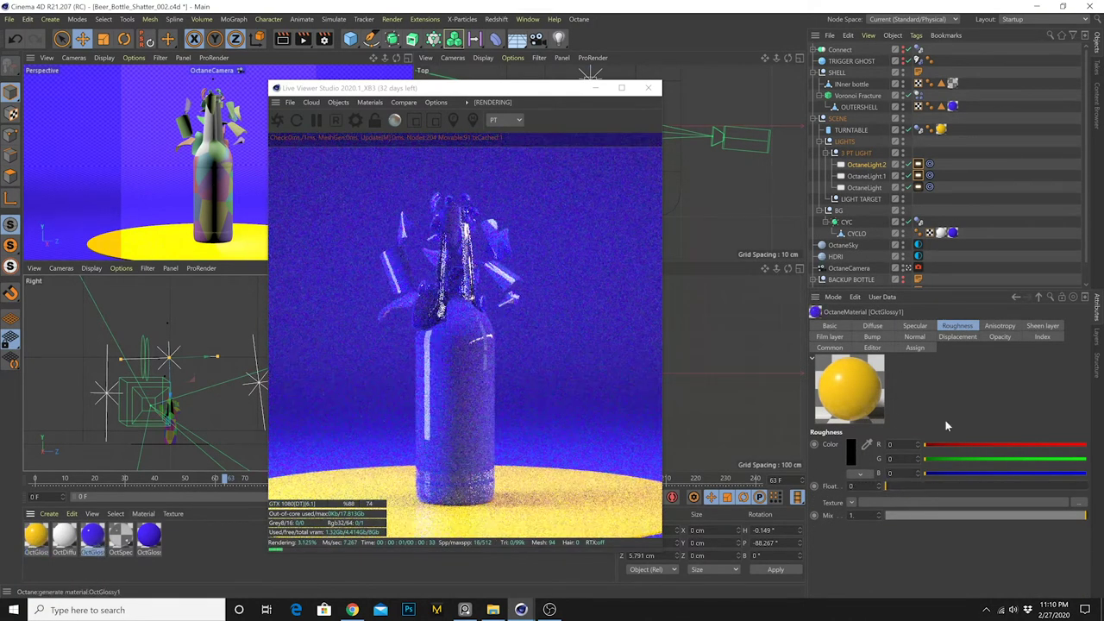
pyautogui.click(895, 486)
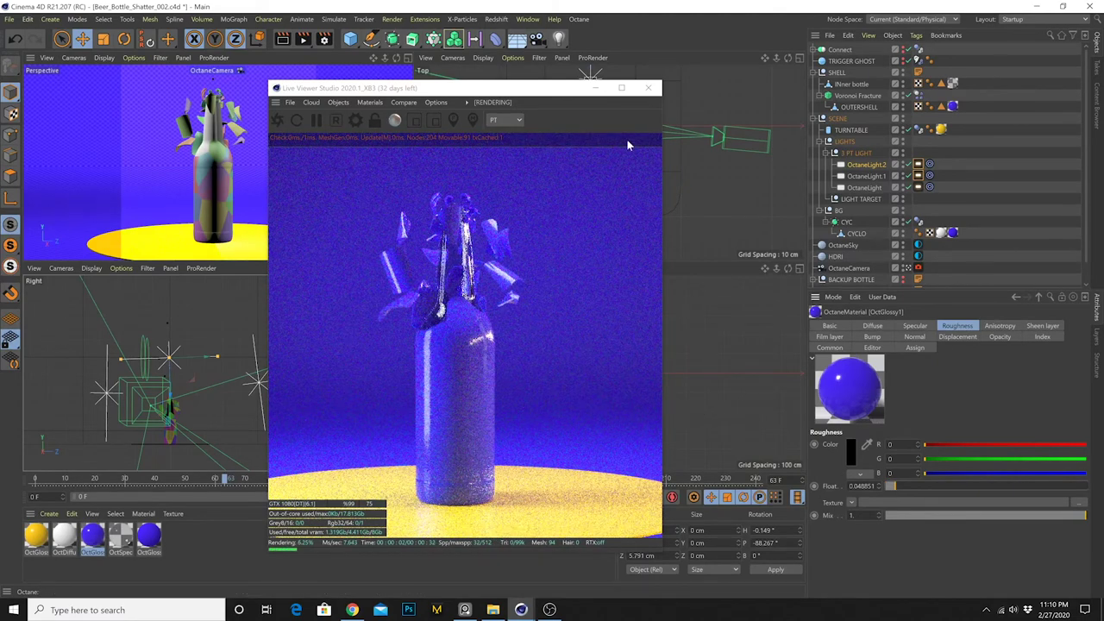
# Move and shrink the Live Viewer to uncover the playback controls, play the shatter to frame 94, and maximize the perspective view
pyautogui.moveTo(539, 95); pyautogui.dragTo(614, 49)
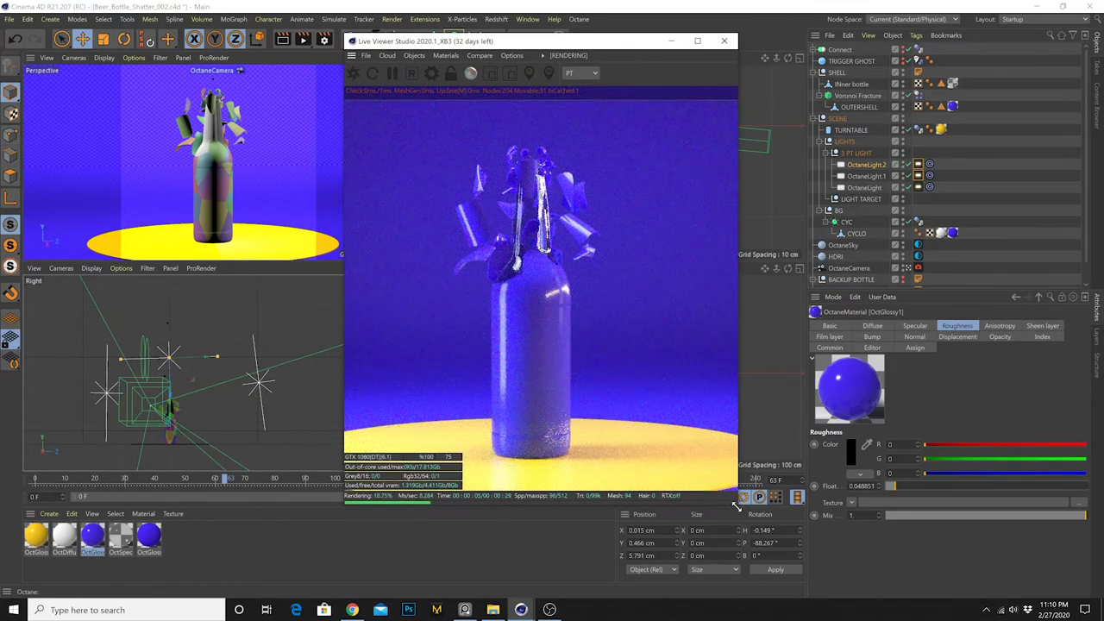
pyautogui.moveTo(737, 506); pyautogui.dragTo(714, 481)
pyautogui.click(526, 497)
pyautogui.click(579, 498)
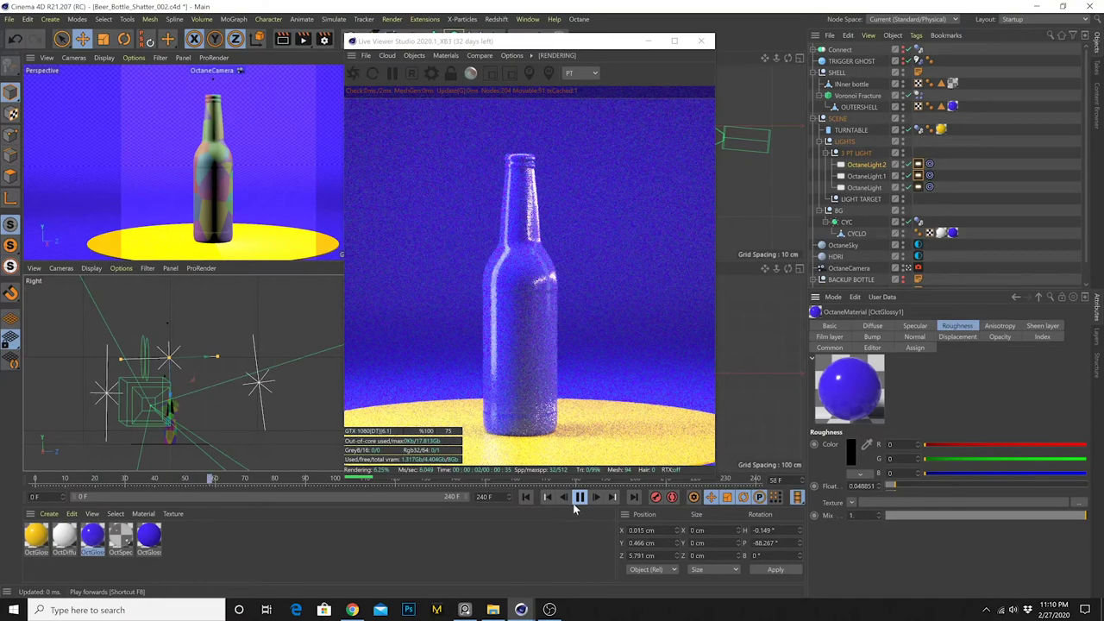
pyautogui.click(580, 498)
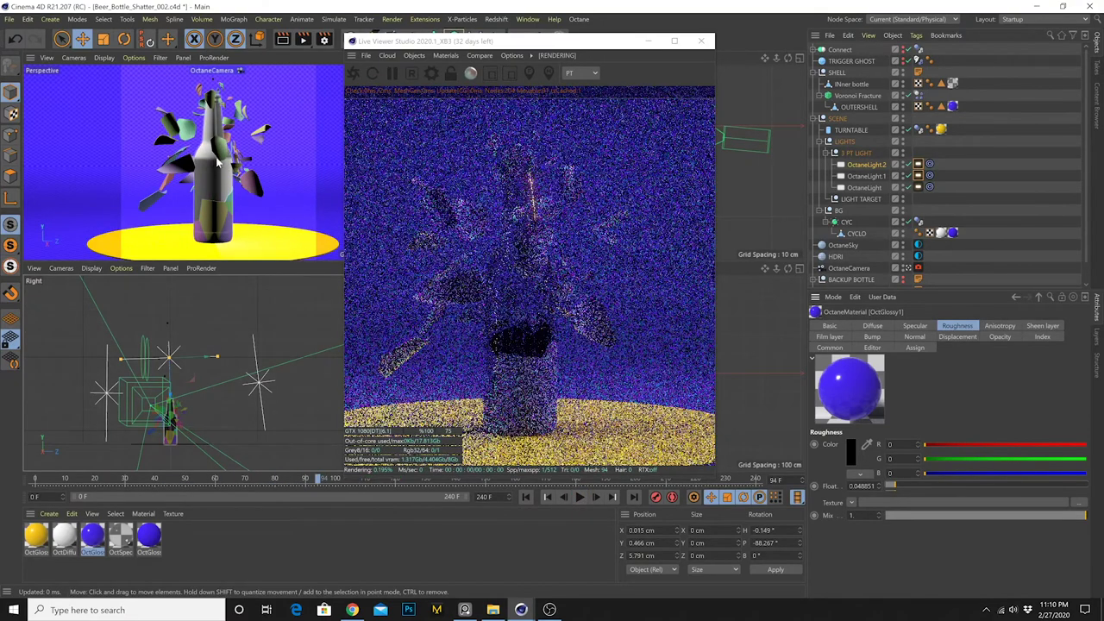
pyautogui.middleClick(216, 164)
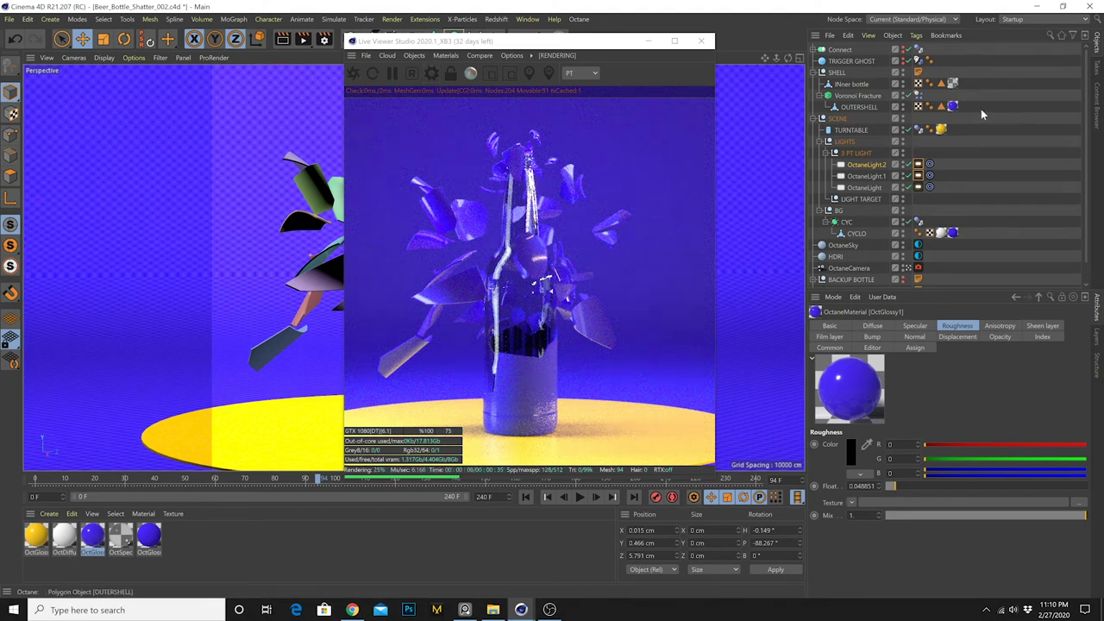
# Enable the Inside Faces and Outside Faces selections on the Voronoi Fracture object
pyautogui.click(855, 96)
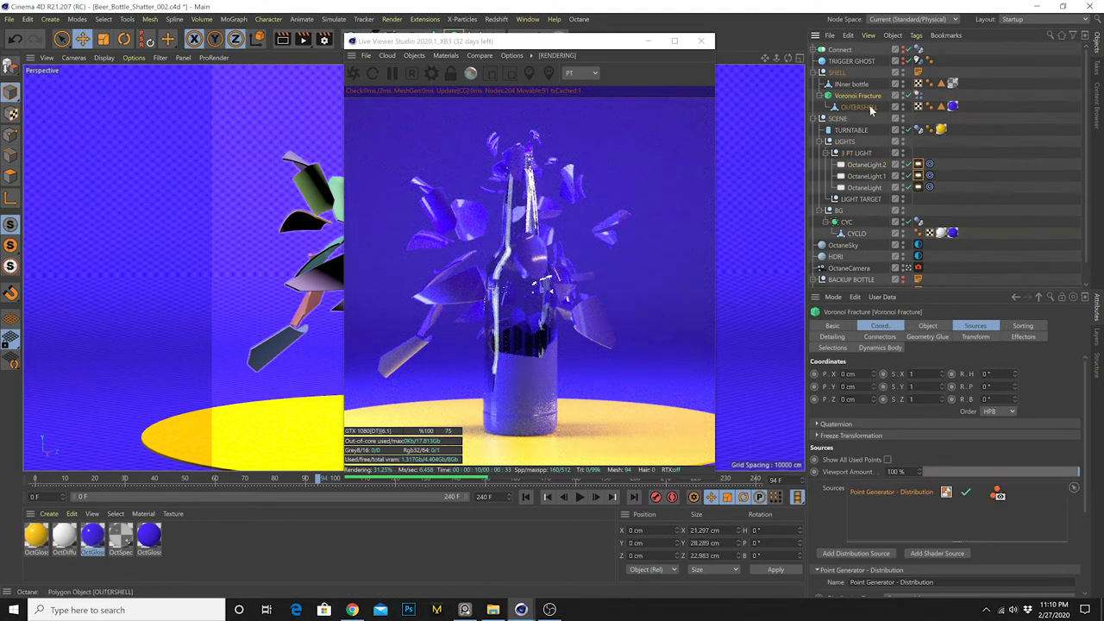
pyautogui.click(833, 347)
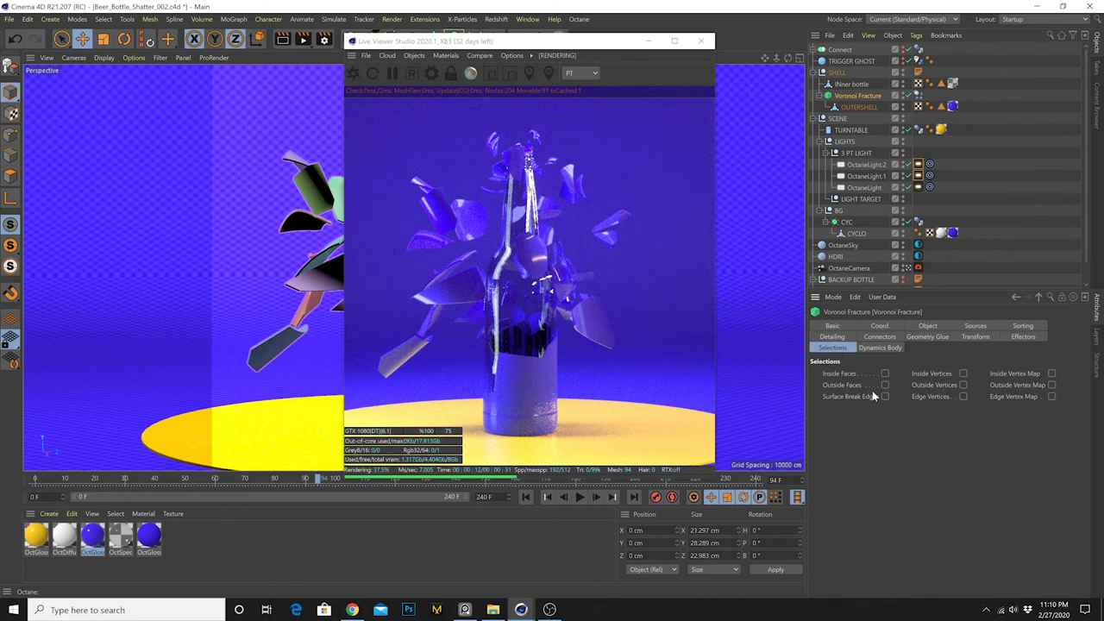
pyautogui.click(885, 385)
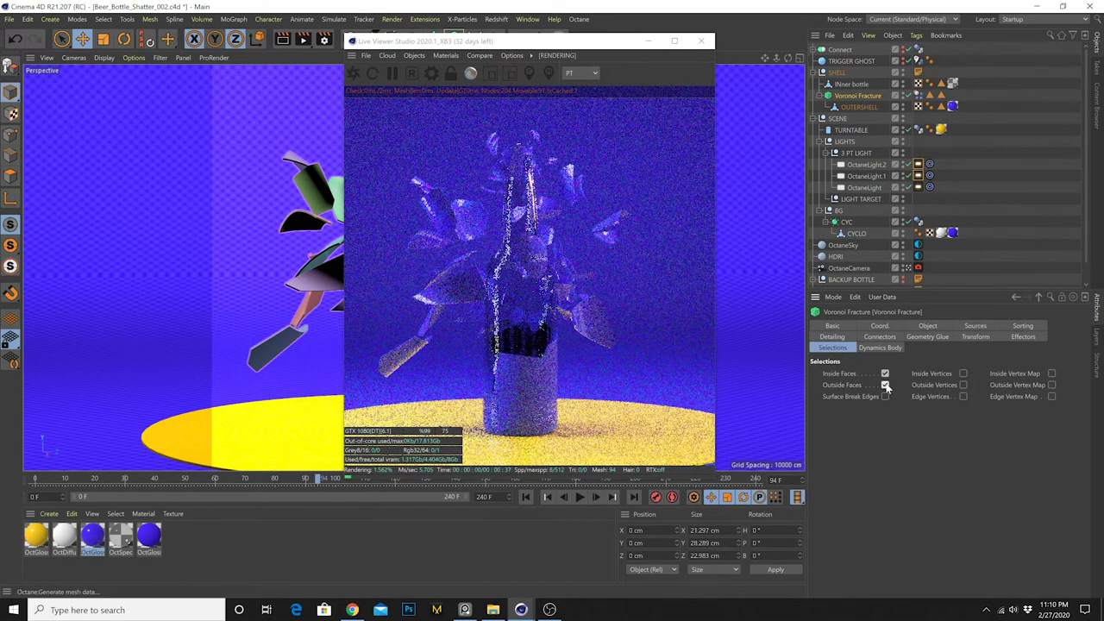
# Transfer the blue OctGlossy1 material from OUTERSHELL to the Voronoi Fracture and restrict it to the Outside Faces selection
pyautogui.click(941, 96)
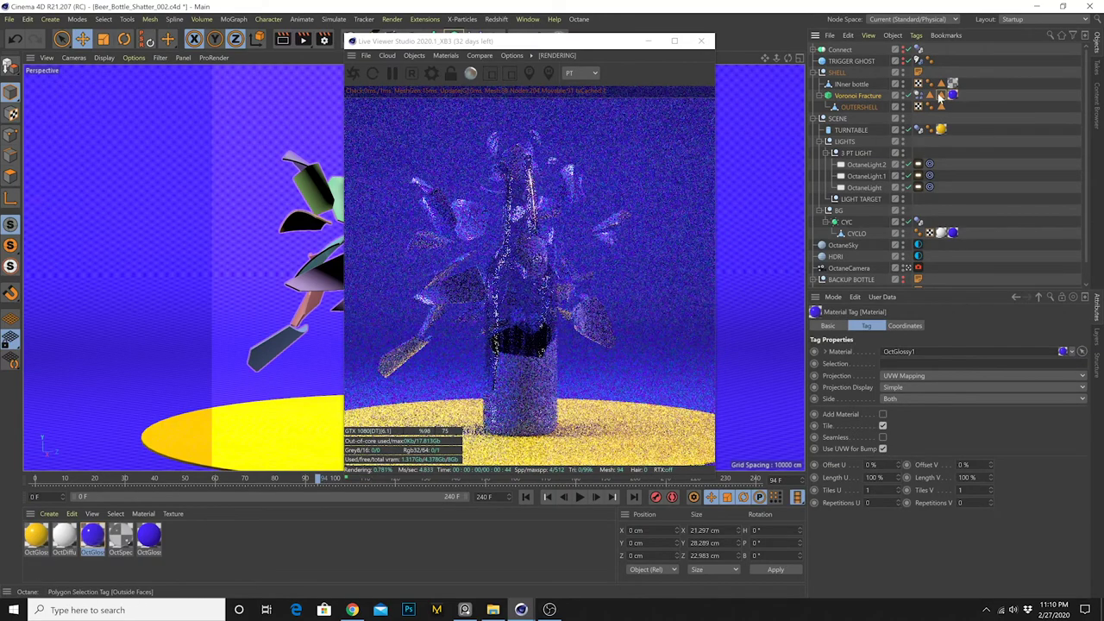
pyautogui.moveTo(954, 96); pyautogui.dragTo(943, 118)
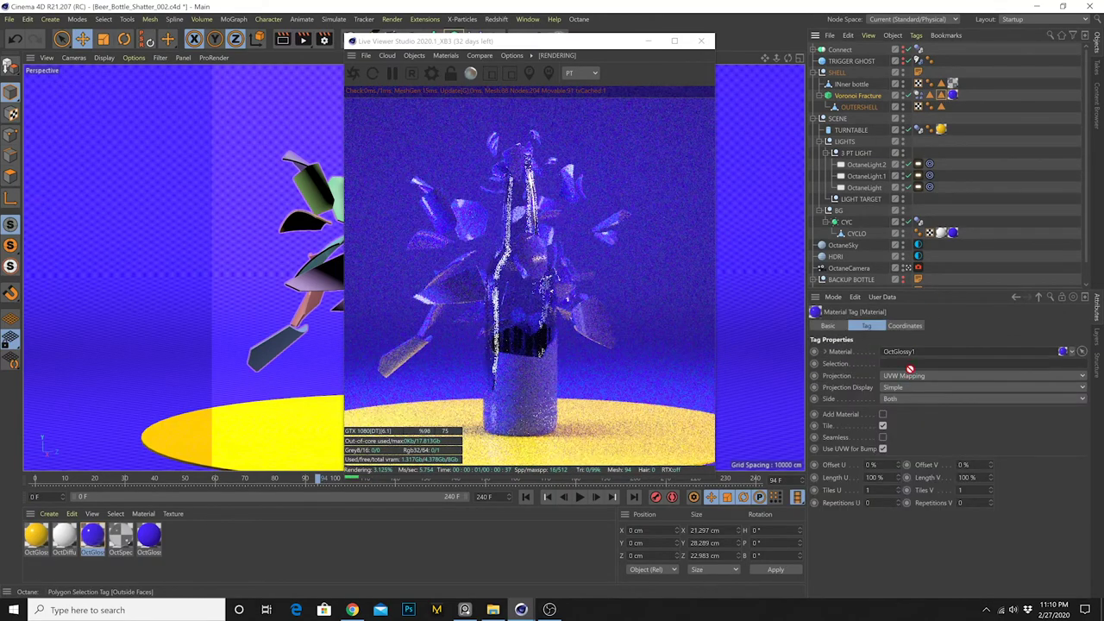
pyautogui.moveTo(910, 369); pyautogui.dragTo(911, 364)
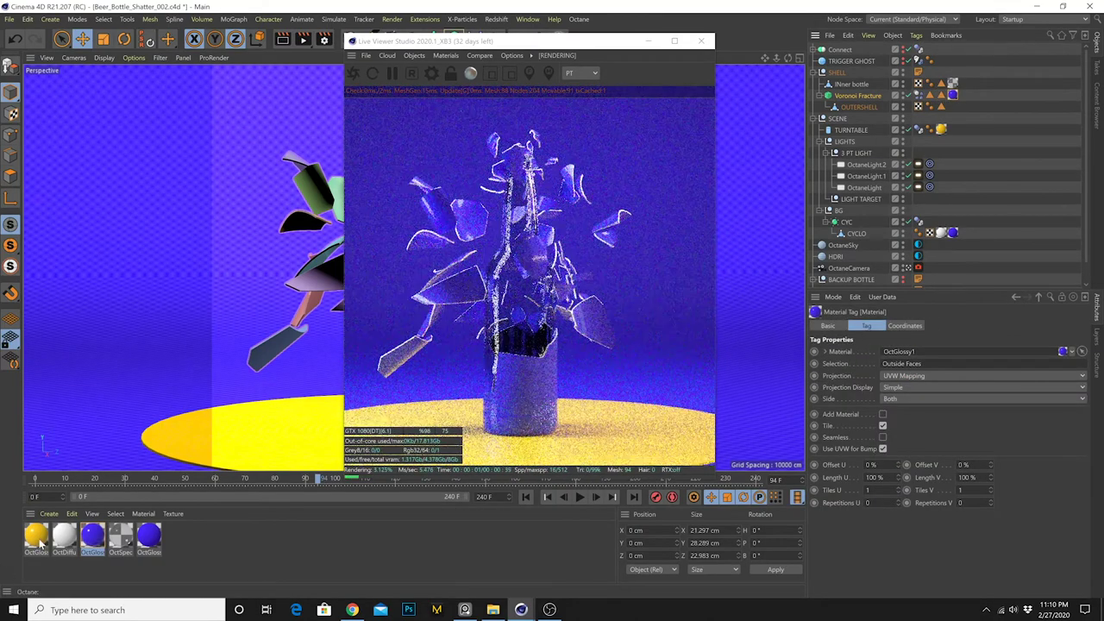
# Apply the yellow OctGlossy2 material to the Voronoi Fracture and restrict it to the Inside Faces selection
pyautogui.moveTo(119, 558); pyautogui.dragTo(1073, 153)
pyautogui.moveTo(897, 102); pyautogui.dragTo(932, 95)
pyautogui.click(964, 94)
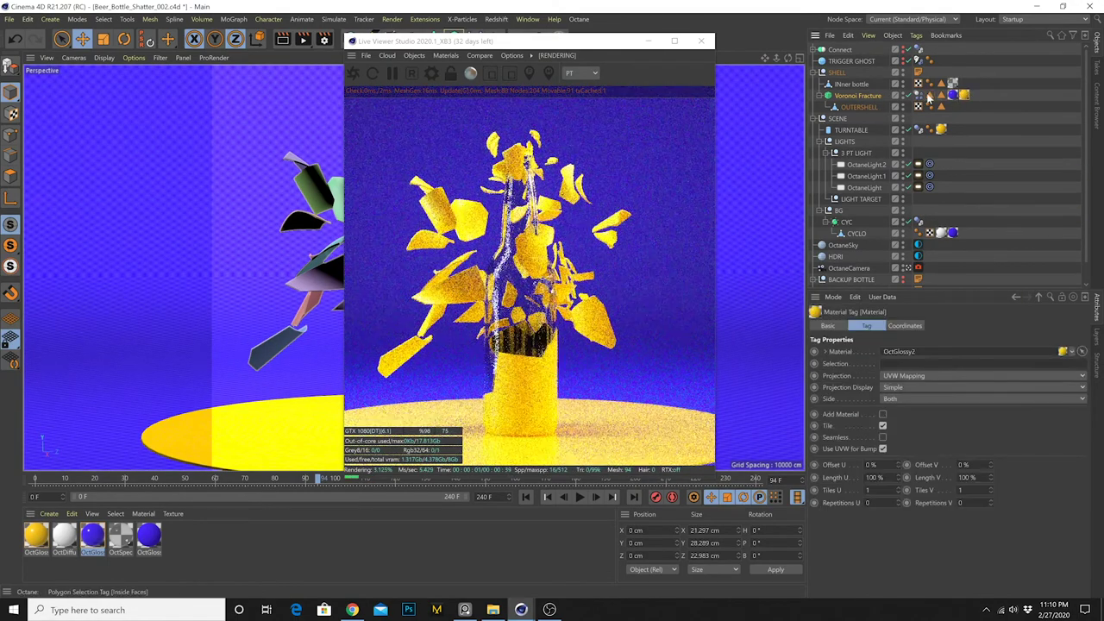
pyautogui.moveTo(920, 369); pyautogui.dragTo(918, 366)
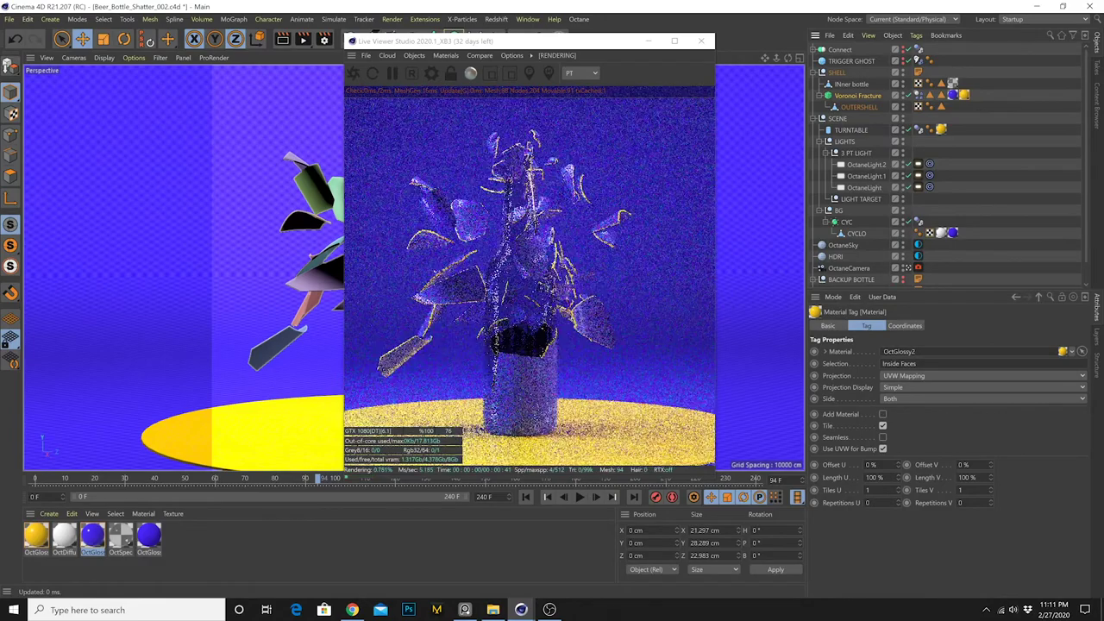
# Play the shatter from the start to frame 101 and review the Voronoi Fracture's material tag, Outside Faces tag and selection settings
pyautogui.click(525, 497)
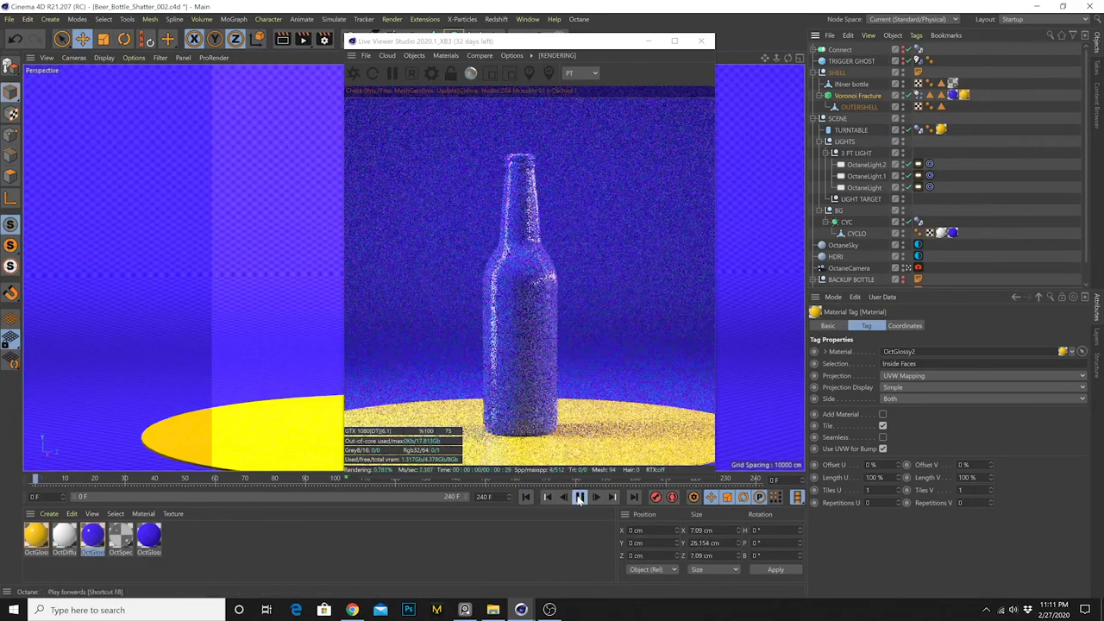
pyautogui.click(580, 497)
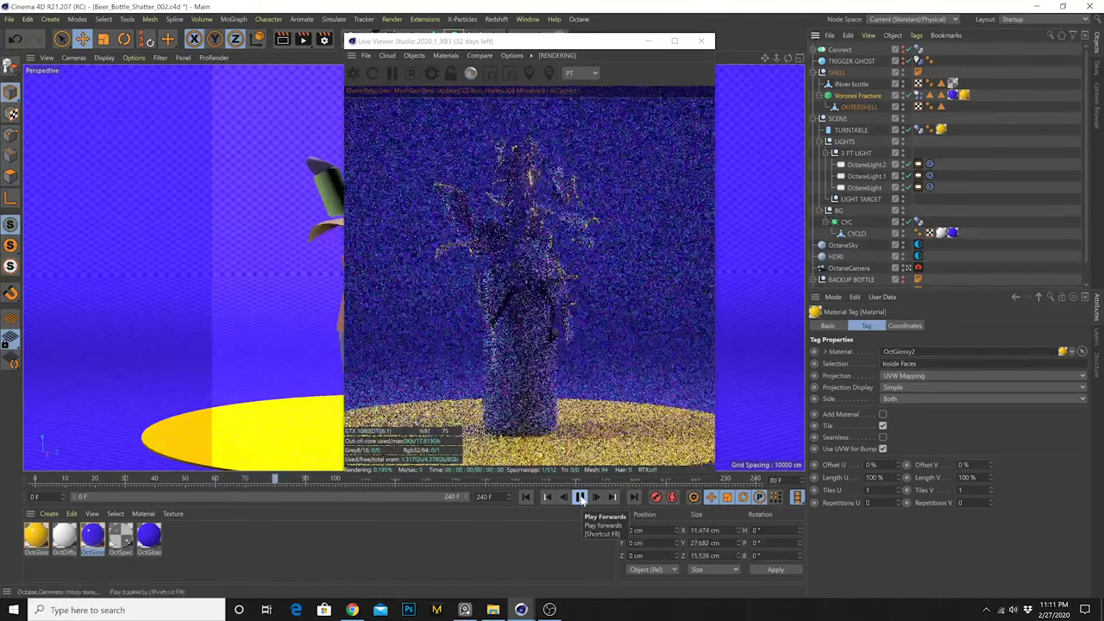
pyautogui.click(580, 496)
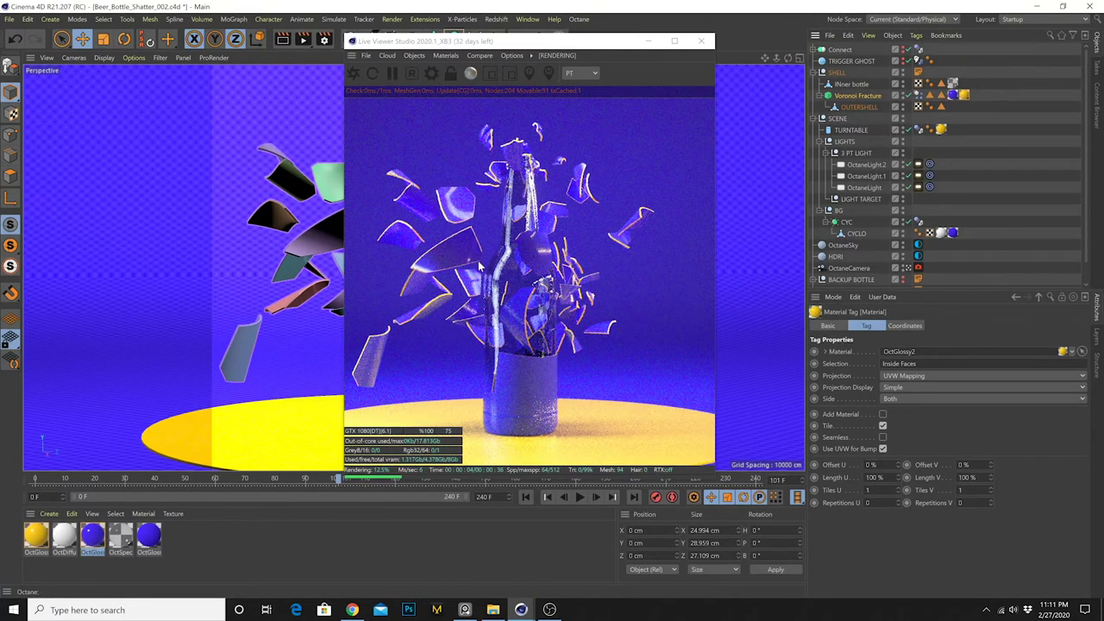
pyautogui.click(965, 96)
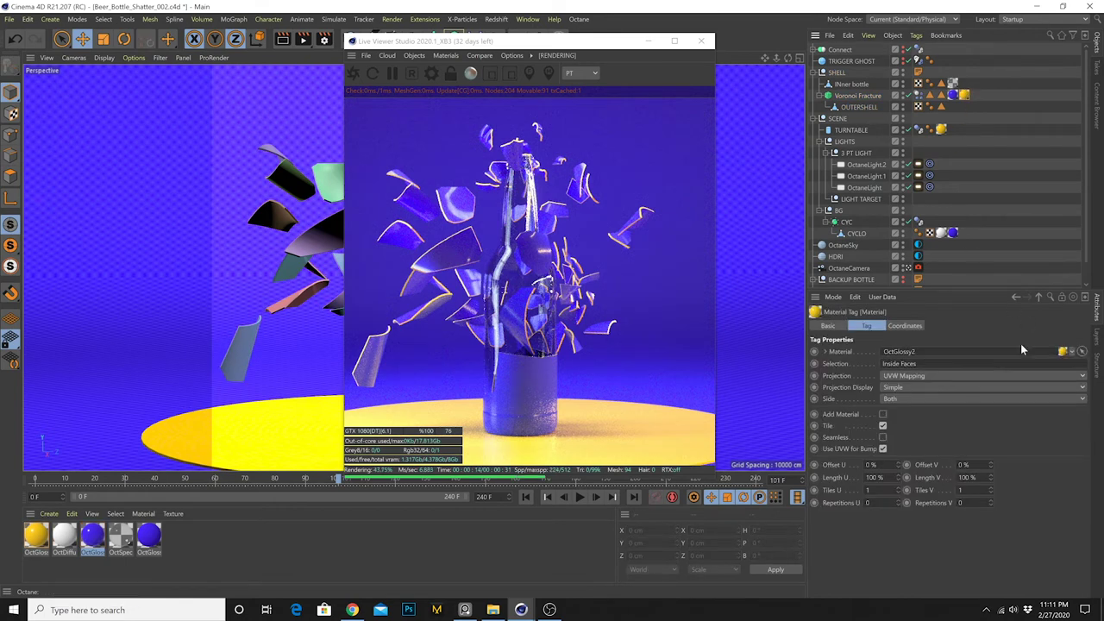
pyautogui.click(942, 95)
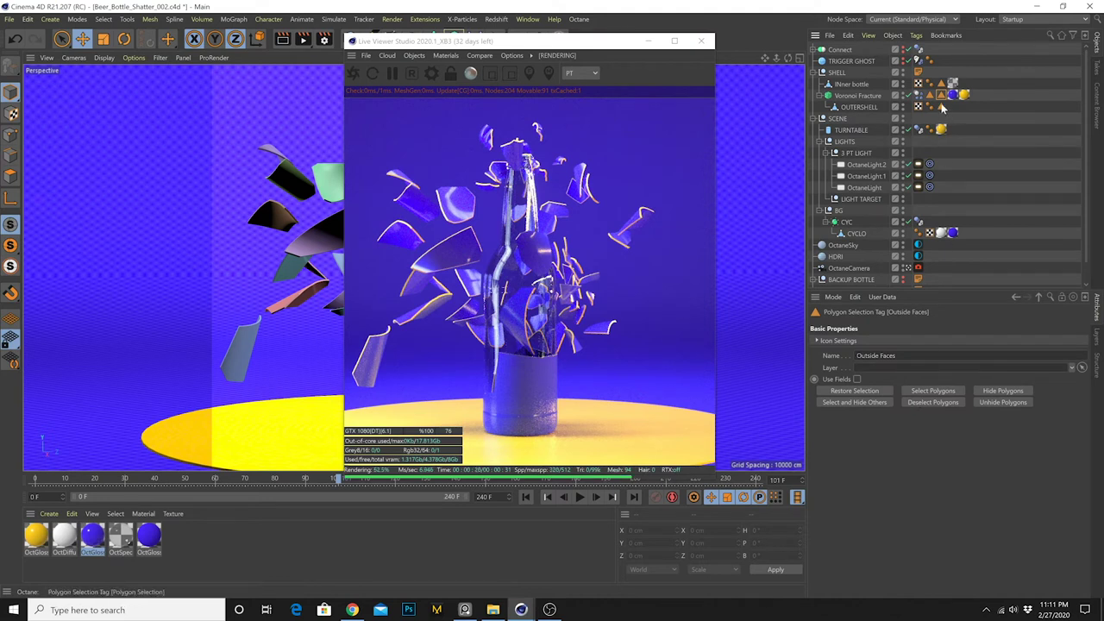
pyautogui.click(876, 96)
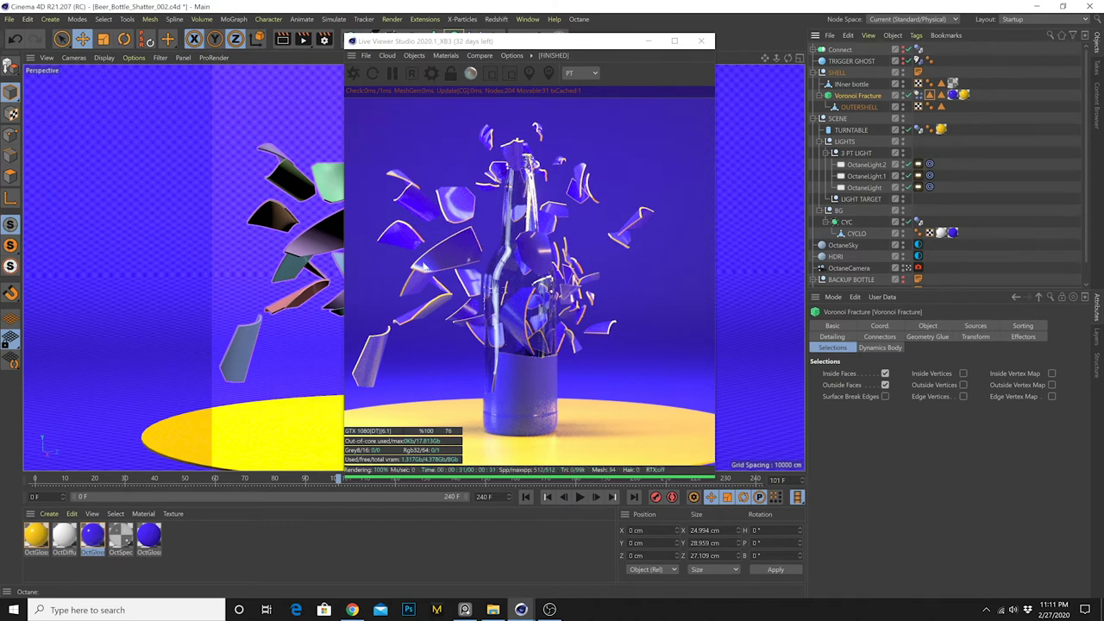
# Replay the shatter animation from the first frame to frame 109 to check the coloured shard edges
pyautogui.click(527, 501)
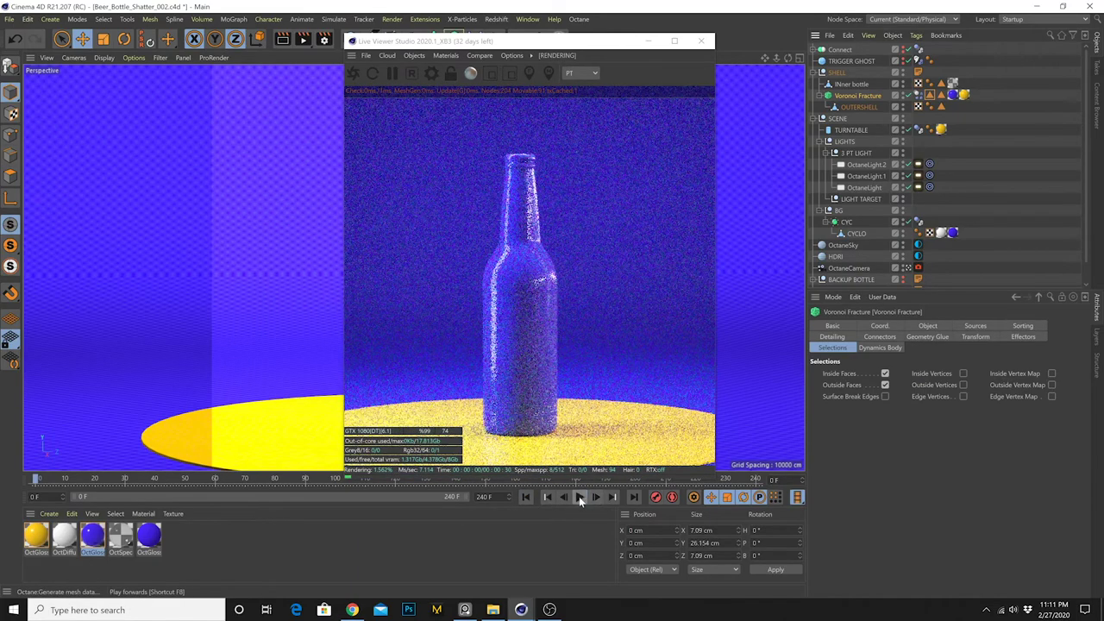
pyautogui.click(578, 498)
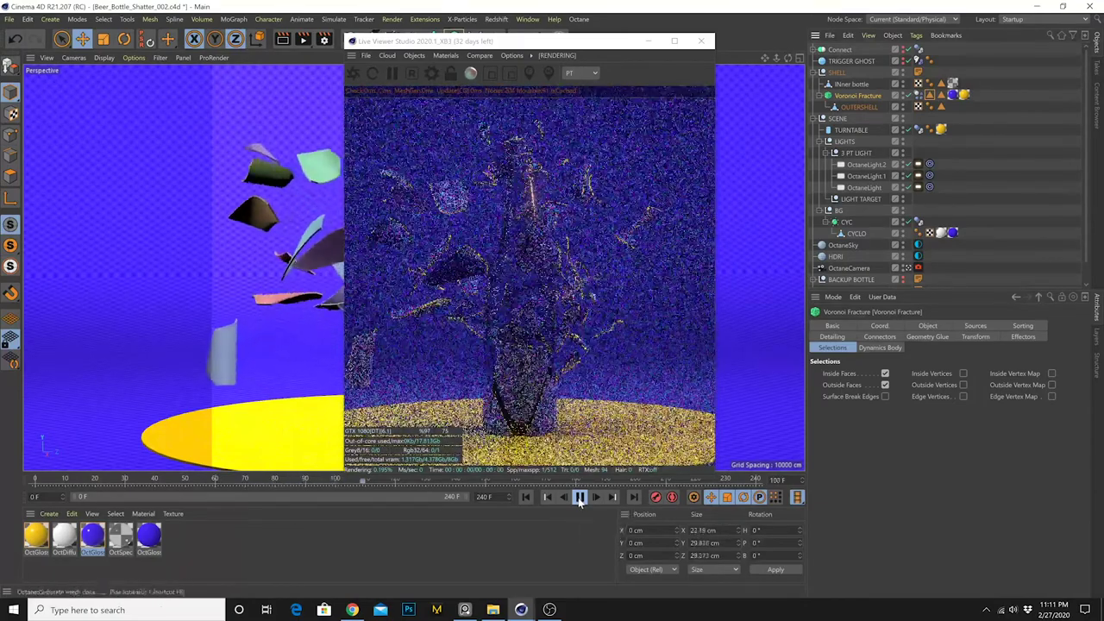
pyautogui.click(580, 497)
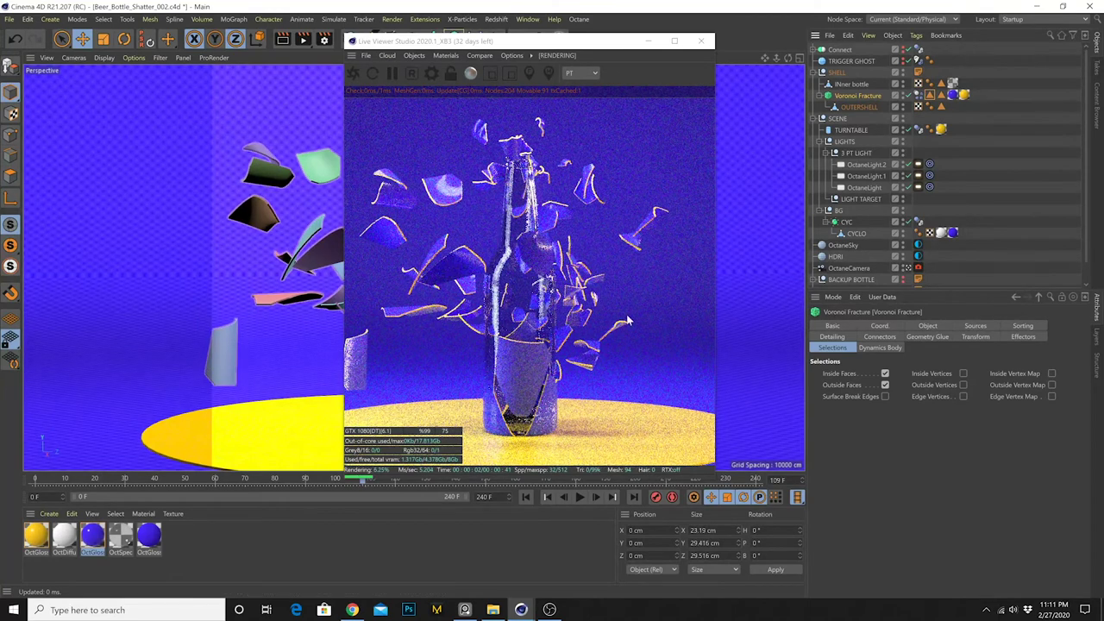
pyautogui.click(255, 447)
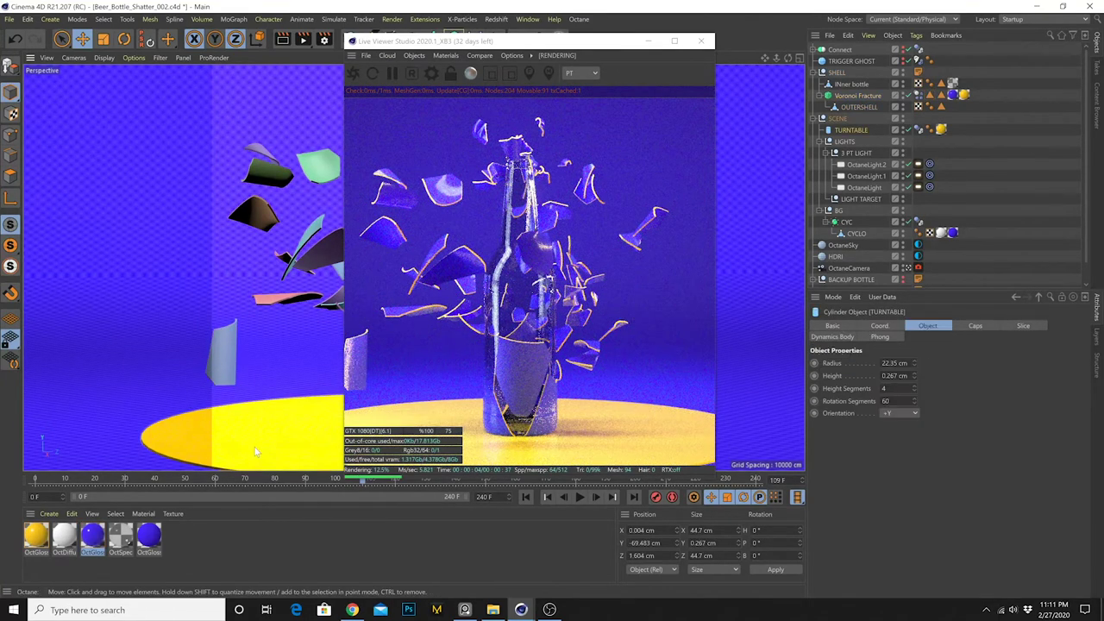
# Switch to the beerbottle_reveal.c4d project, move the Live Viewer aside, and play its shatter animation to frame 70
pyautogui.click(528, 19)
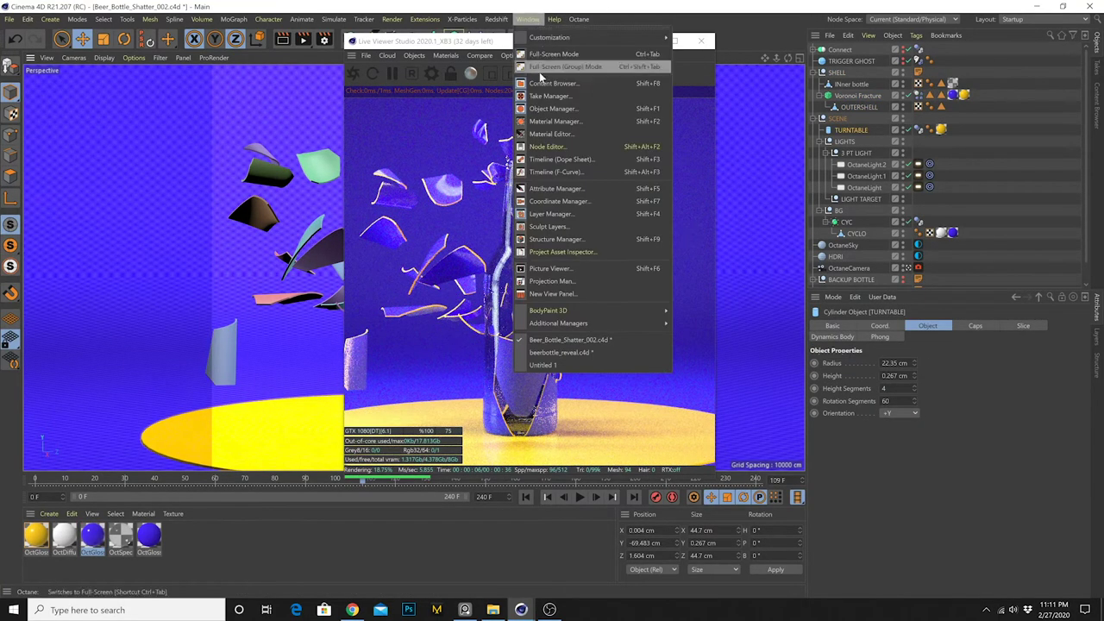
pyautogui.click(531, 353)
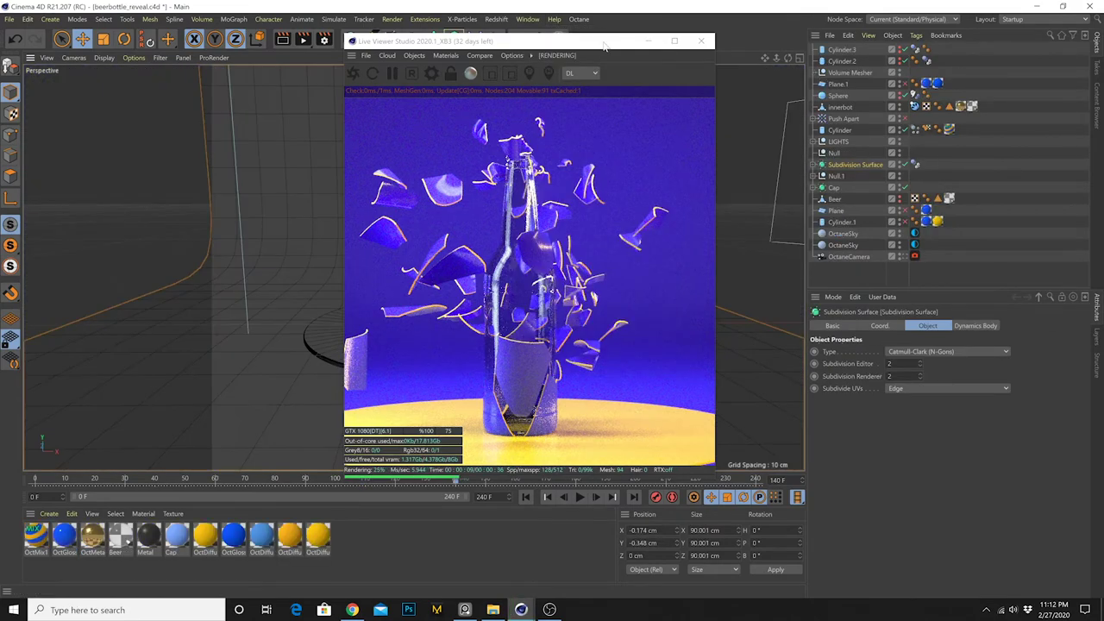
pyautogui.moveTo(604, 45); pyautogui.dragTo(934, 72)
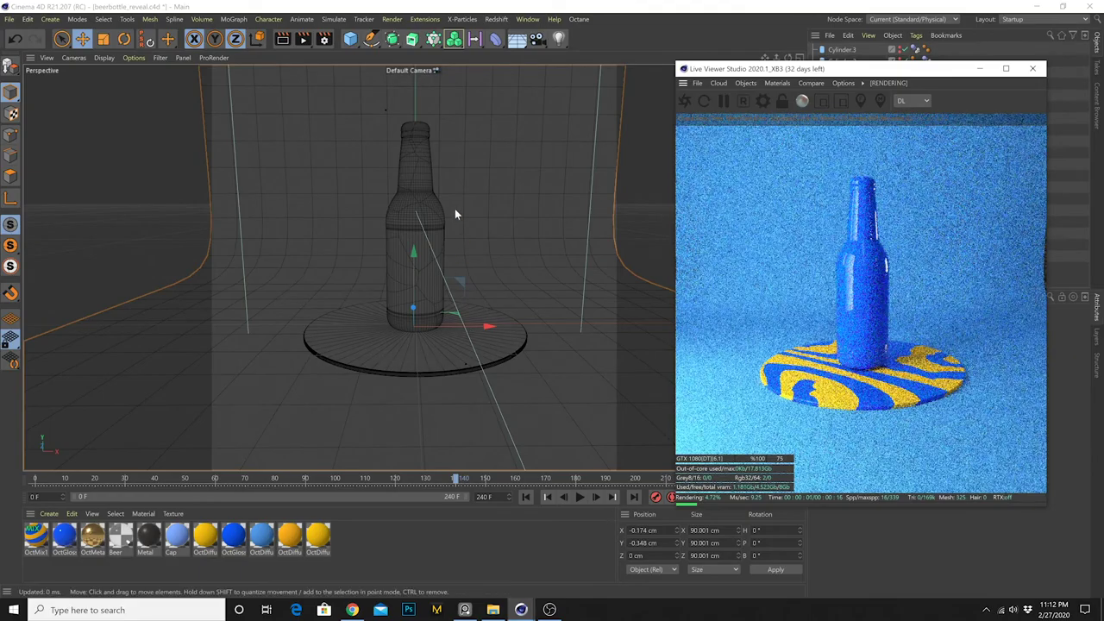
pyautogui.scroll(3, 422, 191)
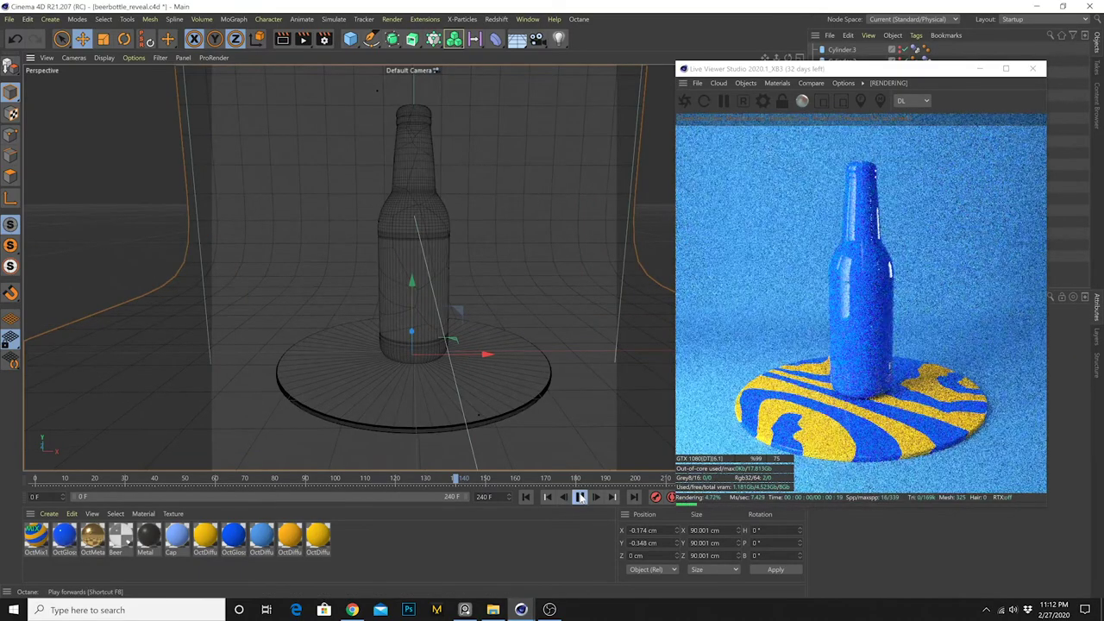
pyautogui.click(580, 497)
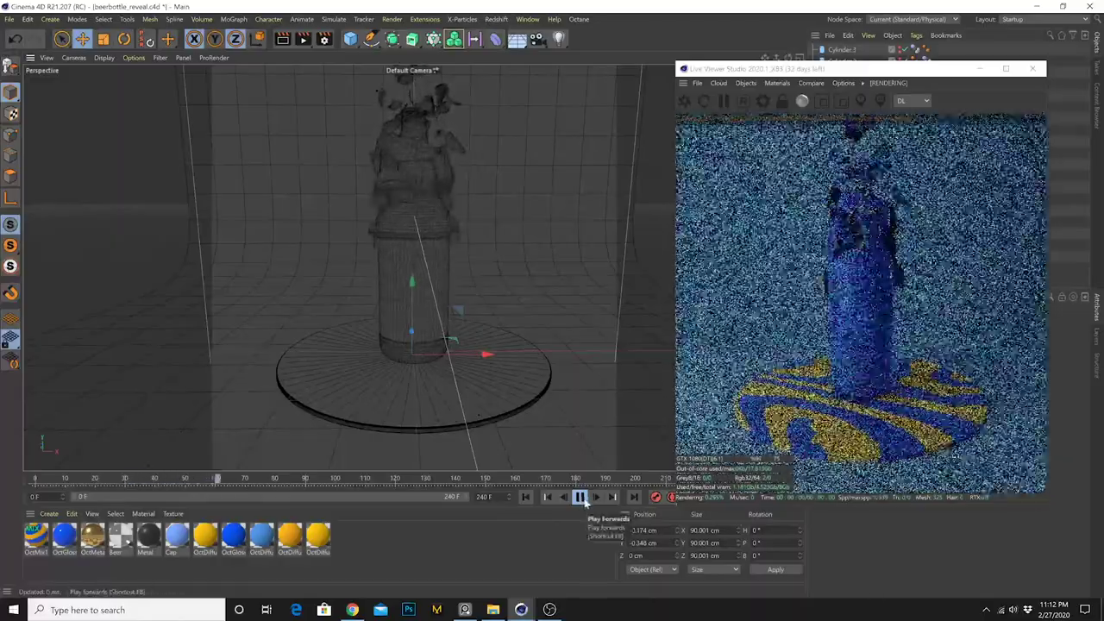
pyautogui.click(580, 498)
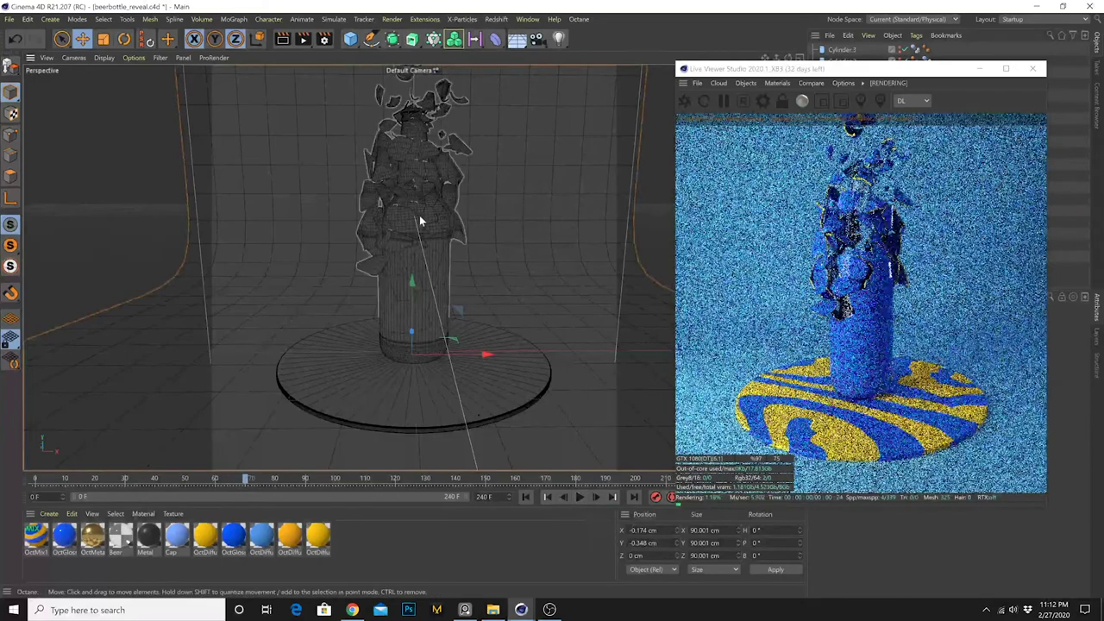
# Examine the reference bottle's shards up close from another angle and inspect the lights grouped under LIGHTS
pyautogui.scroll(5, 418, 216)
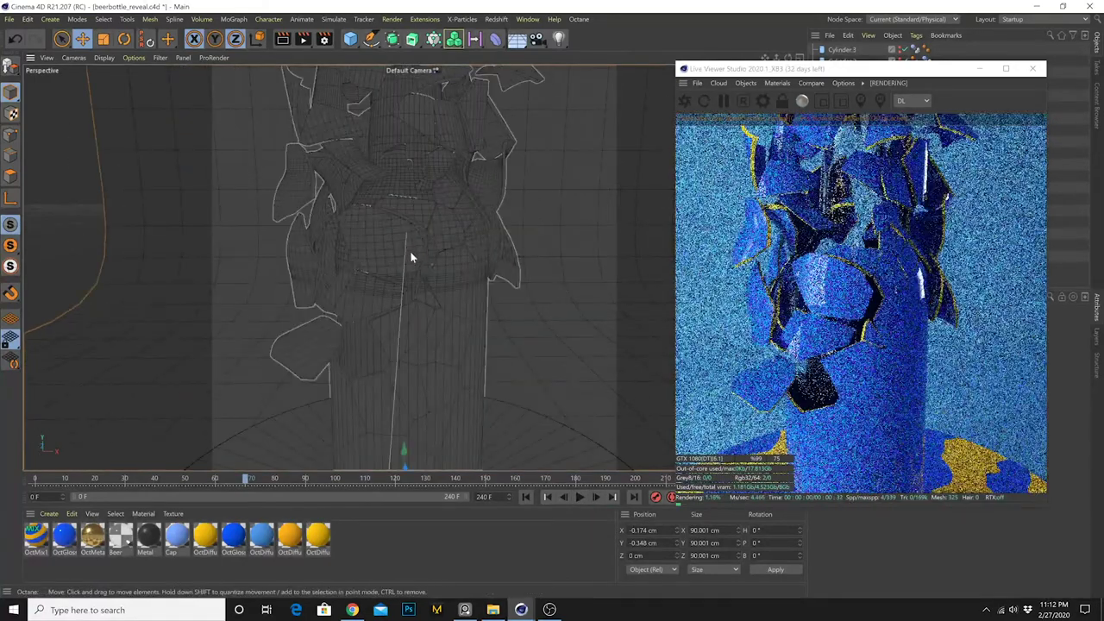
pyautogui.keyDown('alt'); pyautogui.moveTo(411, 257); pyautogui.dragTo(431, 302); pyautogui.keyUp('alt')
pyautogui.keyDown('alt'); pyautogui.moveTo(348, 308); pyautogui.dragTo(377, 288); pyautogui.keyUp('alt')
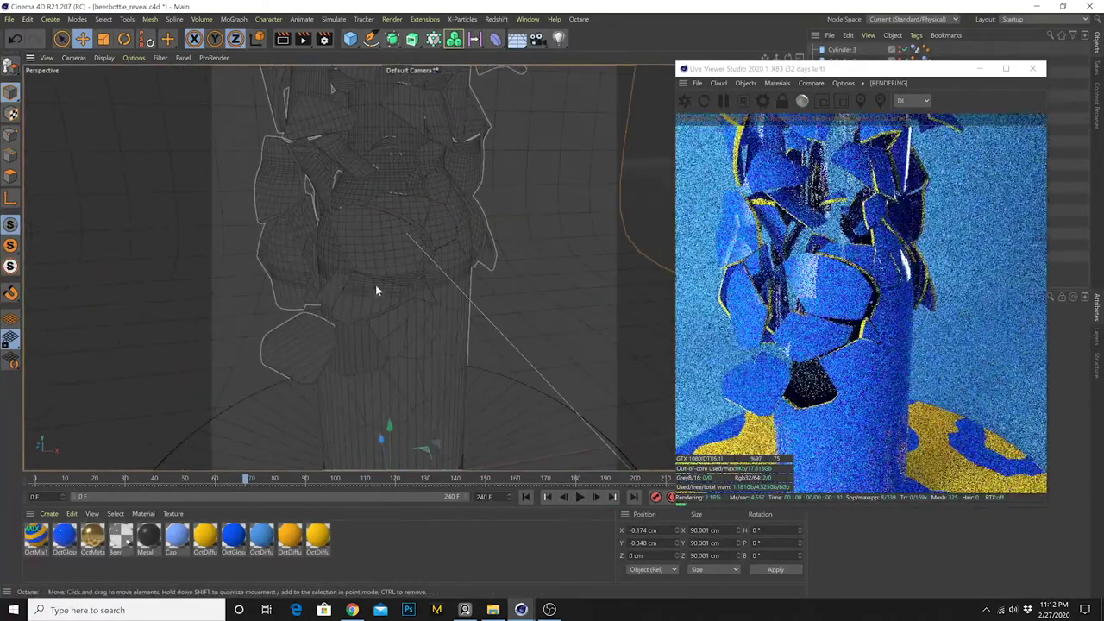
pyautogui.moveTo(895, 72); pyautogui.dragTo(274, 47)
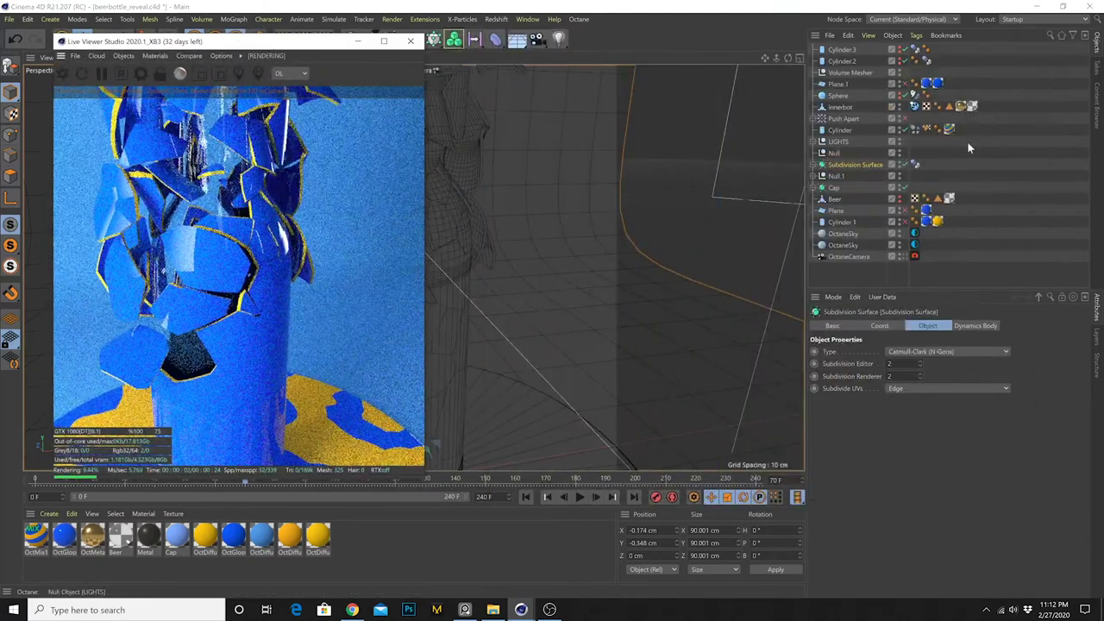
pyautogui.click(841, 141)
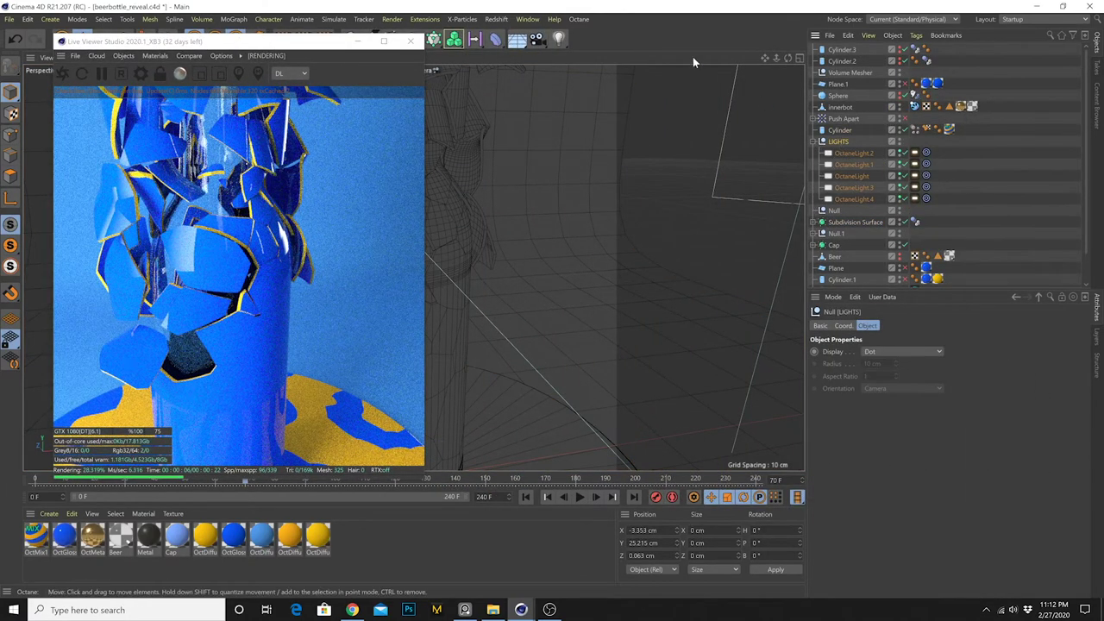
# Return to the Beer_Bottle_Shatter_002.c4d project, select the 3 PT LIGHT group, and move the Live Viewer off the bottle
pyautogui.click(528, 19)
pyautogui.click(567, 341)
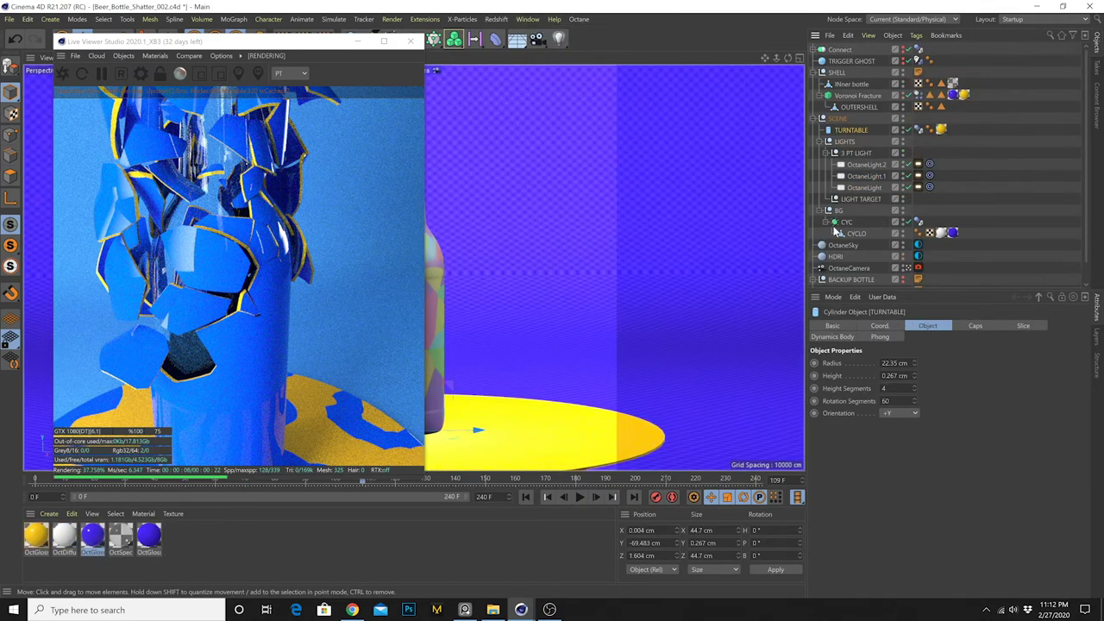
pyautogui.click(856, 154)
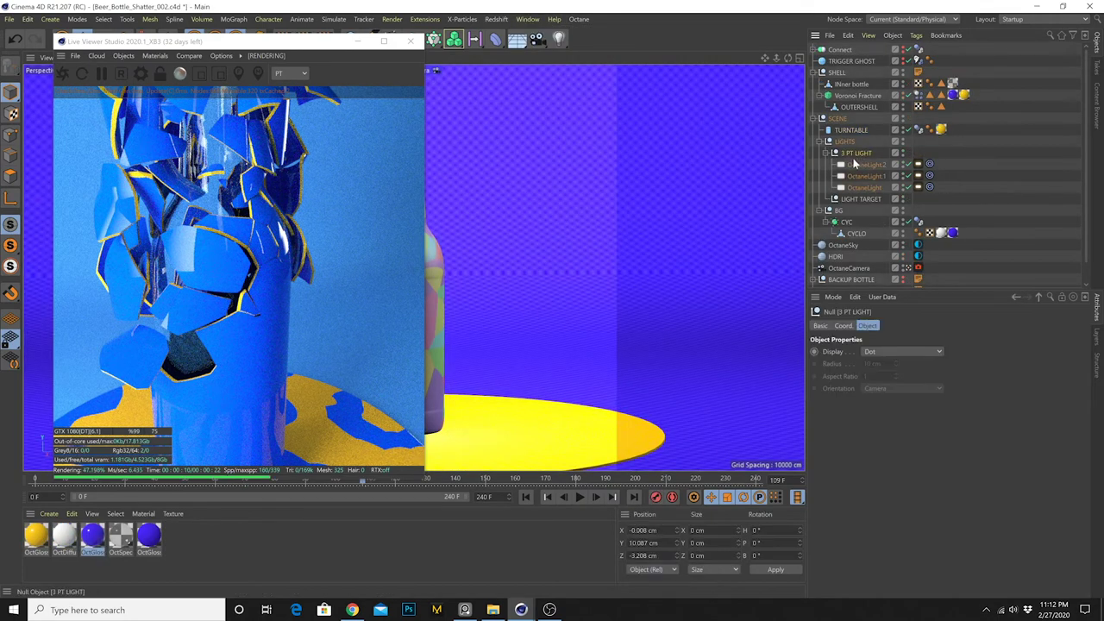
pyautogui.moveTo(318, 45); pyautogui.dragTo(669, 40)
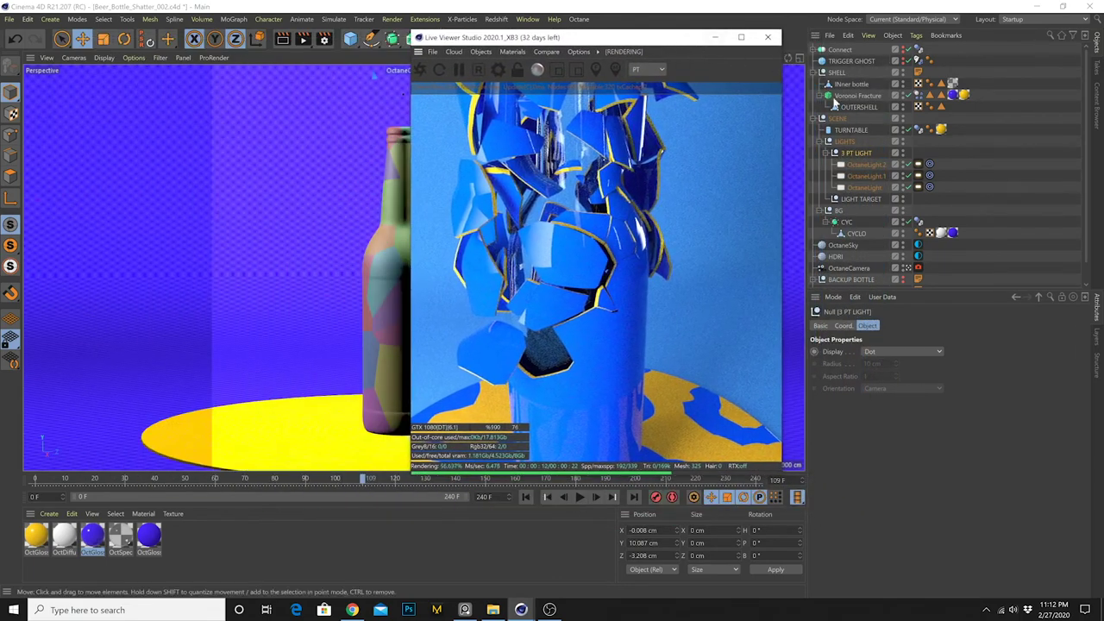
# Restart the live render and set the bottle's blue OctGlossy1 diffuse colour to green 0.1 and blue 0.875
pyautogui.click(980, 168)
pyautogui.click(420, 70)
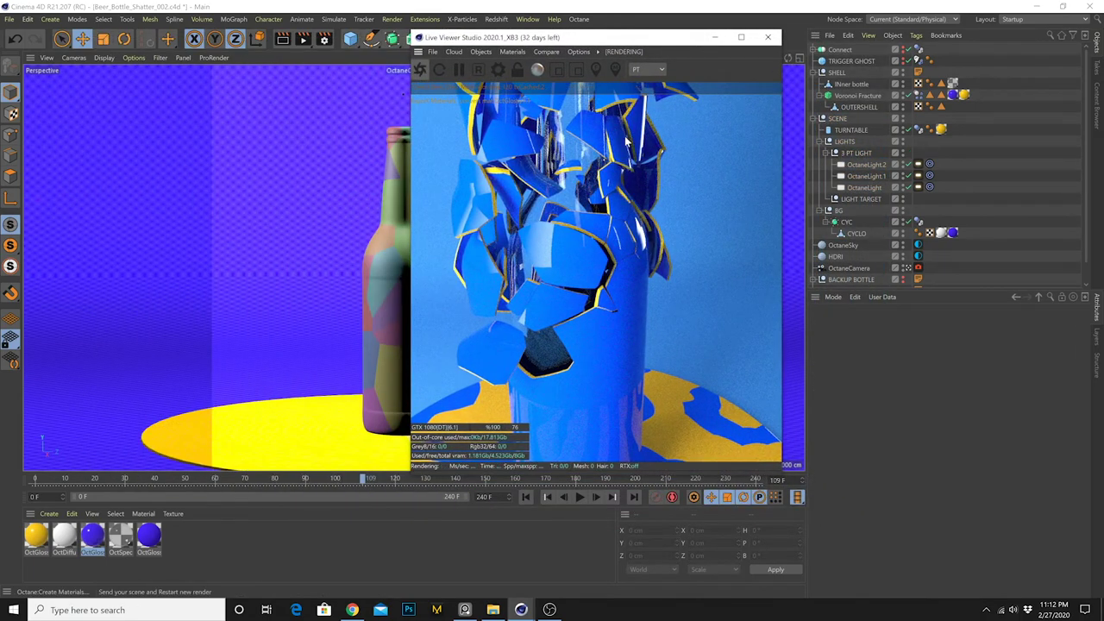
pyautogui.click(97, 535)
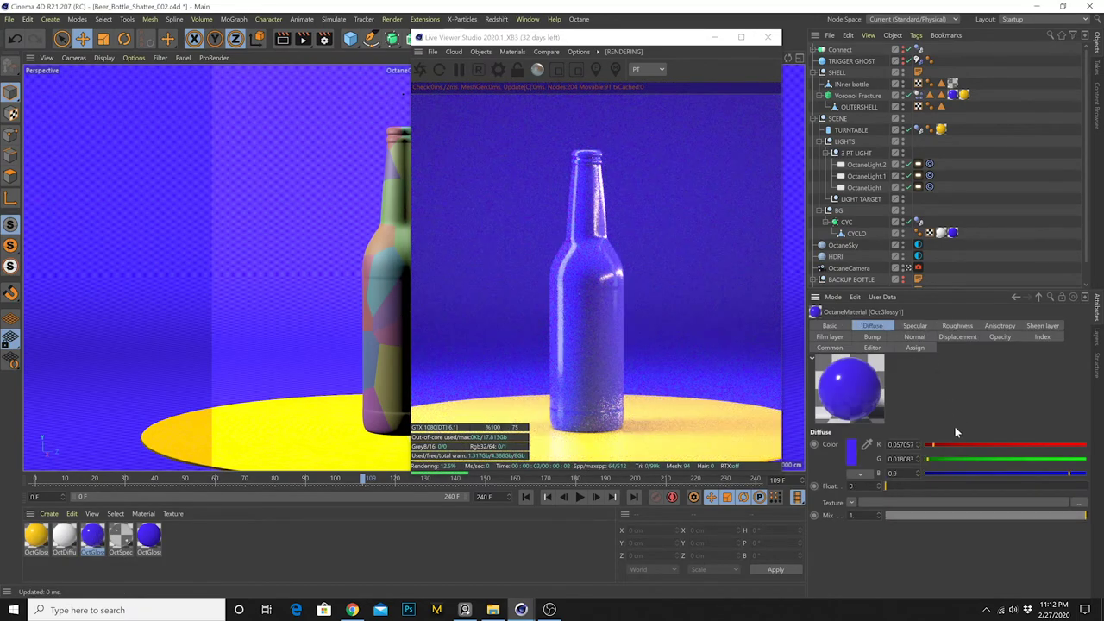
pyautogui.moveTo(1010, 472); pyautogui.dragTo(1066, 474)
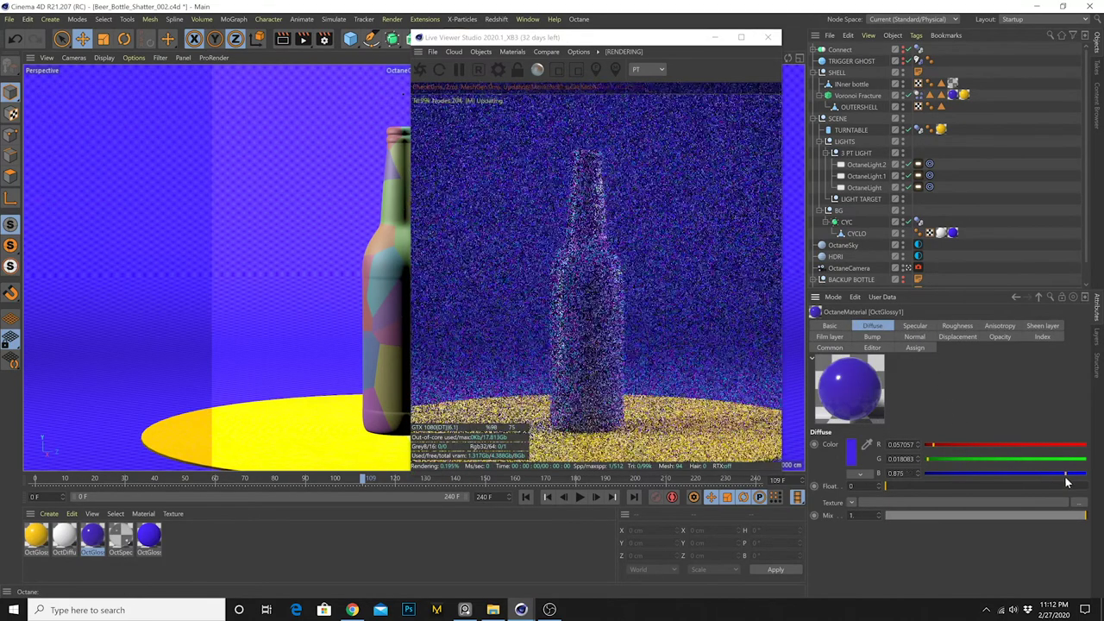
pyautogui.click(933, 459)
pyautogui.moveTo(935, 460); pyautogui.dragTo(941, 461)
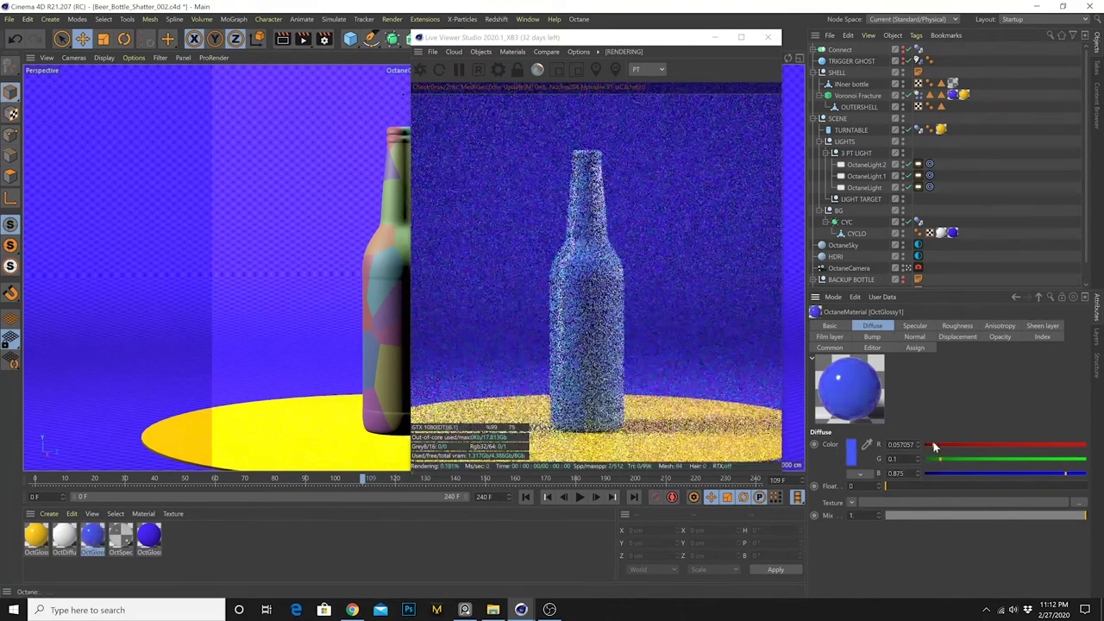
# Change the backdrop material OctGlossy1.1 to a lighter blue diffuse colour with red 0.018, green 0.209 and blue 0.9
pyautogui.click(149, 536)
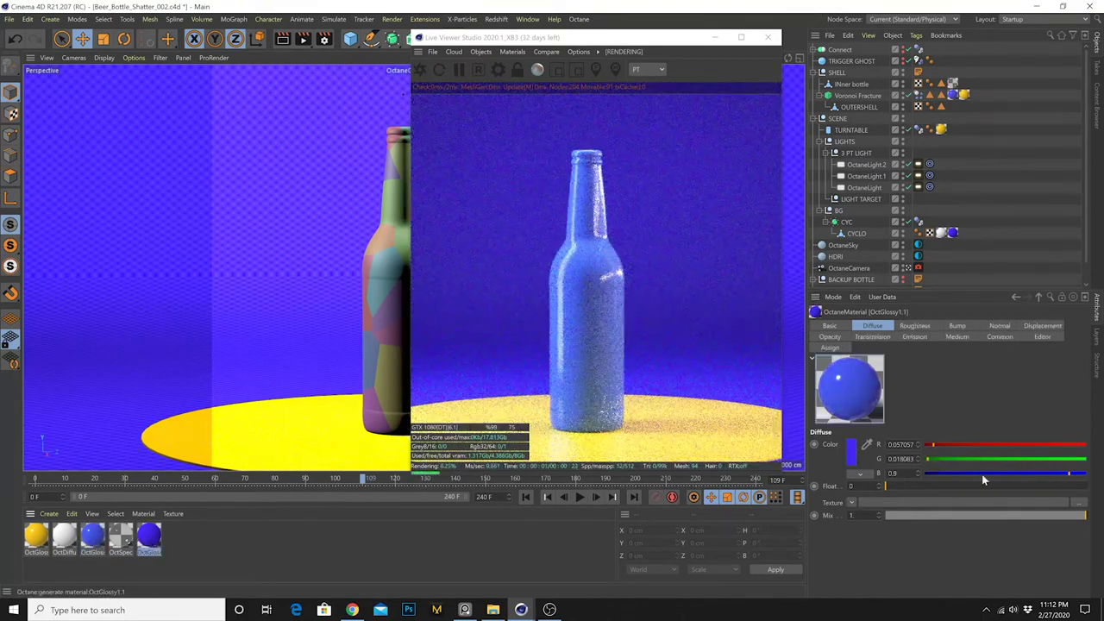
pyautogui.click(851, 463)
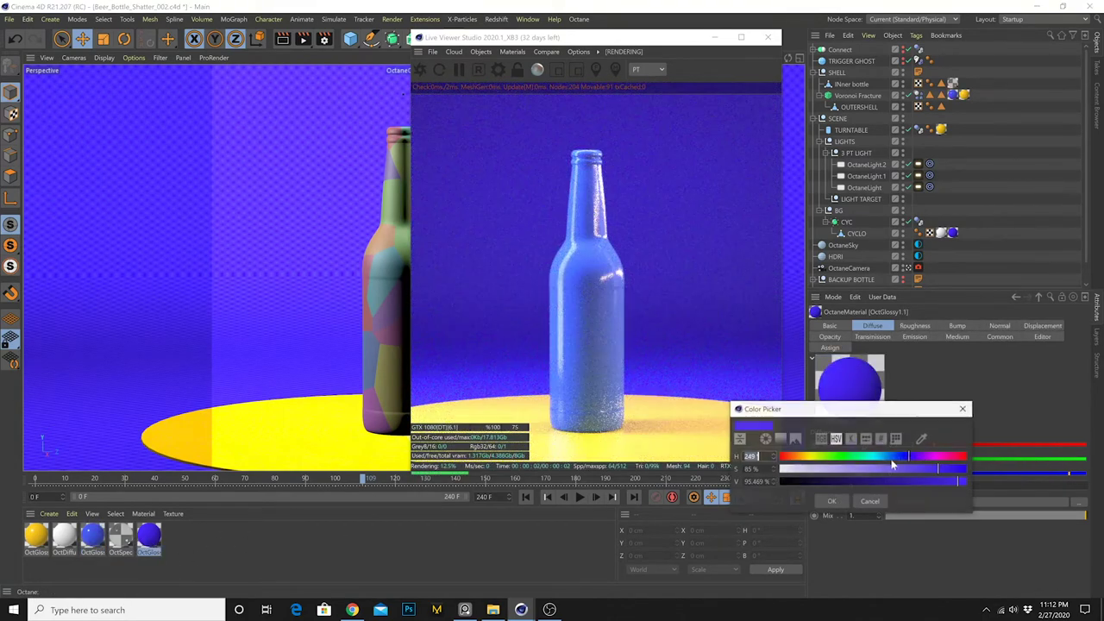
pyautogui.click(831, 501)
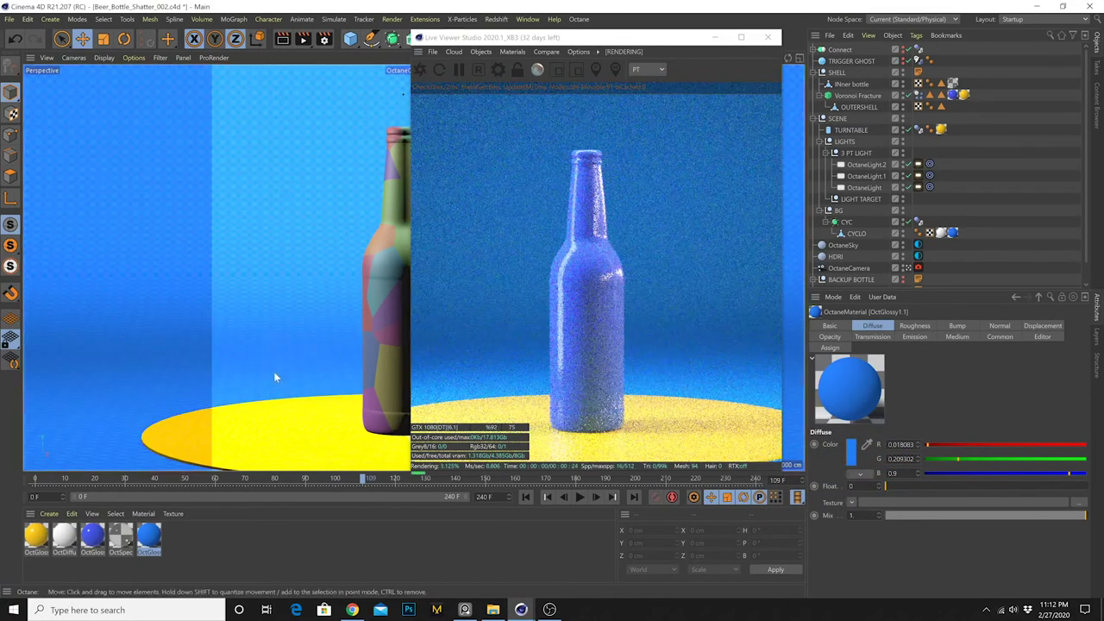
# Inspect the yellow material's colour and the light power settings, and toggle lights to see their effect on the bottle
pyautogui.click(35, 536)
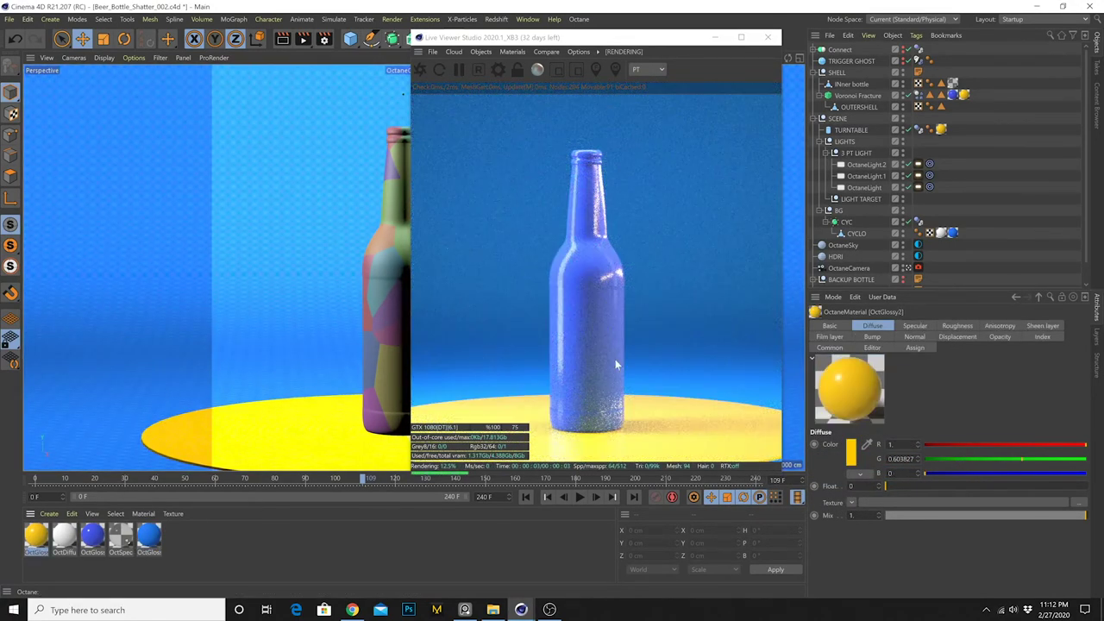
pyautogui.click(920, 164)
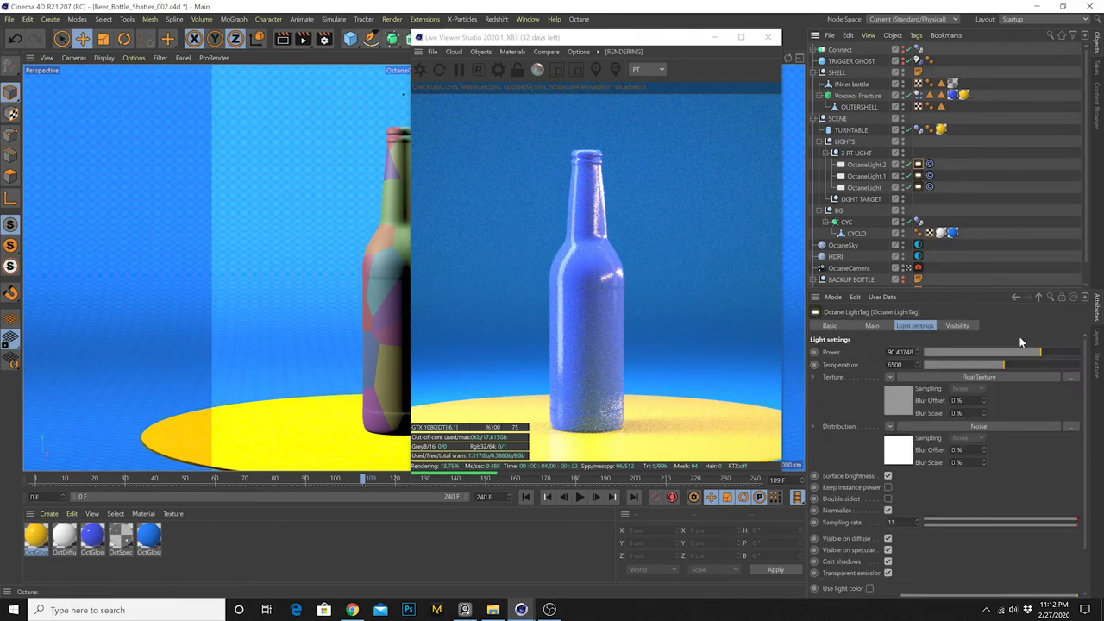
pyautogui.click(919, 187)
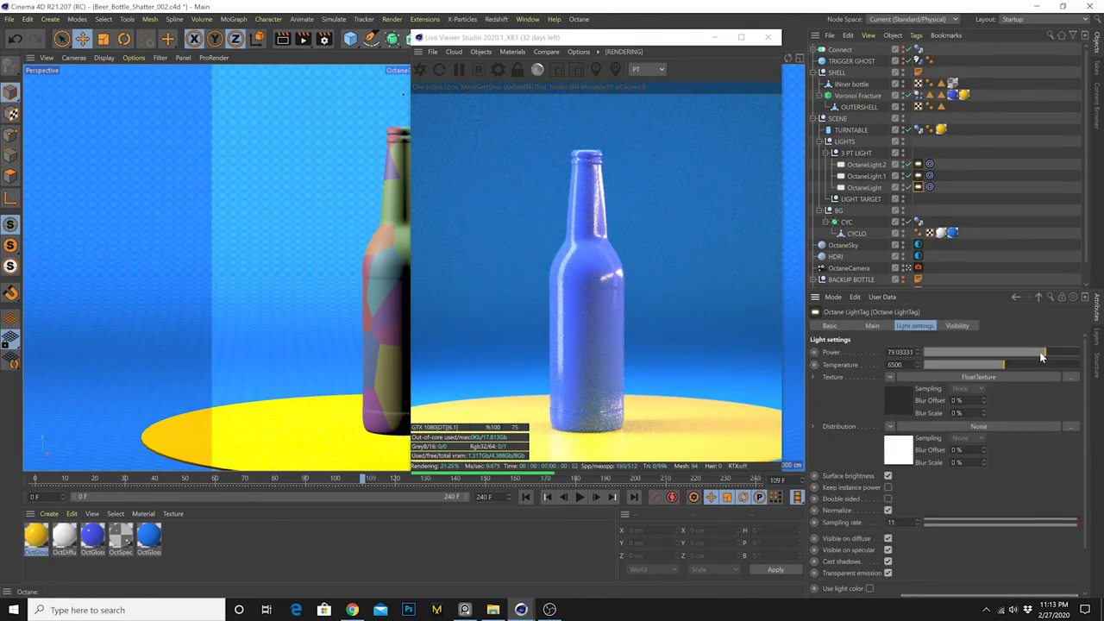
pyautogui.click(908, 176)
pyautogui.click(908, 176)
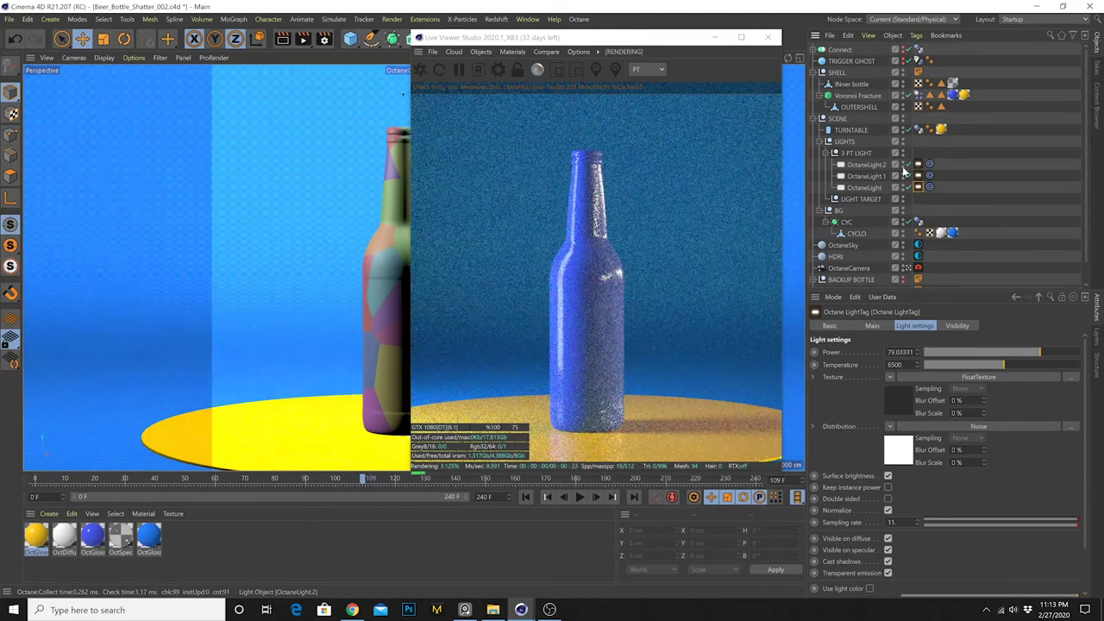
pyautogui.click(908, 165)
# Select OctaneLight.2, switch to the four-view layout, and move the Live Viewer clear of the top view
pyautogui.click(862, 165)
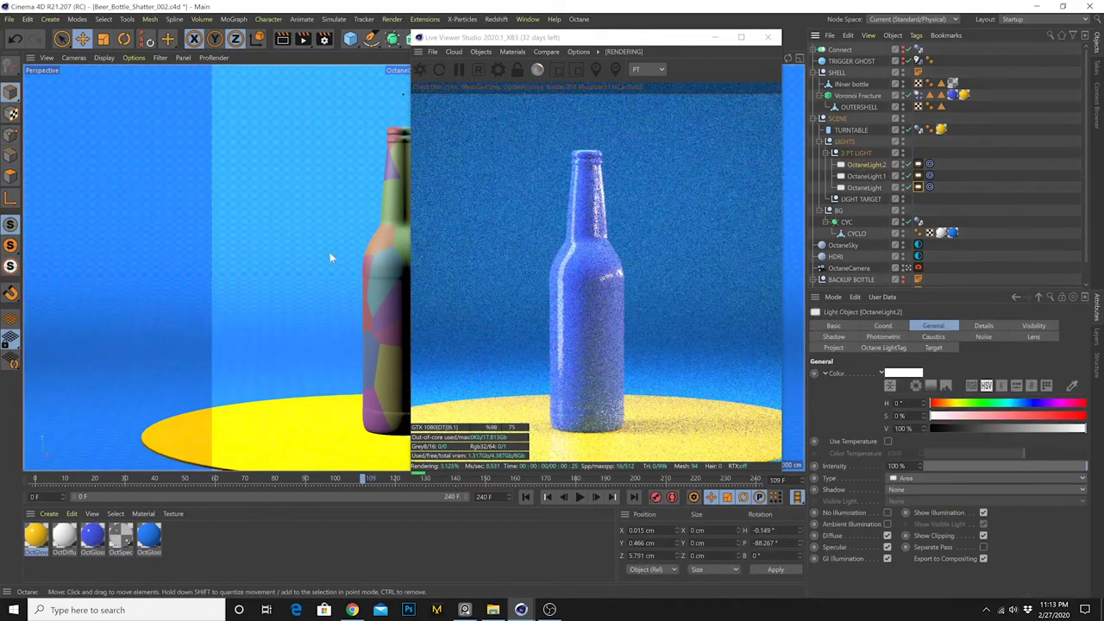
pyautogui.moveTo(586, 43); pyautogui.dragTo(737, 79)
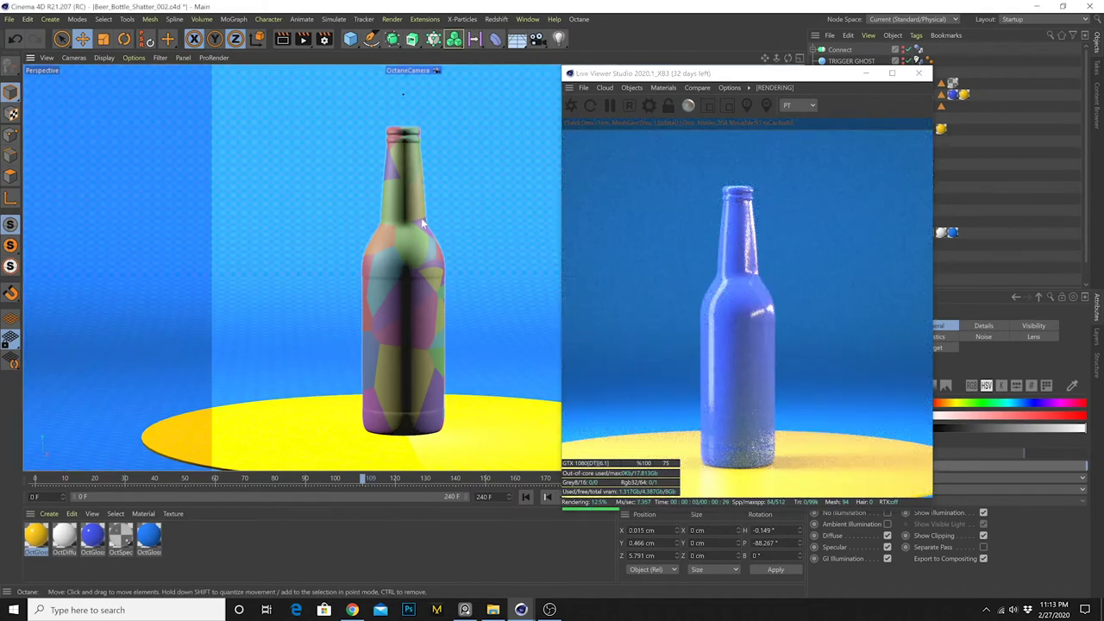
pyautogui.middleClick(246, 216)
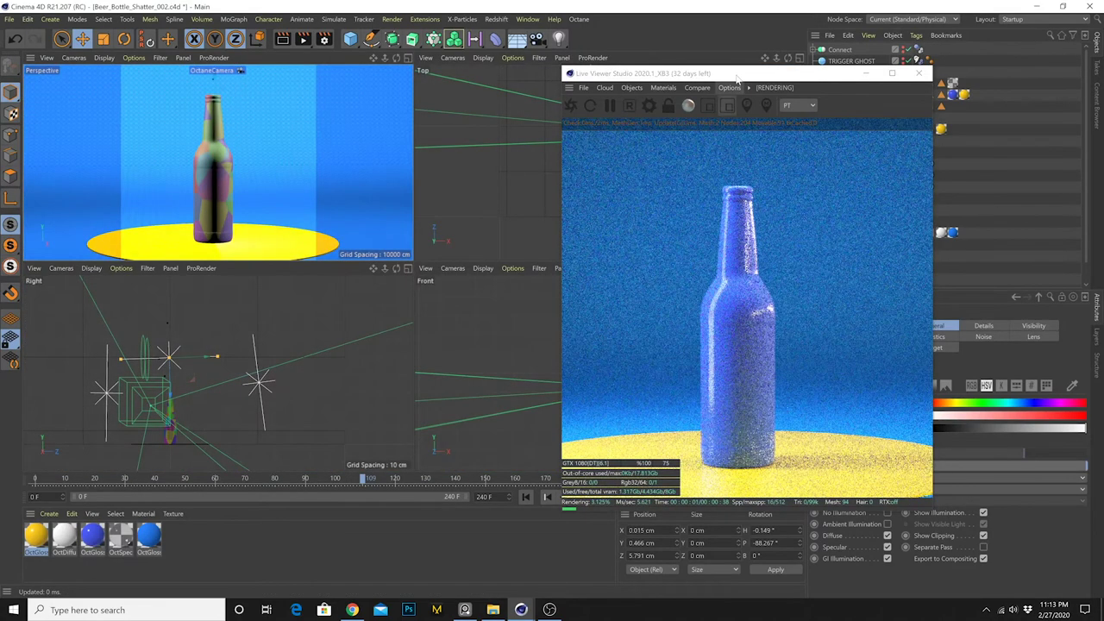
pyautogui.moveTo(733, 73); pyautogui.dragTo(262, 63)
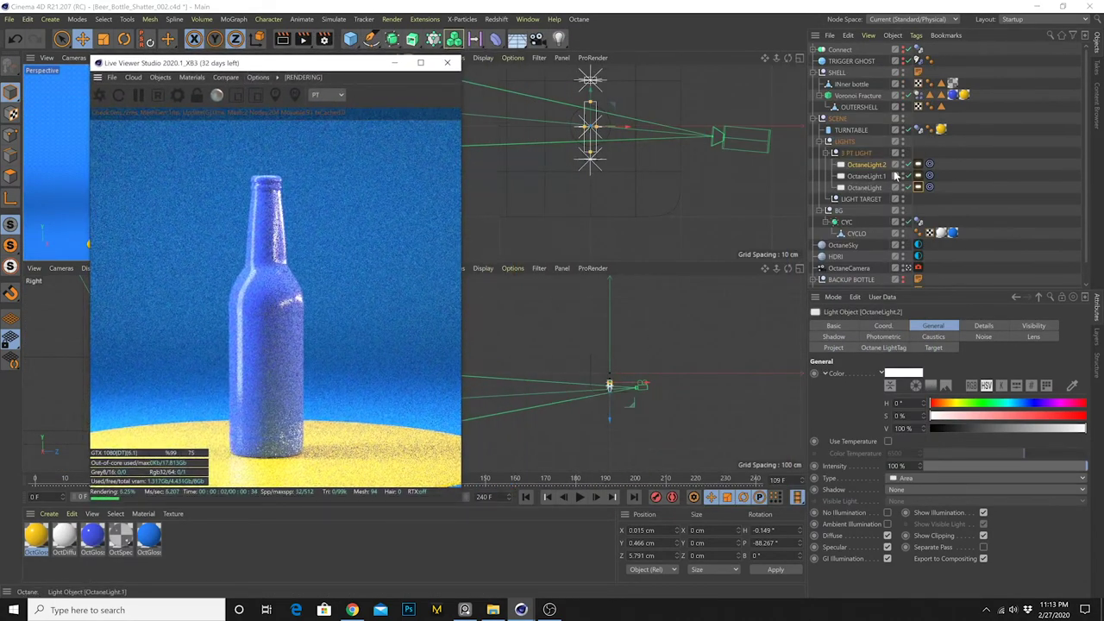
# Duplicate OctaneLight.1 towards the camera, place the copy at about X 24.7, Z -35.4 cm, and set its power to about 22
pyautogui.click(857, 166)
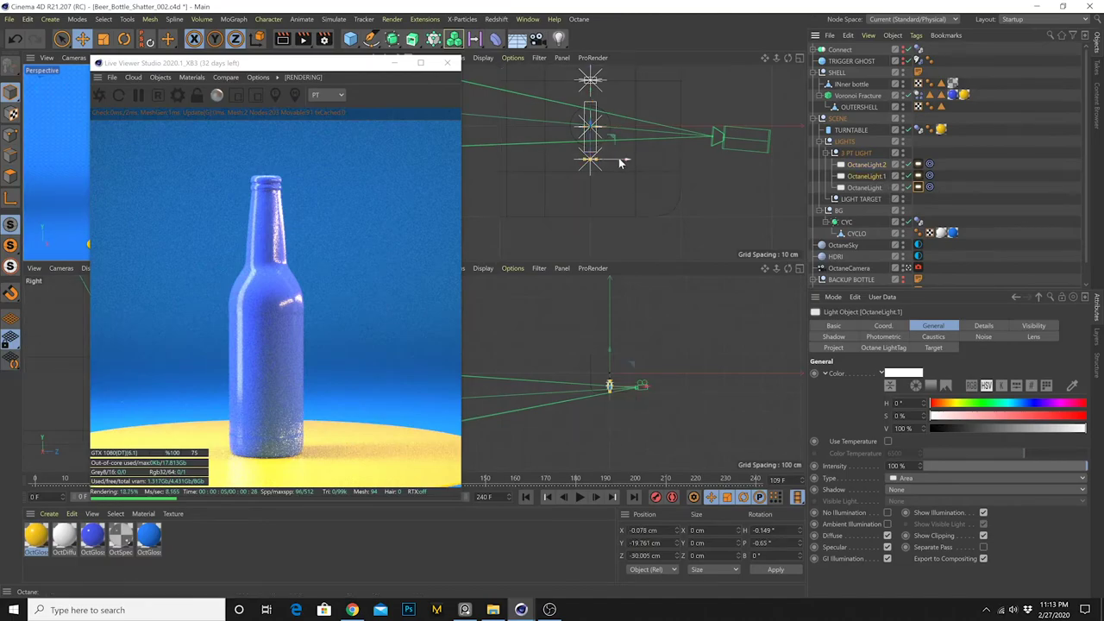
pyautogui.moveTo(620, 159); pyautogui.dragTo(647, 159)
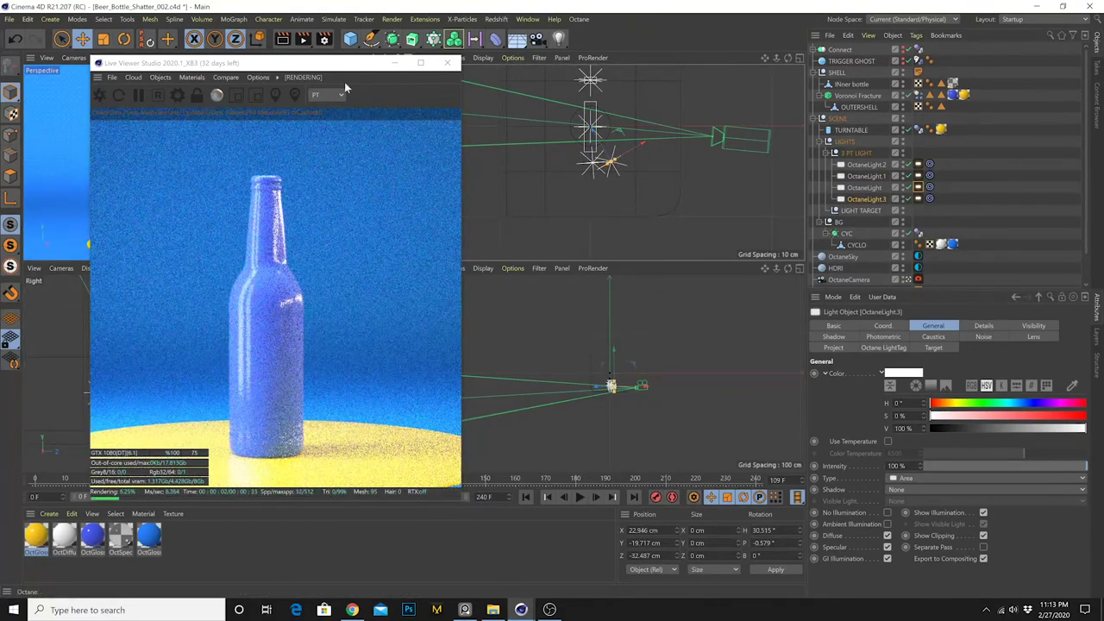
pyautogui.moveTo(341, 72); pyautogui.dragTo(420, 83)
pyautogui.moveTo(595, 138); pyautogui.dragTo(632, 184)
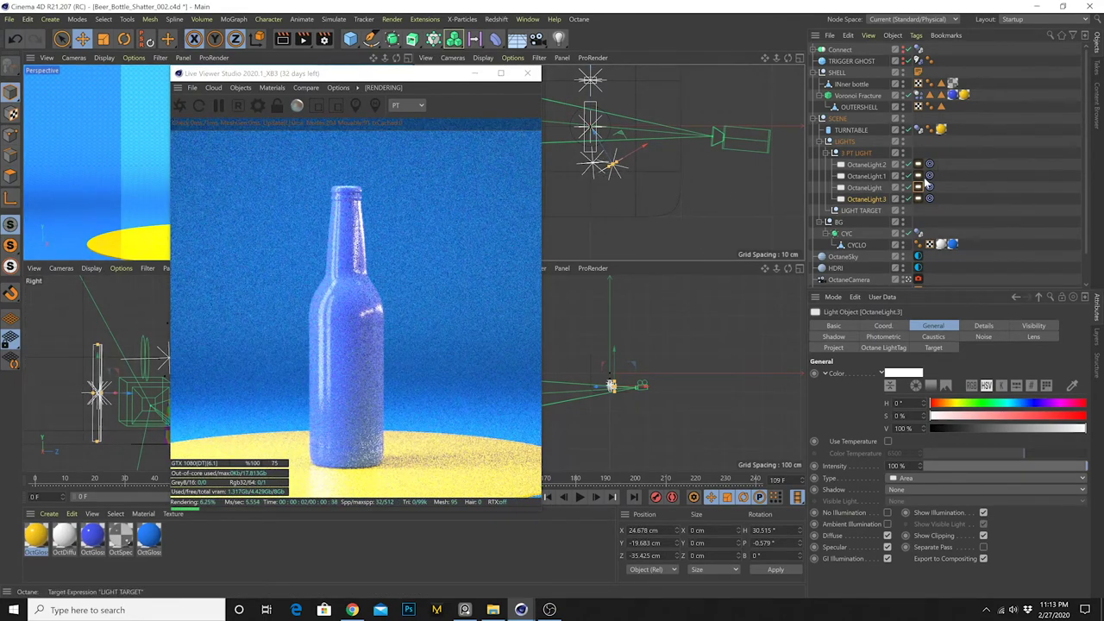
pyautogui.click(919, 198)
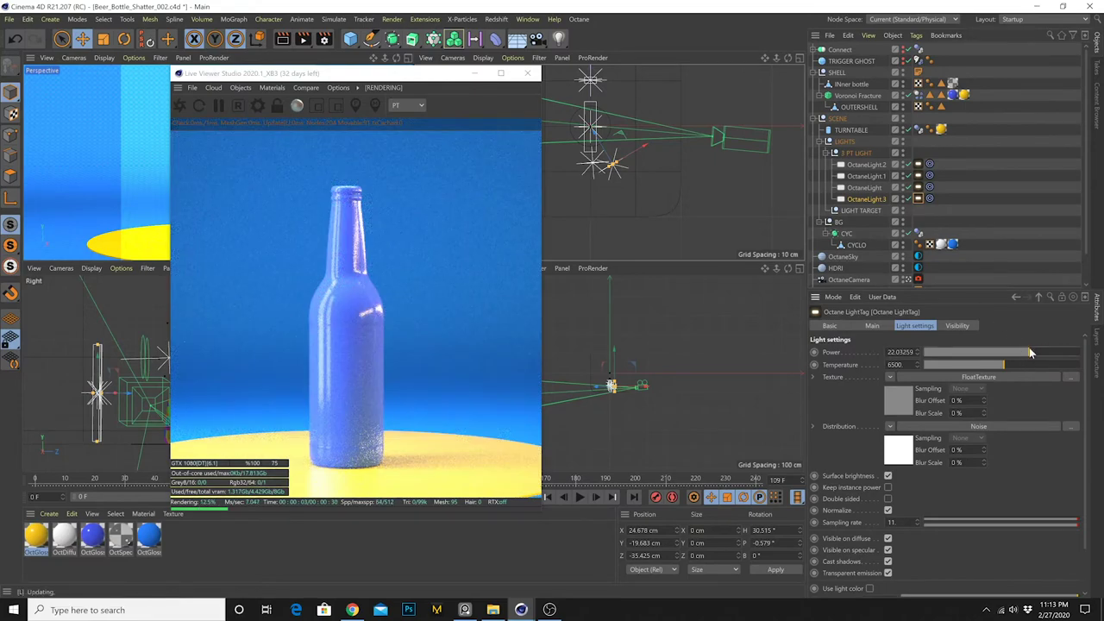
pyautogui.moveTo(1031, 352); pyautogui.dragTo(1028, 353)
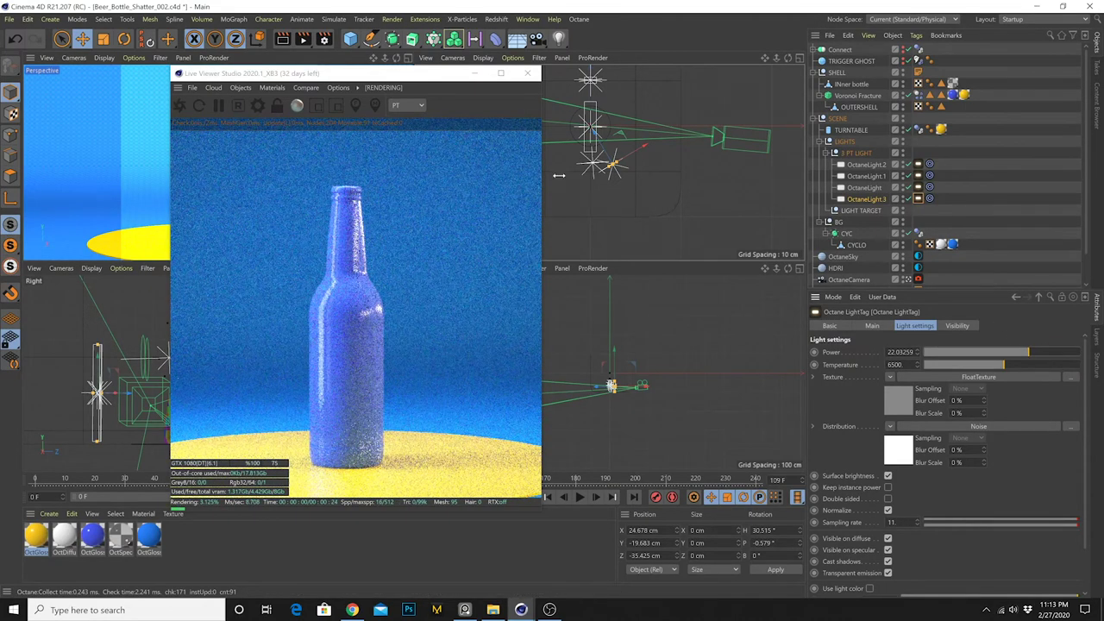
# Move OctaneLight towards the camera to about X 16.6, Z 57.2 cm, and undo a trial raise of the light
pyautogui.click(865, 187)
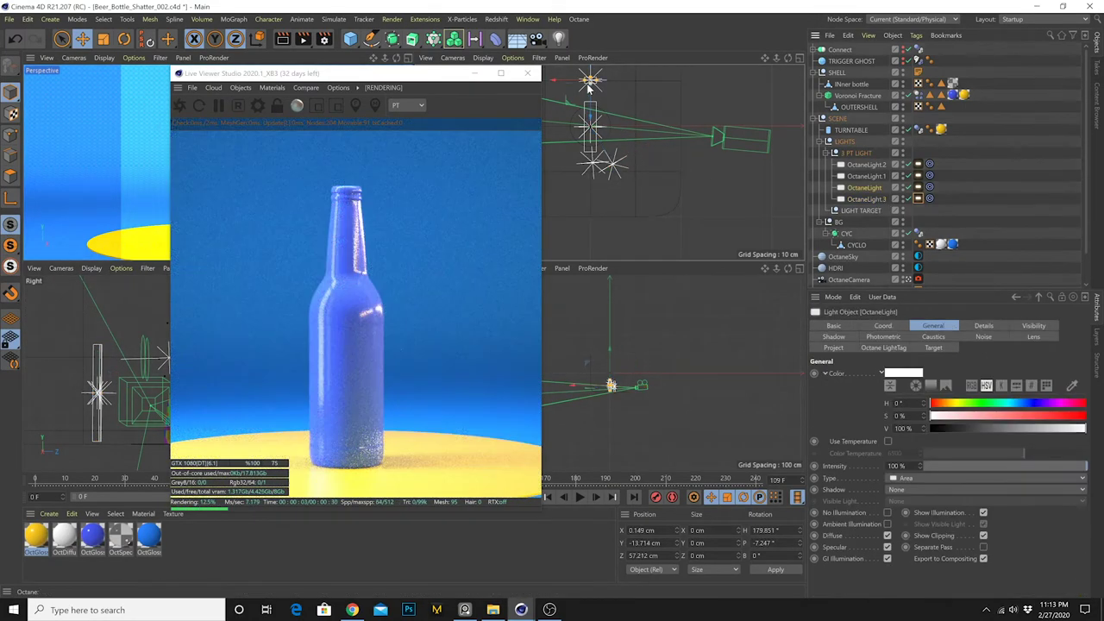
pyautogui.moveTo(567, 82); pyautogui.dragTo(607, 82)
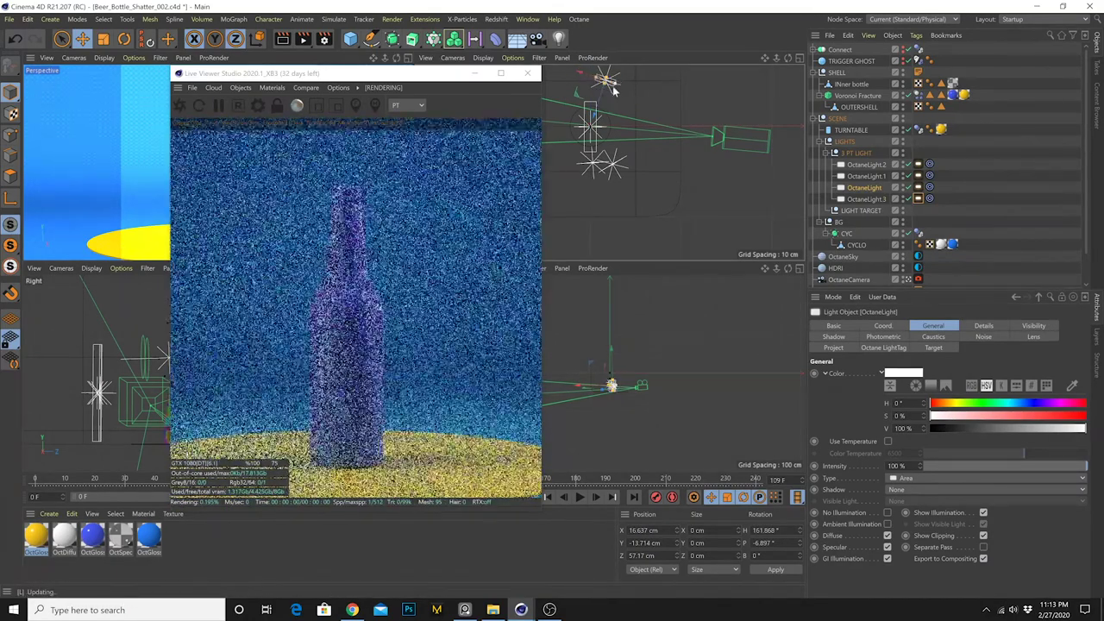
pyautogui.moveTo(615, 387); pyautogui.dragTo(618, 365)
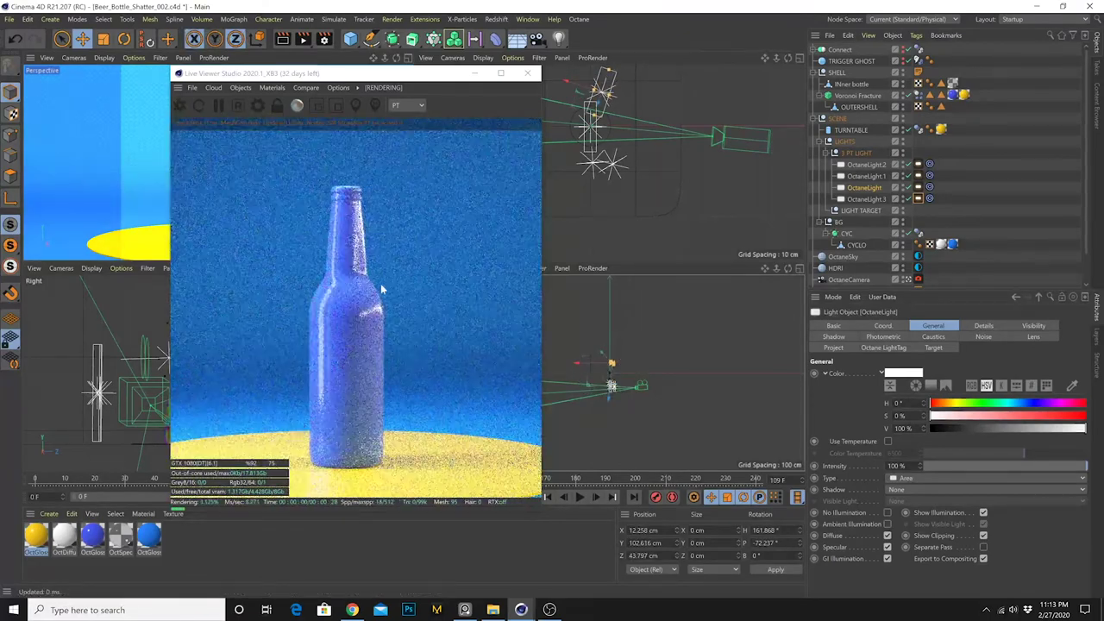
pyautogui.hotkey('ctrl', 'z')
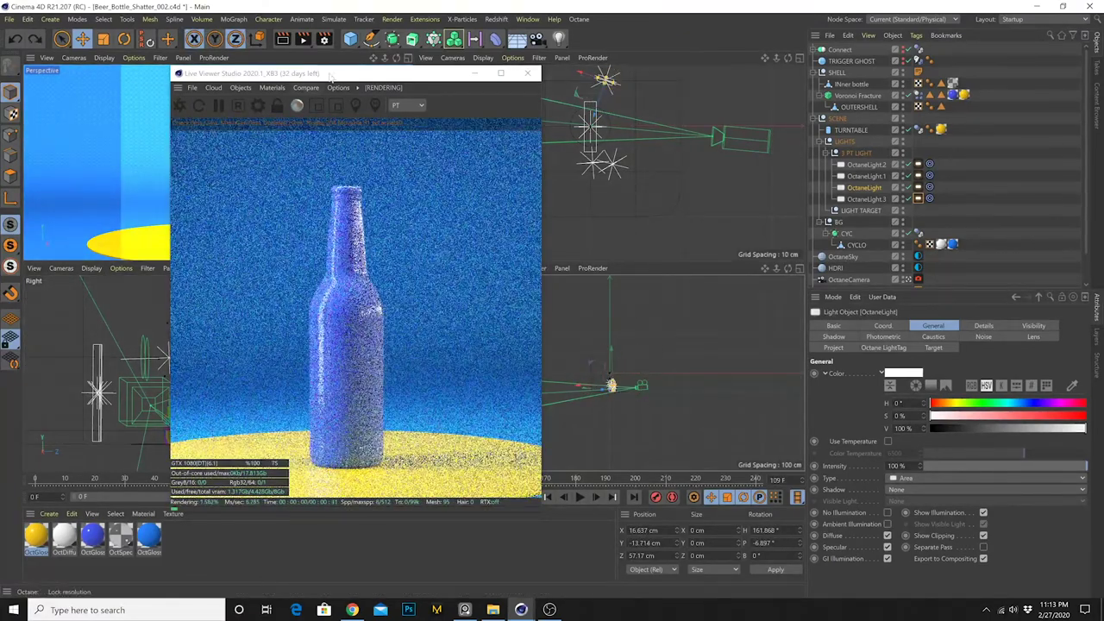
# Resize OctaneLight's area and reposition it beside and slightly behind the bottle, at about X -11.3, Y -24.7, Z 38.8 cm
pyautogui.moveTo(359, 76); pyautogui.dragTo(606, 107)
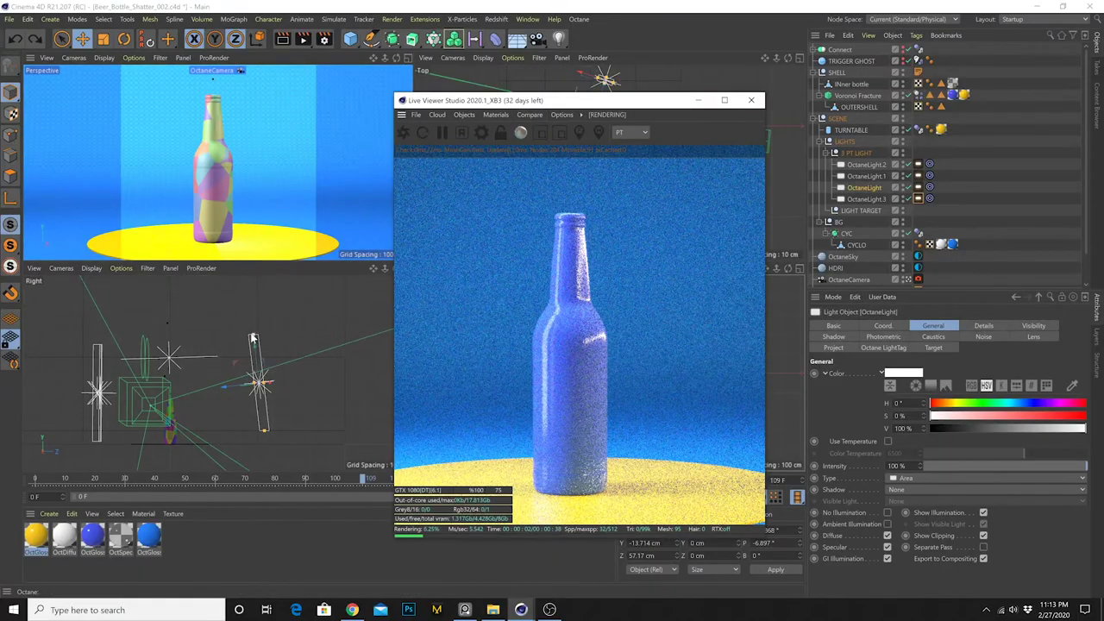
pyautogui.moveTo(253, 337); pyautogui.dragTo(250, 300)
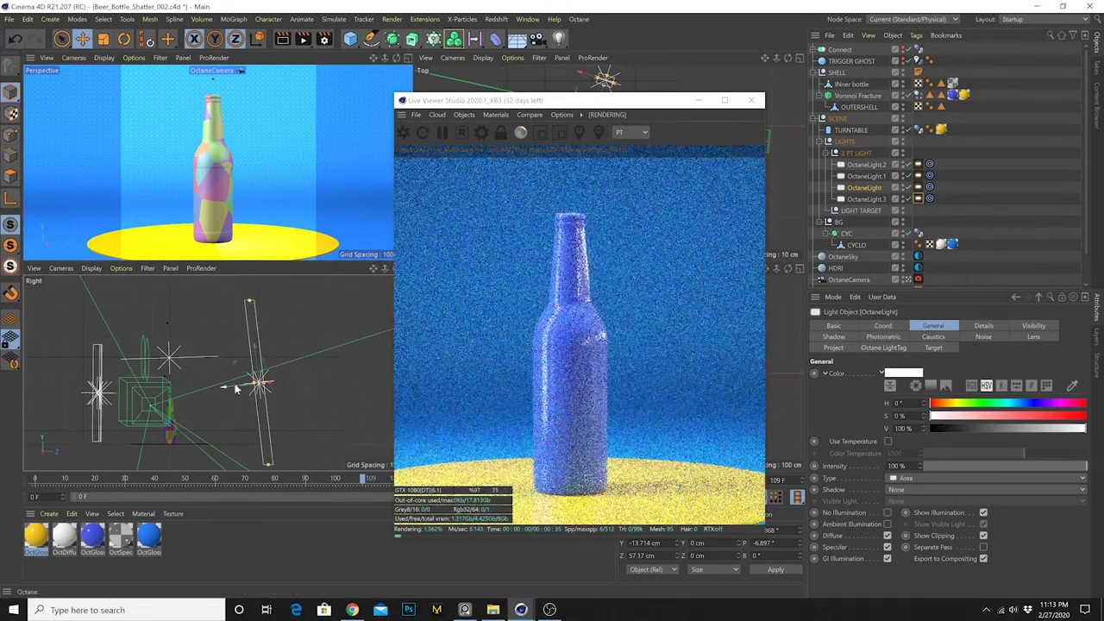
pyautogui.moveTo(236, 389); pyautogui.dragTo(177, 389)
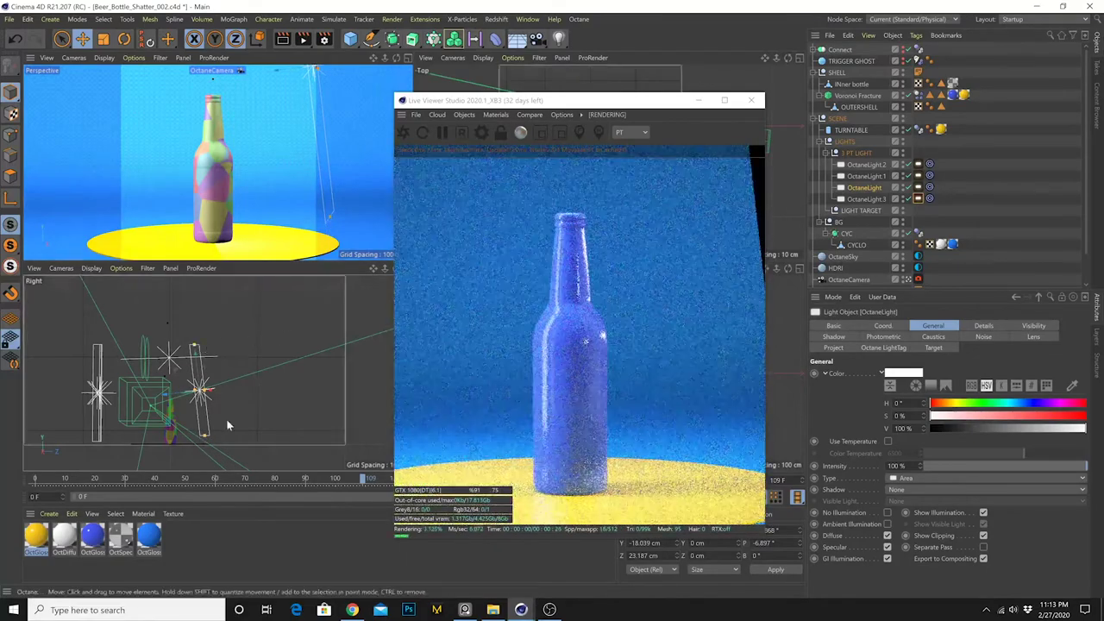
pyautogui.moveTo(214, 395); pyautogui.dragTo(235, 395)
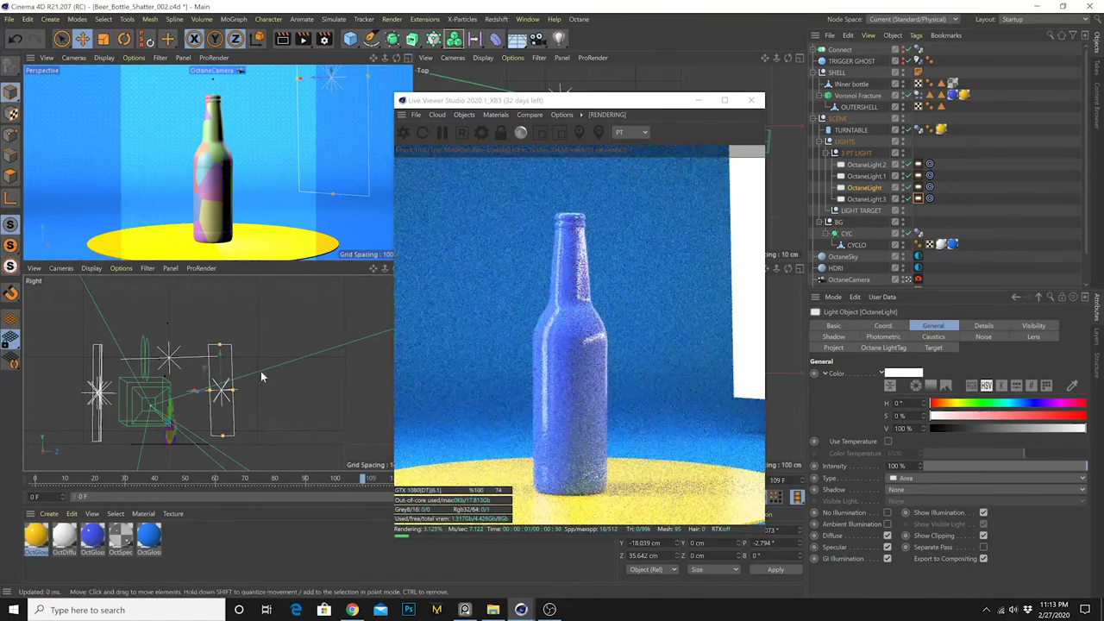
pyautogui.moveTo(220, 353); pyautogui.dragTo(225, 383)
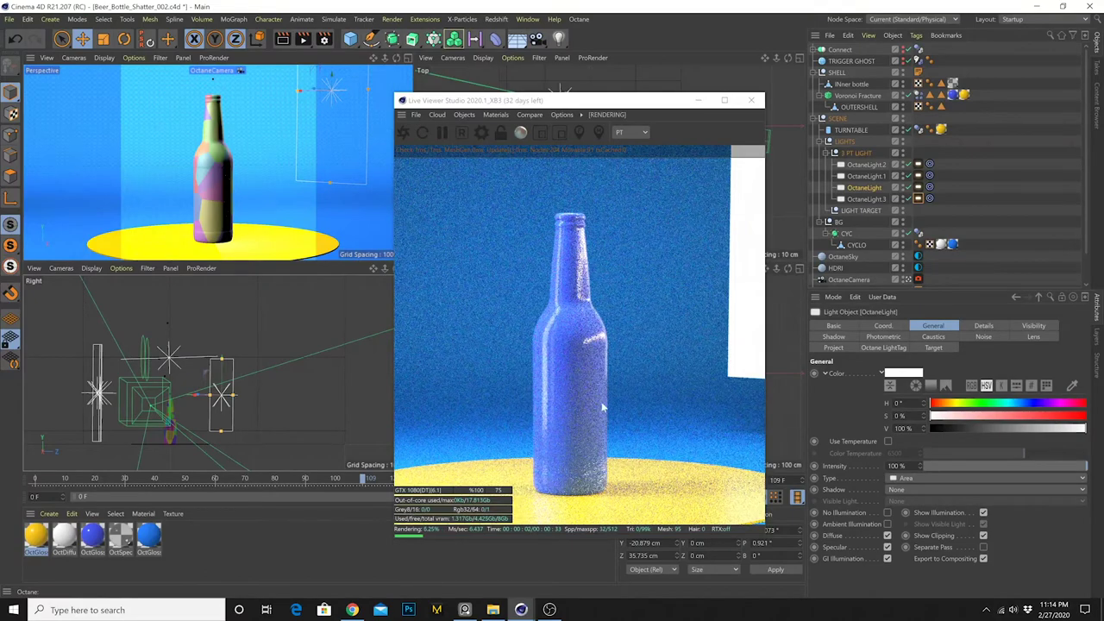
pyautogui.moveTo(199, 399); pyautogui.dragTo(220, 392)
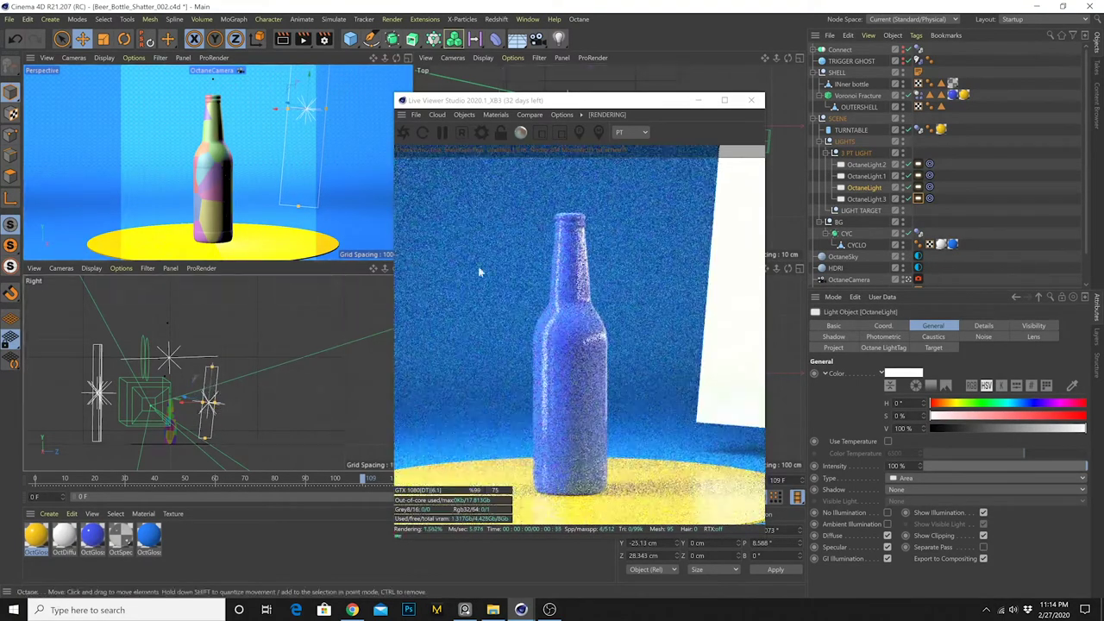
pyautogui.moveTo(647, 105); pyautogui.dragTo(356, 63)
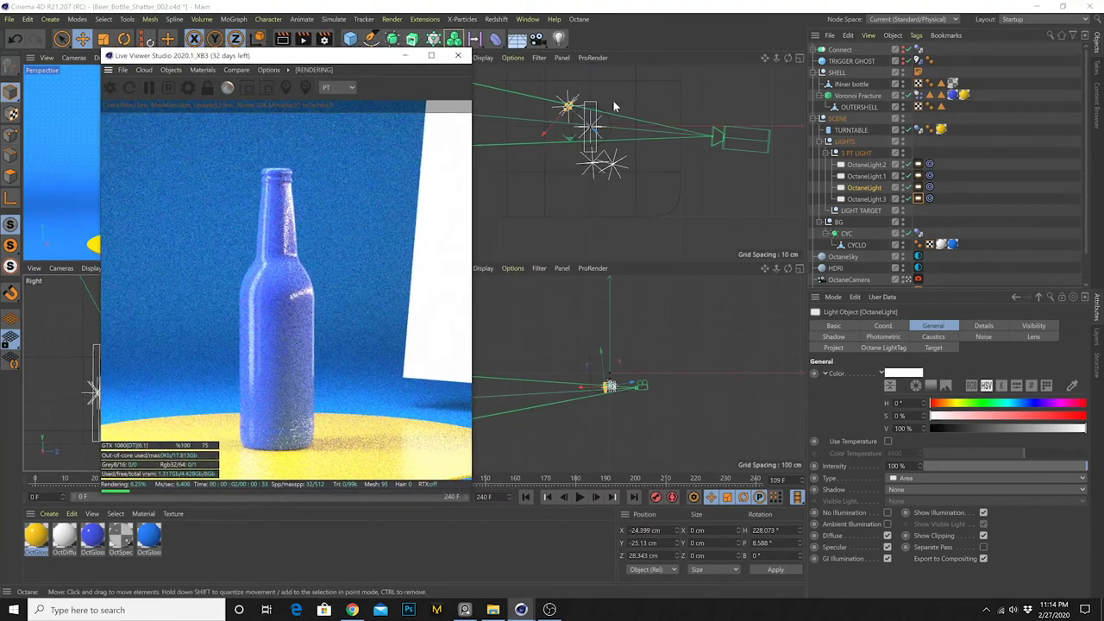
pyautogui.moveTo(580, 125); pyautogui.dragTo(592, 121)
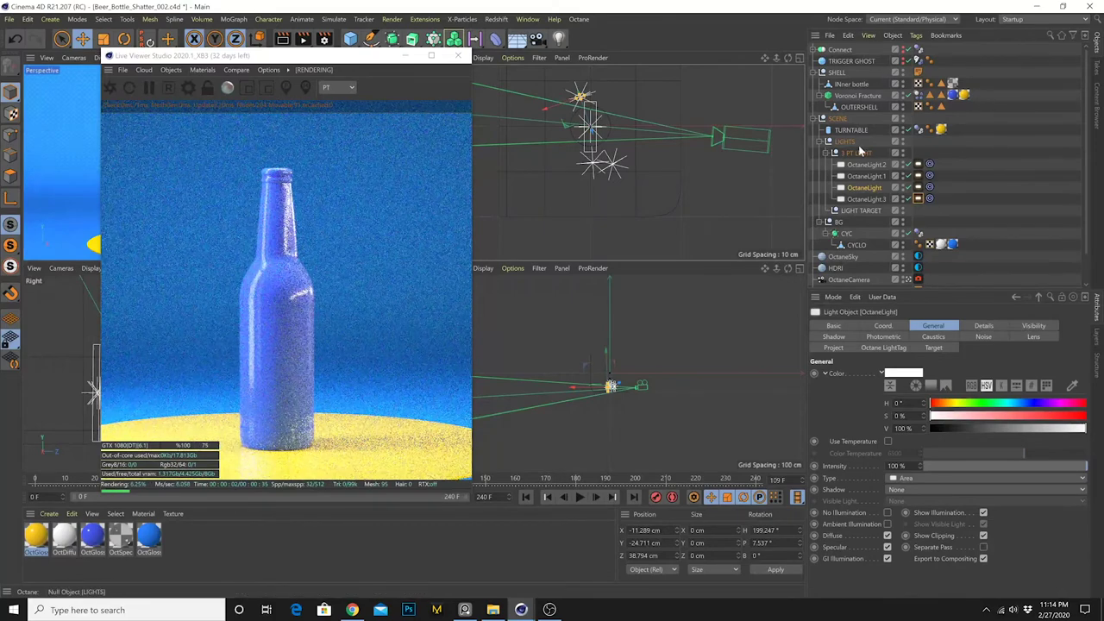
# Lower the LIGHT TARGET null to about Y -29.7 cm and move the Live Viewer clear of the right view
pyautogui.click(858, 212)
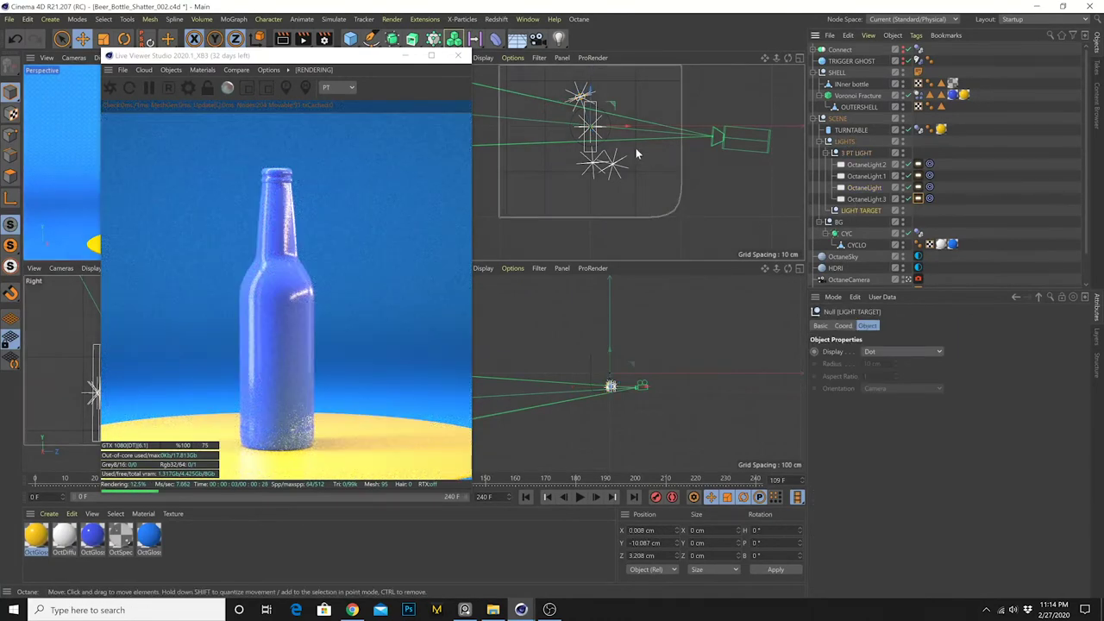
pyautogui.moveTo(599, 323); pyautogui.dragTo(609, 359)
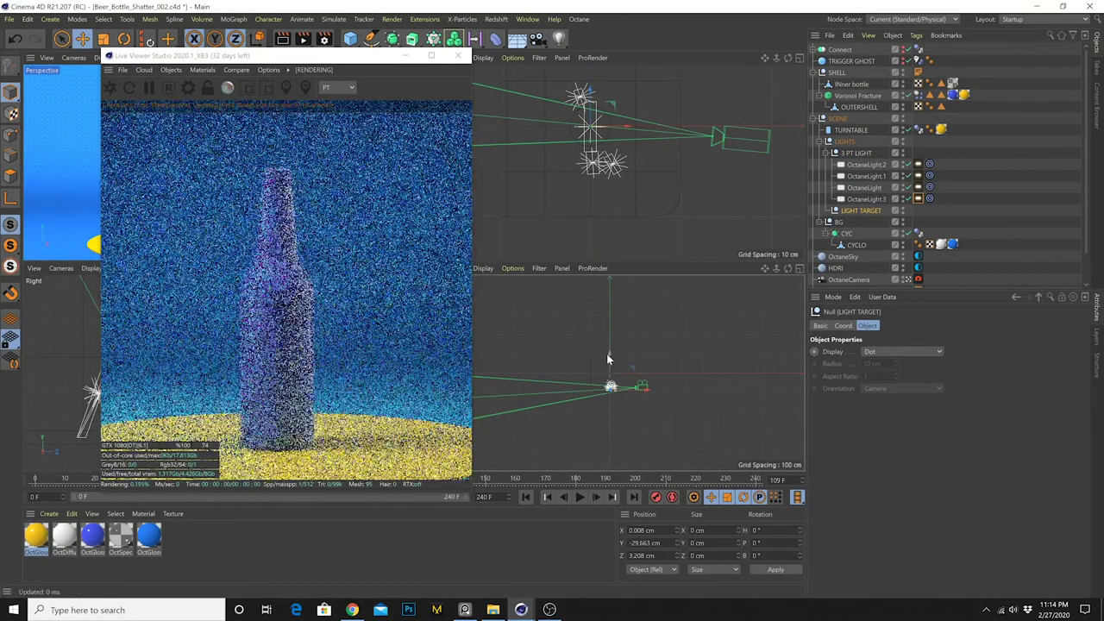
pyautogui.moveTo(285, 55); pyautogui.dragTo(519, 84)
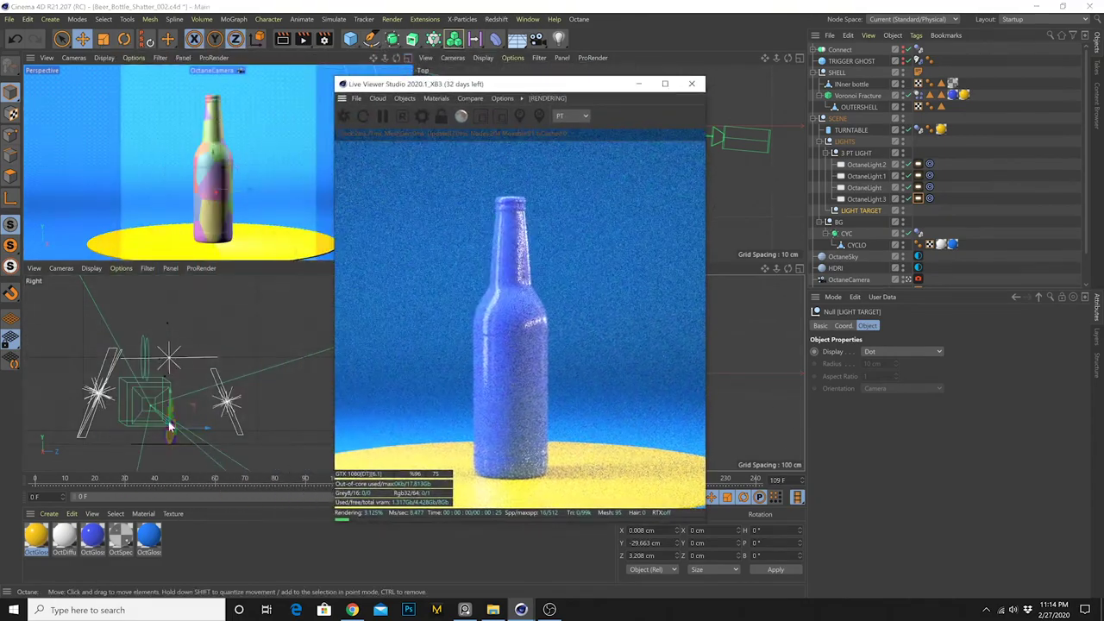
# Raise the LIGHT TARGET null to about Y -23.9 cm and move the Live Viewer window further up
pyautogui.moveTo(170, 418)
pyautogui.mouseDown()
pyautogui.moveTo(170, 347)
pyautogui.moveTo(171, 399)
pyautogui.mouseUp()
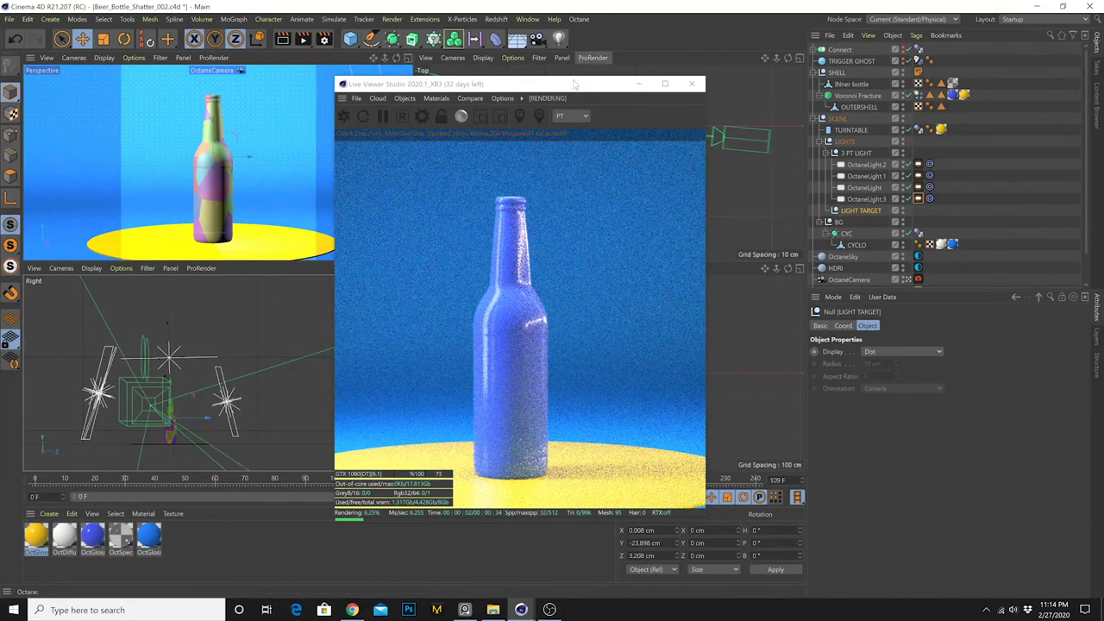
pyautogui.moveTo(573, 83); pyautogui.dragTo(595, 53)
# Scale the CYCLO backdrop mesh down uniformly to about 161.1 cm
pyautogui.click(297, 154)
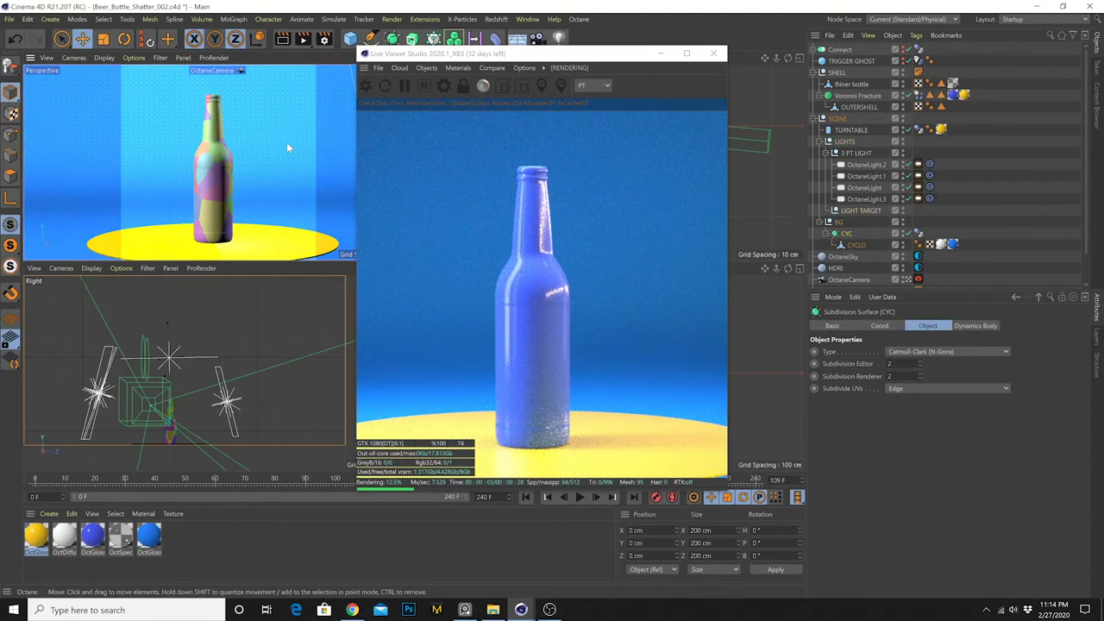
pyautogui.click(857, 245)
pyautogui.press('t')
pyautogui.moveTo(310, 157); pyautogui.dragTo(207, 197)
pyautogui.press('e')
pyautogui.moveTo(260, 105); pyautogui.dragTo(259, 199)
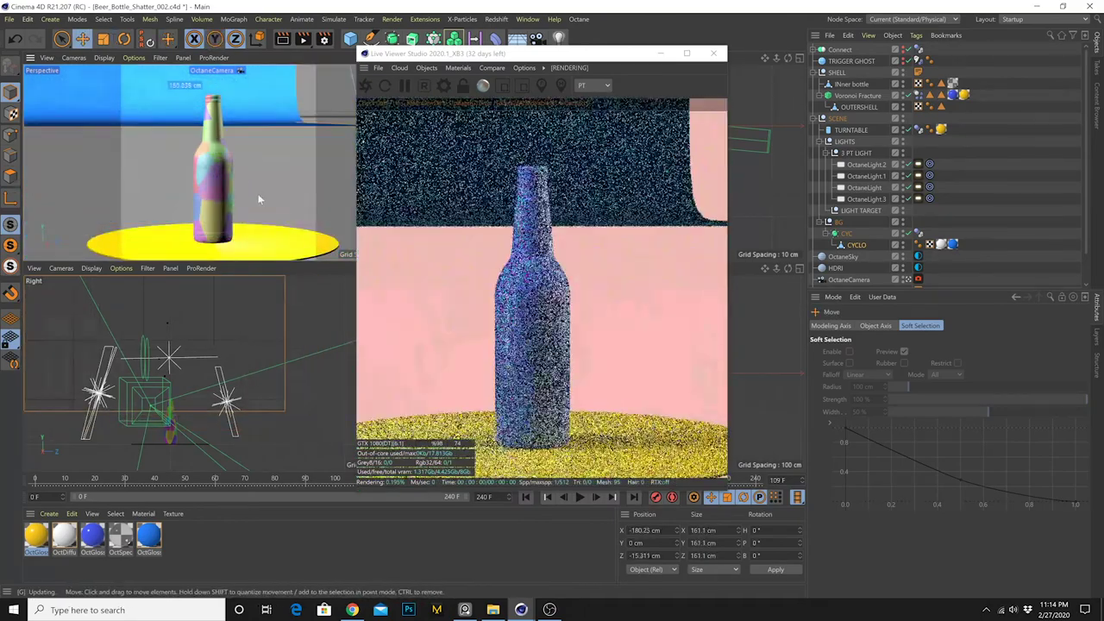
pyautogui.hotkey('ctrl', 'z')
# Lower the CYCLO backdrop beneath the turntable by setting its Y position to -20 cm
pyautogui.click(841, 244)
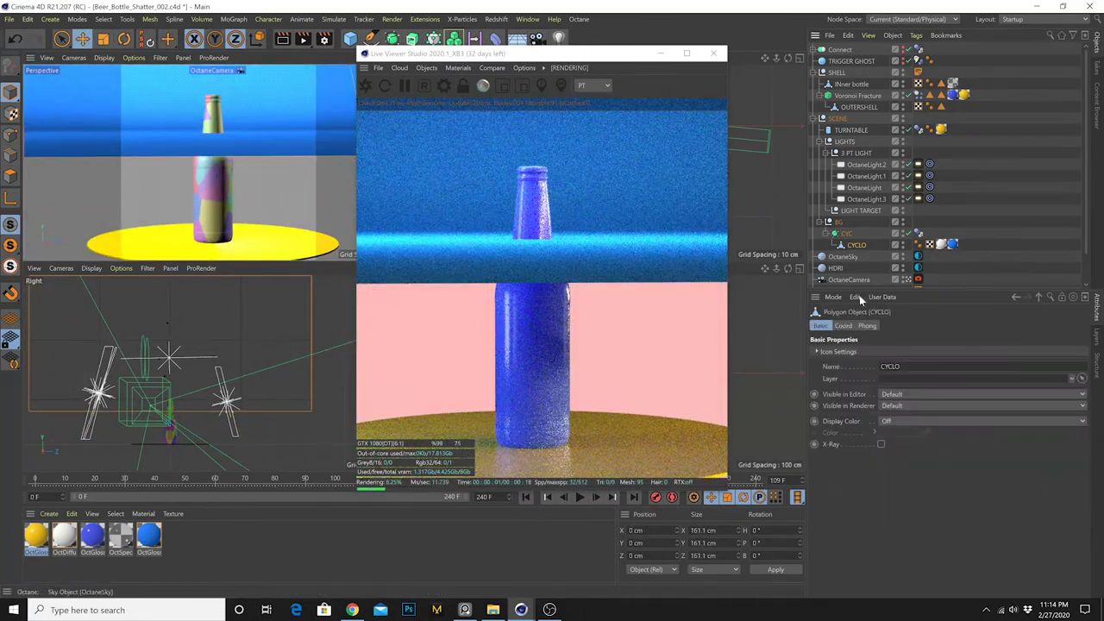
pyautogui.click(843, 325)
pyautogui.moveTo(873, 365); pyautogui.dragTo(873, 382)
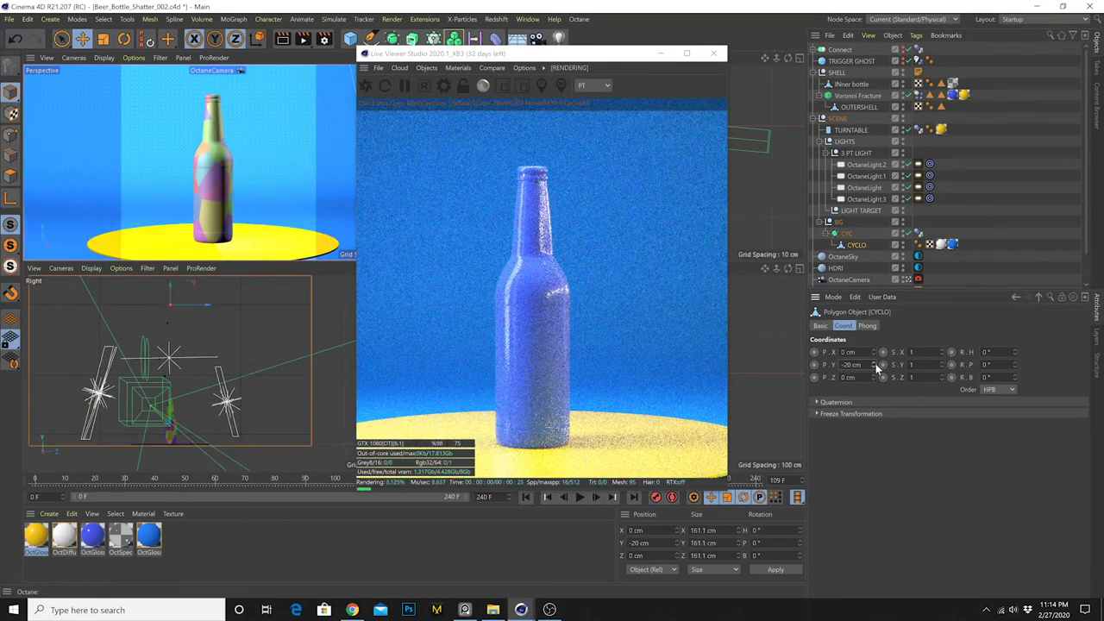
pyautogui.click(874, 368)
pyautogui.scroll(-3, 191, 215)
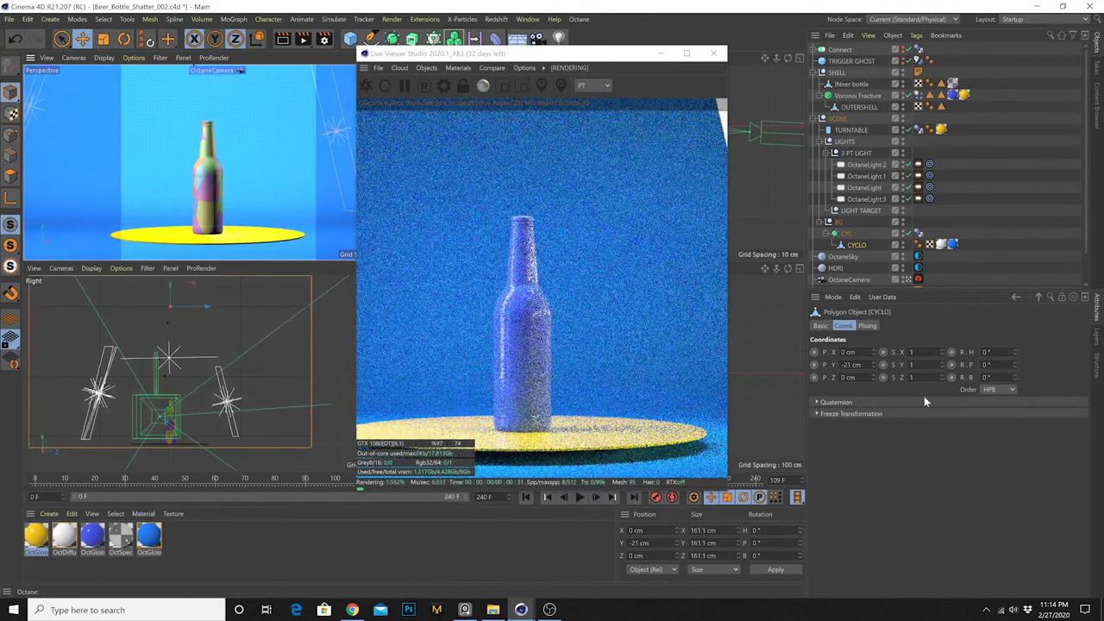
pyautogui.click(873, 363)
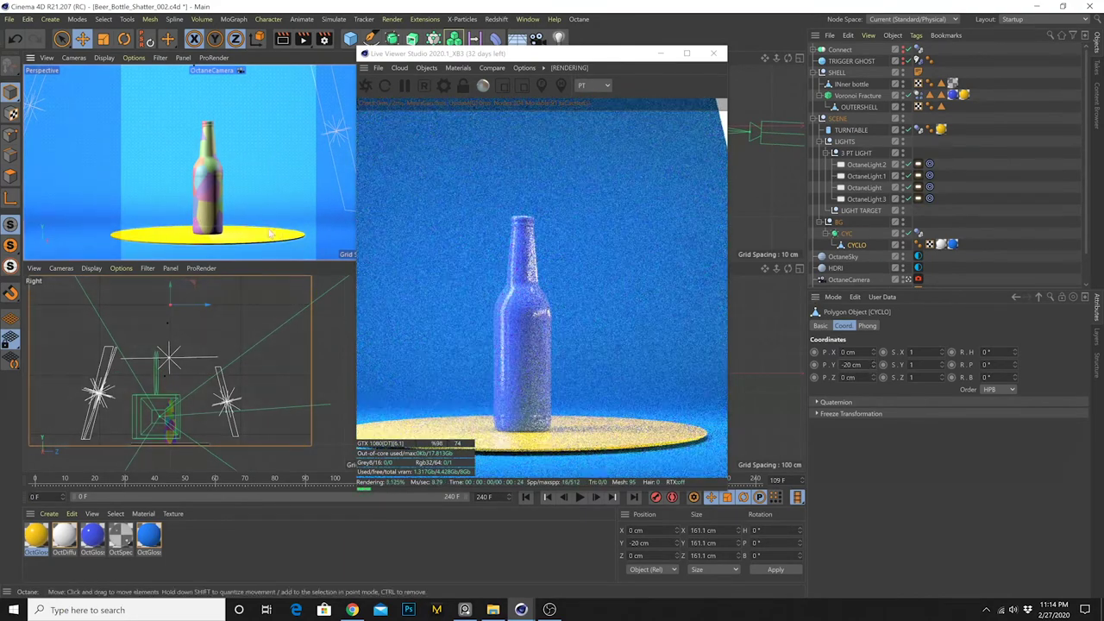
# Set the TURNTABLE cylinder's height to 1 cm and its Y position to -70 cm
pyautogui.click(267, 235)
pyautogui.click(923, 326)
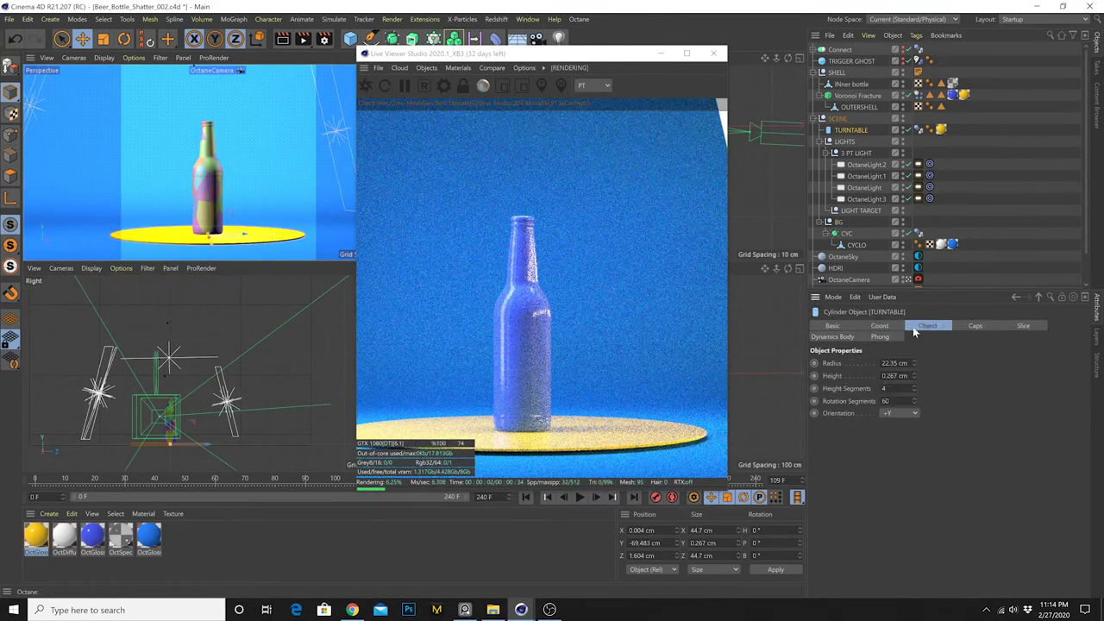
pyautogui.write('1')
pyautogui.press('Return')
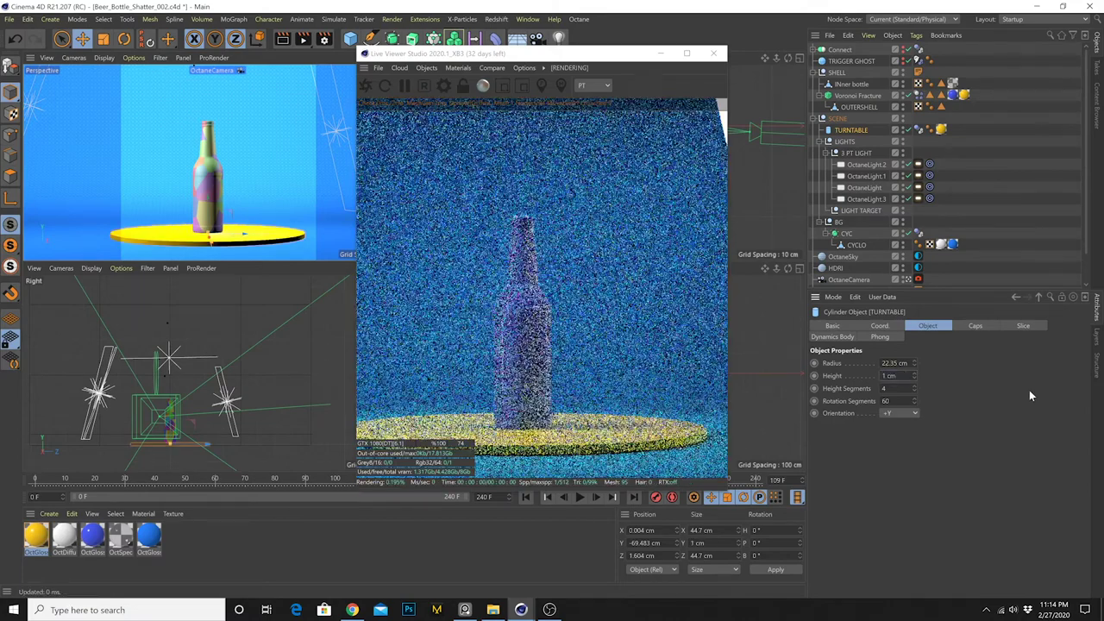
pyautogui.click(879, 326)
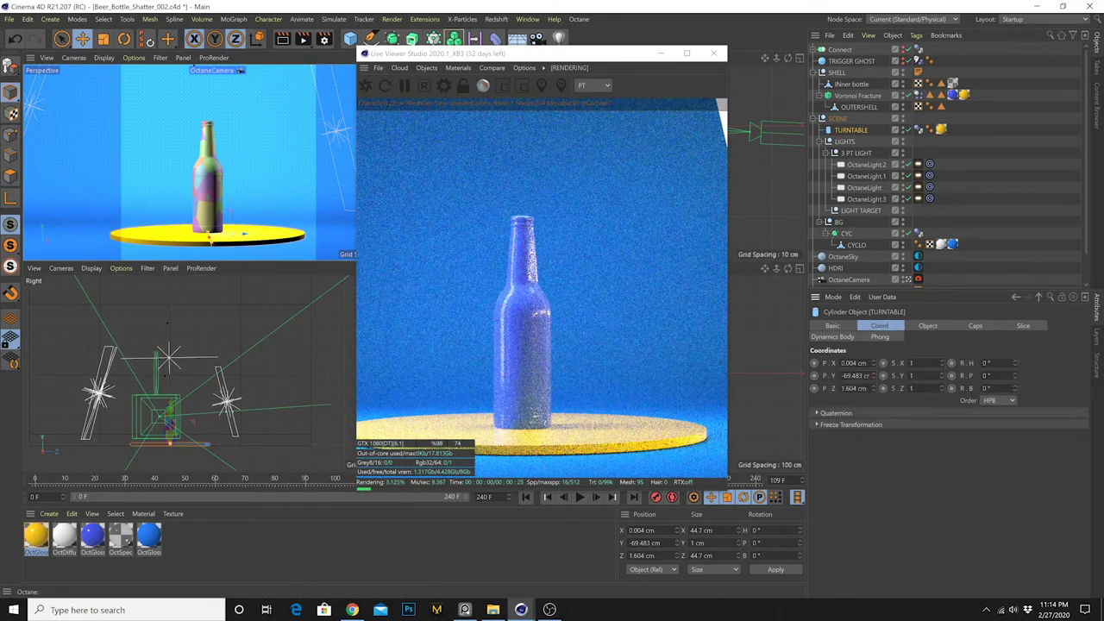
pyautogui.write('-70')
pyautogui.press('Return')
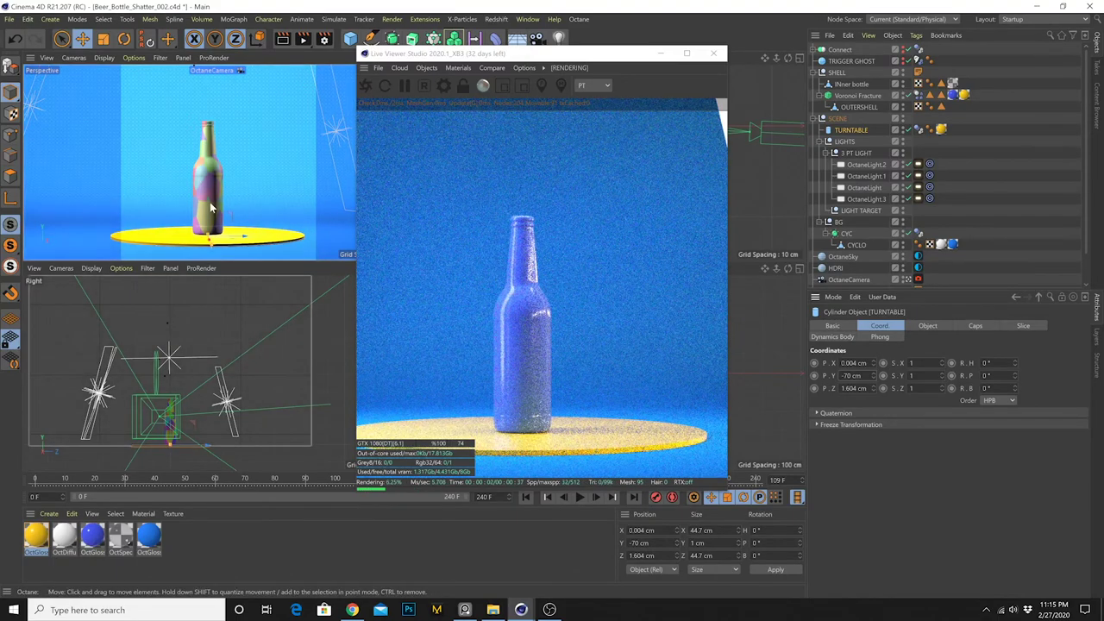
# Reframe the camera closer on the bottle and play the shatter animation from the start to frame 78
pyautogui.keyDown('alt'); pyautogui.moveTo(210, 208); pyautogui.dragTo(223, 207, button='middle'); pyautogui.keyUp('alt')
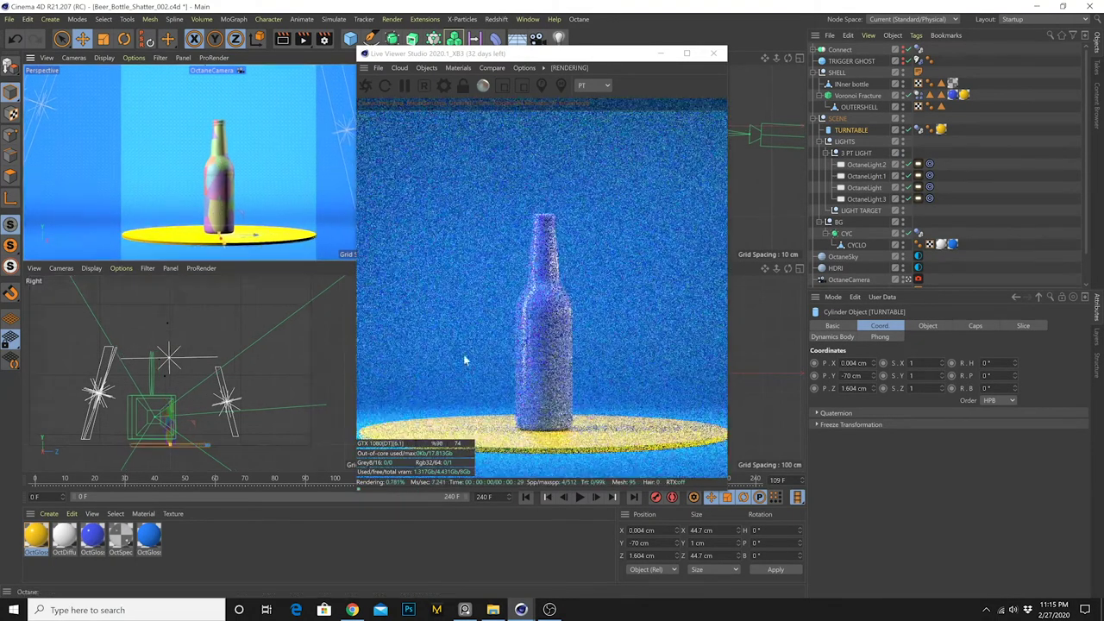
pyautogui.scroll(2, 220, 199)
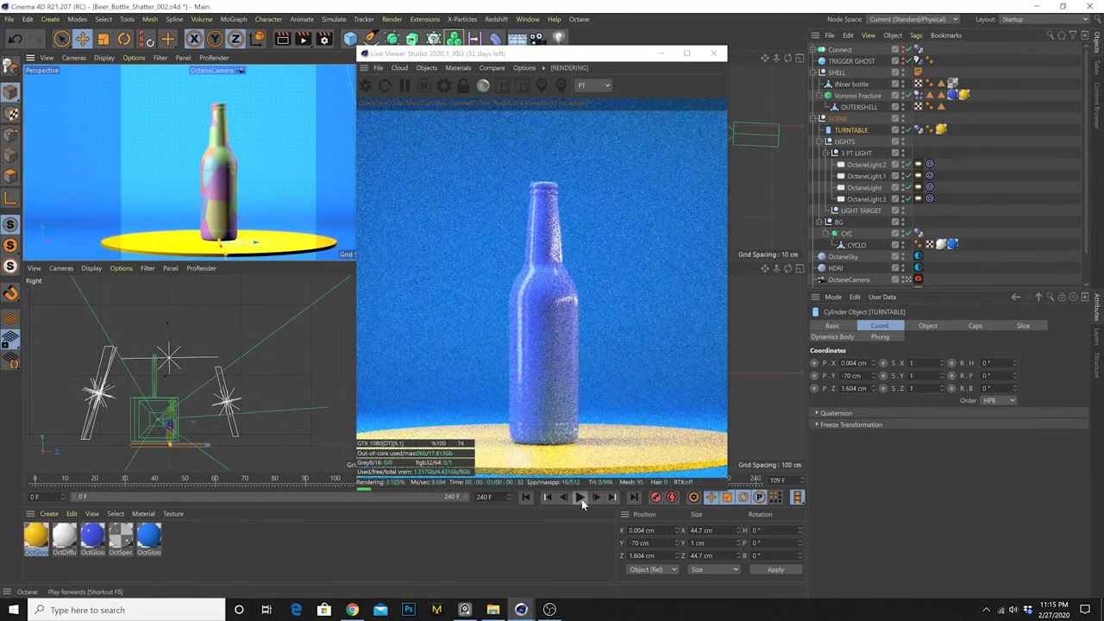
pyautogui.click(919, 281)
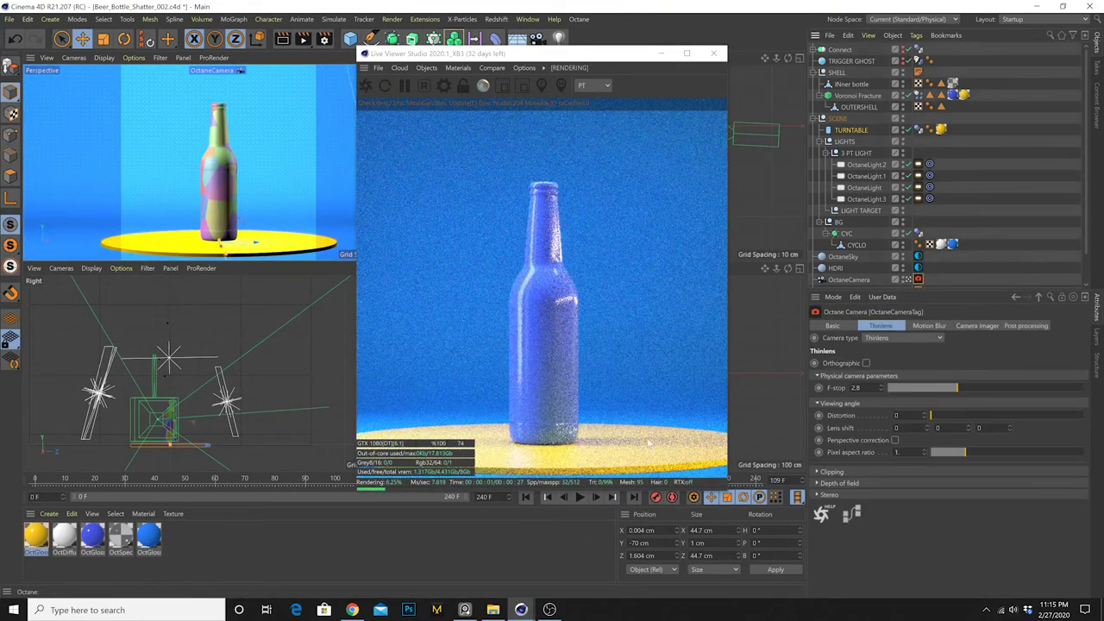
pyautogui.click(580, 499)
pyautogui.click(580, 498)
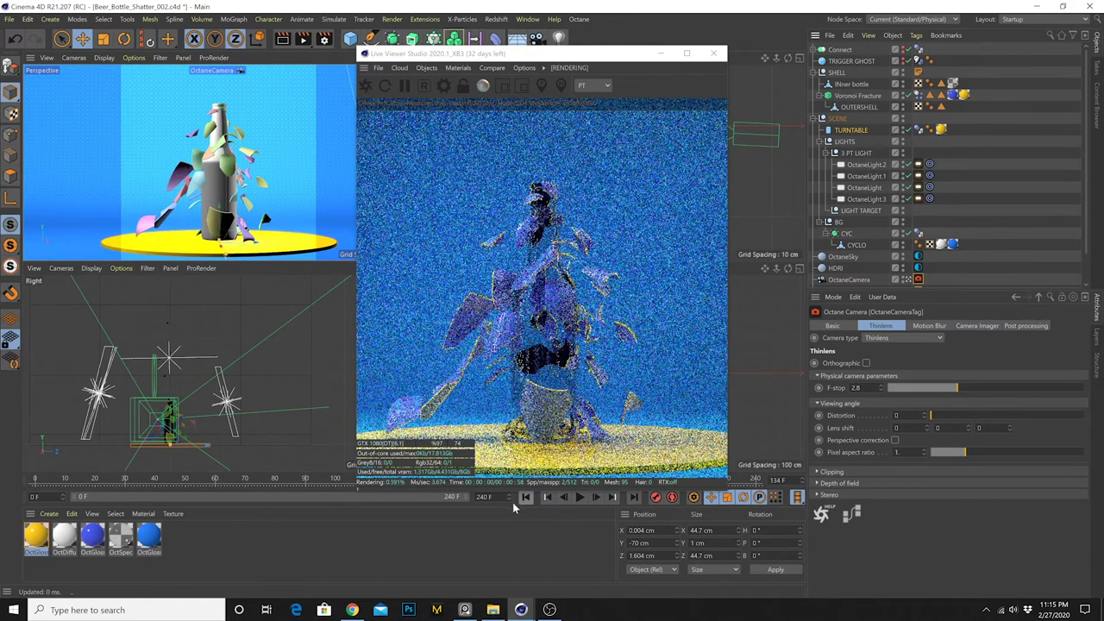
pyautogui.click(579, 498)
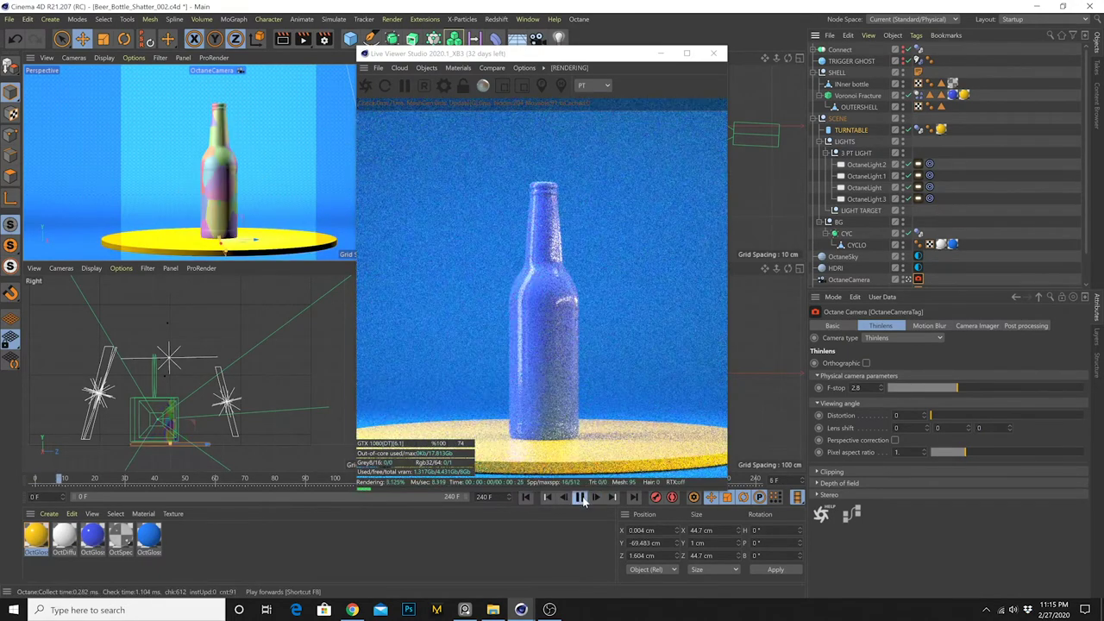
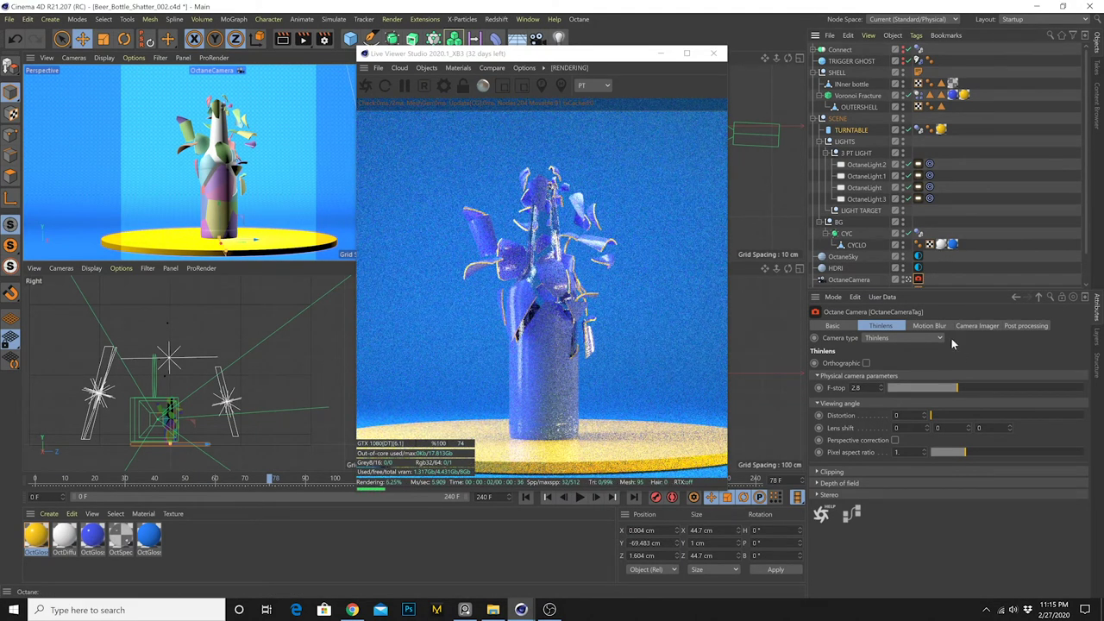
# Turn off the Octane camera's auto focus, raise its aperture to about 4.865 cm, and pick the focus point on the bottle
pyautogui.click(881, 482)
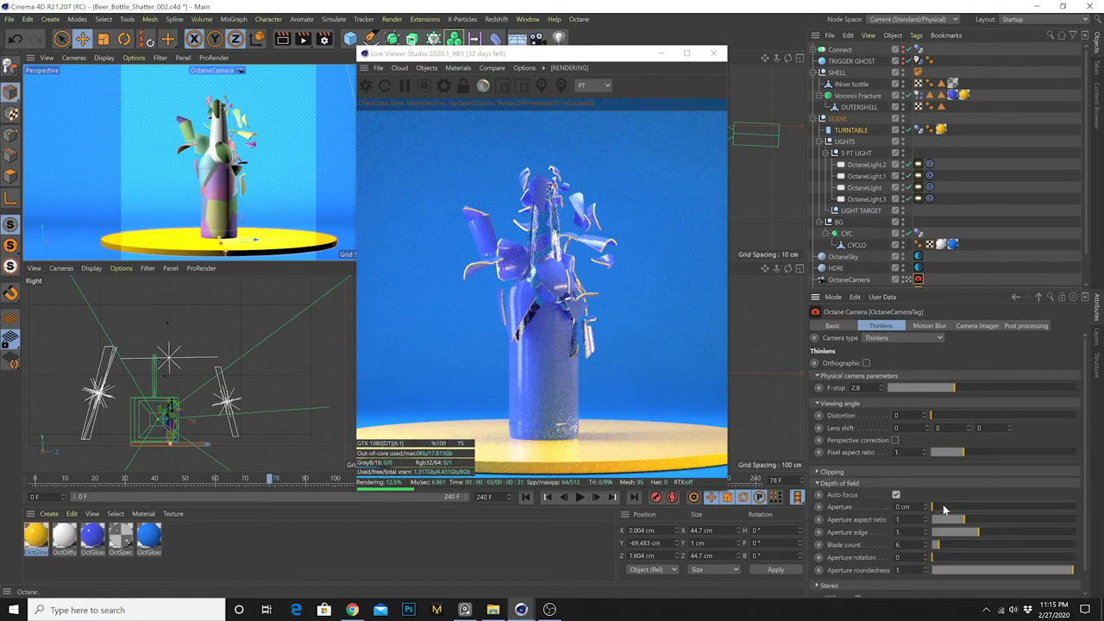
pyautogui.moveTo(942, 506); pyautogui.dragTo(954, 503)
pyautogui.click(896, 494)
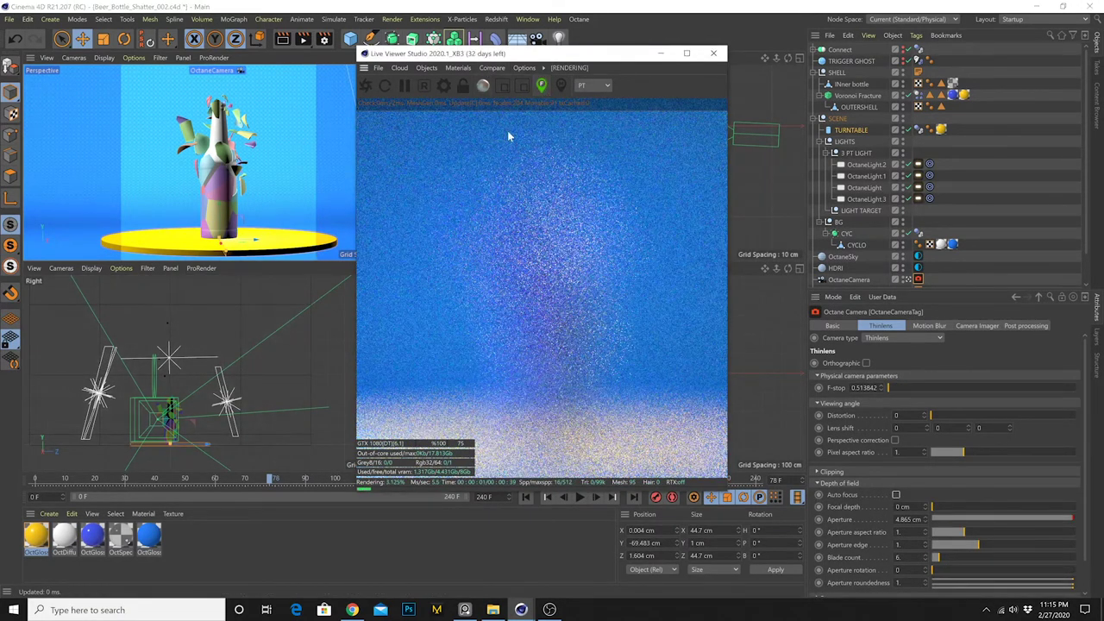
pyautogui.click(553, 311)
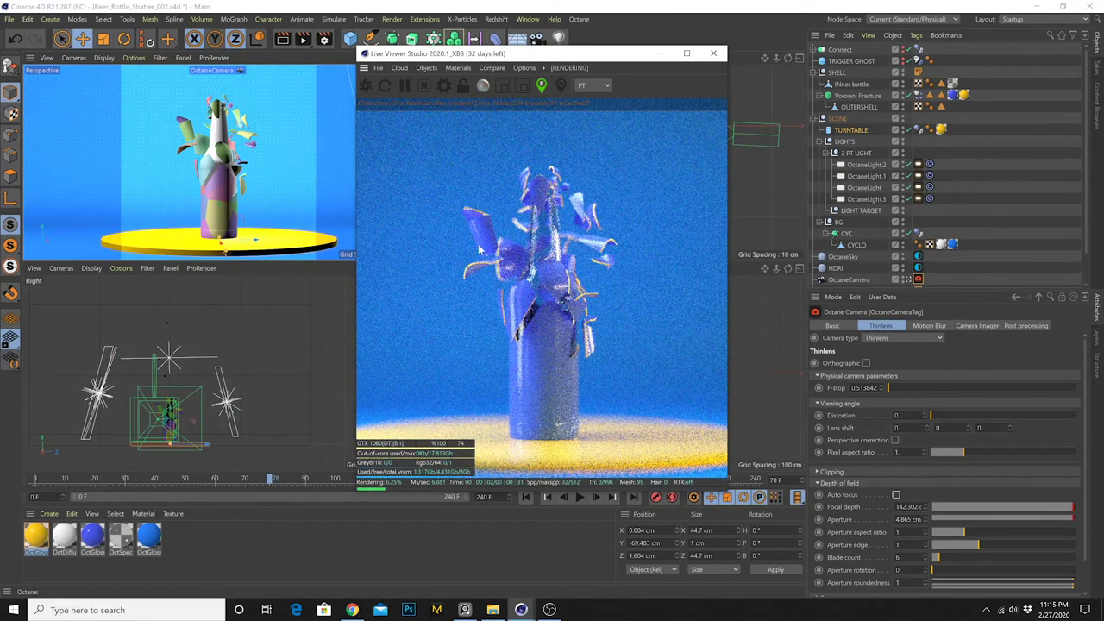
pyautogui.click(552, 228)
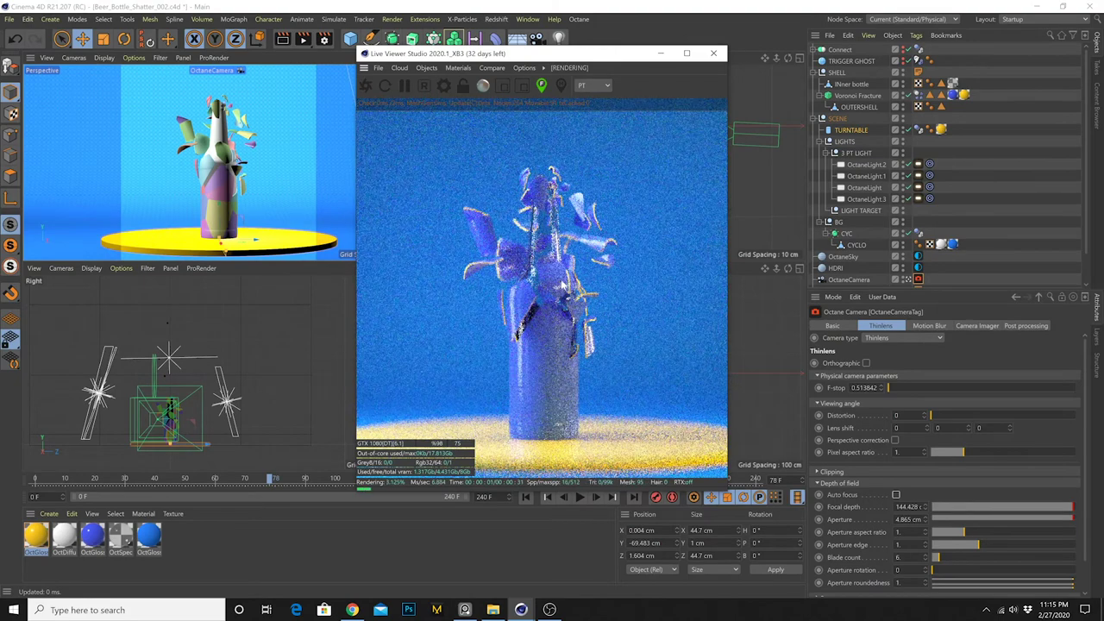
# Set the Octane camera's aperture to 2 cm with the camera levelled on the bottle, and play the shatter to frame 131
pyautogui.click(82, 39)
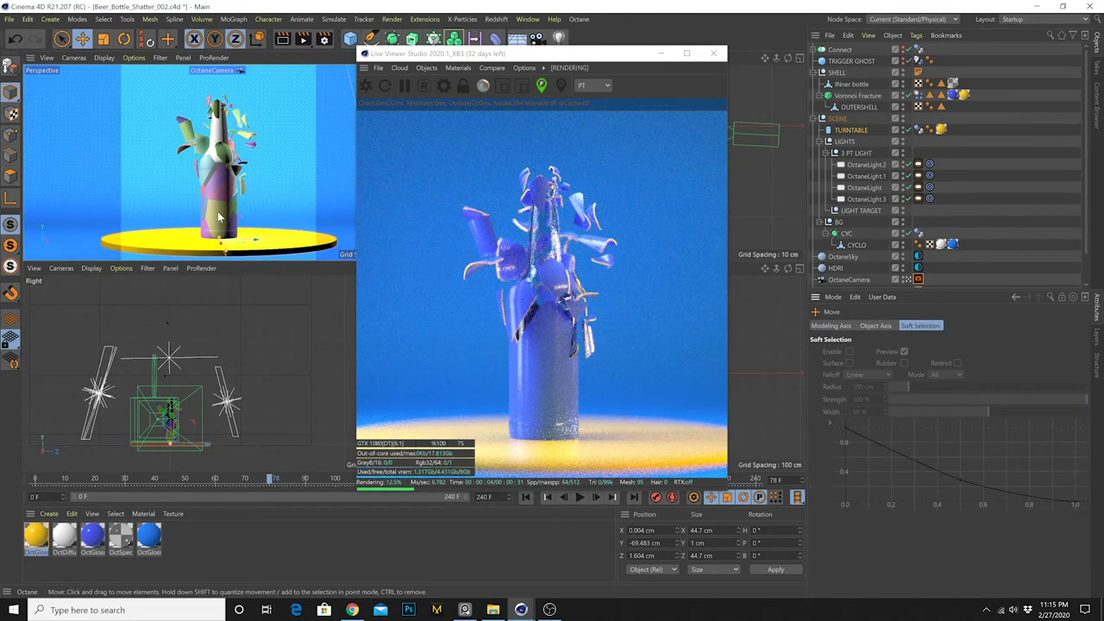
pyautogui.keyDown('alt'); pyautogui.moveTo(217, 215); pyautogui.dragTo(210, 207); pyautogui.keyUp('alt')
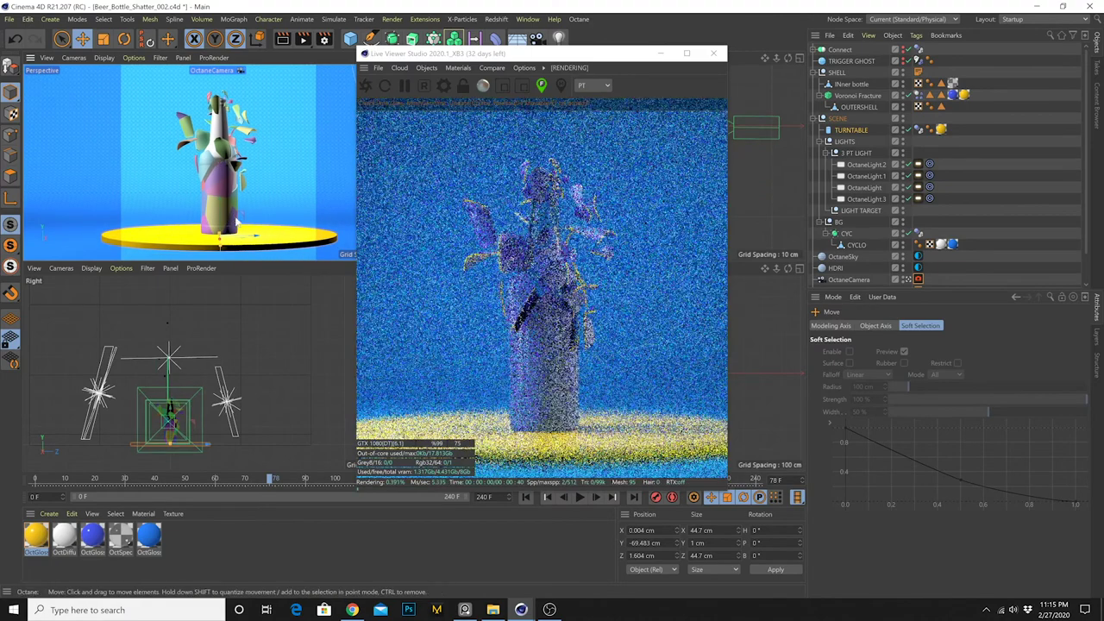
pyautogui.click(917, 280)
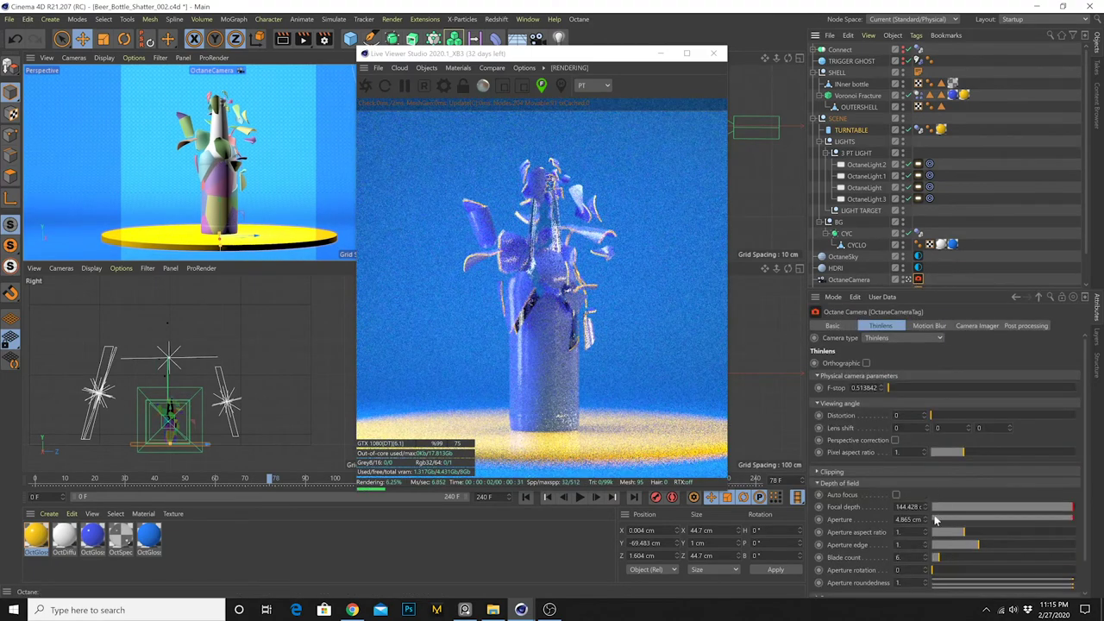
pyautogui.write('2')
pyautogui.press('Return')
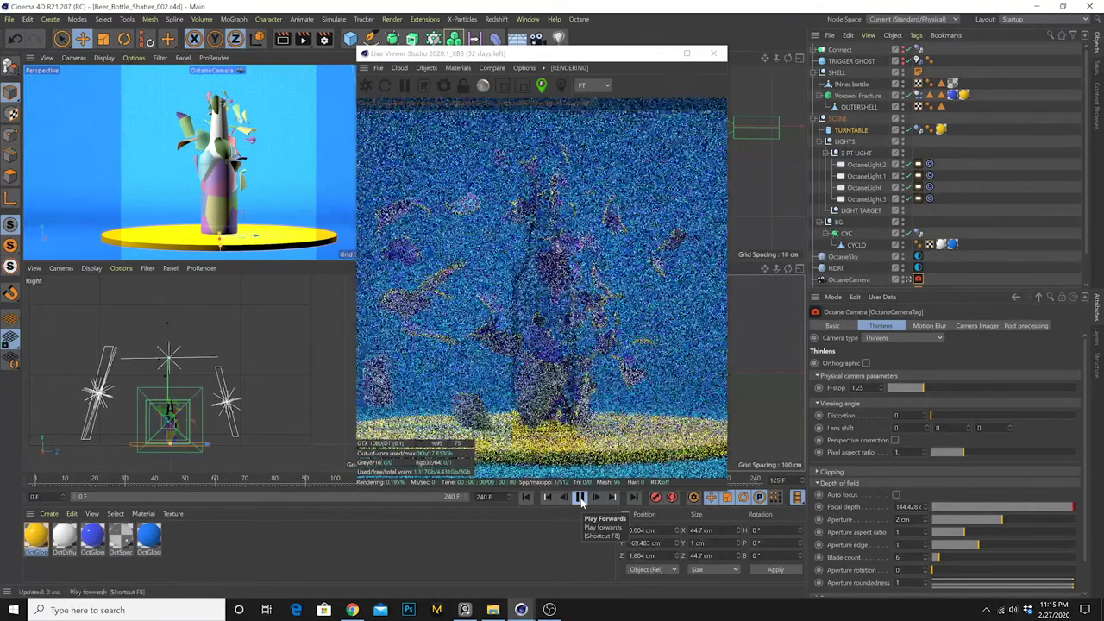
pyautogui.click(580, 499)
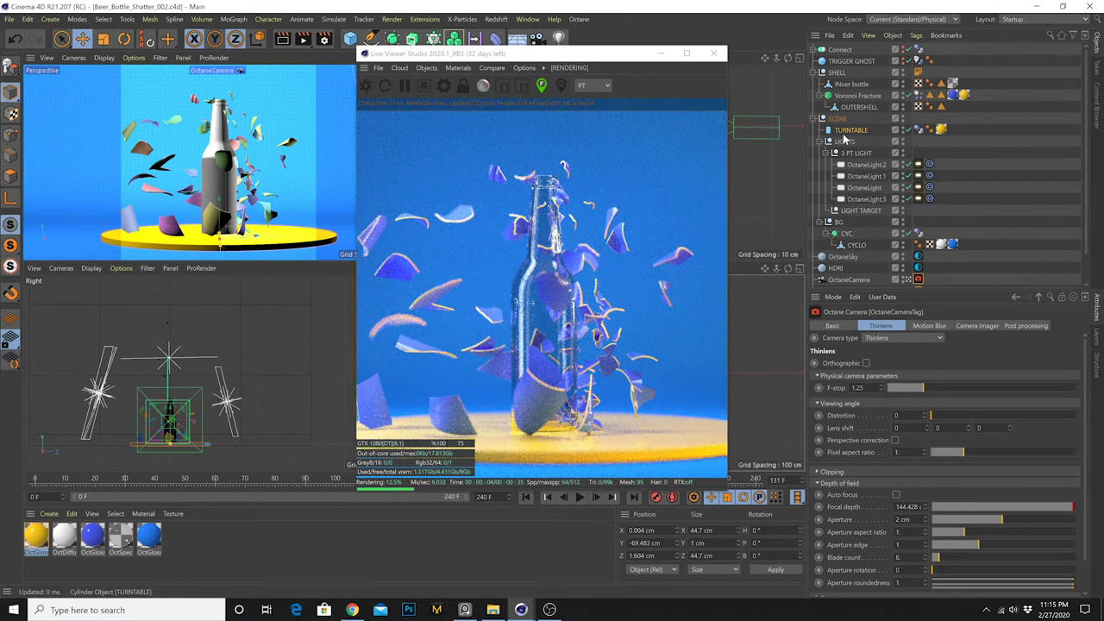
# Move the Cap subdivision surface above the SHELL group in the hierarchy and enable it
pyautogui.scroll(-2, 837, 129)
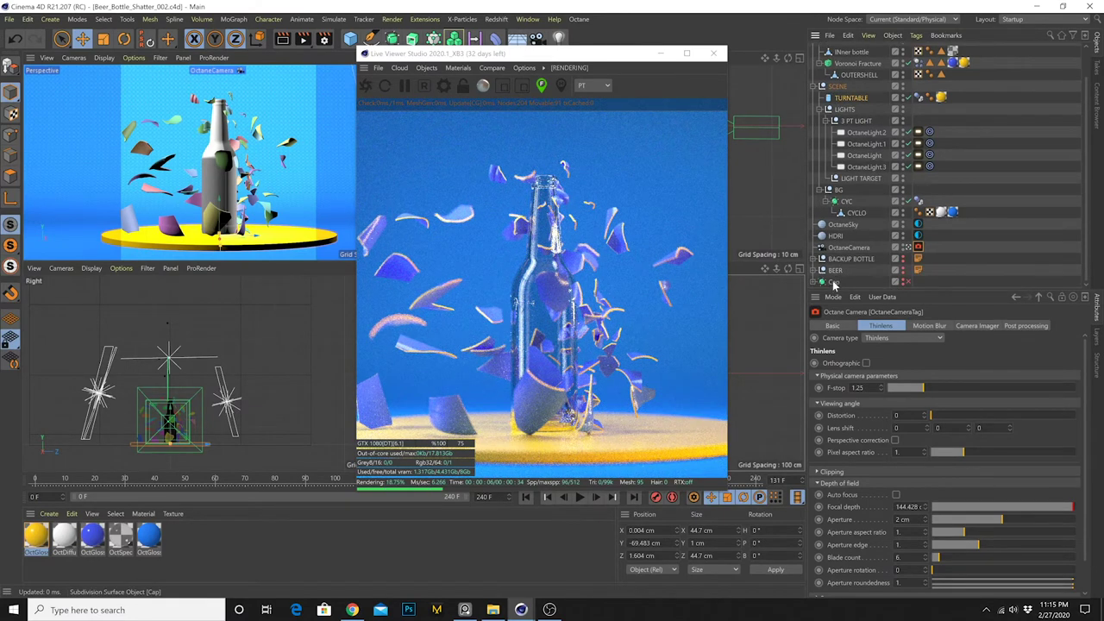
pyautogui.scroll(1, 850, 54)
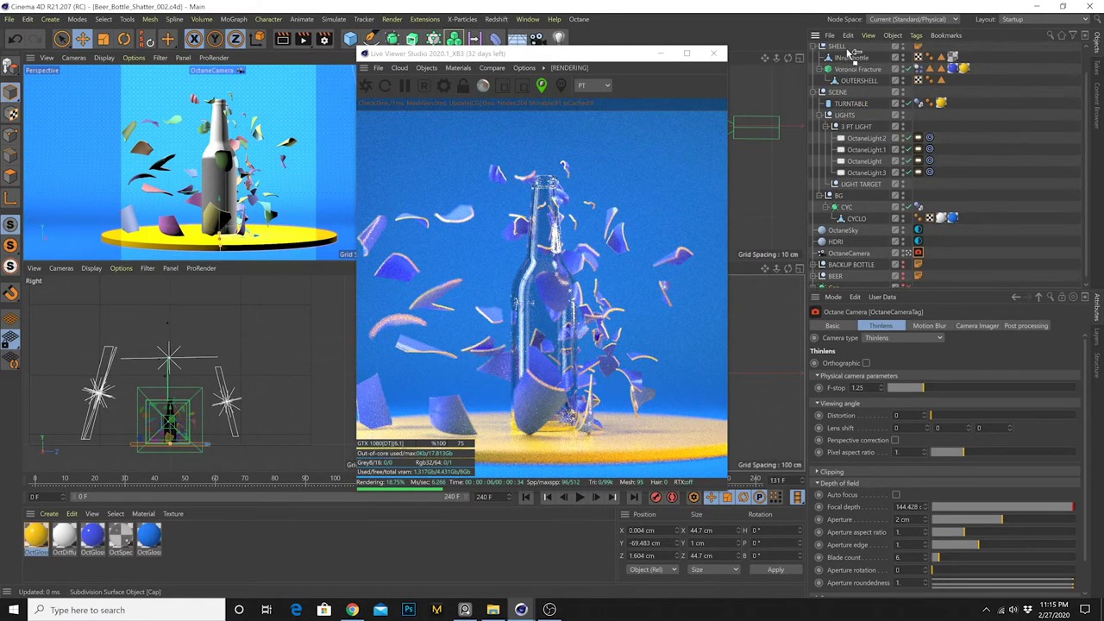
pyautogui.scroll(1, 850, 55)
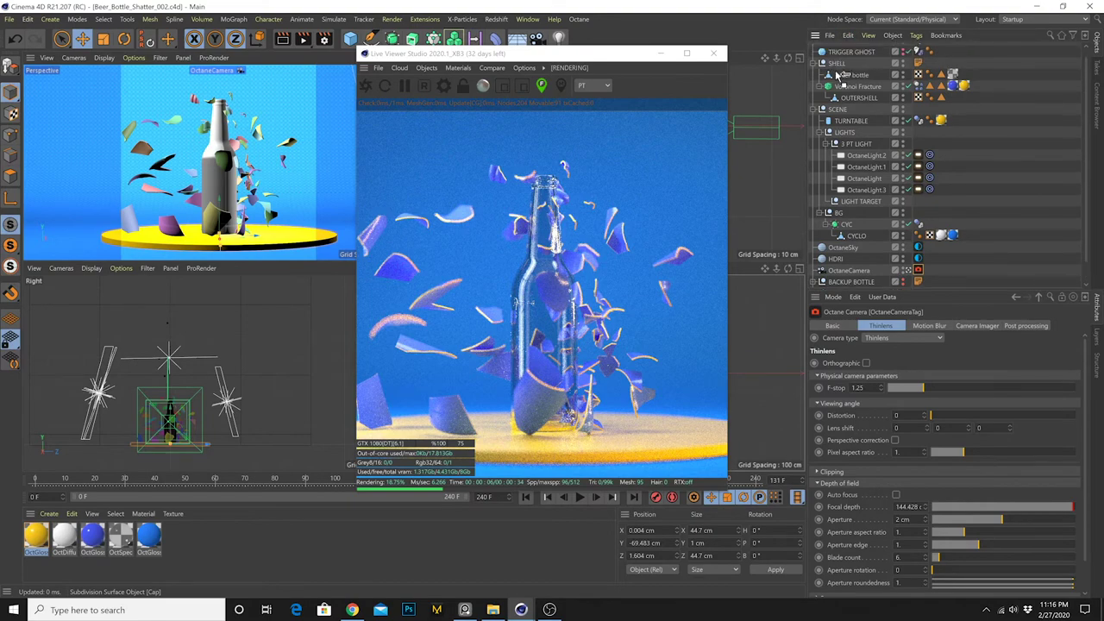
pyautogui.click(834, 63)
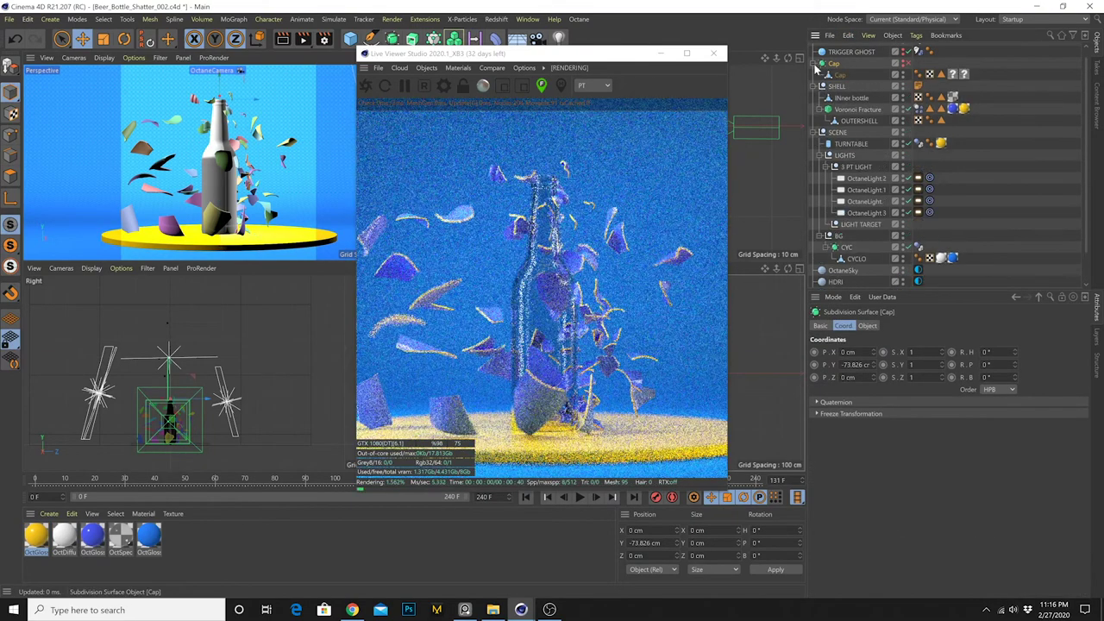
pyautogui.click(903, 68)
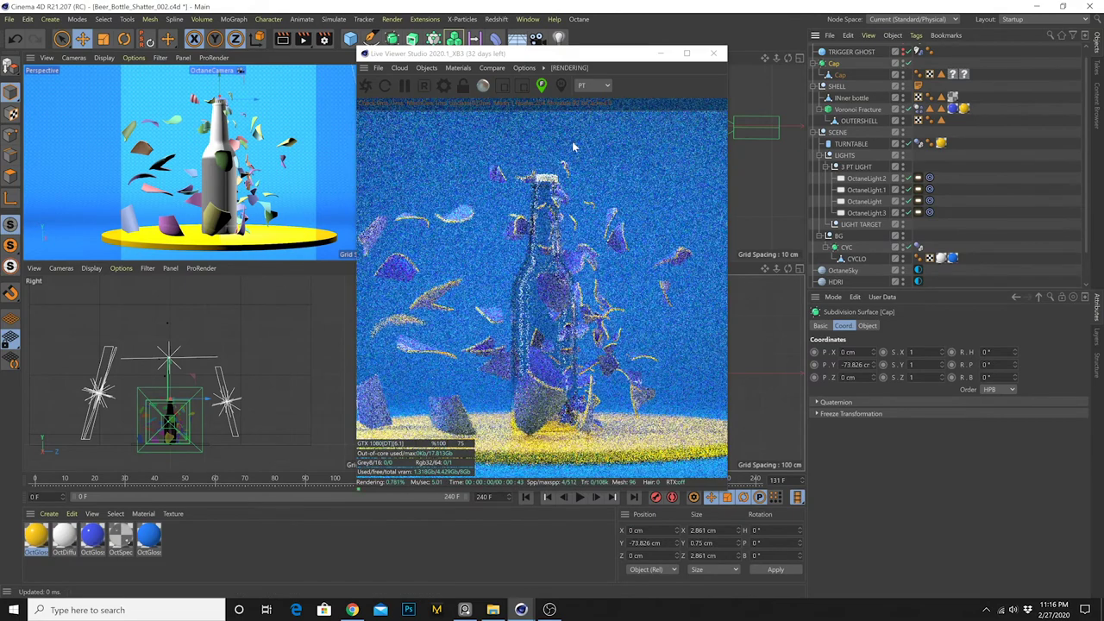
# Give the Cap mesh inside its subdivision surface a Rigid Body tag with 5% bounce and 90% friction
pyautogui.click(835, 76)
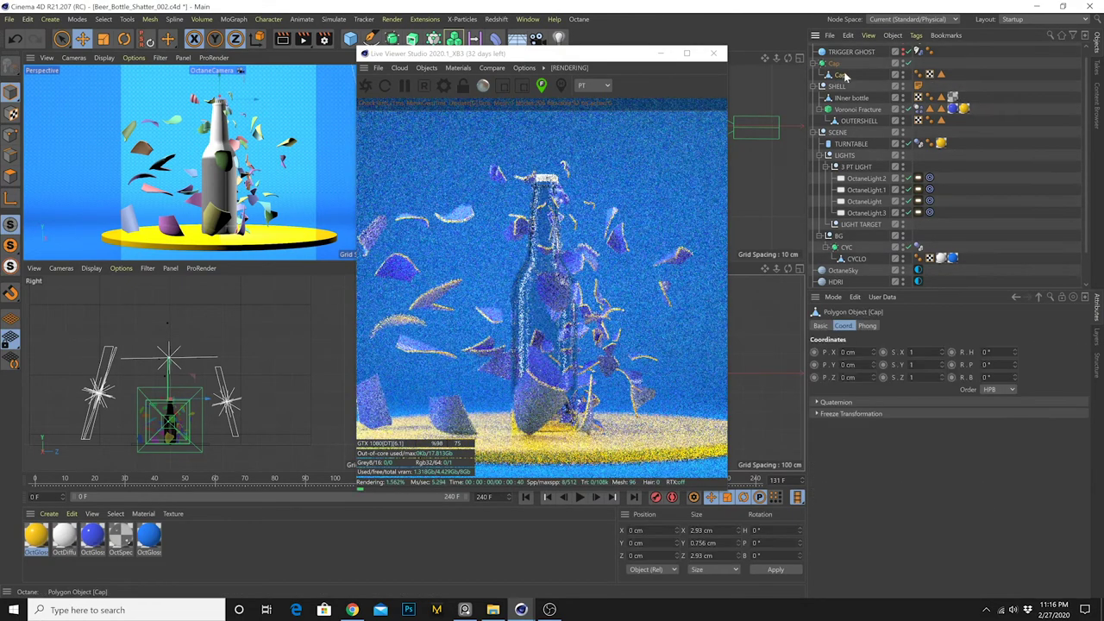
pyautogui.click(916, 35)
pyautogui.moveTo(977, 205)
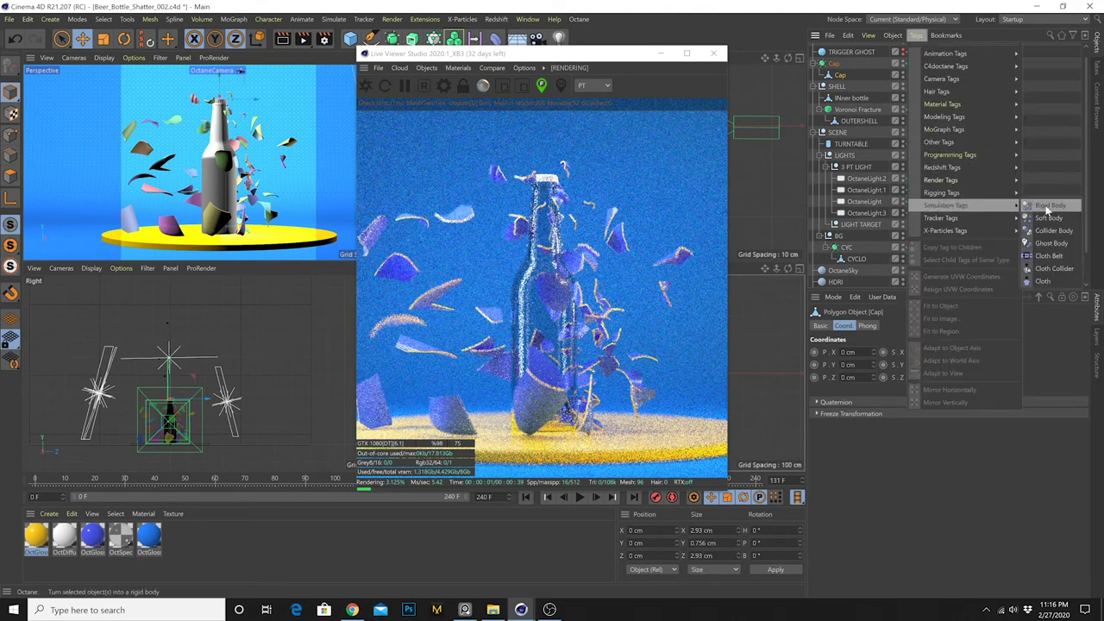
pyautogui.click(1047, 208)
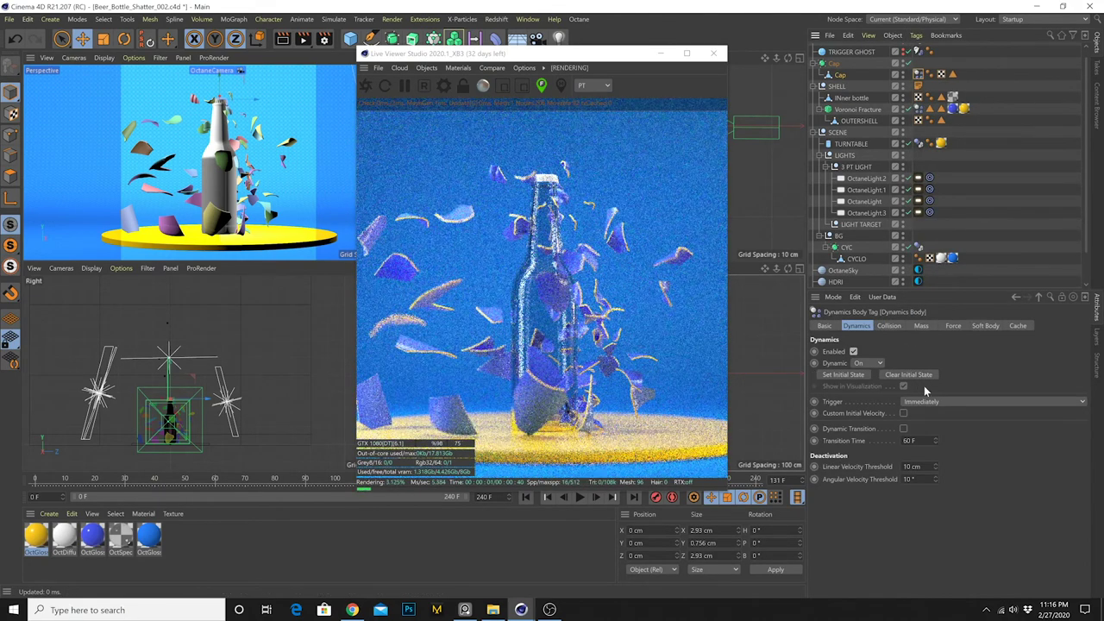
pyautogui.click(888, 327)
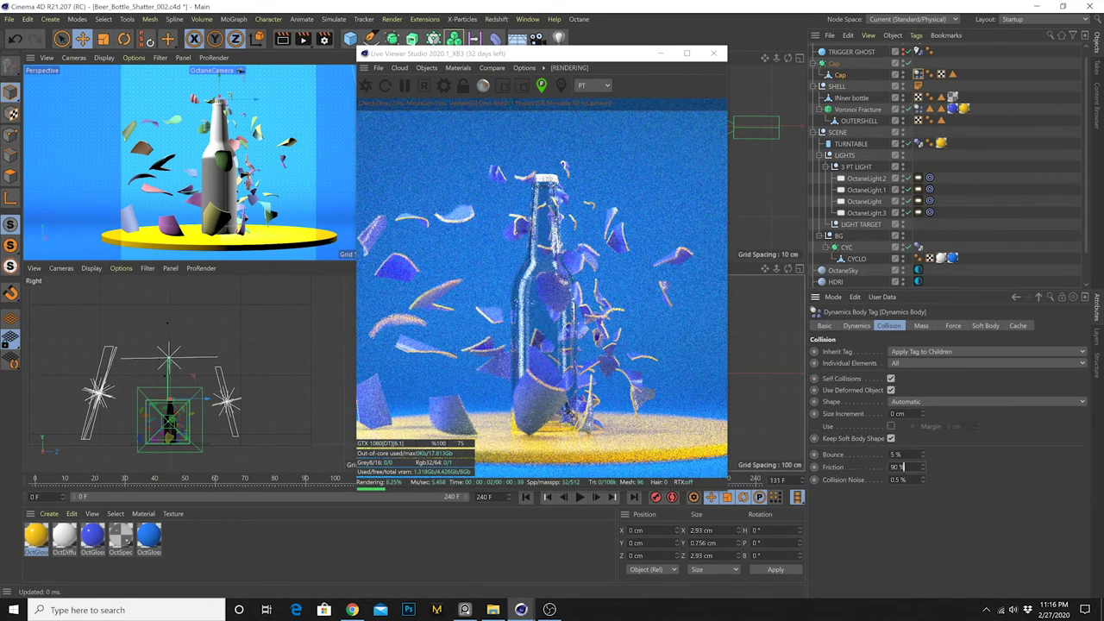
# Make the Cap's dynamics trigger On Collision with a velocity threshold of 22 cm, and rewind the animation to frame 0
pyautogui.click(856, 325)
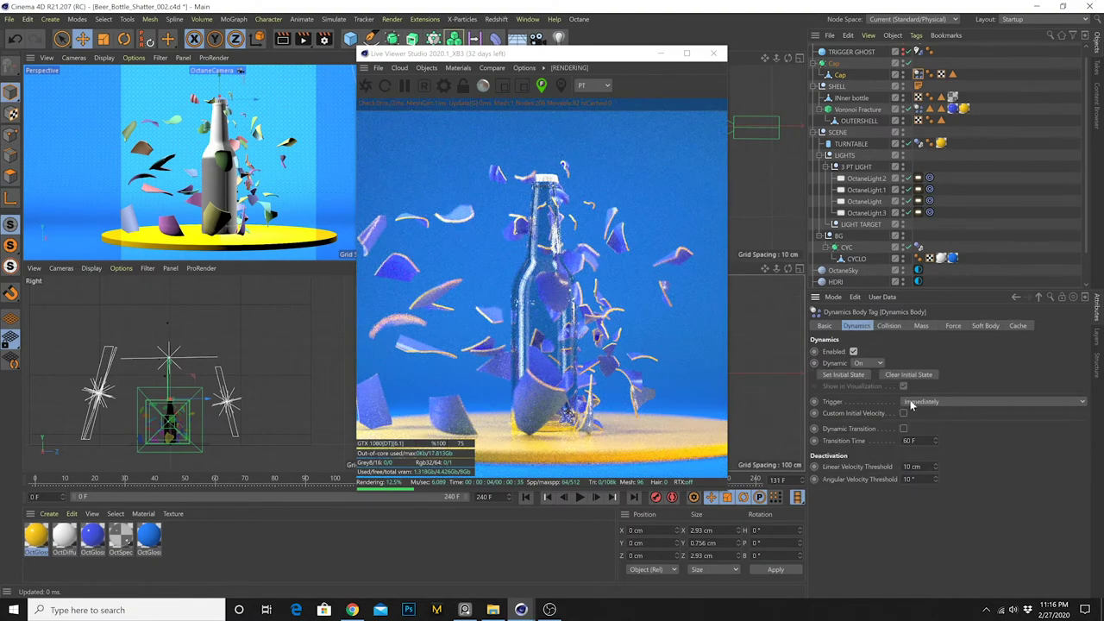
pyautogui.click(930, 402)
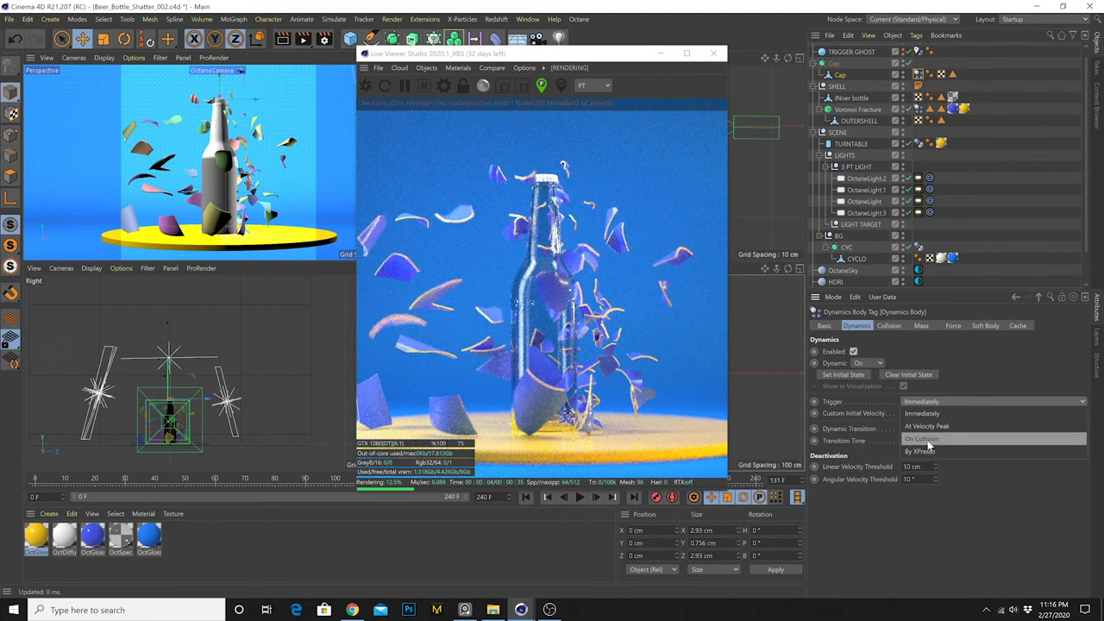
pyautogui.click(929, 439)
pyautogui.write('2')
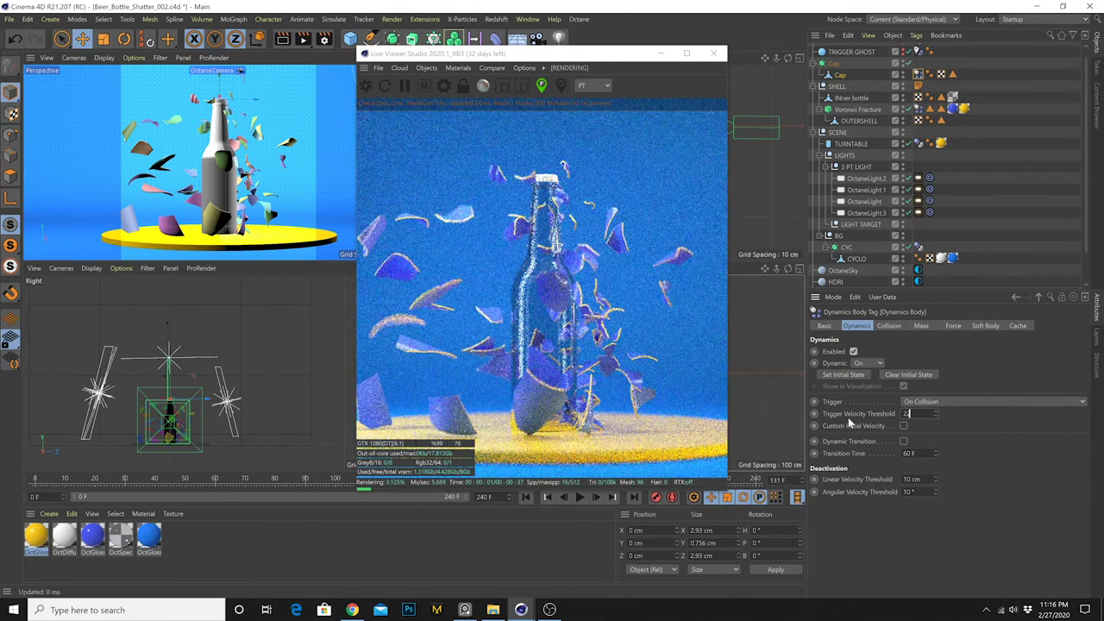
pyautogui.write('2')
pyautogui.press('Return')
pyautogui.click(526, 497)
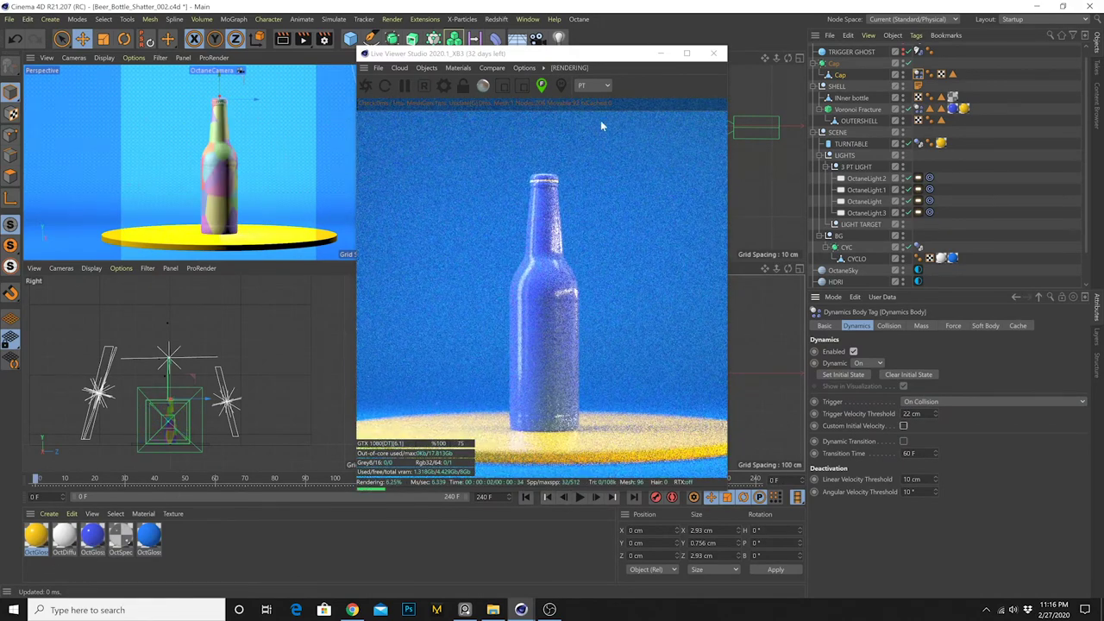
# Create an Octane Metallic material with a golden specular color and 0.1 roughness, and apply it to the Cap subdivision surface
pyautogui.click(456, 68)
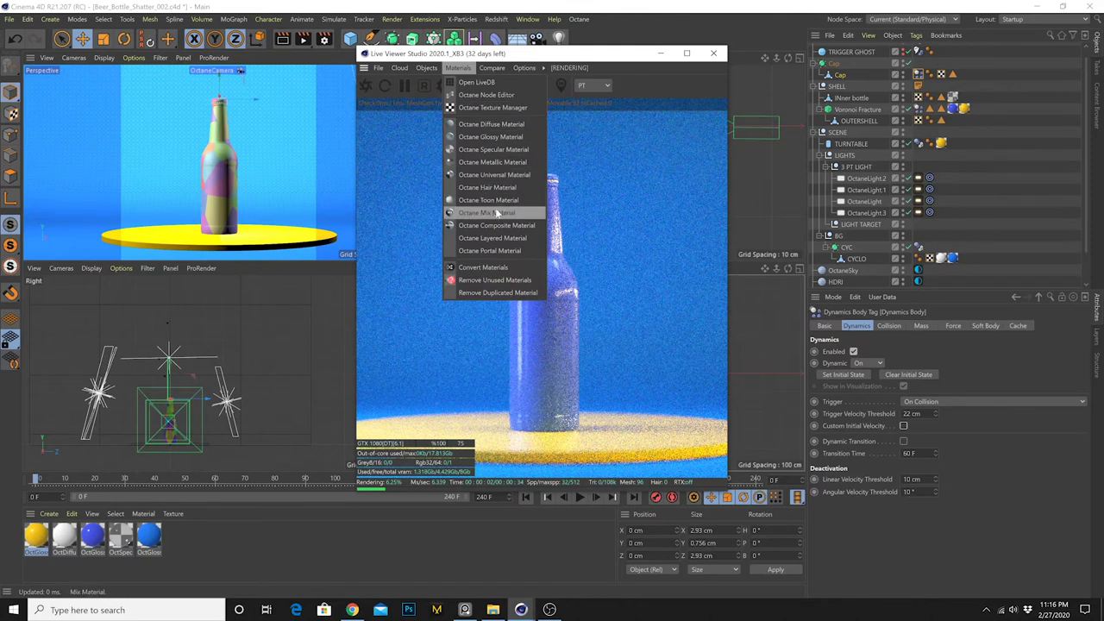
pyautogui.click(493, 162)
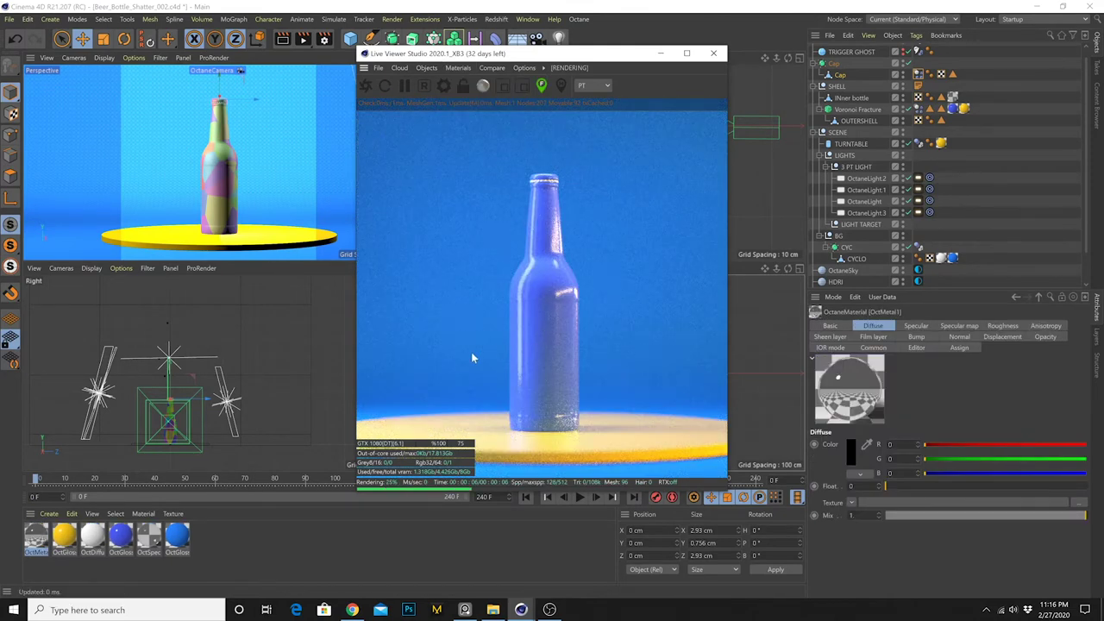
pyautogui.click(378, 492)
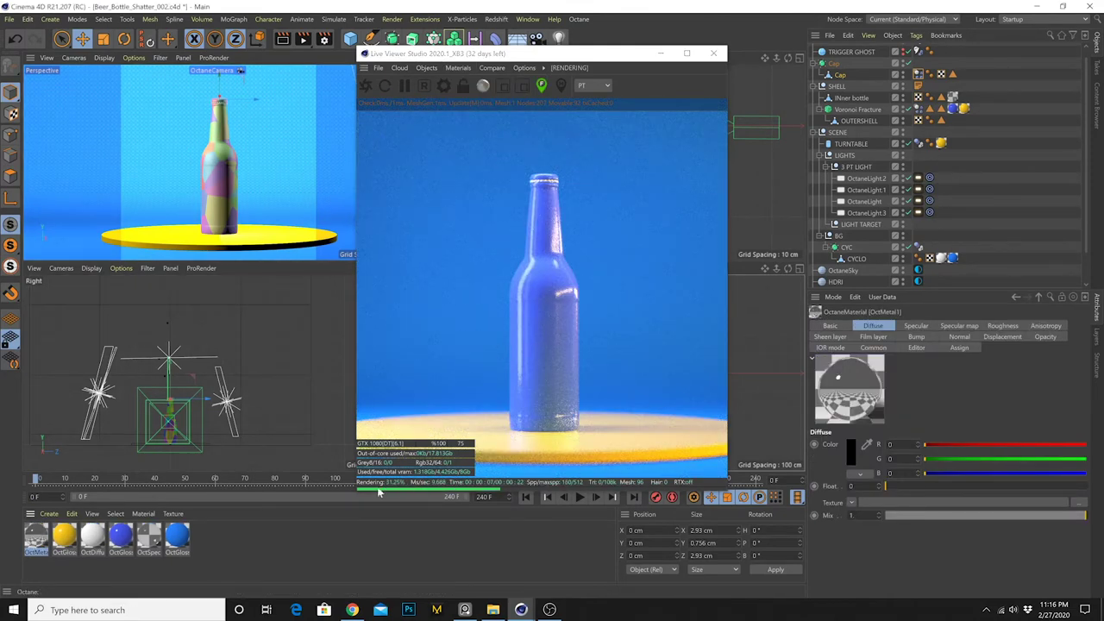
pyautogui.click(916, 325)
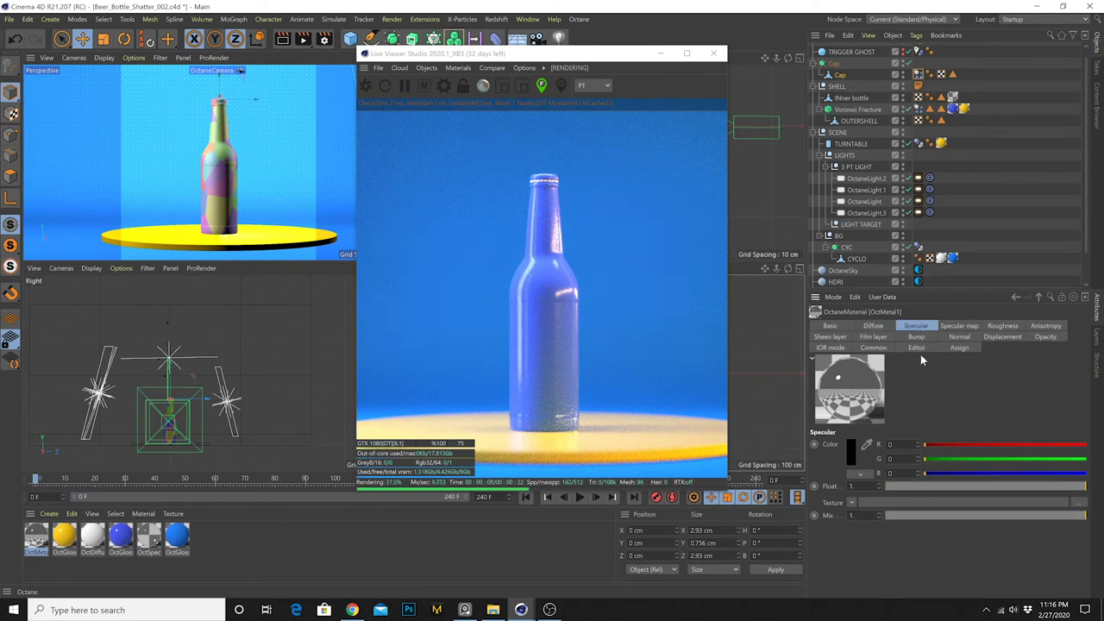
pyautogui.click(852, 457)
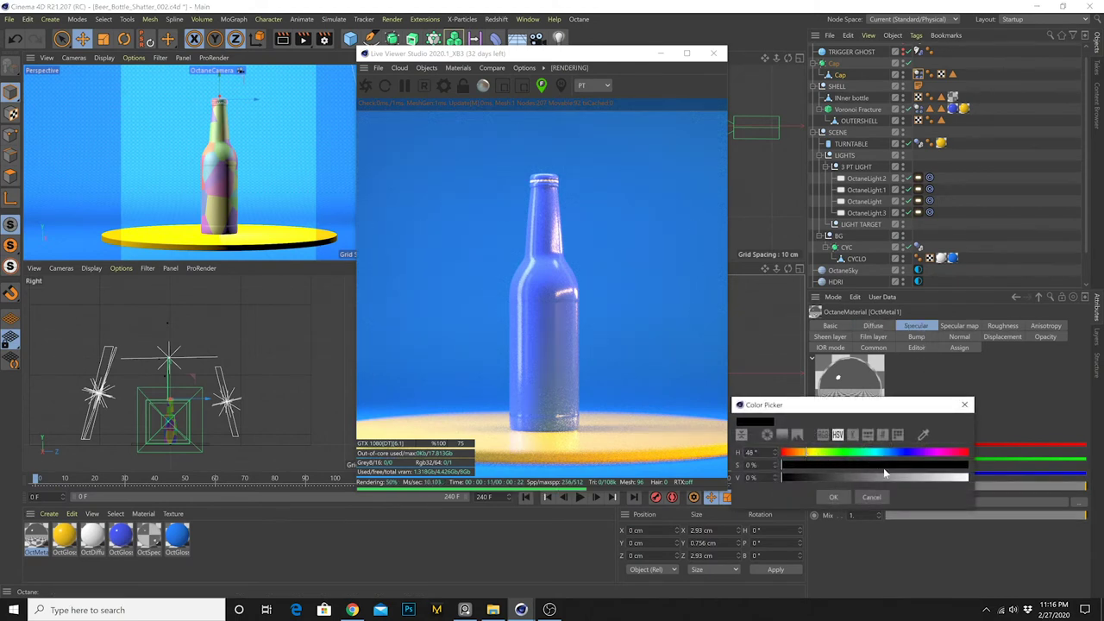
pyautogui.moveTo(884, 473); pyautogui.dragTo(984, 486)
pyautogui.click(833, 497)
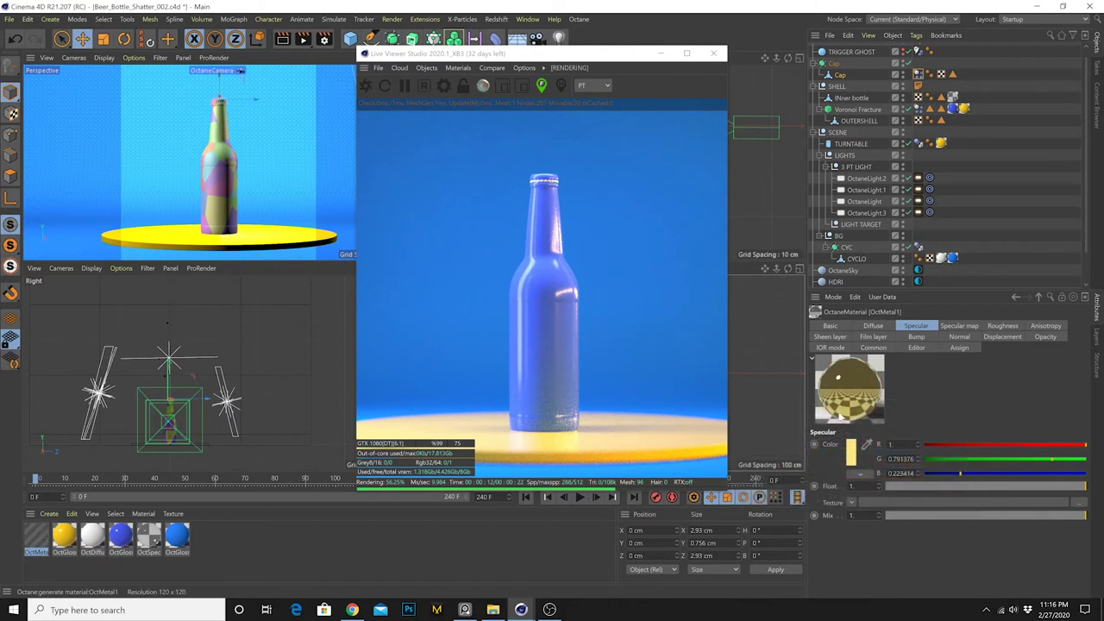
pyautogui.click(1000, 326)
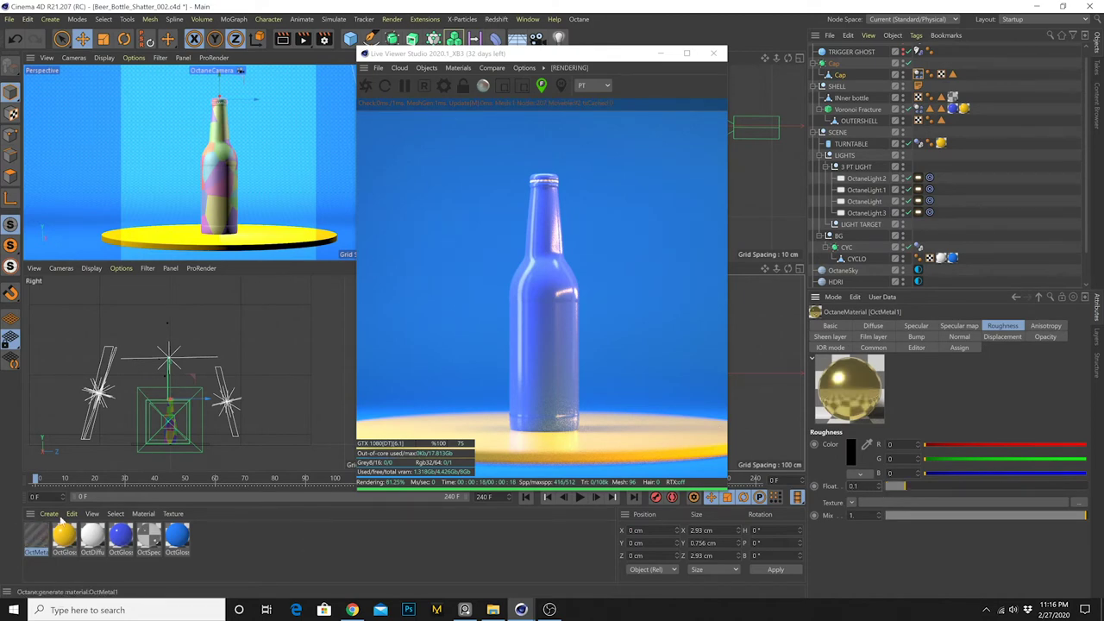
pyautogui.moveTo(963, 46); pyautogui.dragTo(835, 70)
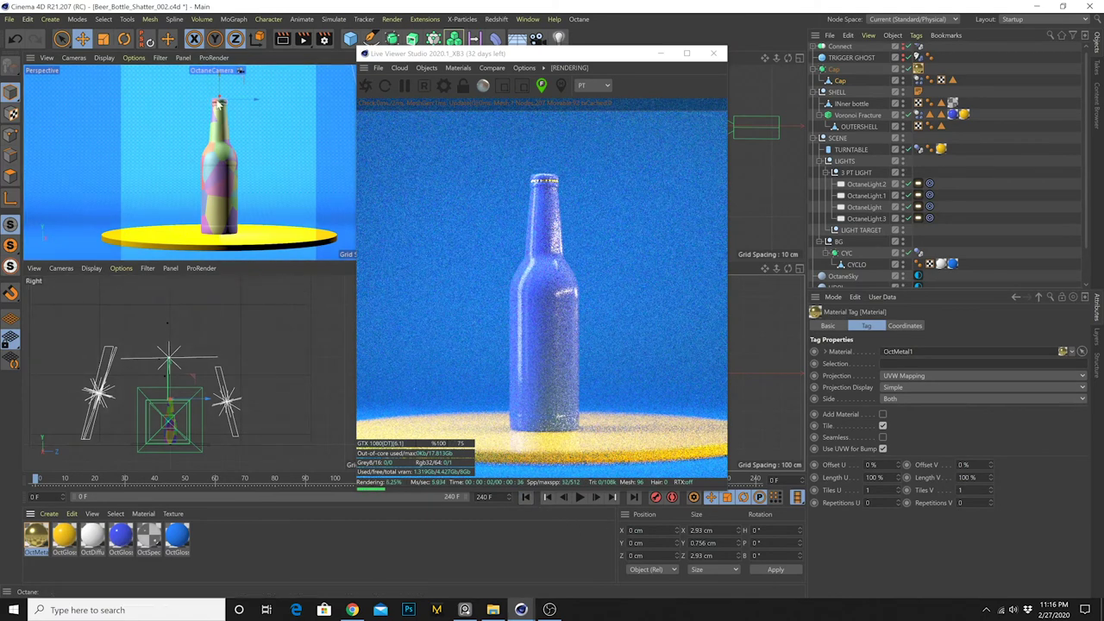
# Maximize the perspective view and move the live render window off the bottle
pyautogui.middleClick(220, 105)
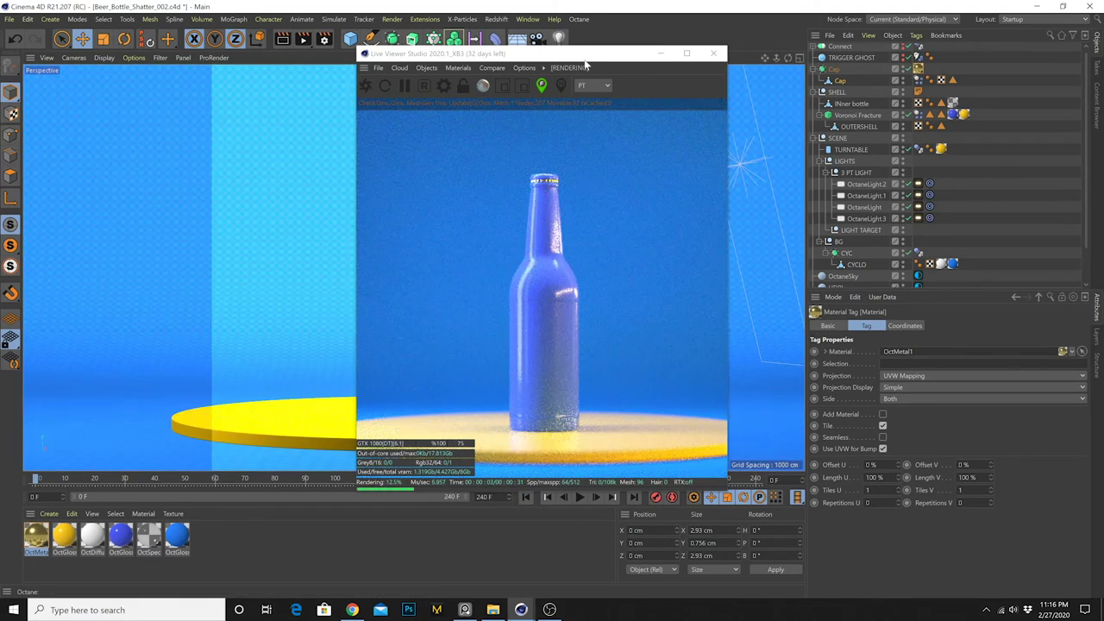
pyautogui.moveTo(586, 63); pyautogui.dragTo(759, 126)
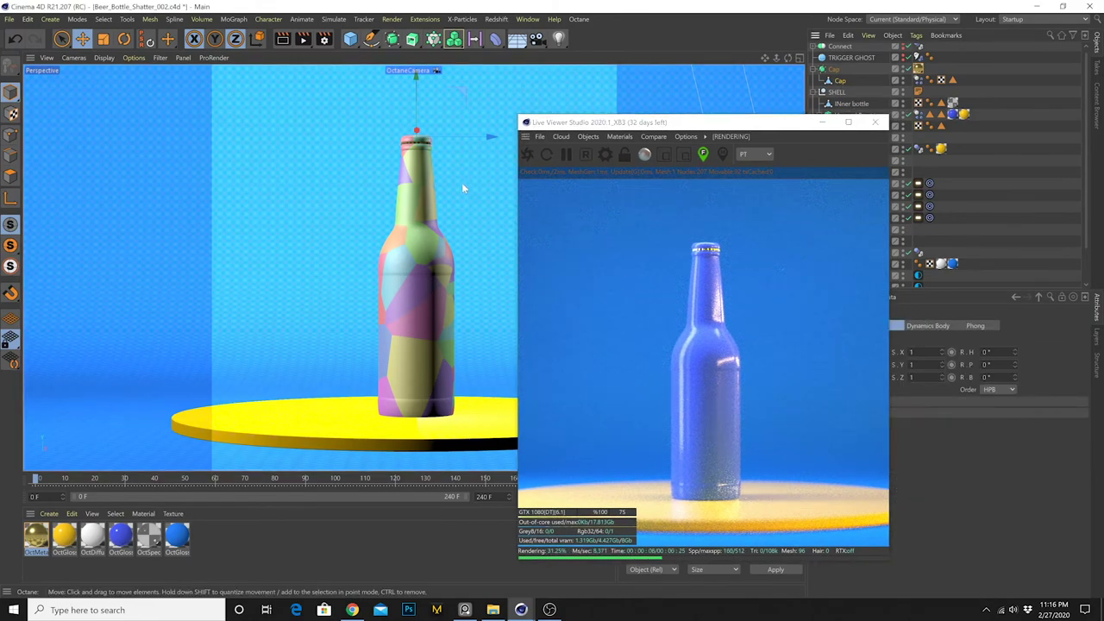
# Try to scale the Cap and shift it vertically on the bottle neck
pyautogui.press('t')
pyautogui.moveTo(452, 187); pyautogui.dragTo(423, 192)
pyautogui.press('e')
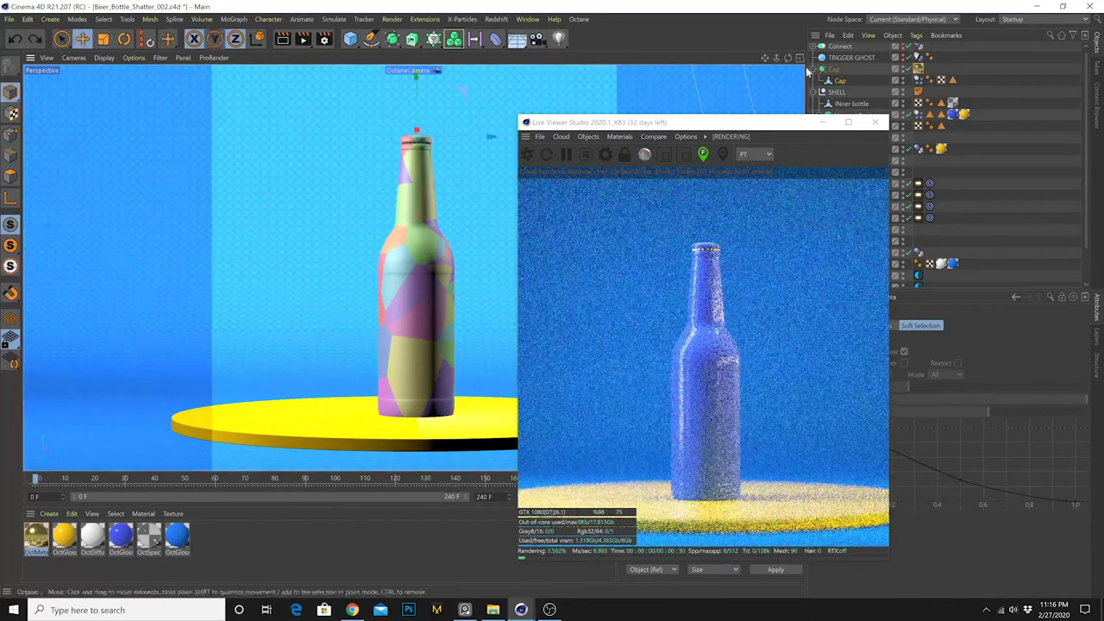
pyautogui.click(841, 81)
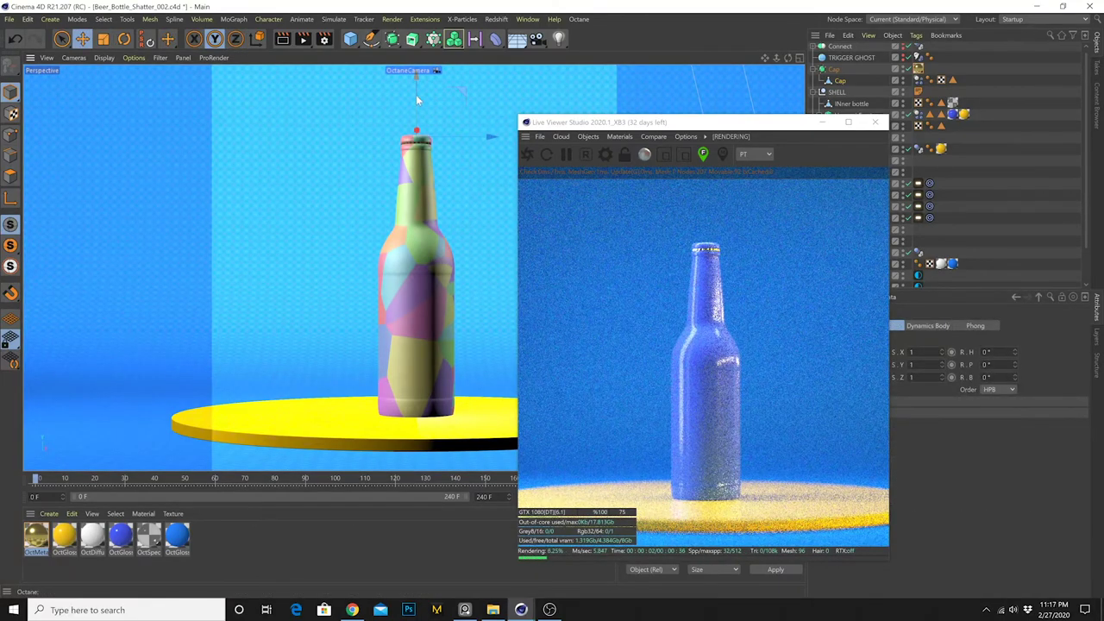
pyautogui.moveTo(416, 100); pyautogui.dragTo(426, 94)
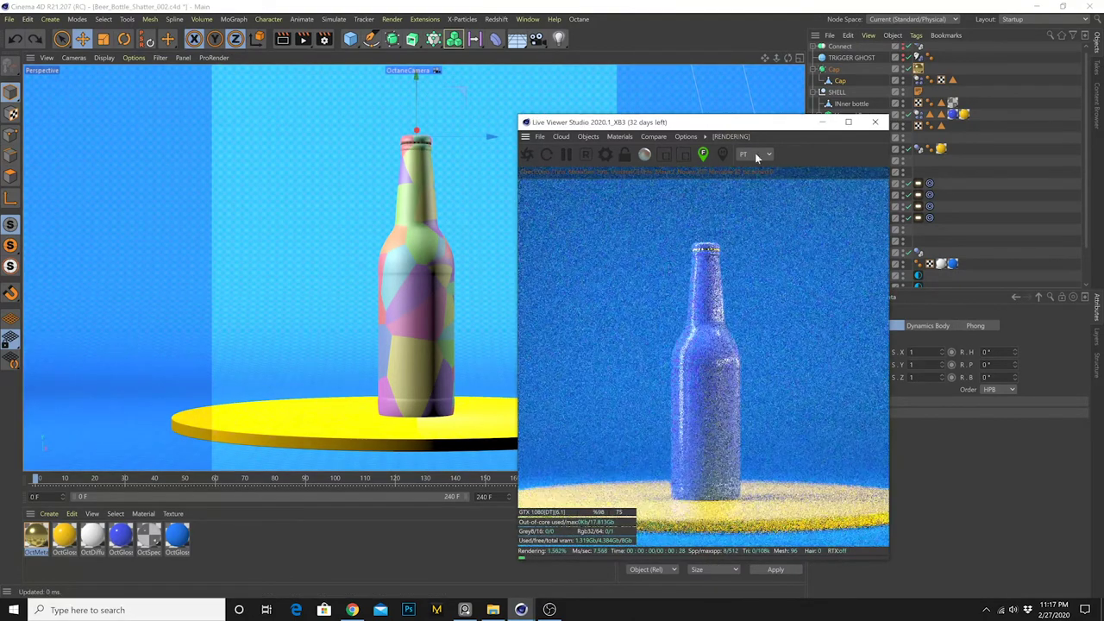
pyautogui.moveTo(733, 121); pyautogui.dragTo(662, 92)
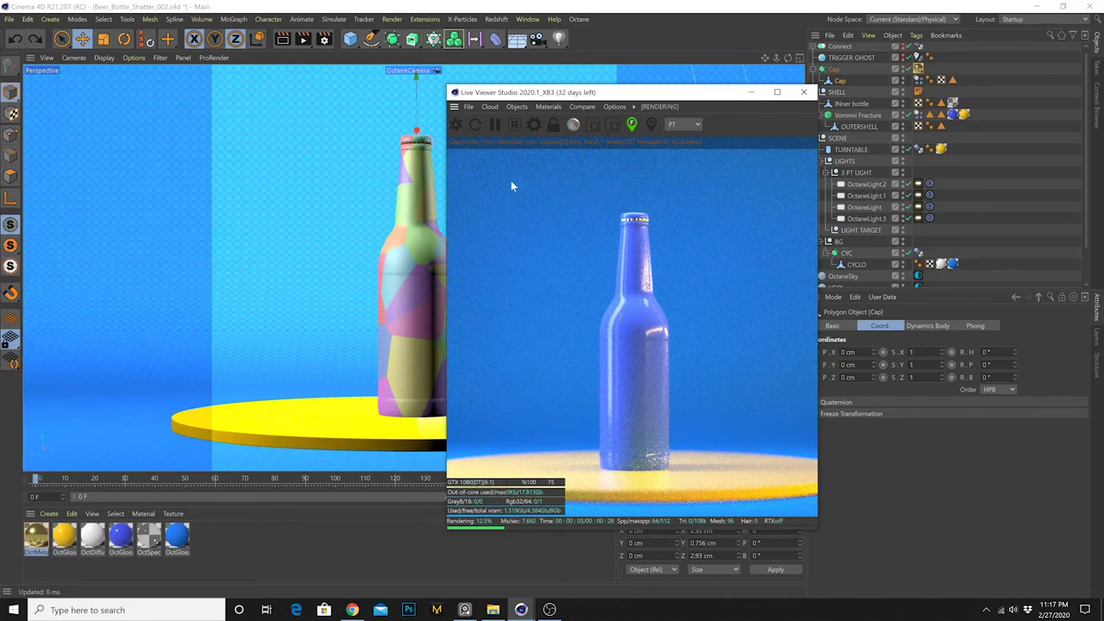
# Scale the Cap mesh down uniformly to about 2.65 cm wide, keeping the live render window clear of the work area
pyautogui.click(841, 80)
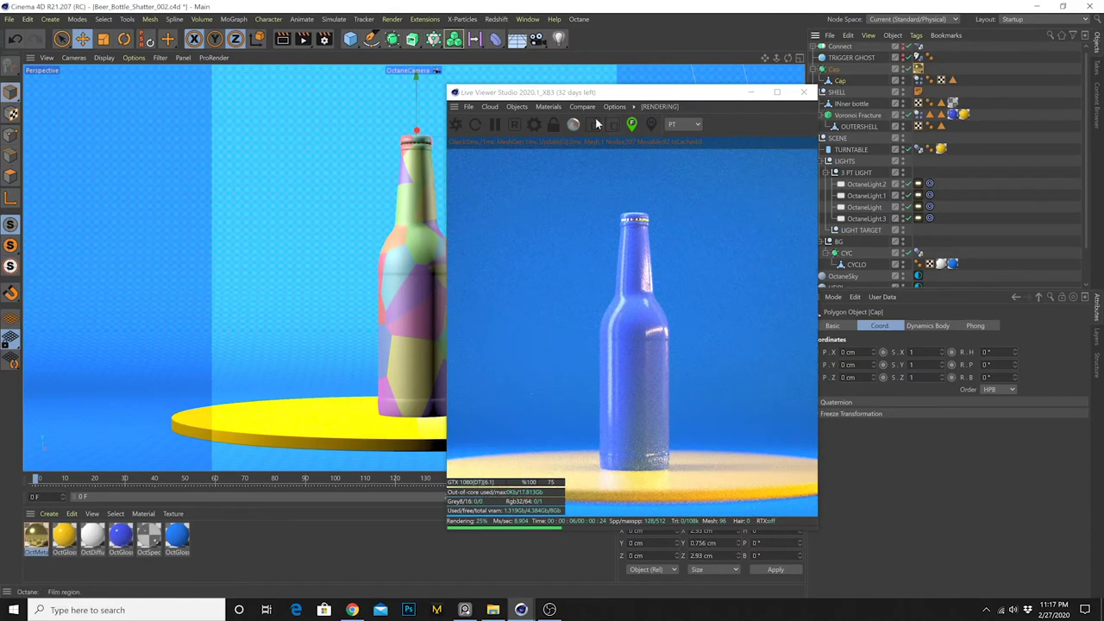
pyautogui.moveTo(578, 93); pyautogui.dragTo(597, 103)
pyautogui.press('t')
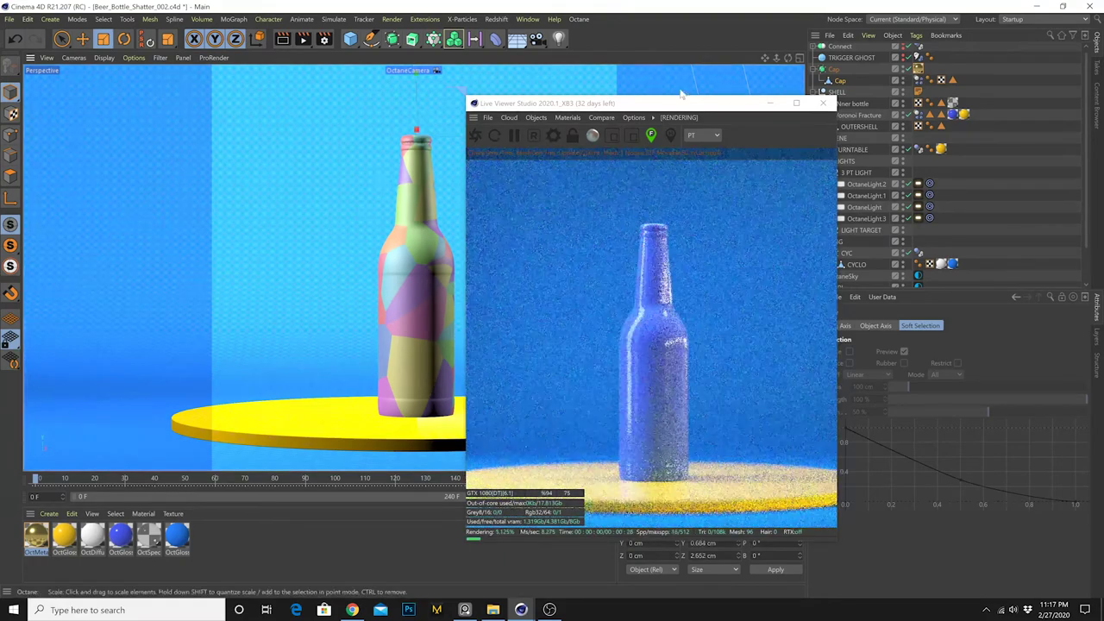
pyautogui.moveTo(671, 107); pyautogui.dragTo(464, 50)
# Play the shatter animation from the start to check how the cap flies off, pausing at frames 90 and 120
pyautogui.click(577, 499)
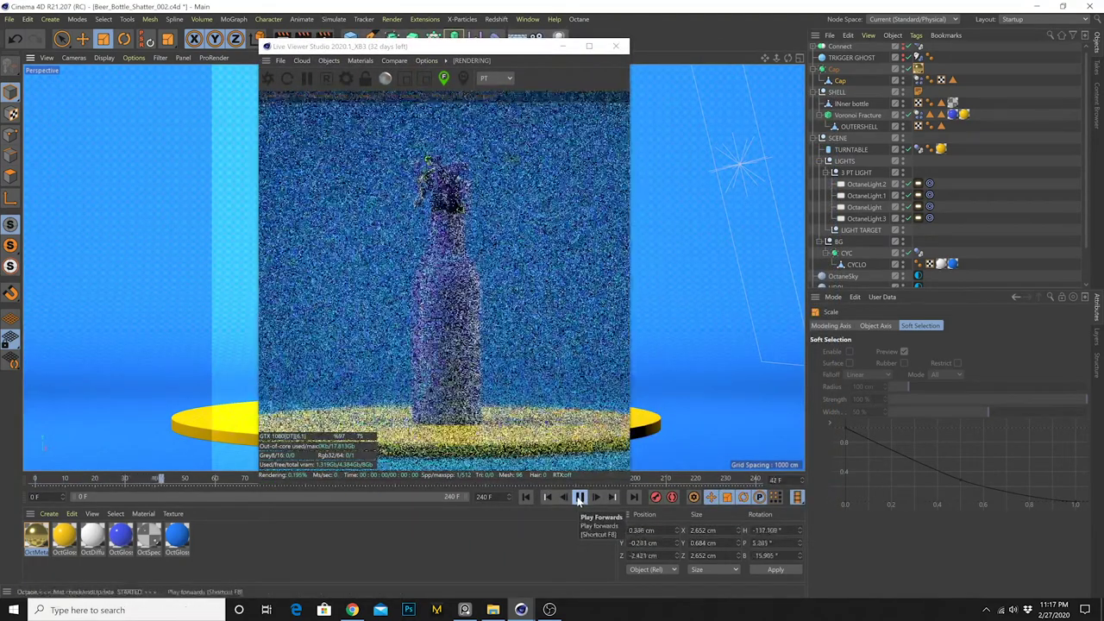
pyautogui.click(580, 498)
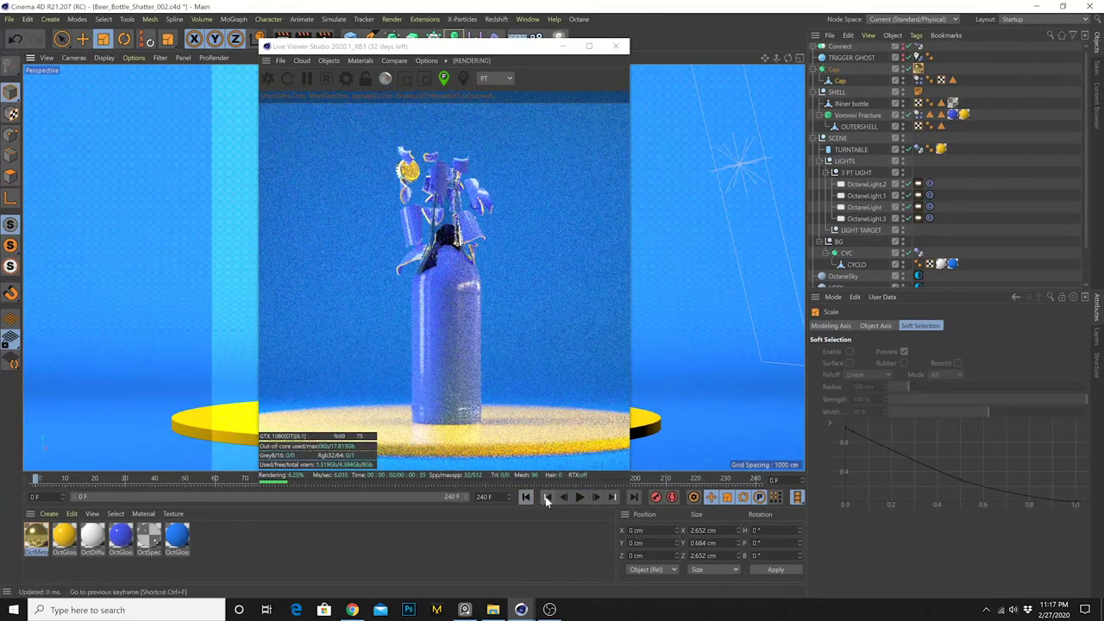
pyautogui.click(579, 498)
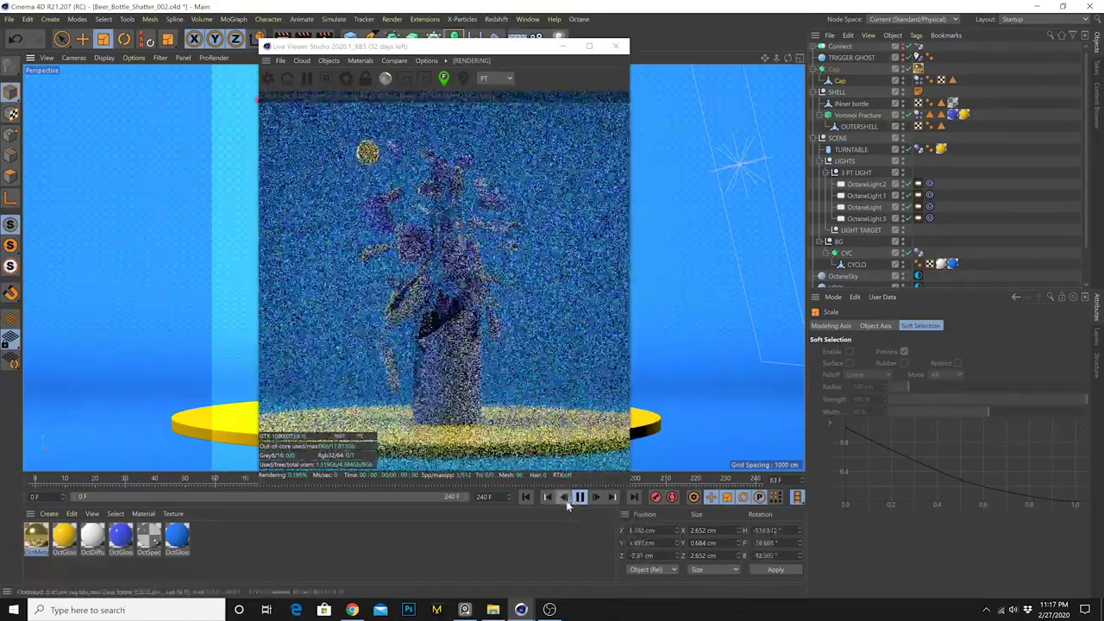
pyautogui.click(578, 498)
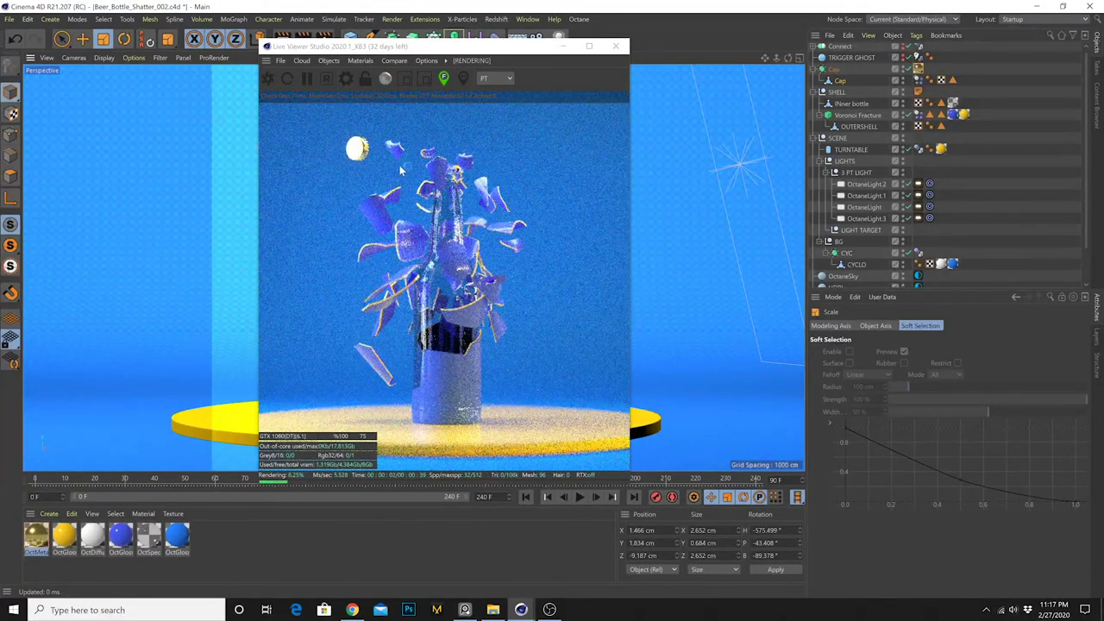
pyautogui.click(580, 497)
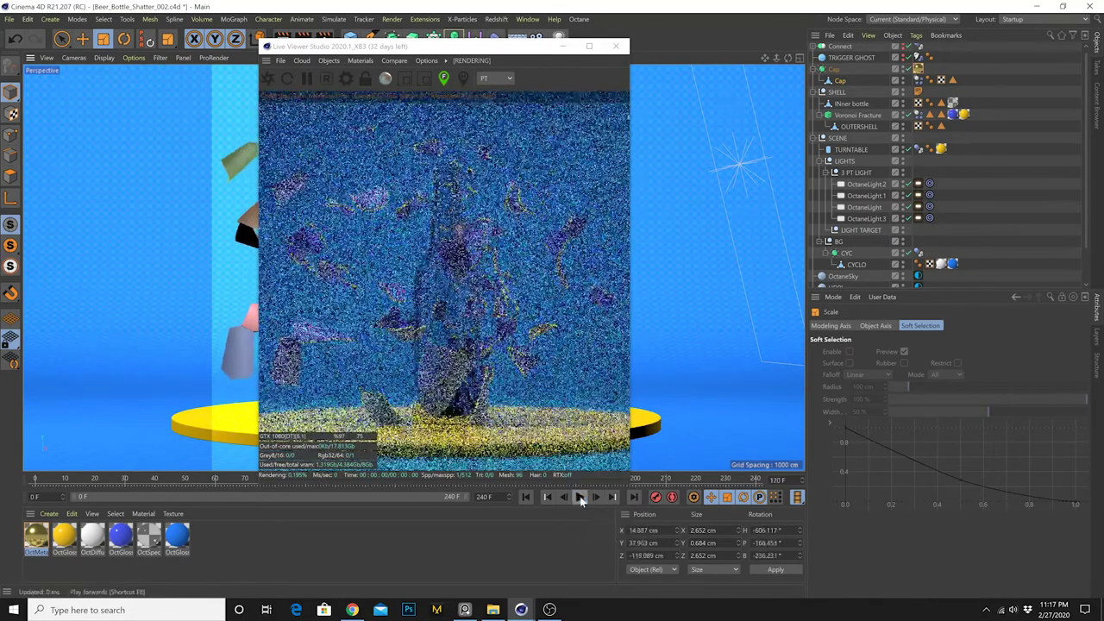
pyautogui.click(581, 498)
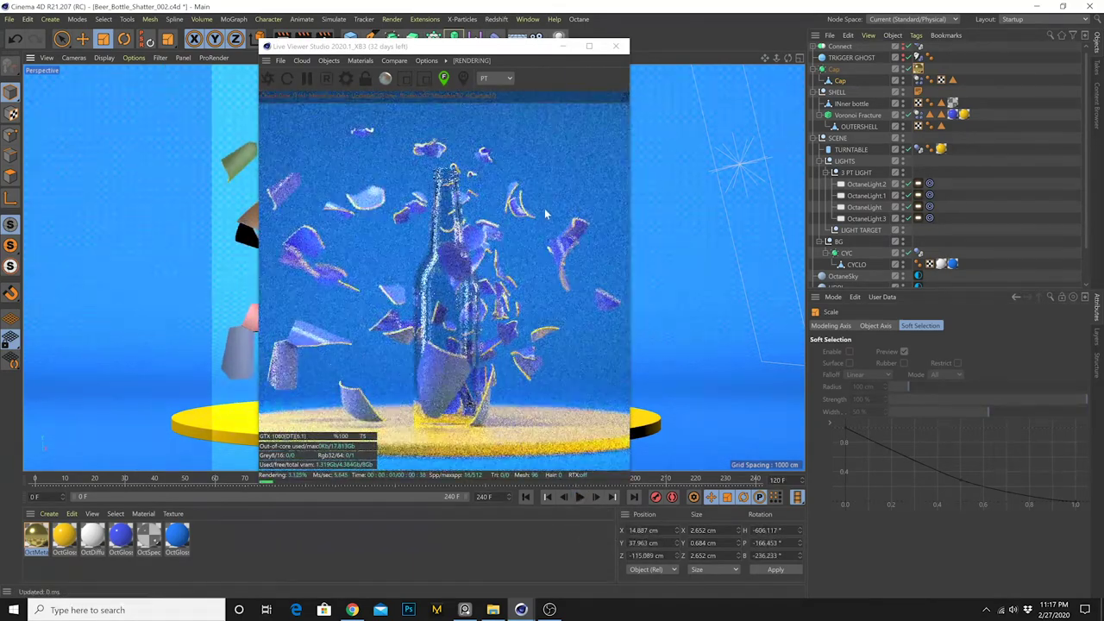
# Set the Octane pathtracing kernel to 20 max samples, with diffuse and specular depth both at 5
pyautogui.moveTo(347, 46); pyautogui.dragTo(336, 57)
pyautogui.click(333, 89)
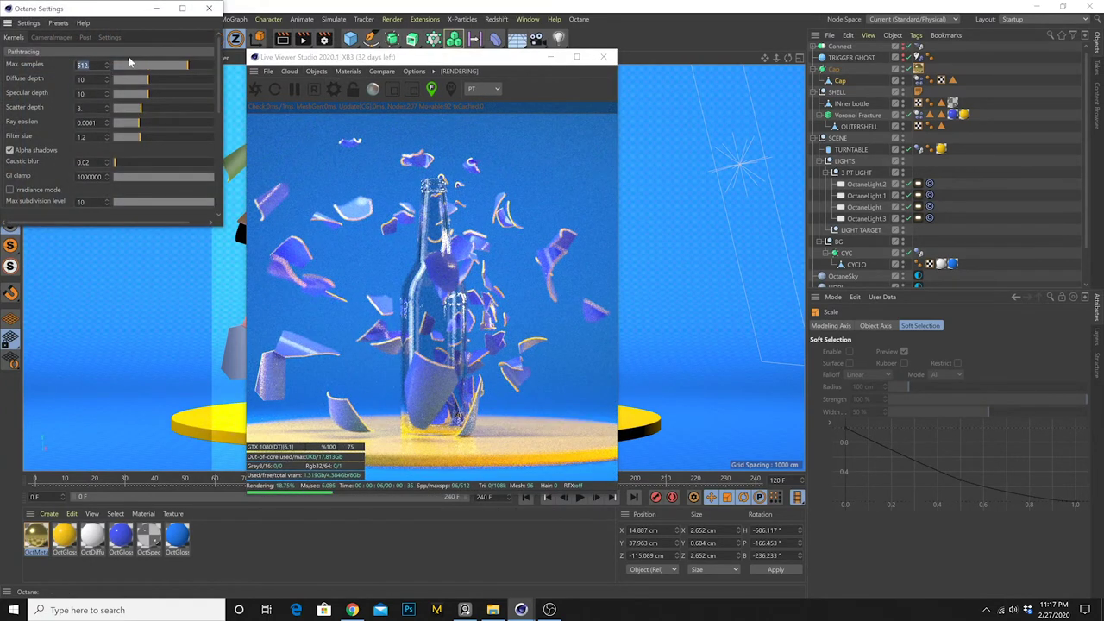
pyautogui.write('20')
pyautogui.press('Tab')
pyautogui.write('5')
pyautogui.press('Tab')
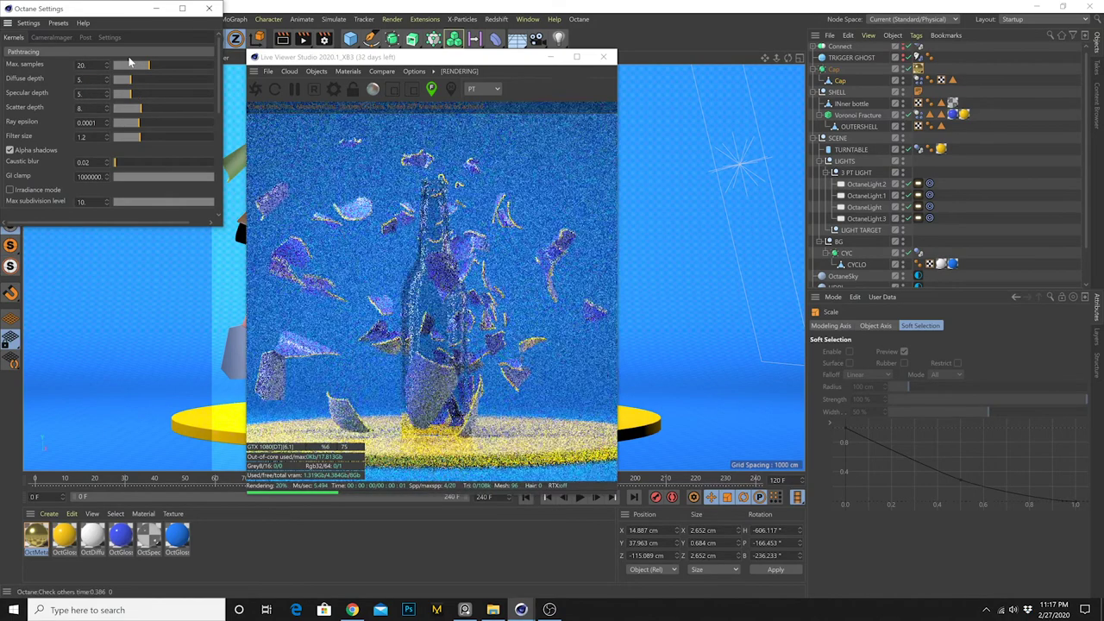
pyautogui.write('5')
pyautogui.press('Return')
# Check the render's save options and set the output size to 512 × 512 pixels with the ratio locked
pyautogui.click(325, 39)
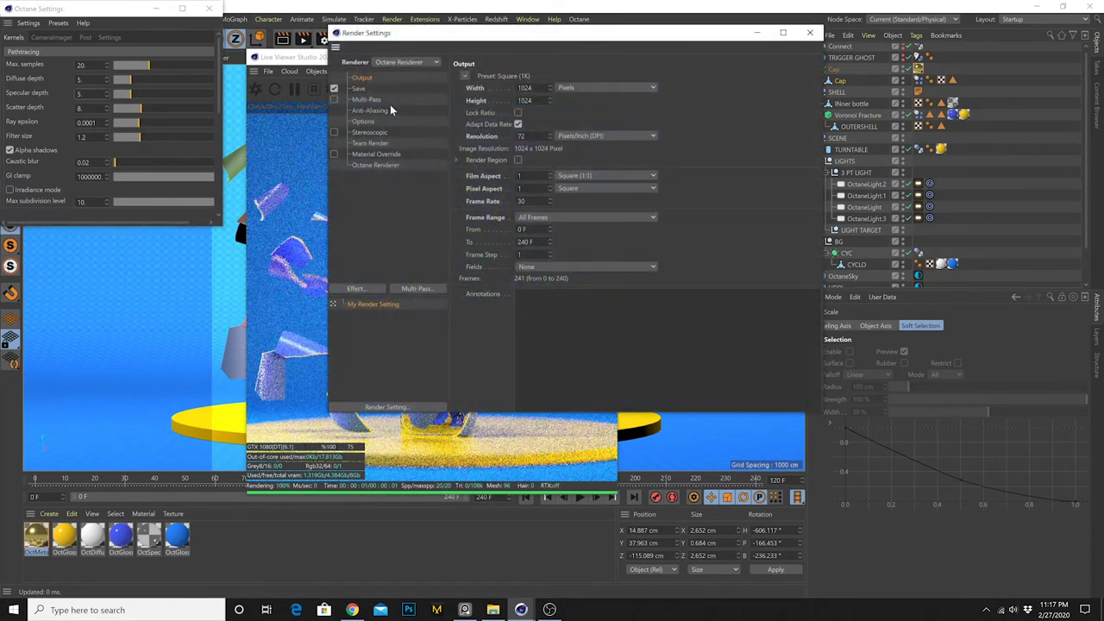
pyautogui.click(359, 89)
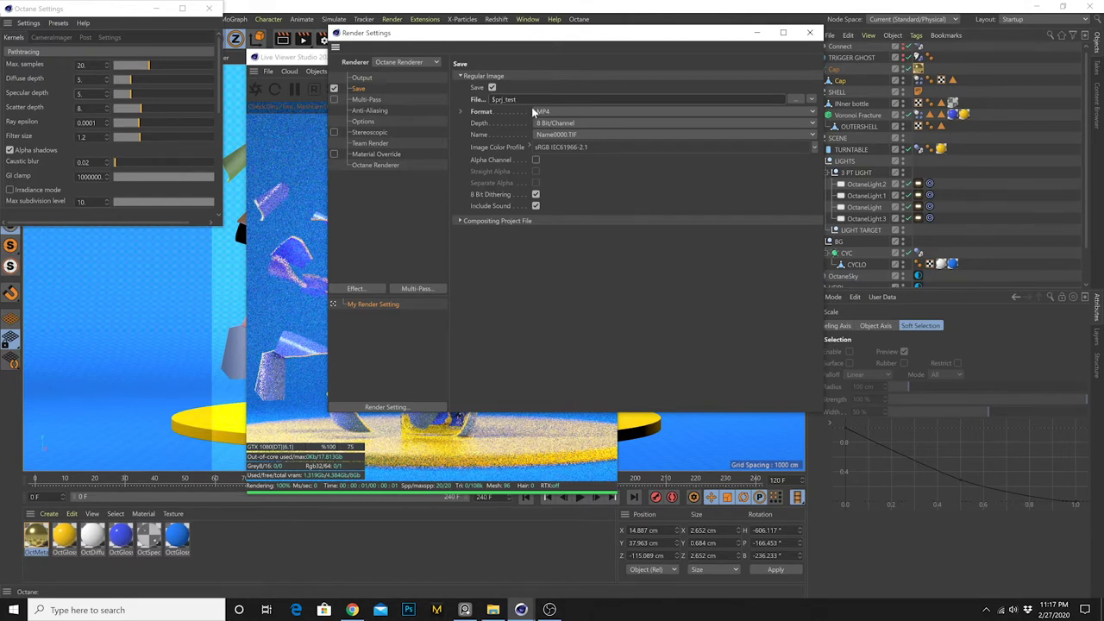
pyautogui.click(363, 79)
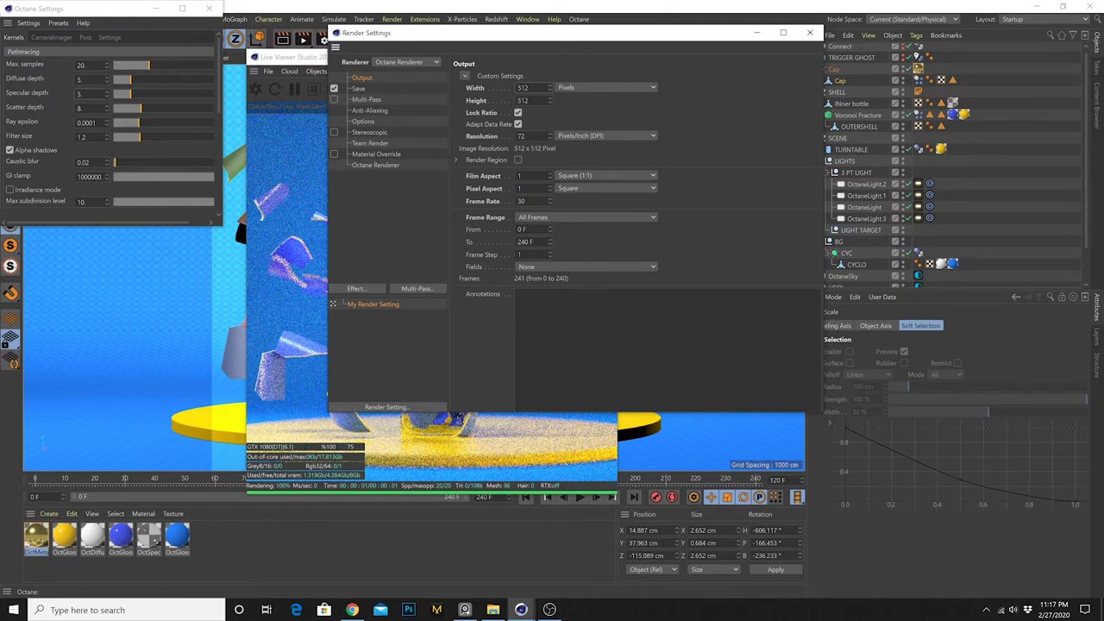
# Set the Octane pathtracing kernel to 50 max samples and render the animation to the Picture Viewer
pyautogui.moveTo(89, 65); pyautogui.dragTo(40, 63)
pyautogui.write('50')
pyautogui.press('Return')
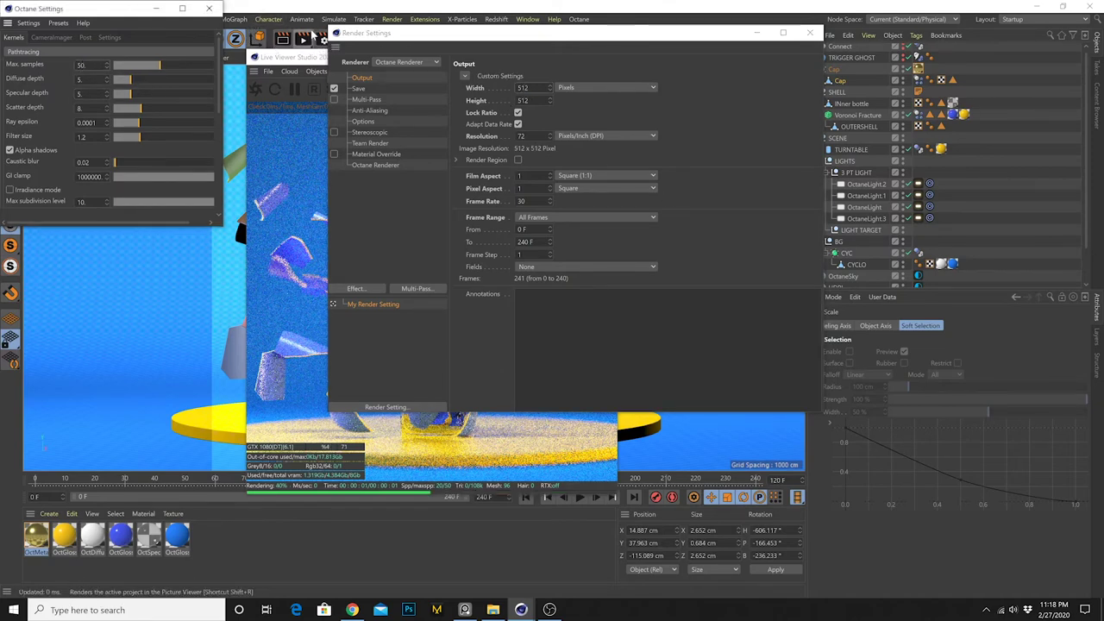
pyautogui.click(308, 38)
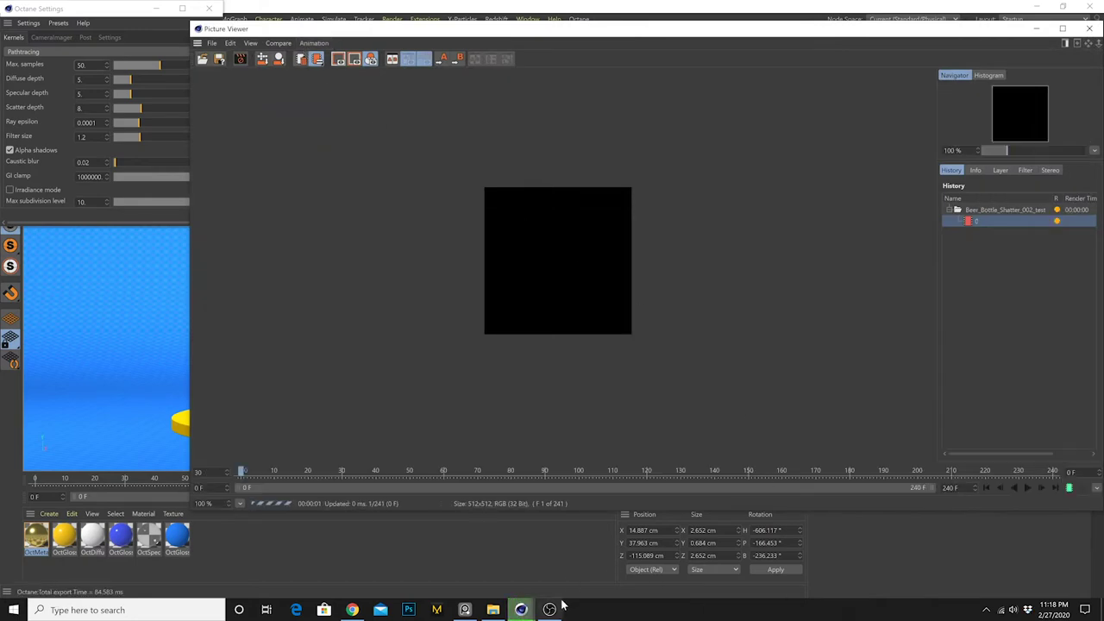
pyautogui.click(549, 609)
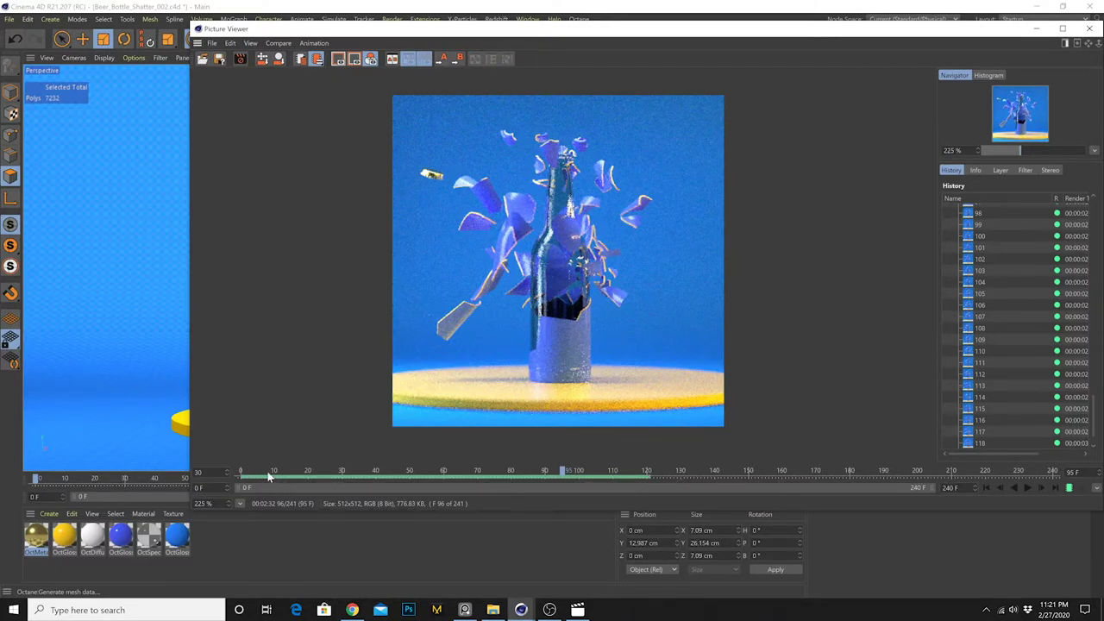
# Scrub and play the rendered frames in the Picture Viewer to review the shatter, and close the viewer
pyautogui.moveTo(267, 476); pyautogui.dragTo(335, 480)
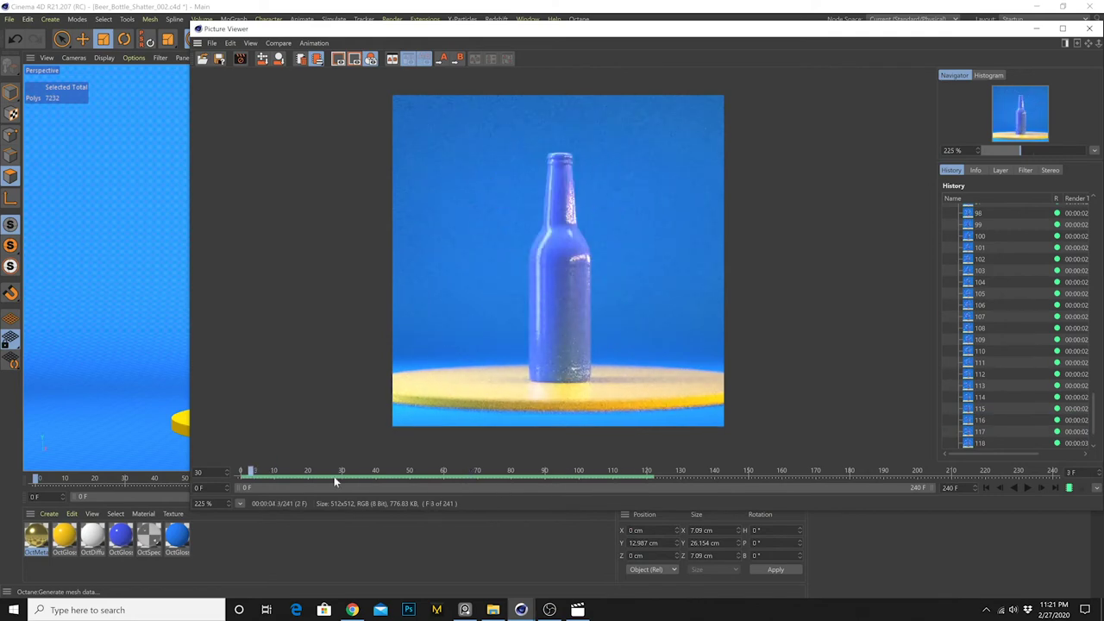
pyautogui.click(1026, 487)
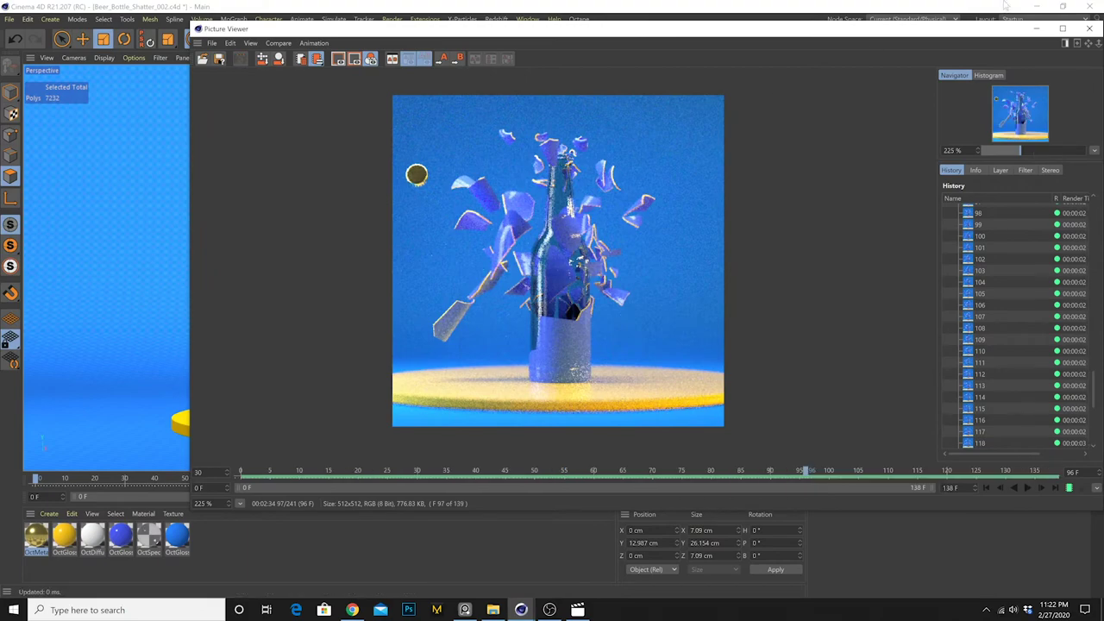
pyautogui.click(1088, 29)
# Reopen the Octane Live Viewer, start a live render and move its window clear of the bottle
pyautogui.click(583, 20)
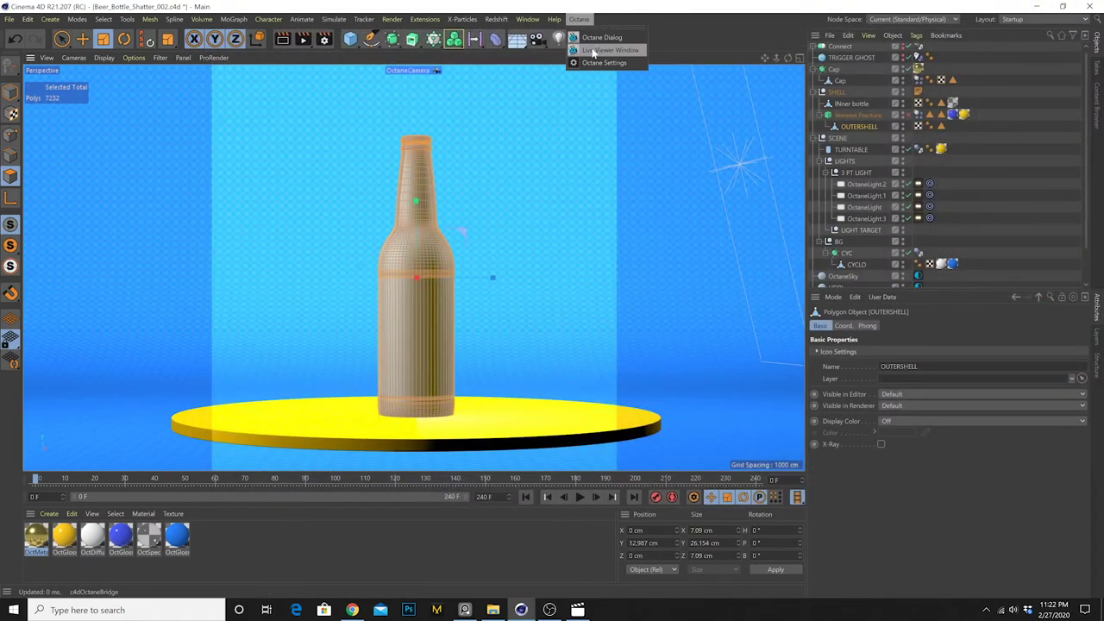
pyautogui.click(600, 51)
pyautogui.click(240, 195)
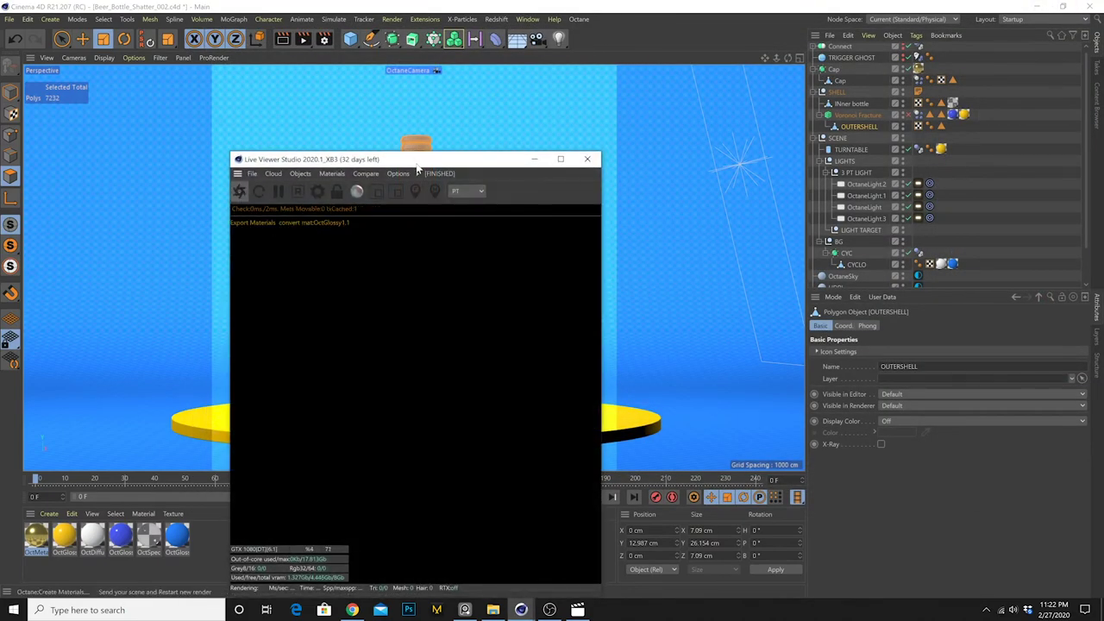
pyautogui.moveTo(416, 168); pyautogui.dragTo(220, 57)
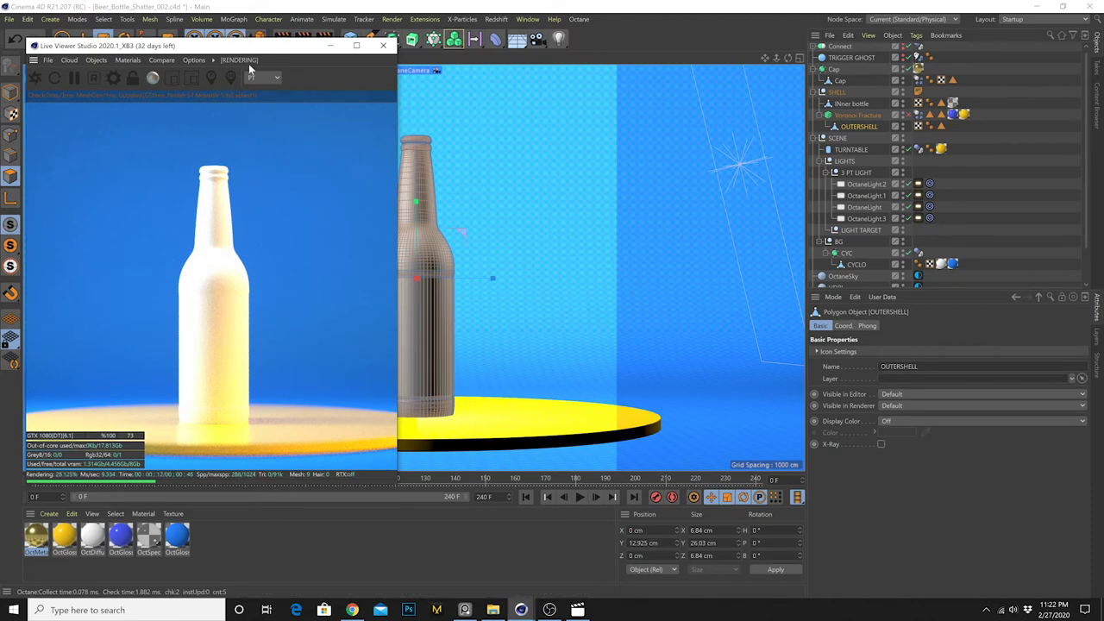
pyautogui.moveTo(233, 48)
pyautogui.mouseDown()
pyautogui.moveTo(708, 74)
pyautogui.moveTo(232, 76)
pyautogui.moveTo(230, 67)
pyautogui.mouseUp()
# Store the selected OUTERSHELL polygons as a selection tag and assign the yellow OctGlossy2 material to it
pyautogui.click(104, 19)
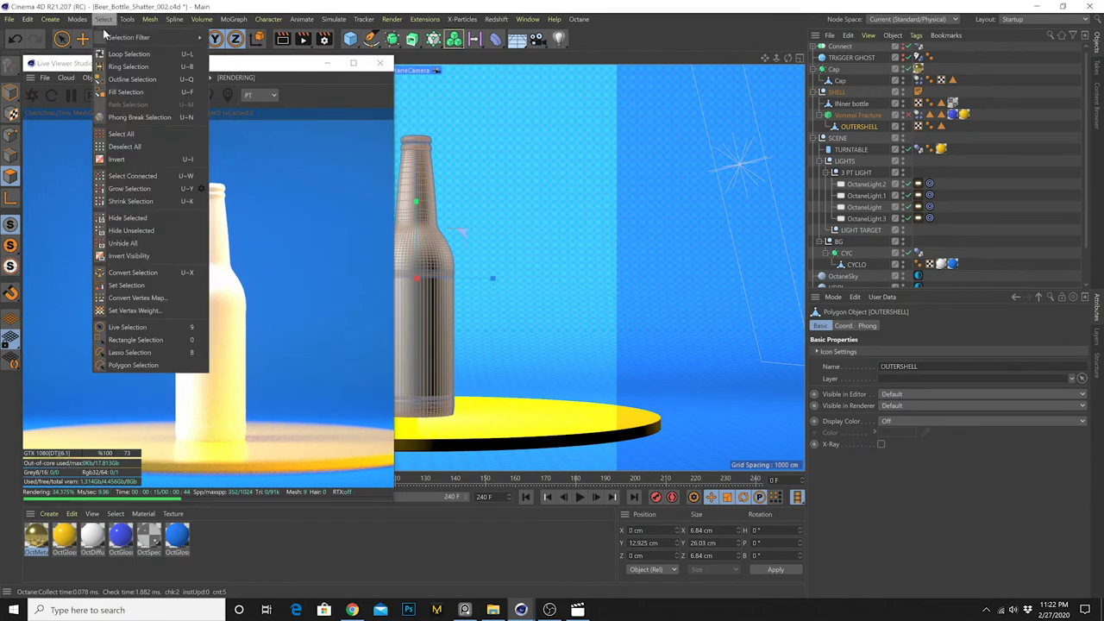
pyautogui.click(142, 287)
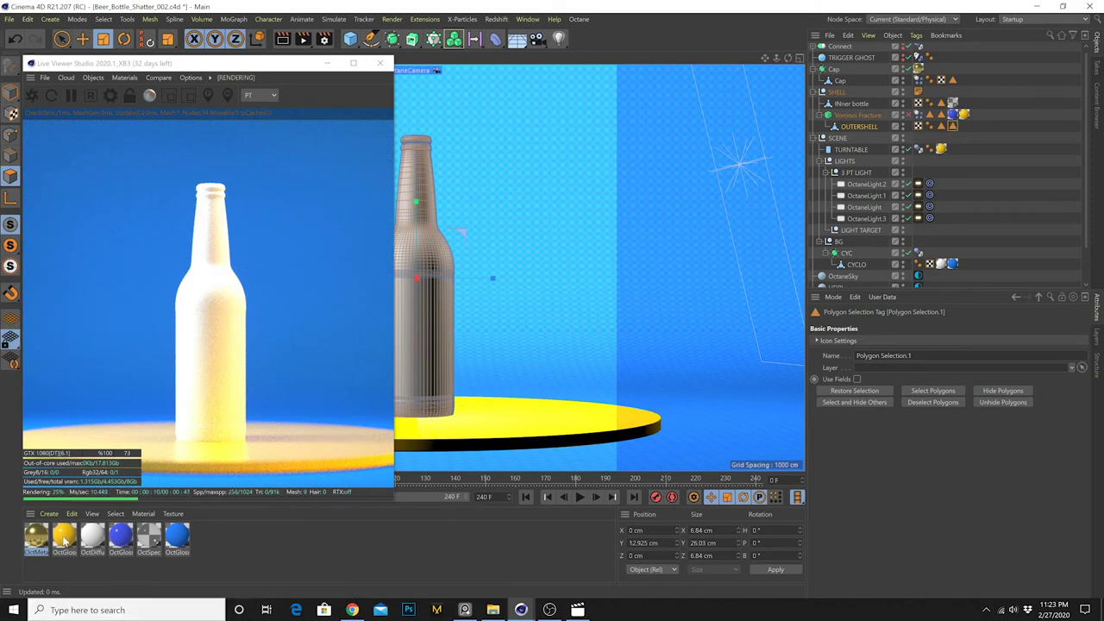
pyautogui.moveTo(65, 537); pyautogui.dragTo(953, 127)
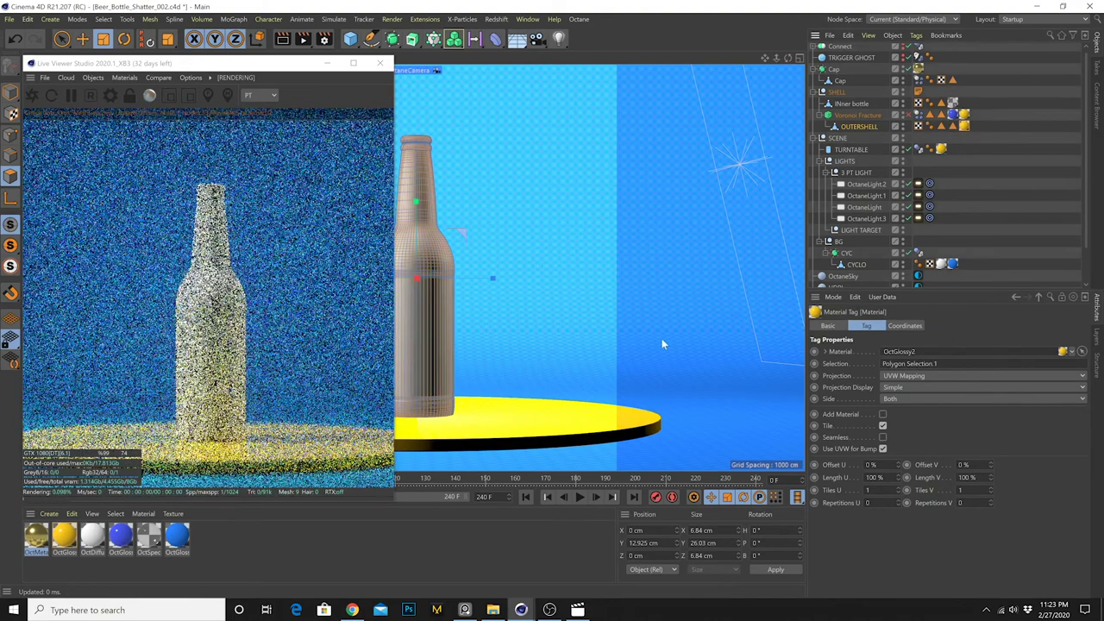
pyautogui.click(11, 97)
pyautogui.click(11, 110)
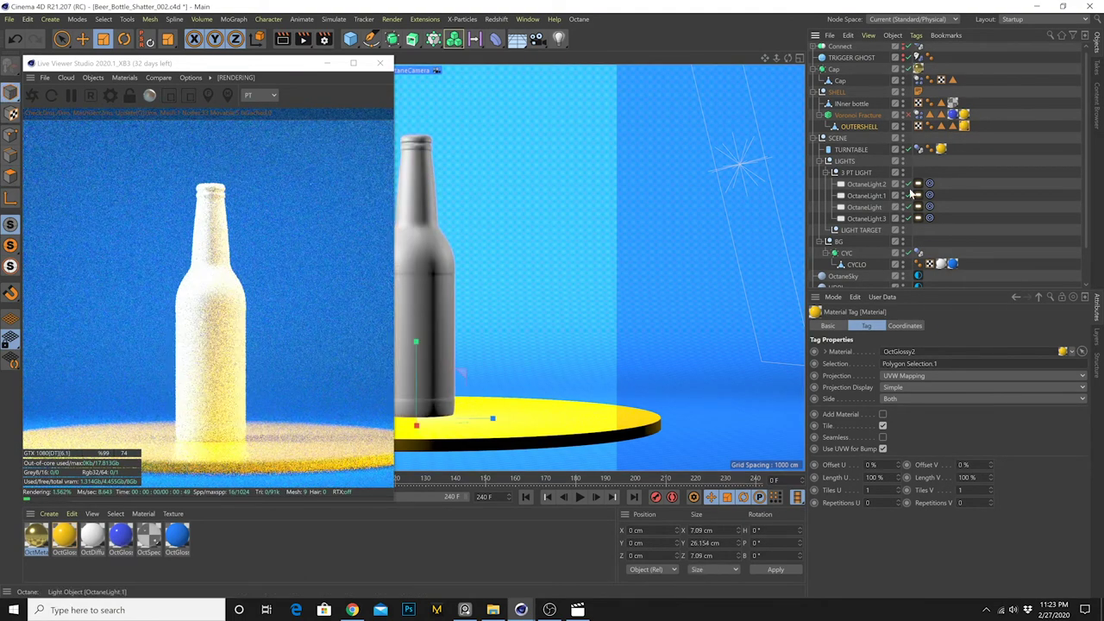
# Re-enable the Voronoi Fracture, replace its material tags with ones on OUTERSHELL, and play the shatter to frame 100 and rewind
pyautogui.click(909, 115)
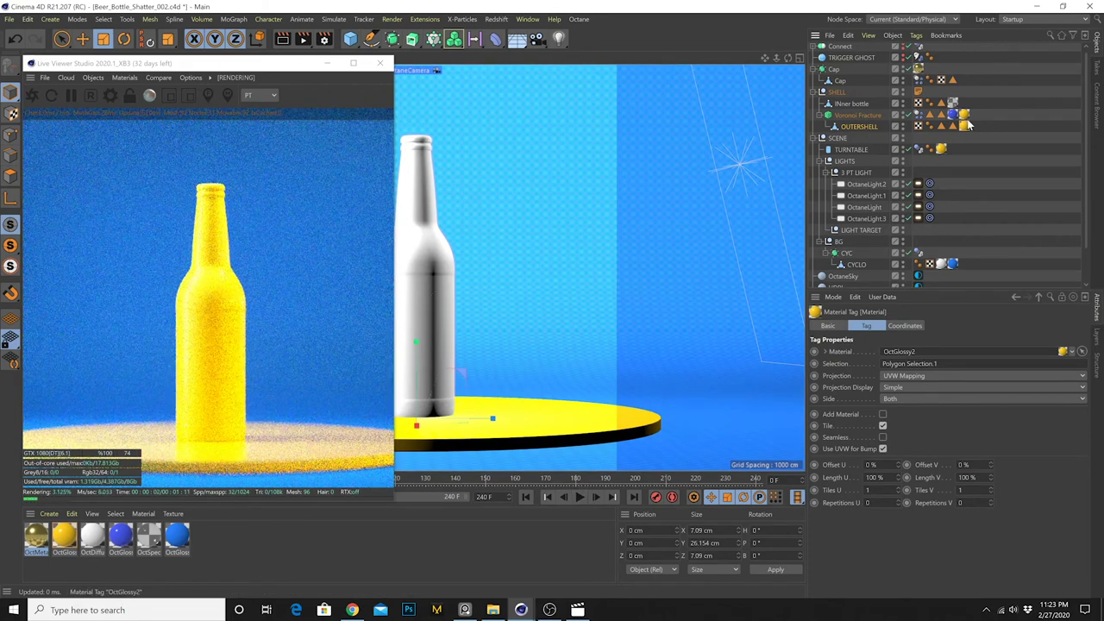
pyautogui.click(951, 148)
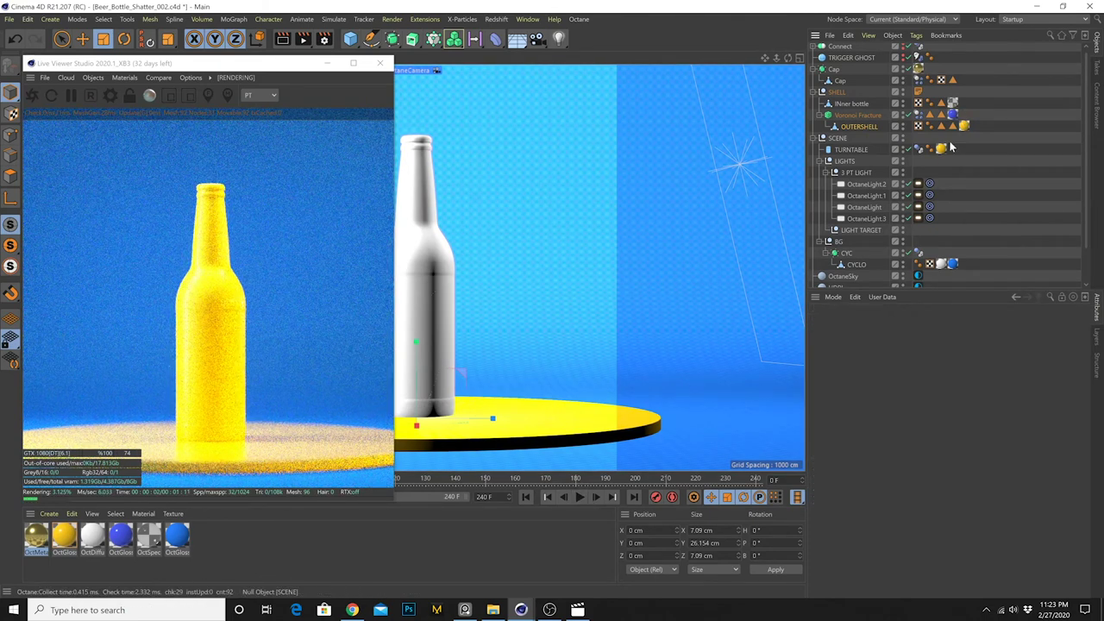
pyautogui.click(954, 126)
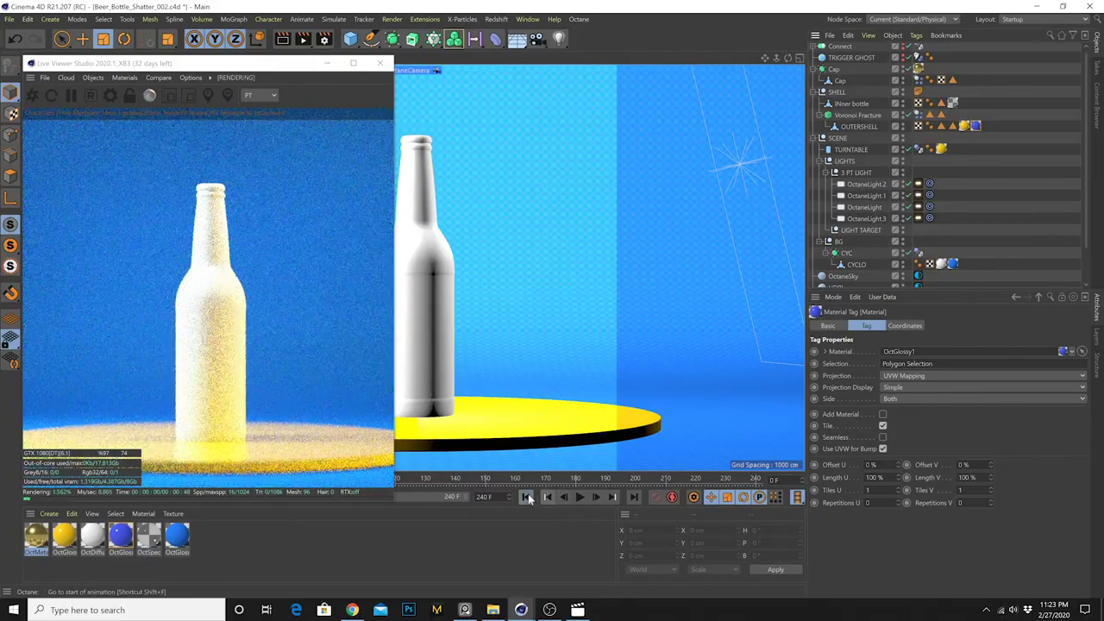
pyautogui.click(580, 498)
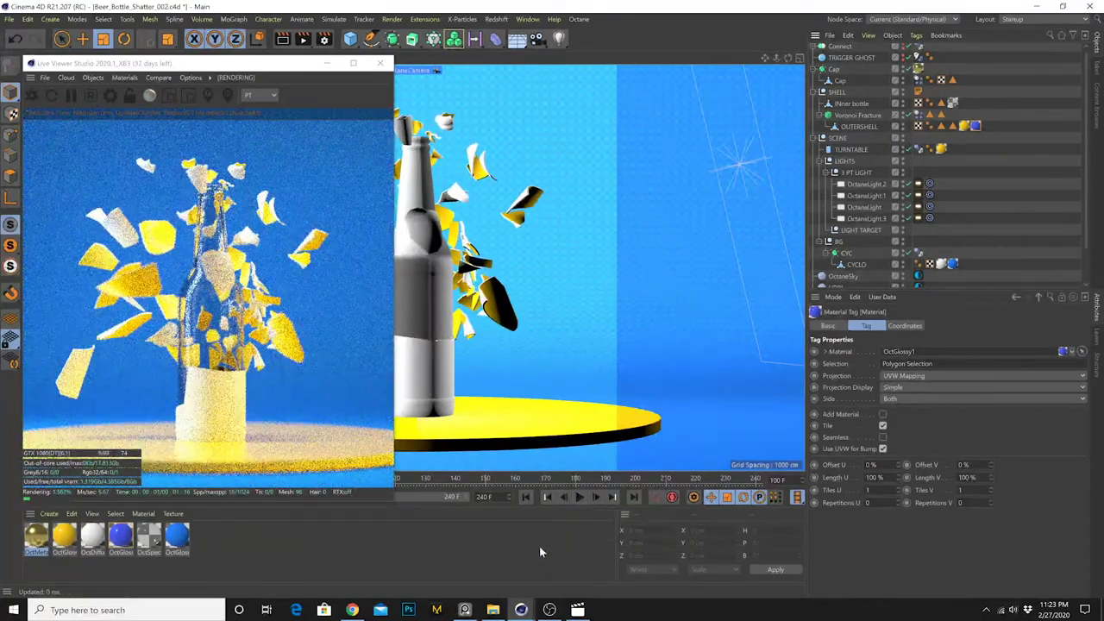
pyautogui.click(526, 496)
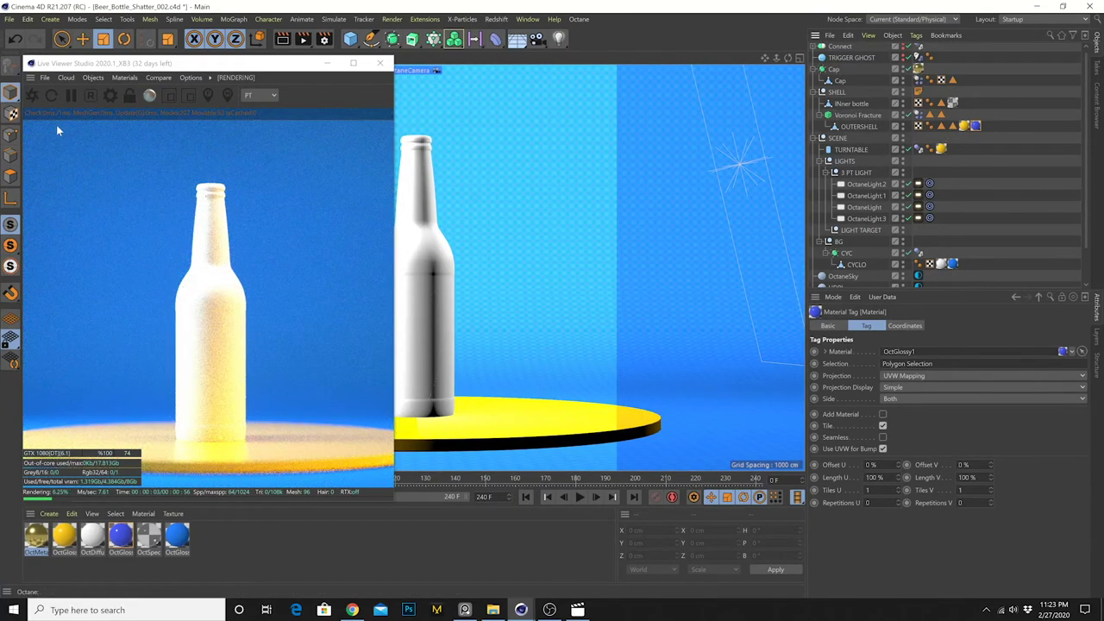
# Invert the OUTERSHELL polygon selection and store it as a separate selection tag
pyautogui.click(859, 127)
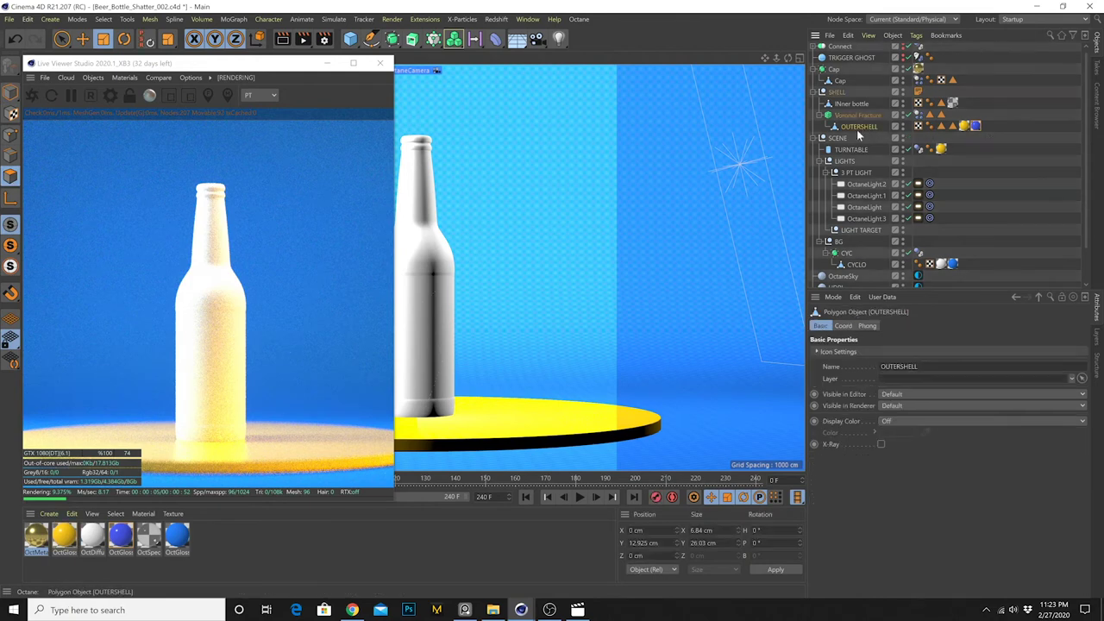
pyautogui.press('u')
pyautogui.press('i')
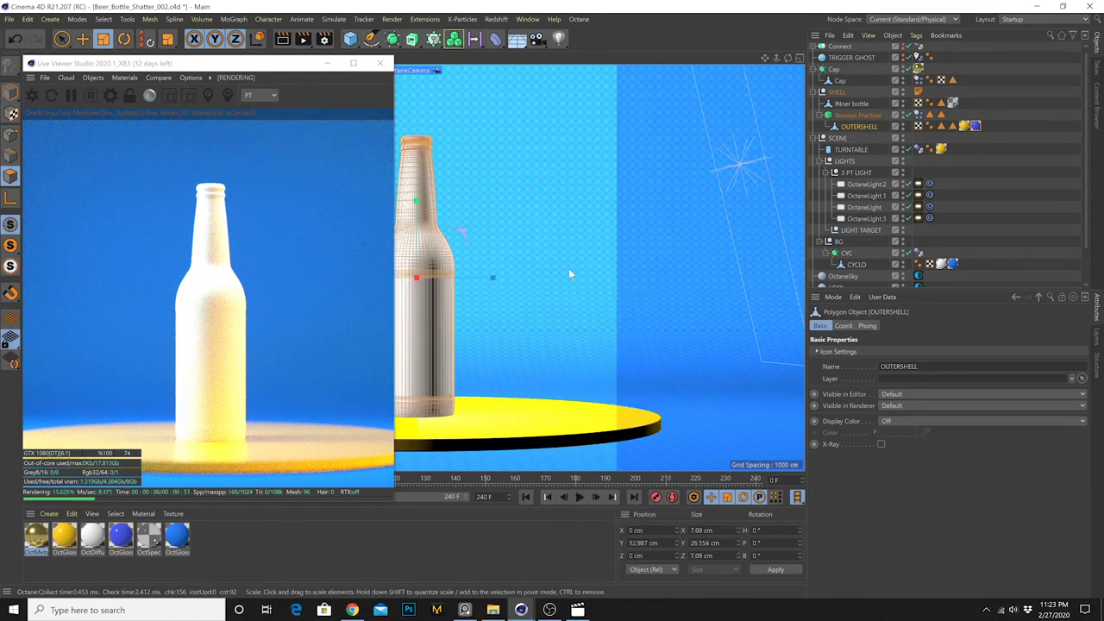
pyautogui.click(108, 19)
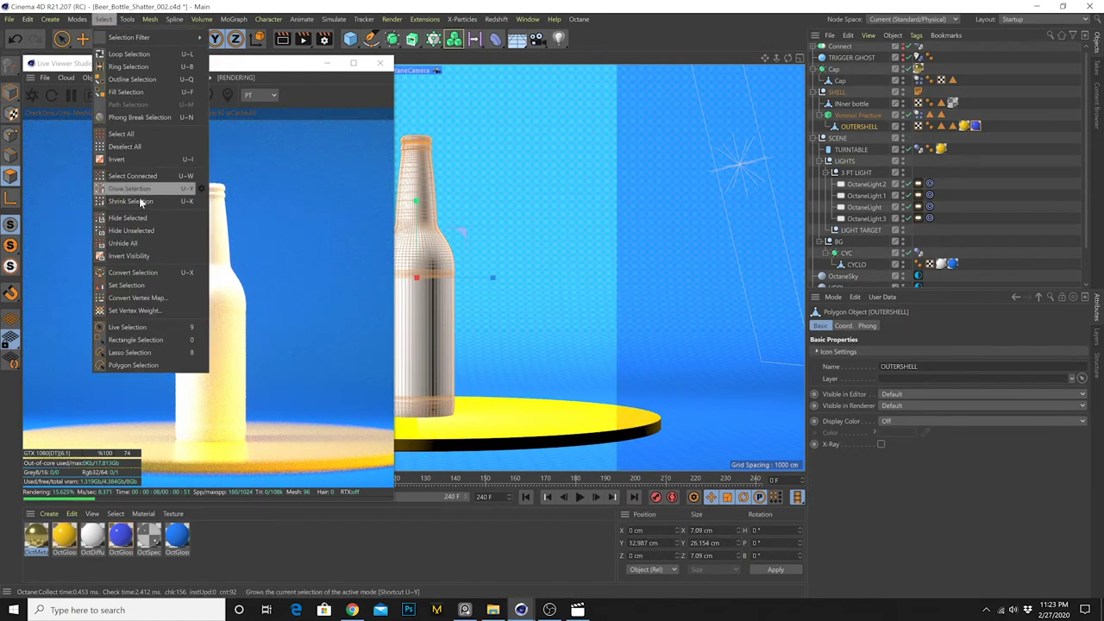
pyautogui.click(143, 293)
pyautogui.click(9, 95)
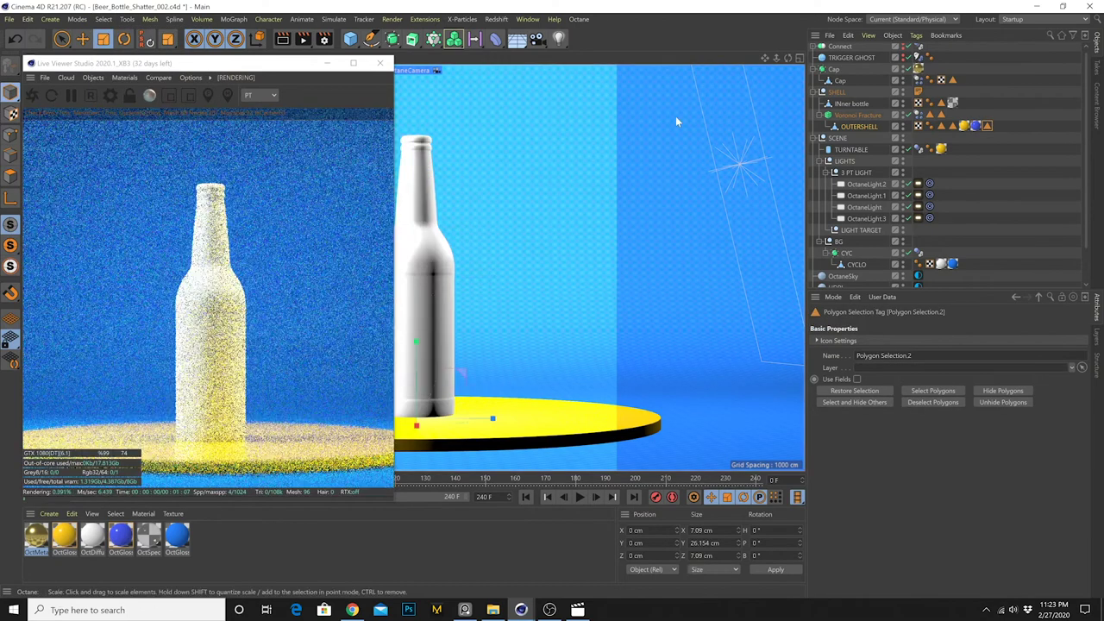
# Restrict OUTERSHELL's blue OctGlossy1 material to Polygon Selection.2 and play the shatter, pausing at frame 87
pyautogui.click(977, 127)
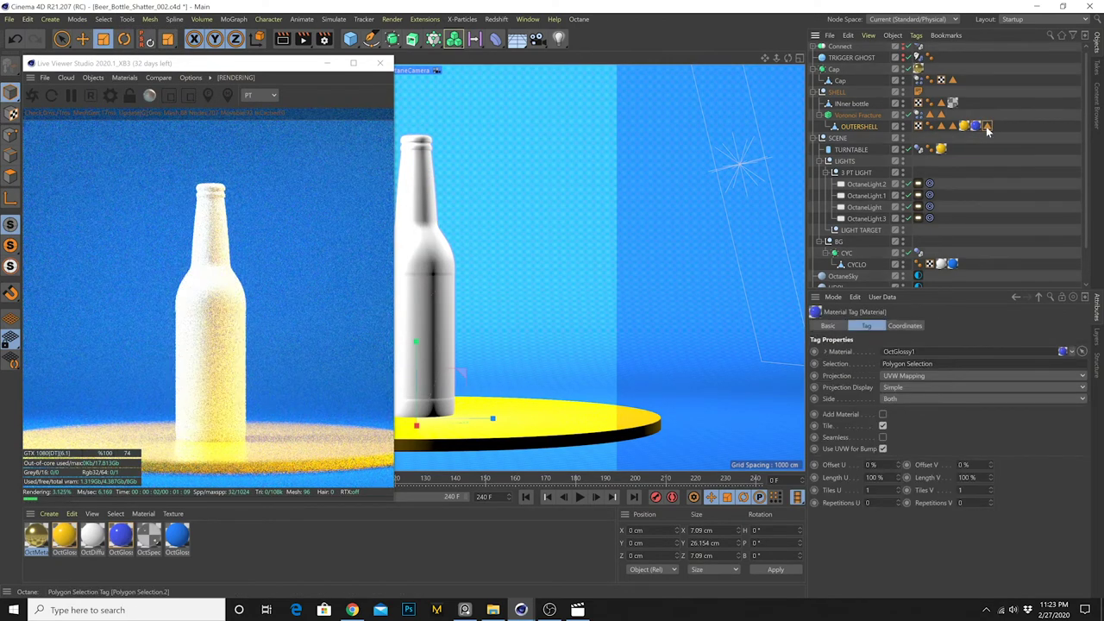
pyautogui.moveTo(941, 366); pyautogui.dragTo(941, 366)
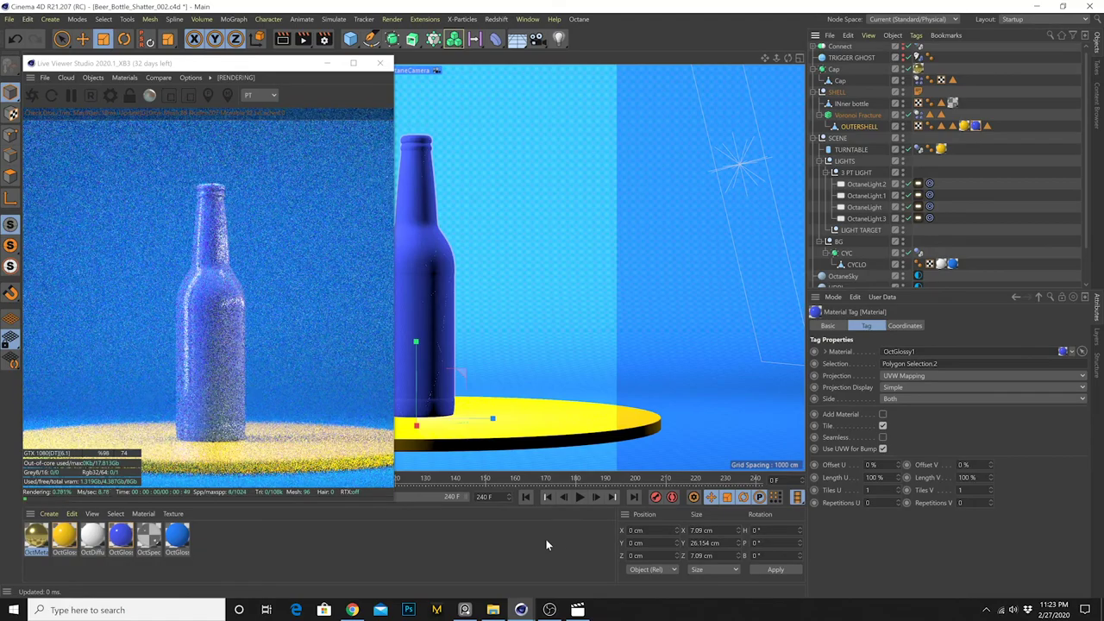
pyautogui.click(580, 497)
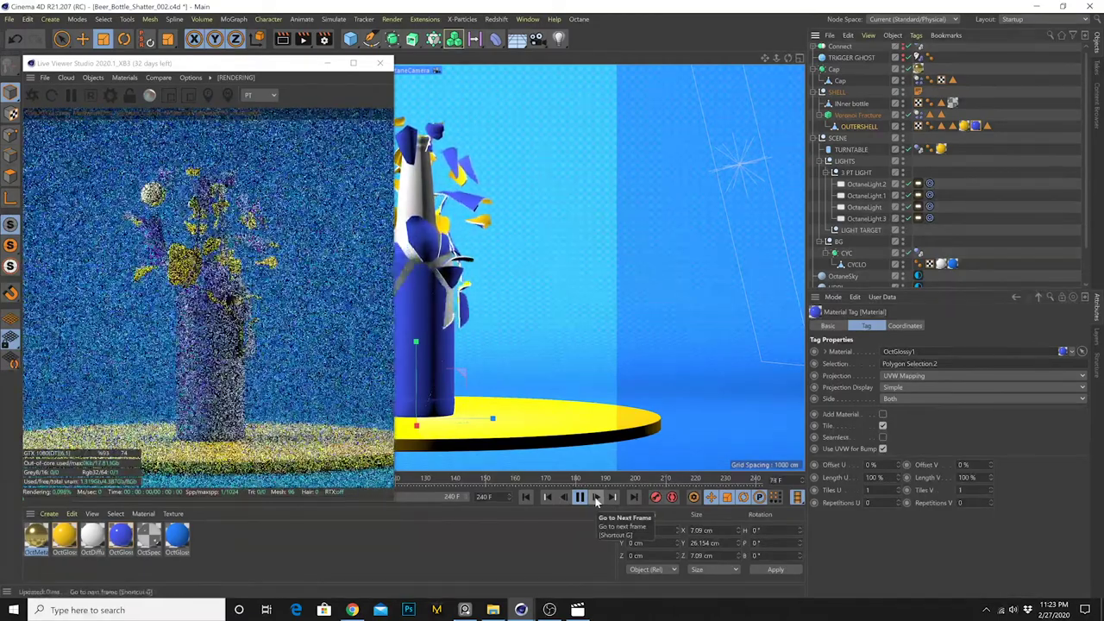
pyautogui.click(580, 497)
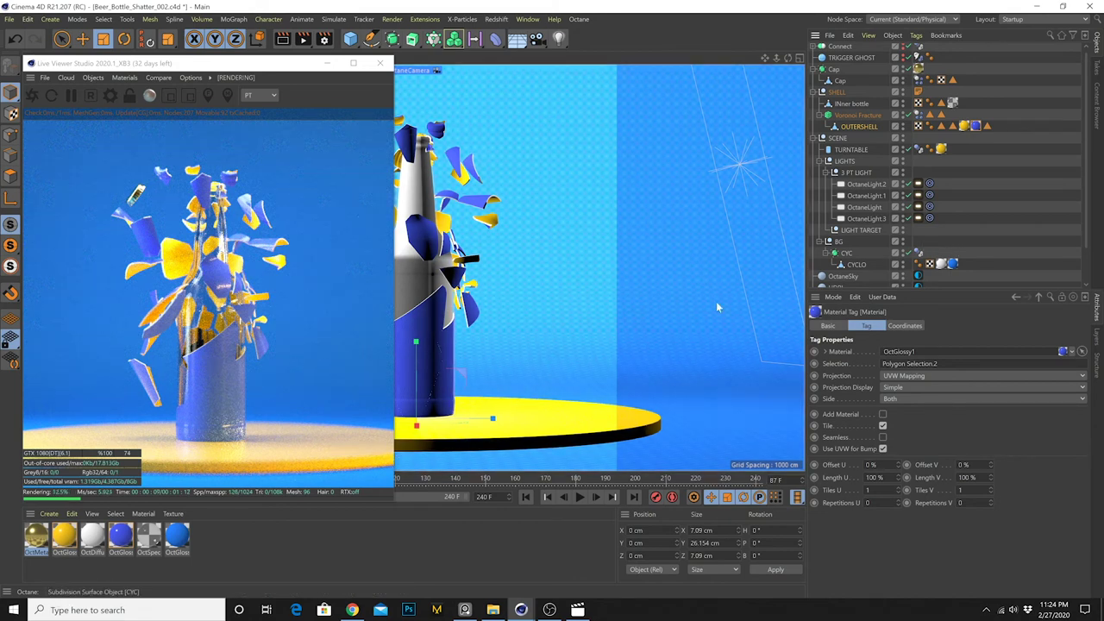
# Lower the power of OctaneLight.2 to about 37.7, checking the HDRI environment and OctaneLight settings as well
pyautogui.scroll(-2, 988, 251)
pyautogui.click(918, 248)
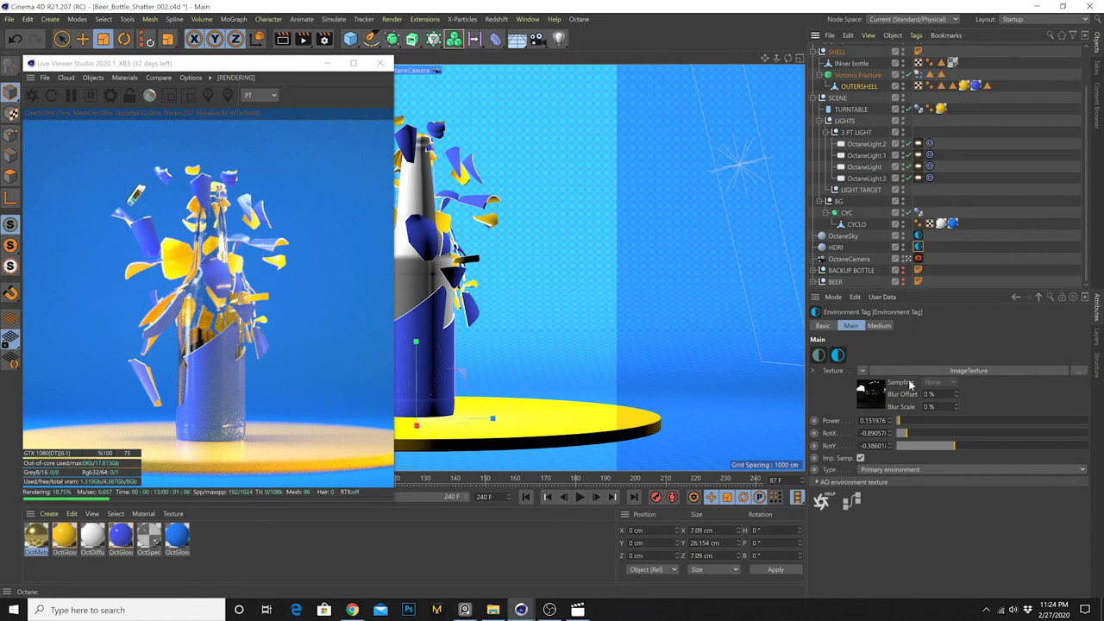
pyautogui.click(919, 167)
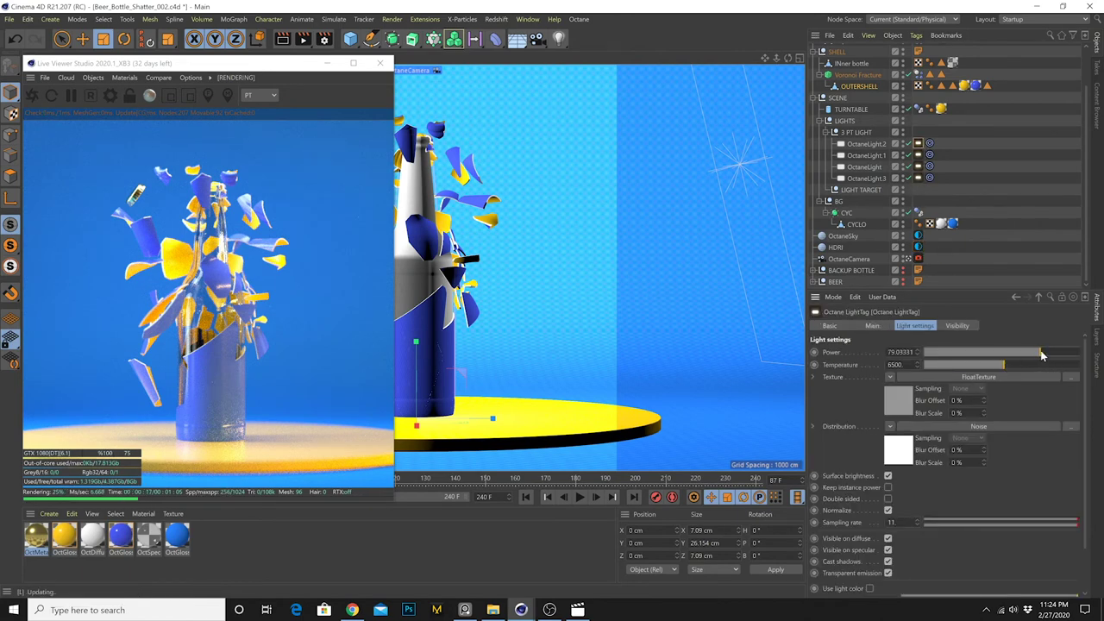
pyautogui.moveTo(1041, 354); pyautogui.dragTo(1033, 355)
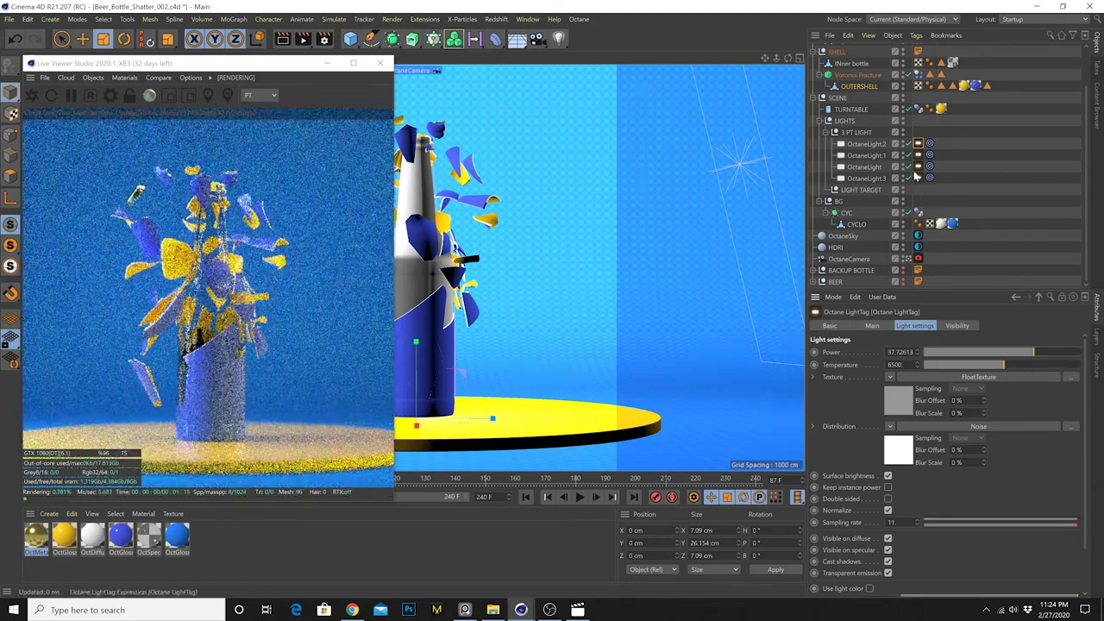
pyautogui.click(917, 177)
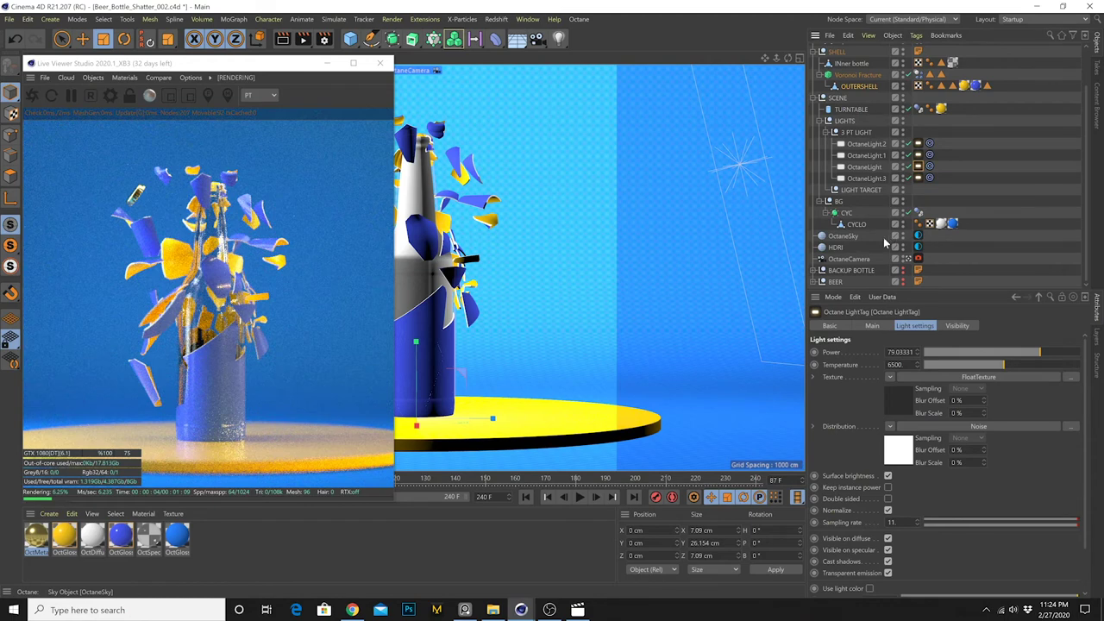
# Reduce the Octane camera's depth-of-field aperture to about 0.44 cm
pyautogui.click(495, 420)
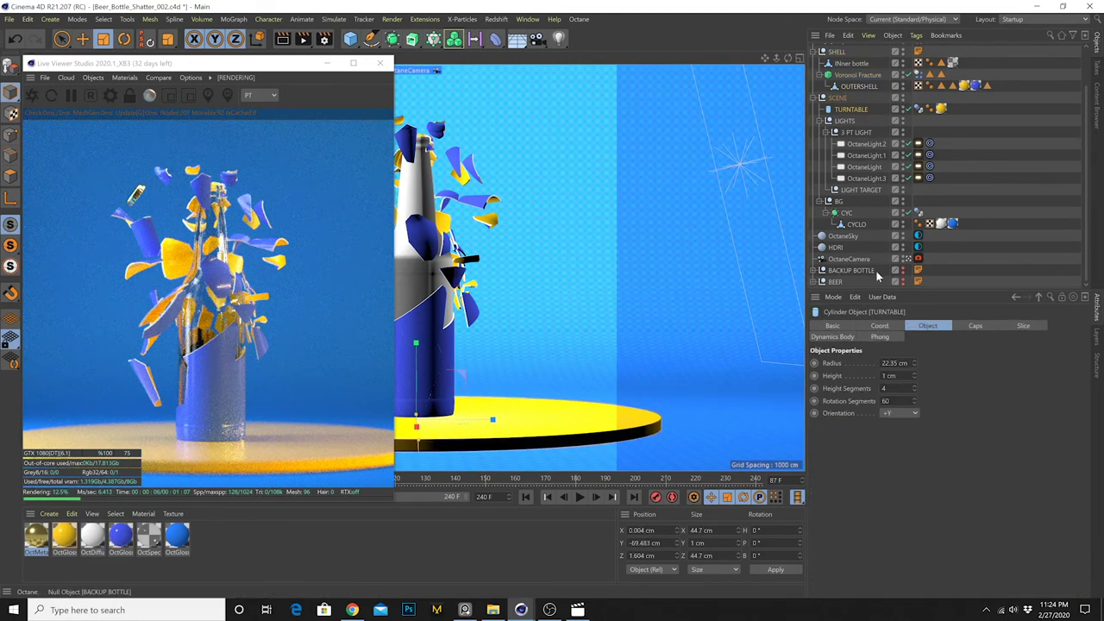
pyautogui.click(919, 259)
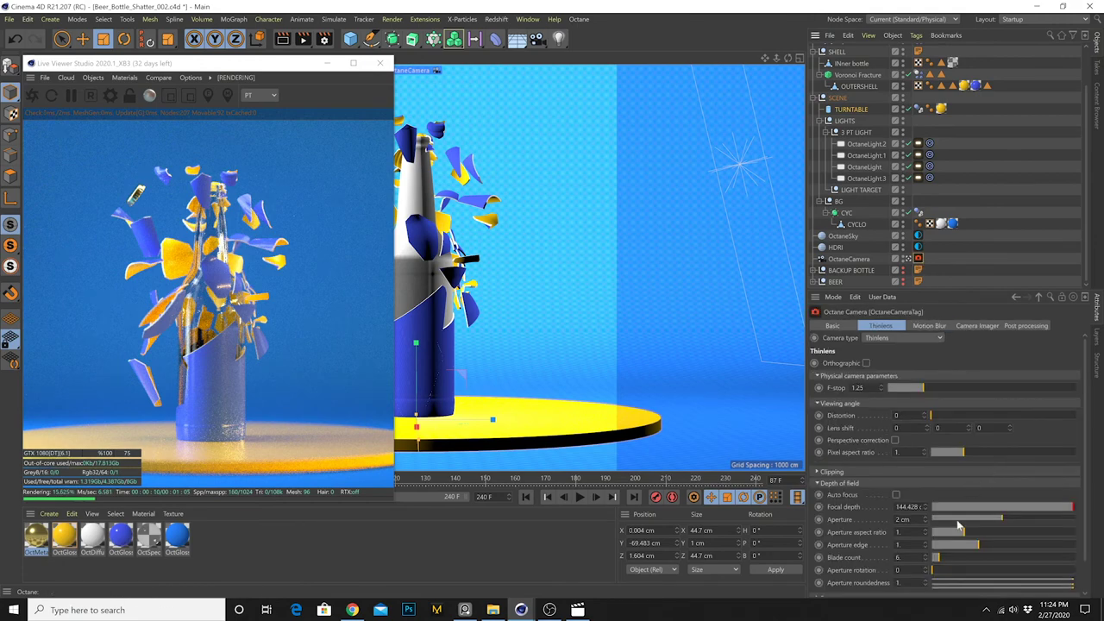
pyautogui.moveTo(958, 521); pyautogui.dragTo(945, 521)
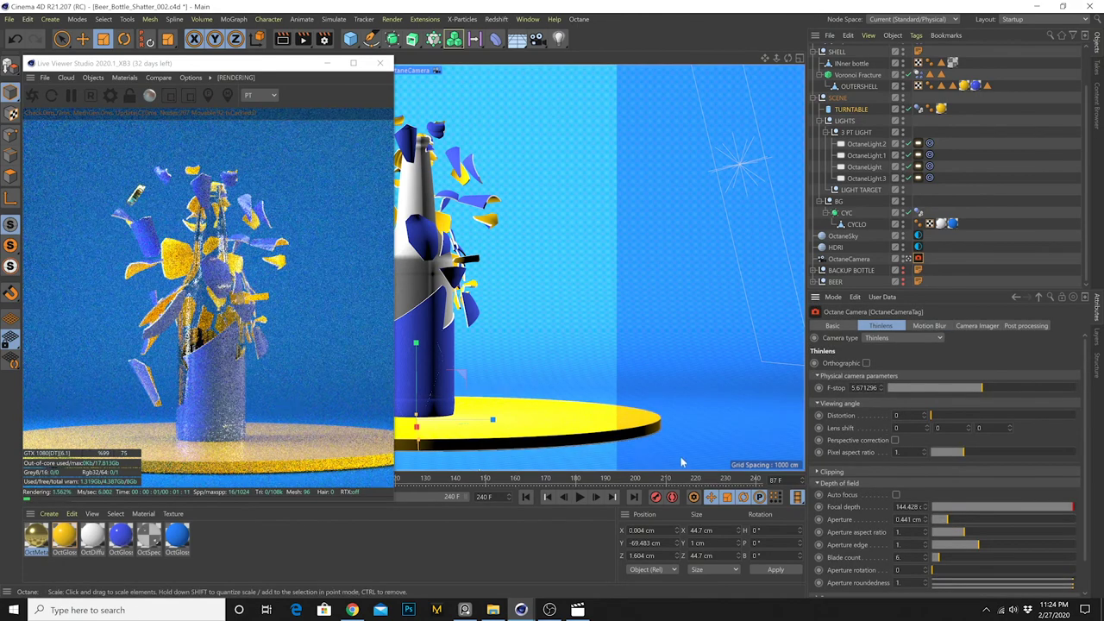
# Lower the TURNTABLE cylinder to a Y position of -70 cm
pyautogui.click(846, 212)
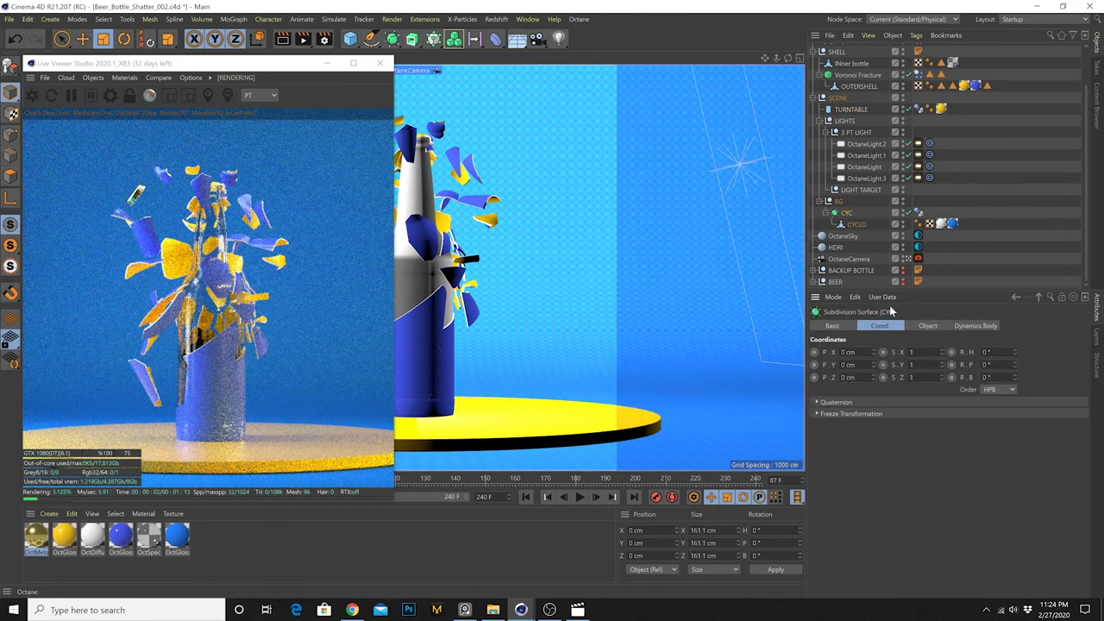
pyautogui.click(587, 422)
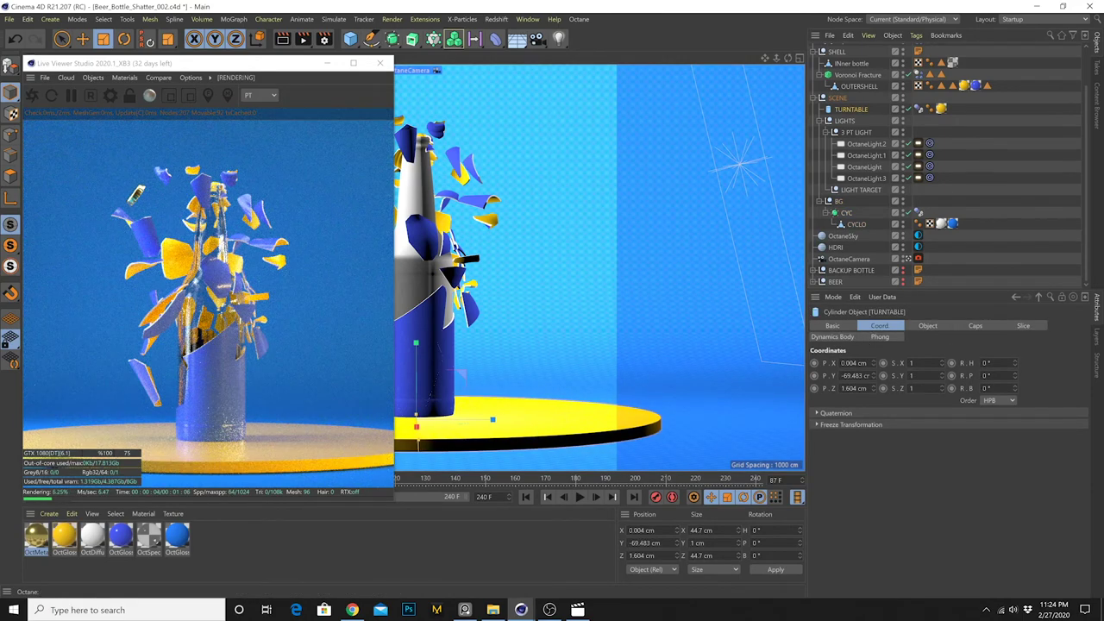
pyautogui.write('-70')
pyautogui.press('Return')
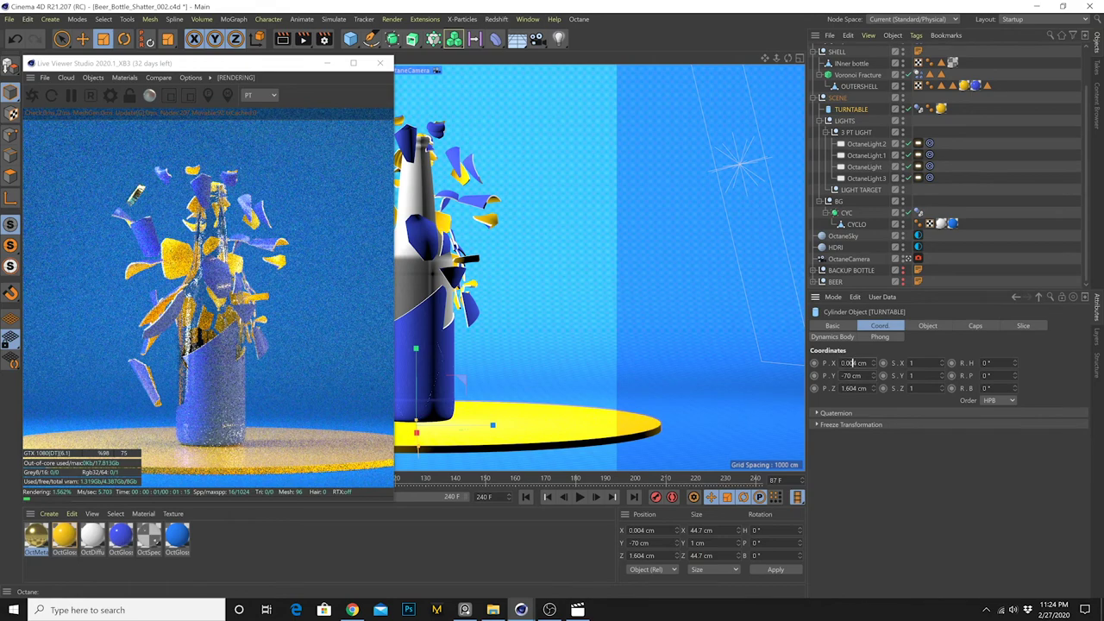
# Centre the TURNTABLE cylinder at X 0 cm and fine-tune its Y position to -69.7 cm beneath the bottle
pyautogui.write('0')
pyautogui.press('Return')
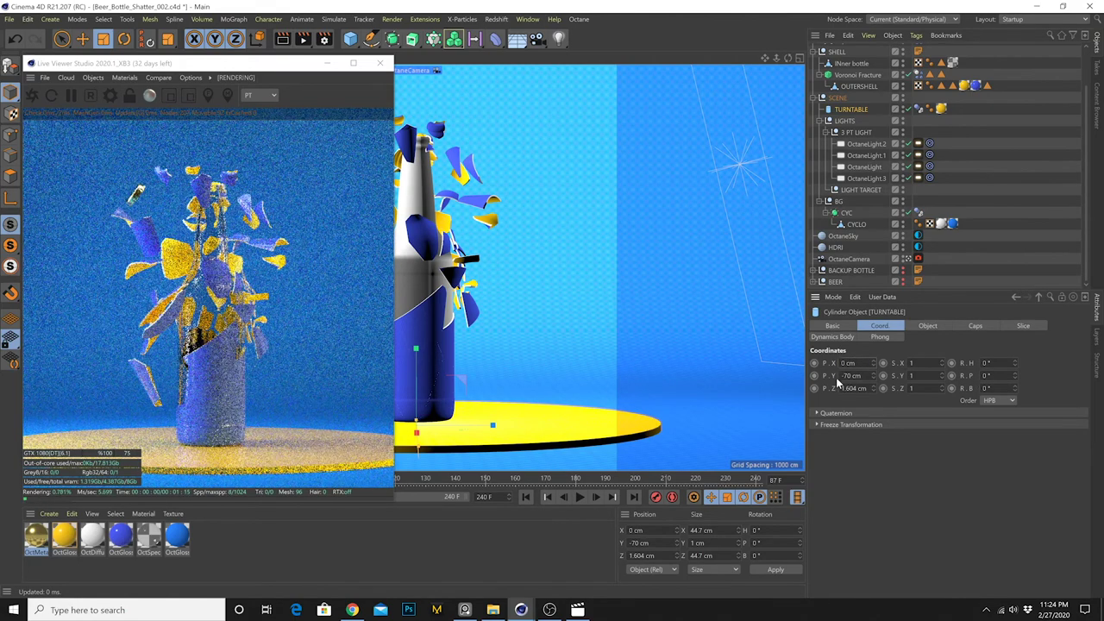
pyautogui.doubleClick(852, 376)
pyautogui.write('-69.5')
pyautogui.press('Return')
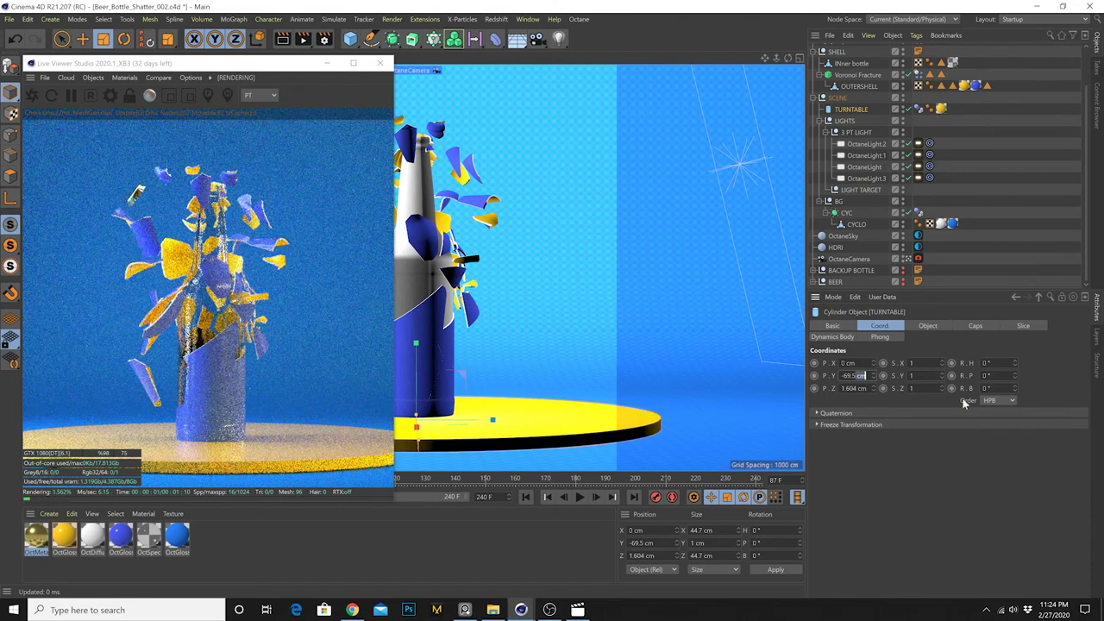
pyautogui.write('-69.2')
pyautogui.press('Return')
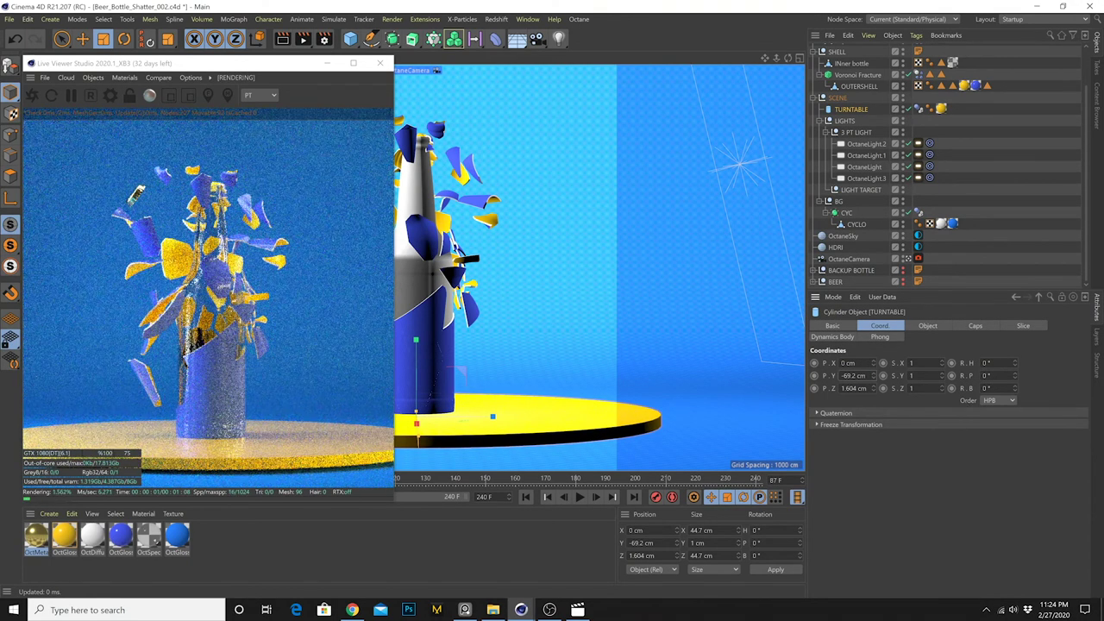
pyautogui.write('-69.8')
pyautogui.press('Return')
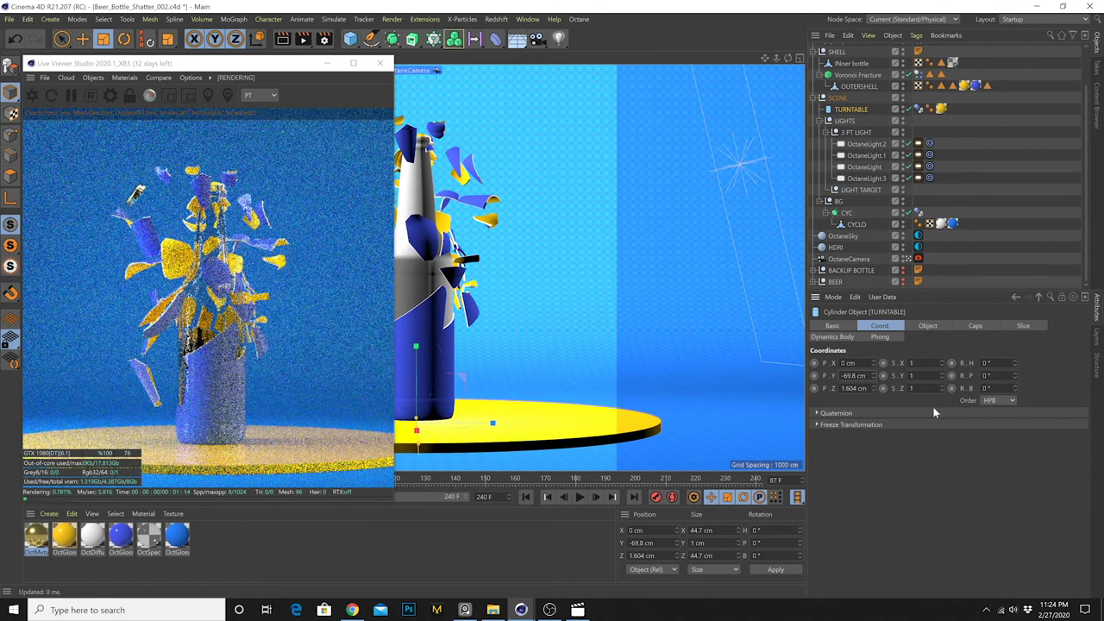
pyautogui.write('-69.7')
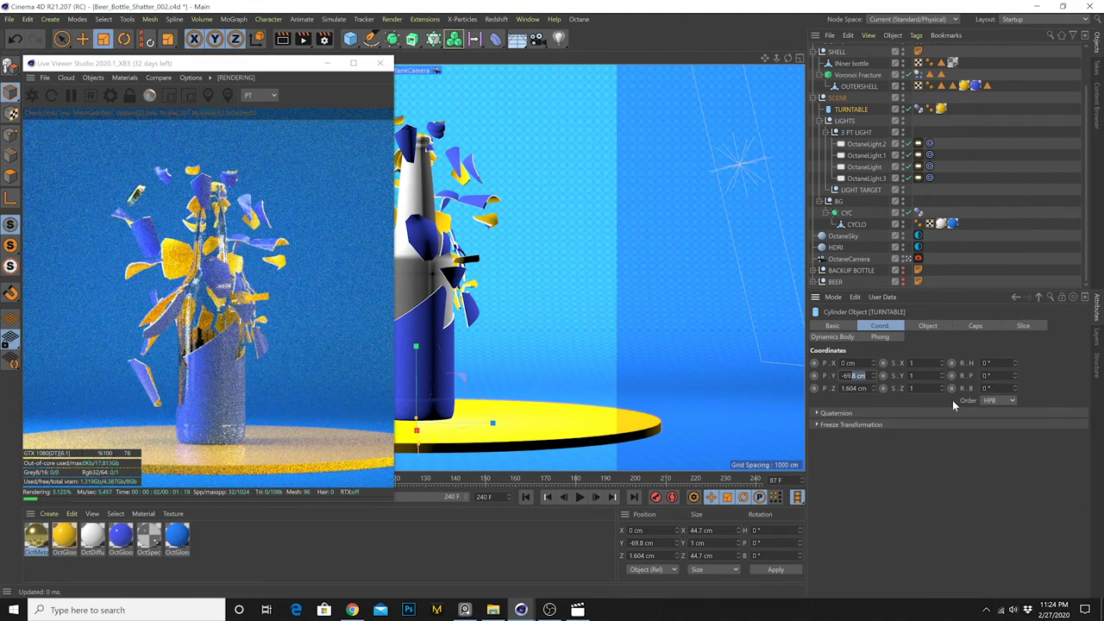
pyautogui.press('Return')
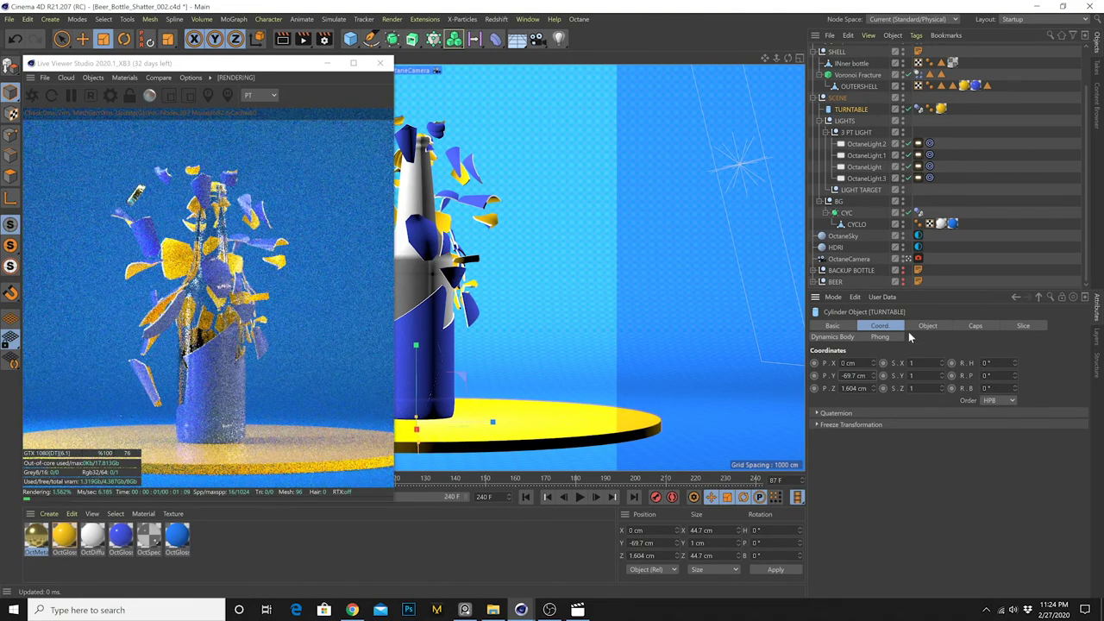
# Set the turntable's radius to 22 cm and height to 0.9 cm, and play the shatter to frame 154
pyautogui.click(921, 327)
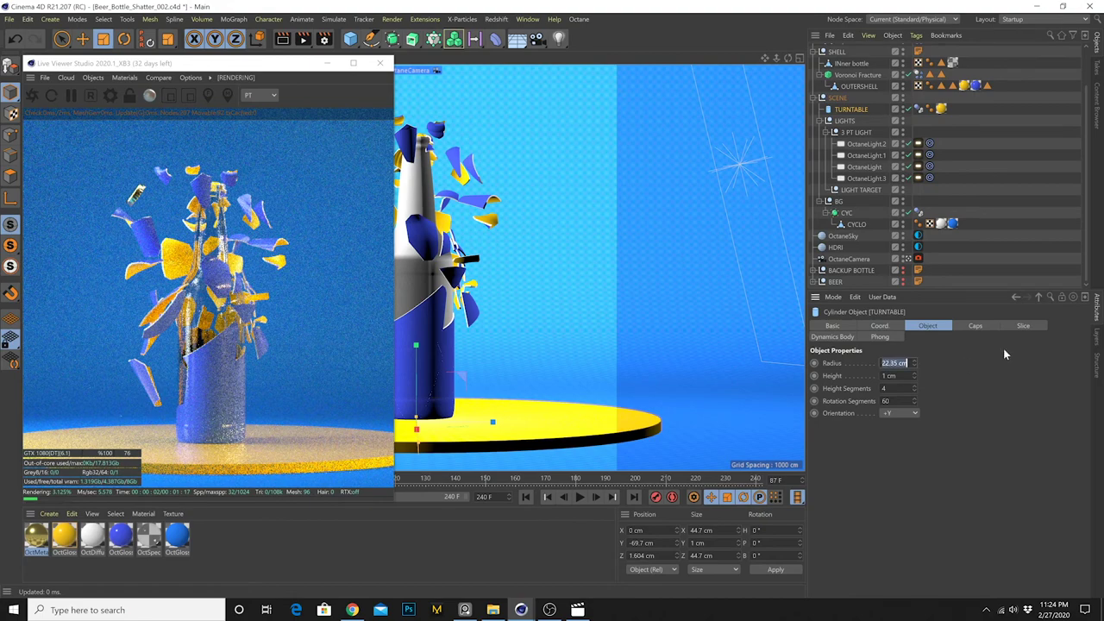
pyautogui.write('22')
pyautogui.press('Tab')
pyautogui.write('0')
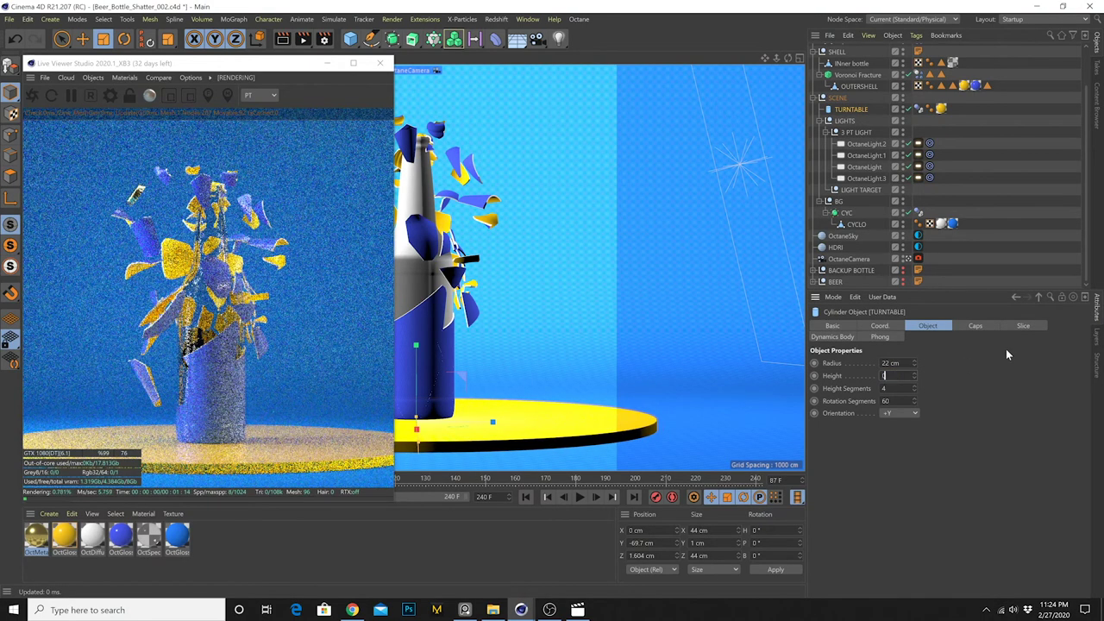
pyautogui.write('.9')
pyautogui.press('Return')
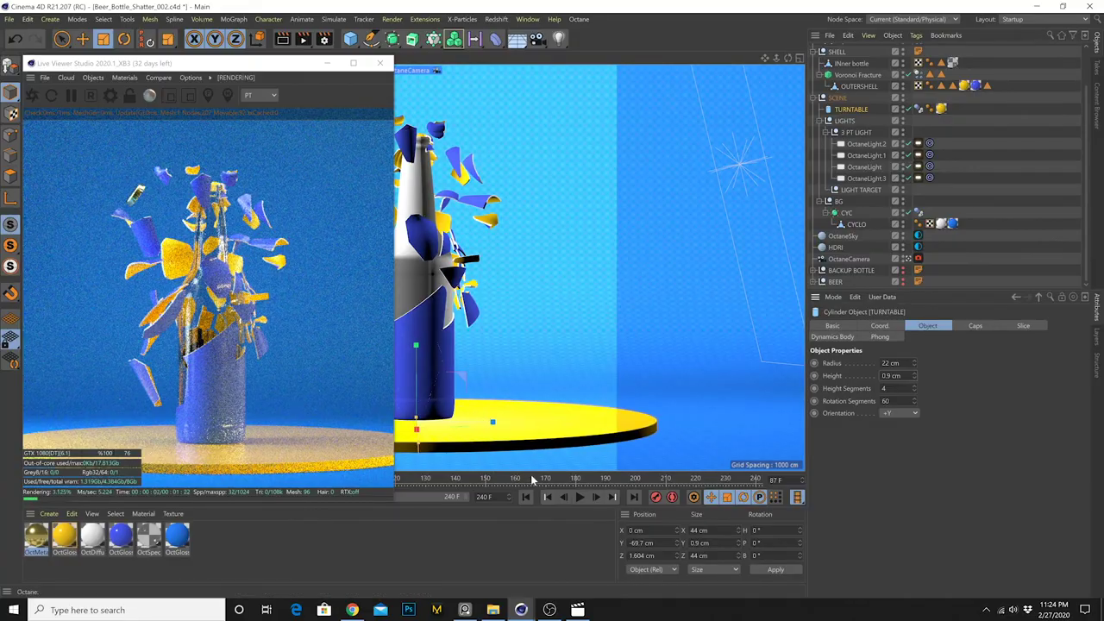
pyautogui.click(578, 499)
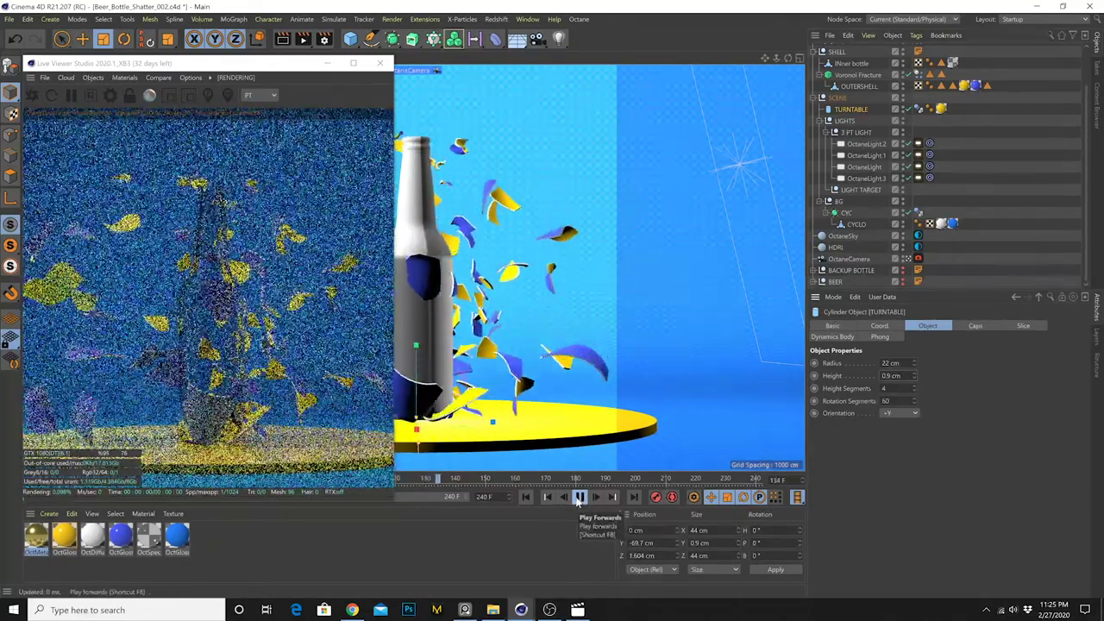
pyautogui.click(579, 497)
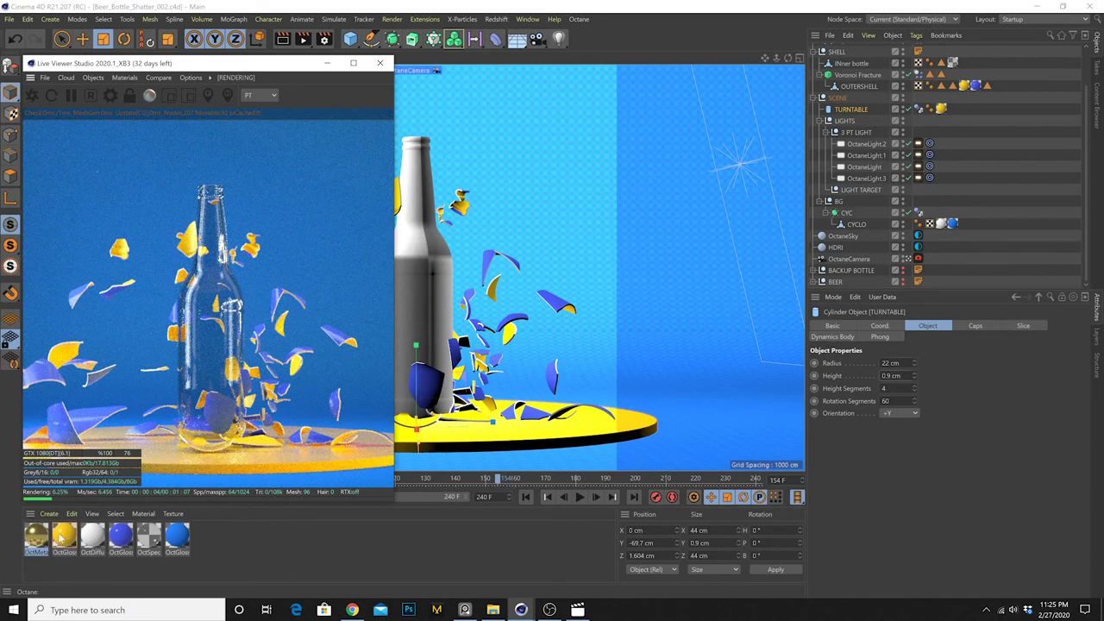
# Duplicate the light-blue glossy material, apply the copy to TURNTABLE, and load a Noise shader into its opacity
pyautogui.keyDown('ctrl'); pyautogui.moveTo(182, 544); pyautogui.dragTo(222, 566); pyautogui.keyUp('ctrl')
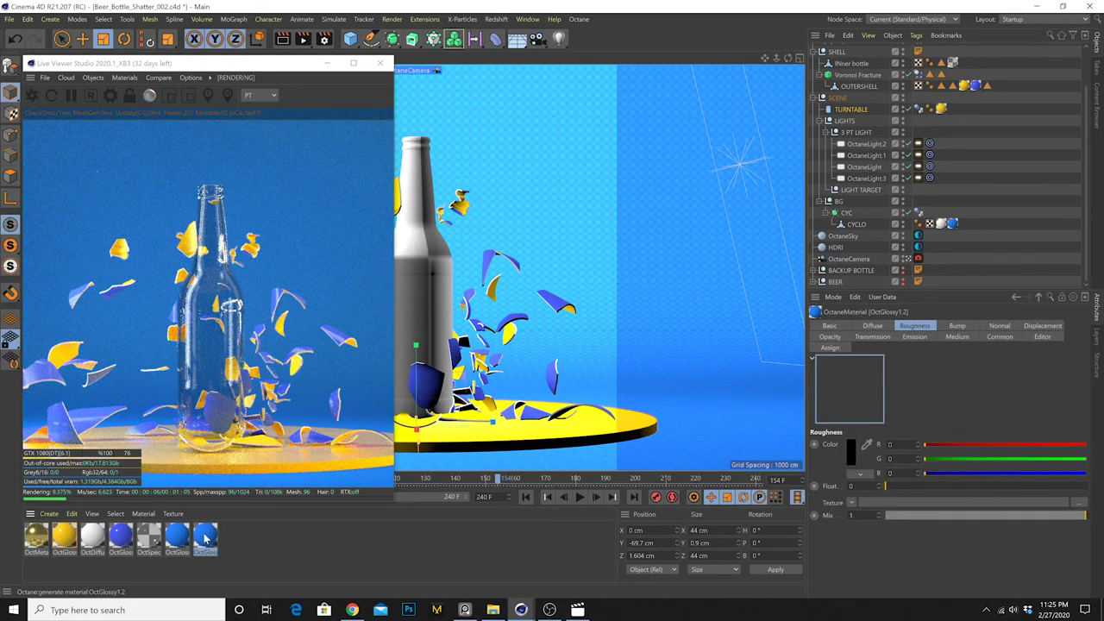
pyautogui.moveTo(483, 444); pyautogui.dragTo(483, 444)
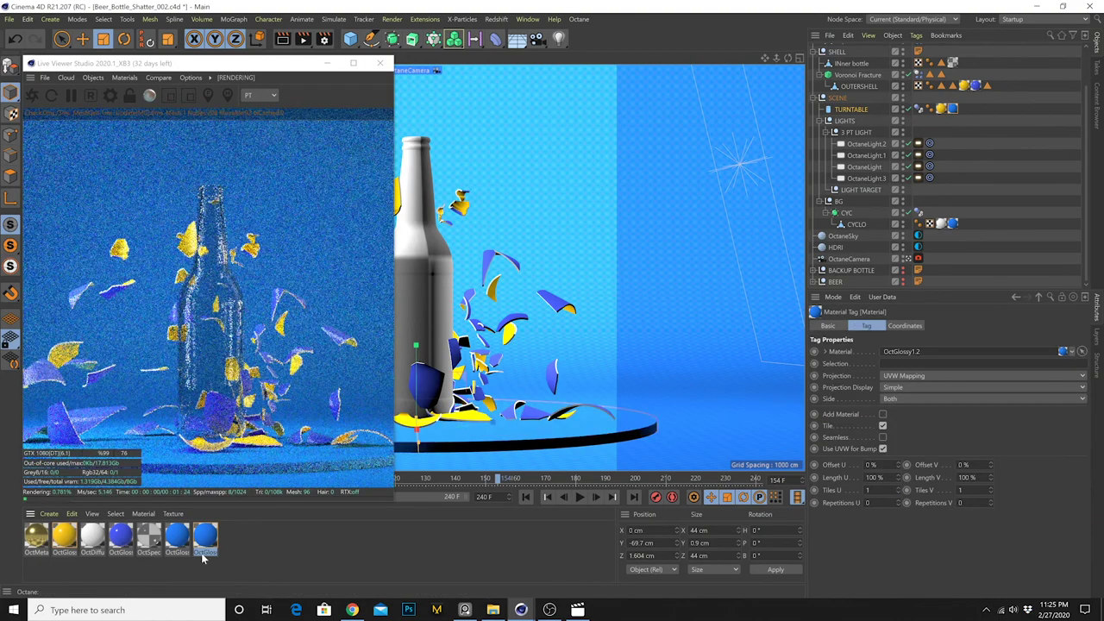
pyautogui.click(207, 538)
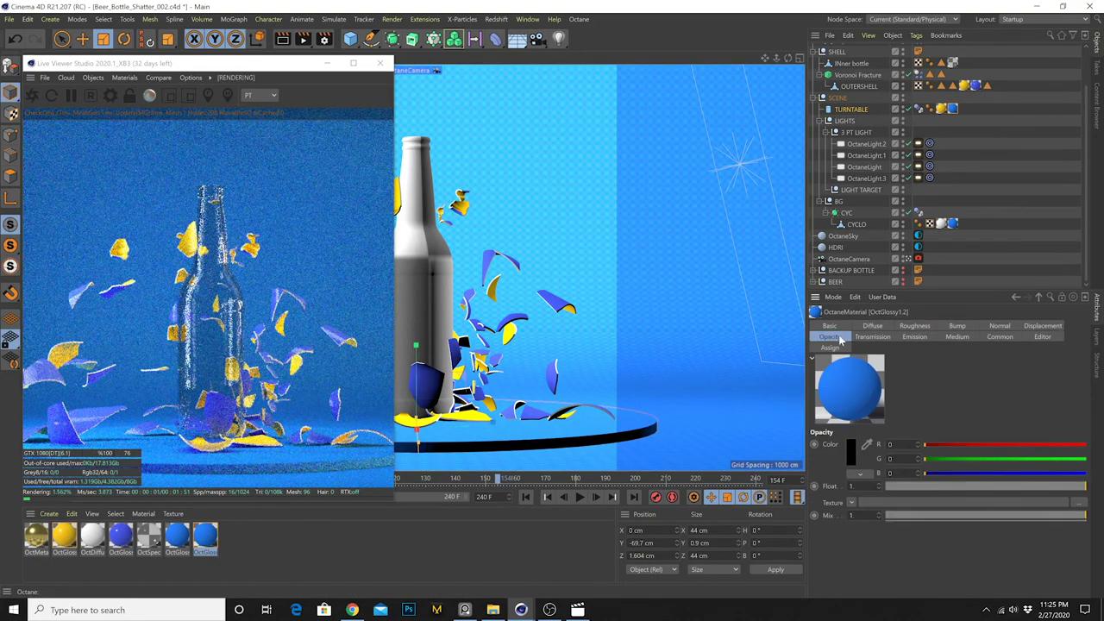
pyautogui.click(852, 503)
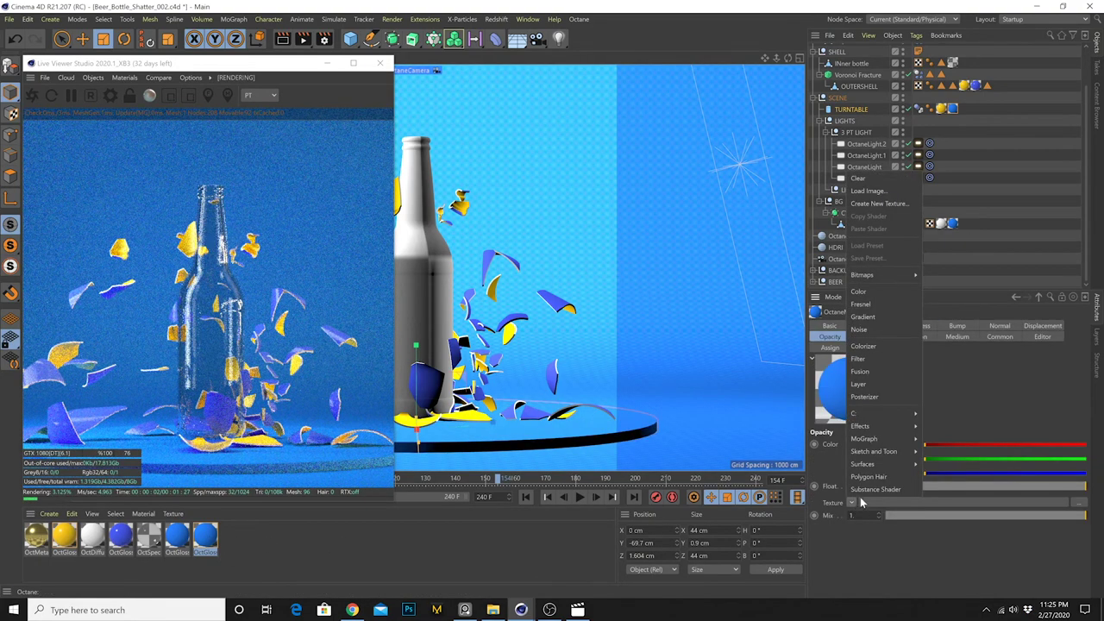
pyautogui.click(893, 337)
pyautogui.click(940, 503)
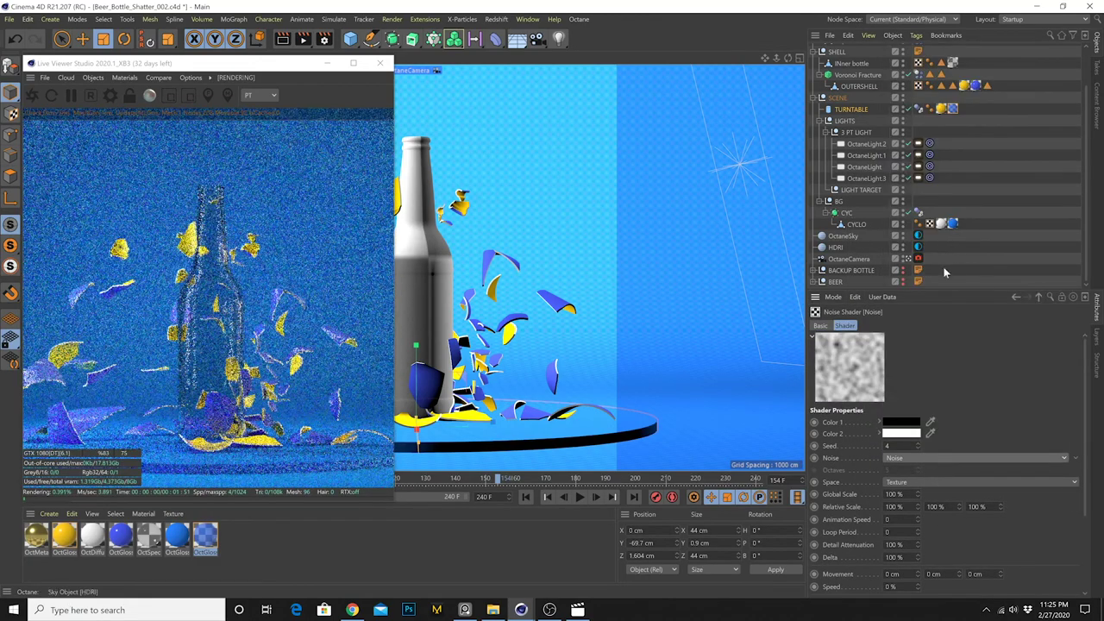
# Increase the opacity noise's contrast for hard-edged patches and set its noise type to Electric
pyautogui.press('v')
pyautogui.scroll(-3, 1058, 552)
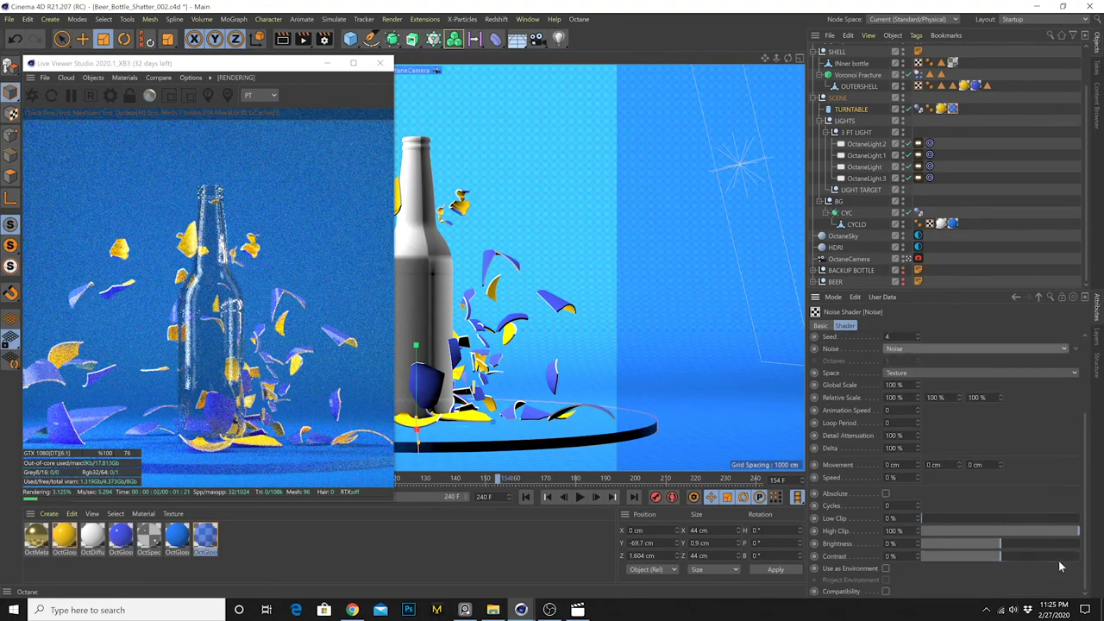
pyautogui.scroll(3, 994, 395)
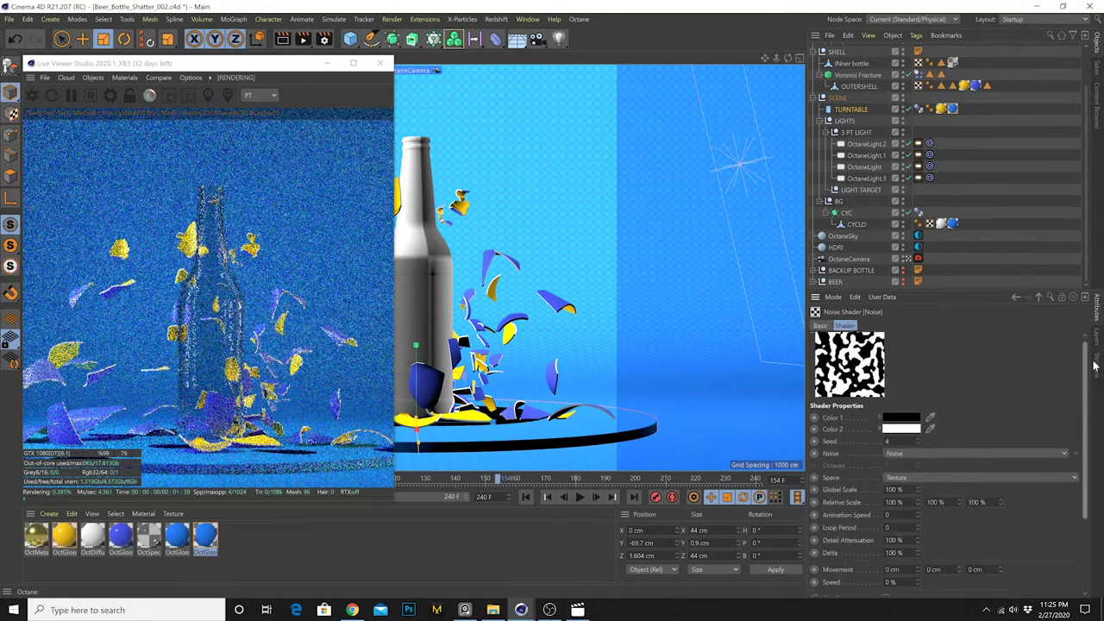
pyautogui.click(927, 457)
pyautogui.click(936, 181)
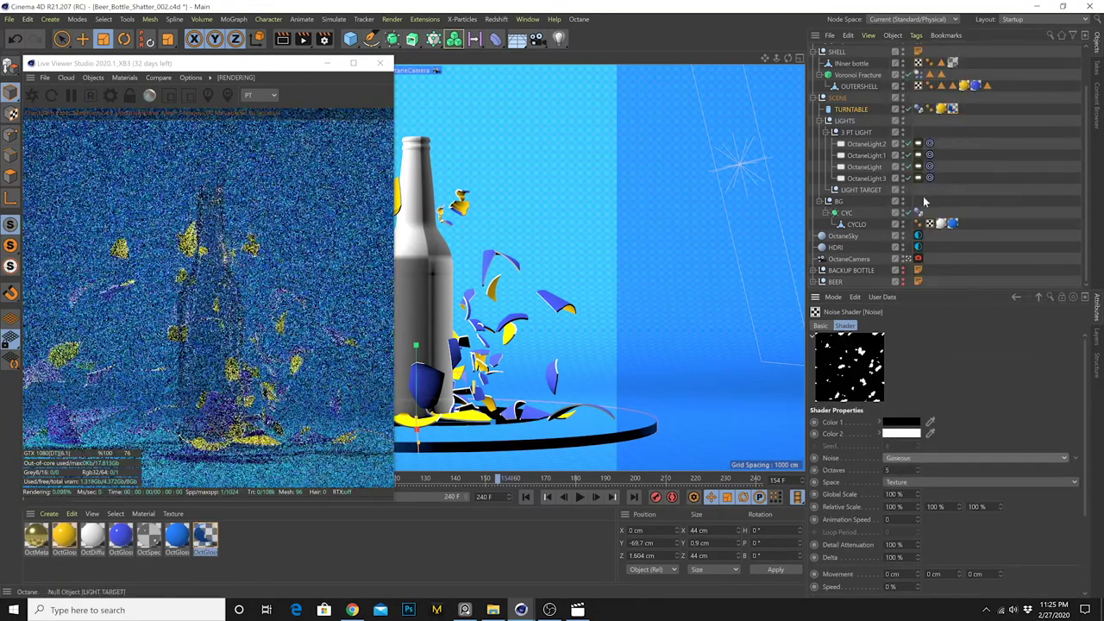
pyautogui.press('Up')
pyautogui.press('Up')
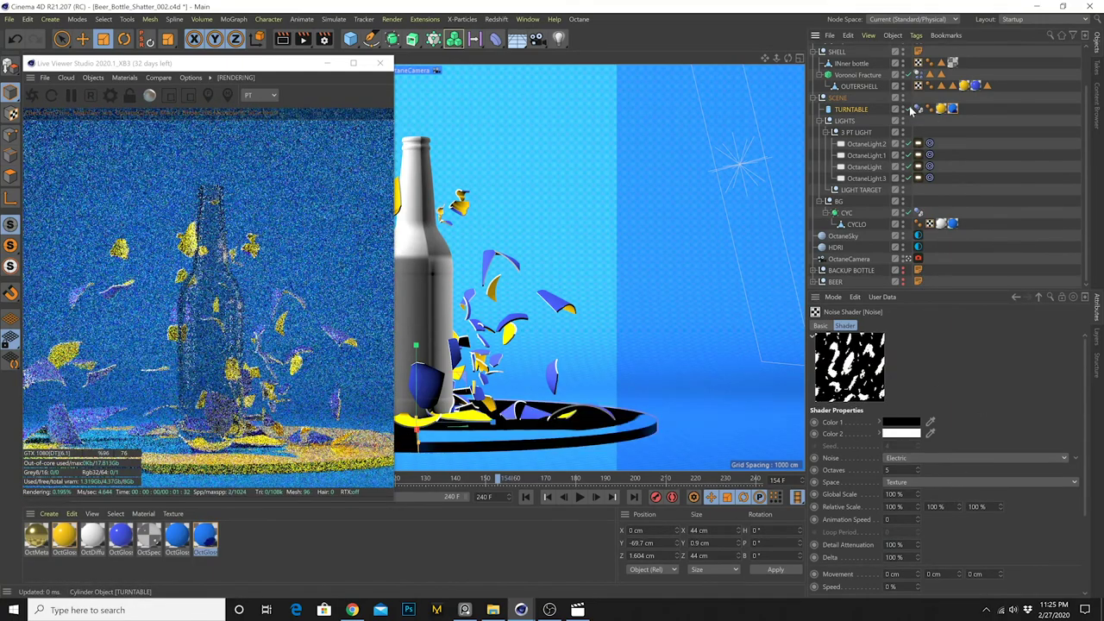
# Examine the turntable's noise-masked surface from above outside the OctaneCamera, and return to the OctaneCamera view
pyautogui.click(908, 259)
pyautogui.scroll(3, 456, 431)
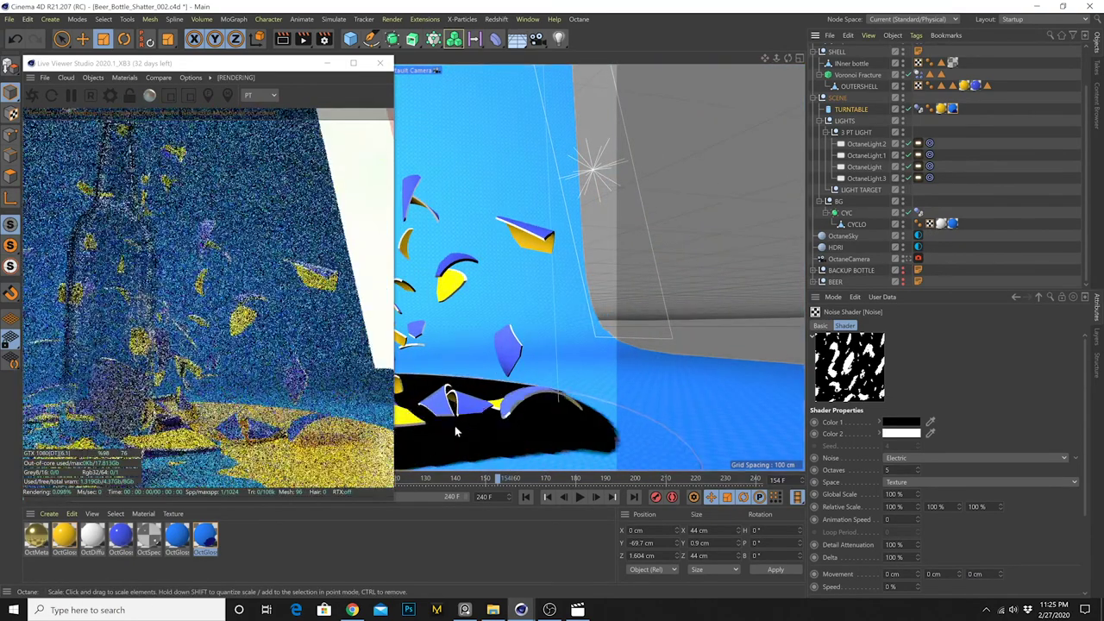
pyautogui.scroll(-4, 456, 431)
pyautogui.keyDown('alt'); pyautogui.moveTo(456, 431); pyautogui.dragTo(434, 455); pyautogui.keyUp('alt')
pyautogui.keyDown('alt'); pyautogui.moveTo(434, 455); pyautogui.dragTo(525, 357, button='middle'); pyautogui.keyUp('alt')
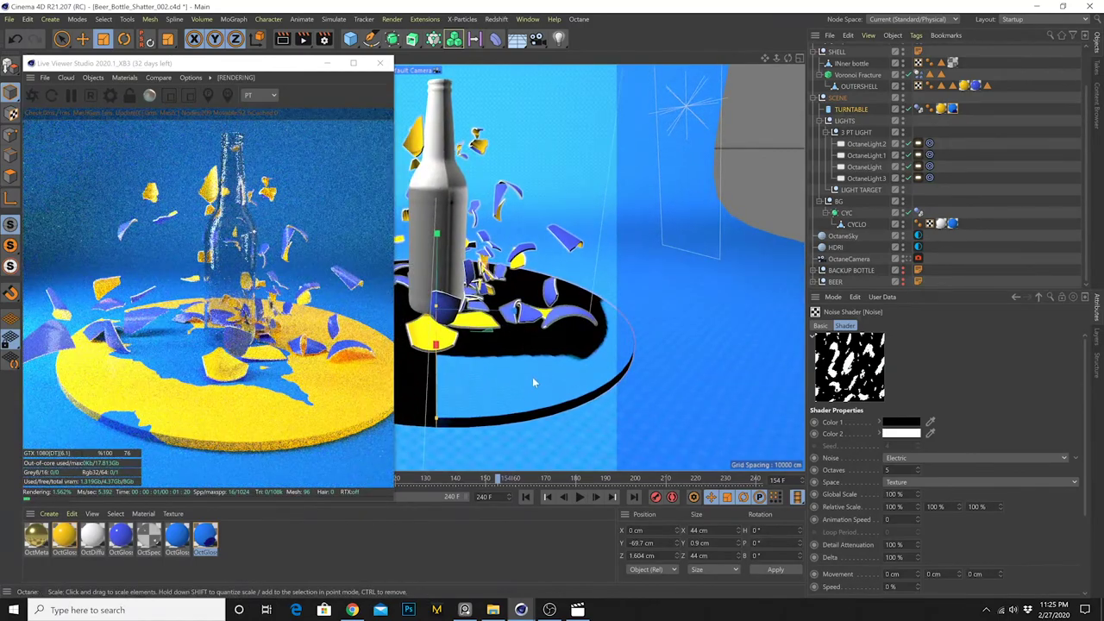
pyautogui.moveTo(532, 377)
pyautogui.keyDown('alt'); pyautogui.mouseDown()
pyautogui.moveTo(517, 404)
pyautogui.moveTo(525, 382)
pyautogui.mouseUp(); pyautogui.keyUp('alt')
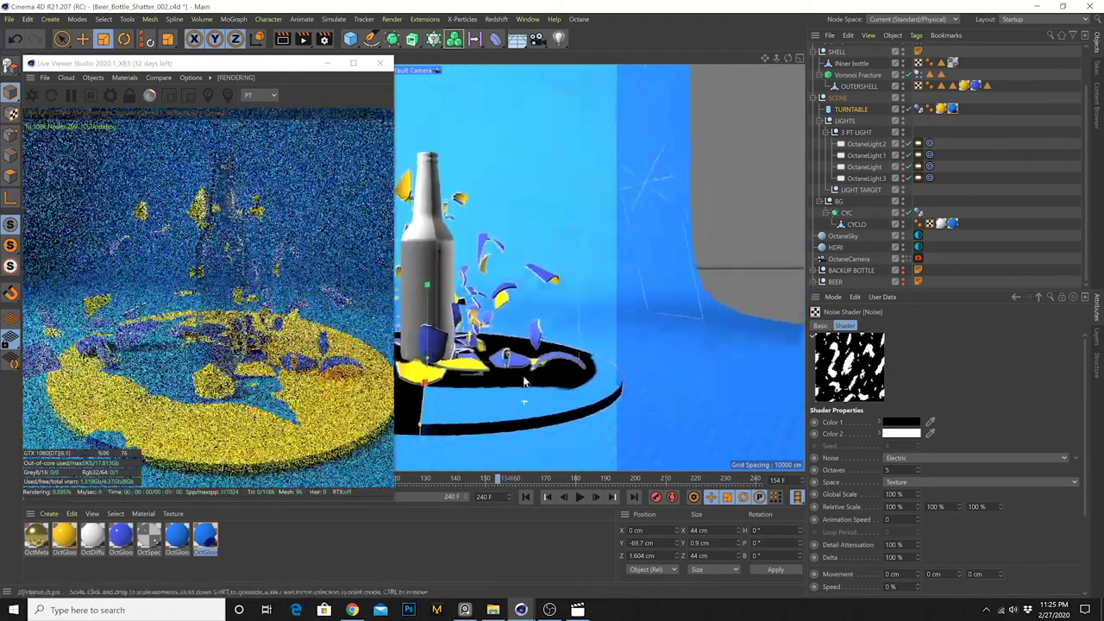
pyautogui.click(908, 258)
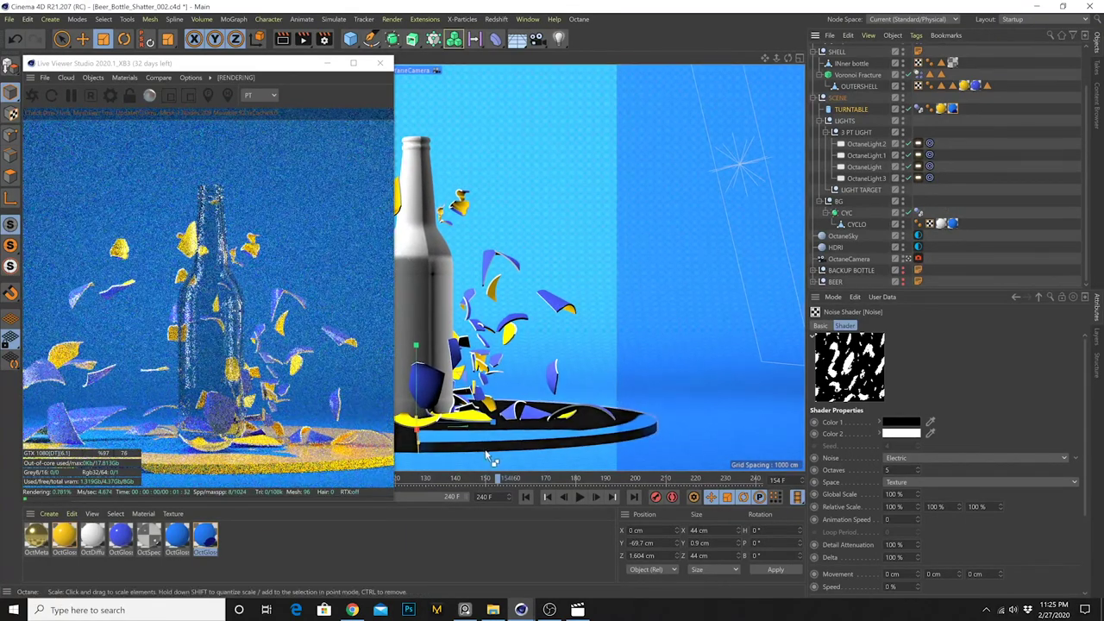
# Set the refraction index of the OctSpecular1 glass material to 1.4
pyautogui.click(152, 538)
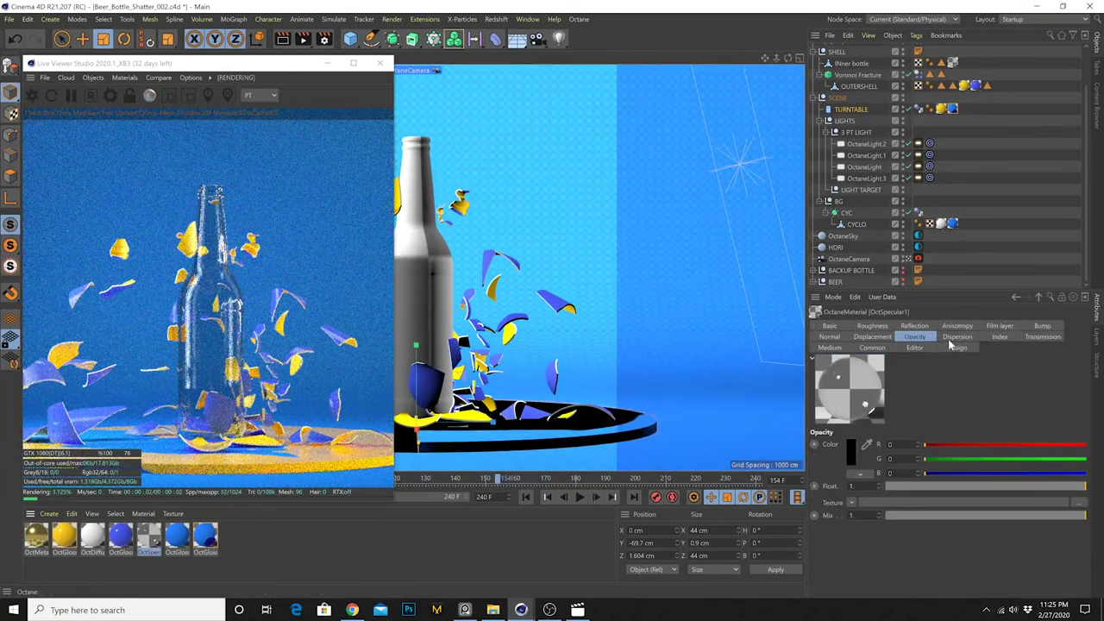
pyautogui.click(921, 328)
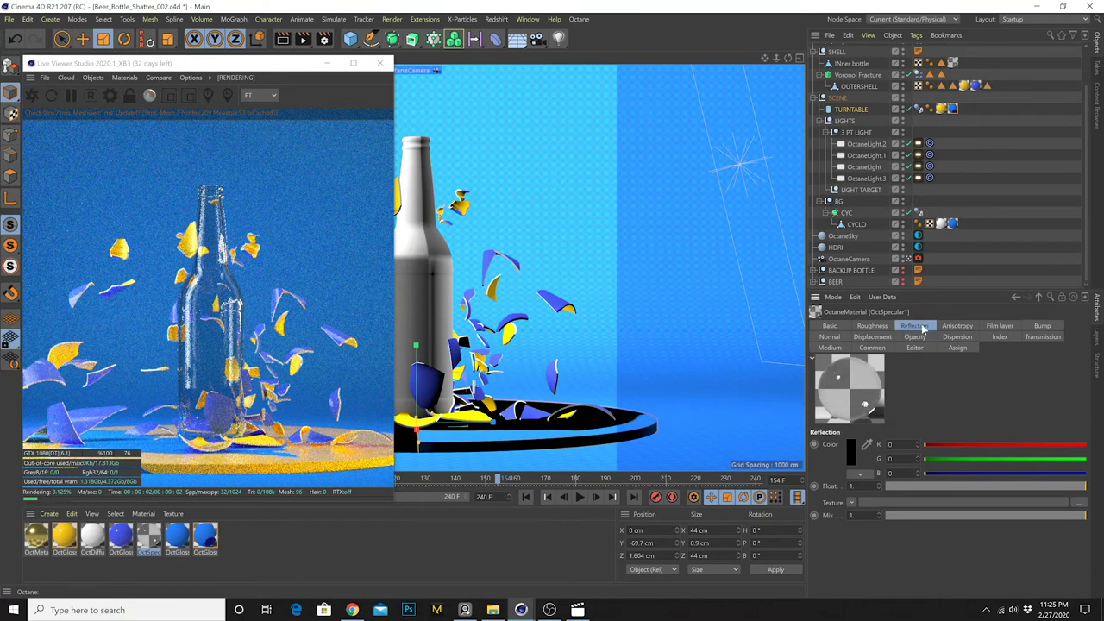
pyautogui.click(873, 326)
pyautogui.click(852, 504)
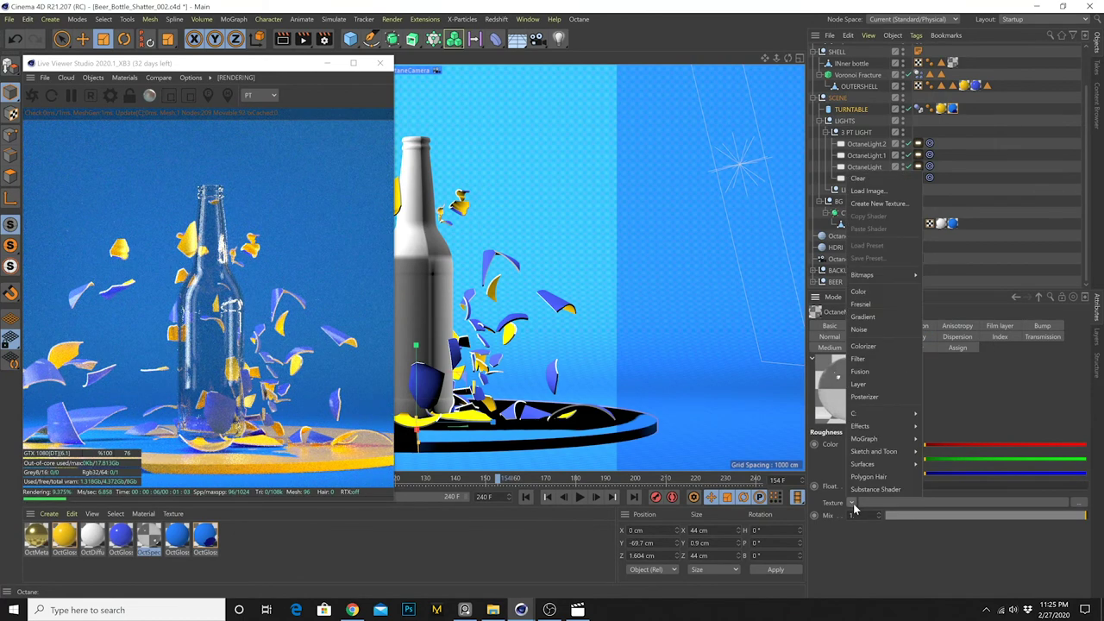
pyautogui.moveTo(873, 414)
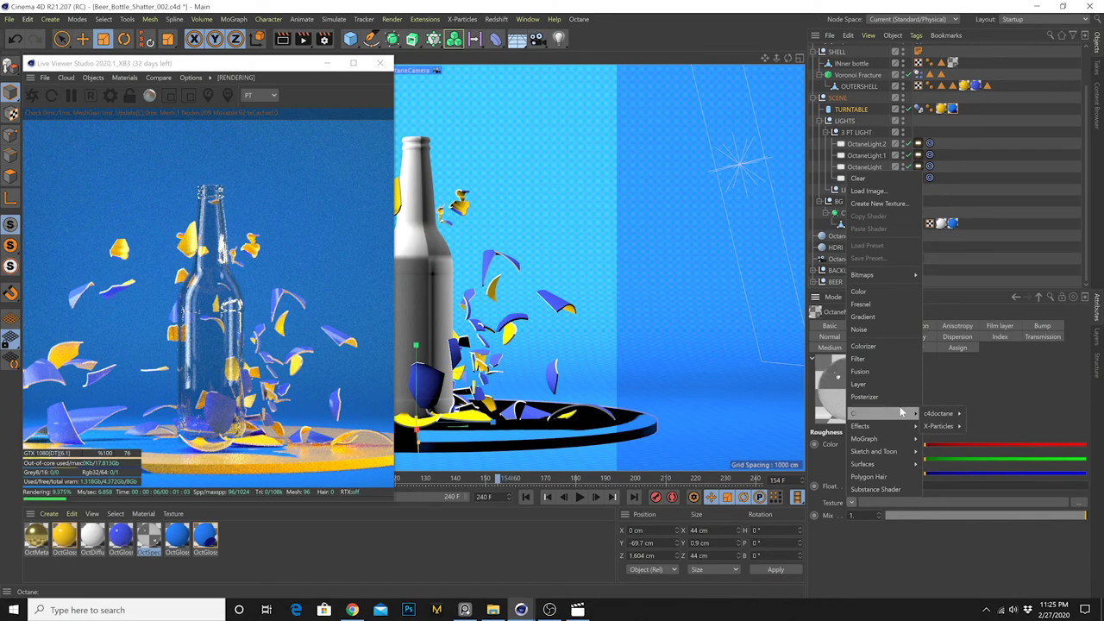
pyautogui.click(999, 336)
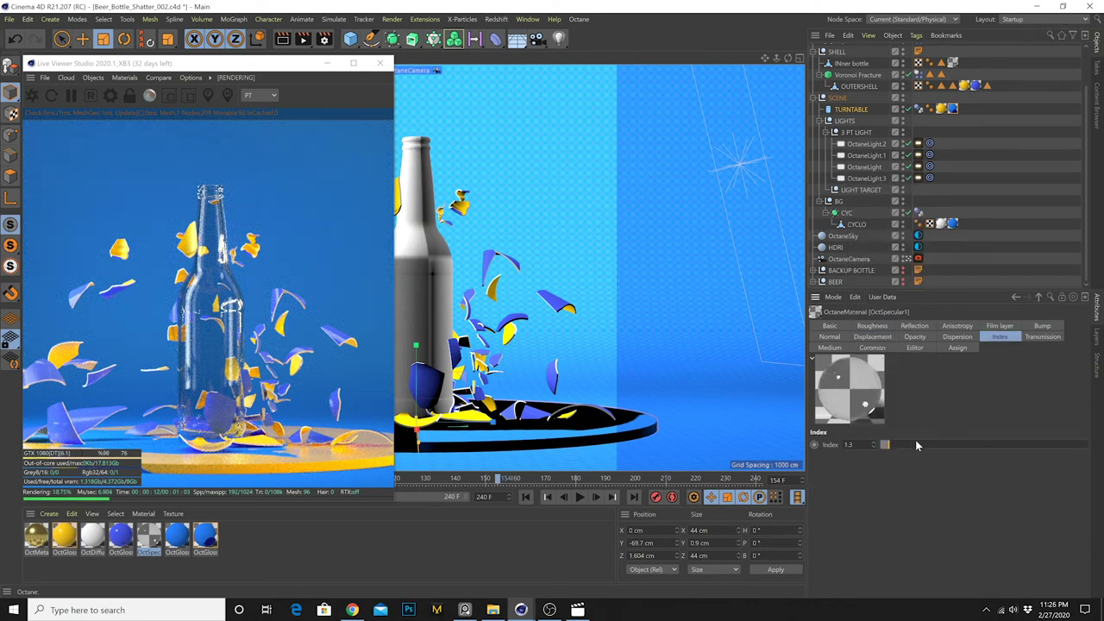
pyautogui.moveTo(886, 443); pyautogui.dragTo(888, 444)
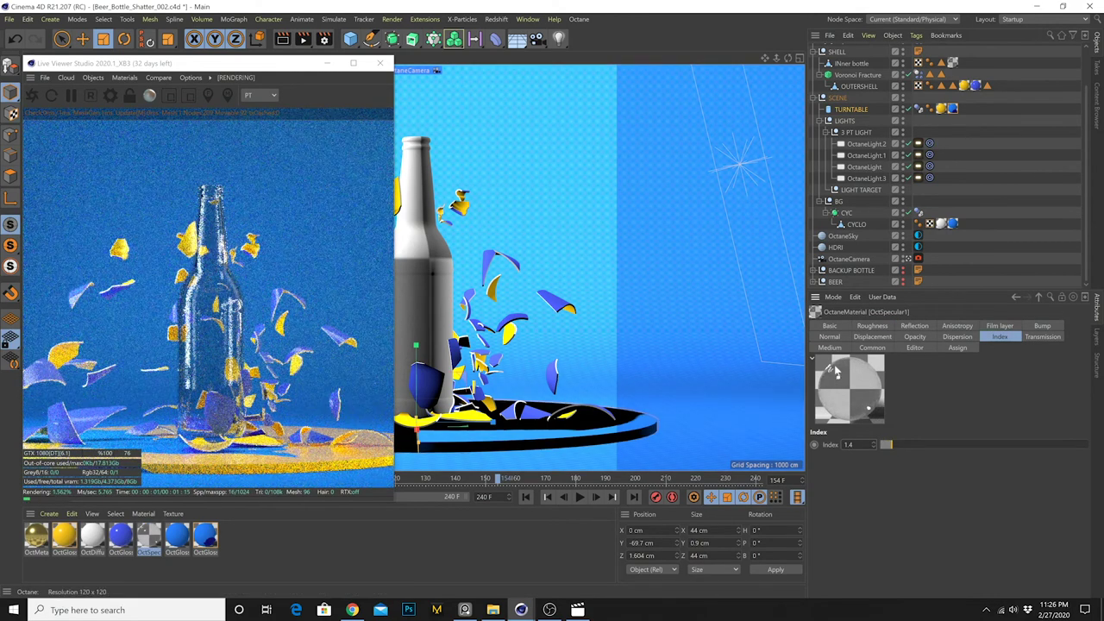
# Load an Octane ImageTexture shader into the roughness channel of the OctSpecular1 glass material
pyautogui.click(871, 325)
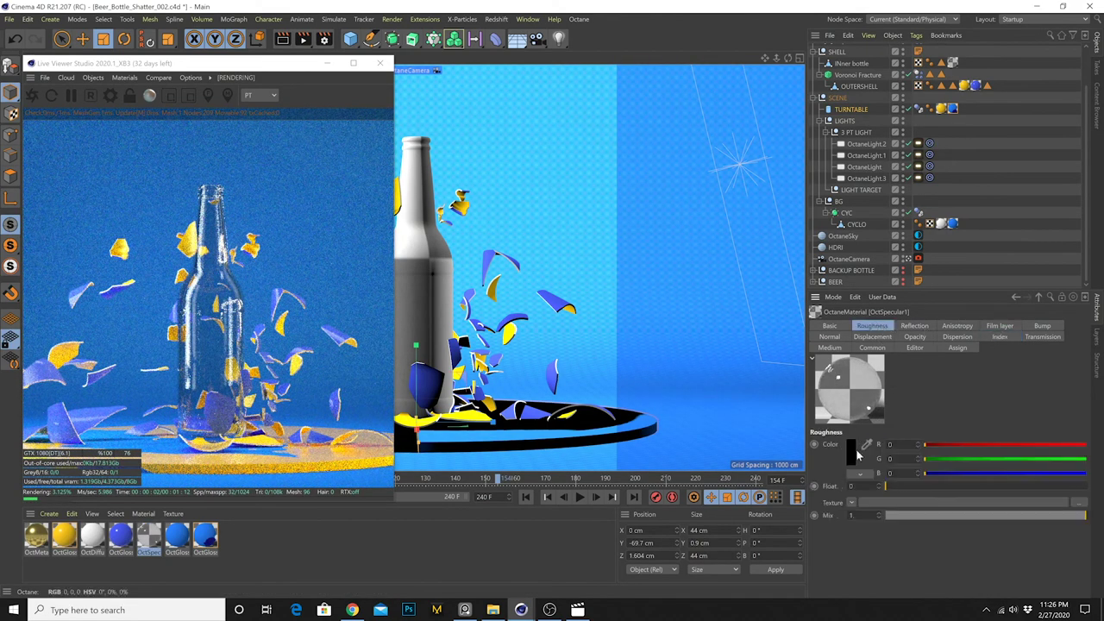
pyautogui.click(851, 502)
pyautogui.moveTo(888, 414)
pyautogui.moveTo(945, 416)
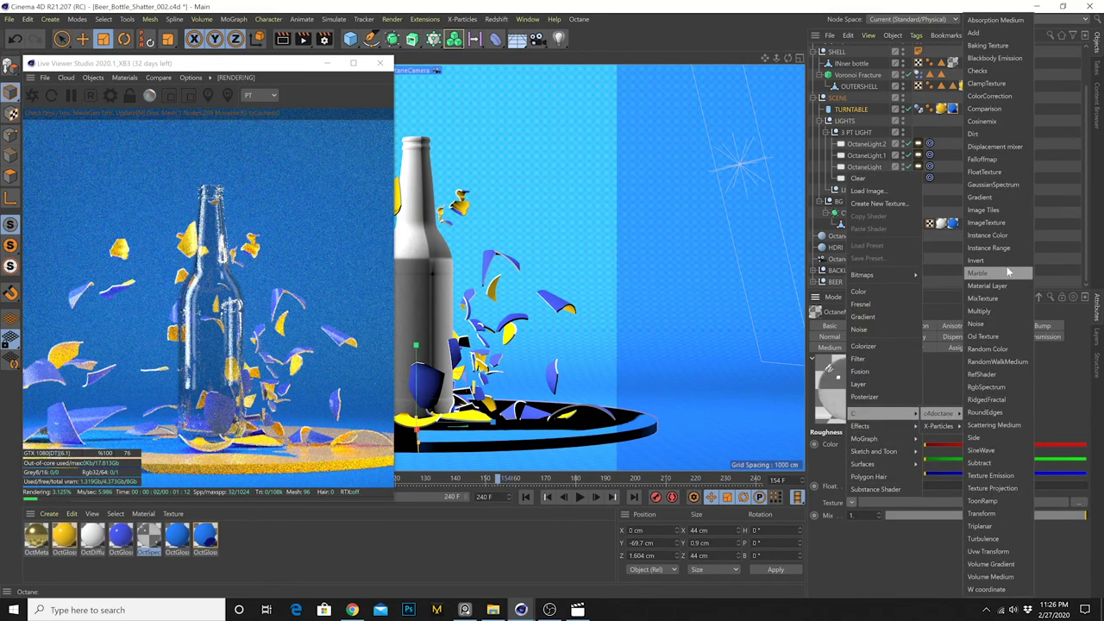
pyautogui.click(999, 224)
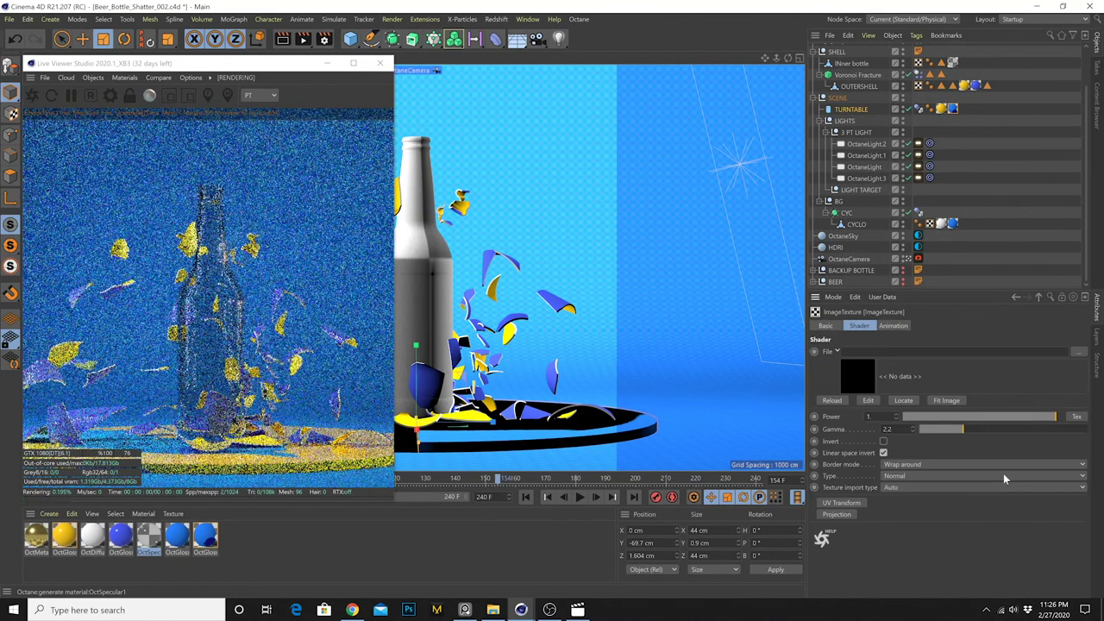
# Load Fingerprints003_OVERLAY_VAR1_6K from the Poliigon Master Collection's Fingerprints003 folder on the Desktop as the roughness image
pyautogui.click(1078, 352)
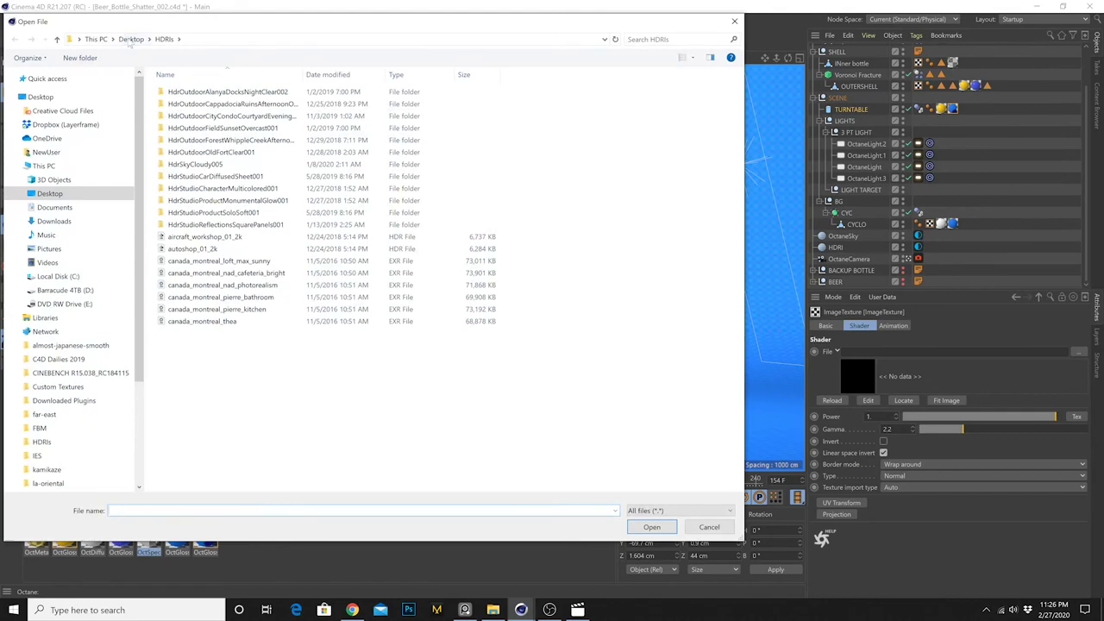
pyautogui.click(130, 39)
pyautogui.doubleClick(222, 262)
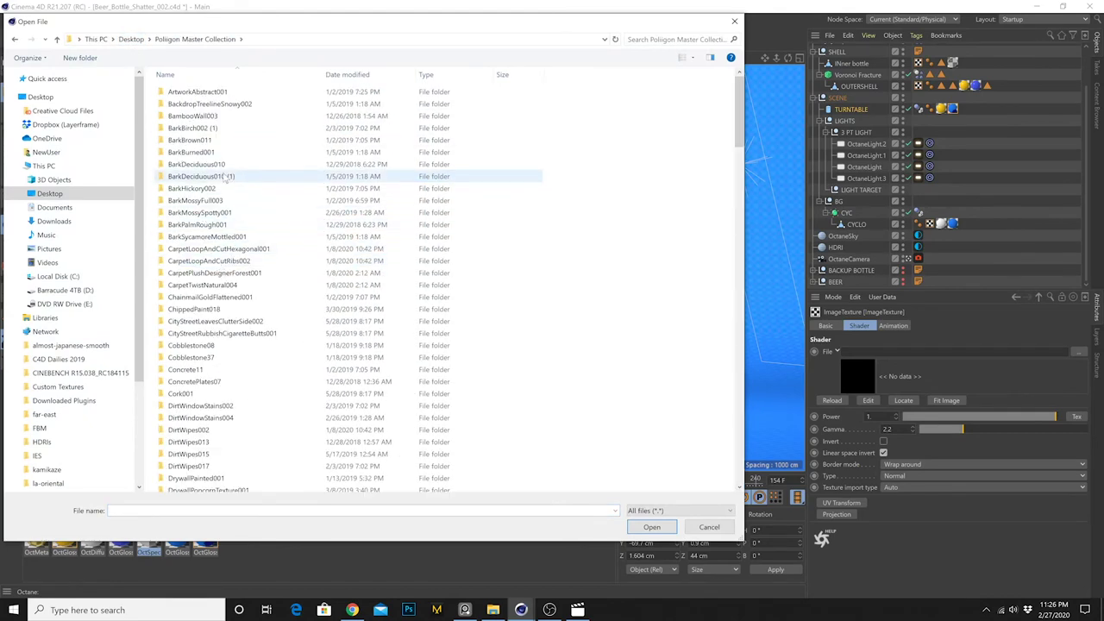
pyautogui.scroll(-2, 216, 371)
pyautogui.scroll(-3, 212, 398)
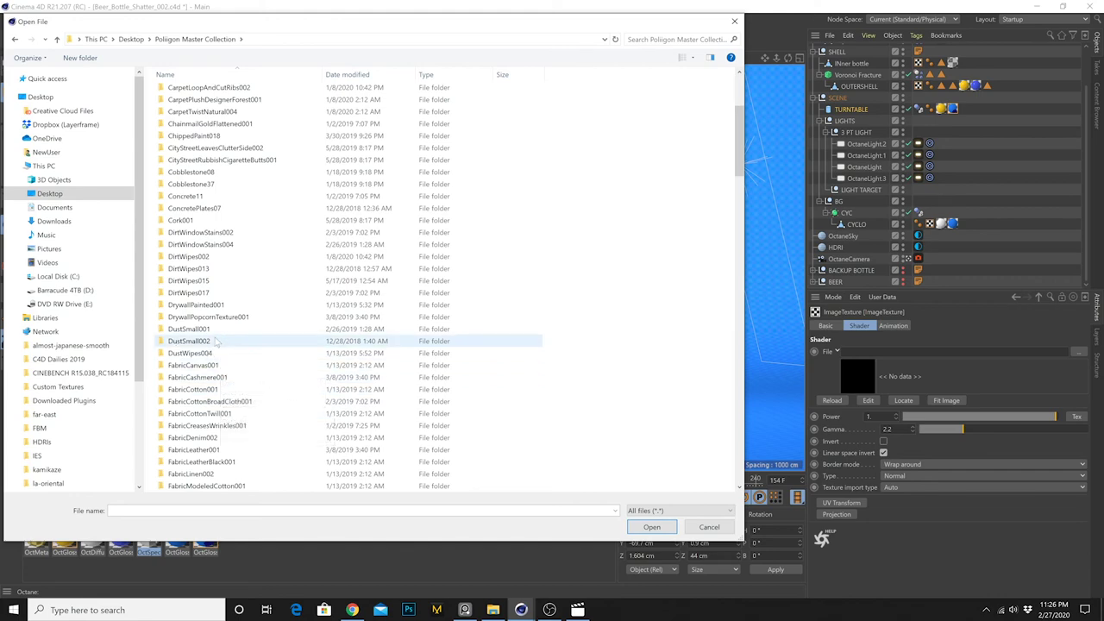
pyautogui.scroll(-6, 243, 393)
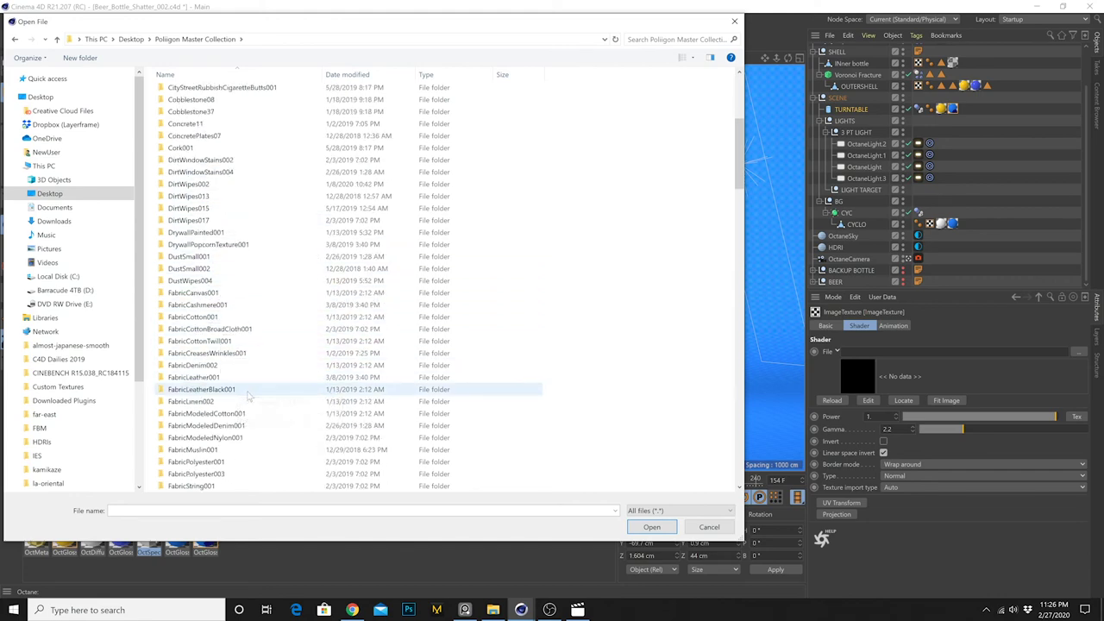
pyautogui.doubleClick(232, 426)
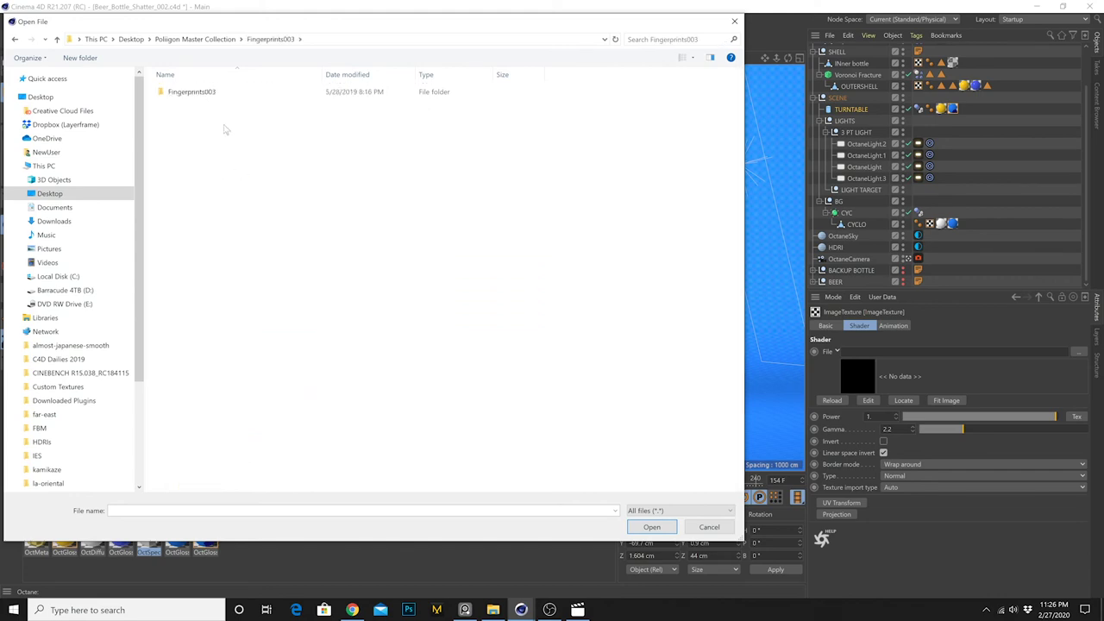
pyautogui.doubleClick(243, 93)
pyautogui.doubleClick(241, 93)
pyautogui.doubleClick(202, 108)
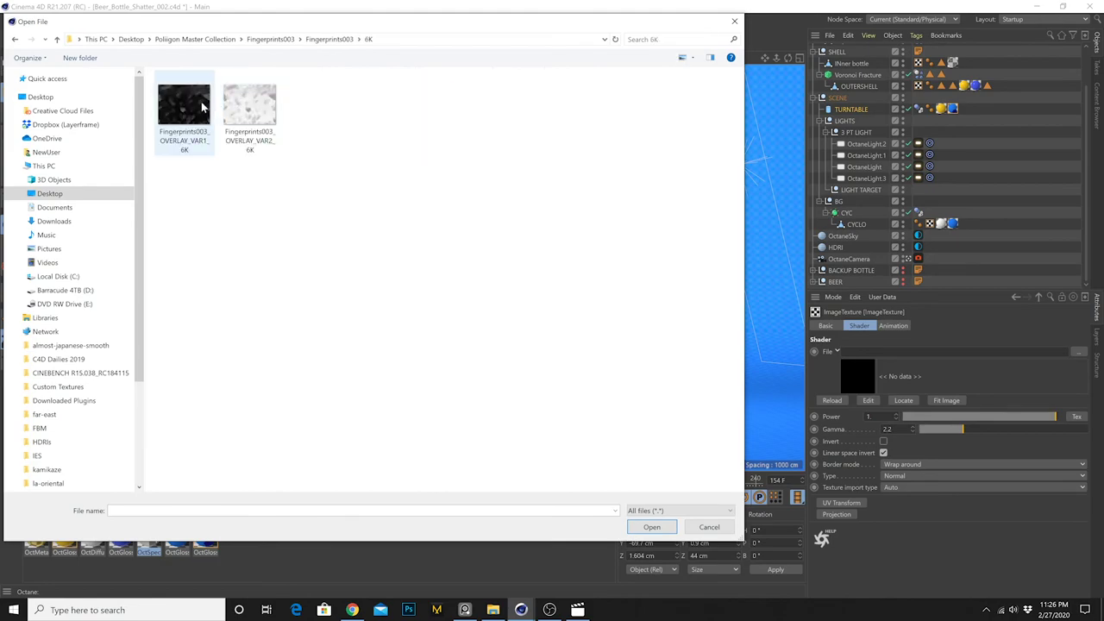
pyautogui.click(648, 354)
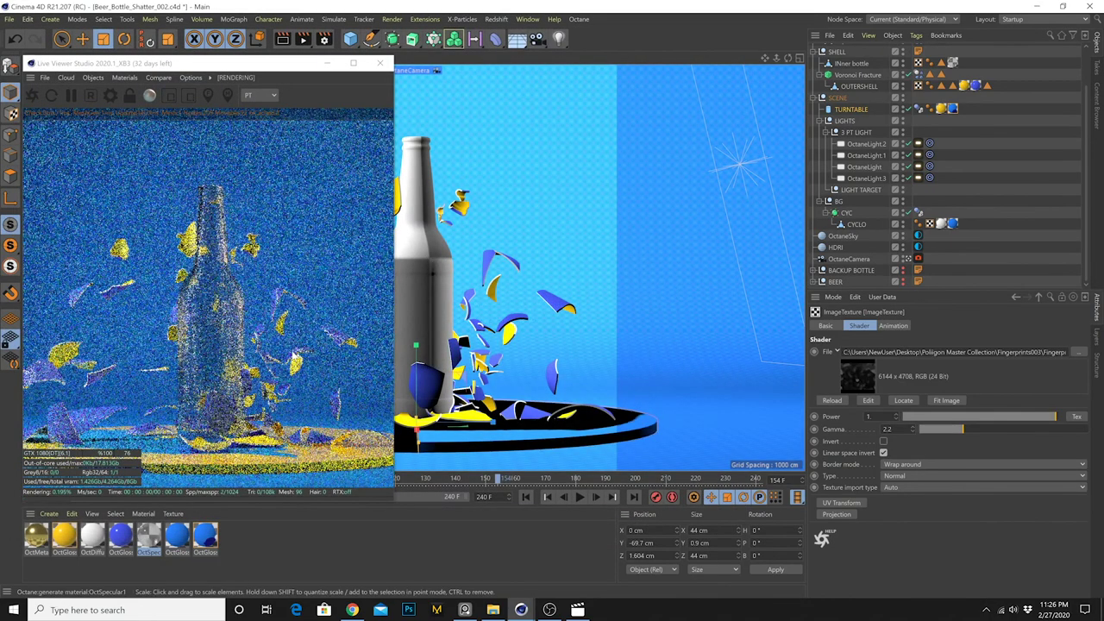
# Set the fingerprint texture's power to about 0.07 and enlarge the Live Viewer so the whole bottle render shows bigger
pyautogui.click(913, 418)
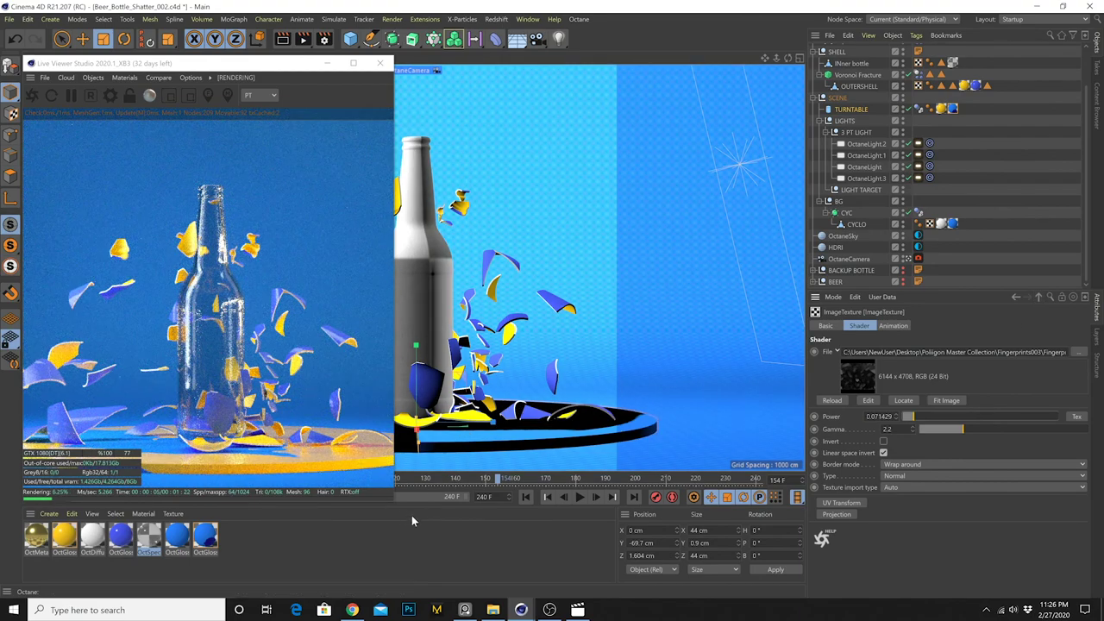
pyautogui.moveTo(391, 502); pyautogui.dragTo(801, 597)
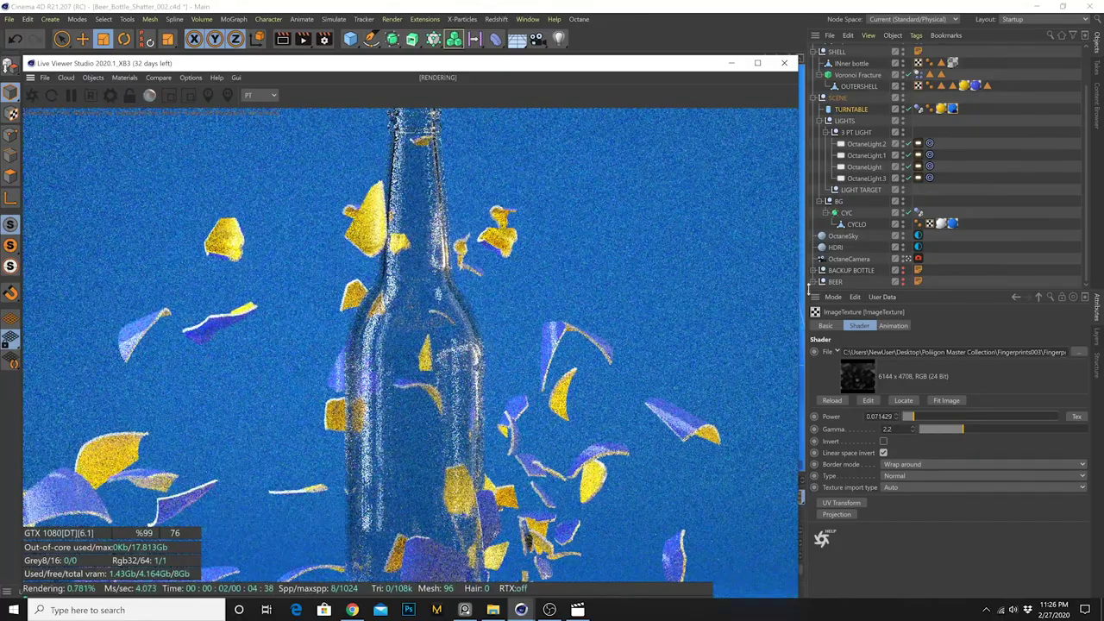
pyautogui.moveTo(794, 292); pyautogui.dragTo(517, 293)
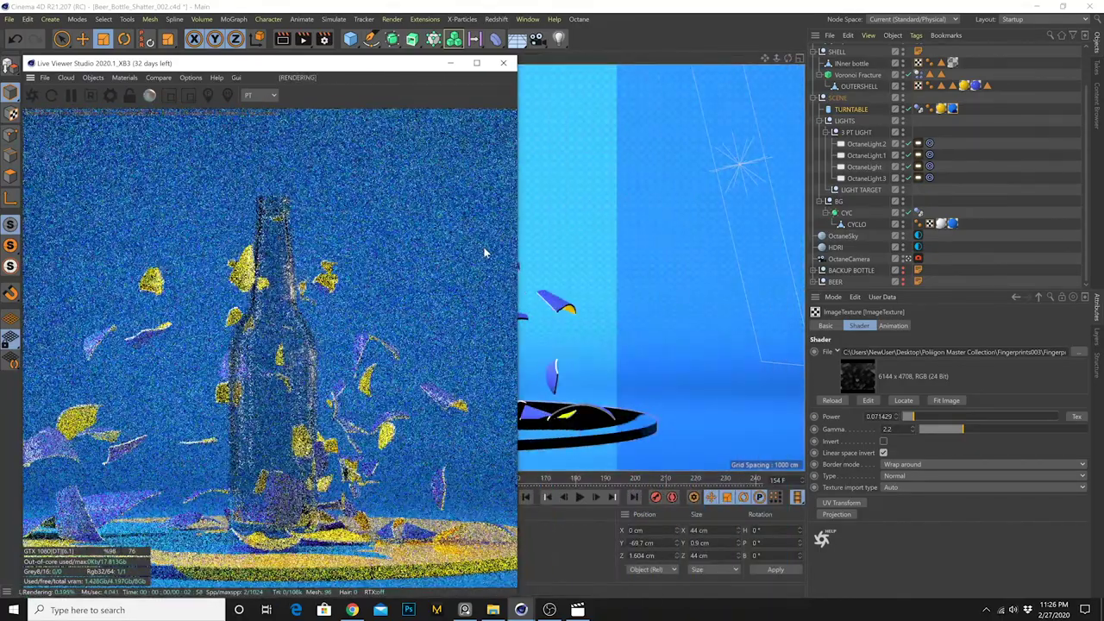